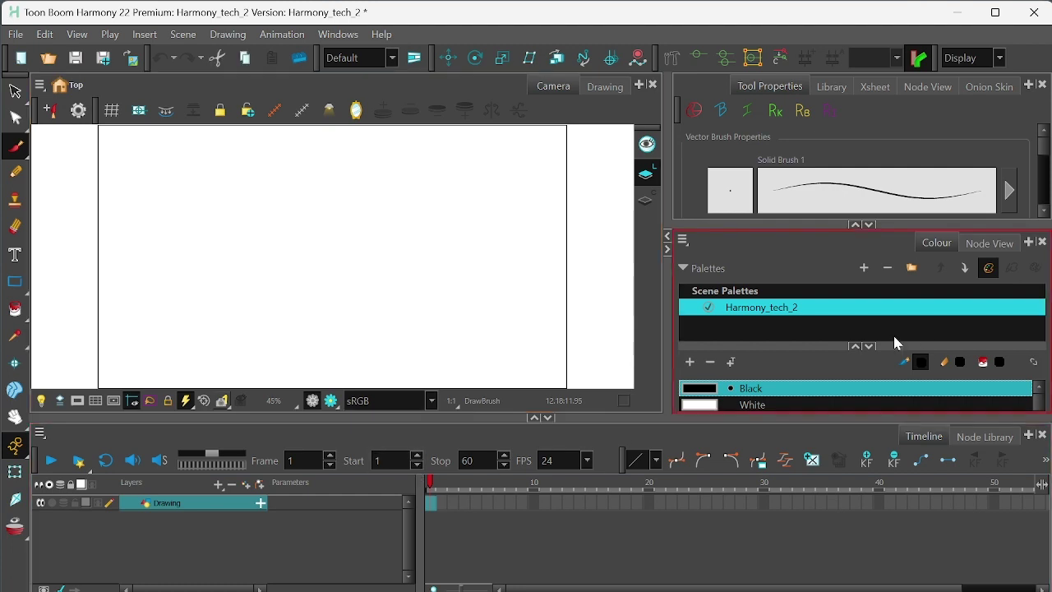
Step: Rename the Drawing layer to ball
double_click(169, 503)
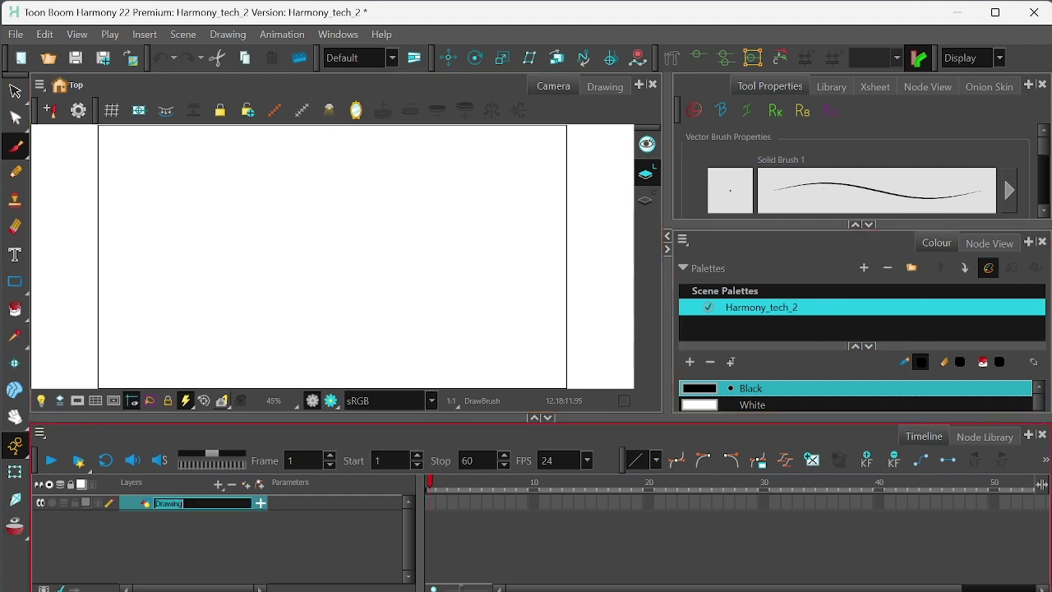
text(L)
key(Return)
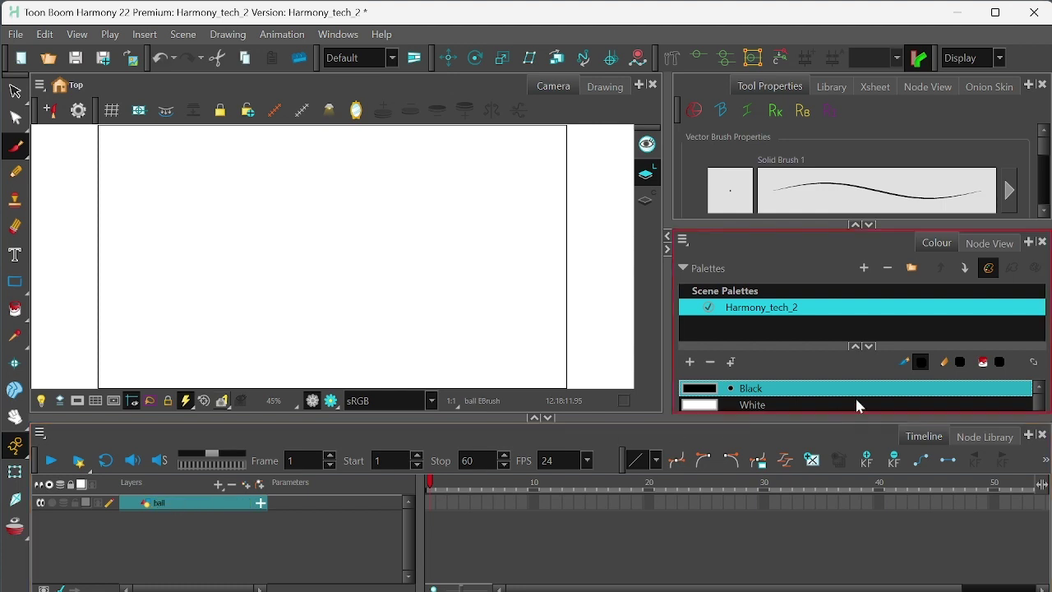
Step: Enlarge the colour swatch list and choose Blue as the brush colour
click(855, 346)
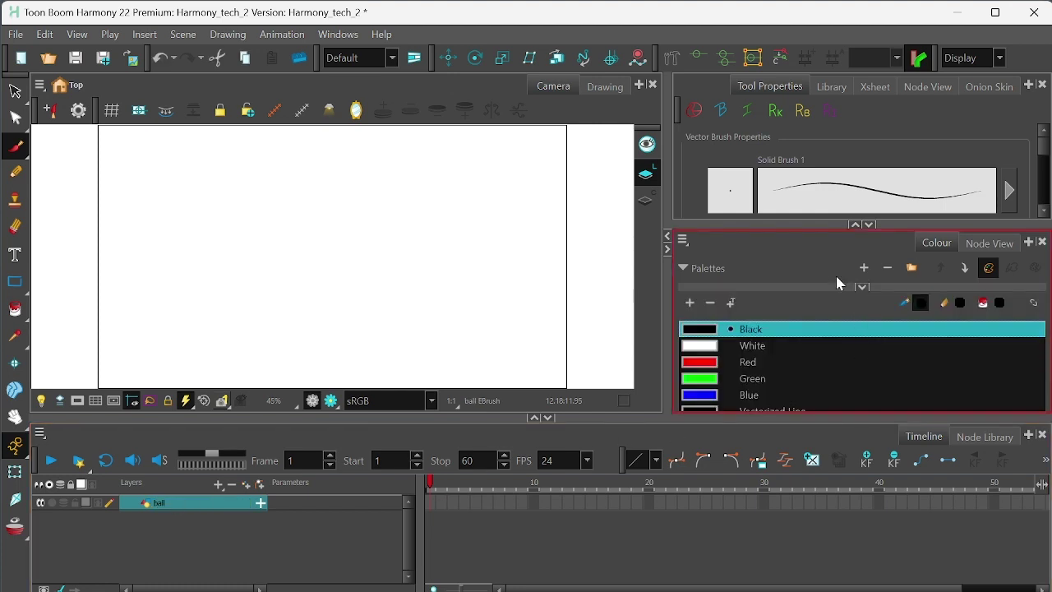
drag(836, 226, 839, 173)
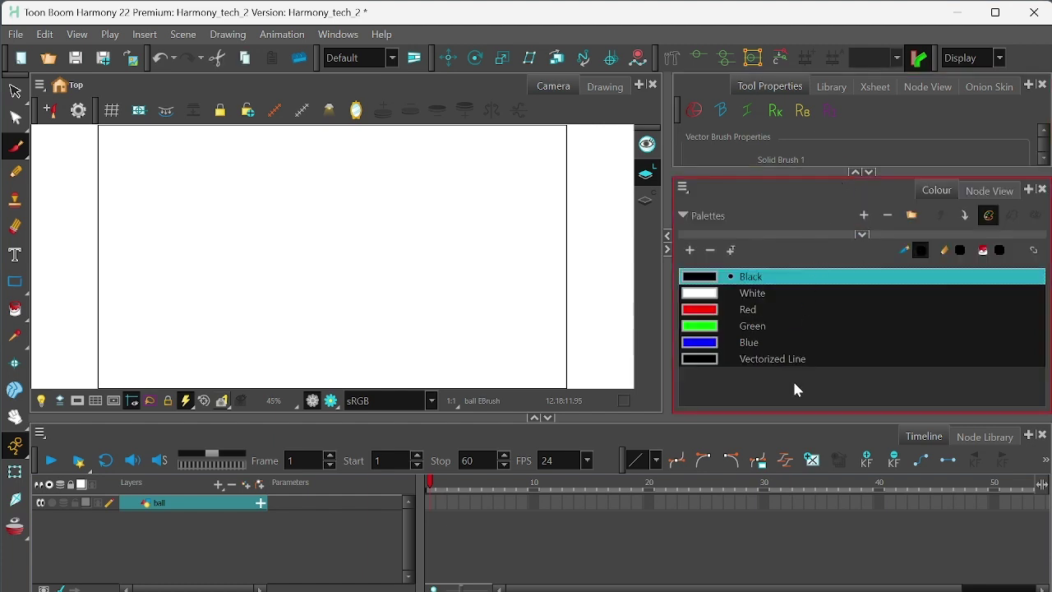
click(771, 393)
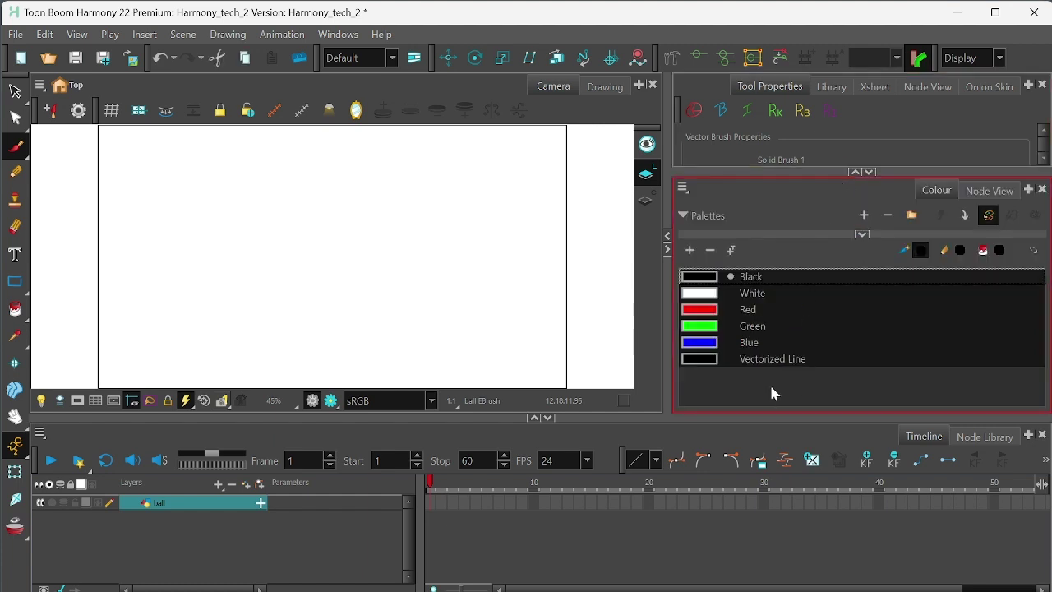
click(760, 341)
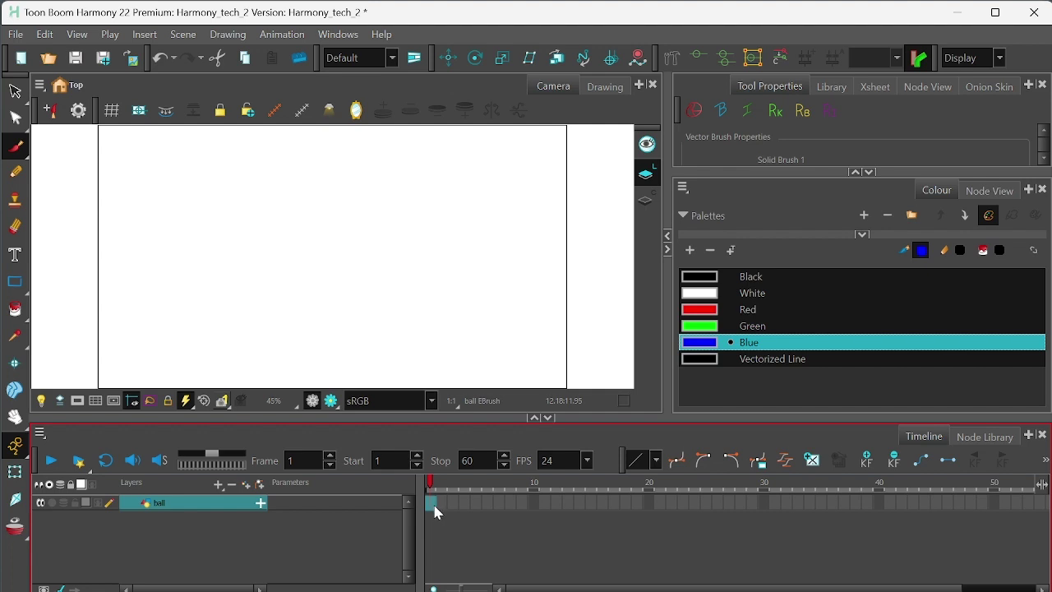
Step: Rename the layer to ball_rough
double_click(157, 504)
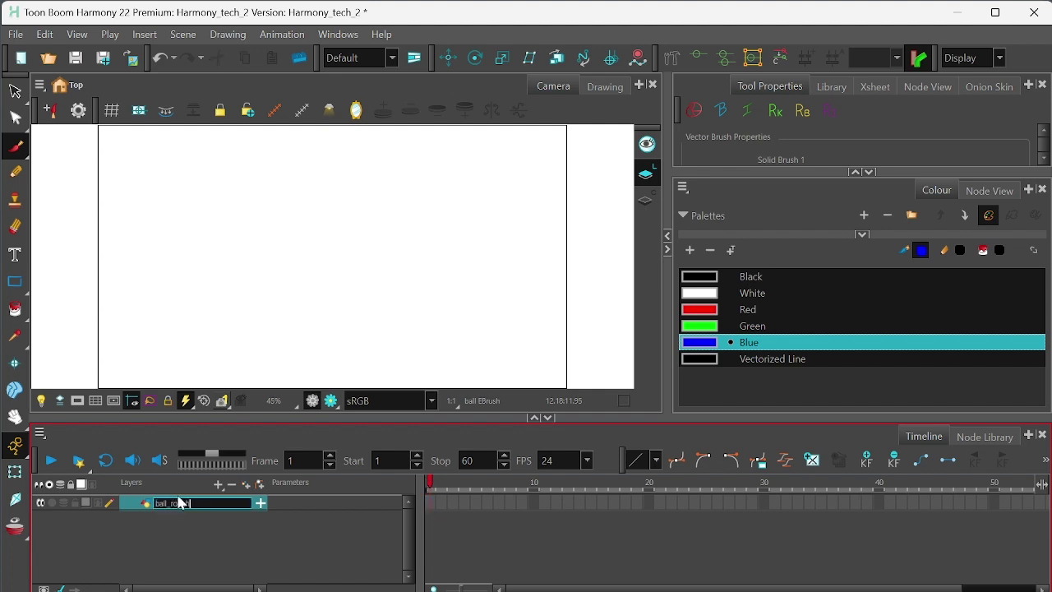
key(Return)
Step: On frame 1, brush a horizontal ground line across the lower camera frame and a round ball at its upper-left edge
click(429, 502)
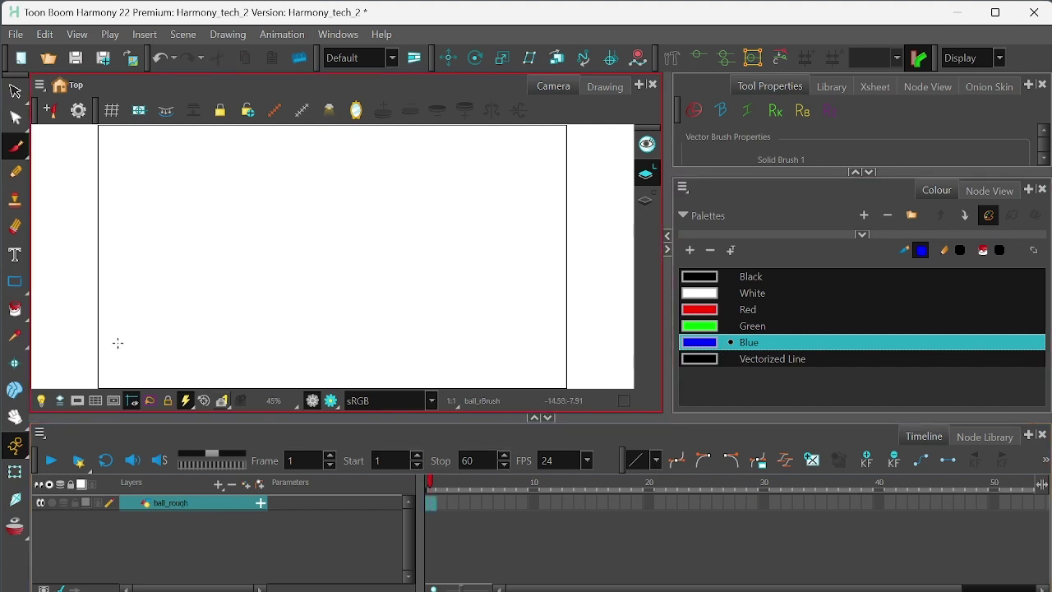
mouse_move(92, 347)
mouse_down()
mouse_move(414, 336)
mouse_move(578, 347)
mouse_up()
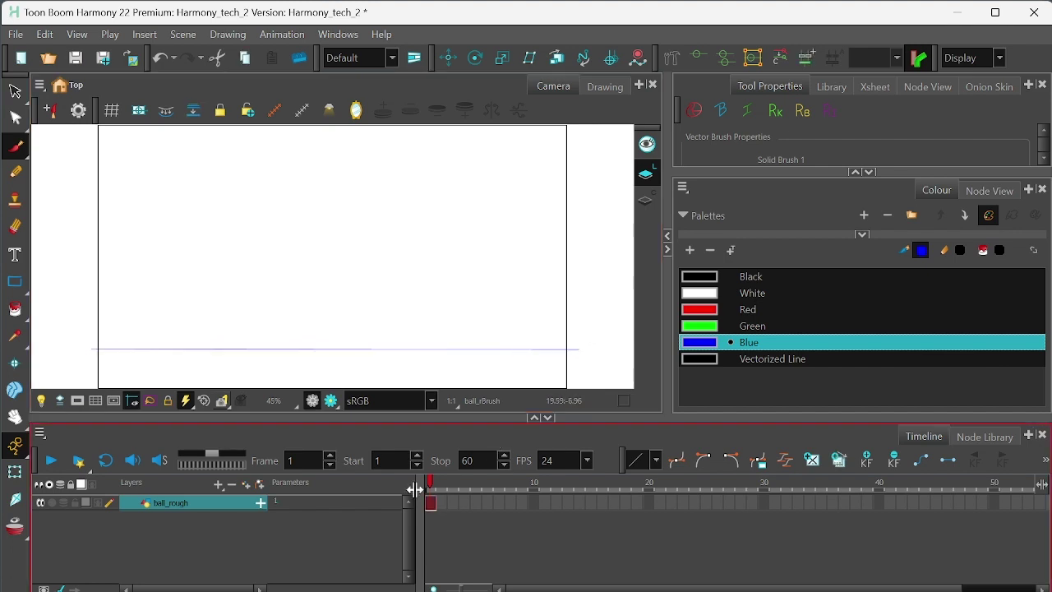
right_click(181, 305)
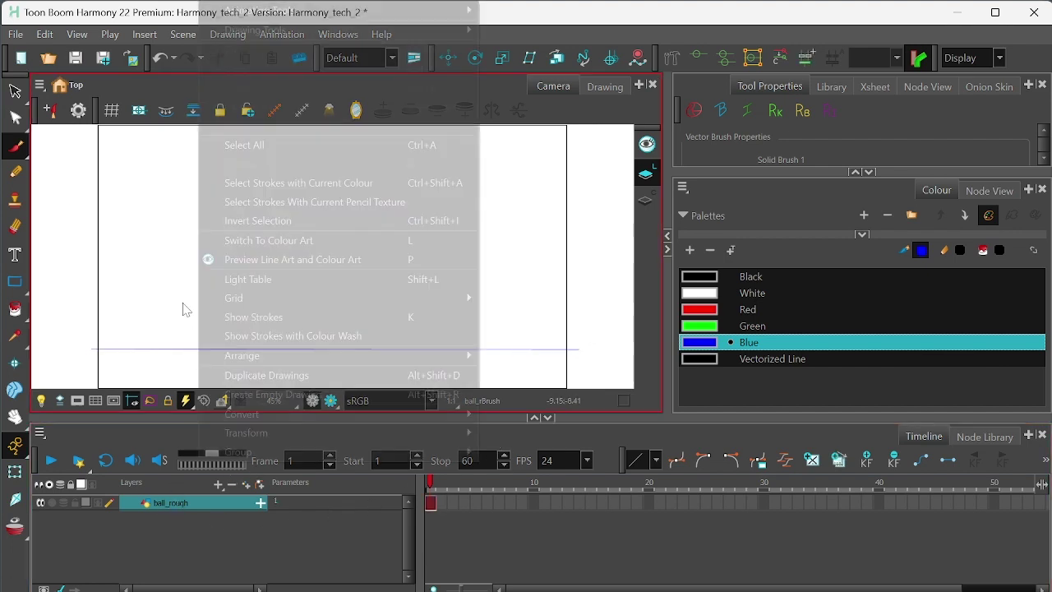
click(119, 284)
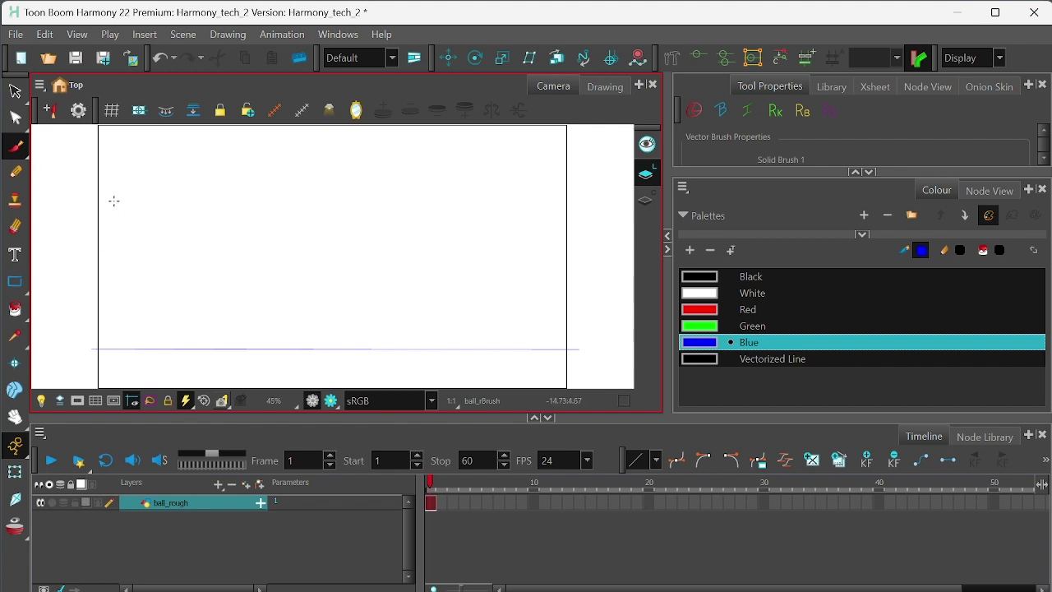
mouse_move(100, 202)
mouse_down()
mouse_move(104, 231)
mouse_move(108, 198)
mouse_move(125, 217)
mouse_move(91, 209)
mouse_up()
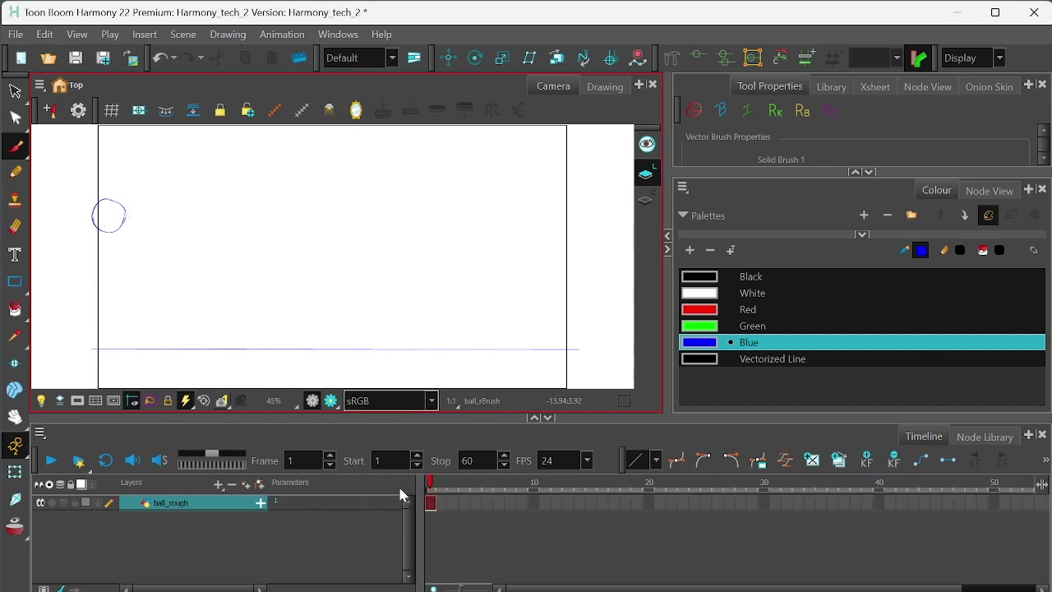
Step: Go to frame 3 and turn on onion skin to see the frame 1 drawing
click(441, 485)
click(453, 485)
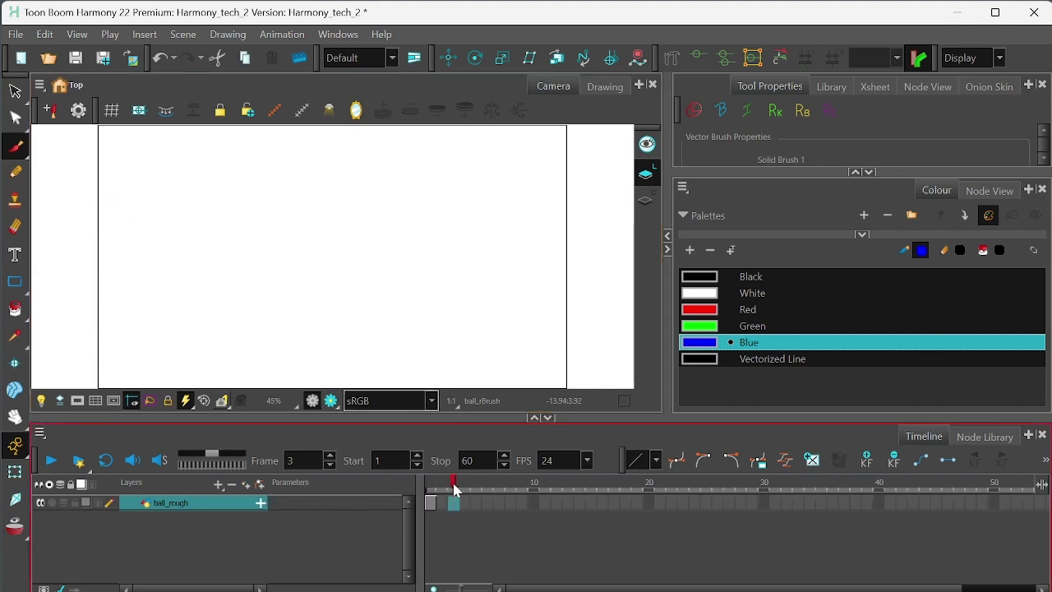
click(15, 529)
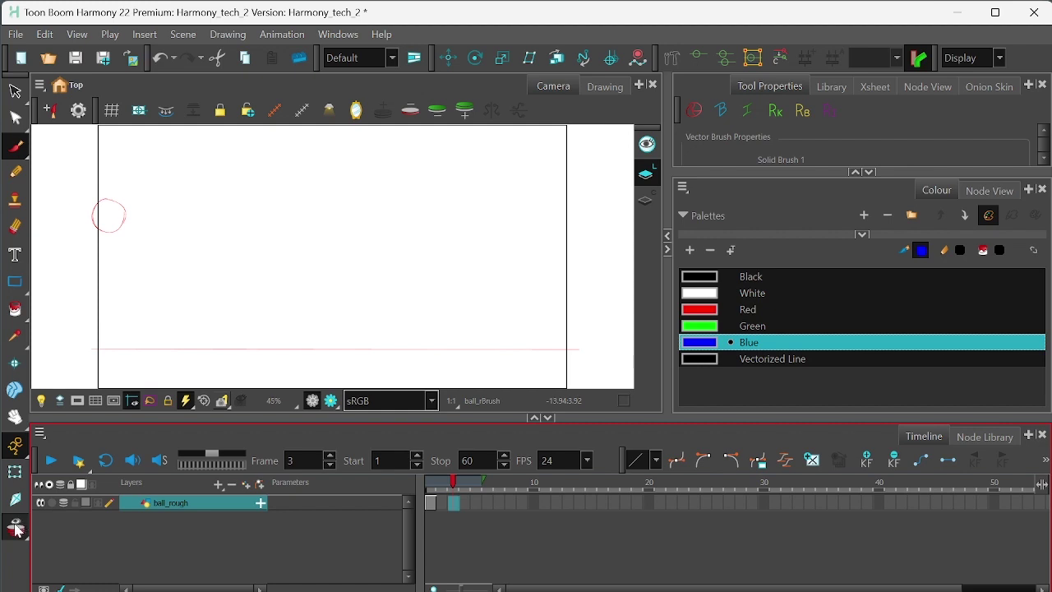
Step: Try out the onion skin range by extending its markers before and after the current frame at several timeline positions
click(490, 483)
click(453, 485)
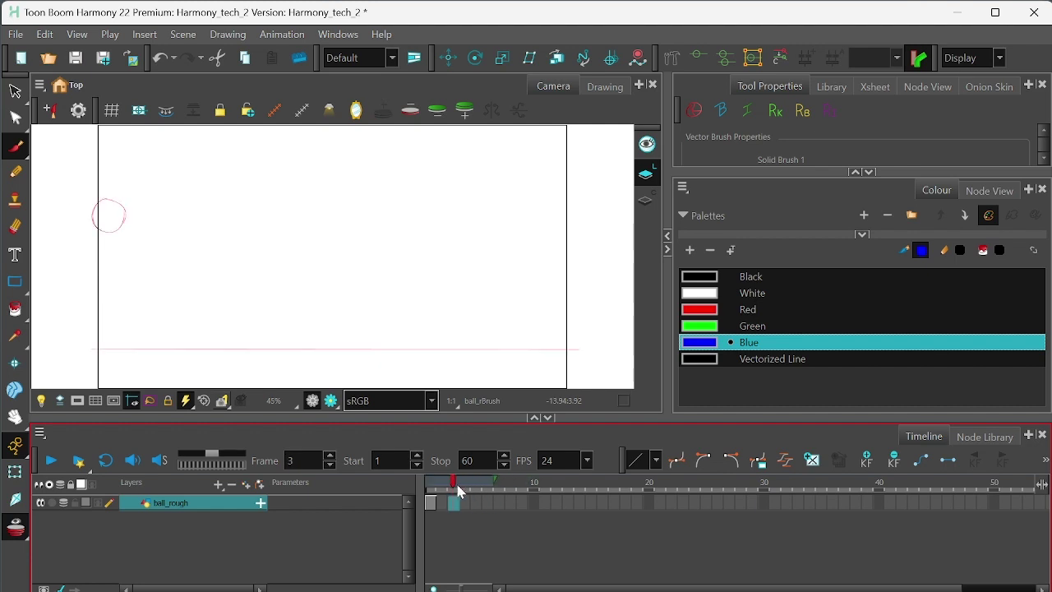
click(511, 483)
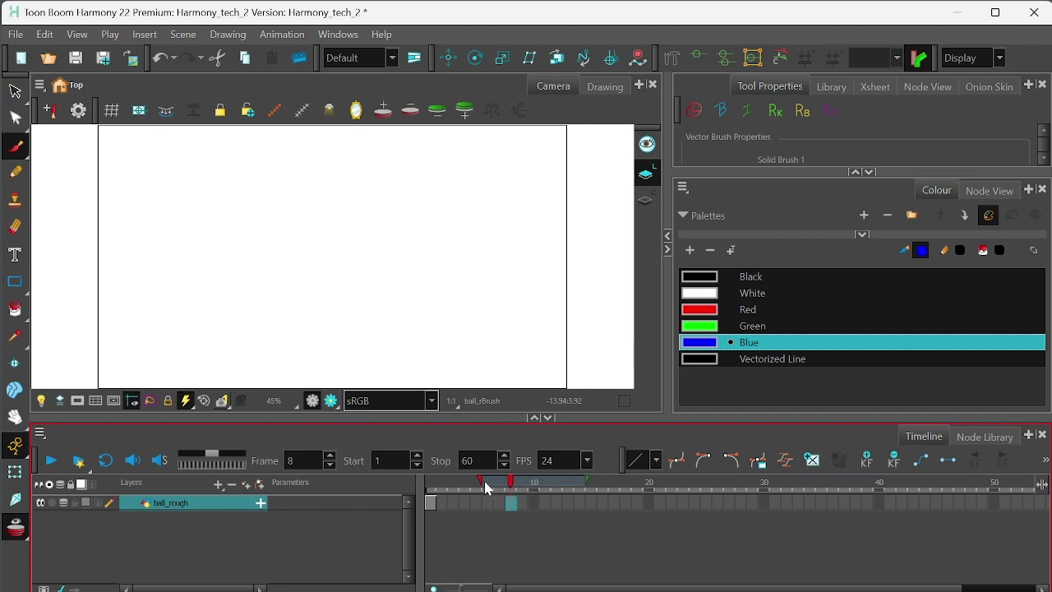
click(587, 484)
drag(586, 484, 523, 484)
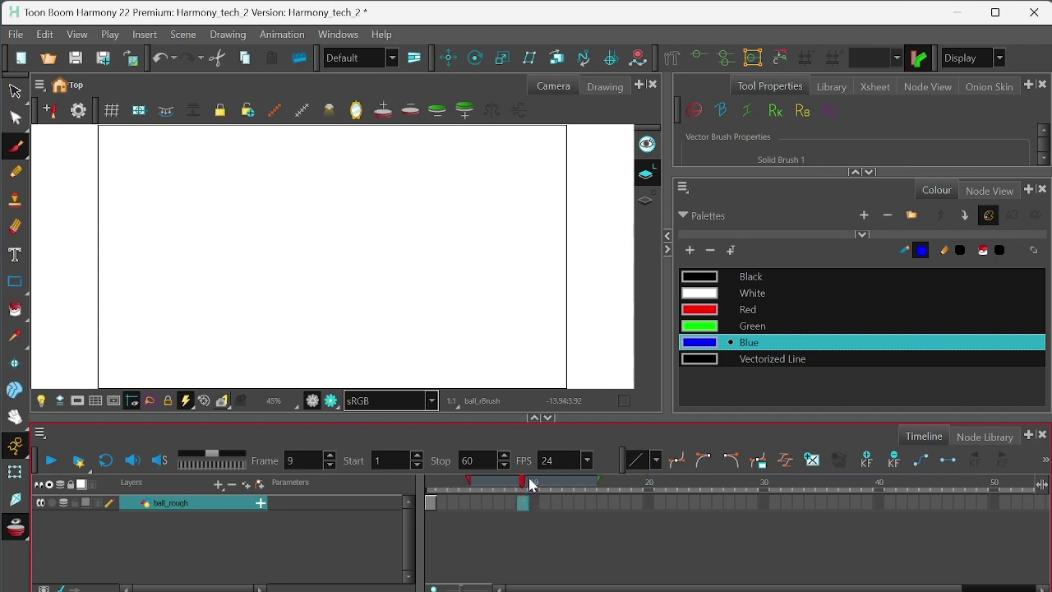
Step: Show the full Onion Skin settings and slightly raise the central onion skin slider
click(850, 154)
click(991, 87)
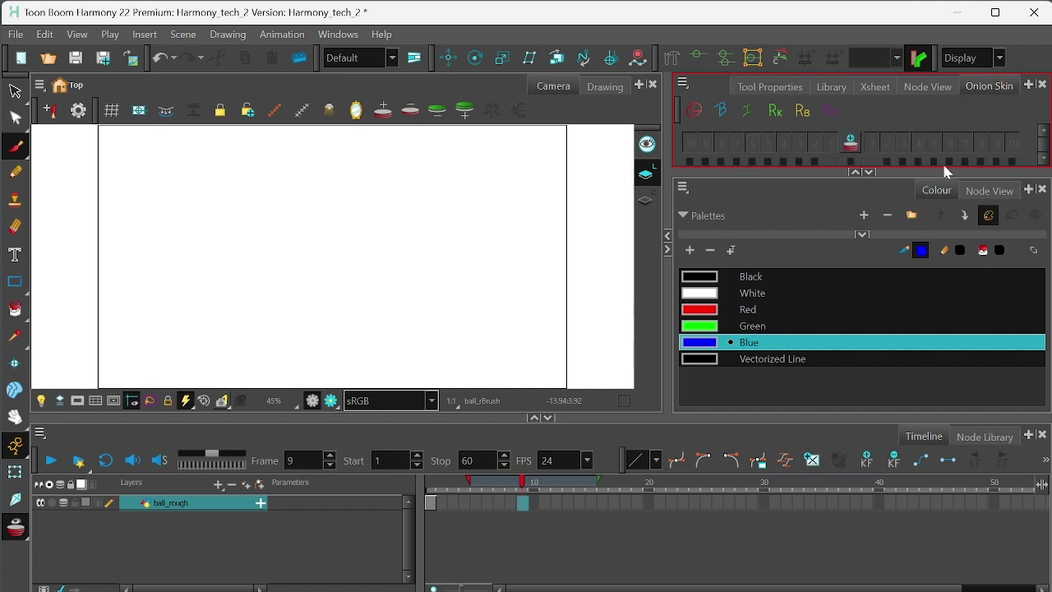
click(870, 174)
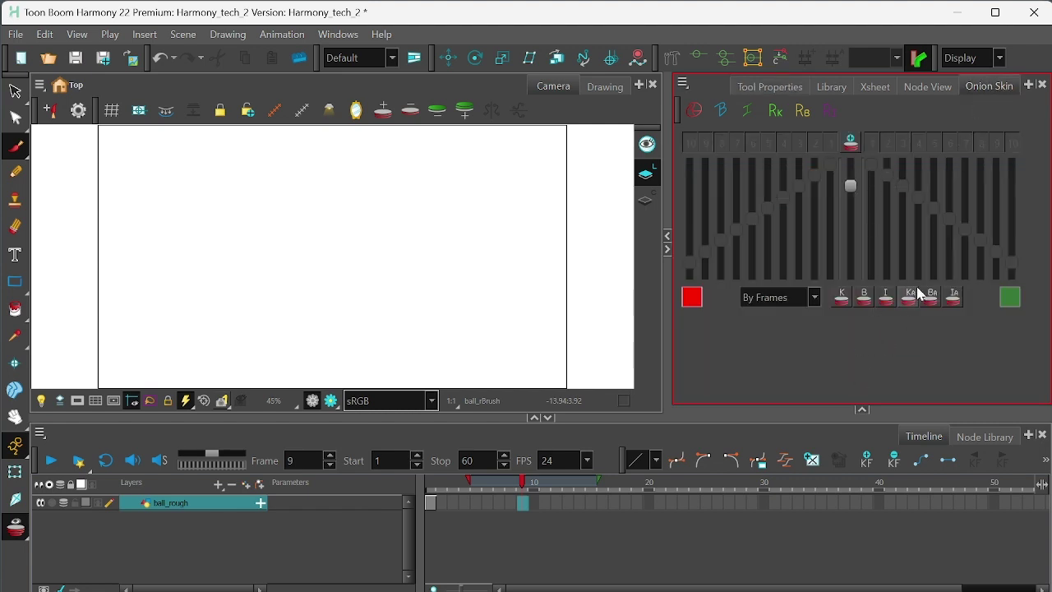
click(852, 185)
drag(853, 186, 854, 184)
Step: On frame 3, draw the ball slightly stretched, just below and to the right of the frame 1 ball
click(451, 504)
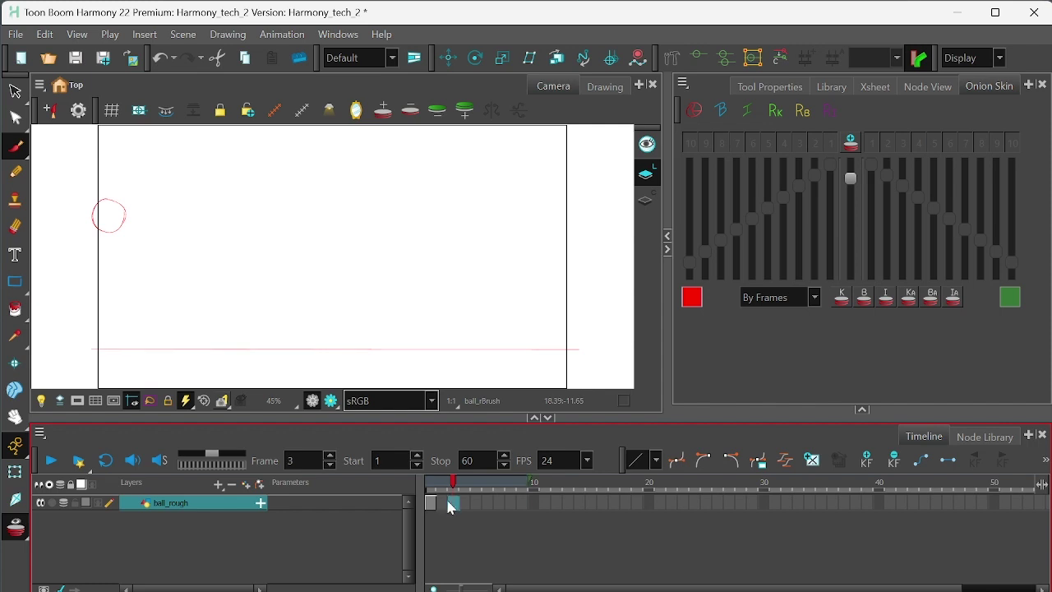
key(shift+comma)
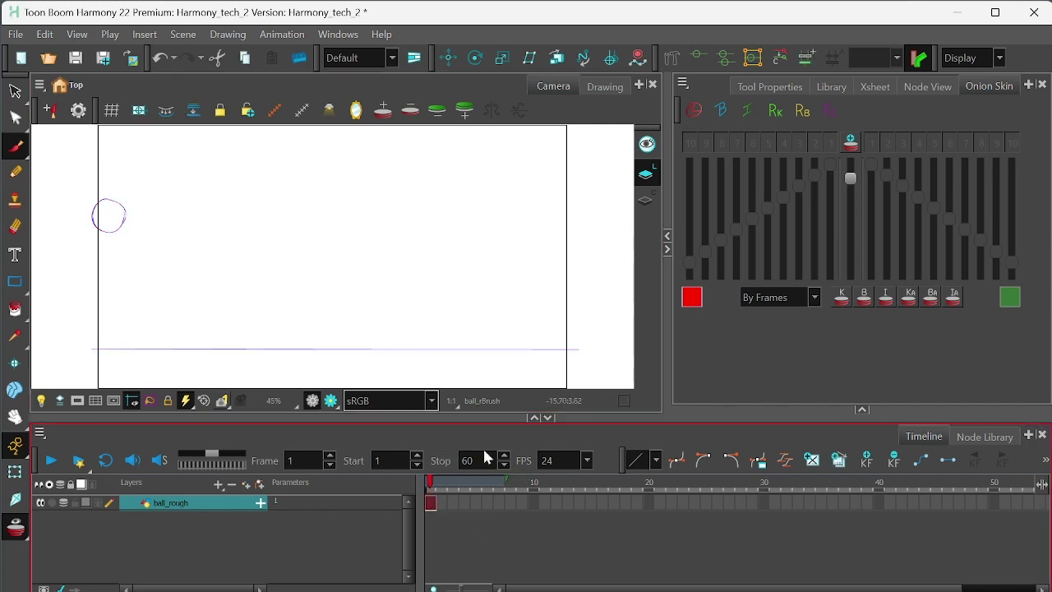
click(443, 503)
click(456, 504)
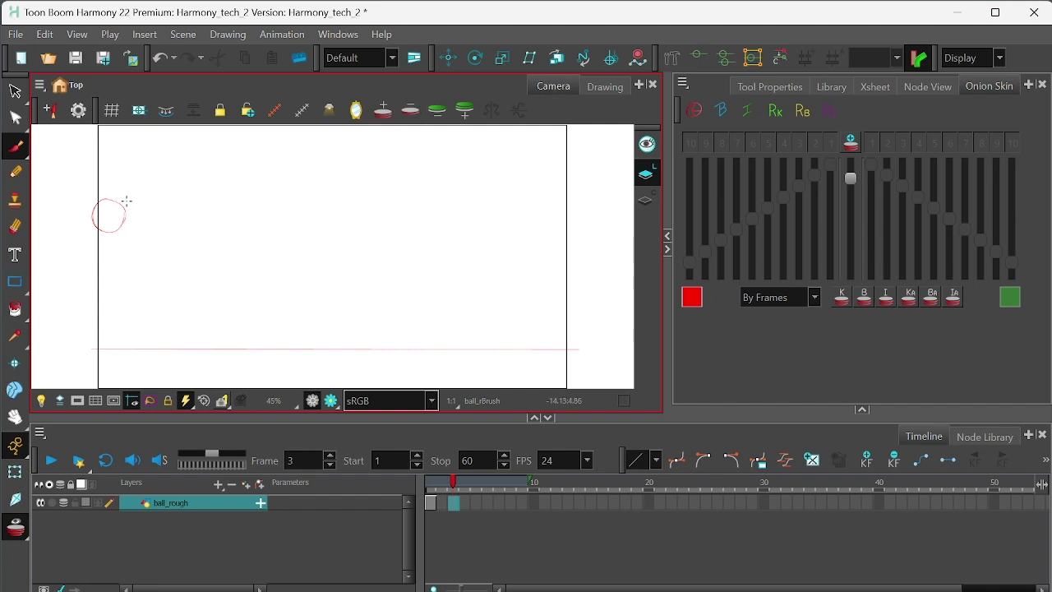
mouse_move(121, 216)
mouse_down()
mouse_move(138, 238)
mouse_move(129, 249)
mouse_move(123, 216)
mouse_move(130, 249)
mouse_move(141, 225)
mouse_move(118, 244)
mouse_move(145, 234)
mouse_up()
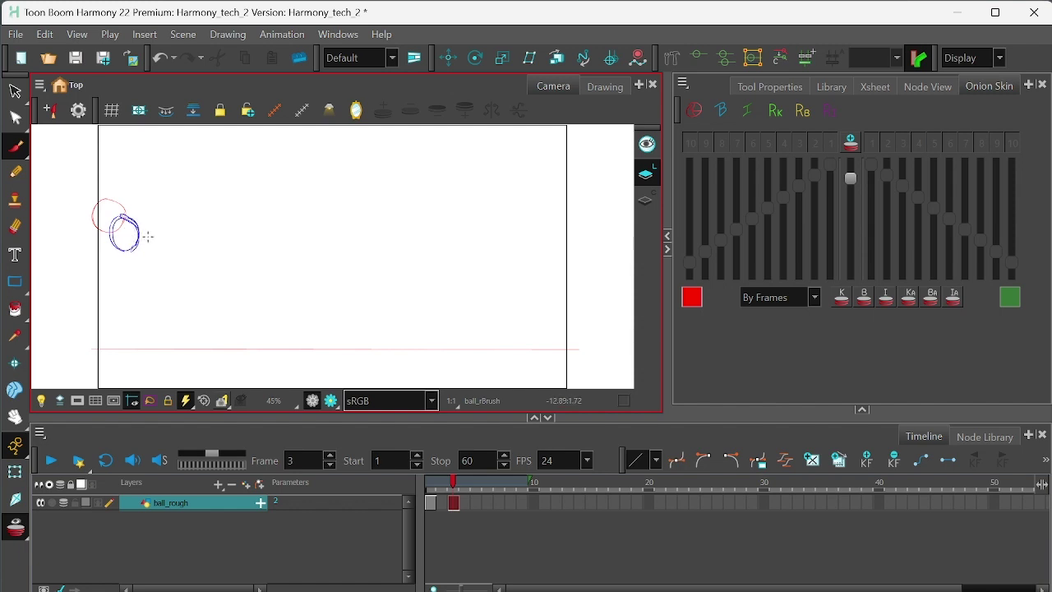
Step: On frame 5, draw the falling ball as a tilted oval just below the frame 3 ball
click(462, 506)
click(475, 503)
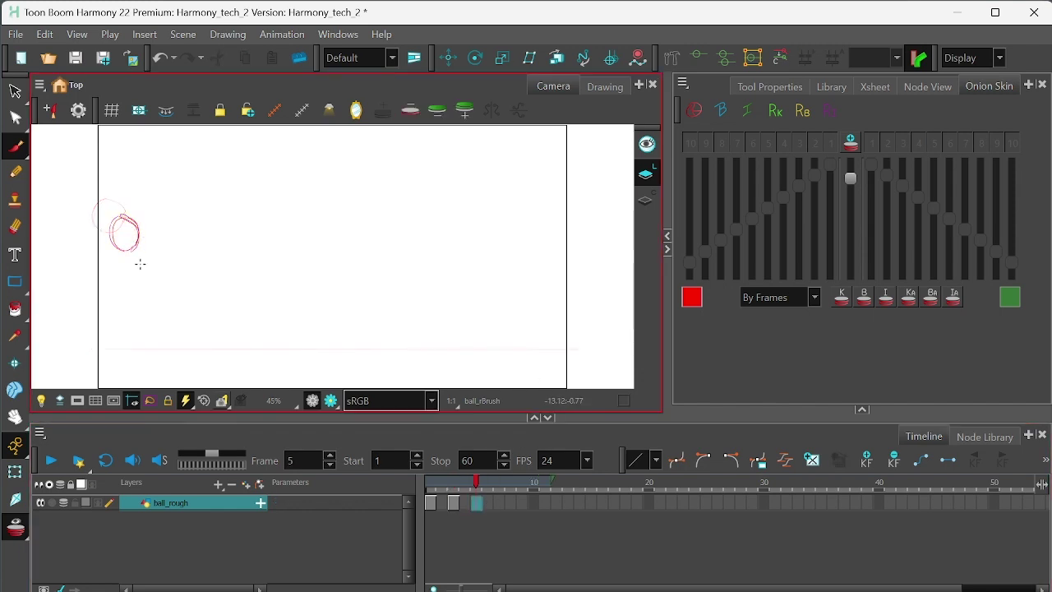
mouse_move(134, 257)
mouse_down()
mouse_move(130, 280)
mouse_move(146, 262)
mouse_move(128, 249)
mouse_move(138, 246)
mouse_move(141, 276)
mouse_up()
mouse_move(136, 238)
mouse_down()
mouse_move(153, 277)
mouse_move(140, 281)
mouse_up()
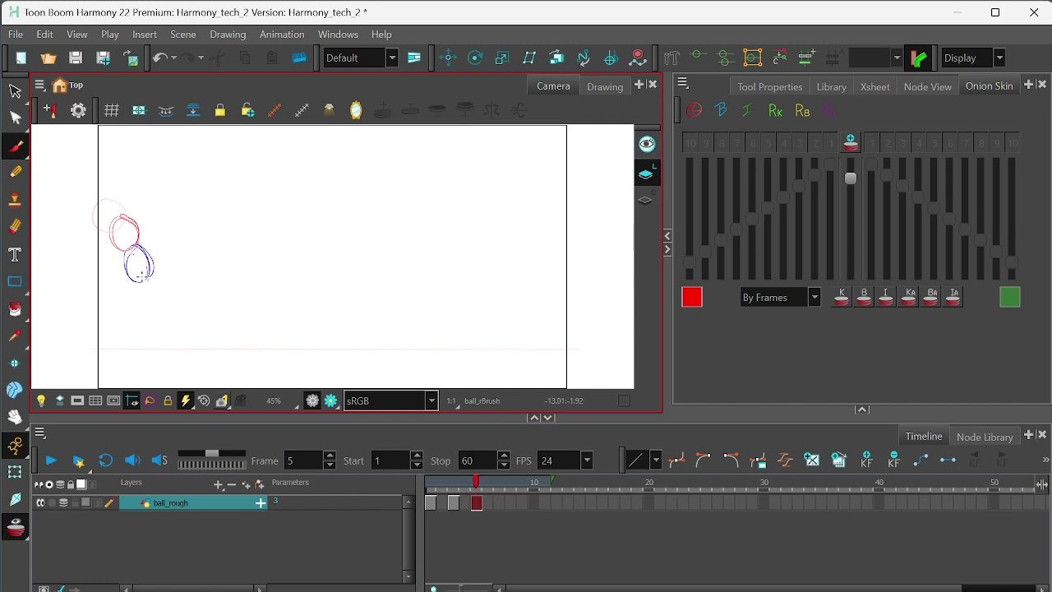
Step: On frame 7, extend the onion skin back to frame 1 and draw a stretched ball further down, above the ground line
click(499, 503)
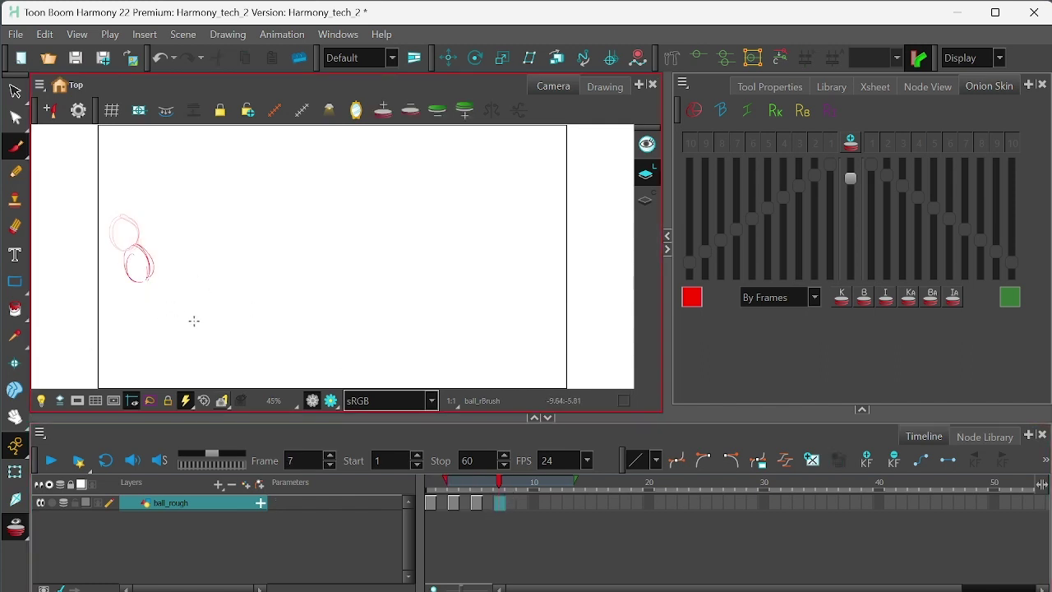
drag(444, 481, 422, 482)
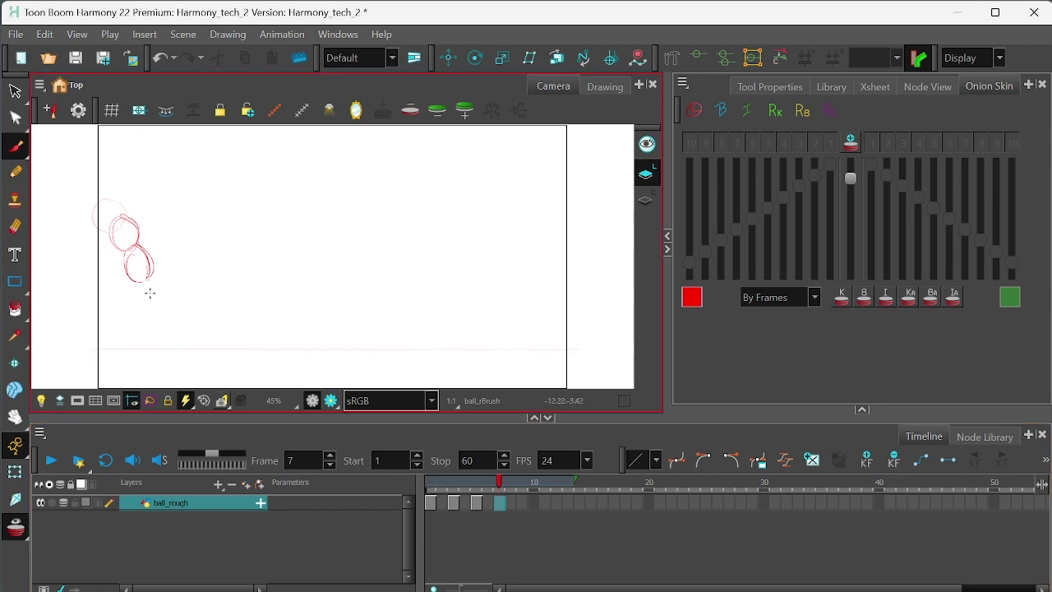
mouse_move(151, 298)
mouse_down()
mouse_move(148, 314)
mouse_move(164, 302)
mouse_move(147, 306)
mouse_move(158, 335)
mouse_up()
Step: On frame 9, extend the onion skin back to frame 1 and draw the stretched ball touching the ground line
click(524, 503)
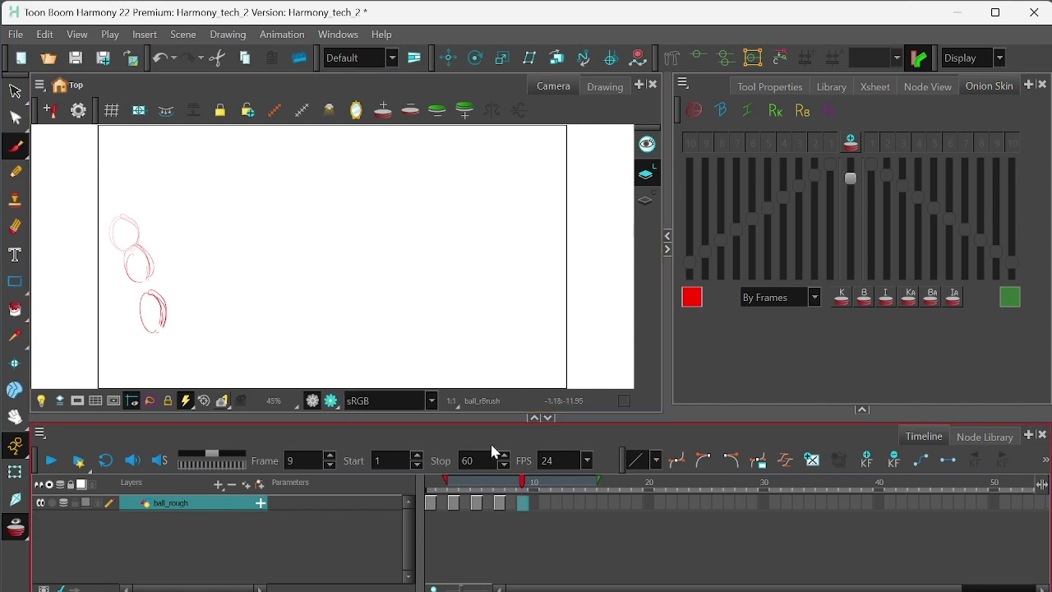
drag(450, 483, 426, 482)
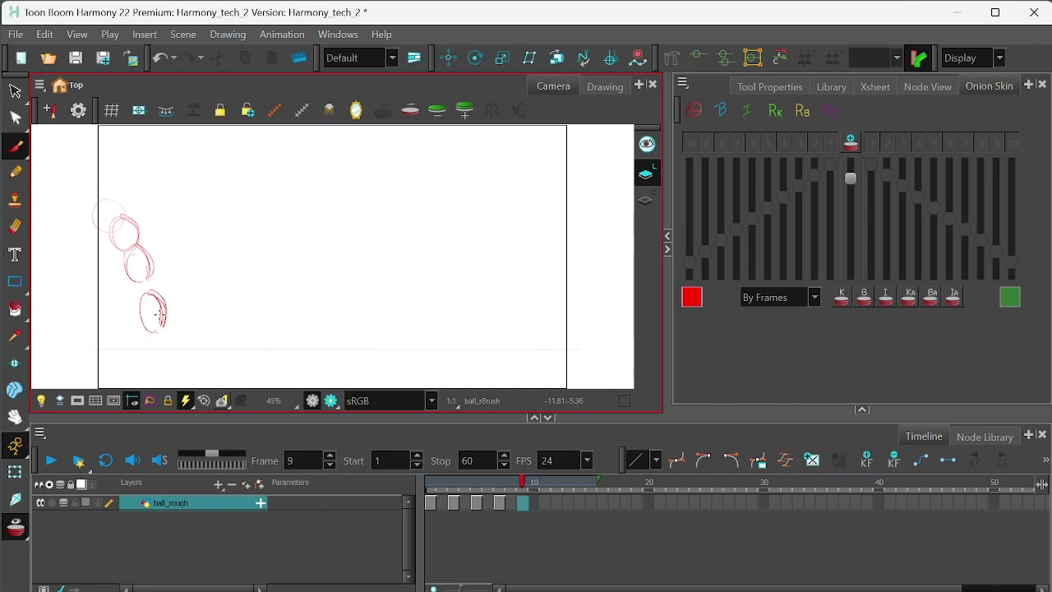
mouse_move(159, 314)
mouse_down()
mouse_move(163, 333)
mouse_move(146, 328)
mouse_move(153, 346)
mouse_move(162, 316)
mouse_move(164, 351)
mouse_move(158, 322)
mouse_move(161, 334)
mouse_up()
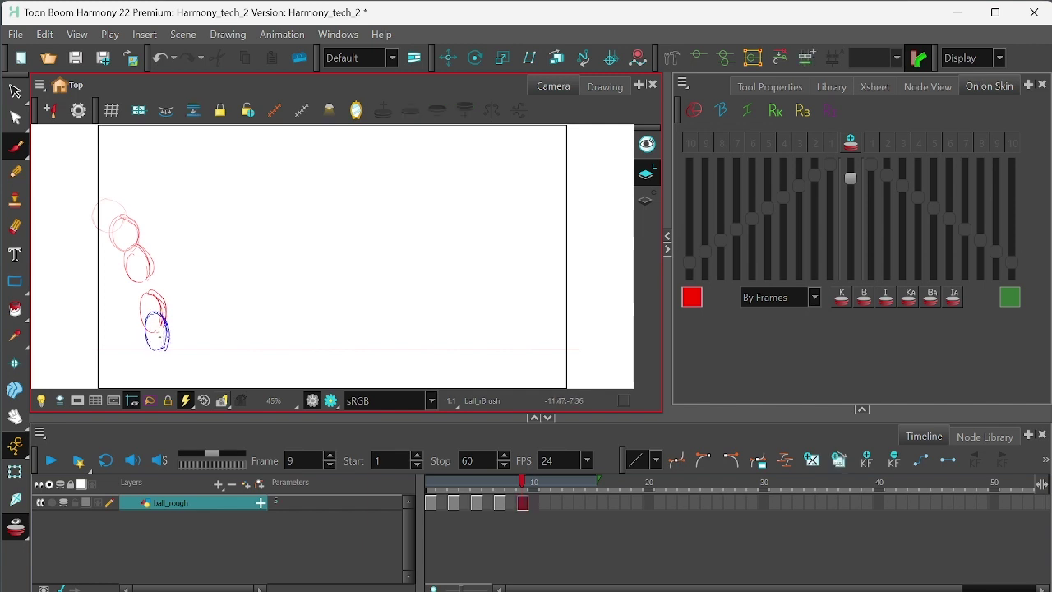
Step: On frame 11, extend the onion skin back to frame 1 and draw the ball squashed flat on the ground line
click(544, 503)
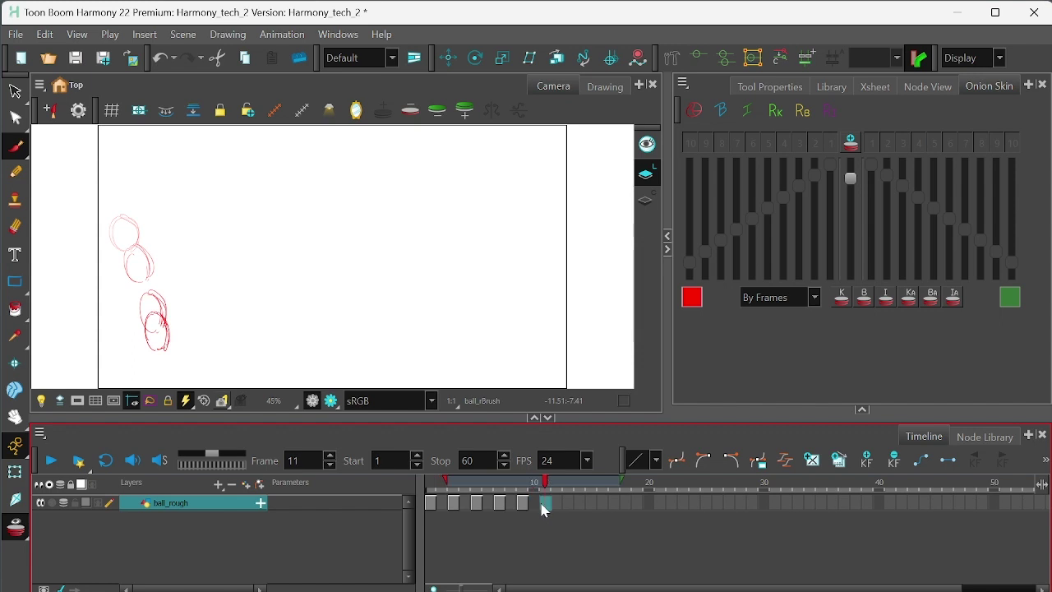
click(132, 401)
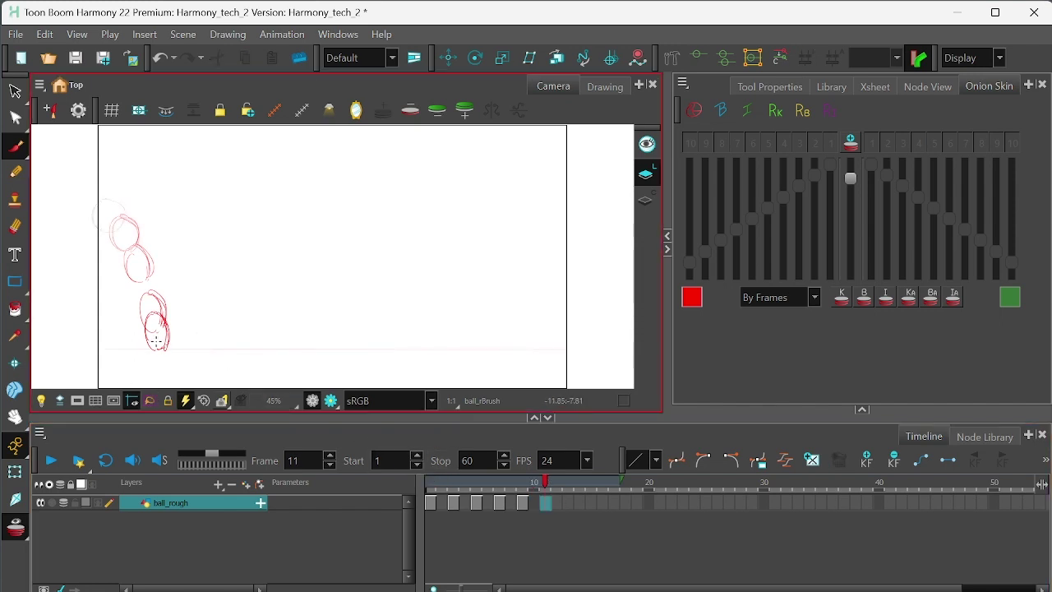
mouse_move(155, 341)
mouse_down()
mouse_move(154, 329)
mouse_move(140, 343)
mouse_move(160, 354)
mouse_move(172, 335)
mouse_up()
Step: On frame 13, draw the ball rebounding just off the ground, to the right of the squashed ball
click(568, 482)
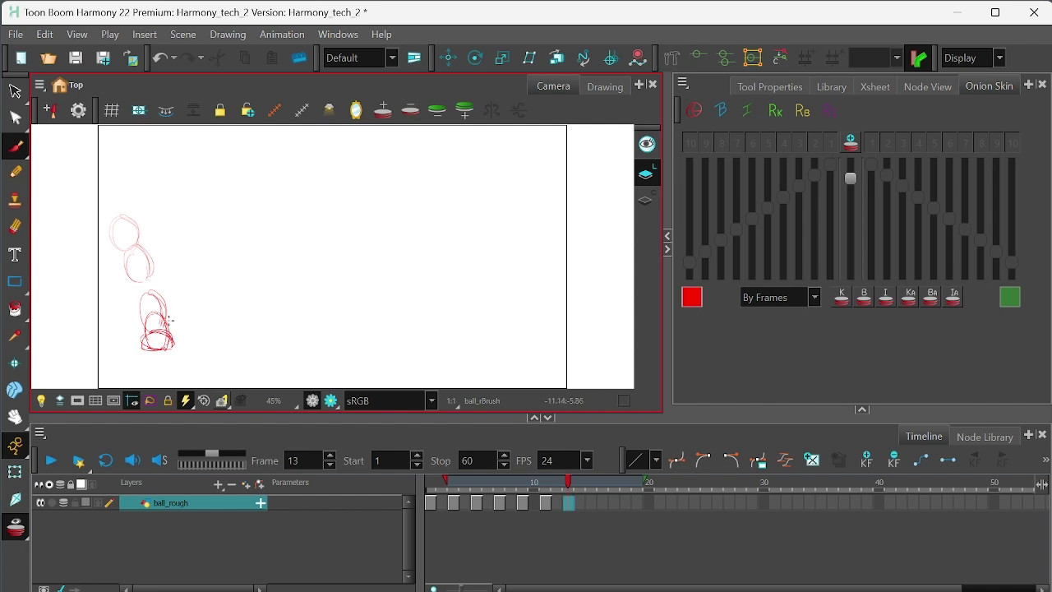
mouse_move(170, 318)
mouse_down()
mouse_move(165, 337)
mouse_move(187, 331)
mouse_move(164, 337)
mouse_move(183, 344)
mouse_move(189, 323)
mouse_move(163, 344)
mouse_move(187, 314)
mouse_move(189, 335)
mouse_up()
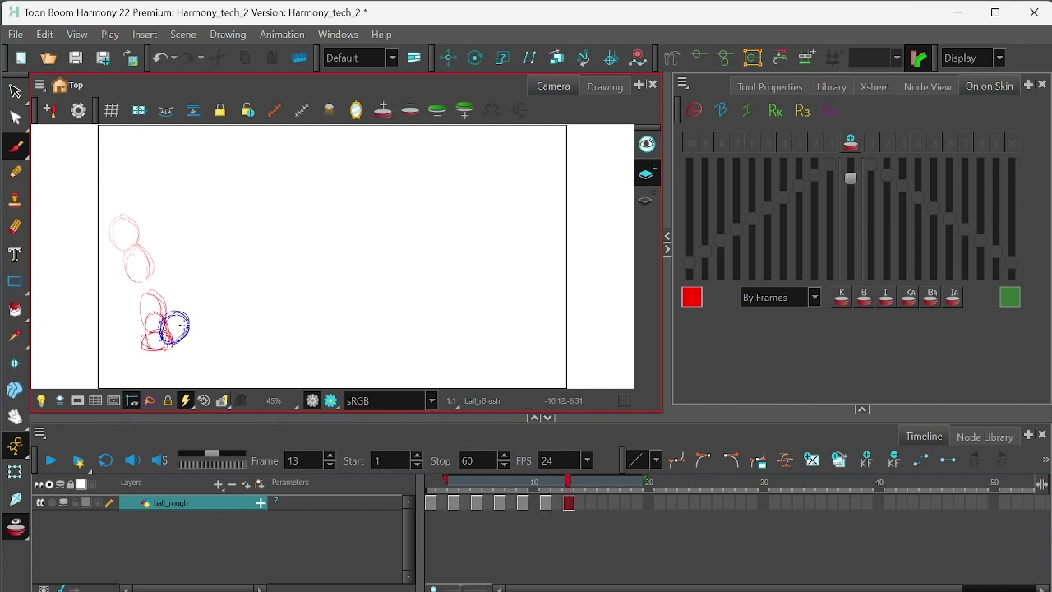
Step: On frames 15 and 17, draw the rebounding ball rising gradually further to the right, and save the scene
click(592, 503)
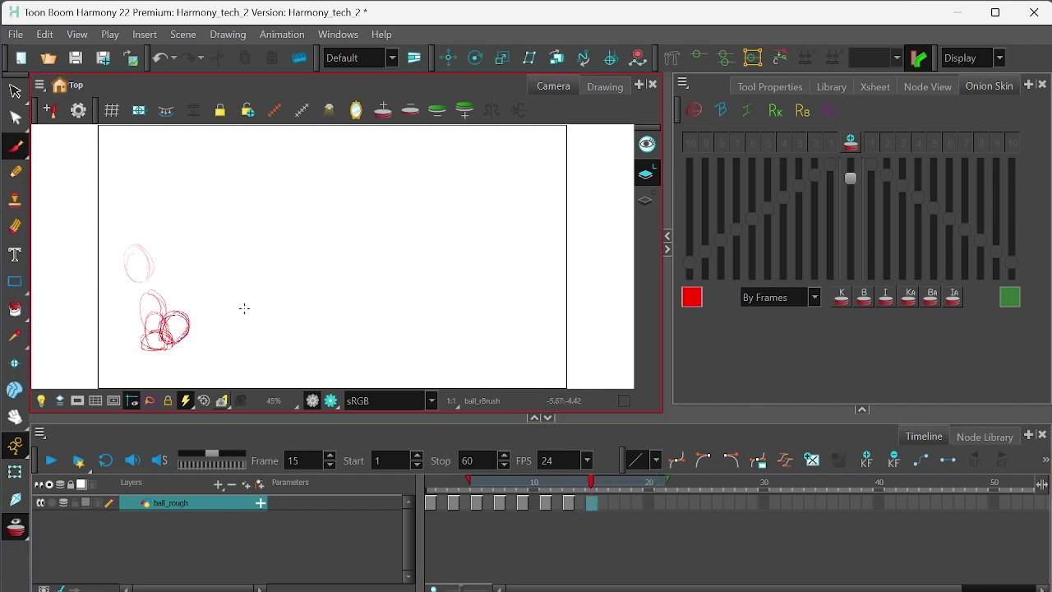
mouse_move(189, 303)
mouse_down()
mouse_move(196, 296)
mouse_move(199, 331)
mouse_up()
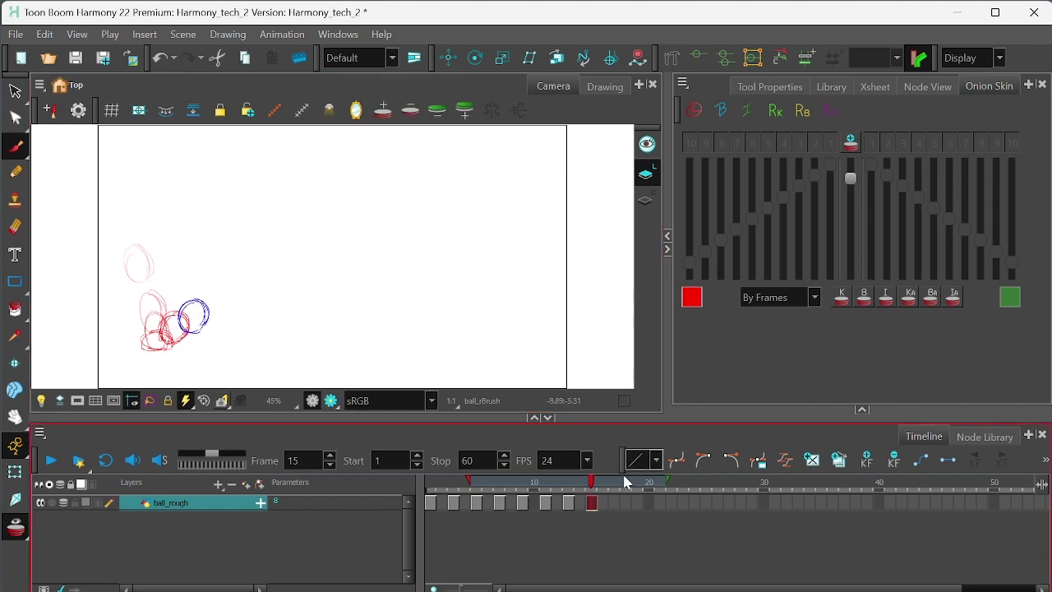
click(615, 503)
mouse_move(218, 296)
mouse_down()
mouse_move(210, 326)
mouse_move(232, 322)
mouse_up()
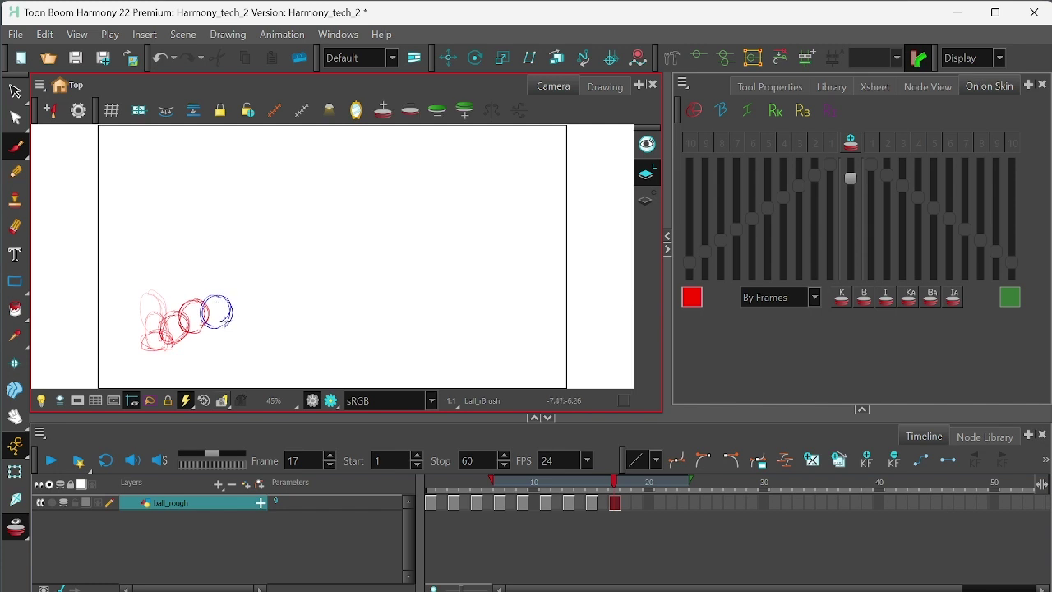
key(ctrl+s)
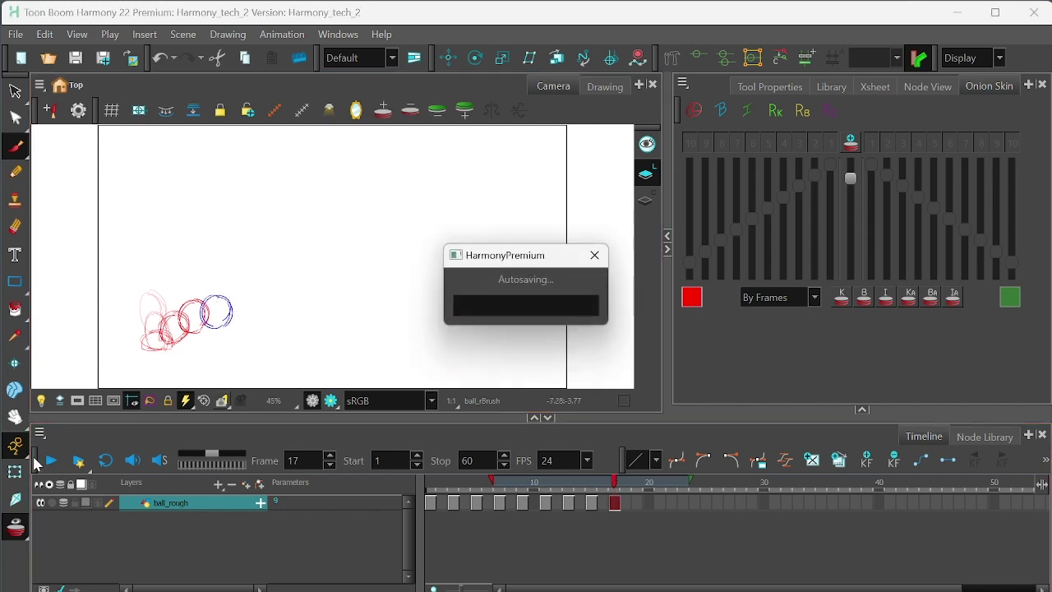
Step: Turn off the onion skin and check the individual ball drawings between frames 1 and 17
key(alt+o)
click(431, 503)
click(477, 503)
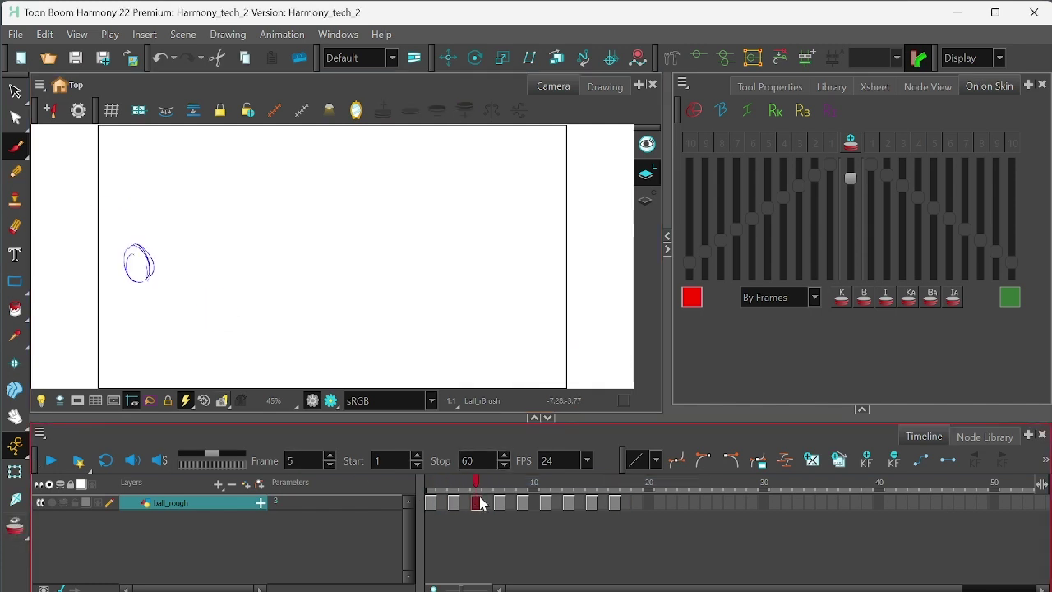
click(559, 503)
click(615, 503)
click(628, 504)
Step: With the onion skin back on, draw the ball bursting into squiggly fragments on frame 19 and smaller scattered specks on frame 21
click(636, 504)
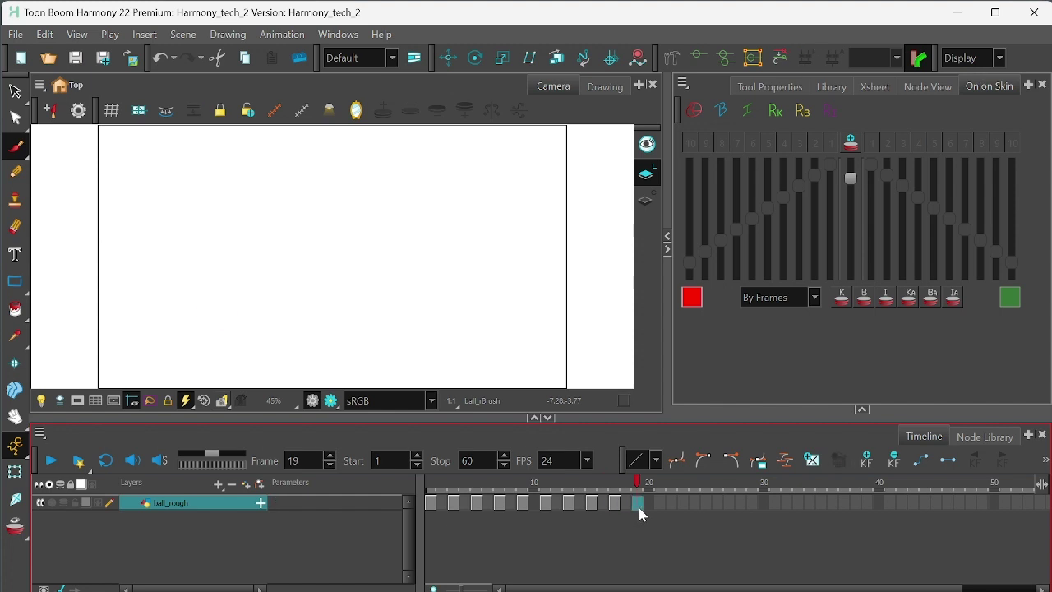
click(646, 510)
click(640, 504)
key(alt+o)
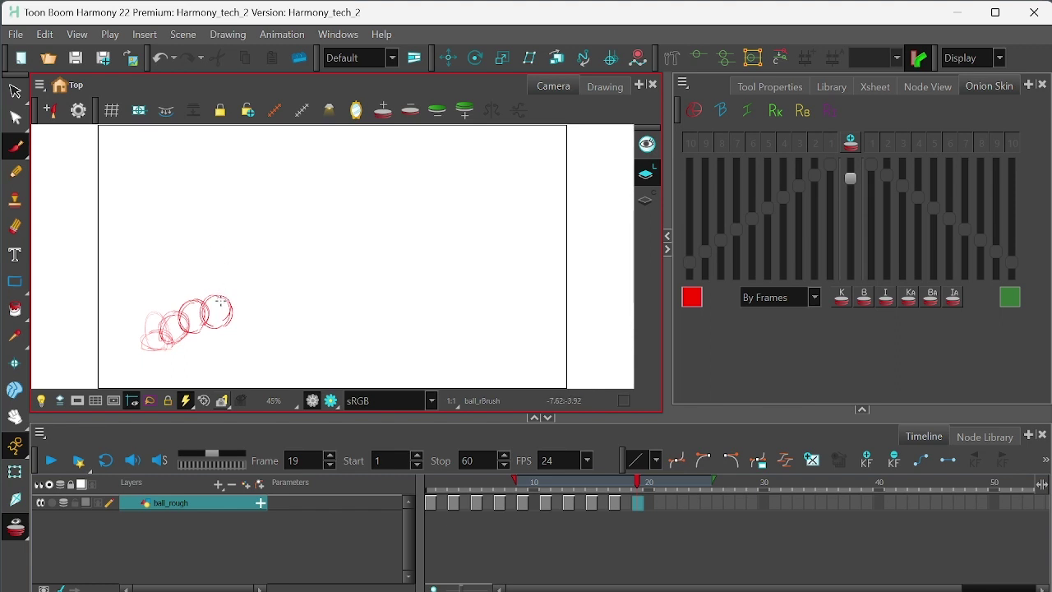
drag(218, 312, 220, 322)
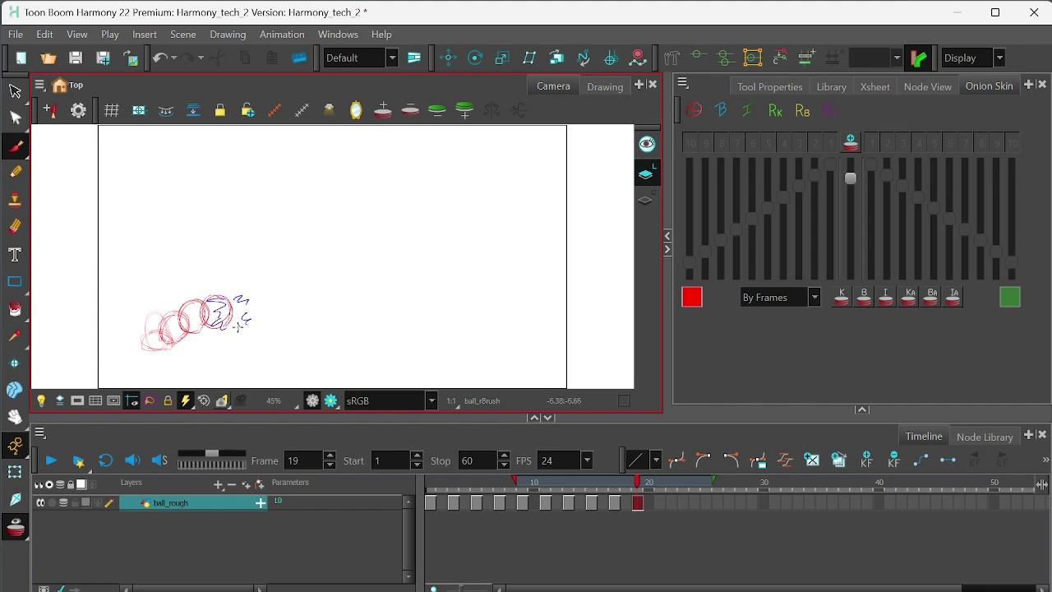
click(661, 503)
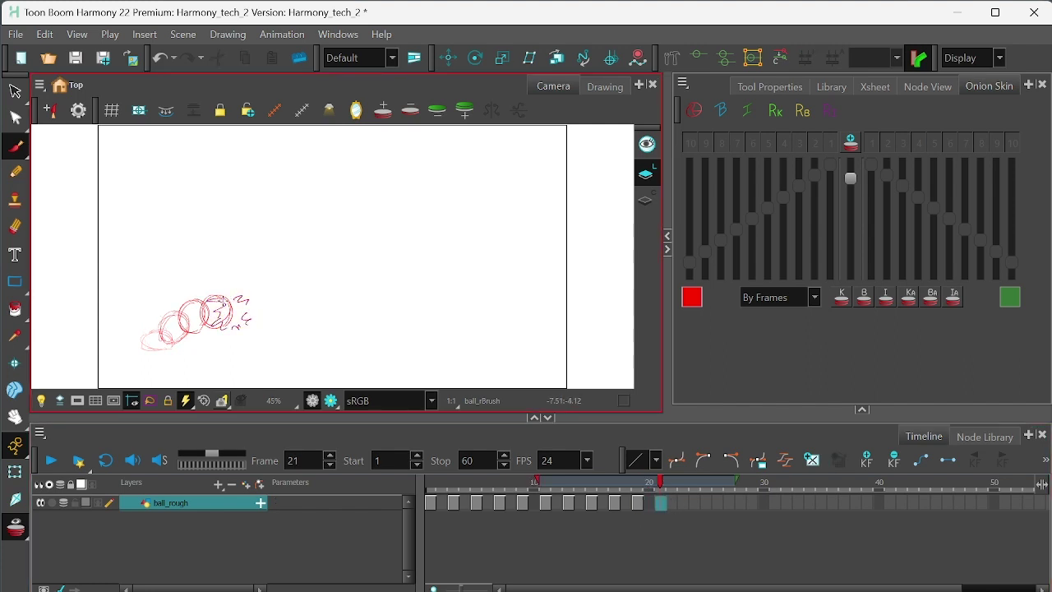
drag(212, 307, 218, 333)
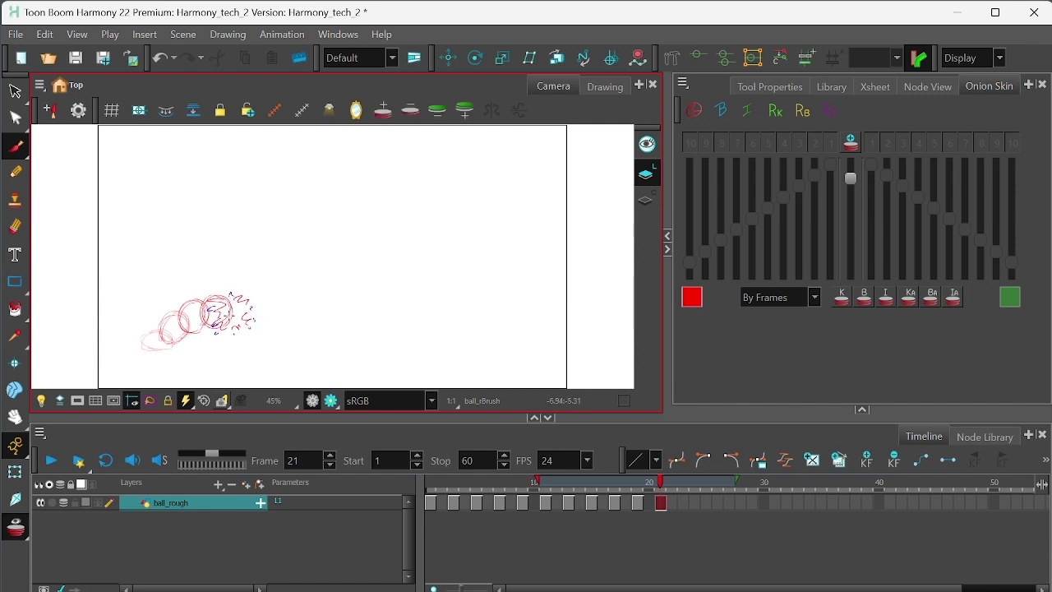
Step: Turn off the onion skin and play the rough ball animation from frame 1
click(684, 503)
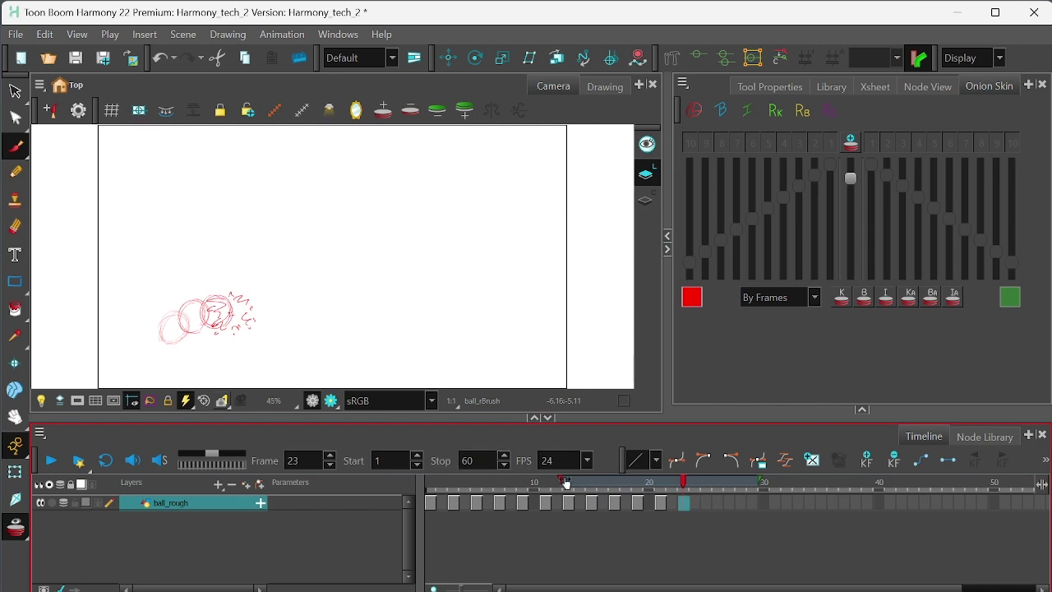
drag(561, 481, 429, 483)
drag(764, 484, 672, 483)
click(23, 527)
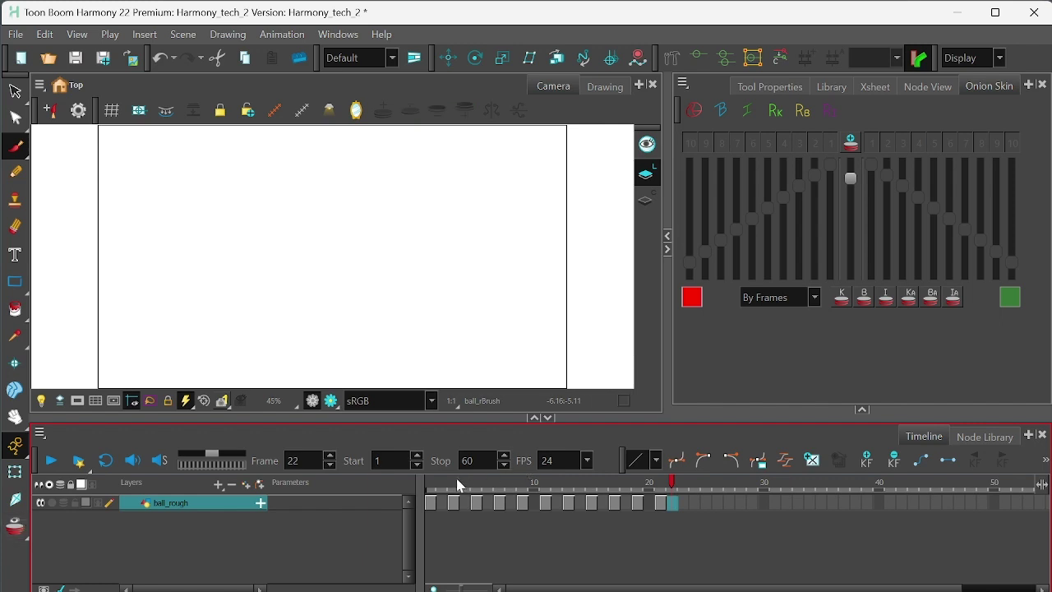
drag(458, 482, 430, 484)
click(51, 465)
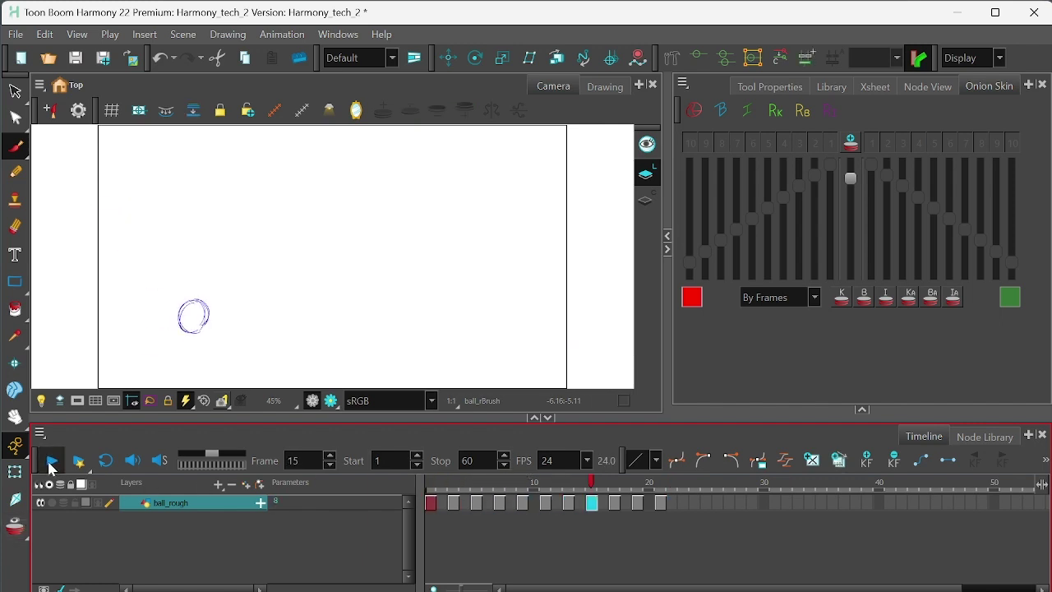
click(51, 466)
Step: Extend the exposure of the first ball and ground line drawing to fill the empty frame 2
click(440, 493)
mouse_move(440, 493)
mouse_down()
mouse_move(430, 498)
mouse_move(664, 514)
mouse_move(419, 510)
mouse_move(468, 511)
mouse_move(442, 508)
mouse_up()
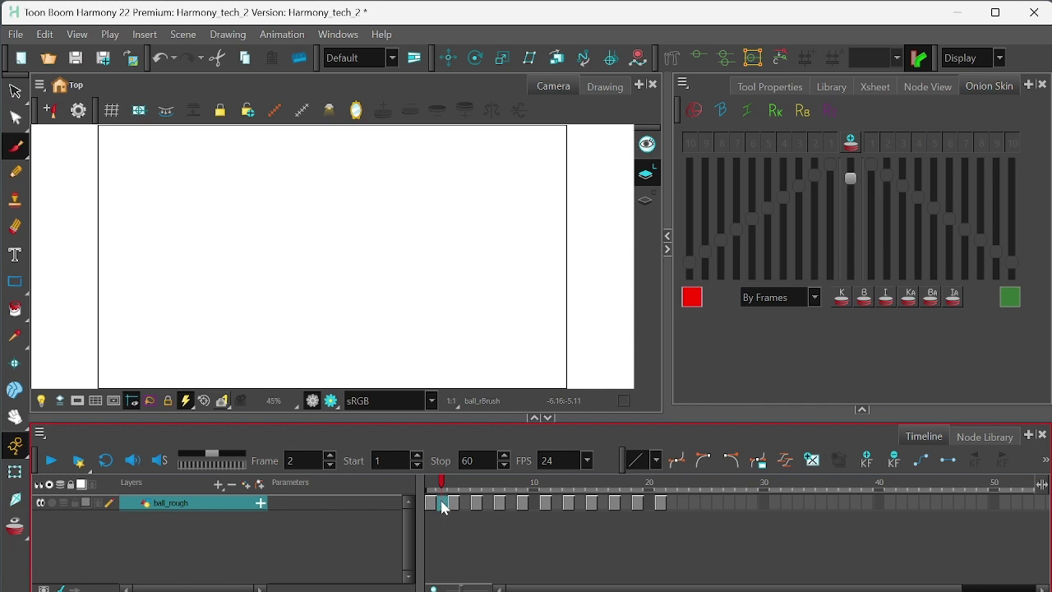
click(1045, 460)
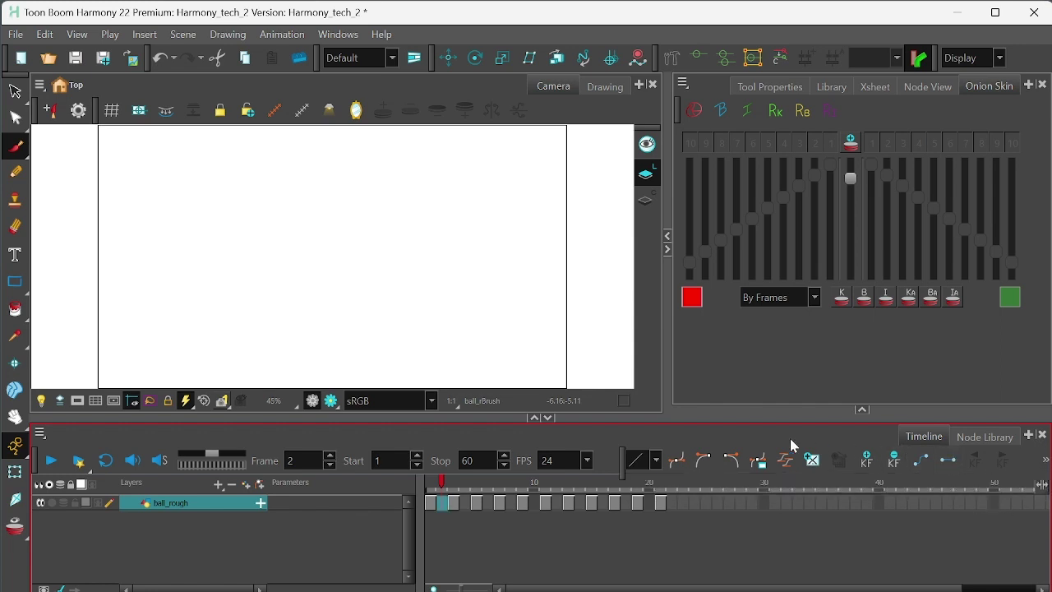
click(1046, 463)
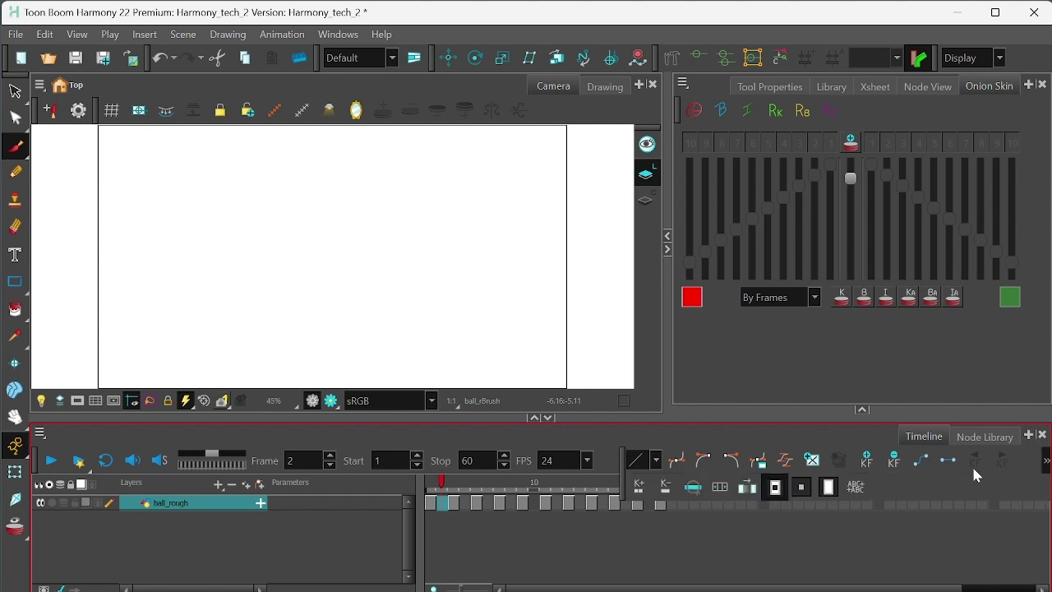
click(748, 490)
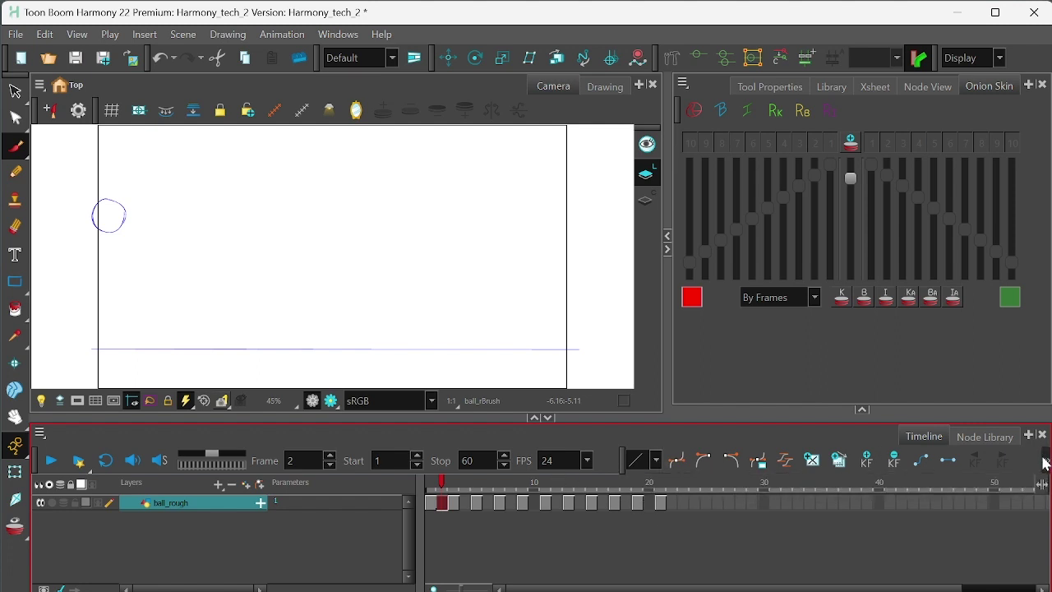
Step: Extend the falling ball drawings on frames 3, 5 and 7 to fill the empty frames 4, 6 and 8
click(1046, 462)
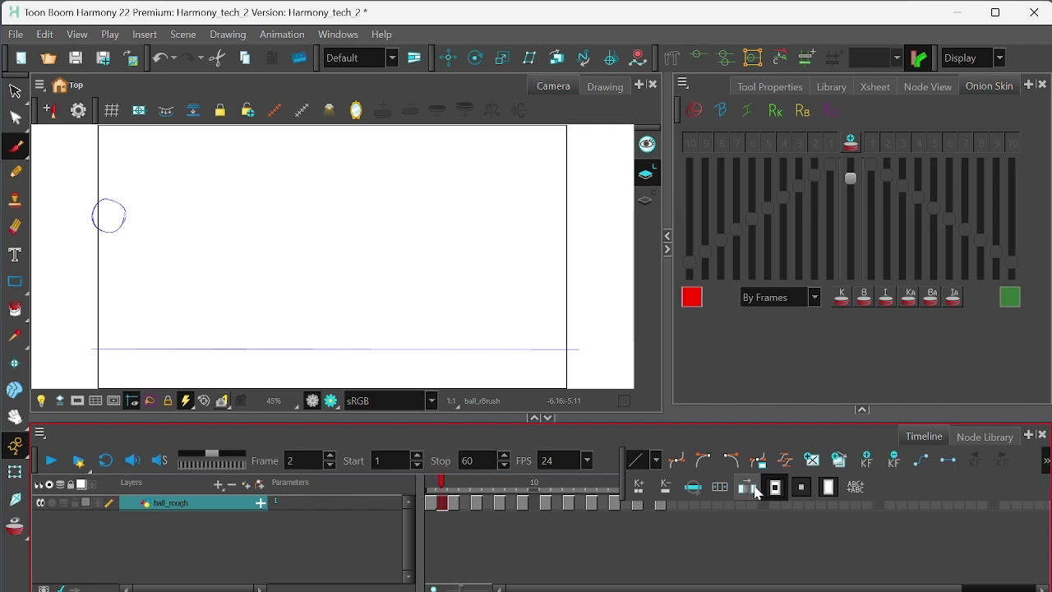
click(466, 503)
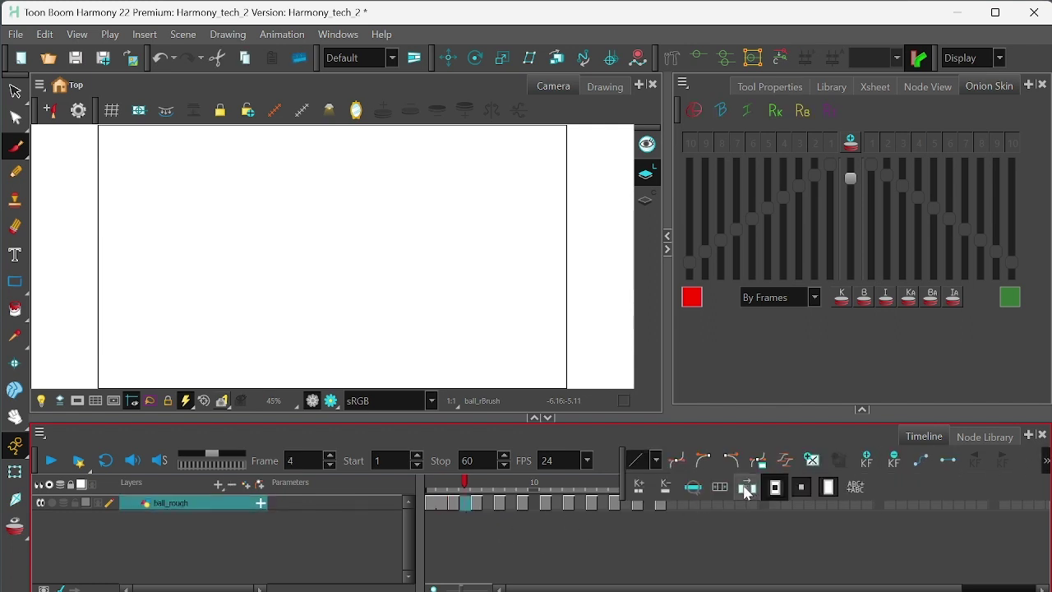
click(488, 503)
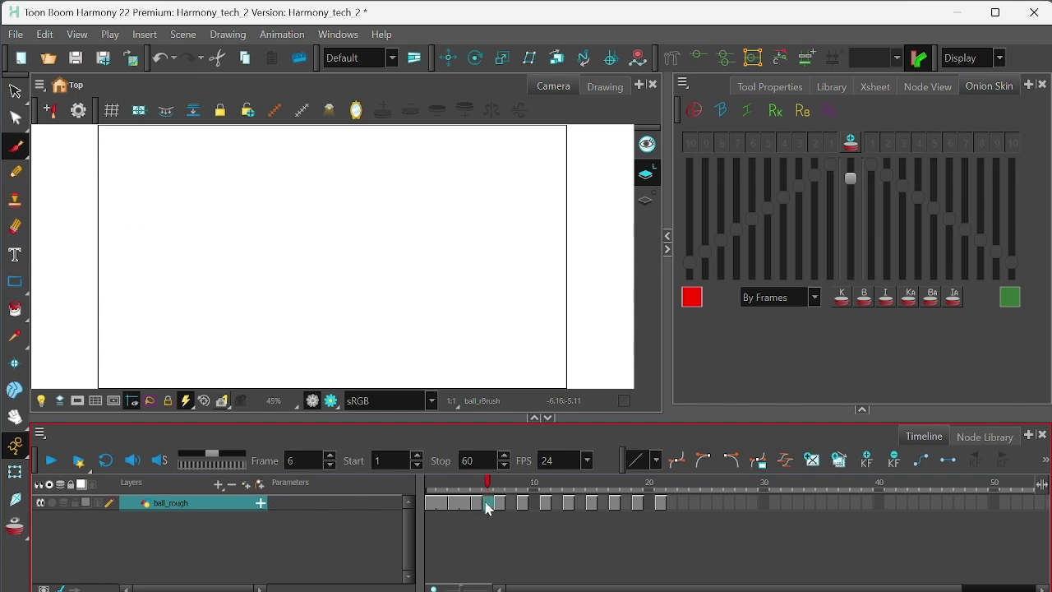
click(1045, 460)
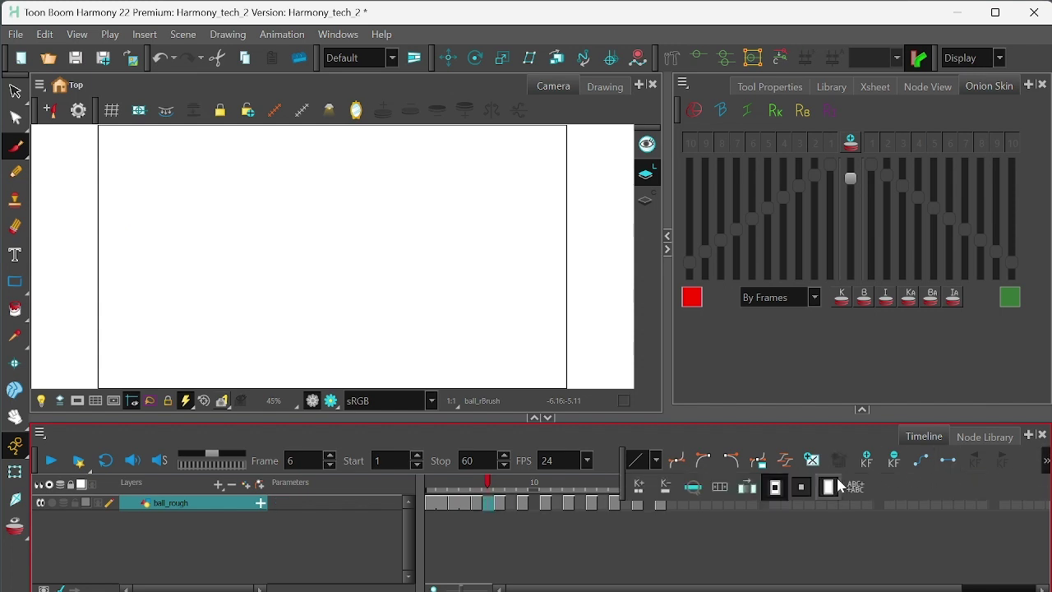
click(511, 503)
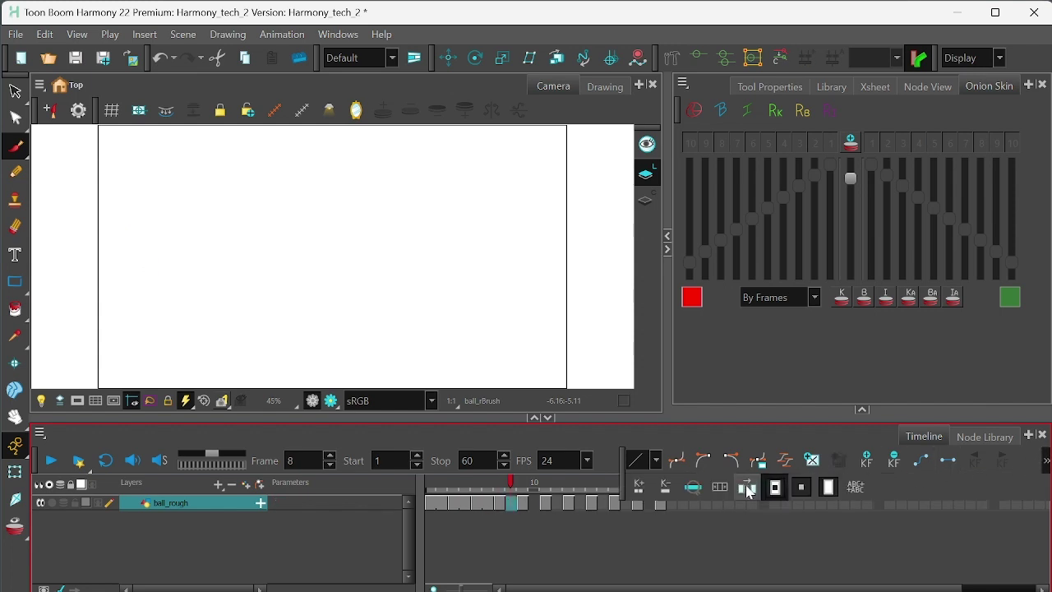
Step: Extend the exposure of the frame 9 drawing to fill the empty frame 10
click(523, 503)
click(533, 505)
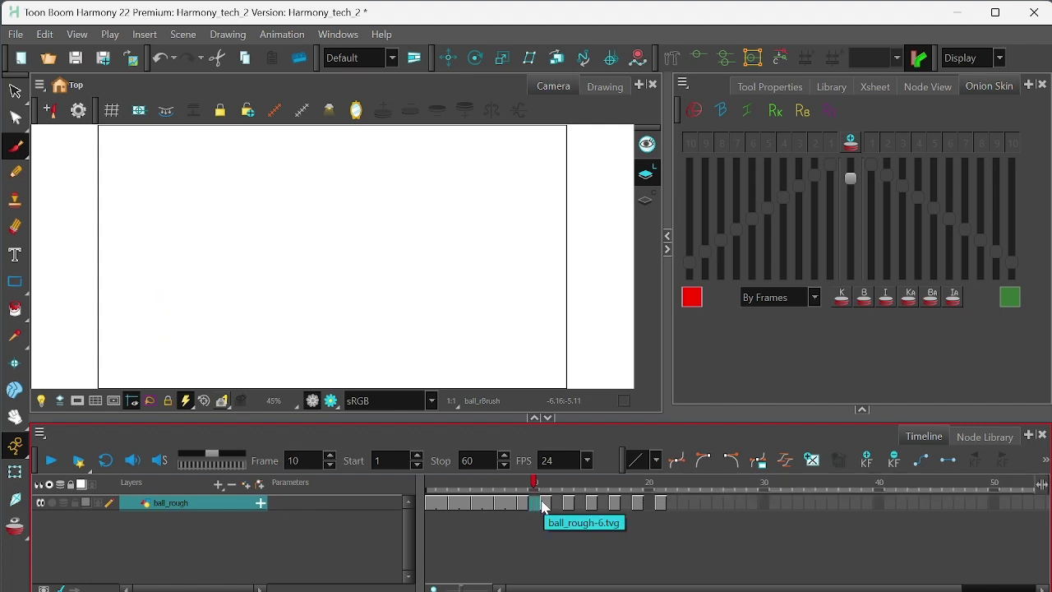
click(548, 504)
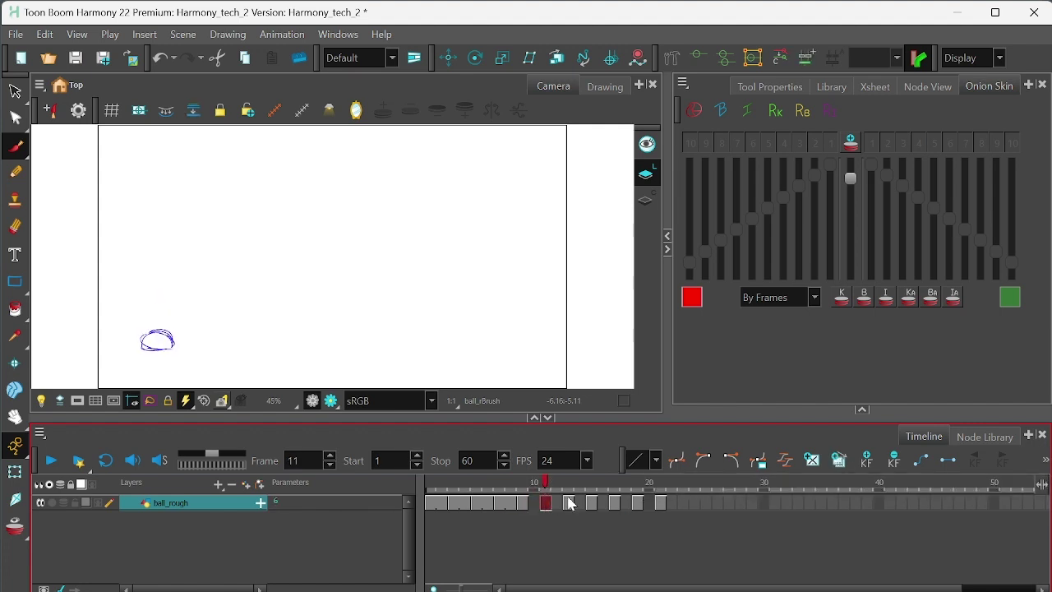
click(569, 504)
click(592, 505)
click(560, 505)
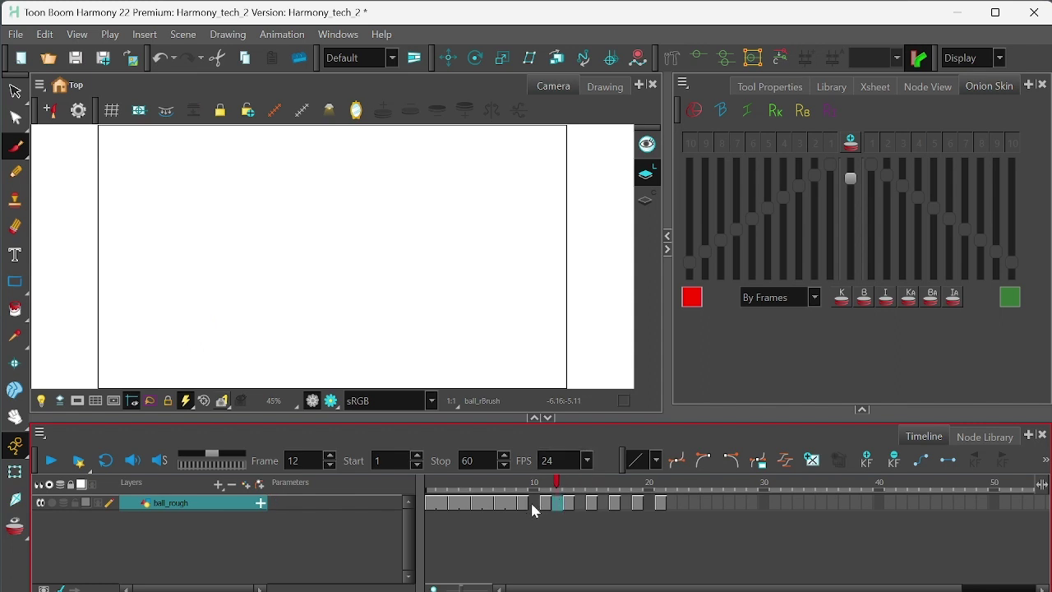
click(535, 503)
click(546, 504)
click(536, 503)
click(1046, 460)
click(720, 487)
click(1046, 460)
Step: Extend the squashed and rebounding ball drawings on frames 11 and 13 to fill frames 12 and 14
key(period)
key(period)
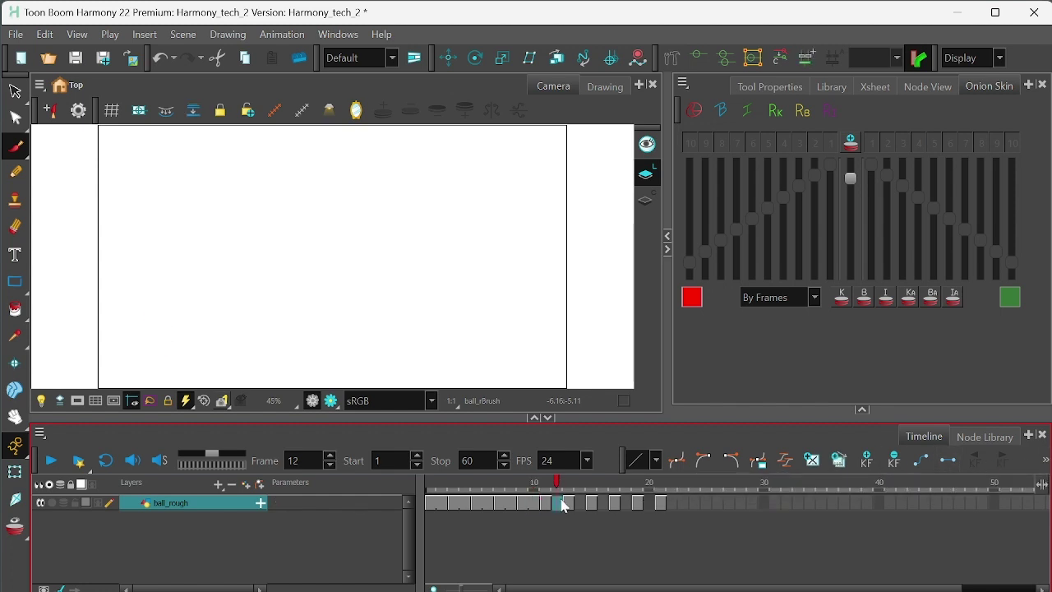
click(1045, 460)
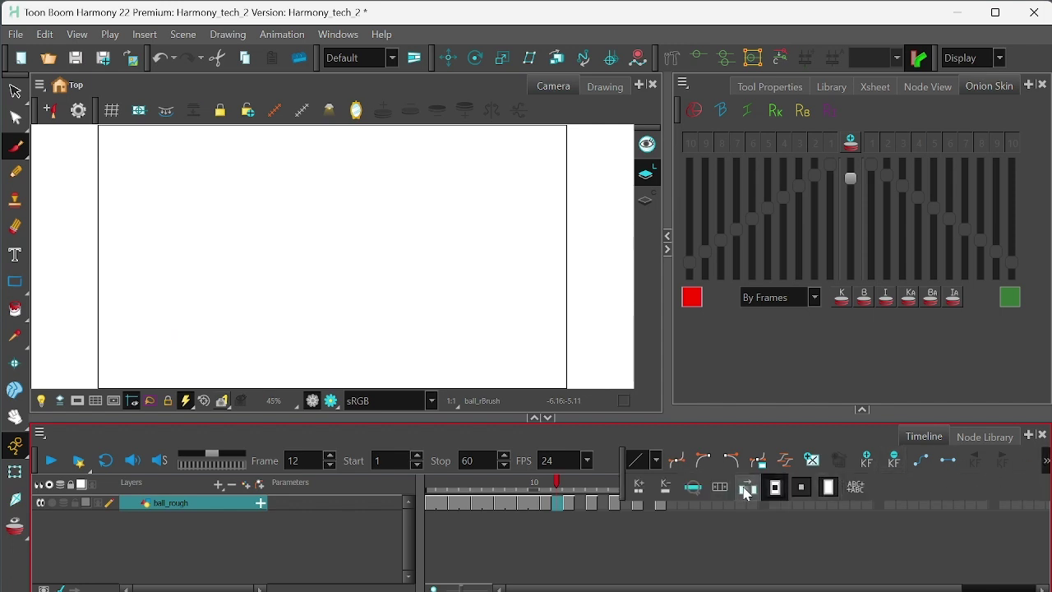
click(639, 487)
key(period)
key(period)
click(1046, 460)
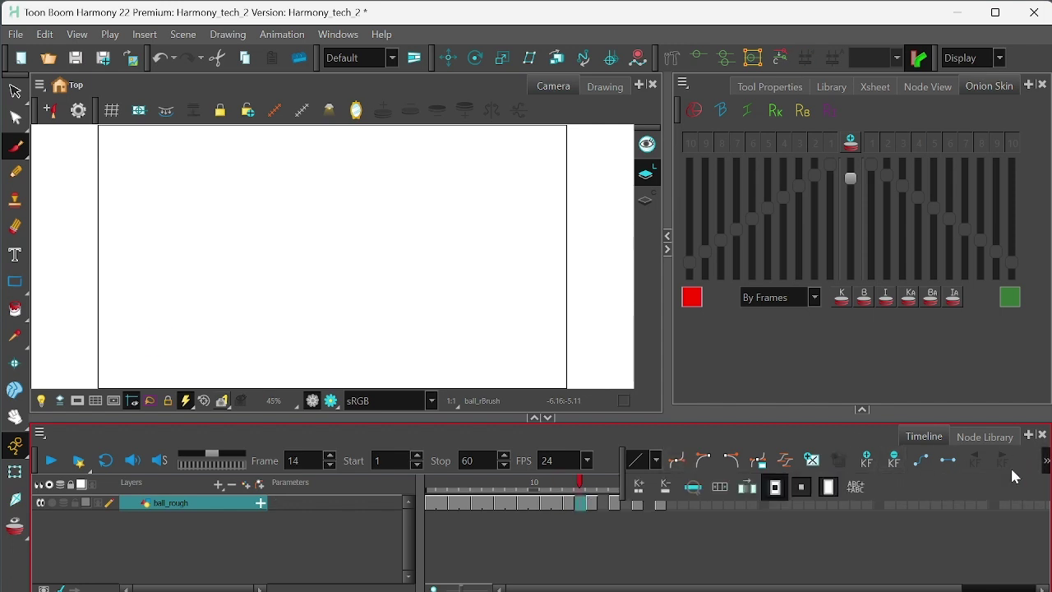
click(745, 487)
Step: Extend the drawings on frames 15, 17 and 19 to fill the empty frames 16, 18 and 20
key(period)
key(period)
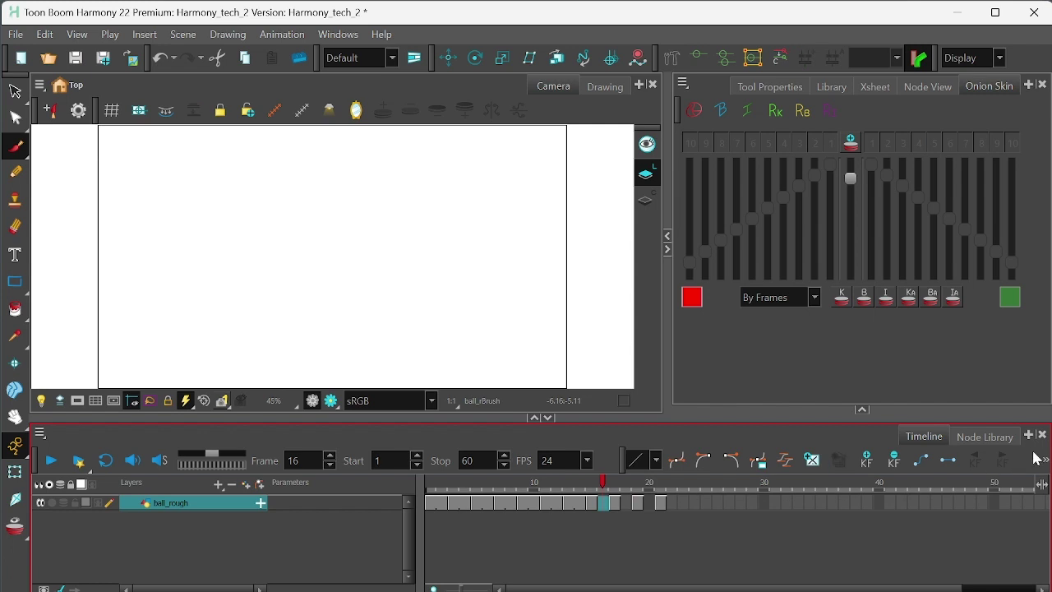
click(1046, 461)
click(745, 487)
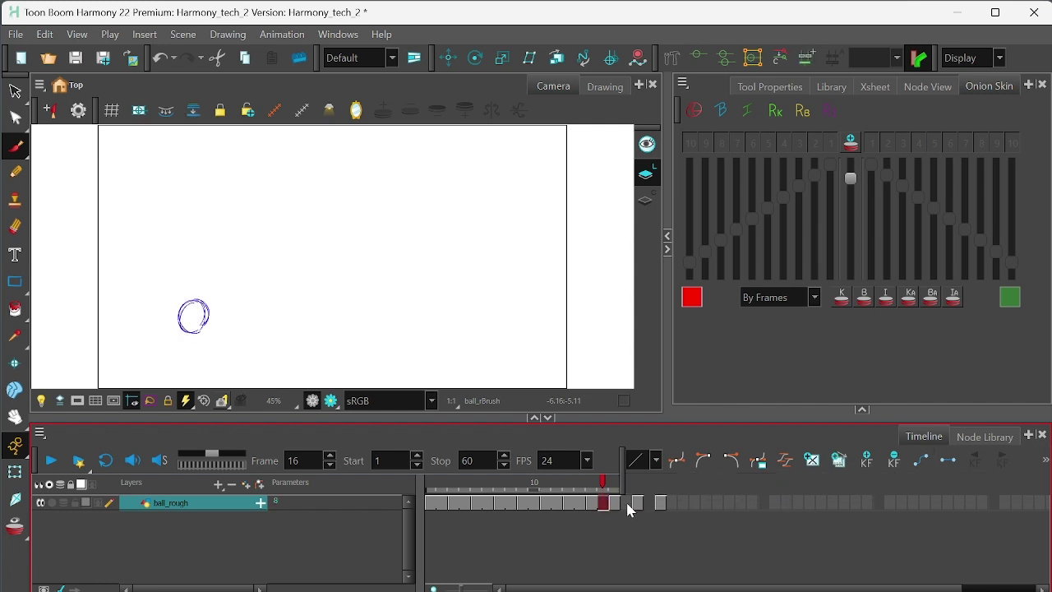
key(period)
key(period)
click(1046, 460)
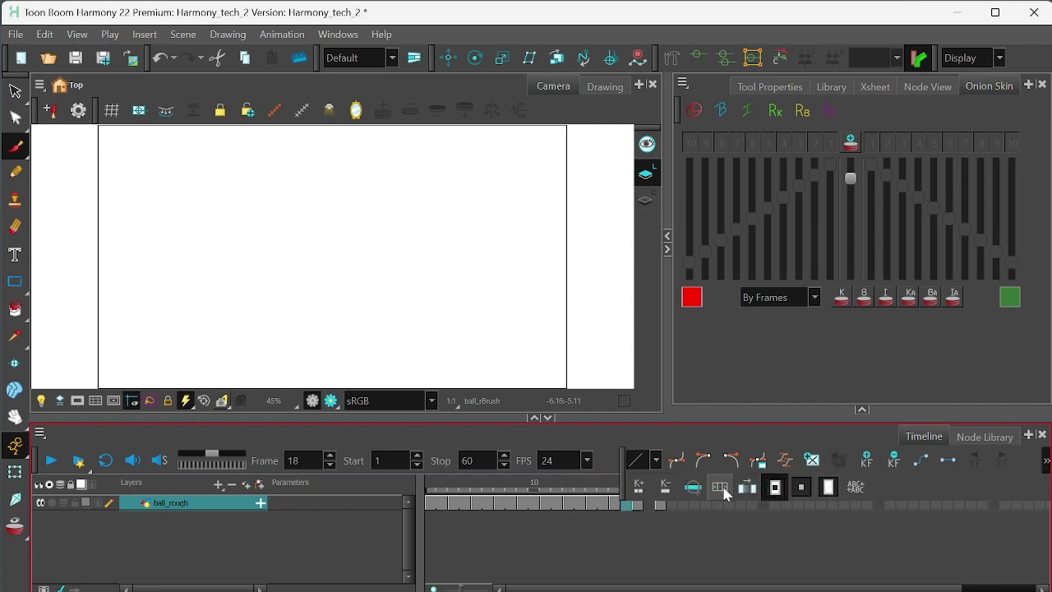
click(745, 488)
key(period)
key(period)
click(1043, 460)
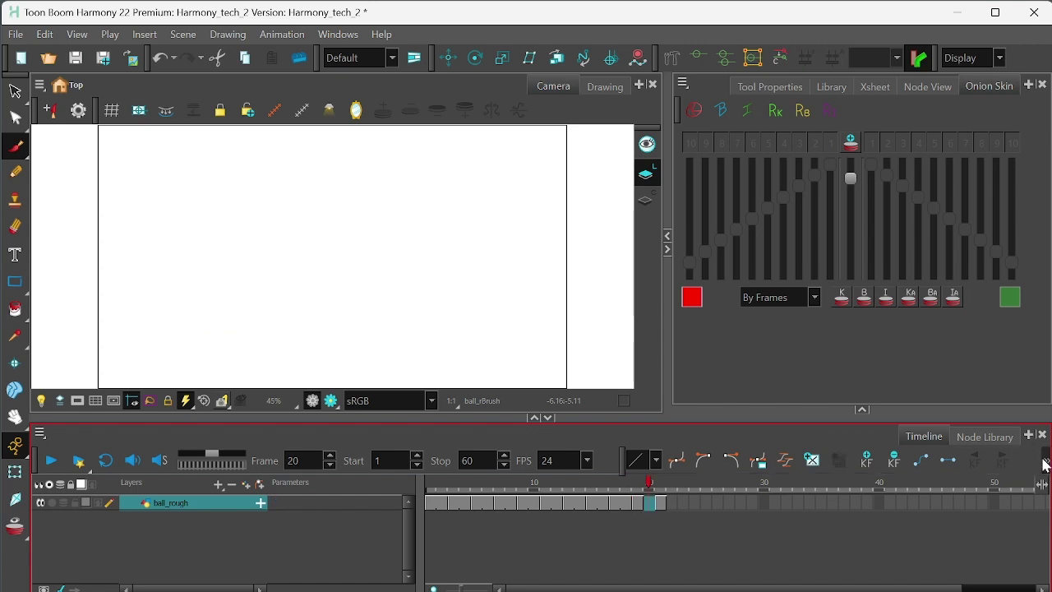
click(745, 488)
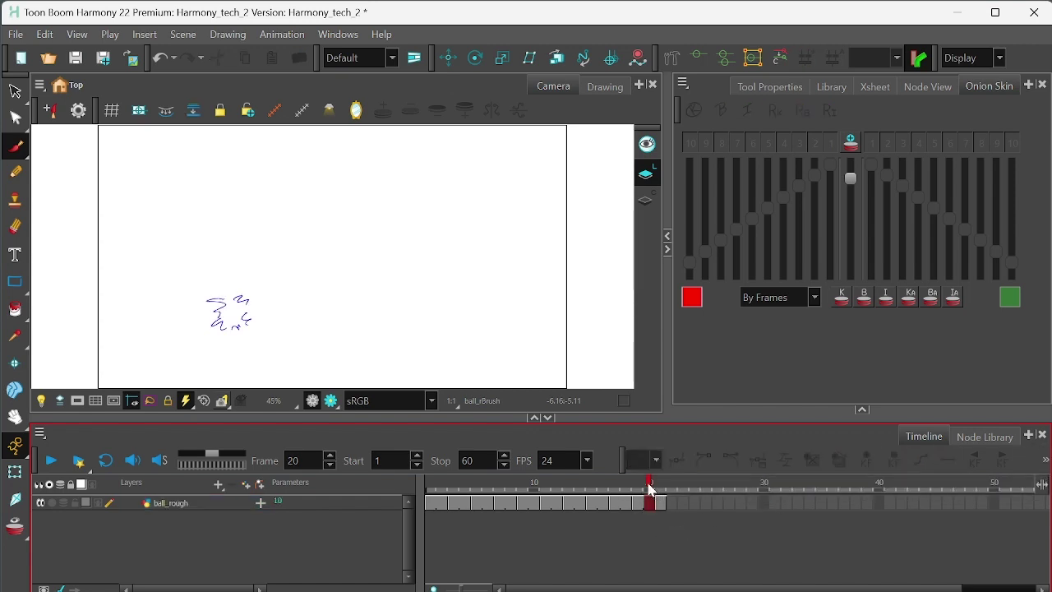
Step: Review the end of the burst animation around frames 20 to 22, finishing on frame 21
mouse_move(650, 502)
mouse_down()
mouse_move(407, 516)
mouse_move(585, 508)
mouse_move(422, 517)
mouse_move(640, 521)
mouse_move(408, 513)
mouse_move(613, 531)
mouse_move(662, 528)
mouse_move(450, 518)
mouse_move(667, 513)
mouse_up()
click(674, 504)
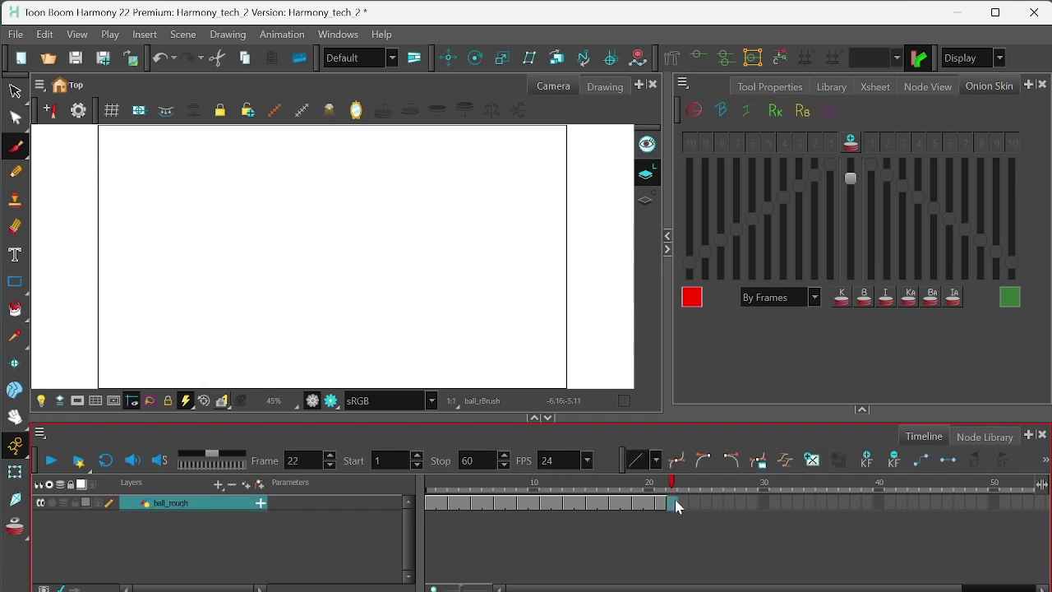
key(comma)
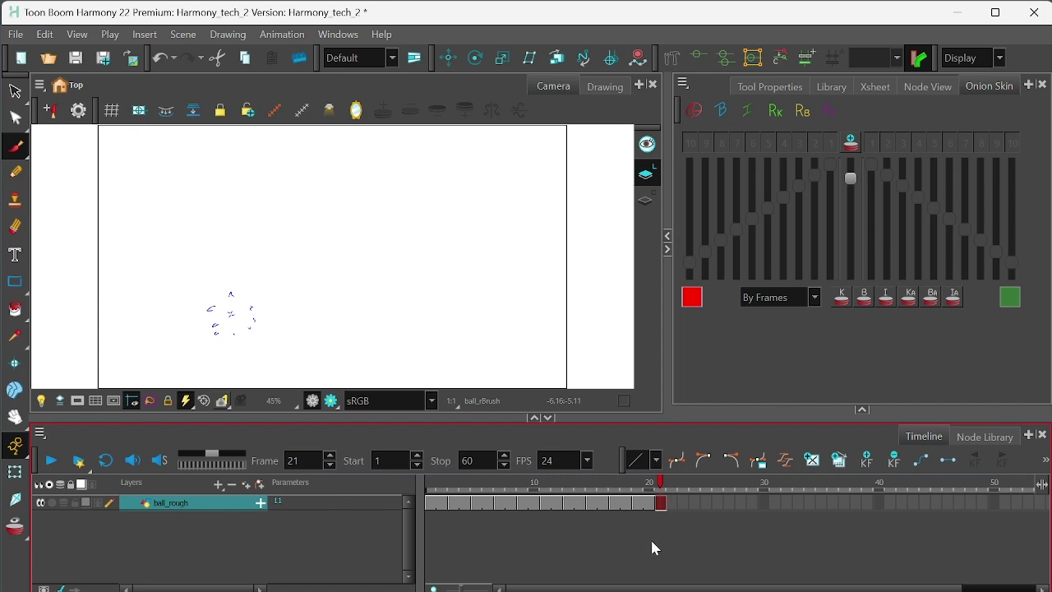
Step: Extend the exposure of the last burst drawing on frame 21 through frame 33
key(plus)
key(plus)
key(plus)
key(plus)
key(plus)
key(plus)
key(plus)
key(plus)
key(plus)
key(plus)
key(plus)
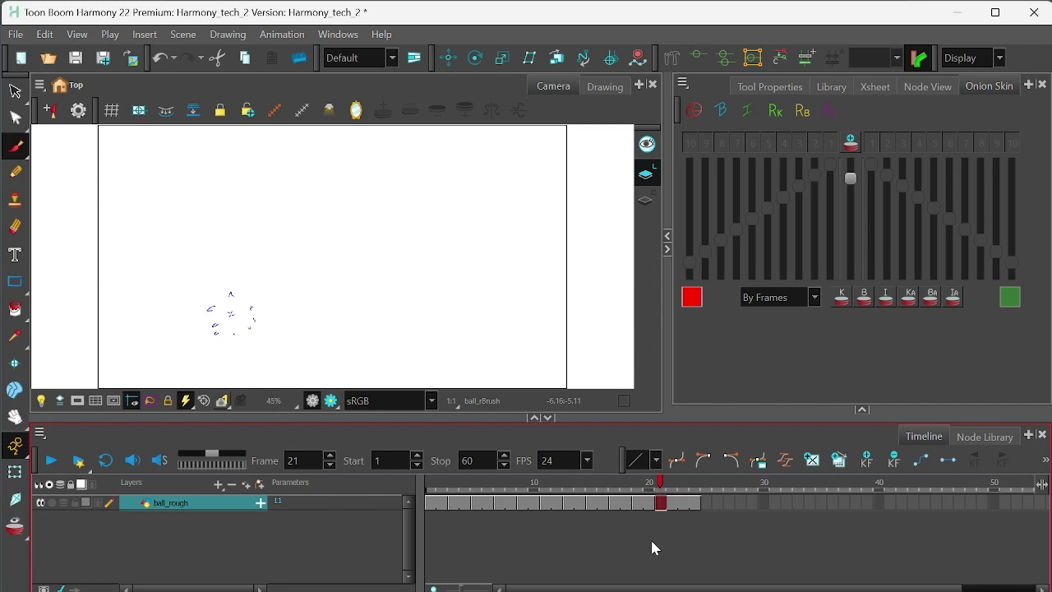
key(plus)
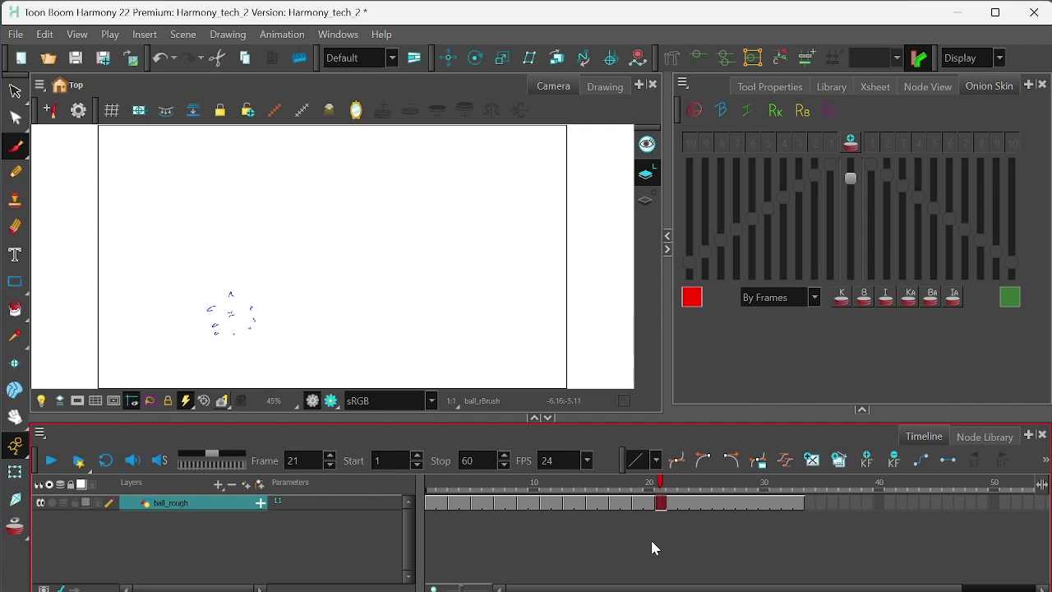
Step: Shorten the last burst drawing's exposure so that it ends on frame 22
key(minus)
key(minus)
key(minus)
key(minus)
key(minus)
key(minus)
key(minus)
key(minus)
key(minus)
key(minus)
key(minus)
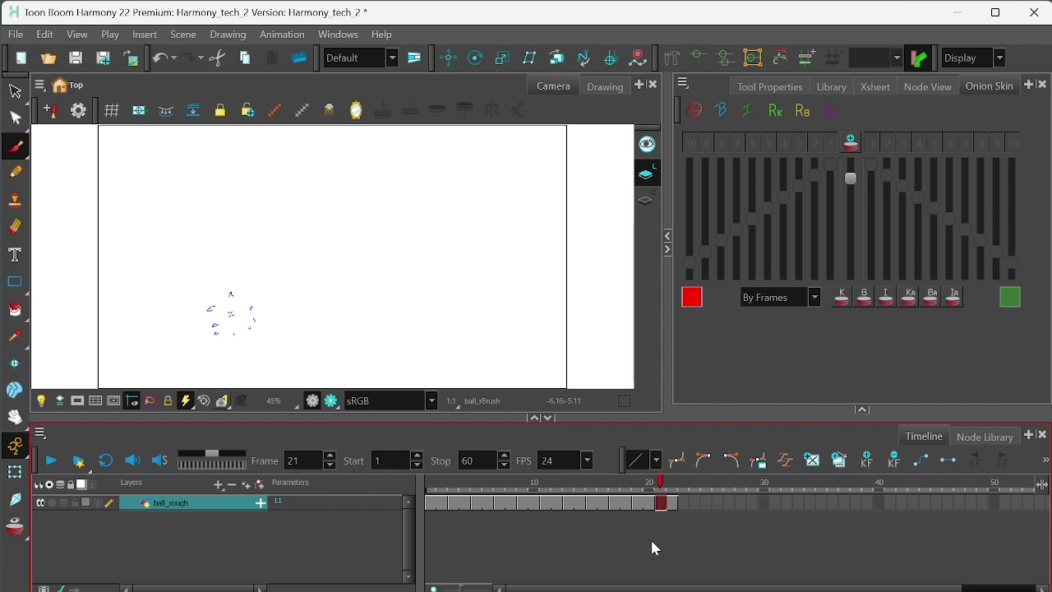
Step: Return the playhead to frame 1 of ball_rough and activate the Pencil tool
mouse_move(662, 503)
mouse_down()
mouse_move(672, 497)
mouse_move(512, 503)
mouse_move(578, 520)
mouse_move(656, 513)
mouse_move(431, 519)
mouse_move(614, 521)
mouse_move(421, 521)
mouse_up()
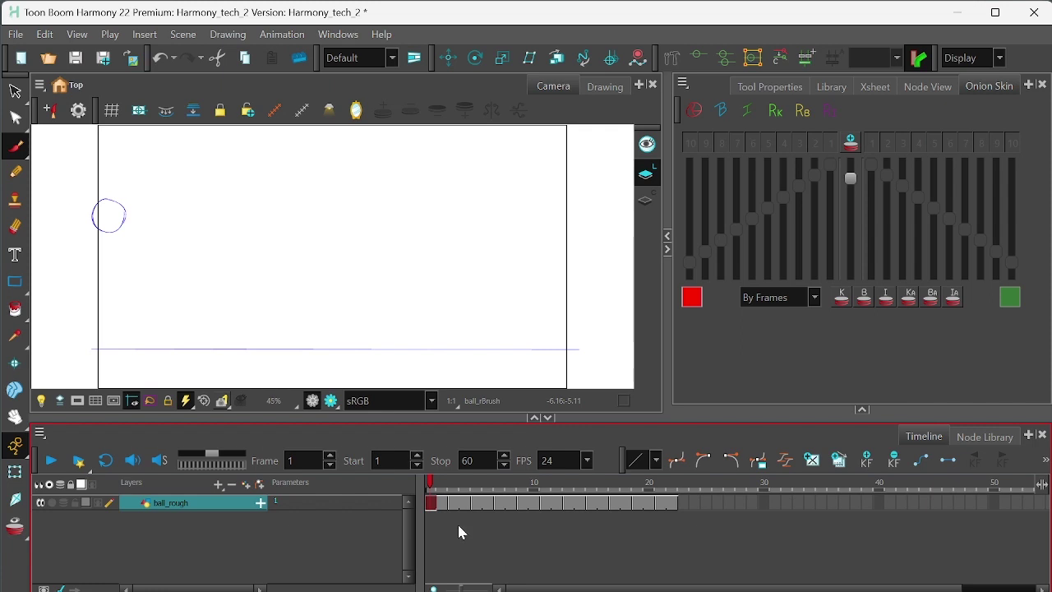
mouse_move(442, 480)
mouse_down()
mouse_move(477, 503)
mouse_move(645, 508)
mouse_move(414, 510)
mouse_up()
click(16, 174)
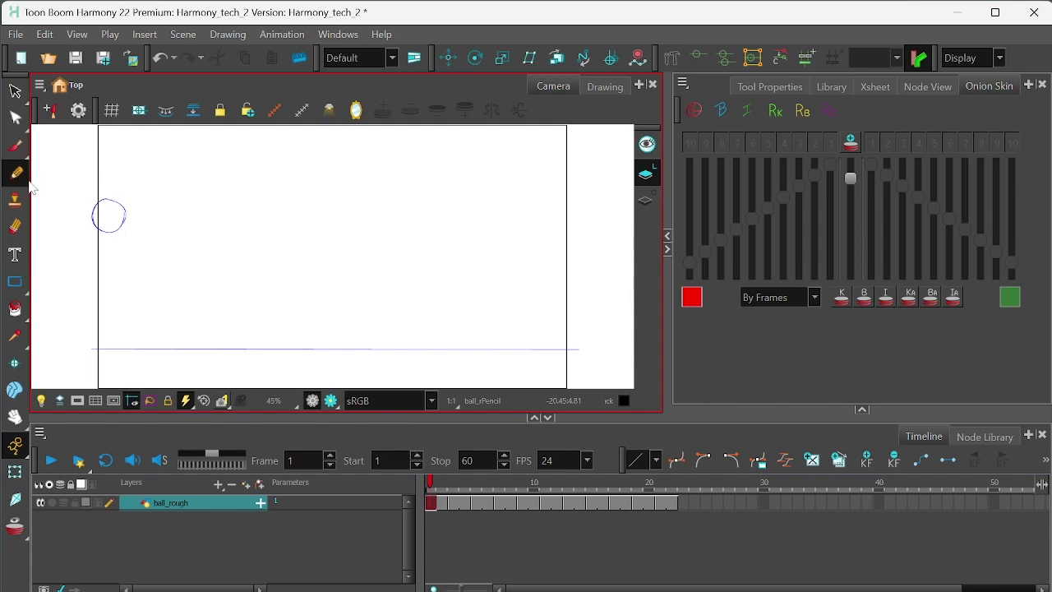
mouse_move(430, 485)
mouse_down()
mouse_move(535, 485)
mouse_move(417, 496)
mouse_up()
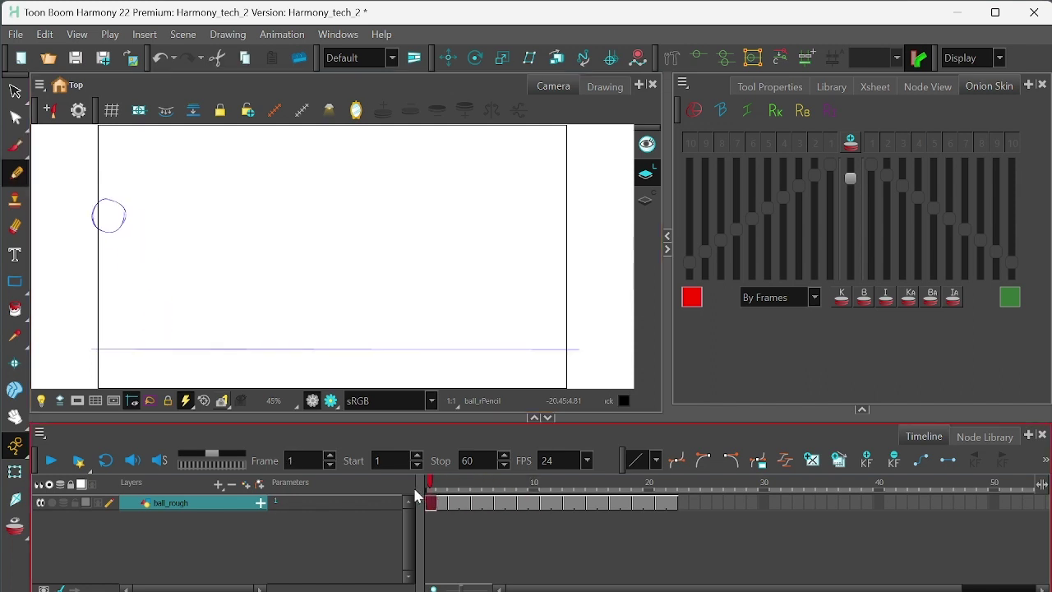
Step: Choose the Charcoal preset with size 25 for the pencil
click(770, 87)
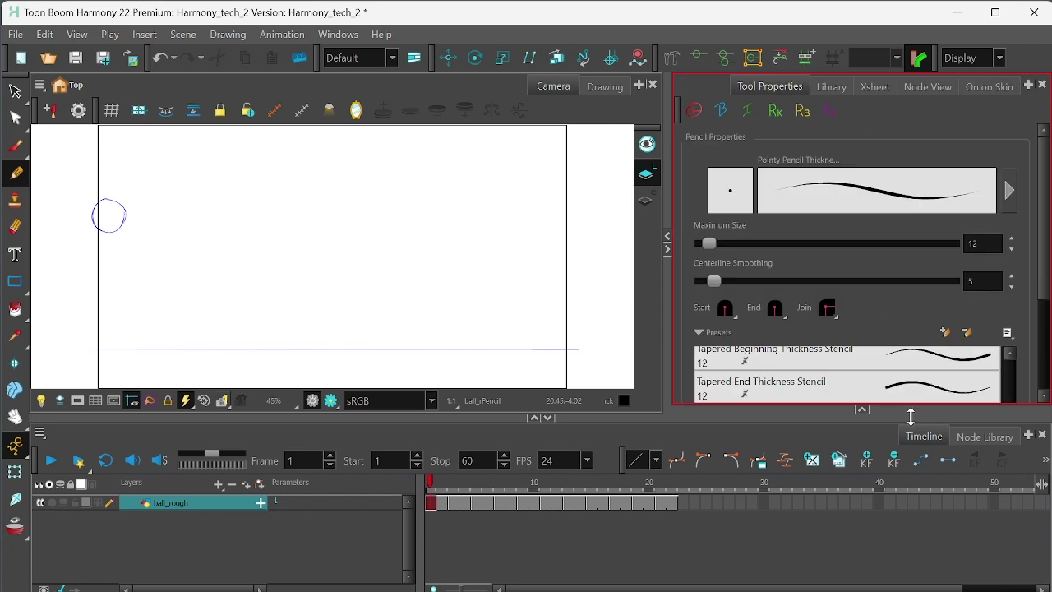
mouse_move(1042, 235)
mouse_down()
mouse_move(1044, 296)
mouse_move(1046, 273)
mouse_move(1038, 306)
mouse_move(1003, 343)
mouse_up()
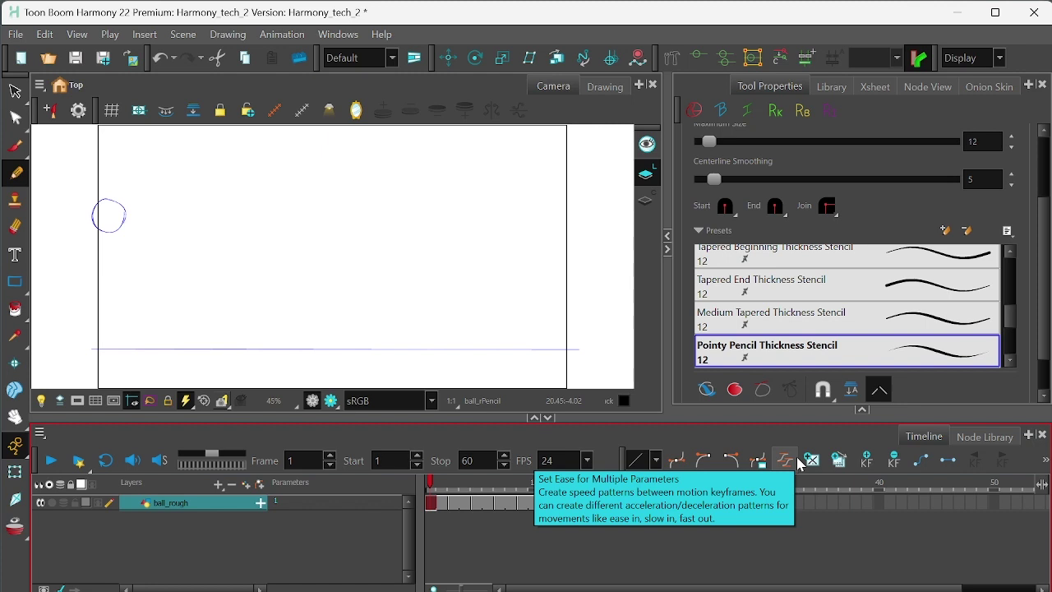
drag(1013, 321, 1010, 290)
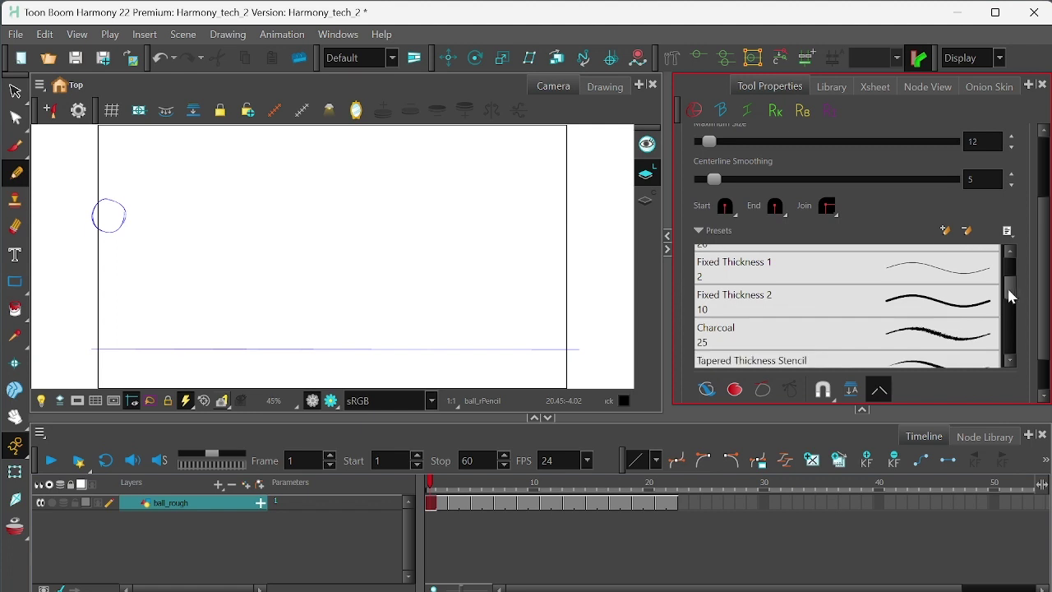
click(956, 338)
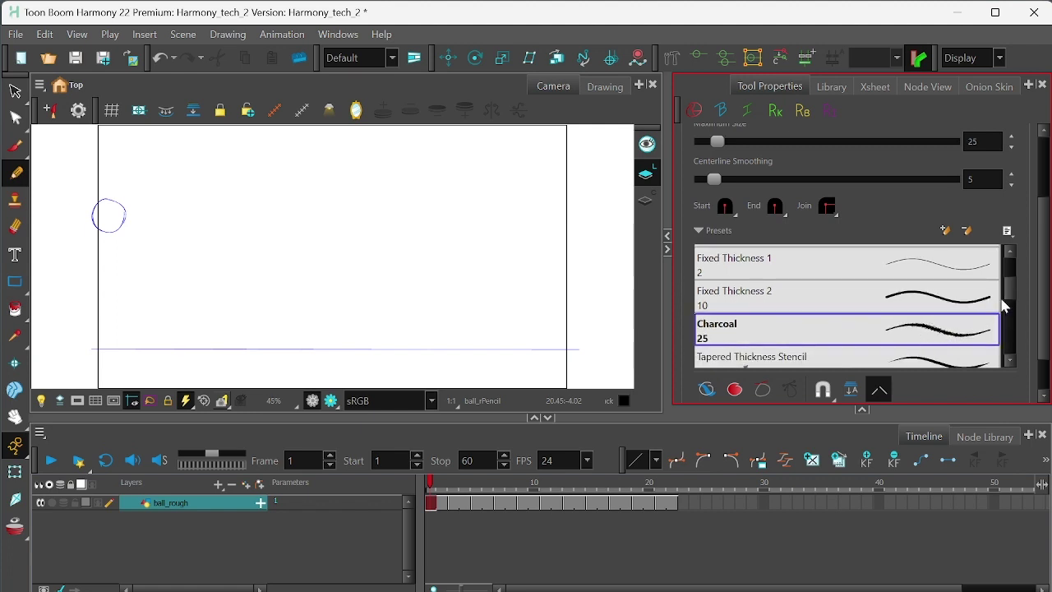
Step: Sketch two S-shaped charcoal test strokes on frame 1 and preview each one in the rendered view
drag(459, 220, 490, 283)
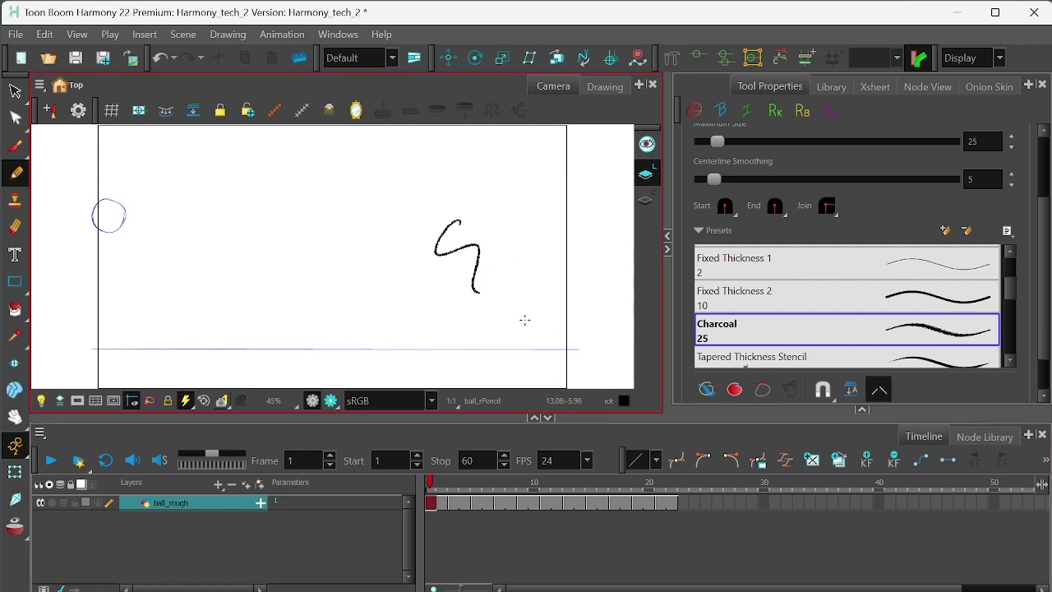
click(330, 402)
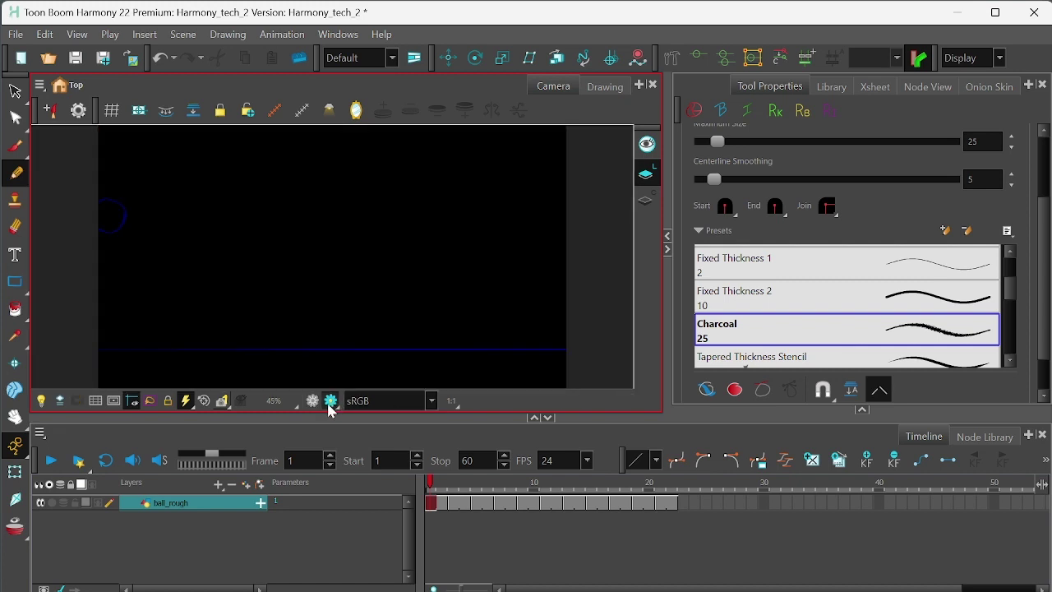
click(326, 403)
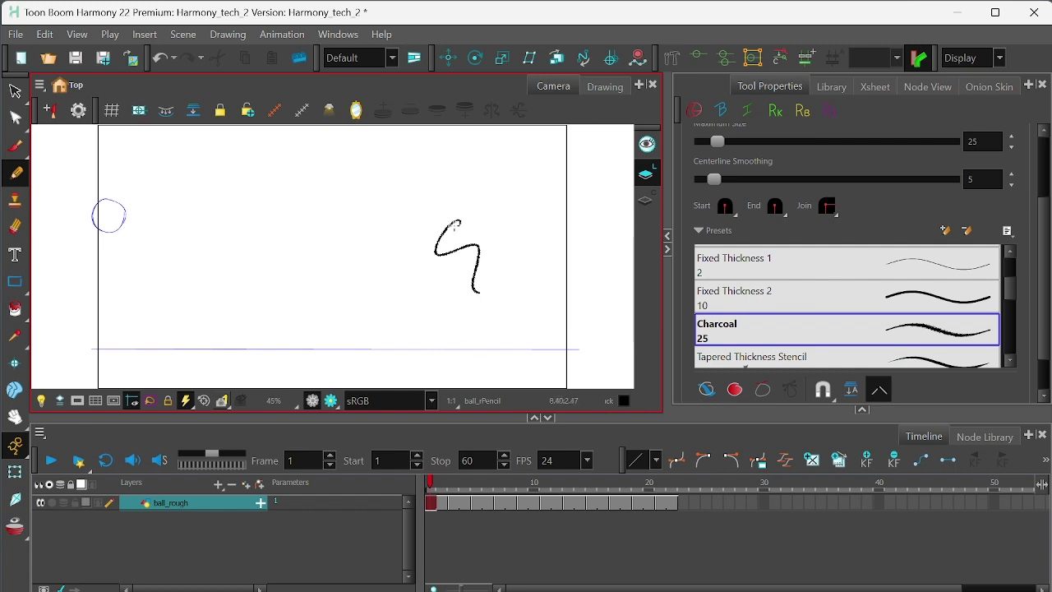
drag(381, 223, 387, 304)
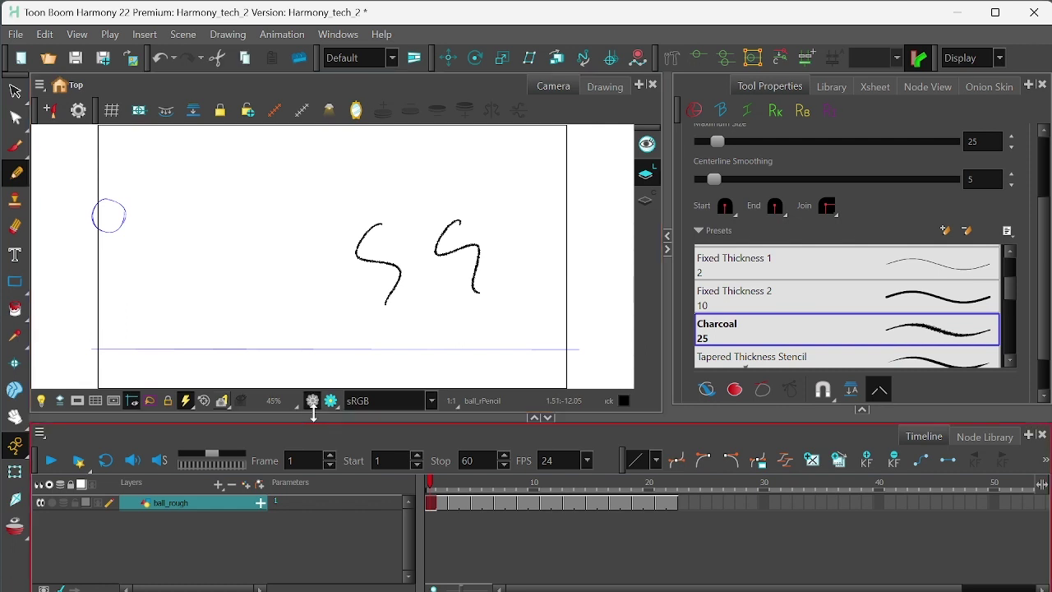
click(313, 400)
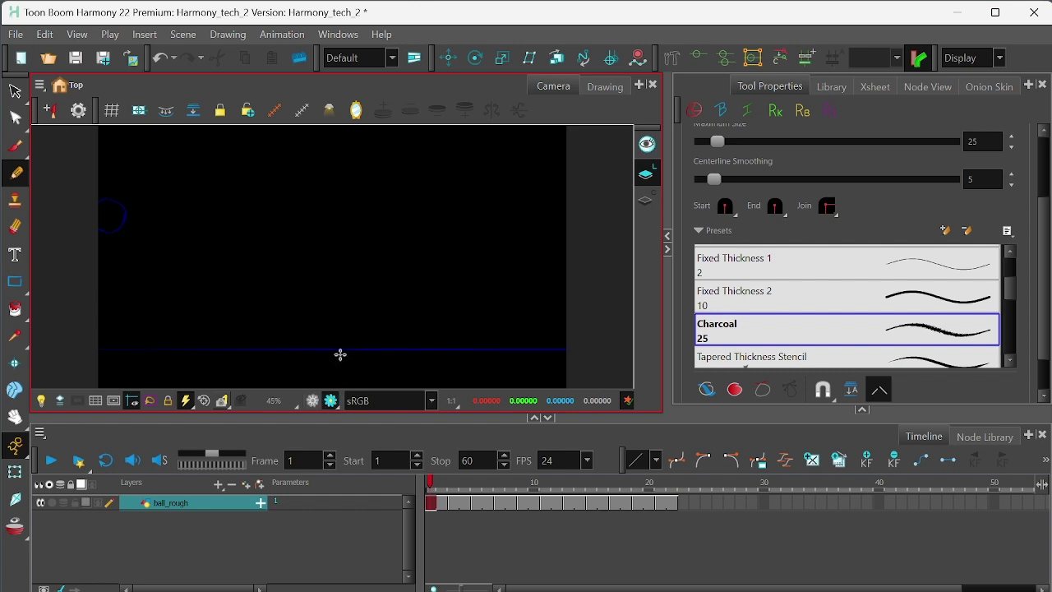
click(312, 401)
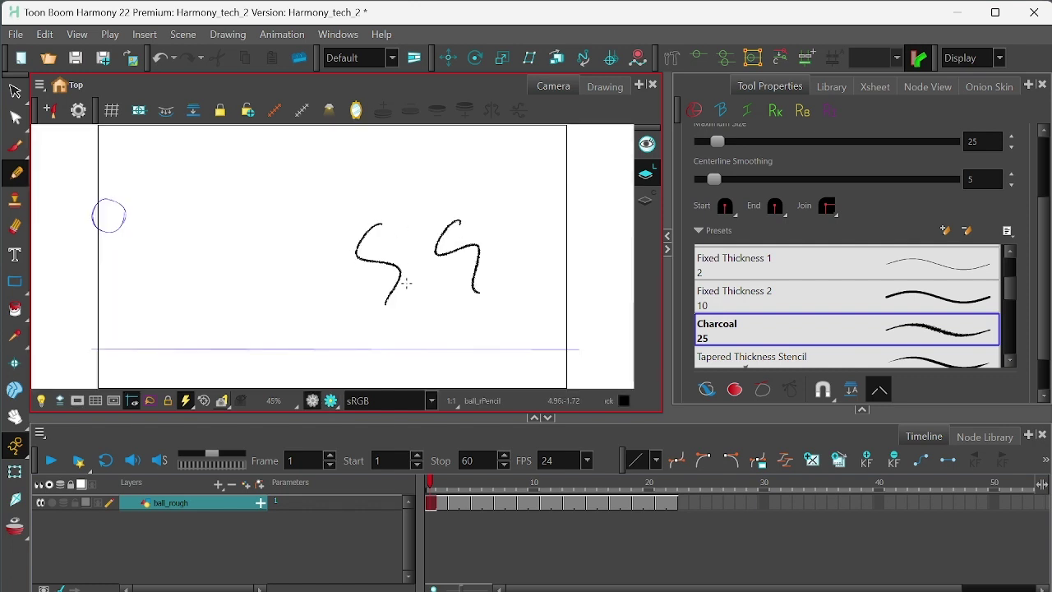
Step: Add a Colour-Card layer to the scene as the background with no layer selected
click(305, 484)
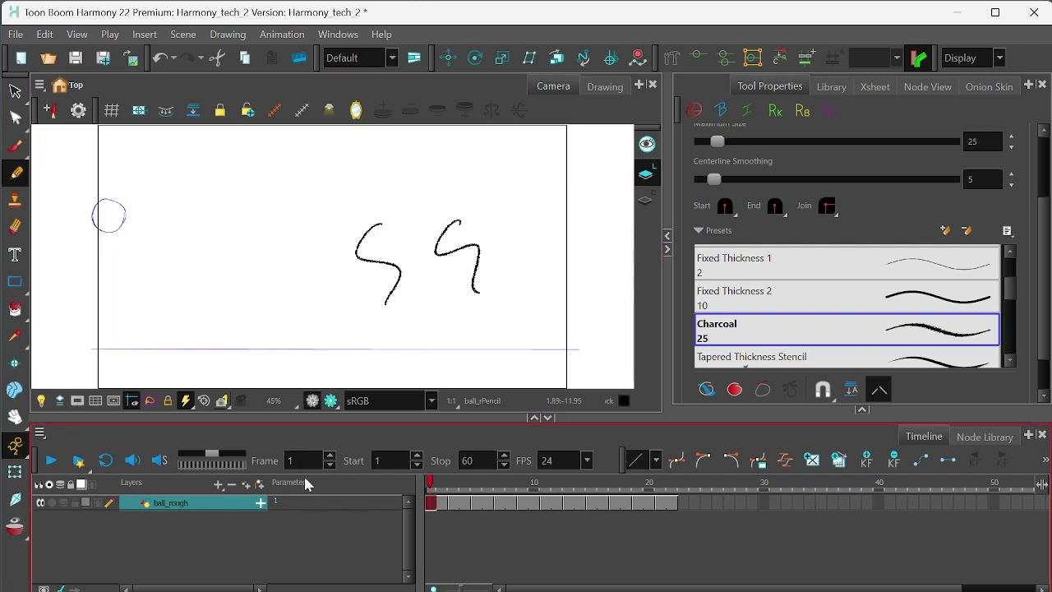
click(264, 543)
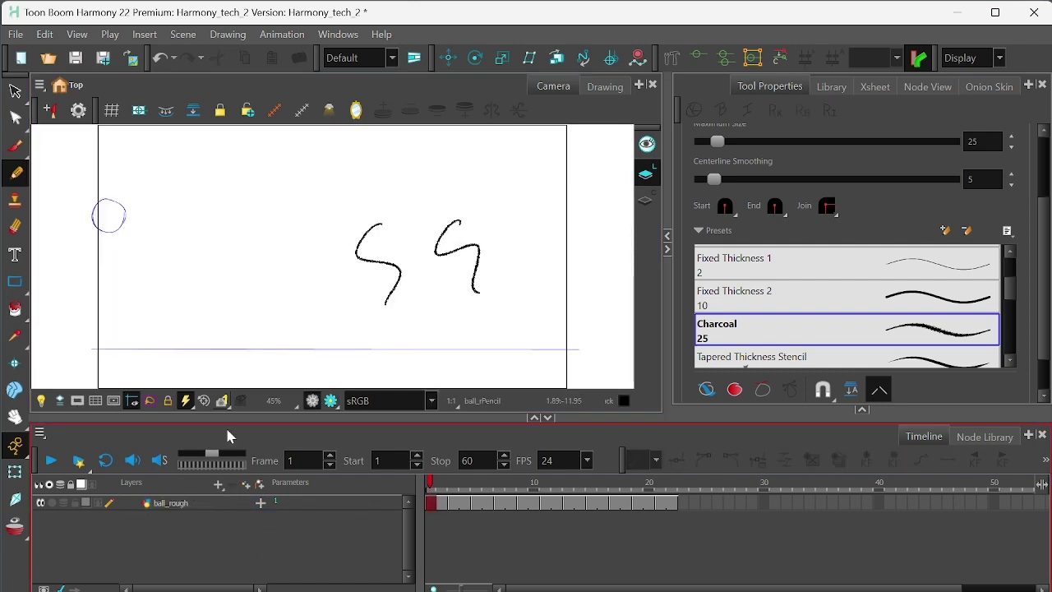
click(219, 485)
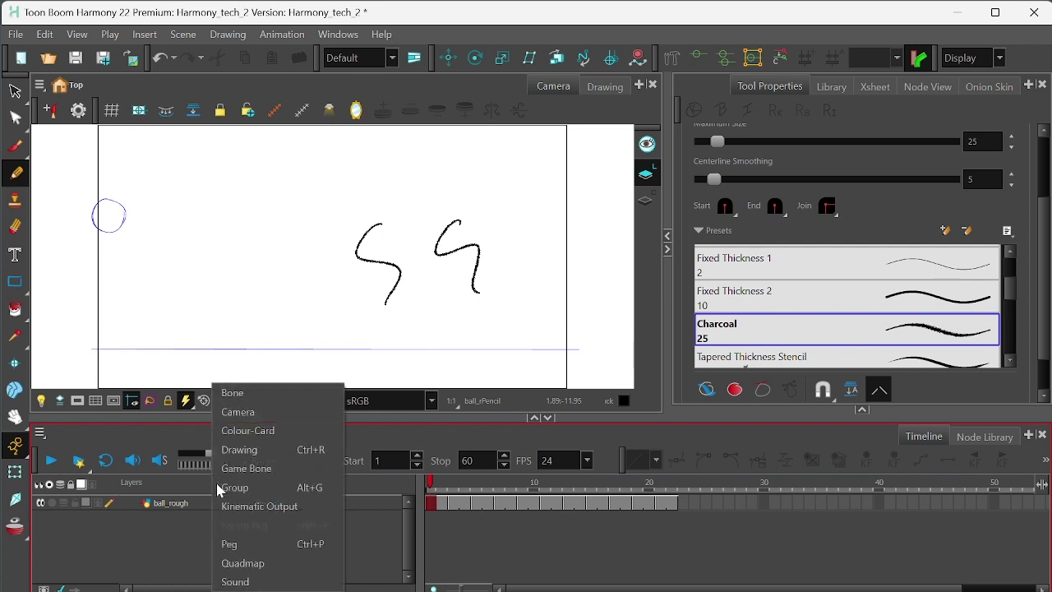
click(294, 433)
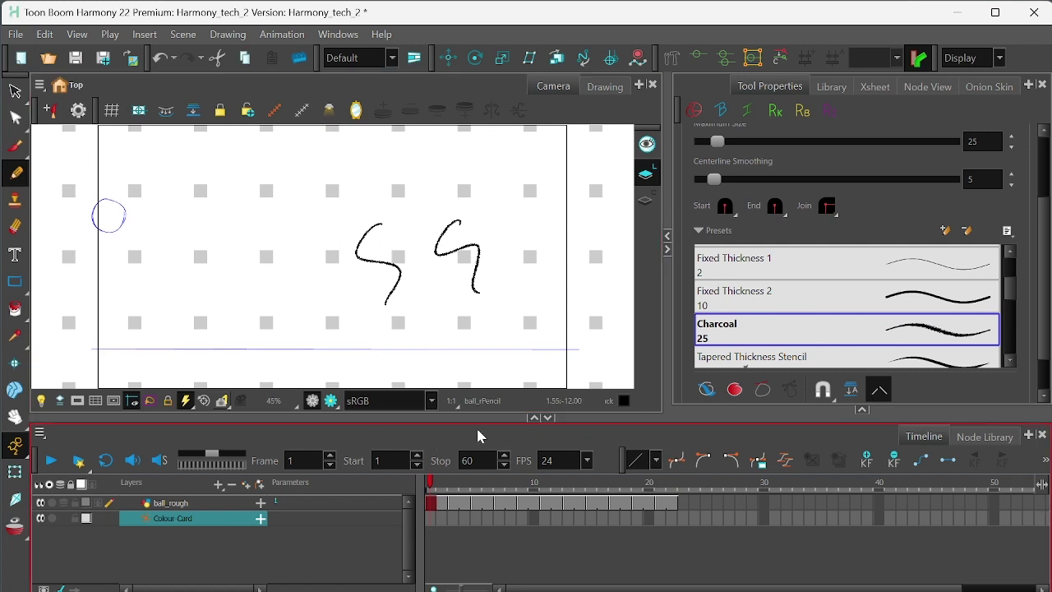
Step: Compare the charcoal test strokes at 100% in the rendered view and the normal drawing view
click(332, 401)
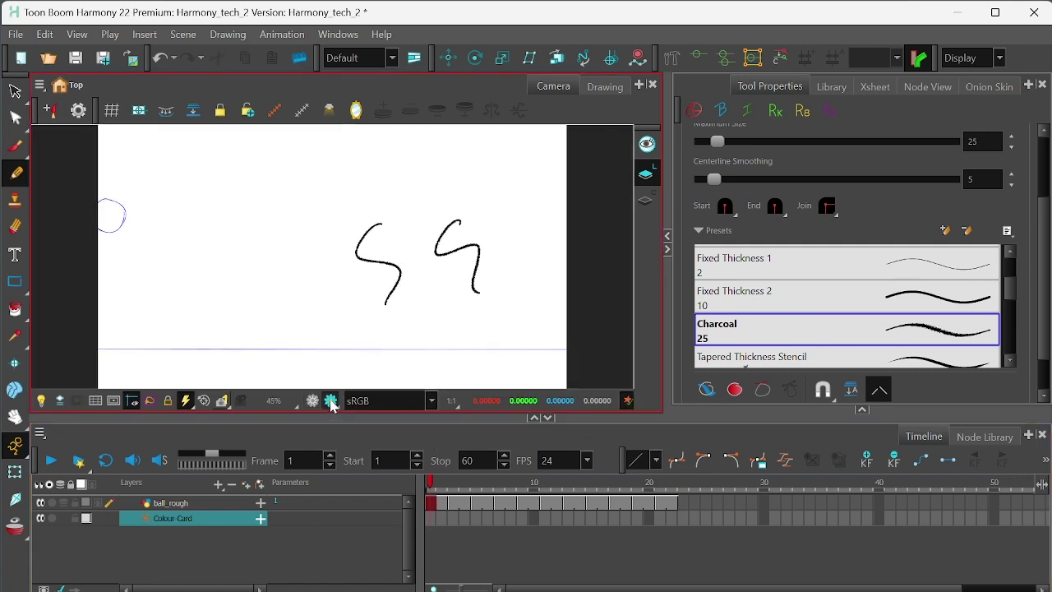
click(285, 401)
click(279, 364)
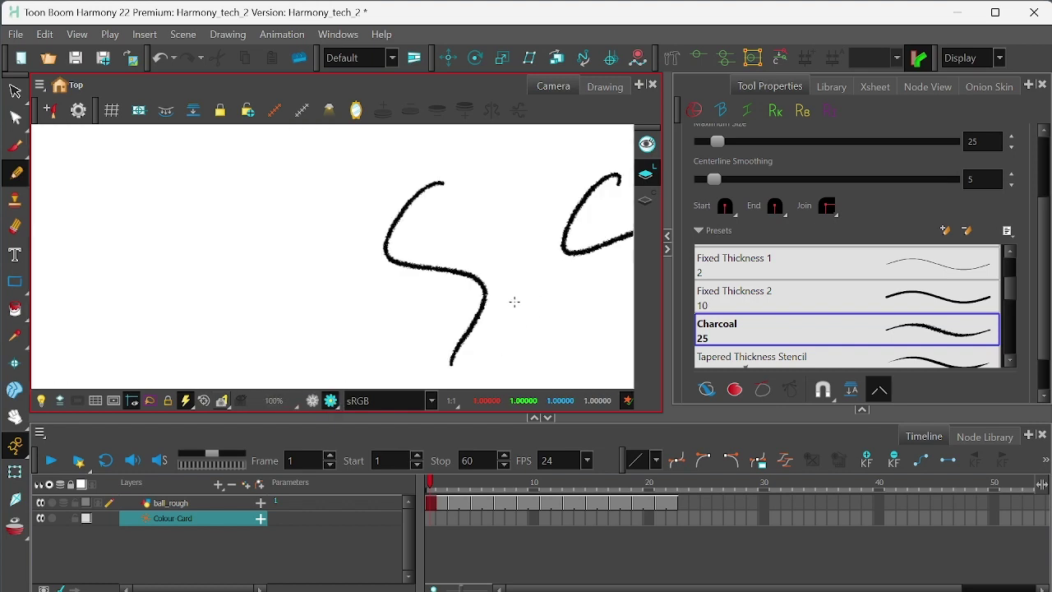
mouse_move(513, 301)
mouse_down()
mouse_move(439, 301)
mouse_move(513, 264)
mouse_up()
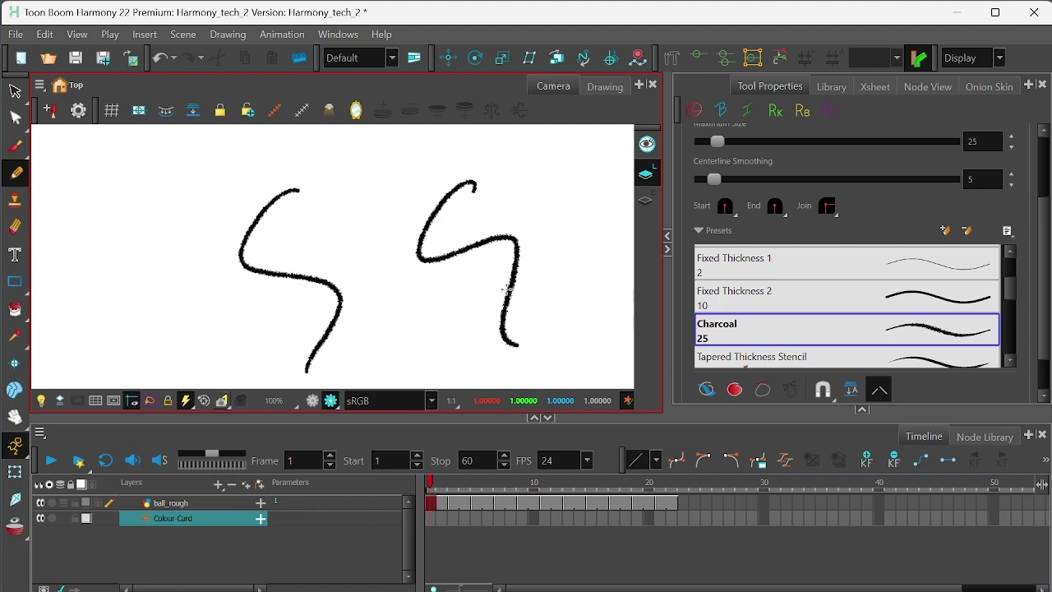
click(330, 401)
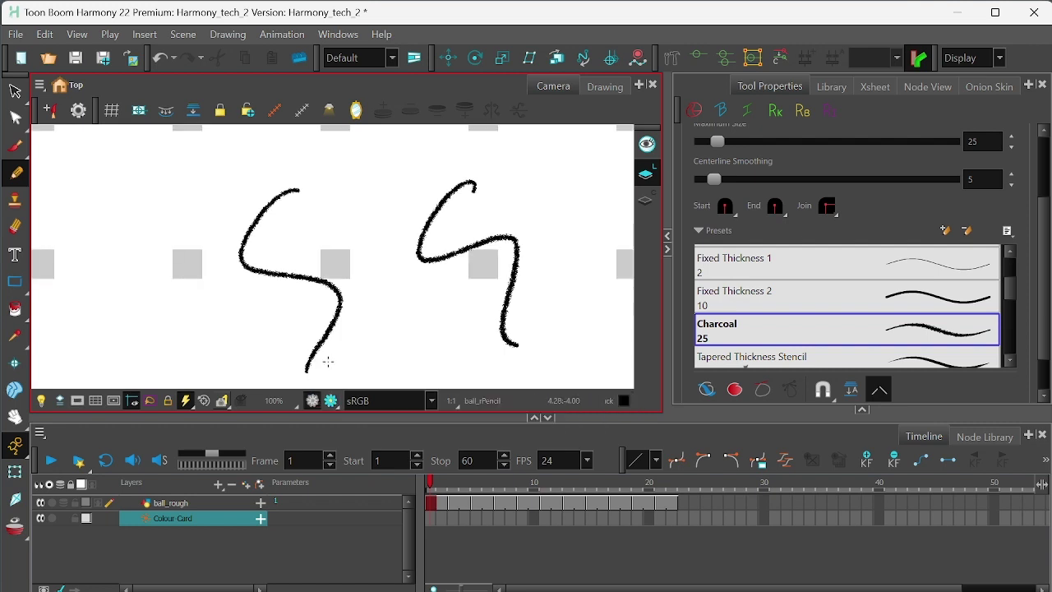
Step: Select both charcoal test strokes on frame 1 of the ball_rough layer and delete them
click(219, 501)
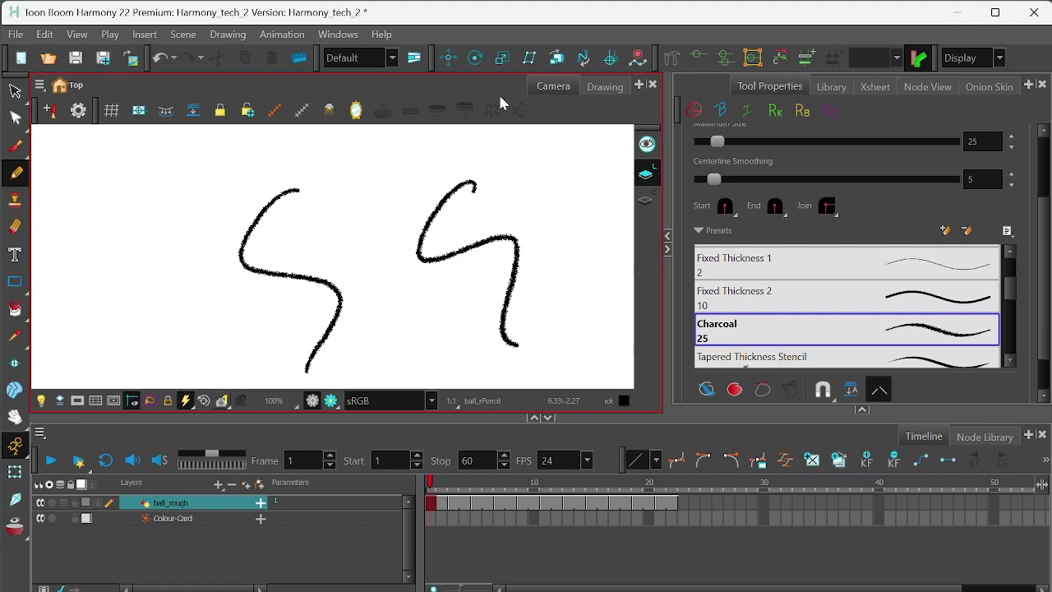
key(shift+m)
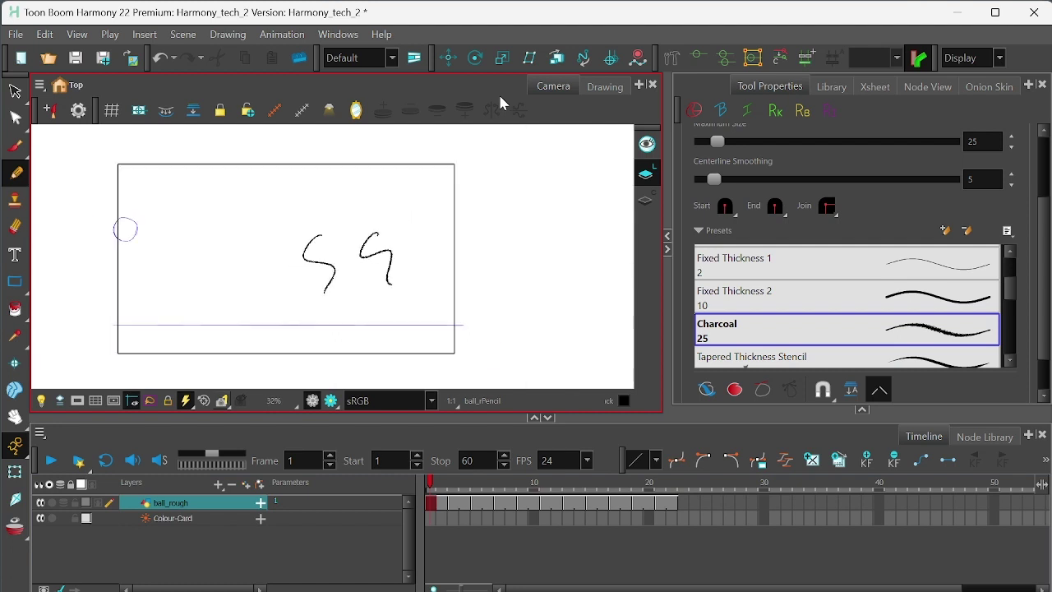
key(2)
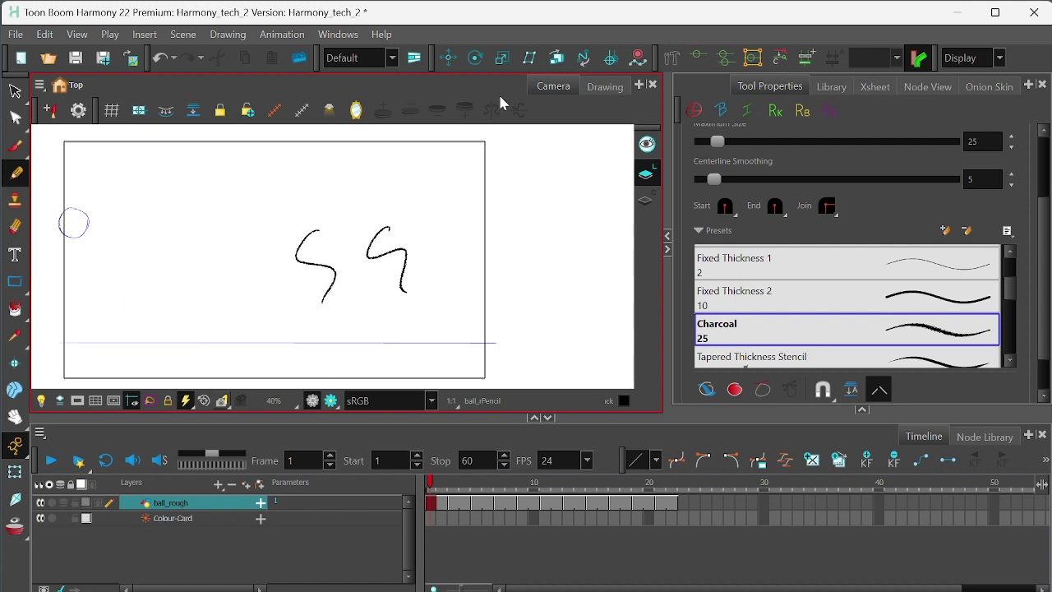
key(2)
key(1)
click(17, 91)
key(ctrl+a)
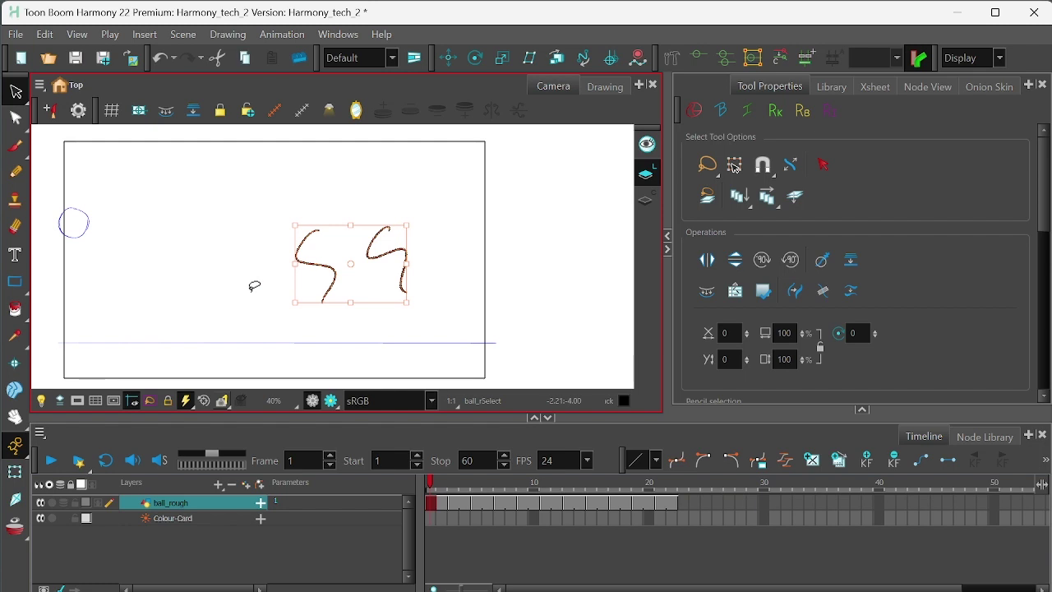
key(Delete)
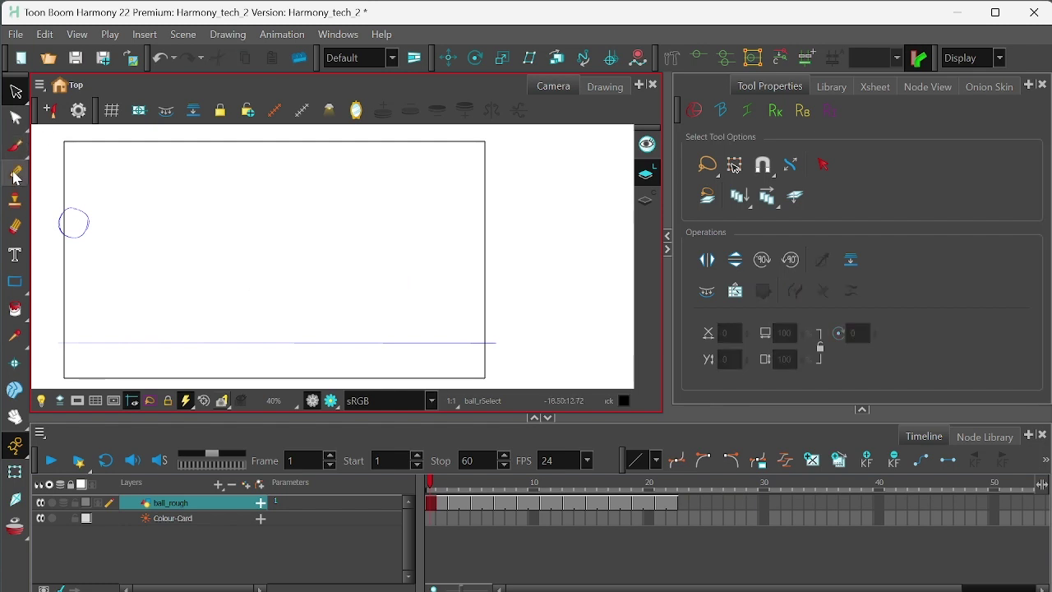
Step: Reactivate the Pencil tool and open the texture settings of the Charcoal pencil
click(17, 173)
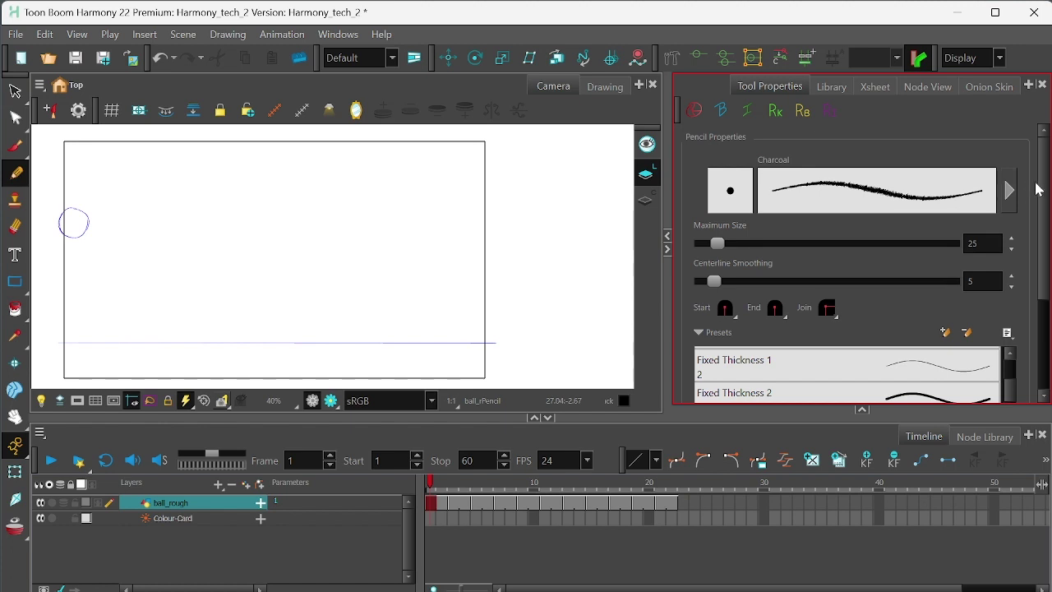
drag(1044, 194, 1035, 287)
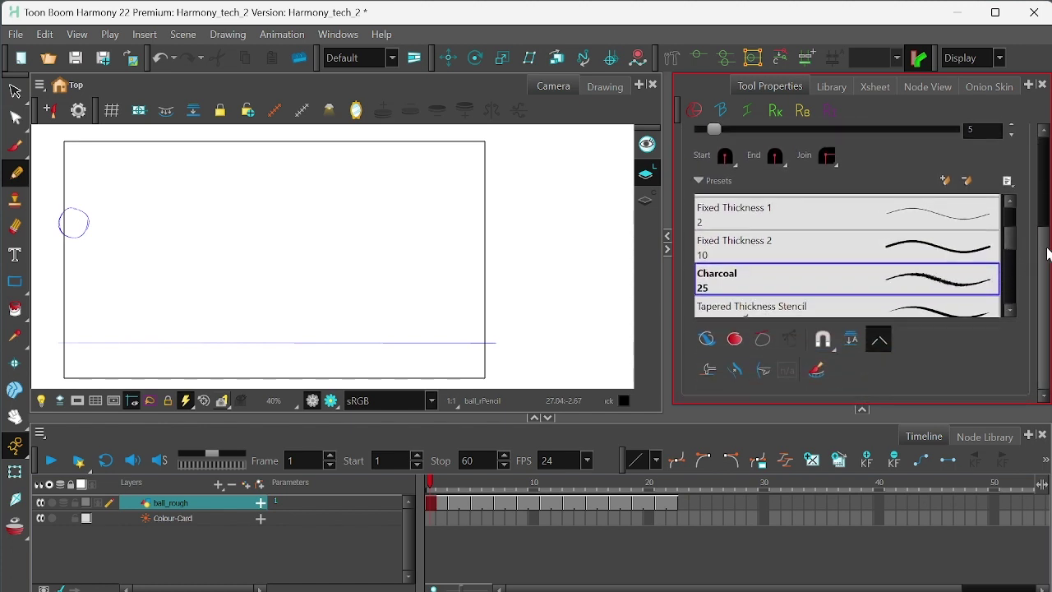
scroll(1044, 204, up, 2)
scroll(1046, 204, up, 2)
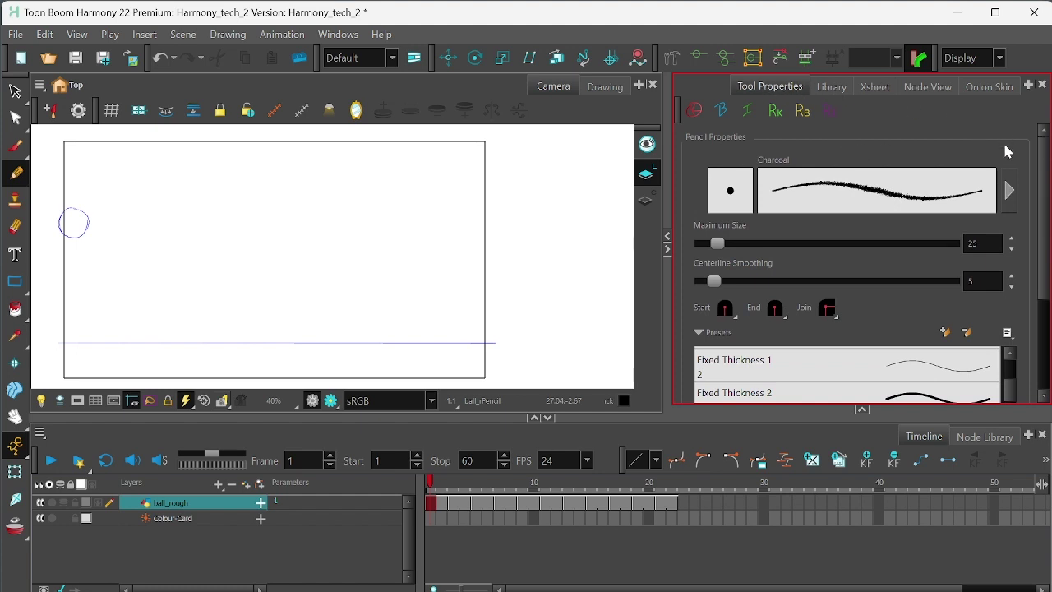
click(1010, 192)
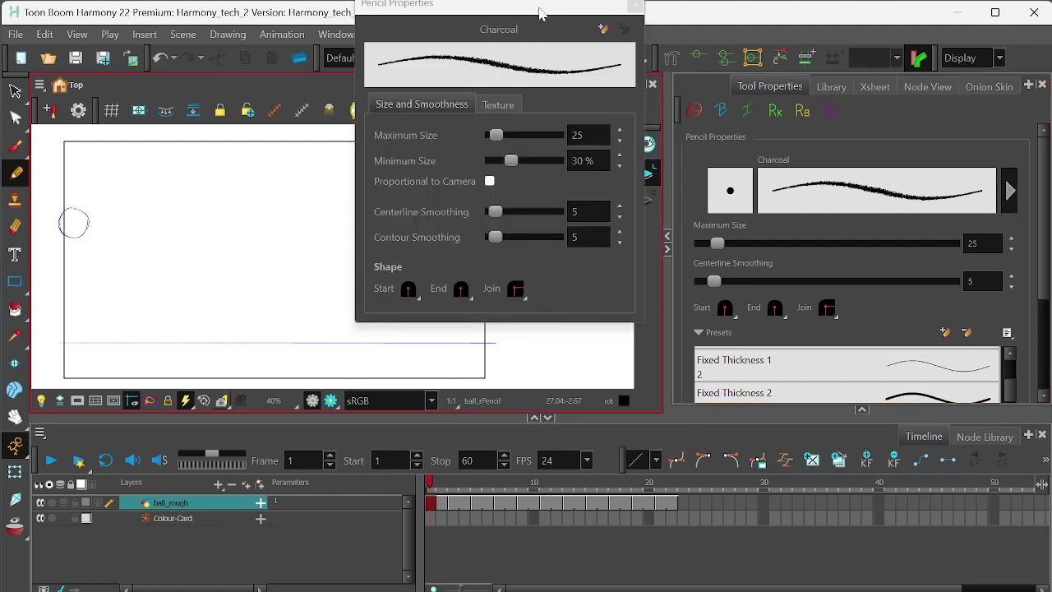
drag(543, 9, 529, 86)
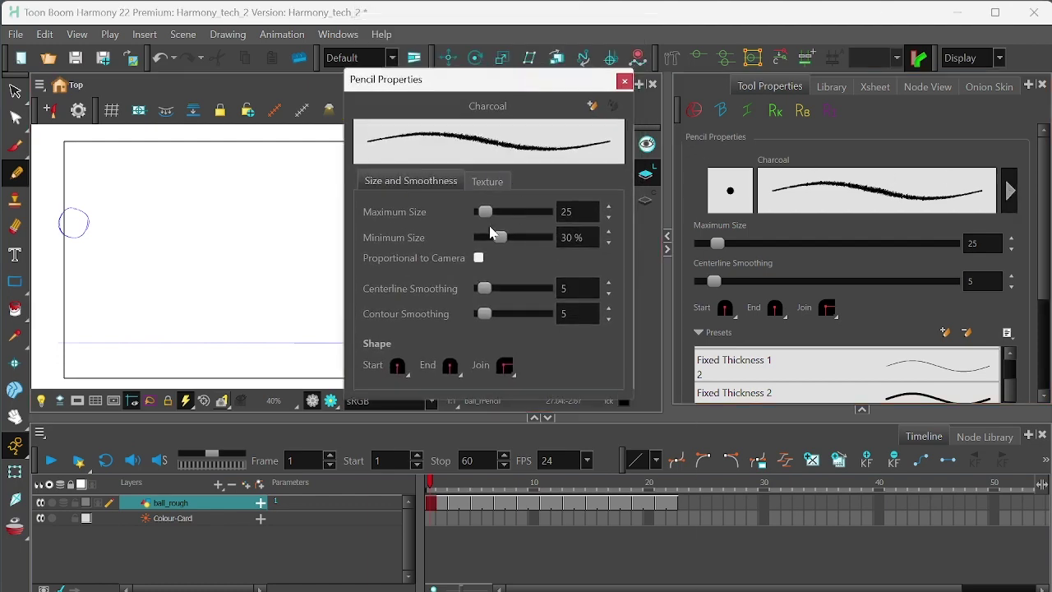
click(490, 181)
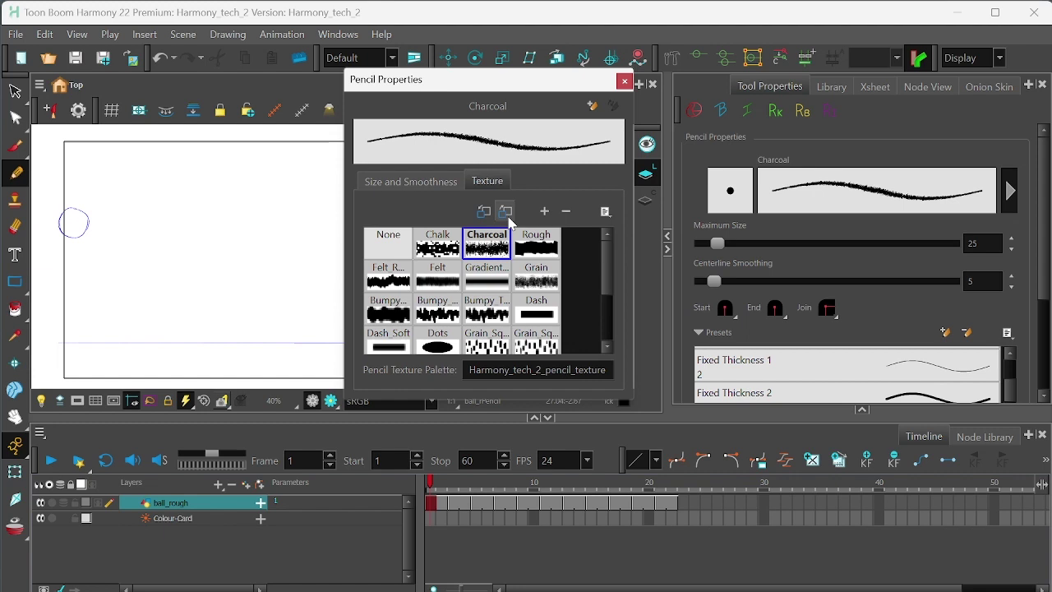
Step: Change the pencil's texture to Grain and try it with a small oval test stroke in the middle of the frame
click(532, 284)
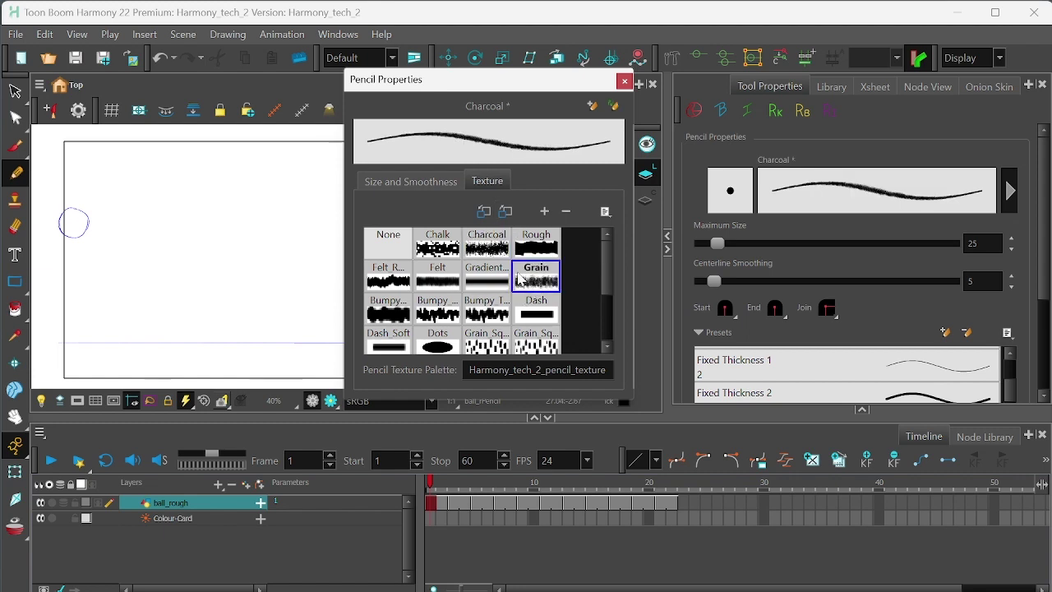
scroll(604, 279, down, 2)
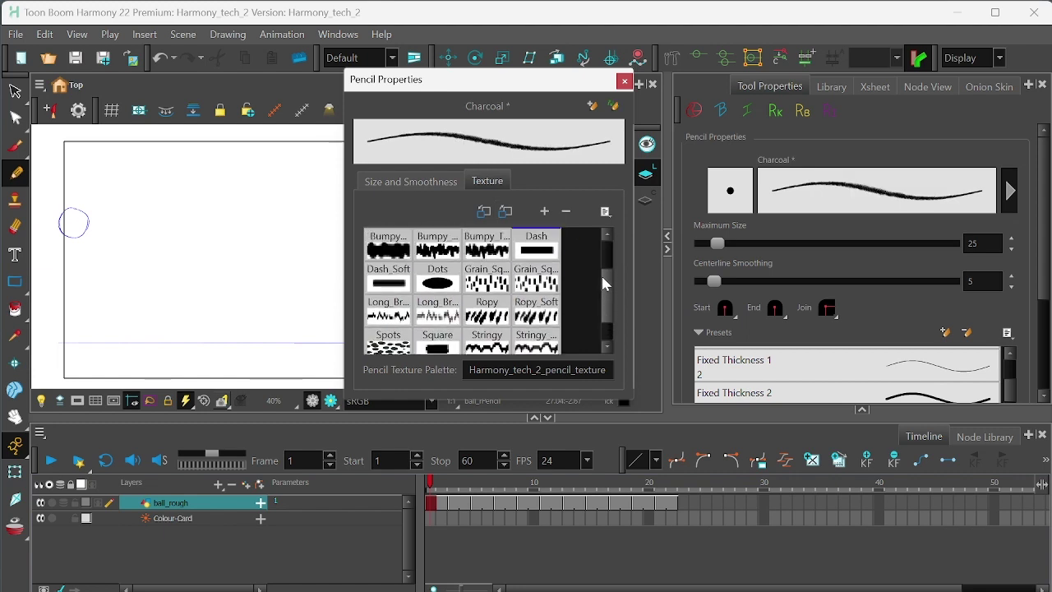
scroll(600, 272, up, 2)
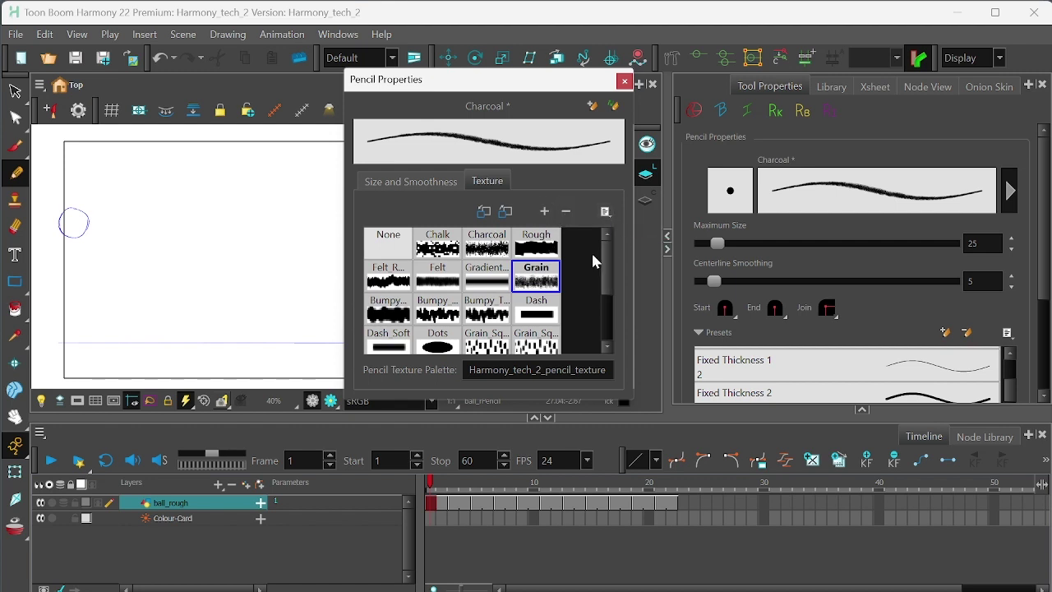
click(625, 82)
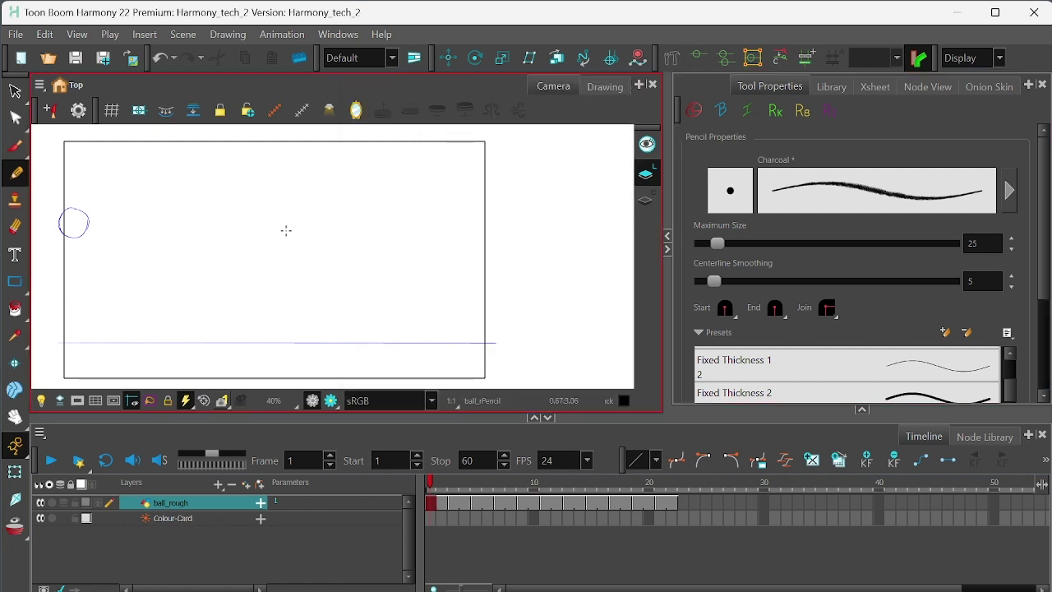
drag(284, 230, 293, 219)
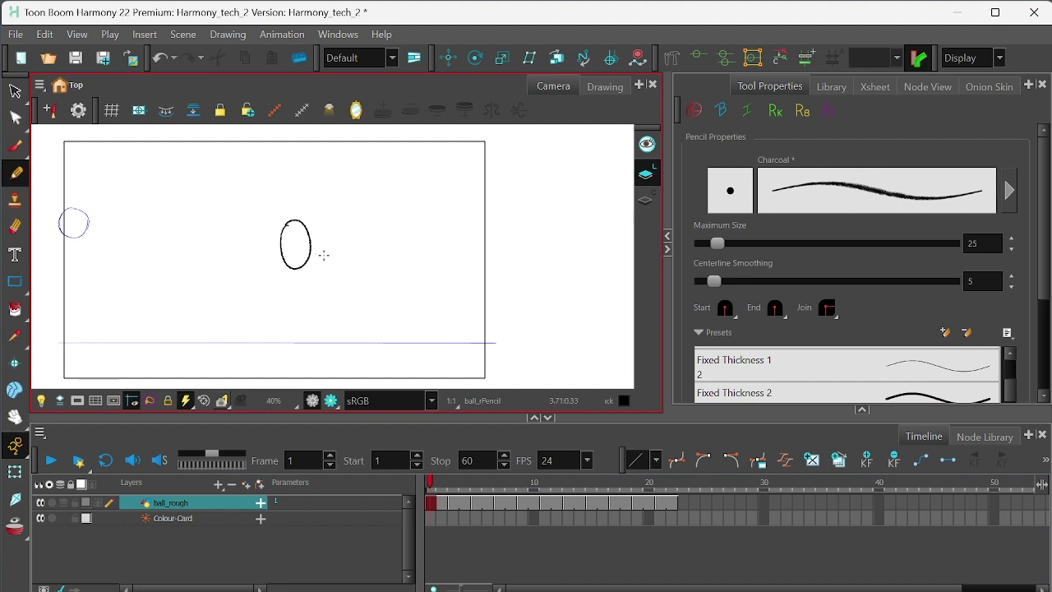
key(ctrl+z)
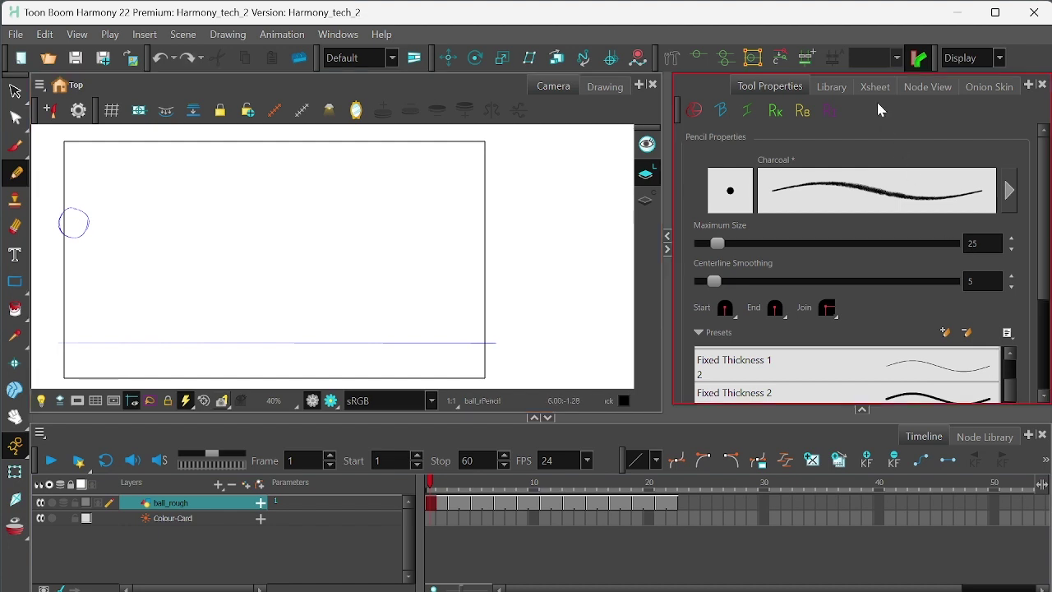
Step: Add a new colour swatch to the palette and name it "ball outline"
click(862, 409)
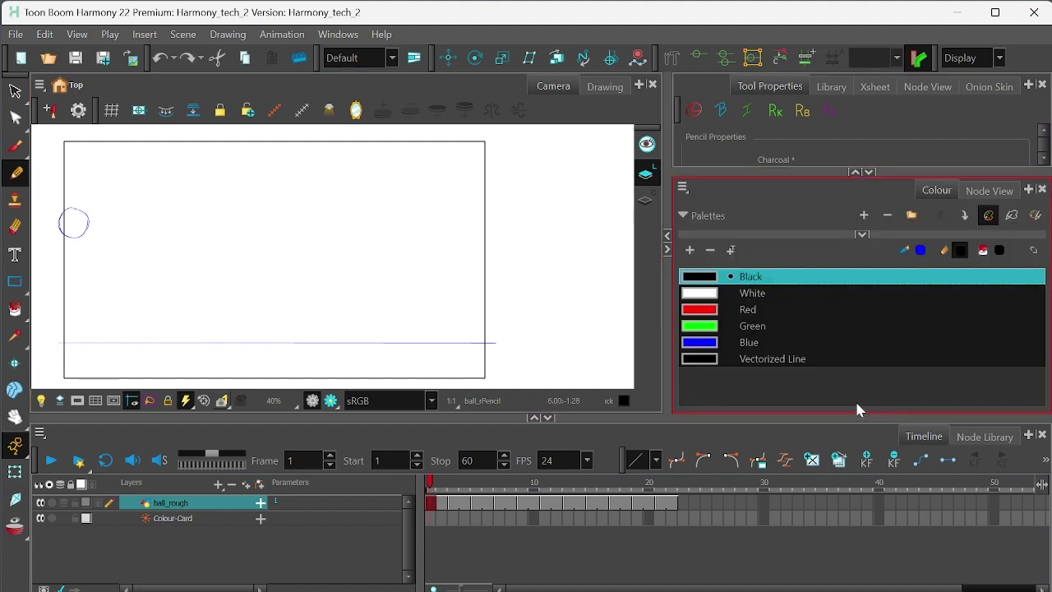
click(752, 374)
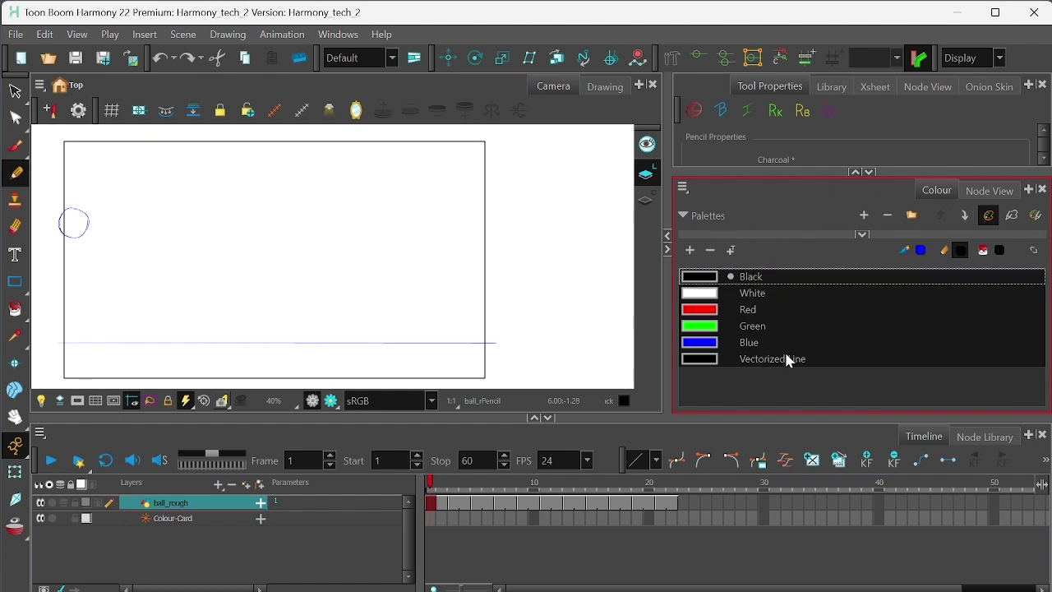
click(691, 250)
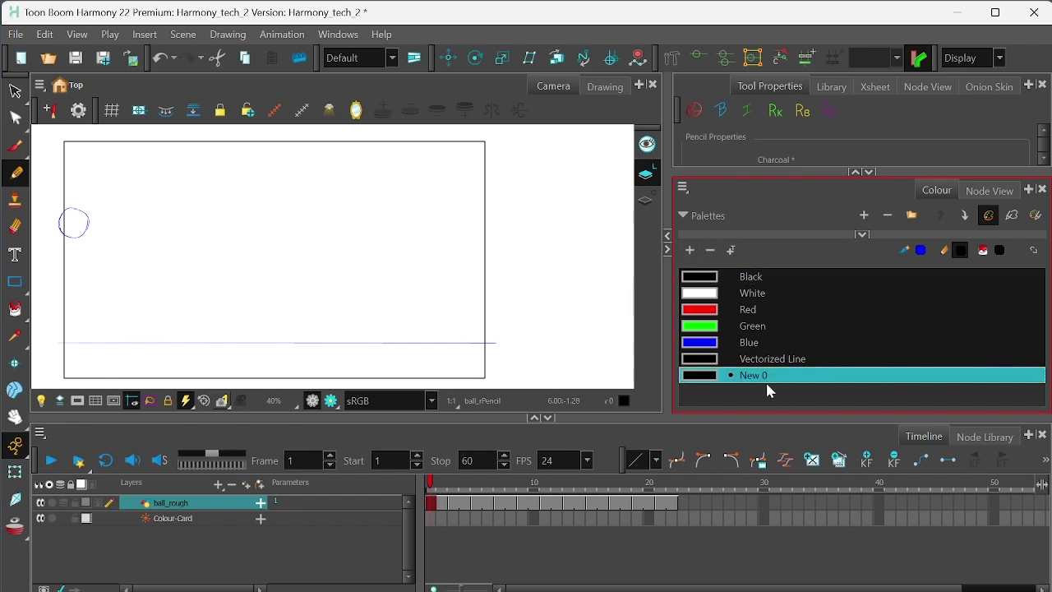
double_click(767, 379)
text(ball)
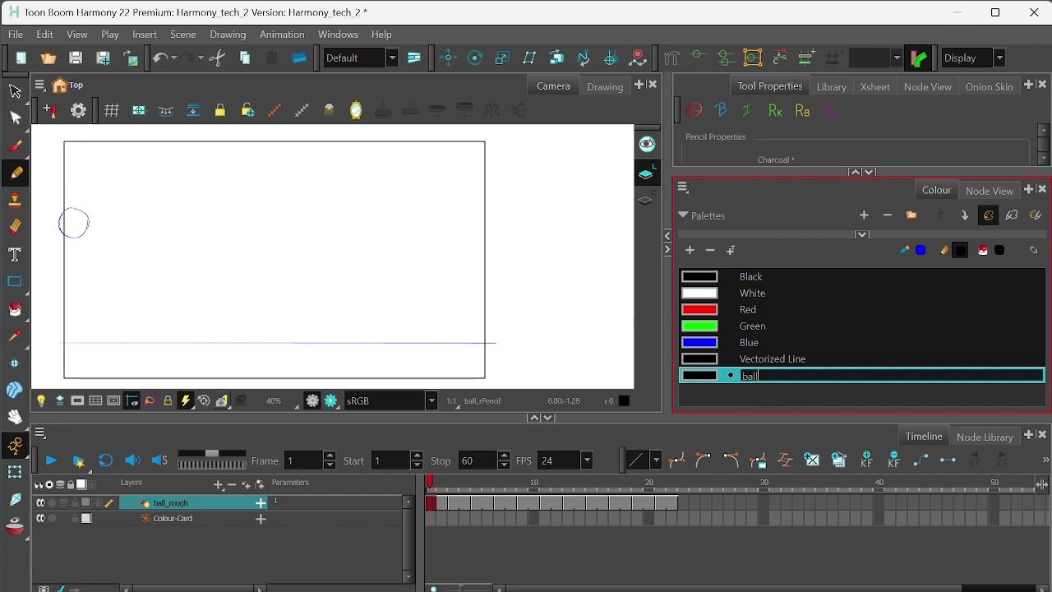
text( outline)
key(Return)
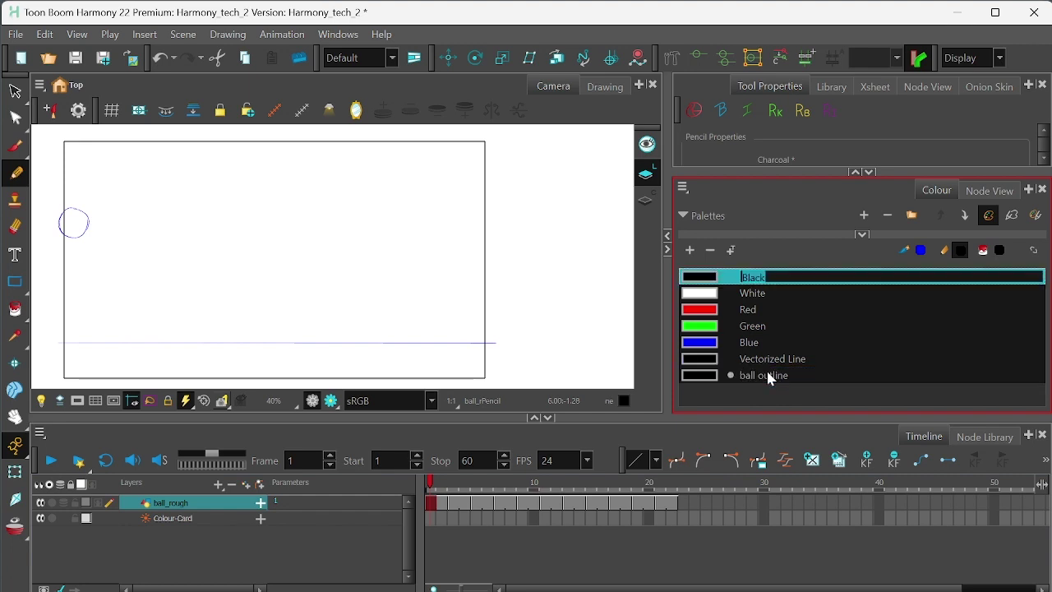
Step: Set the ball outline swatch to a dark green with RGB values 0, 71, 38
click(748, 375)
double_click(707, 376)
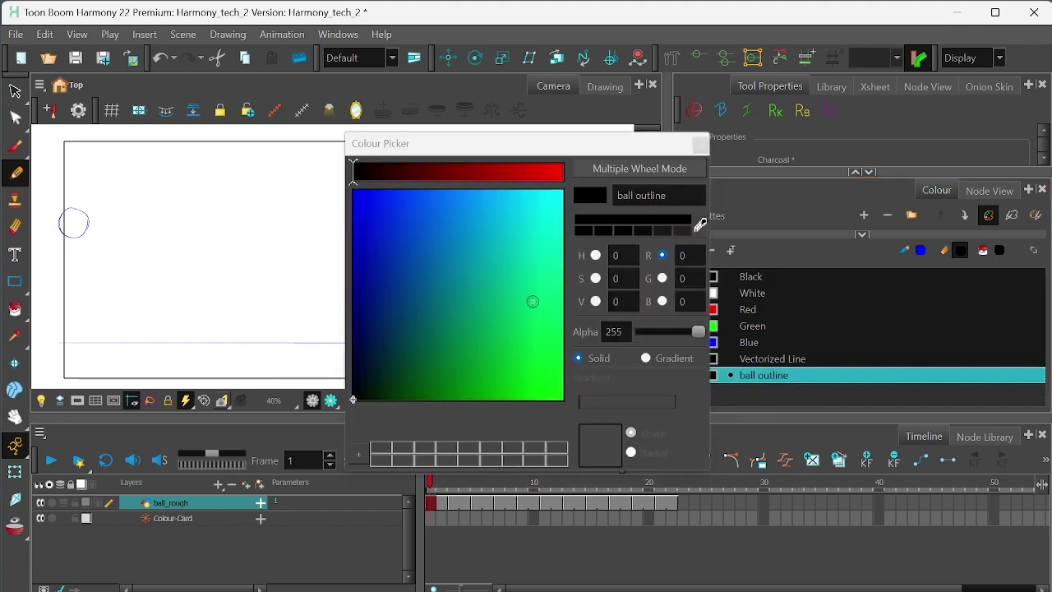
drag(534, 298, 411, 368)
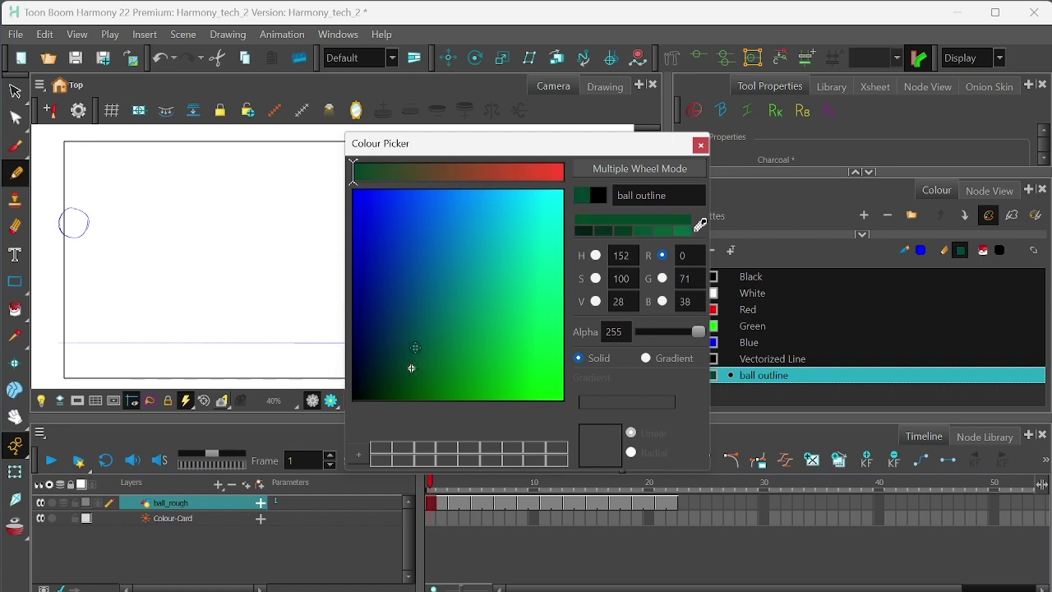
click(700, 148)
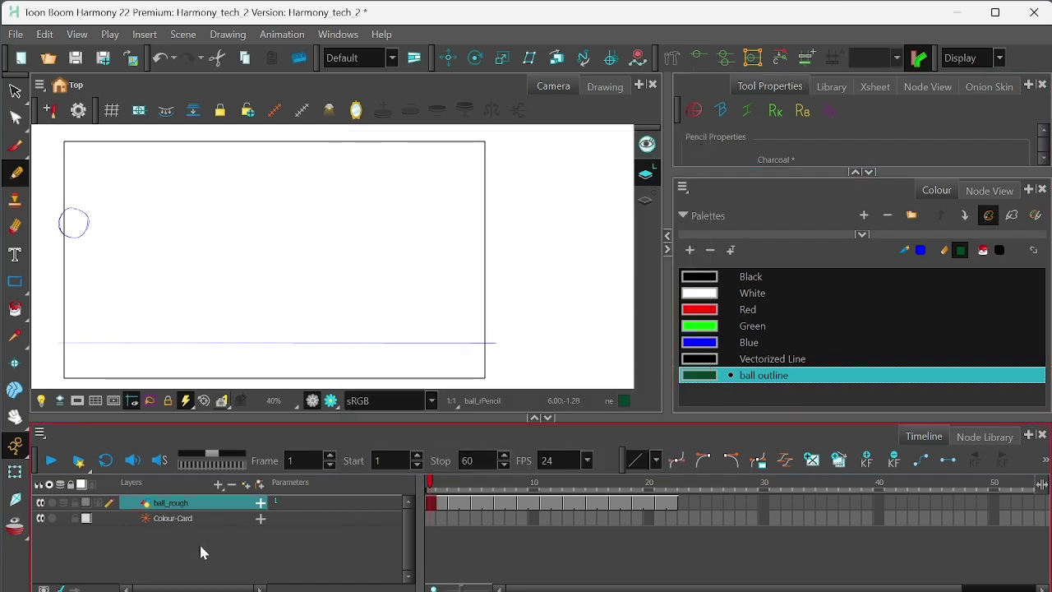
Step: Add a vector drawing layer named "Ball color" above the ball_rough layer
click(209, 499)
click(213, 483)
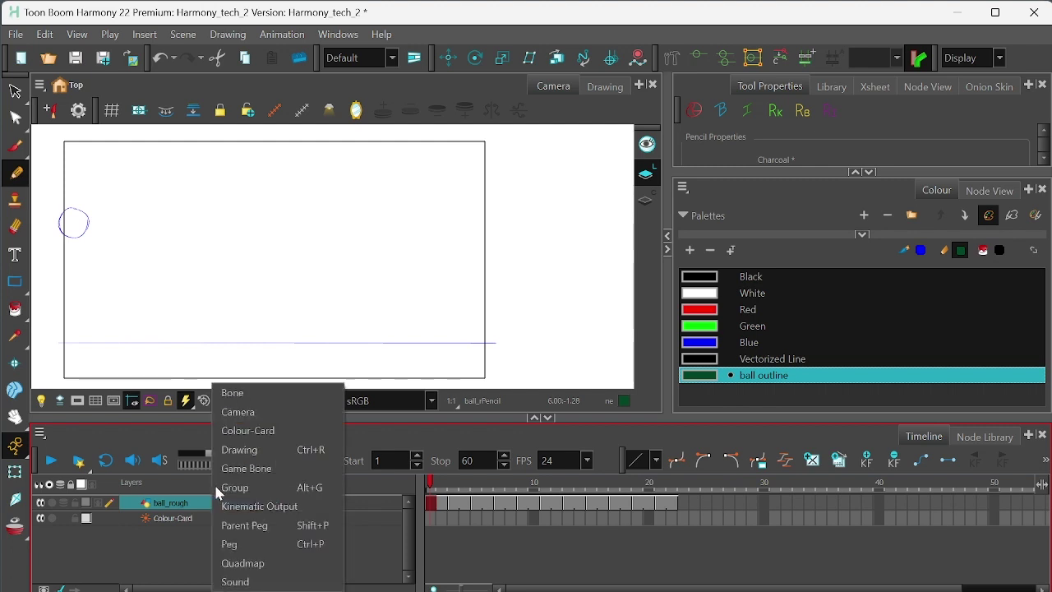
click(314, 451)
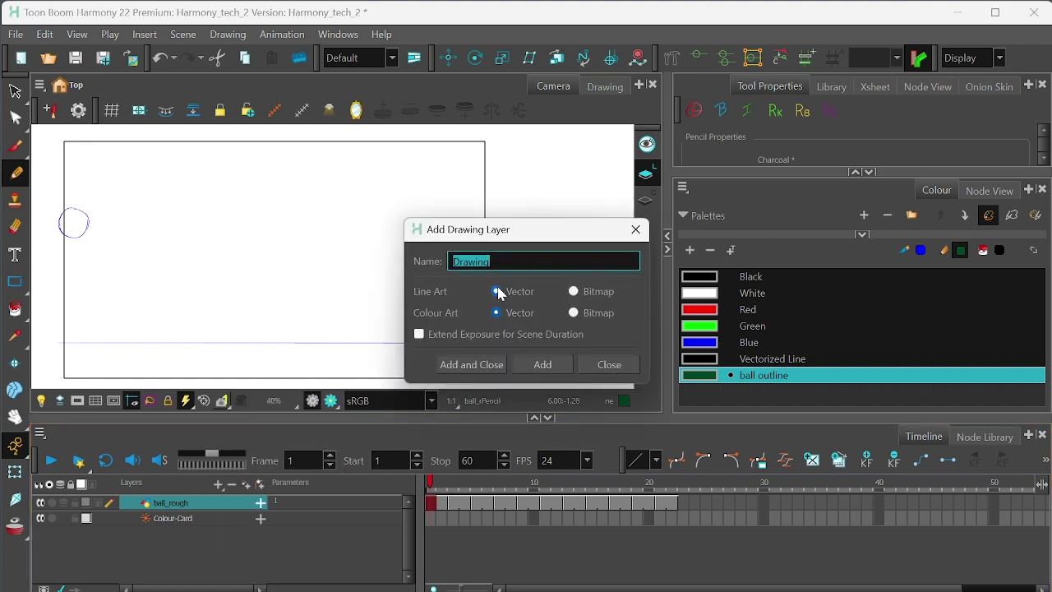
text(Ball)
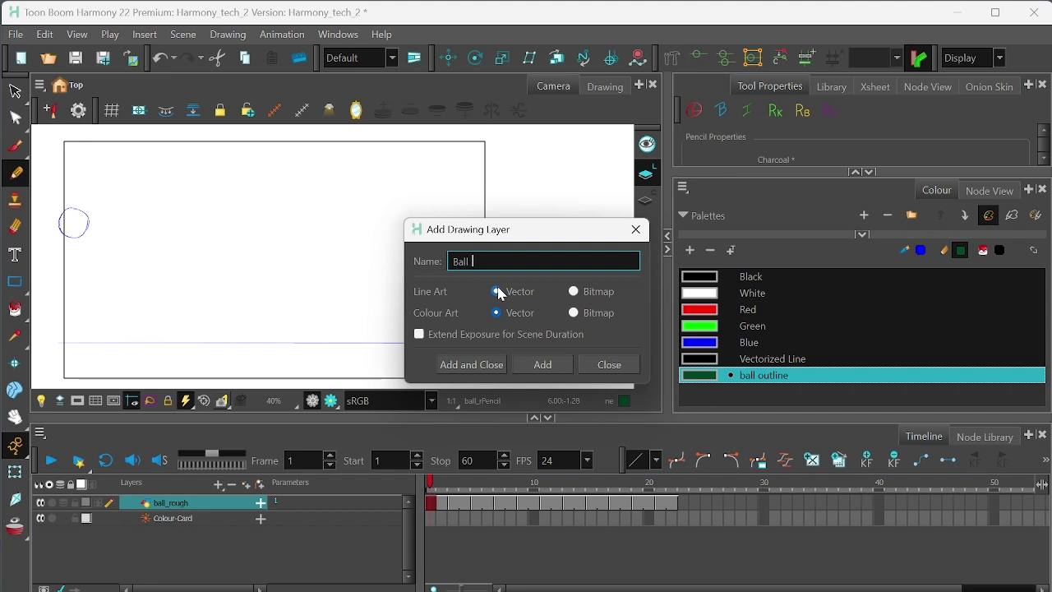
text( color)
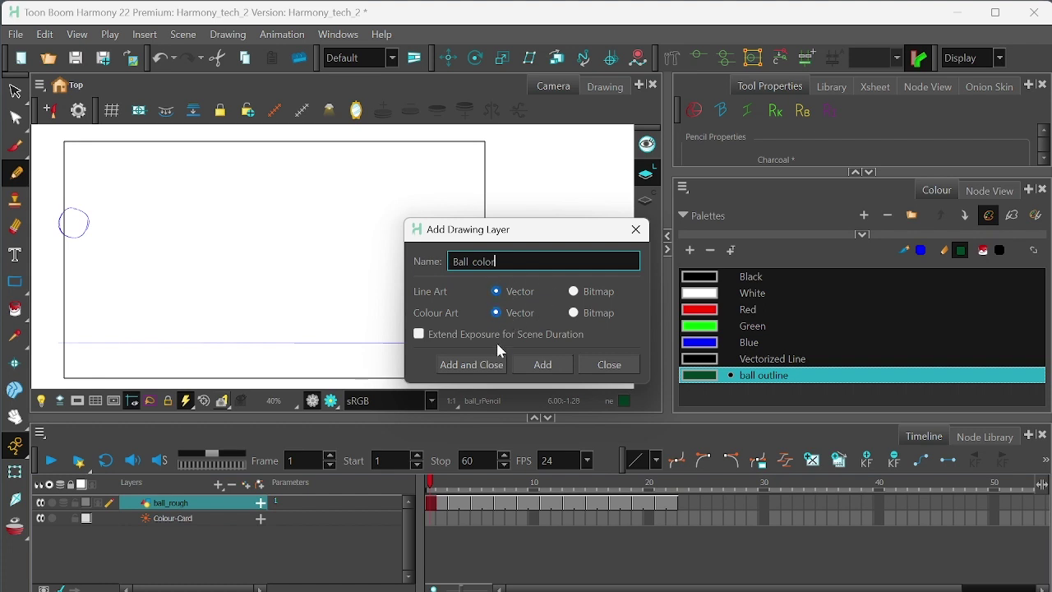
click(474, 365)
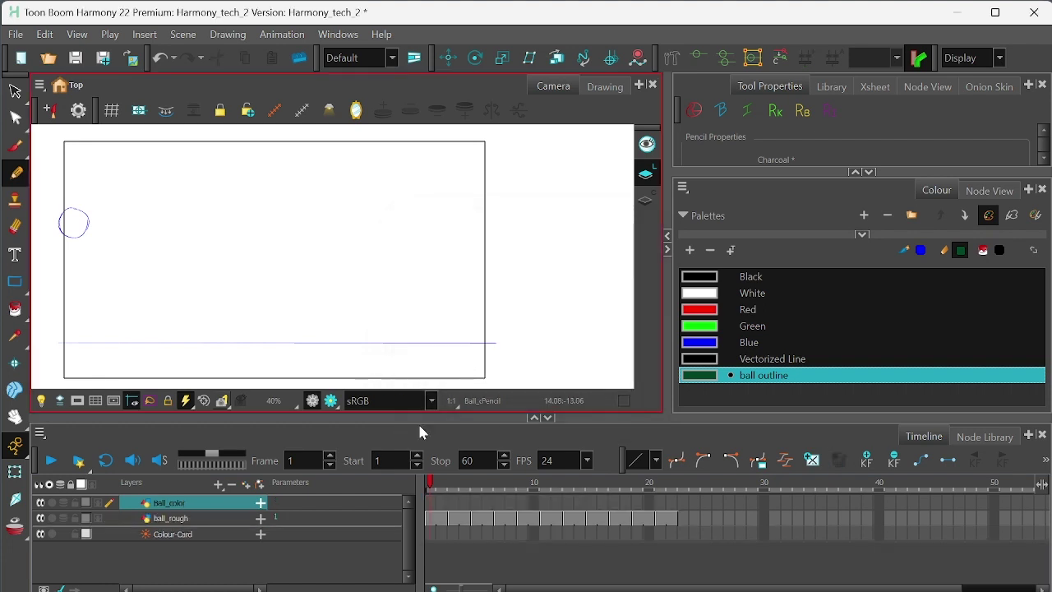
Step: Select frame 1 of the Ball_color layer and try tracing the rough ball with the dark green pencil
click(433, 504)
key(2)
key(2)
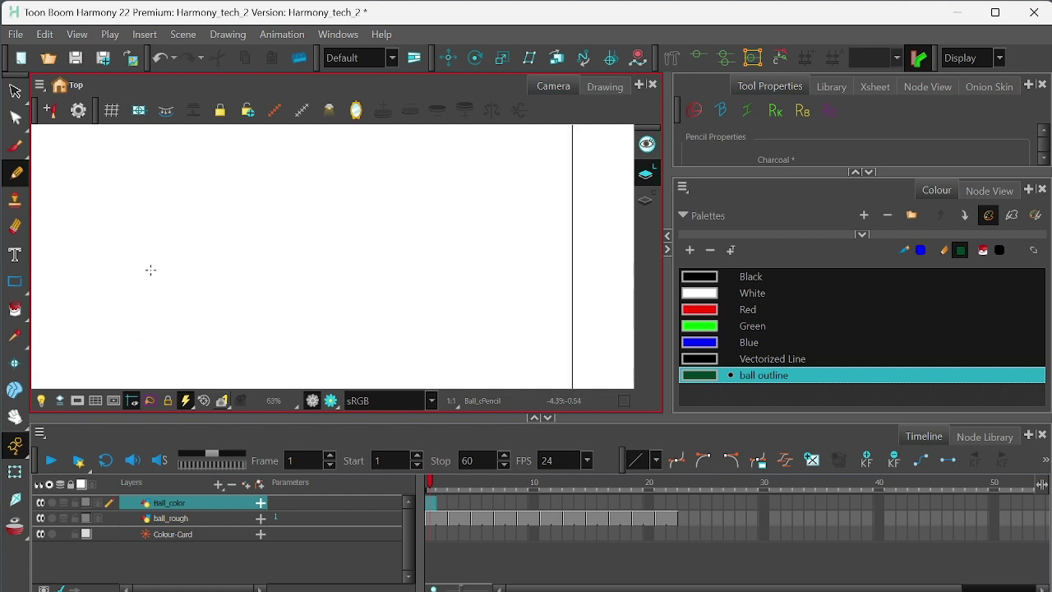
drag(150, 270, 366, 272)
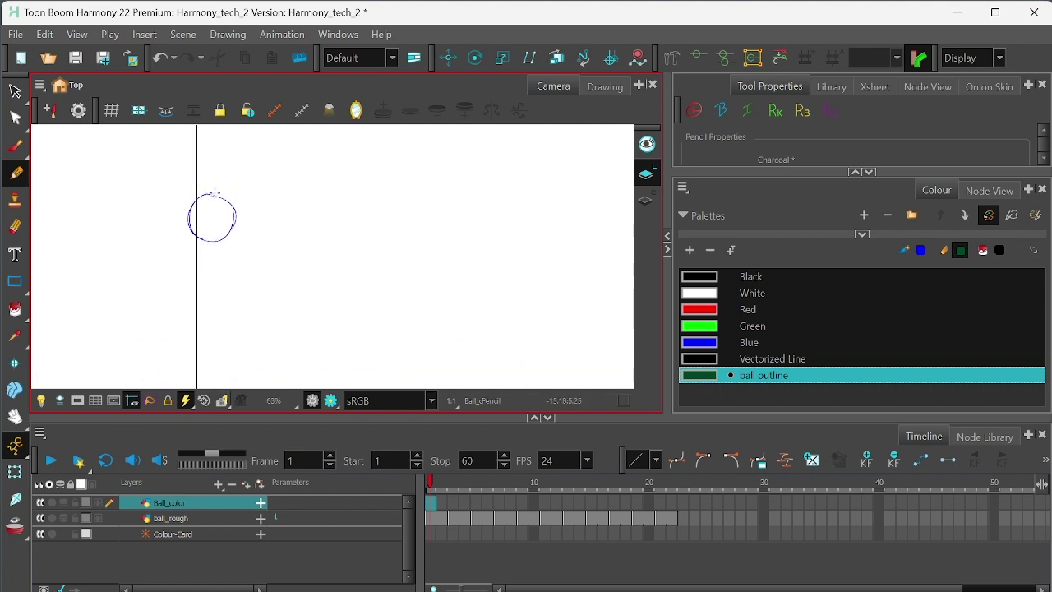
mouse_move(211, 194)
mouse_down()
mouse_move(188, 218)
mouse_move(217, 242)
mouse_move(234, 227)
mouse_move(233, 205)
mouse_move(212, 194)
mouse_up()
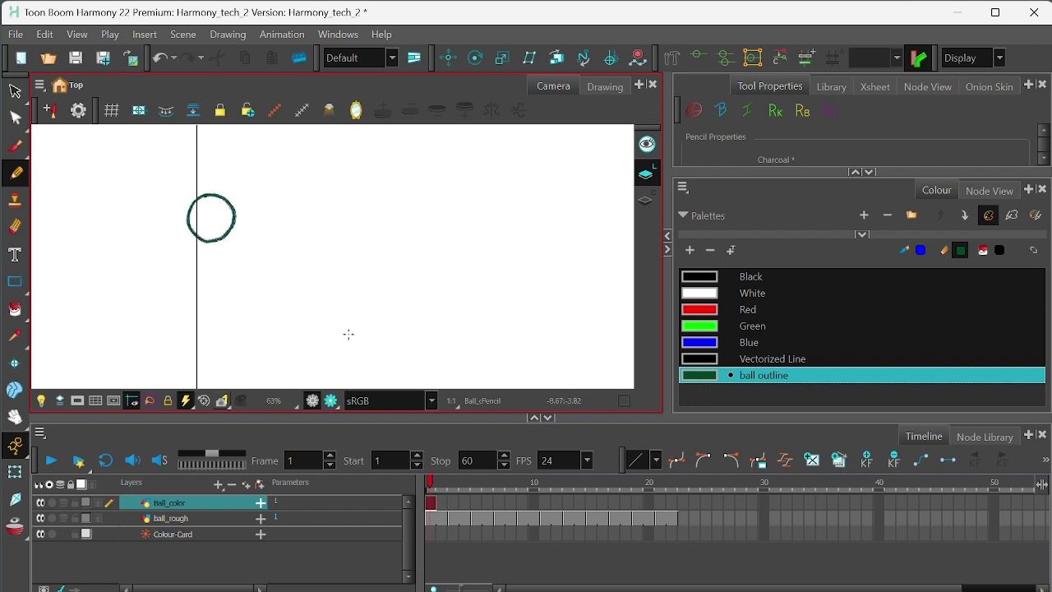
key(ctrl+z)
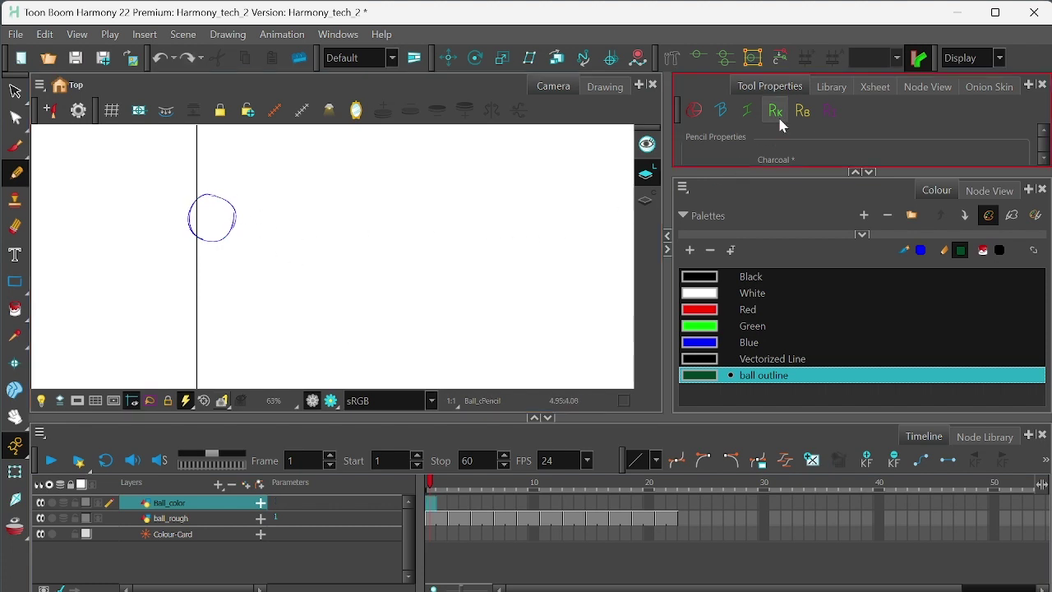
Step: Try another trace of the rough ball, set the pencil's centerline smoothing to 9.1 and undo the trace
click(870, 172)
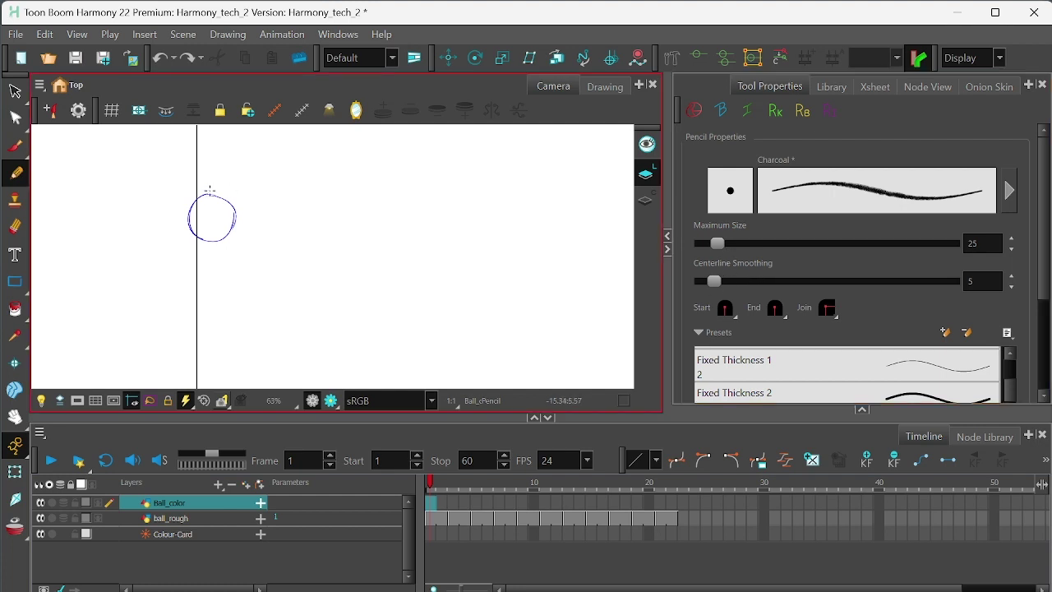
mouse_move(210, 194)
mouse_down()
mouse_move(185, 217)
mouse_move(208, 241)
mouse_move(223, 199)
mouse_up()
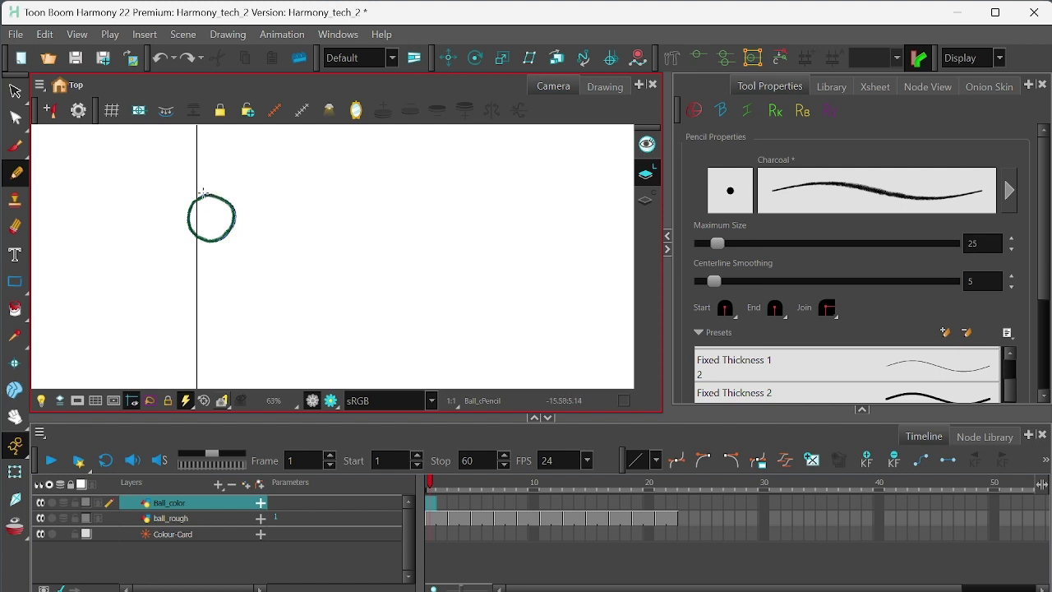
drag(714, 281, 733, 282)
key(ctrl+z)
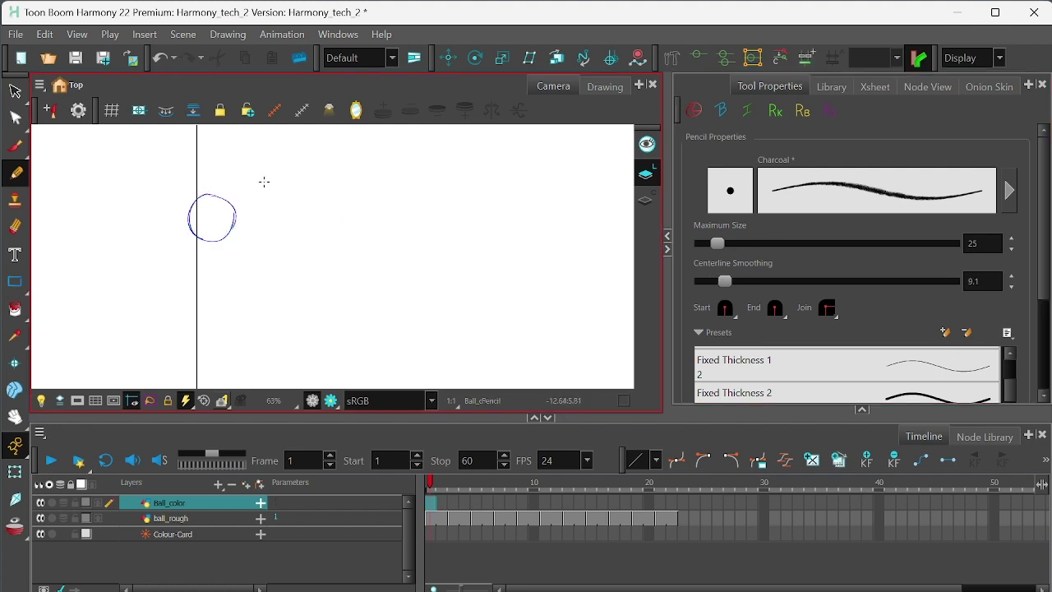
Step: Trace the rough ball's full outline in dark green on frame 1 of the Ball_color layer
drag(199, 196, 189, 216)
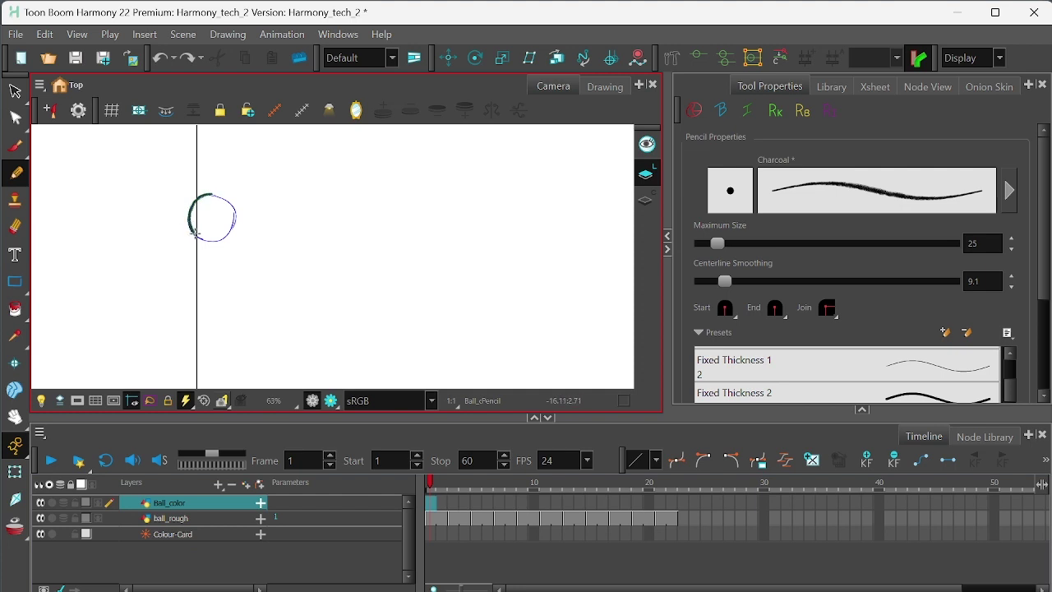
key(ctrl+z)
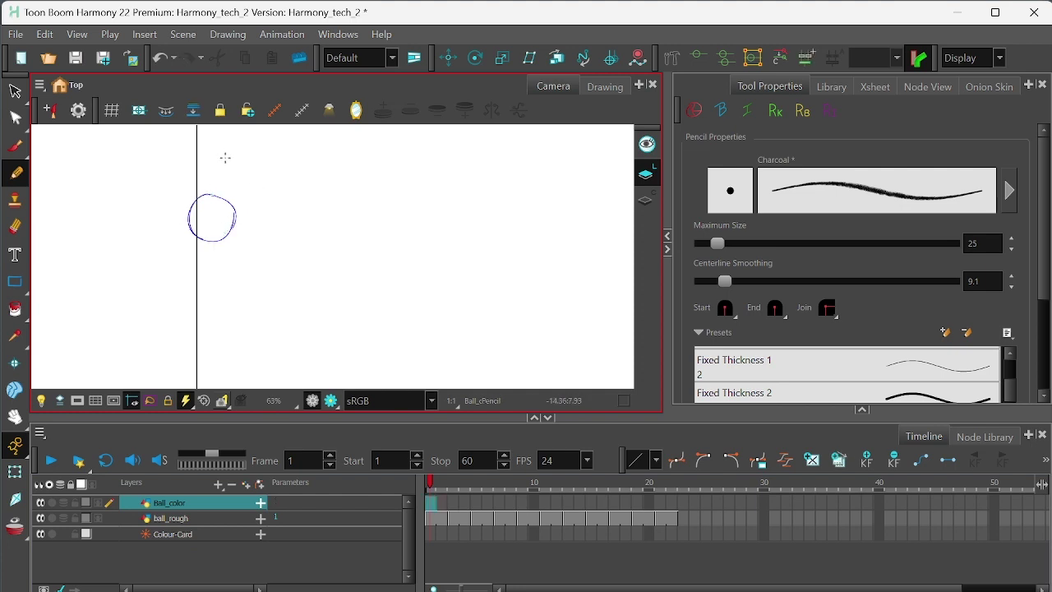
mouse_move(212, 195)
mouse_down()
mouse_move(194, 201)
mouse_move(187, 232)
mouse_move(212, 242)
mouse_move(232, 229)
mouse_up()
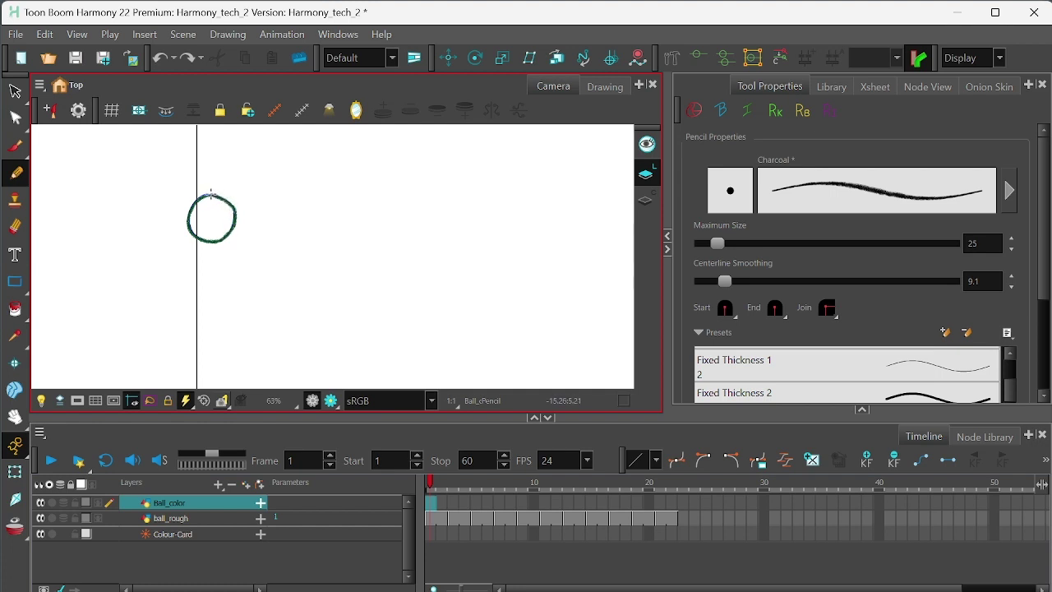
drag(211, 195, 211, 194)
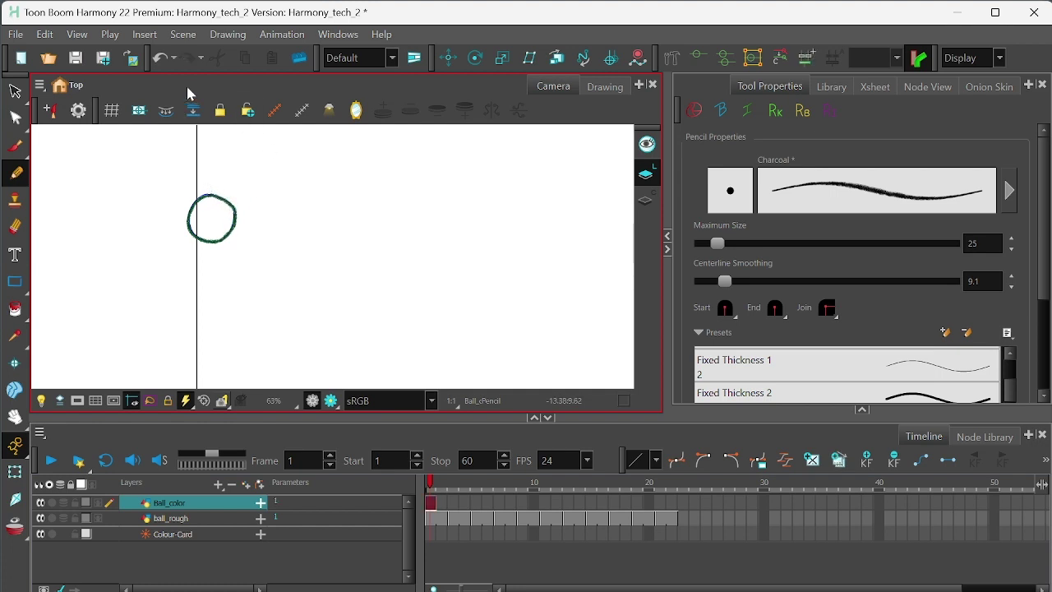
Step: Select the traced ball outline with the Contour Editor and reshape its points along the right side and the top into a rounder curve
click(15, 118)
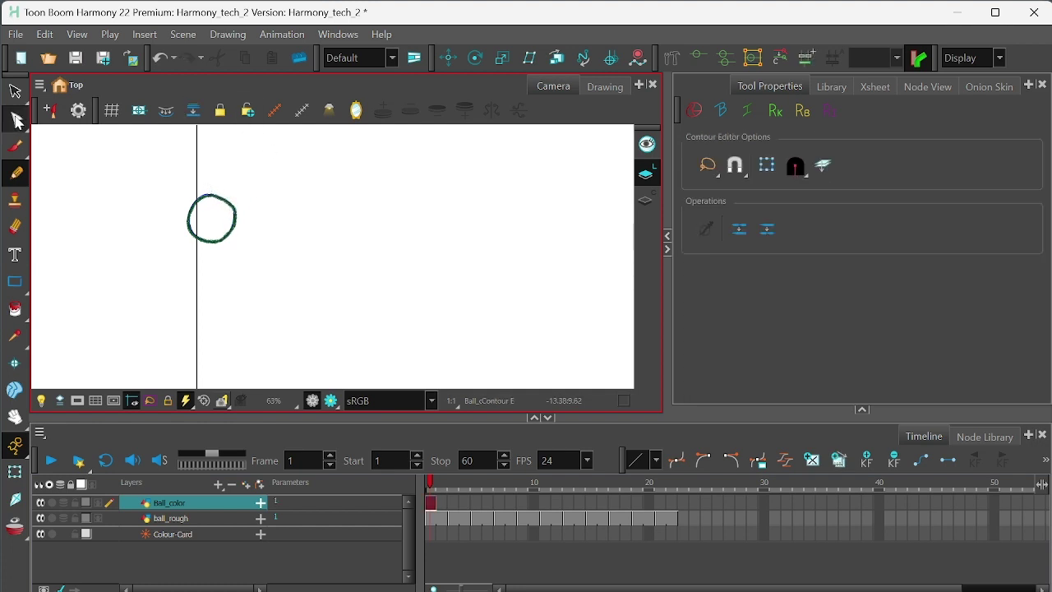
click(235, 218)
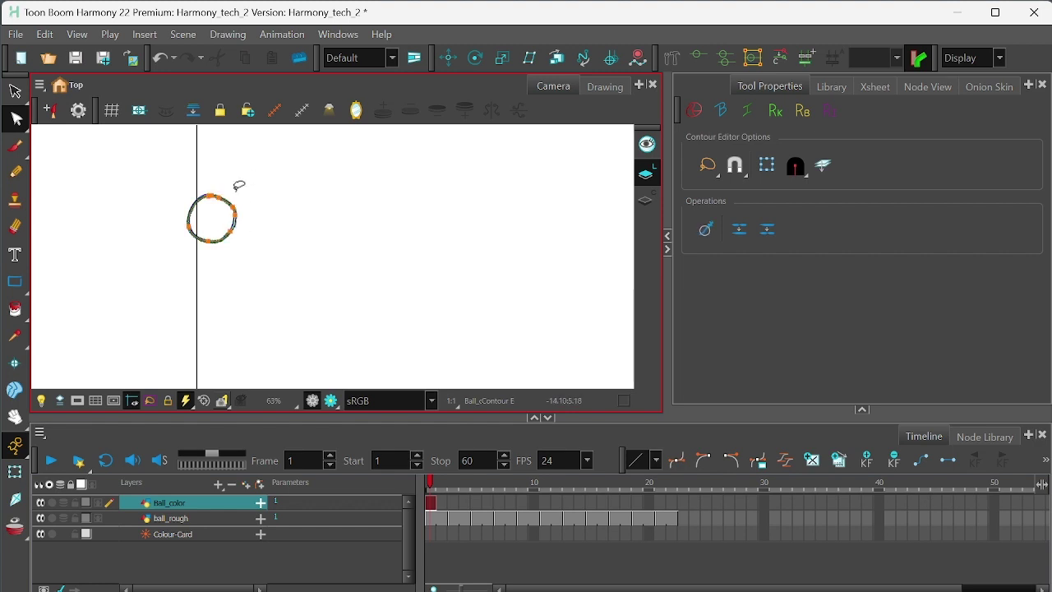
key(2)
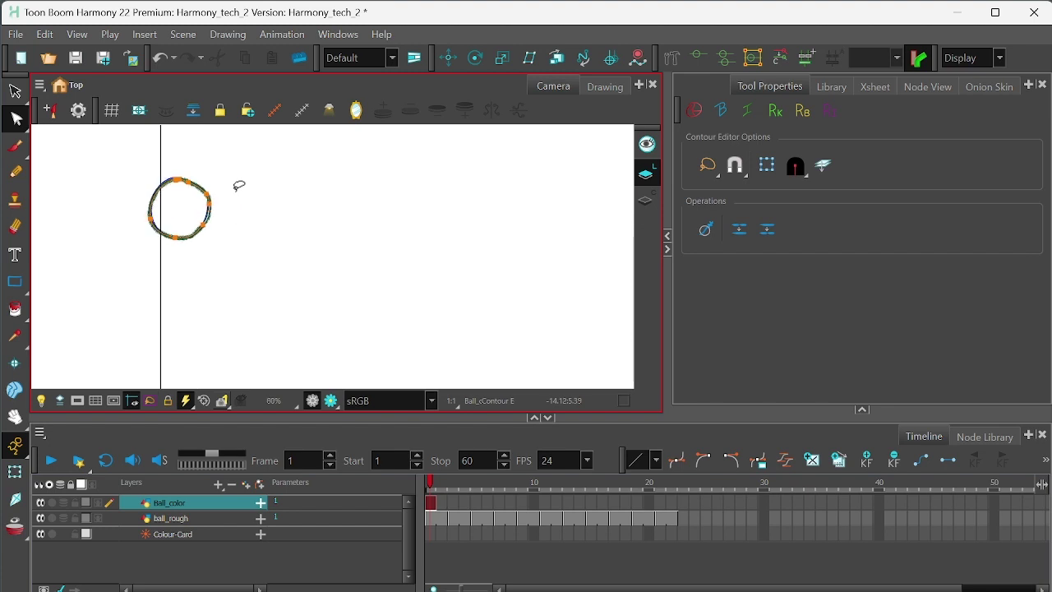
key(2)
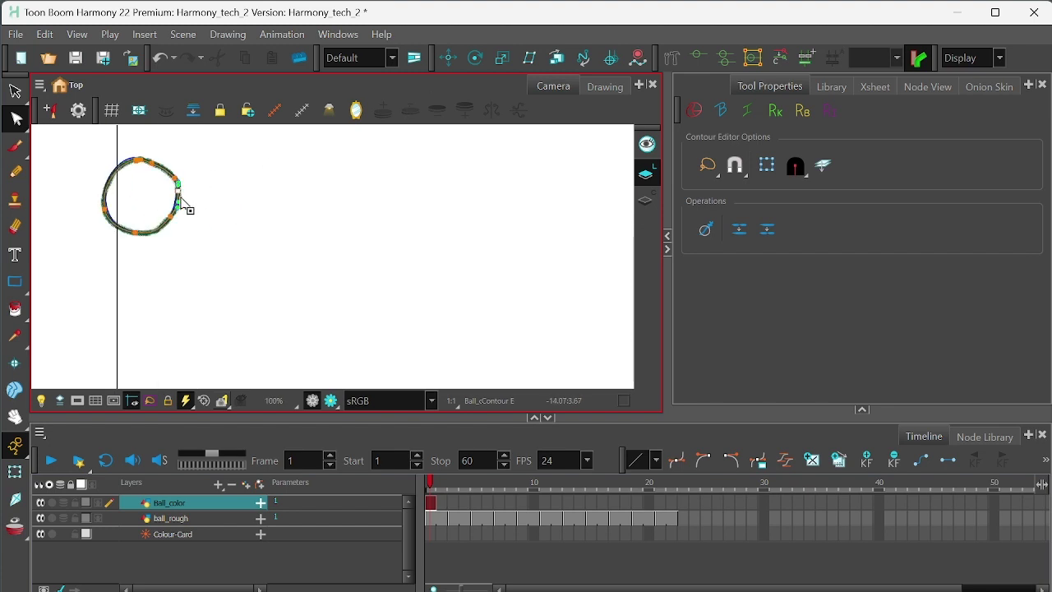
click(178, 196)
click(176, 180)
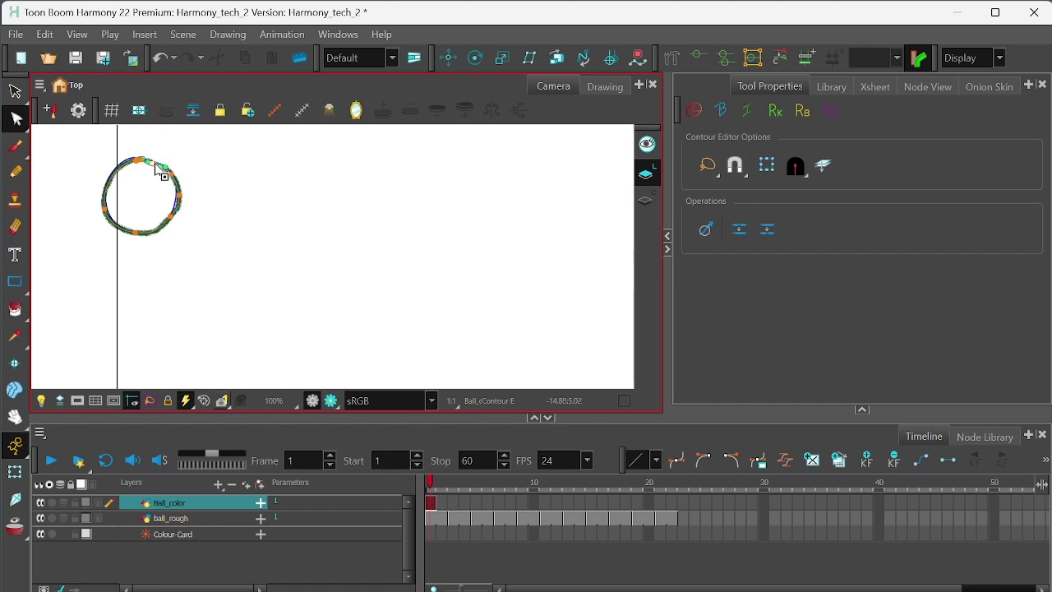
click(153, 163)
click(139, 161)
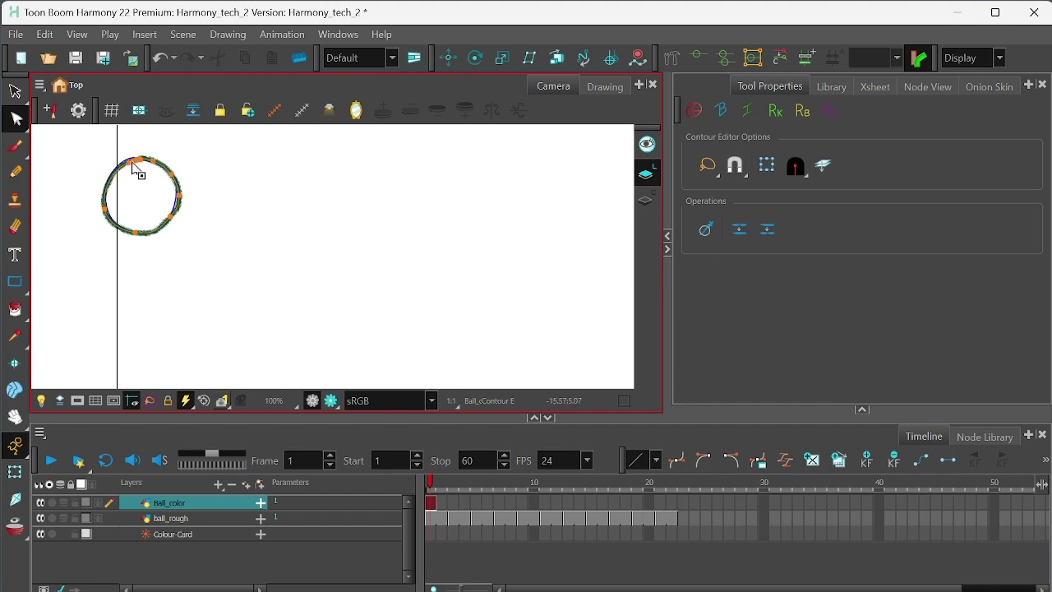
Step: Round out the left and lower-right sides of the ball outline by adjusting its contour points and handles
click(105, 205)
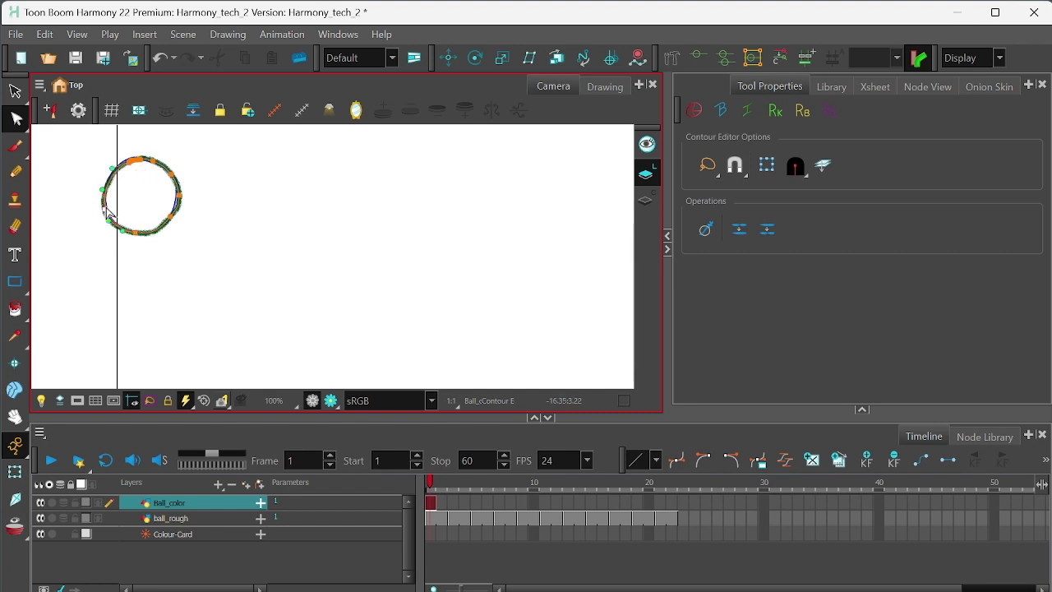
drag(109, 219, 178, 197)
click(179, 194)
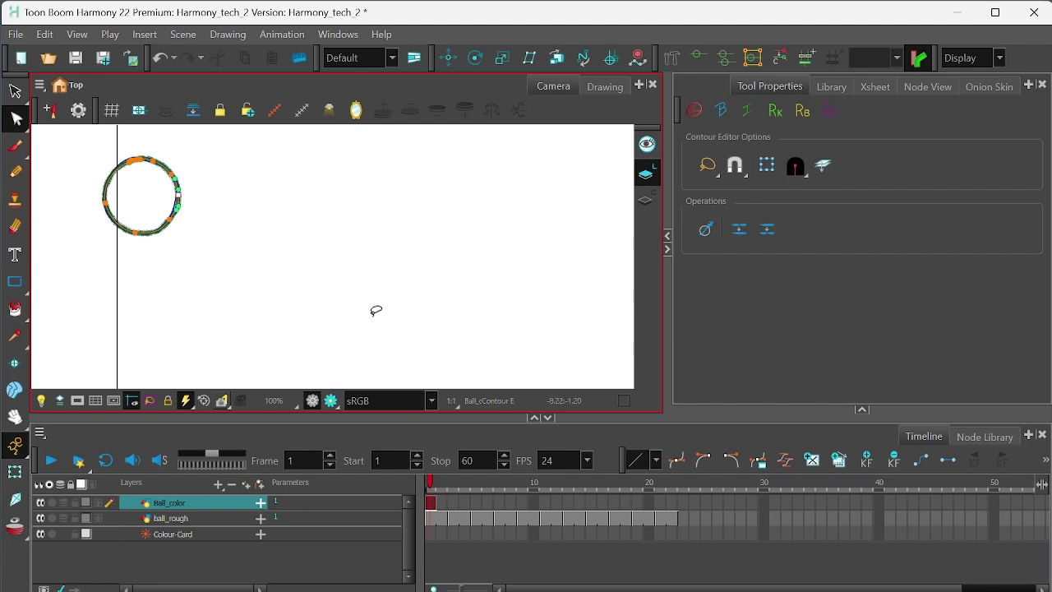
click(172, 222)
drag(164, 236, 176, 218)
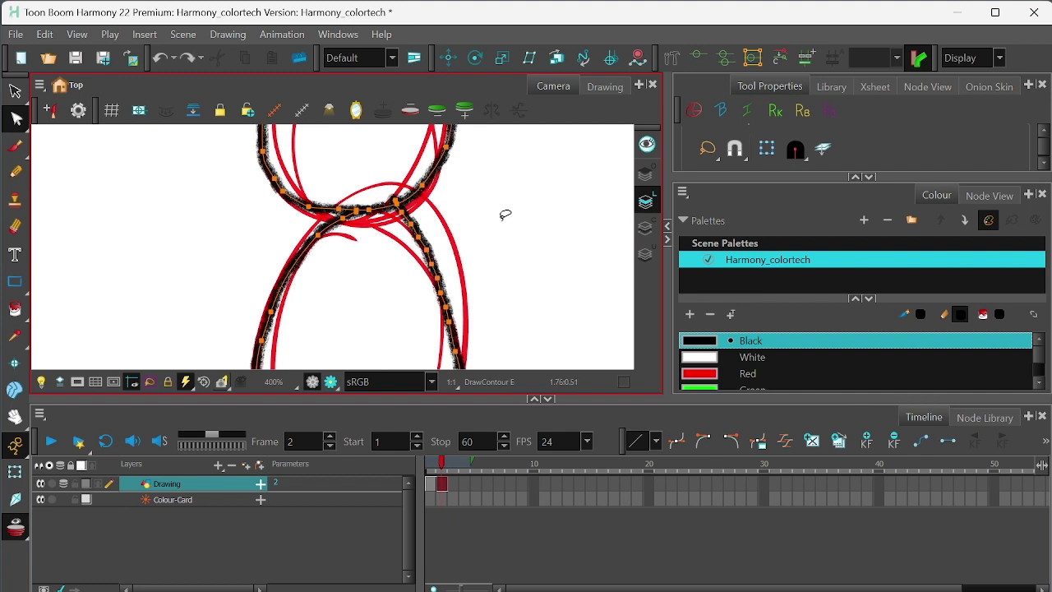
Step: Undo the black pencil tracing over the red rough figure on frame 2 of the Harmony_colortech scene
key(ctrl+z)
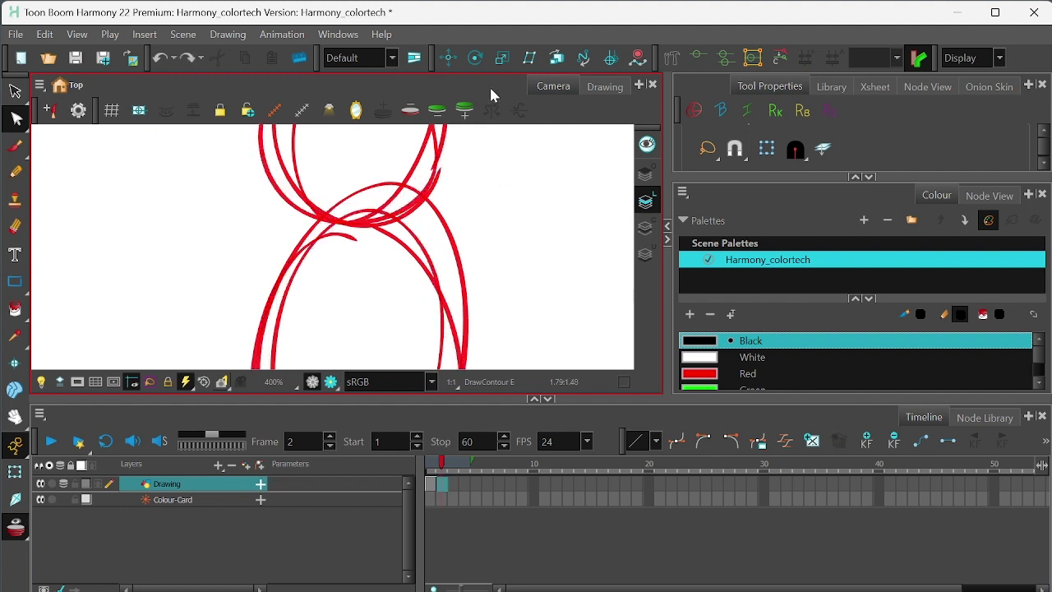
key(2)
key(1)
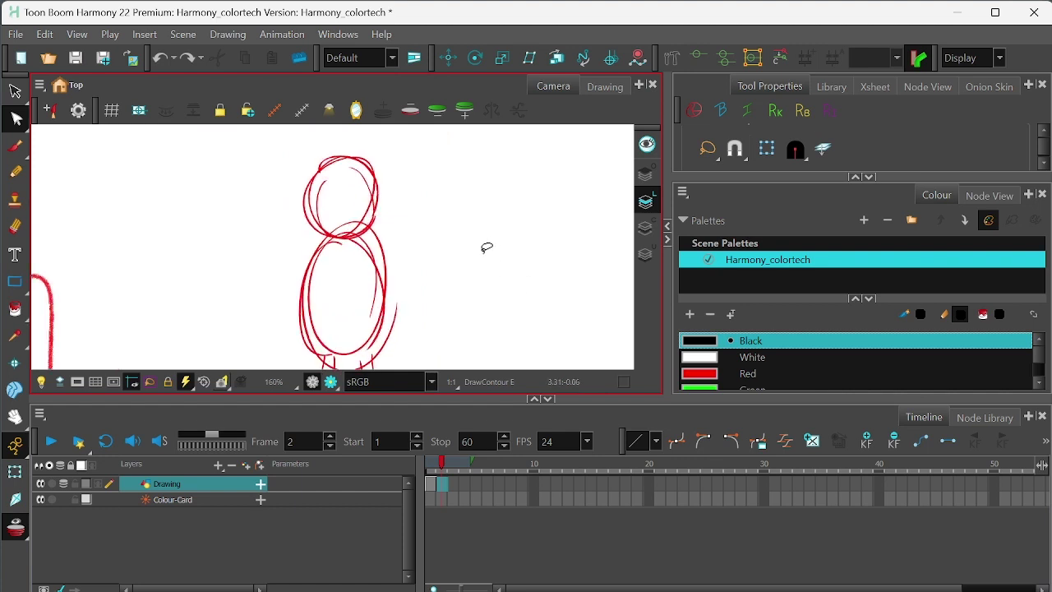
Step: Trace the rough figure's head with two black pencil arcs whose ends cross above the head
click(16, 173)
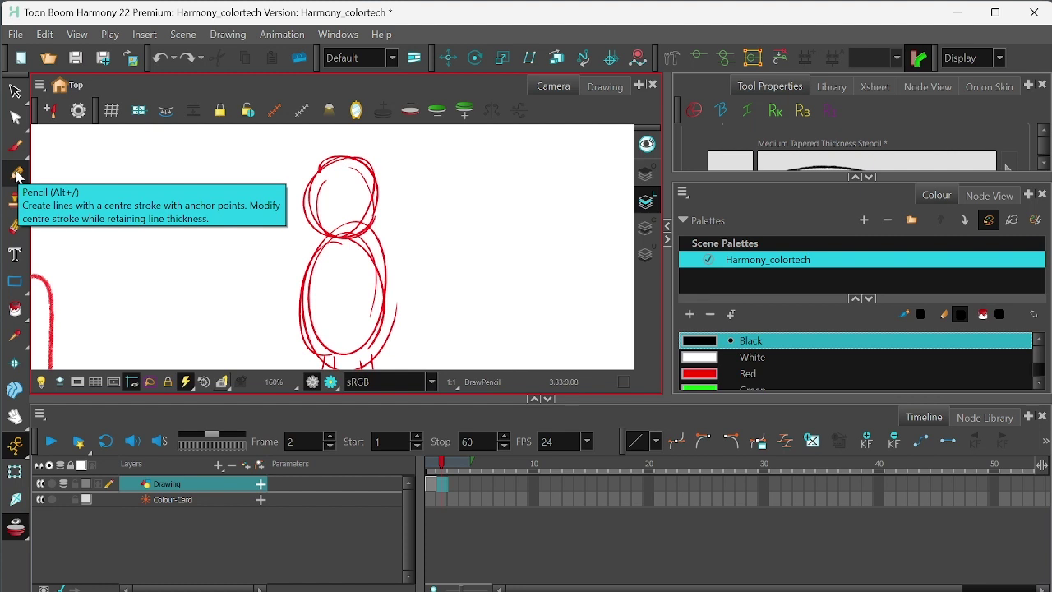
mouse_move(344, 154)
mouse_down()
mouse_move(310, 188)
mouse_move(314, 218)
mouse_move(337, 236)
mouse_move(310, 270)
mouse_move(304, 305)
mouse_move(319, 354)
mouse_move(363, 346)
mouse_up()
key(ctrl+z)
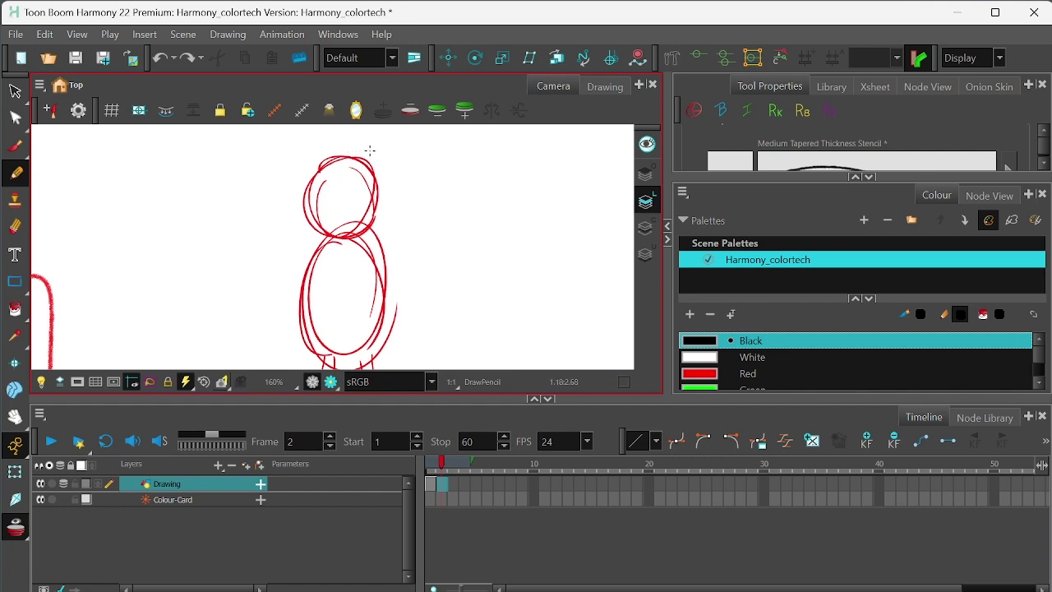
drag(370, 150, 365, 258)
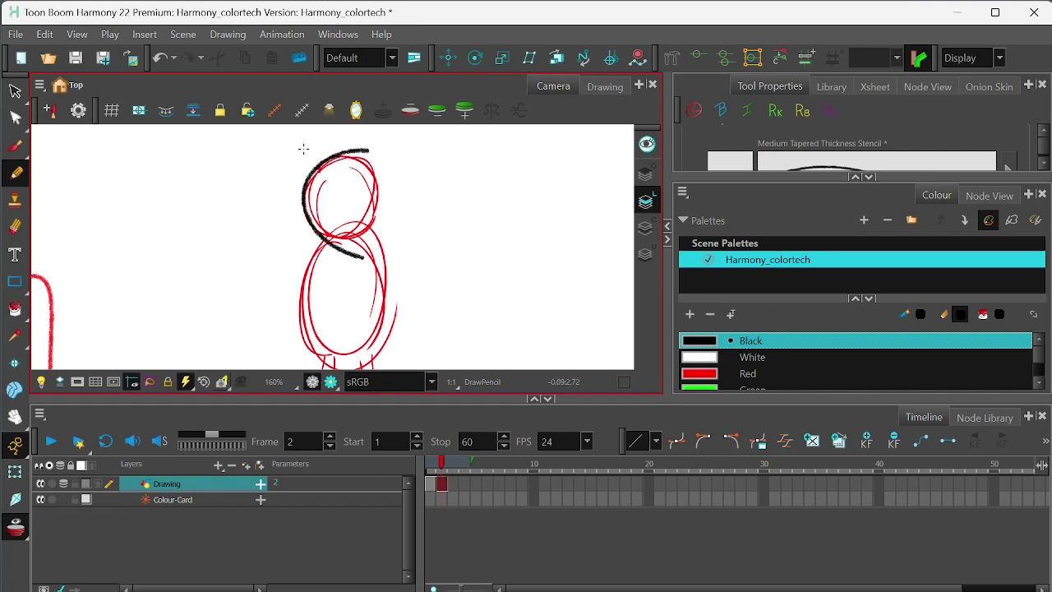
mouse_move(296, 150)
mouse_down()
mouse_move(338, 152)
mouse_move(325, 261)
mouse_up()
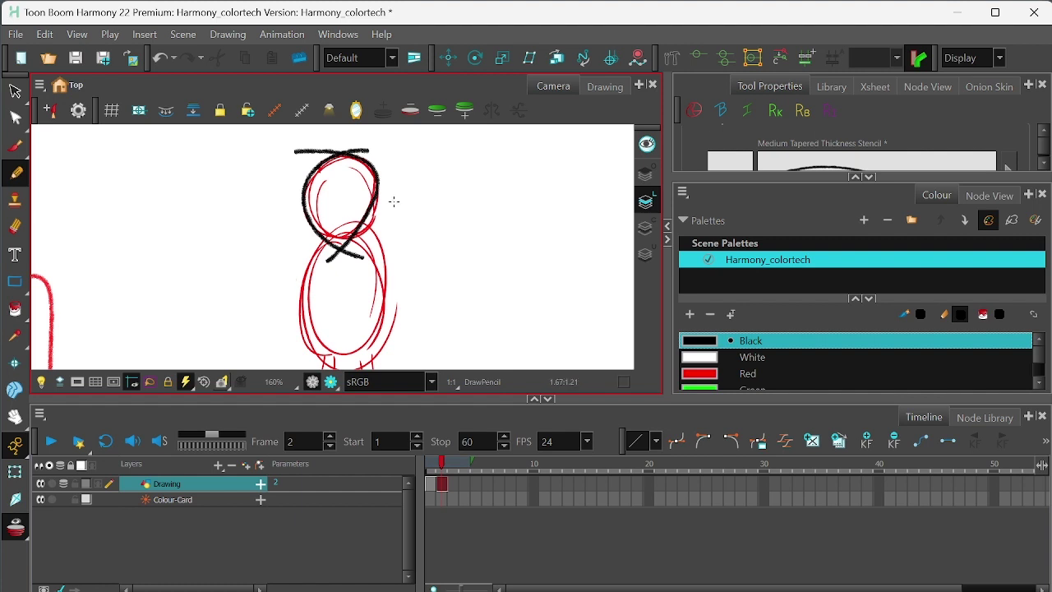
key(ctrl+z)
drag(298, 152, 388, 207)
key(ctrl+z)
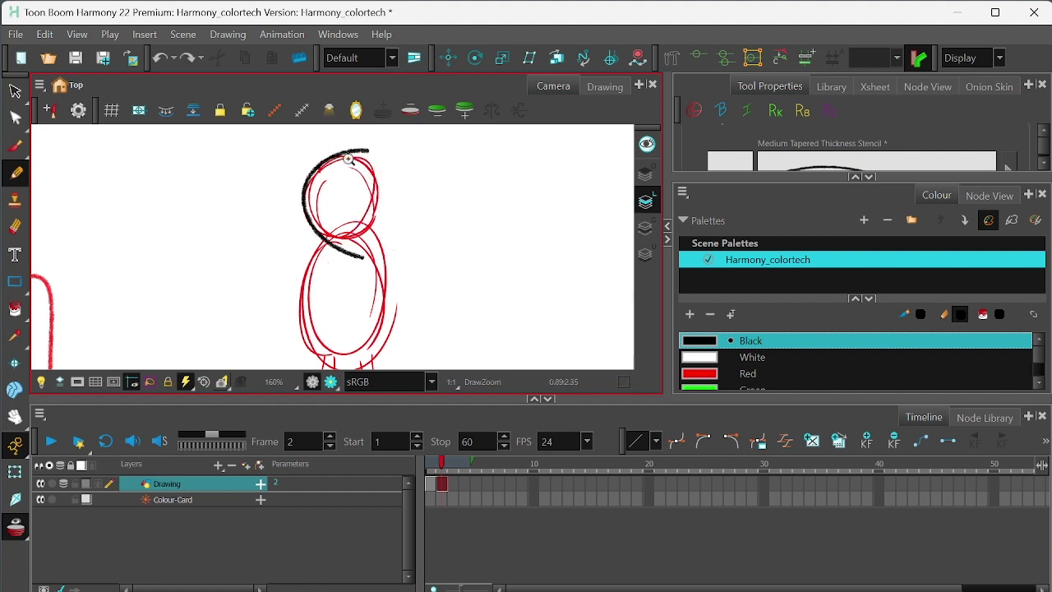
mouse_move(305, 153)
mouse_down()
mouse_move(386, 176)
mouse_move(398, 204)
mouse_up()
key(ctrl+z)
drag(306, 154, 398, 205)
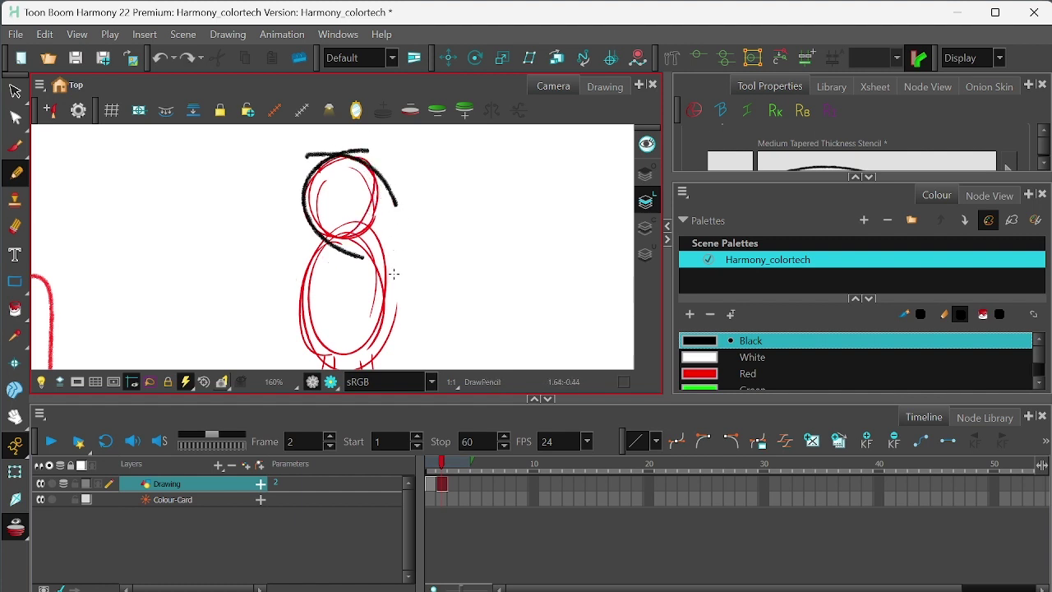
Step: Trim the overlapping line ends above the figure's head with the Cutter
click(16, 92)
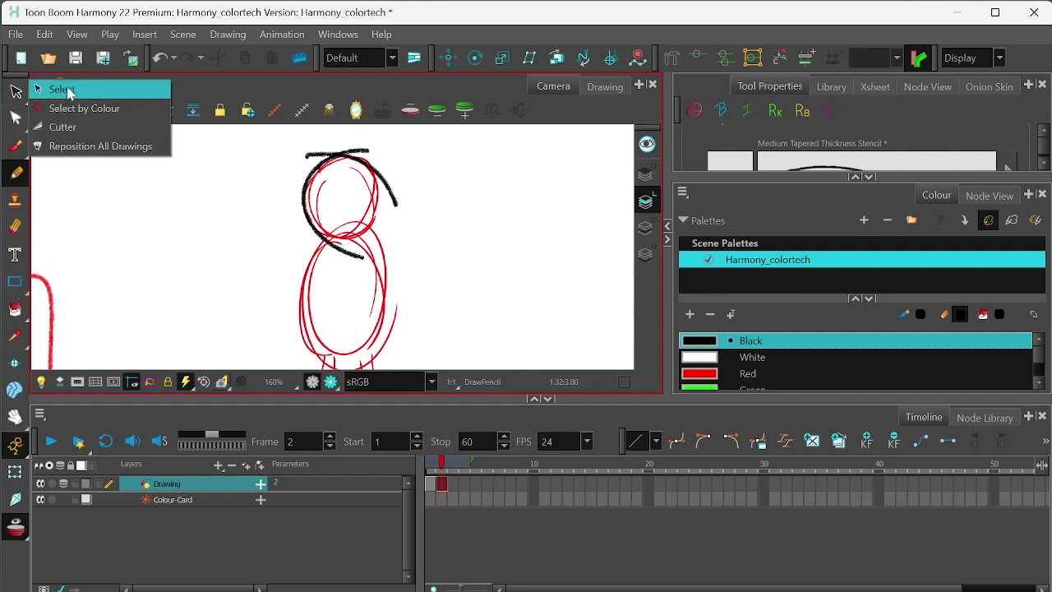
click(84, 129)
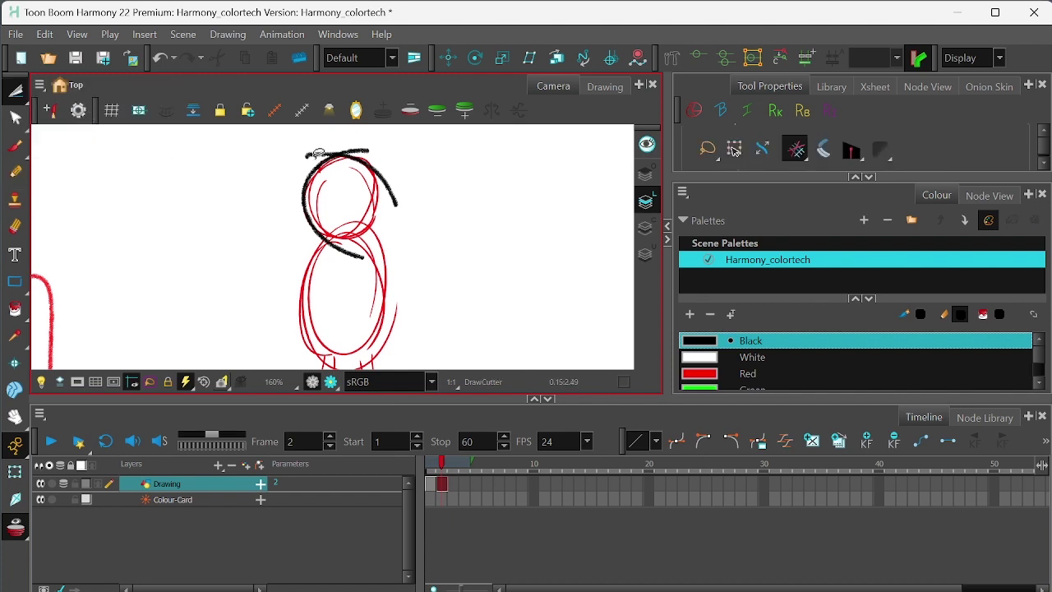
mouse_move(314, 155)
mouse_down()
mouse_move(355, 122)
mouse_move(344, 146)
mouse_move(370, 143)
mouse_up()
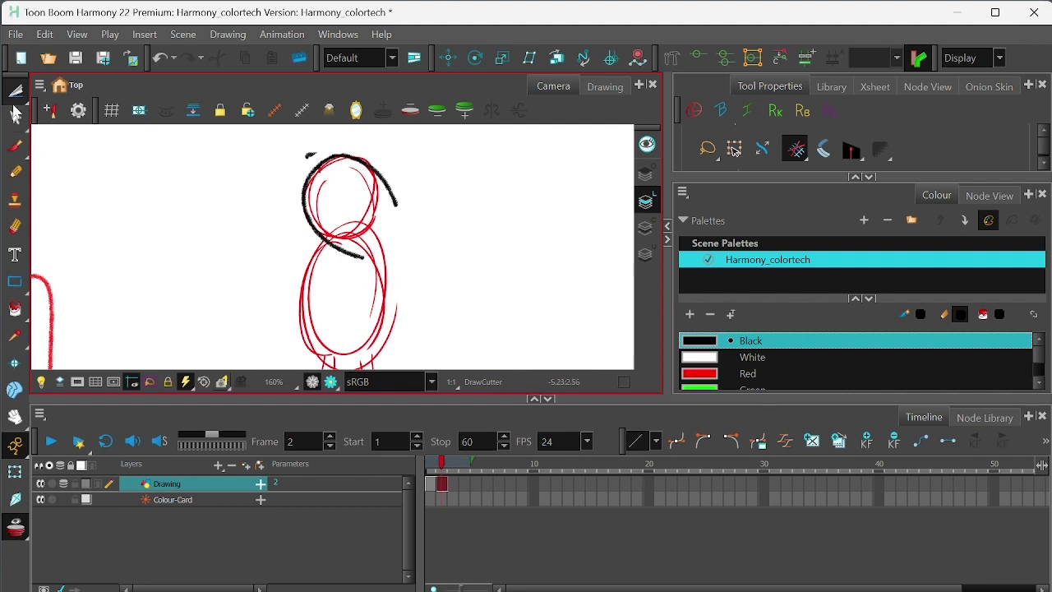
Step: Draw four crossing black pencil lines in a hash shape beside the figure and trim their overhanging upper ends with the Cutter
key(alt+x)
drag(441, 294, 509, 179)
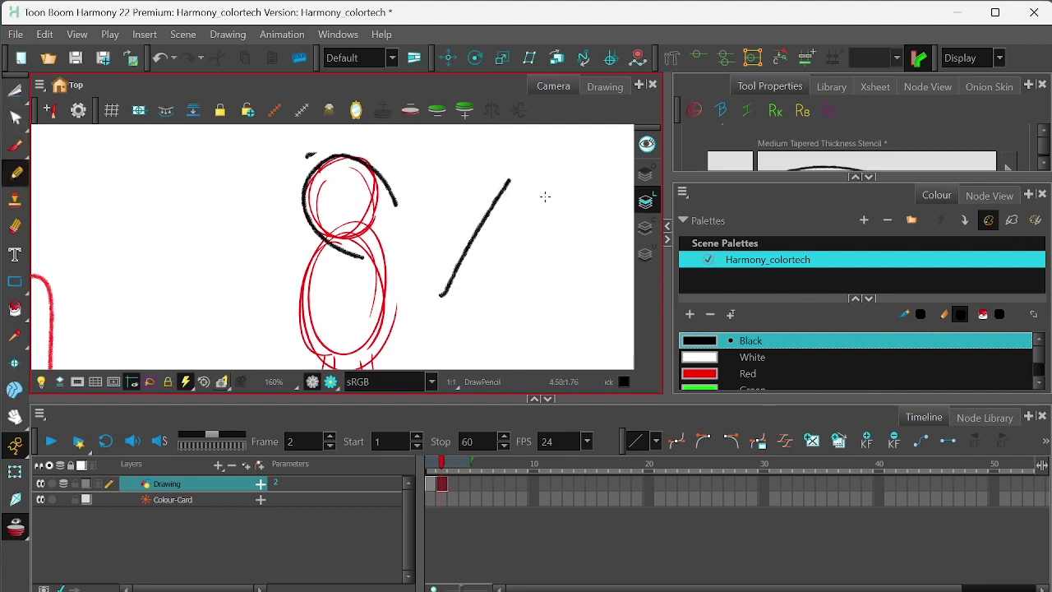
drag(483, 298, 556, 182)
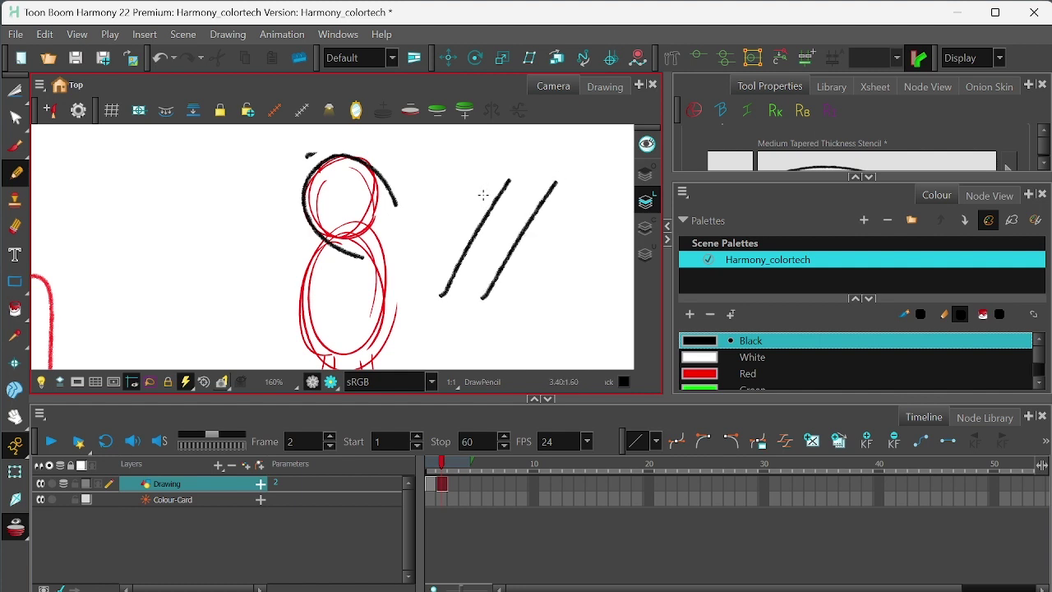
drag(482, 195, 583, 194)
drag(443, 266, 519, 265)
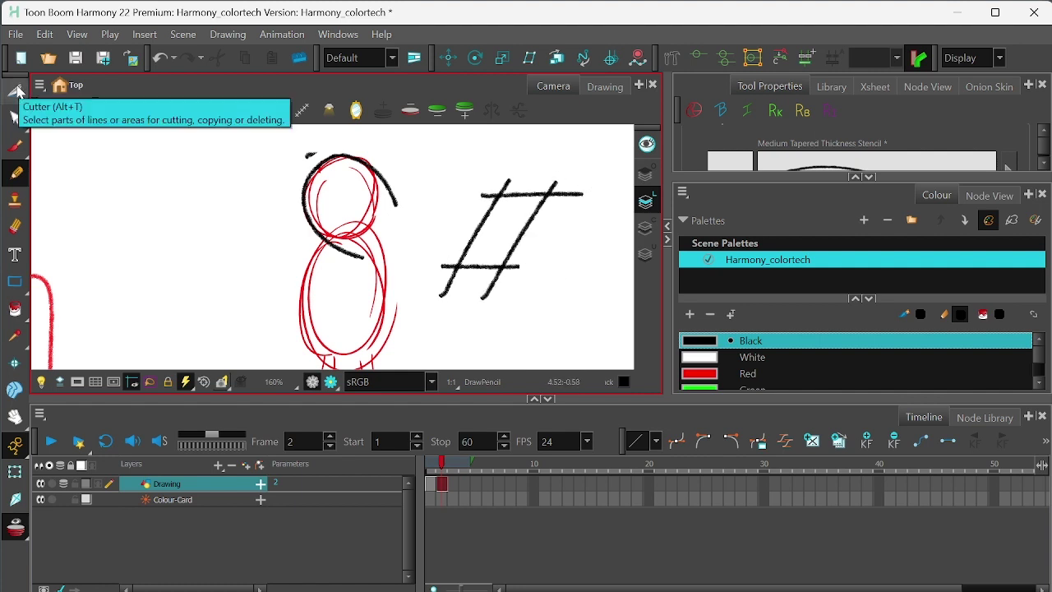
click(17, 91)
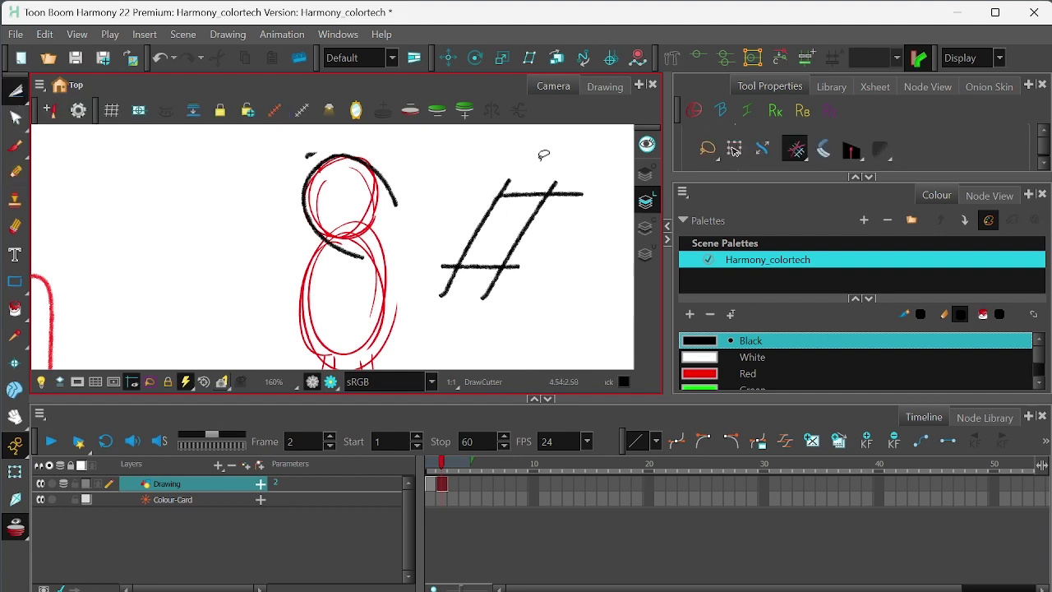
mouse_move(543, 154)
mouse_down()
mouse_move(587, 169)
mouse_move(569, 177)
mouse_move(568, 203)
mouse_up()
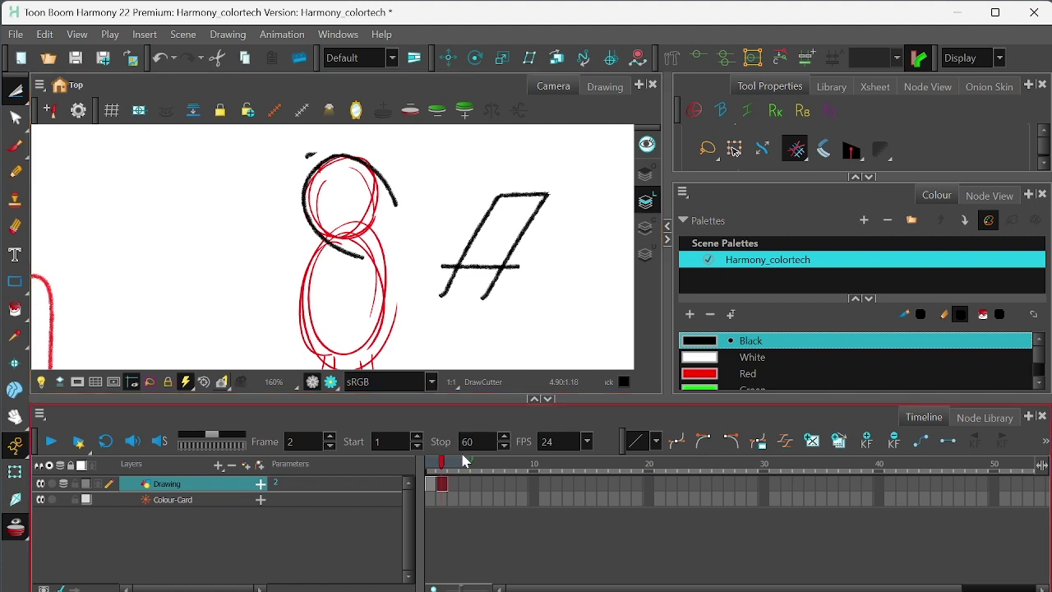
Step: Set the Cutter's tip style to Round and examine the trimmed corners of the hash shape up close
click(869, 177)
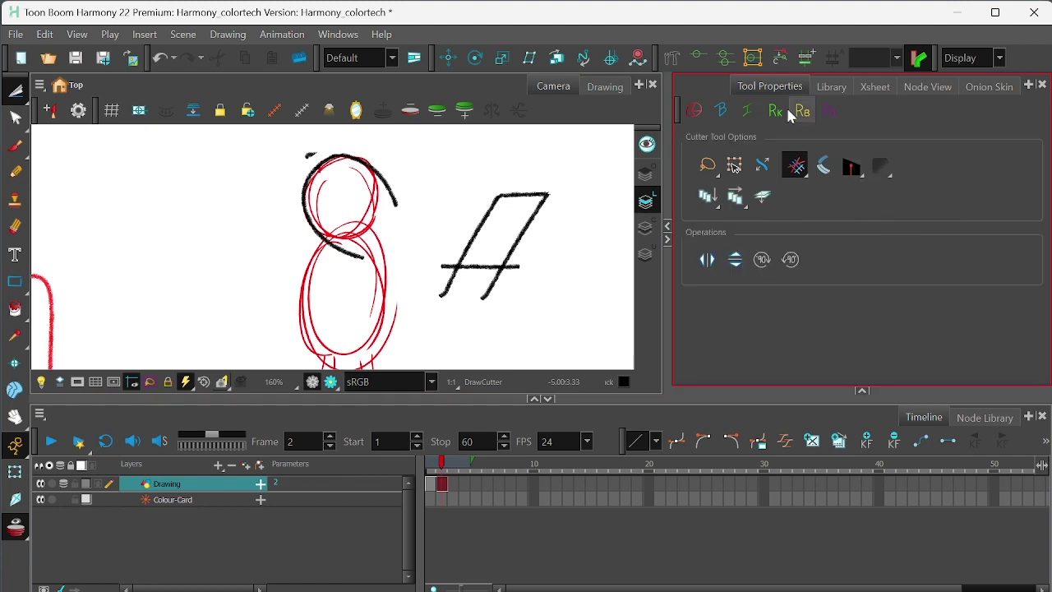
click(854, 168)
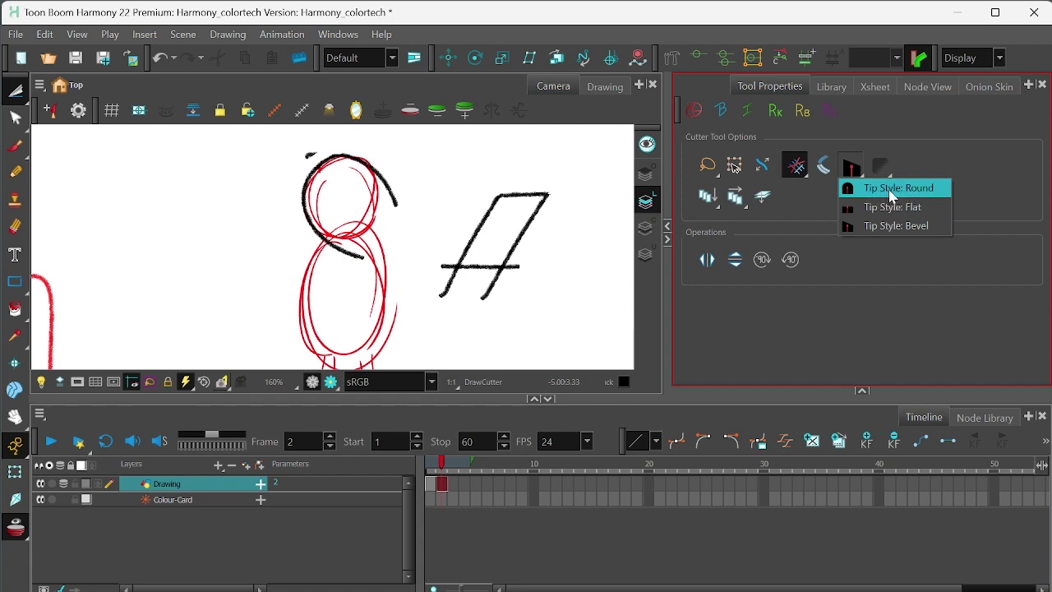
click(885, 188)
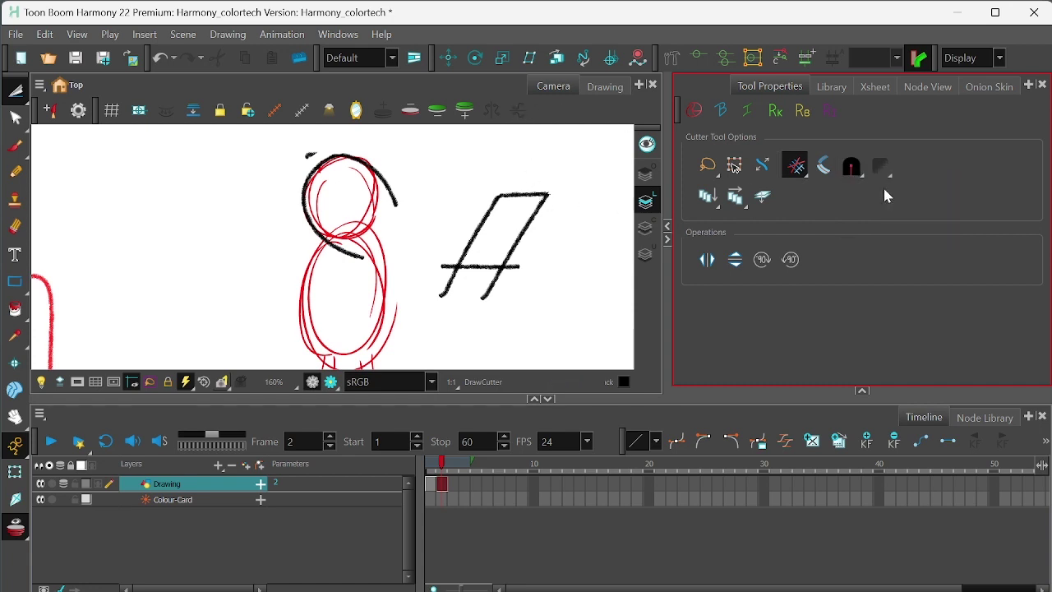
key(2)
key(2)
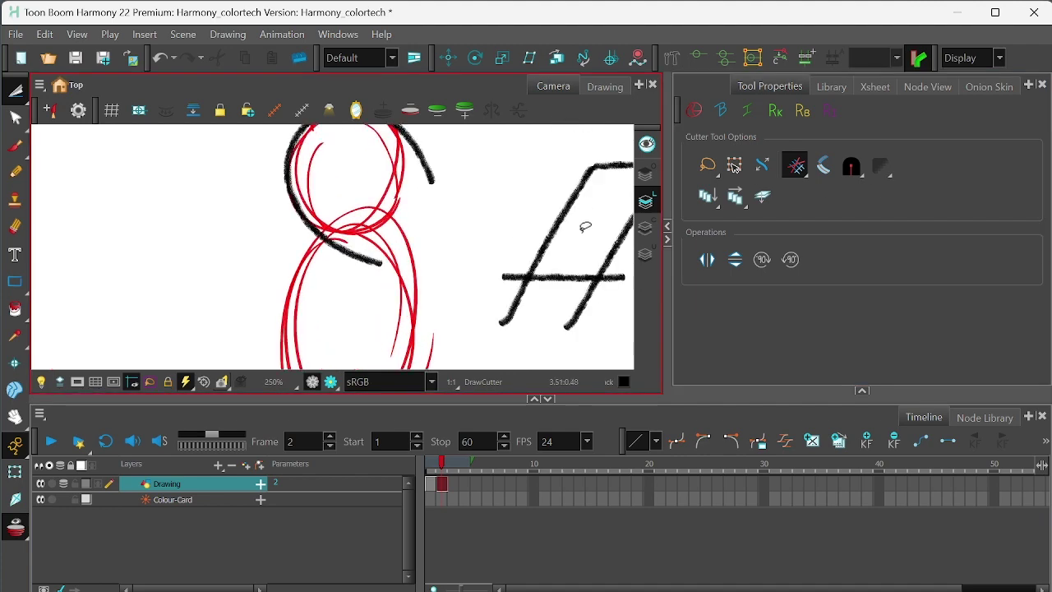
drag(582, 225, 452, 290)
scroll(446, 275, up, 3)
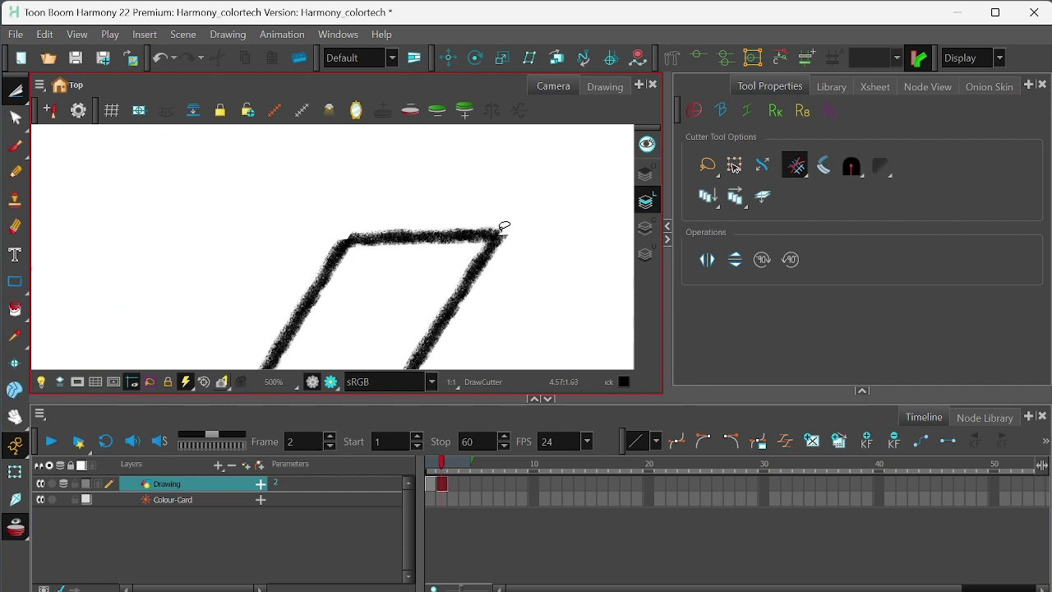
click(855, 177)
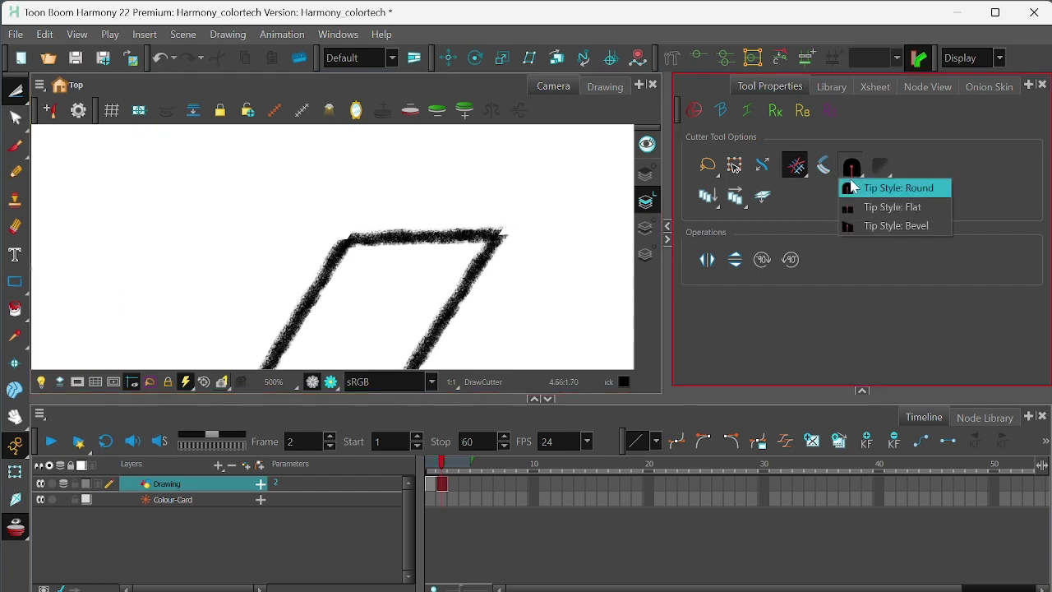
click(885, 138)
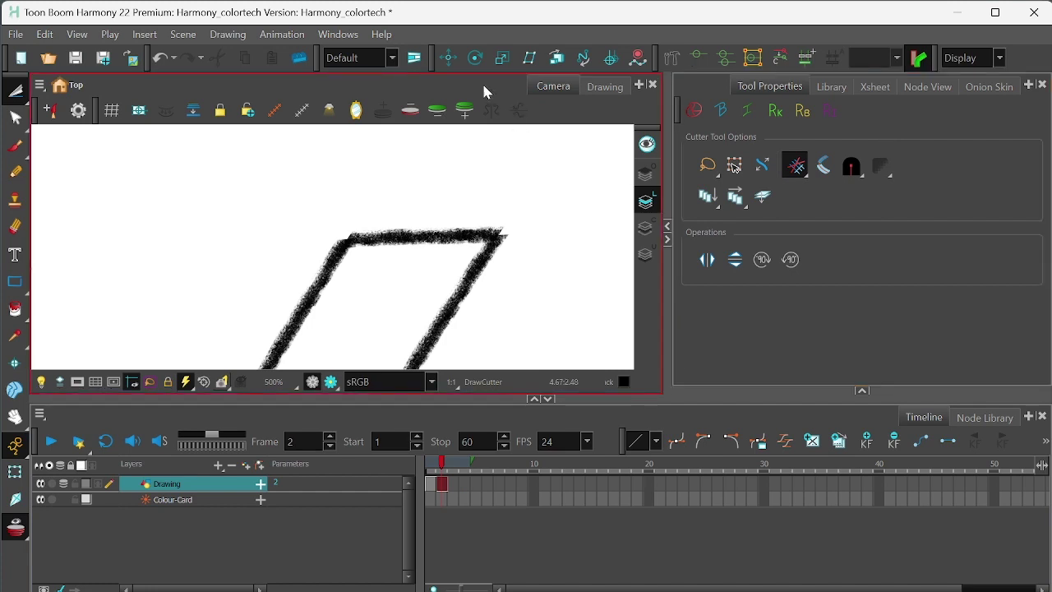
Step: Draw a second hash shape of four crossing black pencil lines next to the trimmed one
click(15, 172)
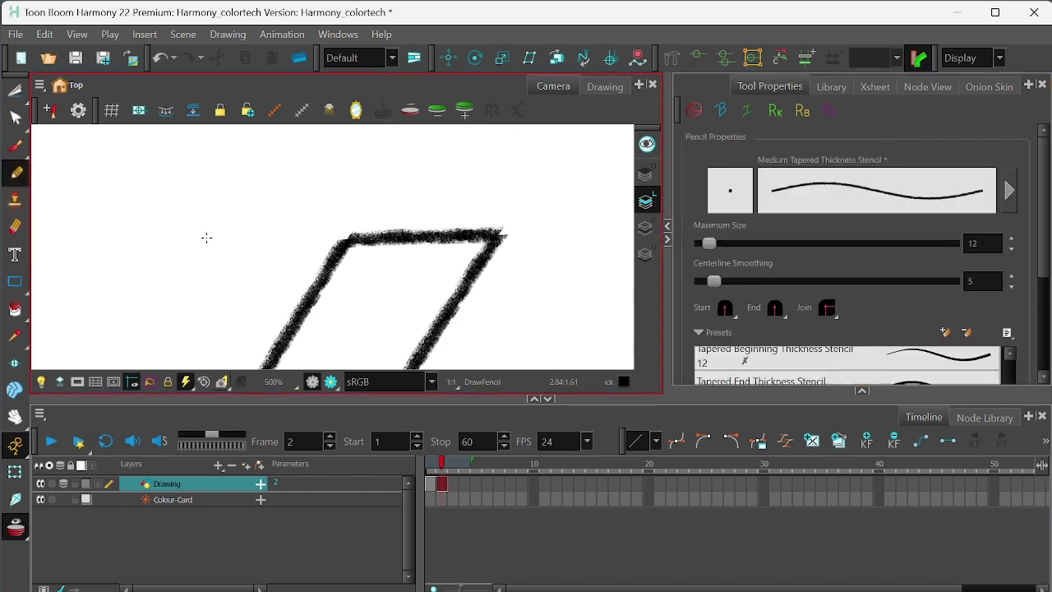
drag(134, 321, 239, 194)
drag(160, 345, 293, 188)
drag(125, 251, 323, 202)
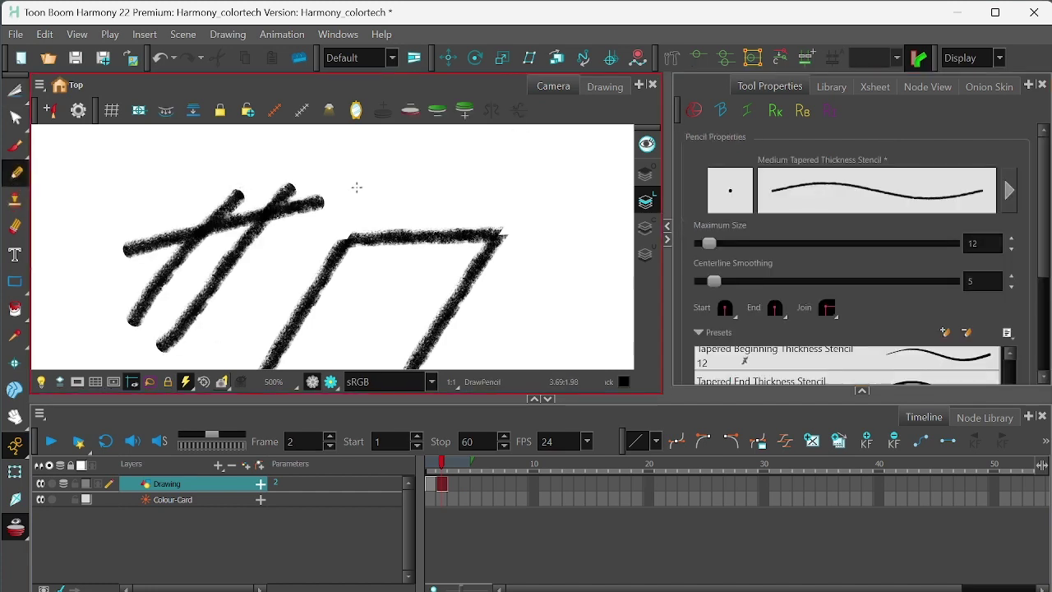
drag(109, 313, 265, 291)
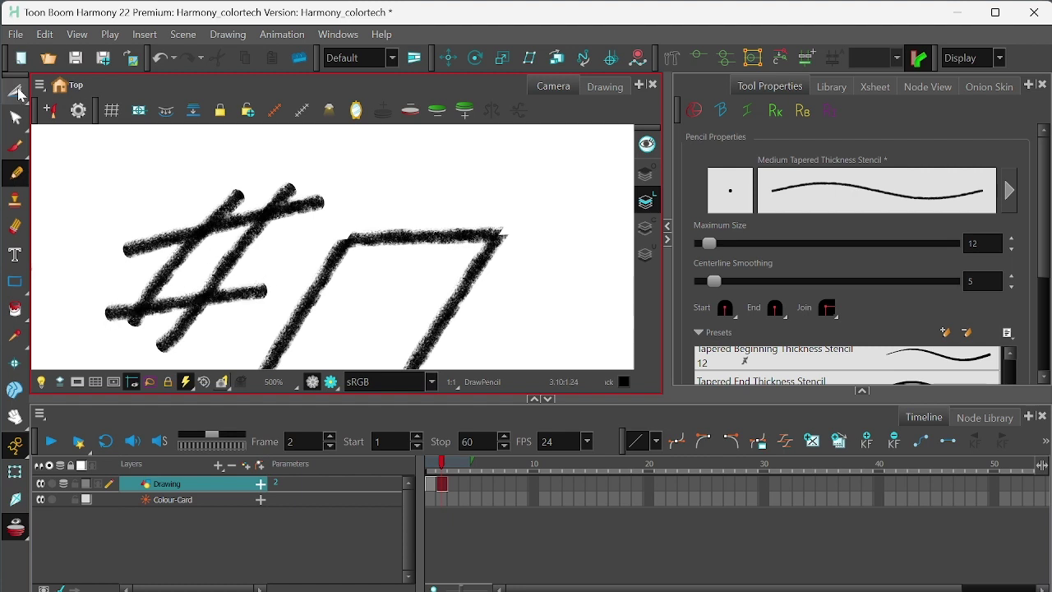
Step: Trim the overhanging line ends of the second hash shape with the Cutter and save the scene
click(14, 90)
drag(168, 236, 163, 251)
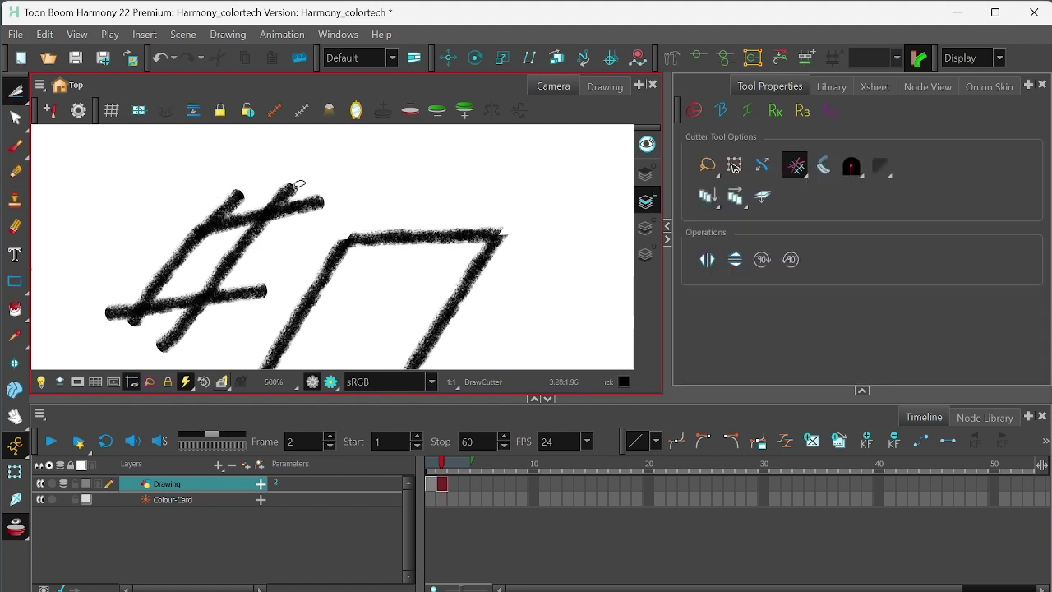
mouse_move(232, 204)
mouse_down()
mouse_move(359, 175)
mouse_move(305, 191)
mouse_move(286, 230)
mouse_move(286, 191)
mouse_move(410, 193)
mouse_move(270, 211)
mouse_move(260, 288)
mouse_move(211, 329)
mouse_move(227, 337)
mouse_move(165, 325)
mouse_up()
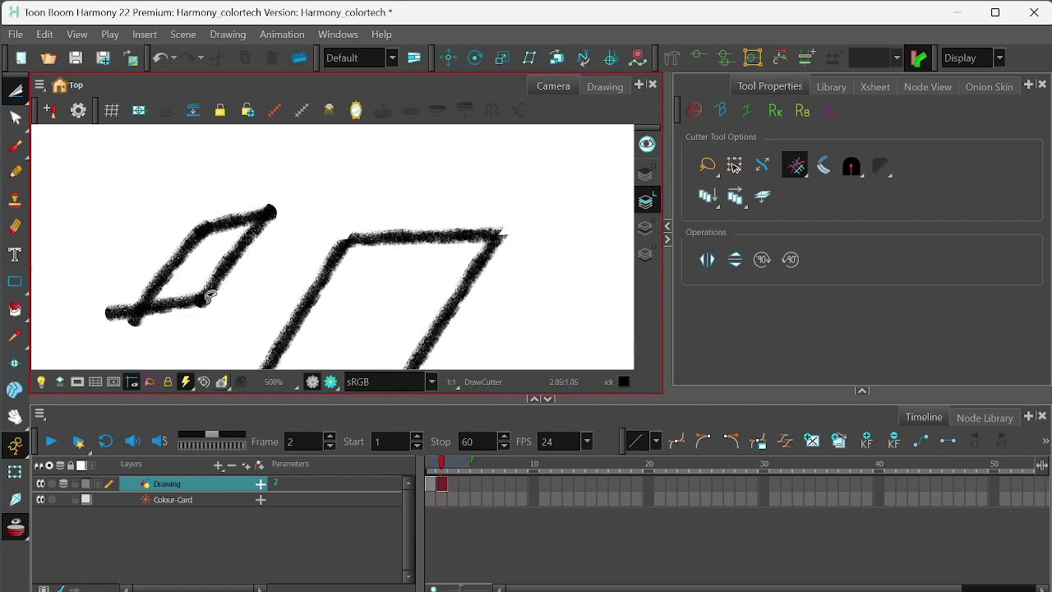
drag(93, 360, 133, 288)
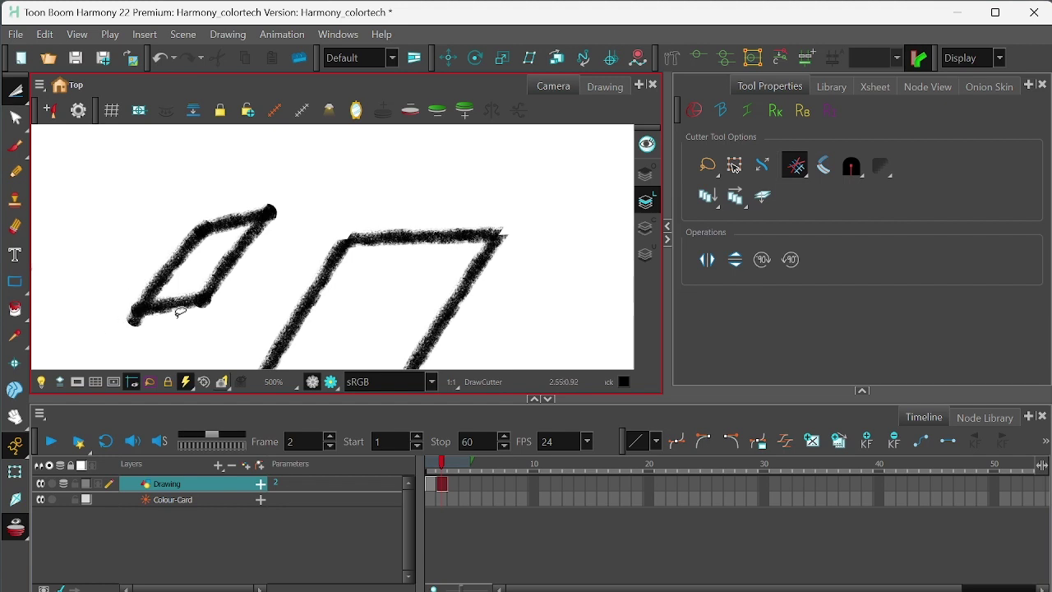
key(ctrl+s)
Step: Try to trim the leftover stub at the lower-left corner of the small four-sided shape with the Cutter
key(2)
scroll(219, 313, up, 2)
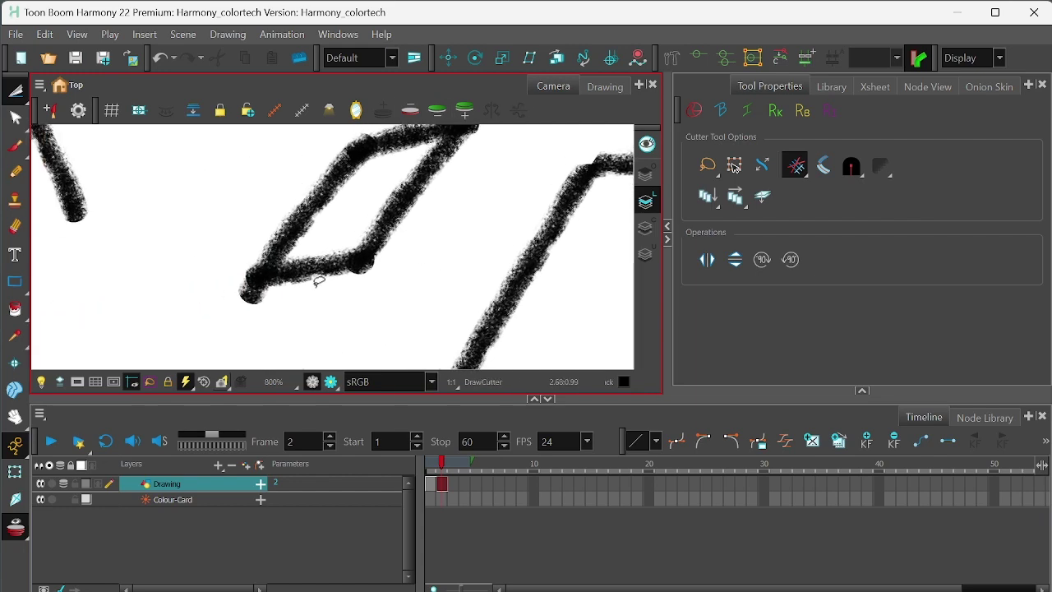
scroll(319, 281, up, 4)
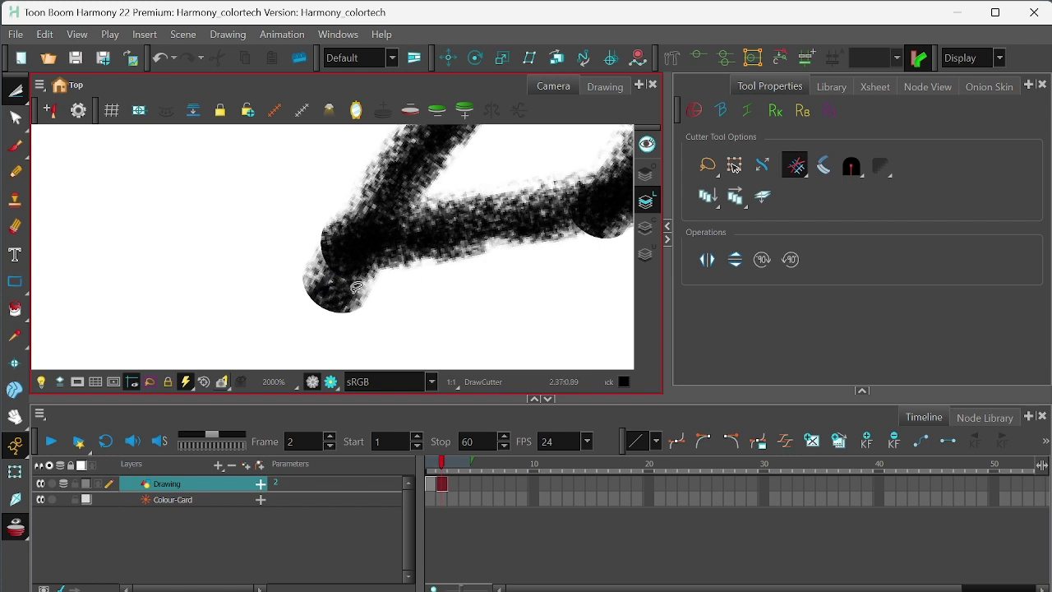
key(alt+q)
click(342, 222)
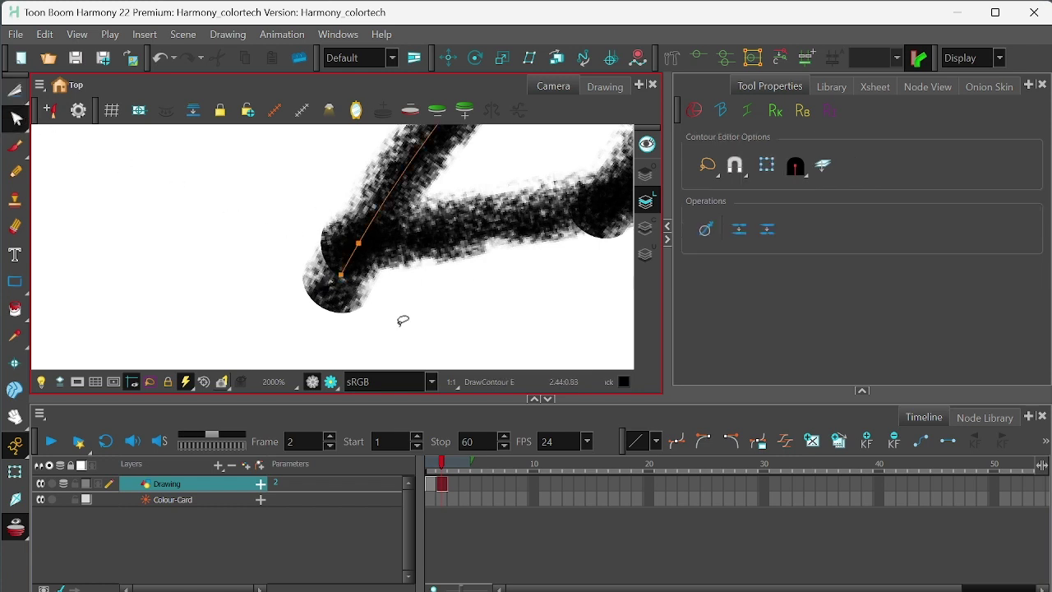
key(alt+t)
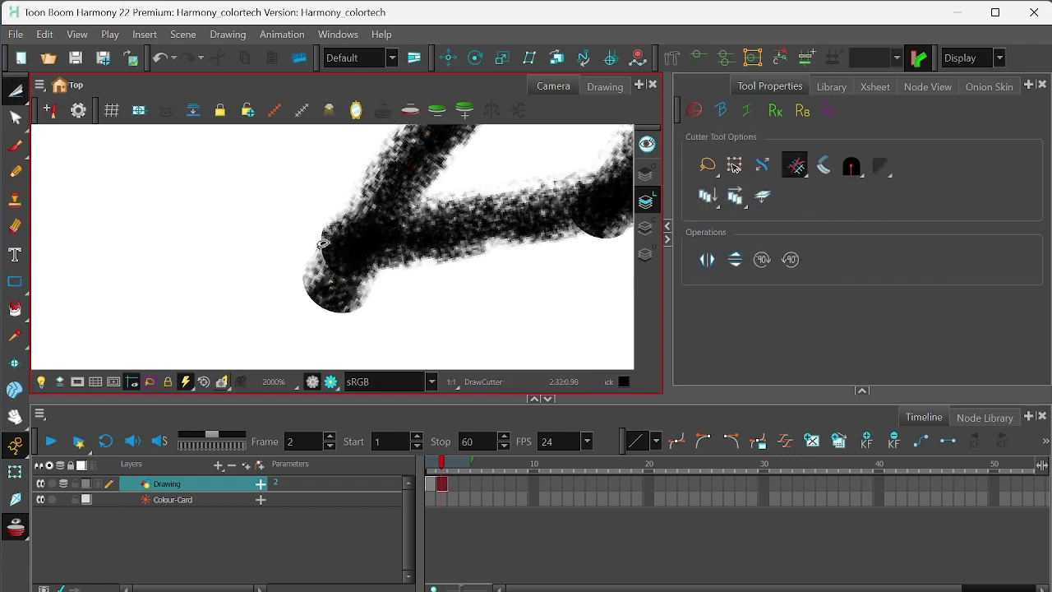
drag(322, 243, 403, 282)
key(ctrl+z)
Step: Pull the stub's end point in toward the lower-left corner and adjust its curve handle with the Contour Editor
key(alt+q)
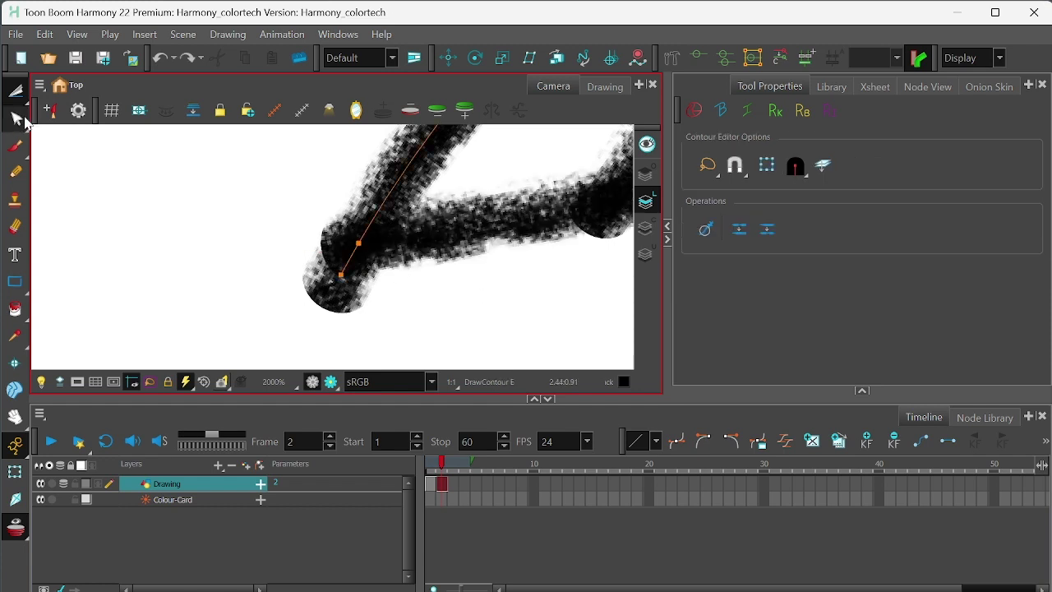
drag(340, 274, 354, 254)
click(355, 256)
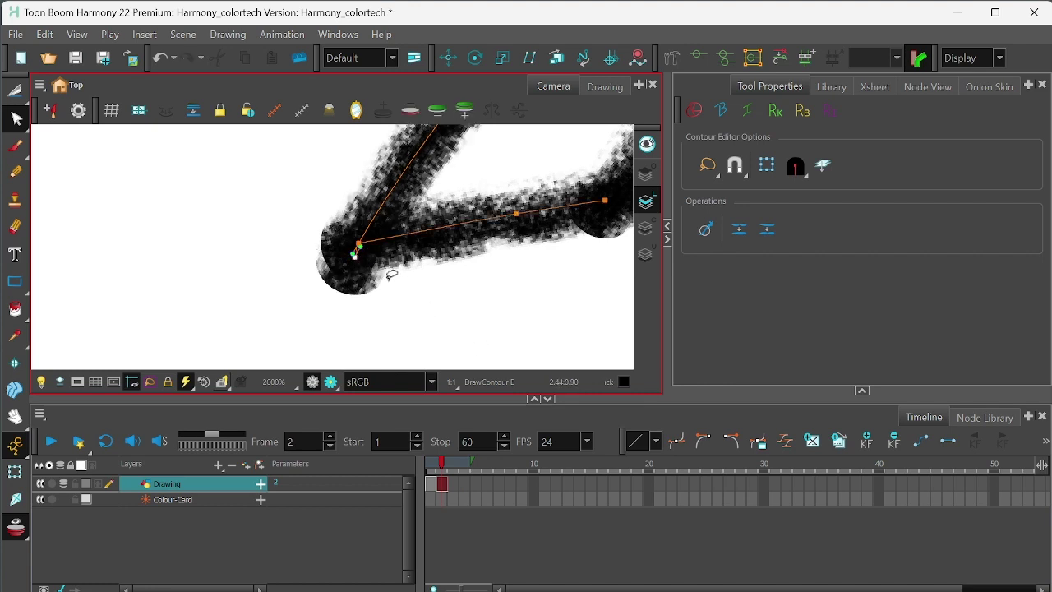
drag(358, 247, 384, 250)
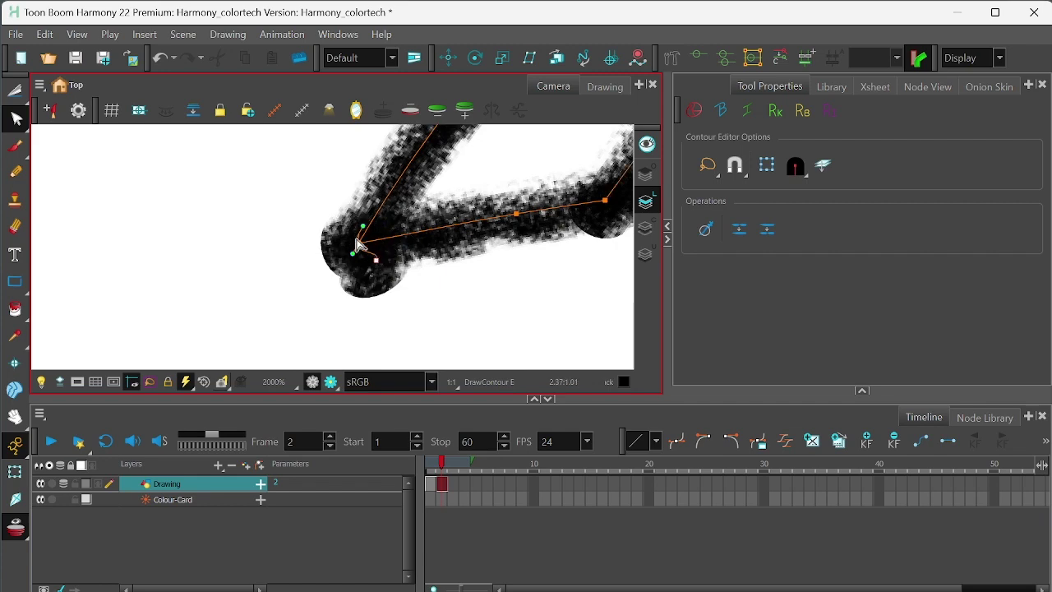
scroll(521, 294, down, 5)
scroll(521, 296, up, 2)
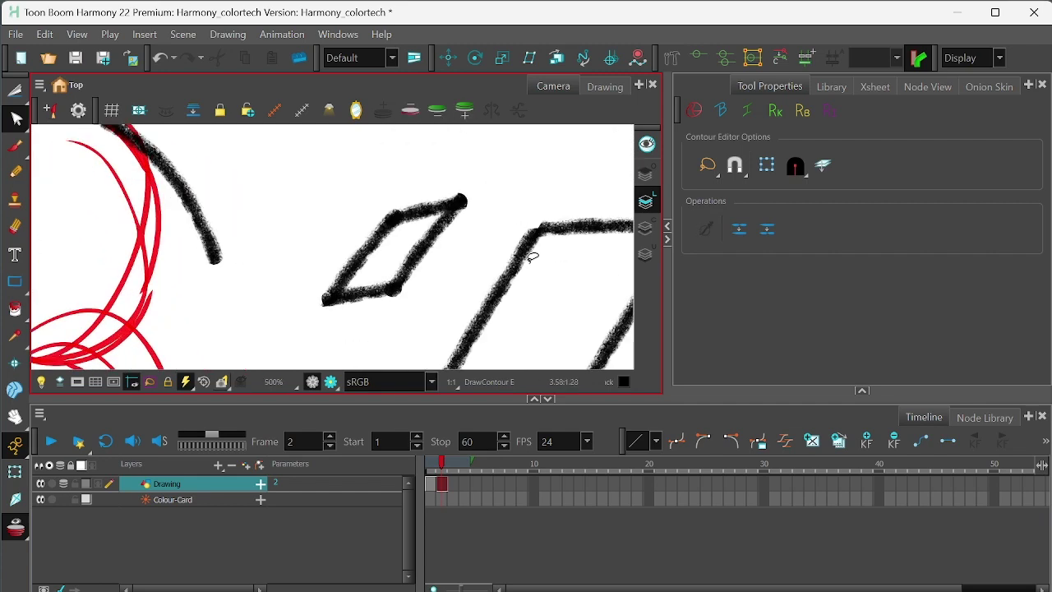
Step: Try to erase the rough edge at the shape's lower-left corner with the Small Eraser
click(16, 228)
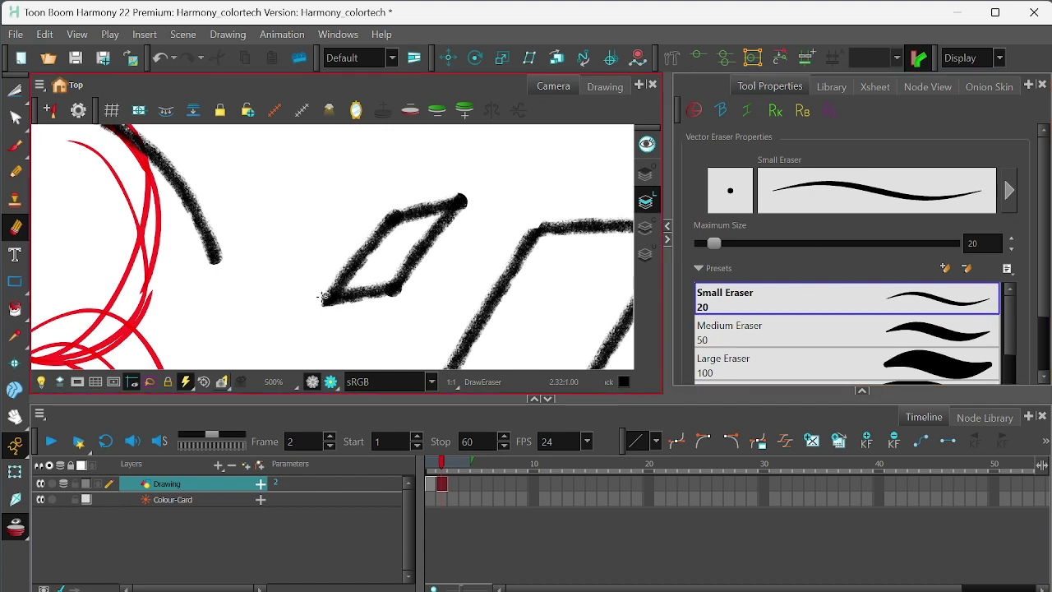
drag(322, 298, 356, 259)
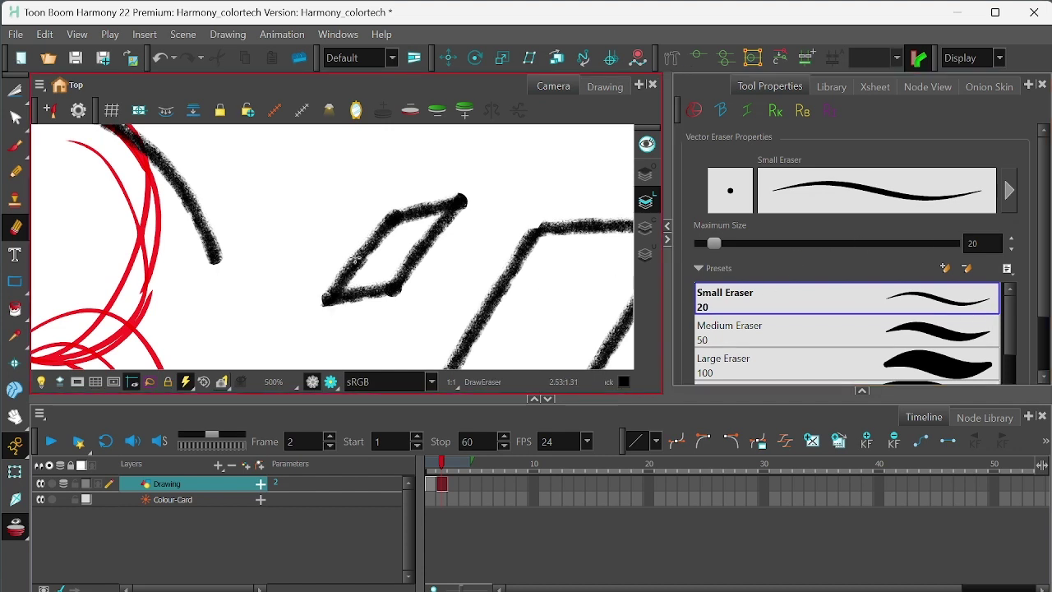
key(ctrl+z)
key(ctrl+z)
key(ctrl+shift+z)
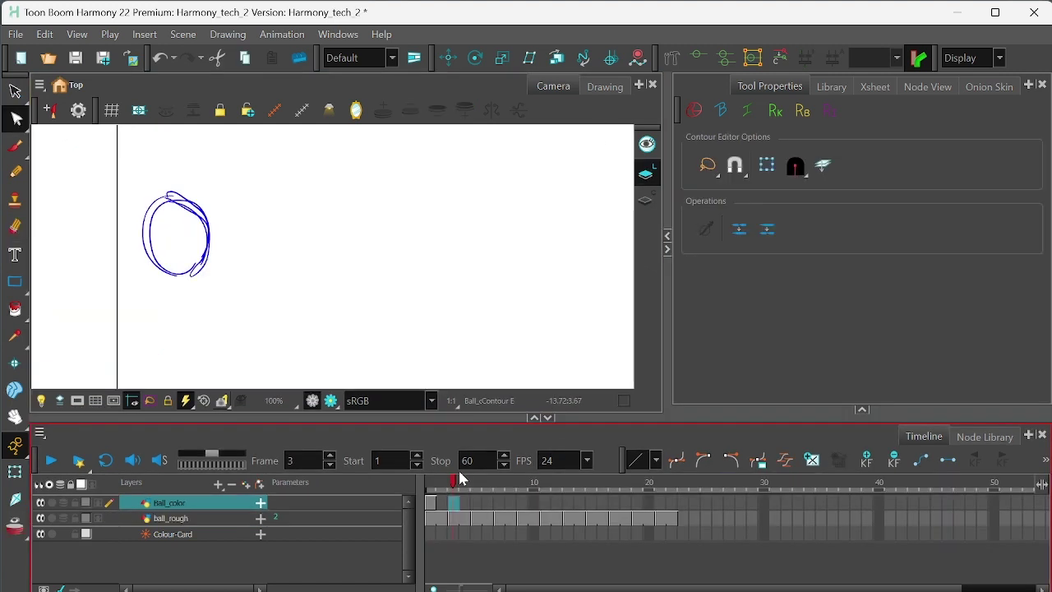
Step: Show the onion skin and trace the rough ball on frame 3 of the Ball_color layer with the Charcoal pencil
key(alt+slash)
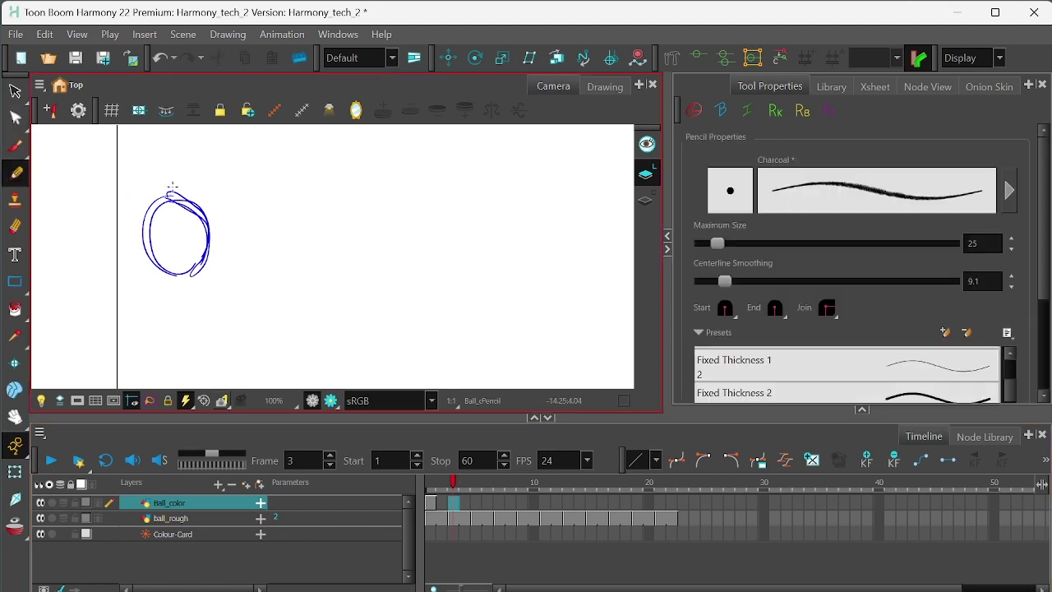
click(15, 527)
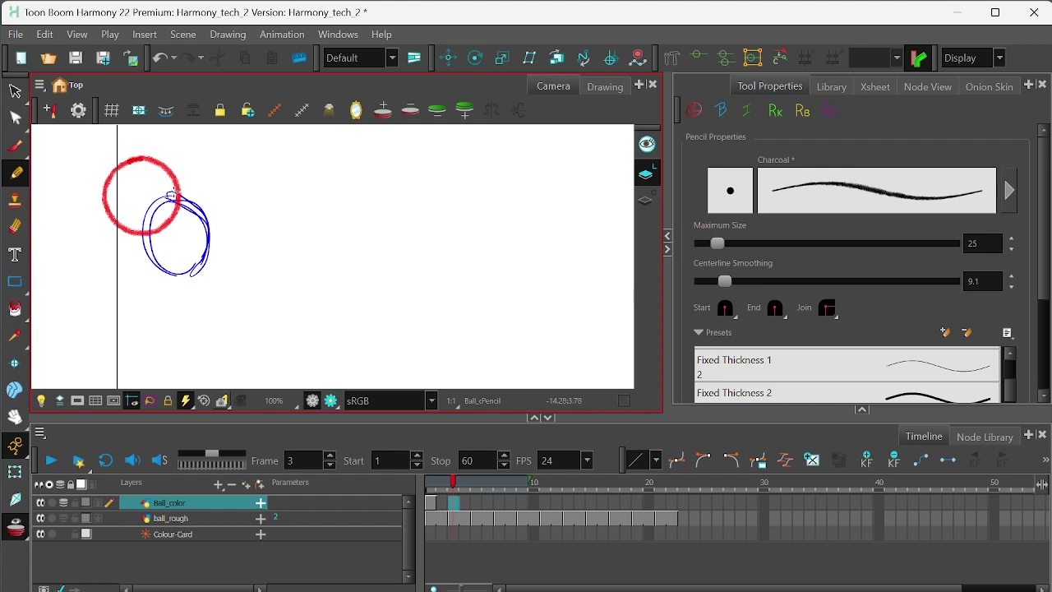
mouse_move(174, 193)
mouse_down()
mouse_move(144, 223)
mouse_move(146, 244)
mouse_move(160, 264)
mouse_move(189, 269)
mouse_up()
mouse_move(169, 192)
mouse_down()
mouse_move(205, 220)
mouse_move(205, 254)
mouse_move(190, 271)
mouse_up()
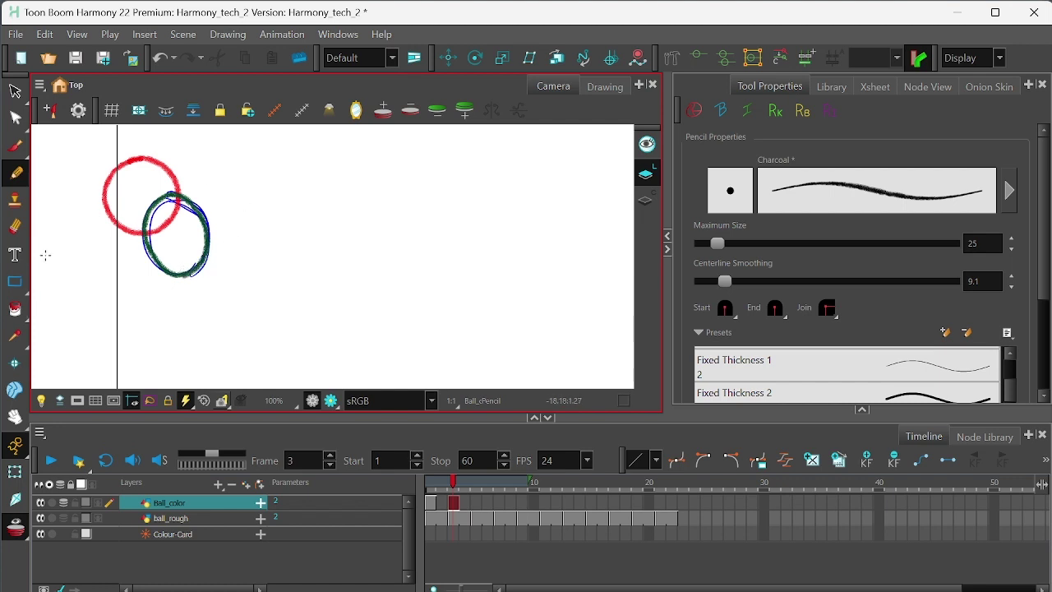
Step: Compare how the traced ball and its rough appear in the Camera view and the Drawing view on frame 3
click(605, 87)
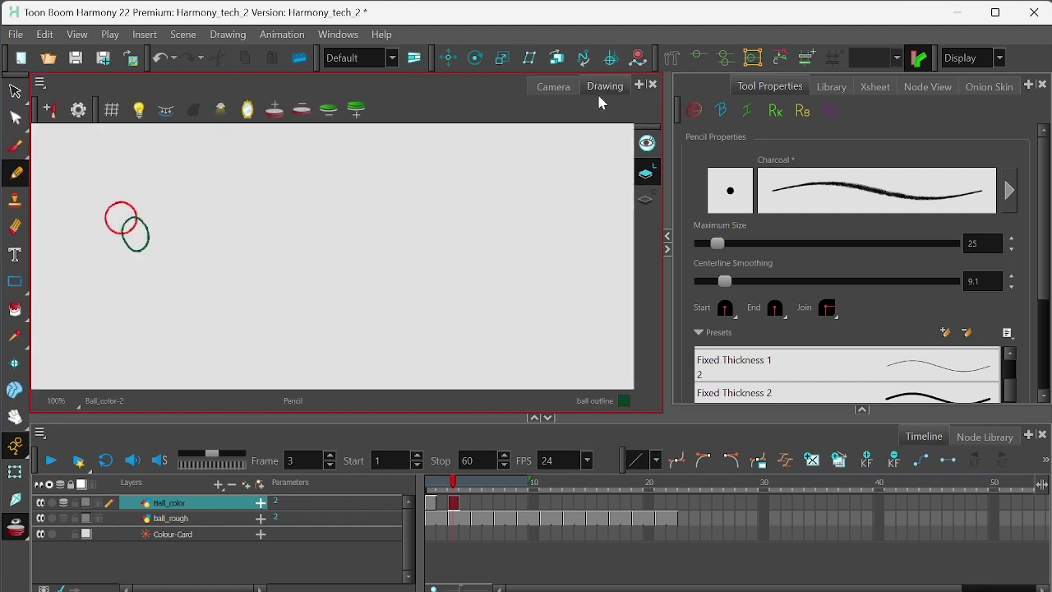
click(551, 87)
click(612, 88)
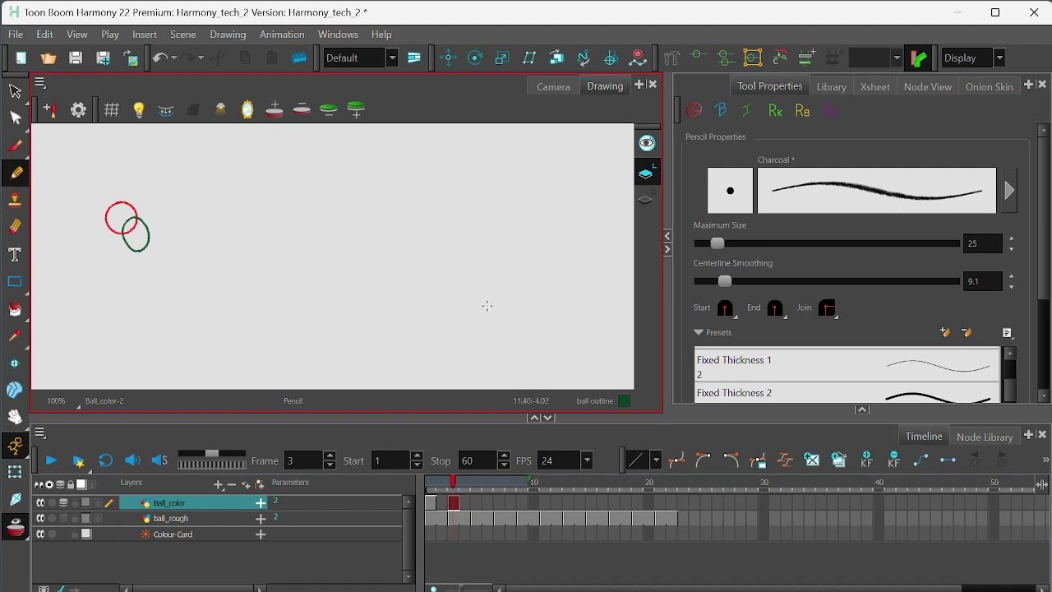
click(455, 490)
mouse_move(454, 490)
mouse_down()
mouse_move(425, 493)
mouse_move(453, 498)
mouse_up()
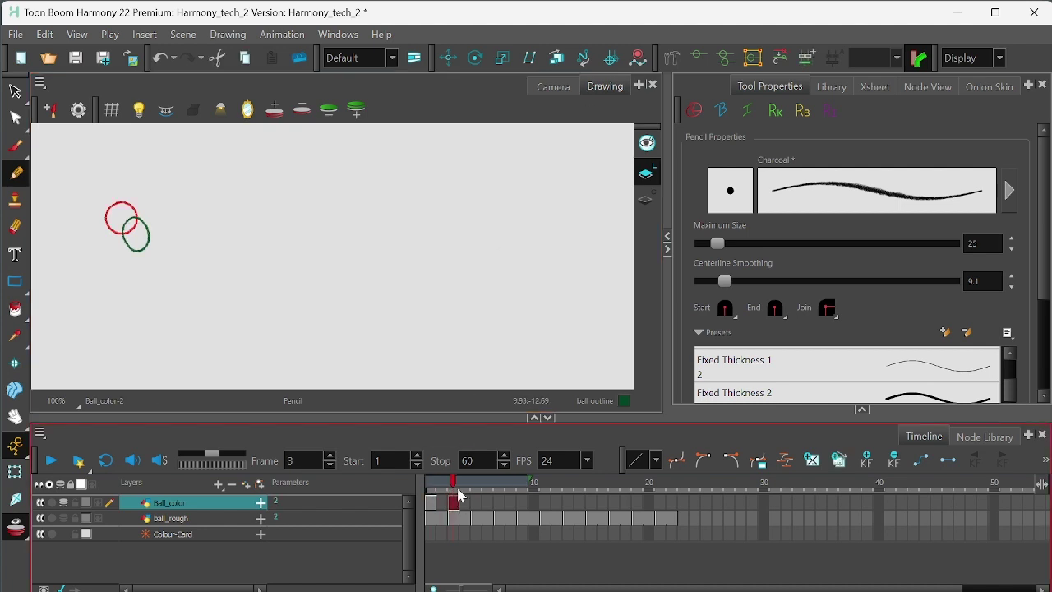
click(561, 95)
click(558, 89)
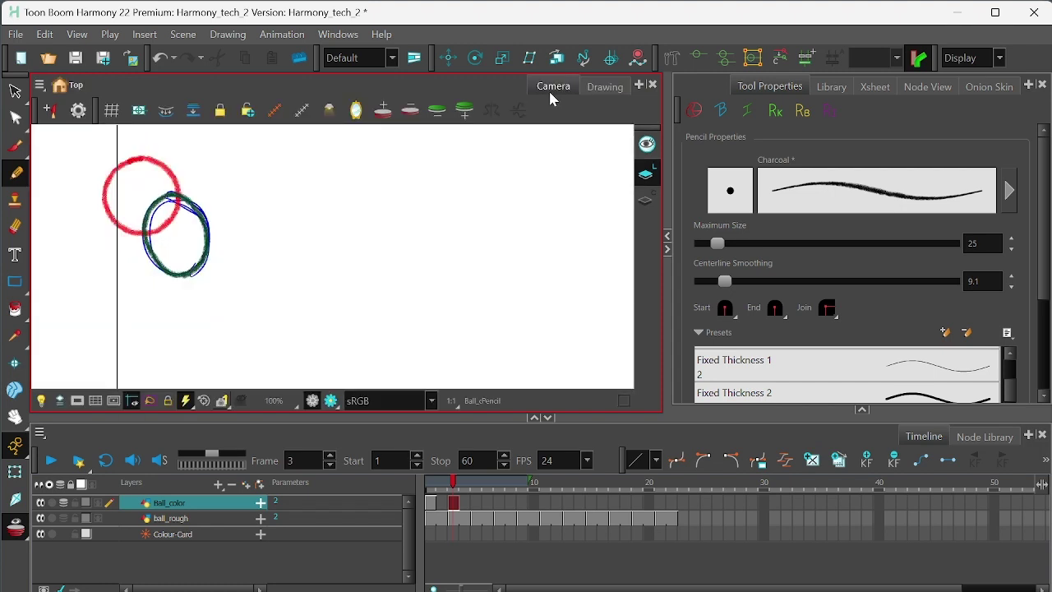
click(607, 95)
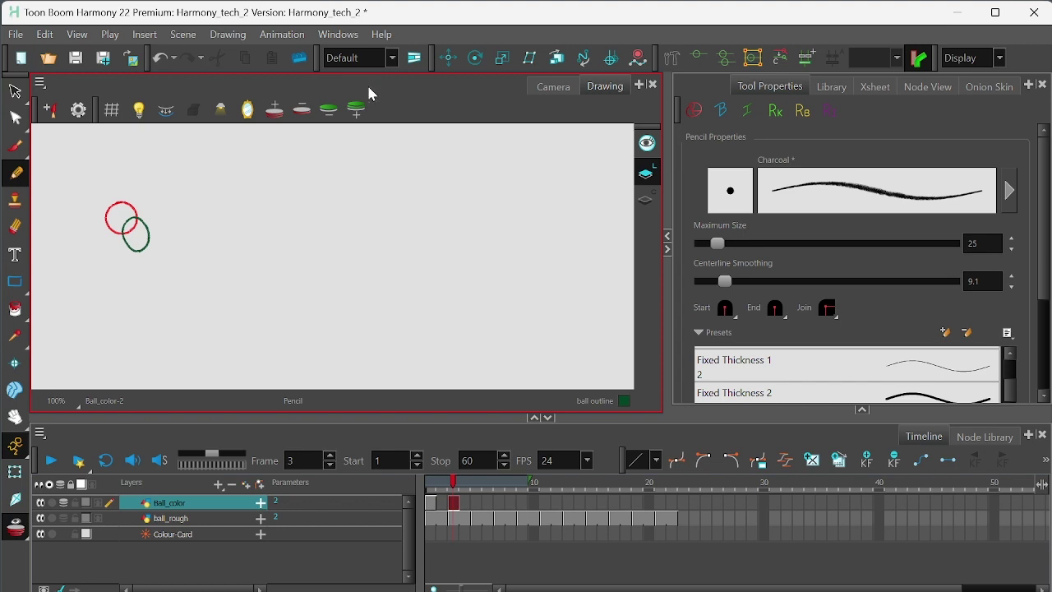
Step: Toggle the light table in the Drawing view to compare the ball with and without its rough layer
click(141, 113)
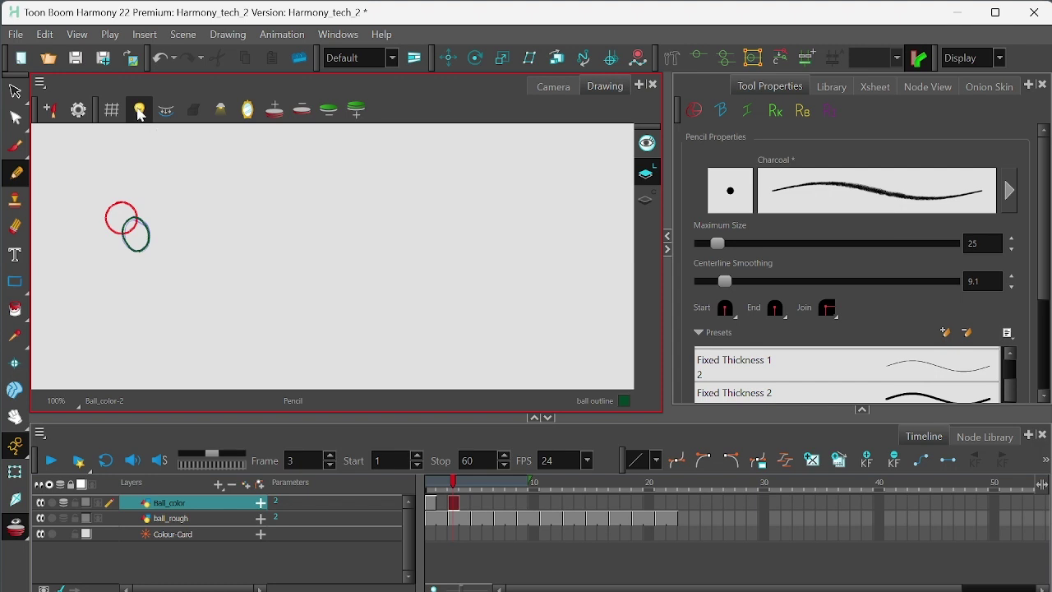
click(141, 113)
click(142, 112)
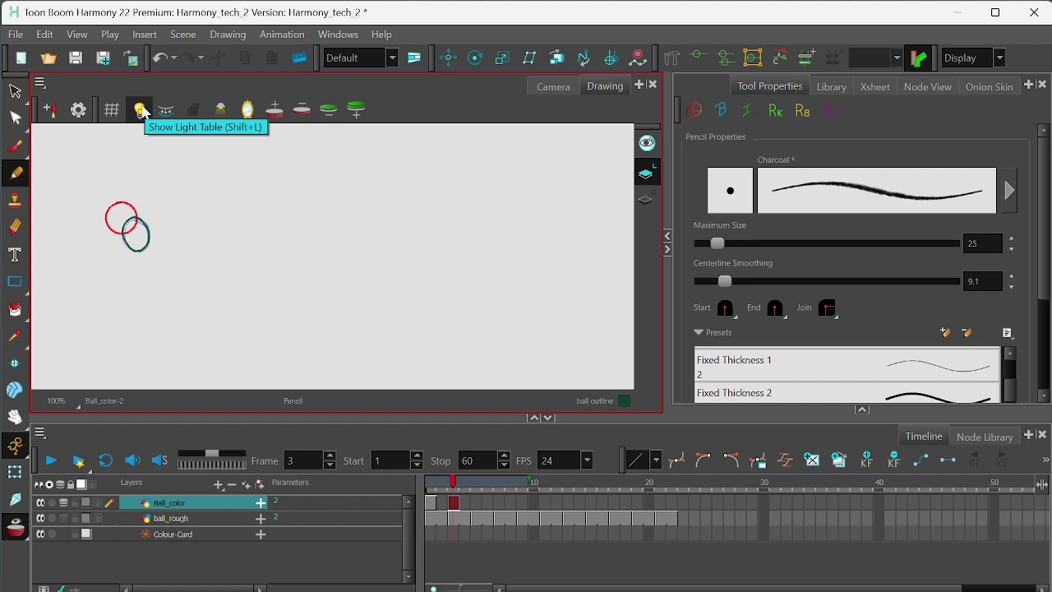
click(140, 113)
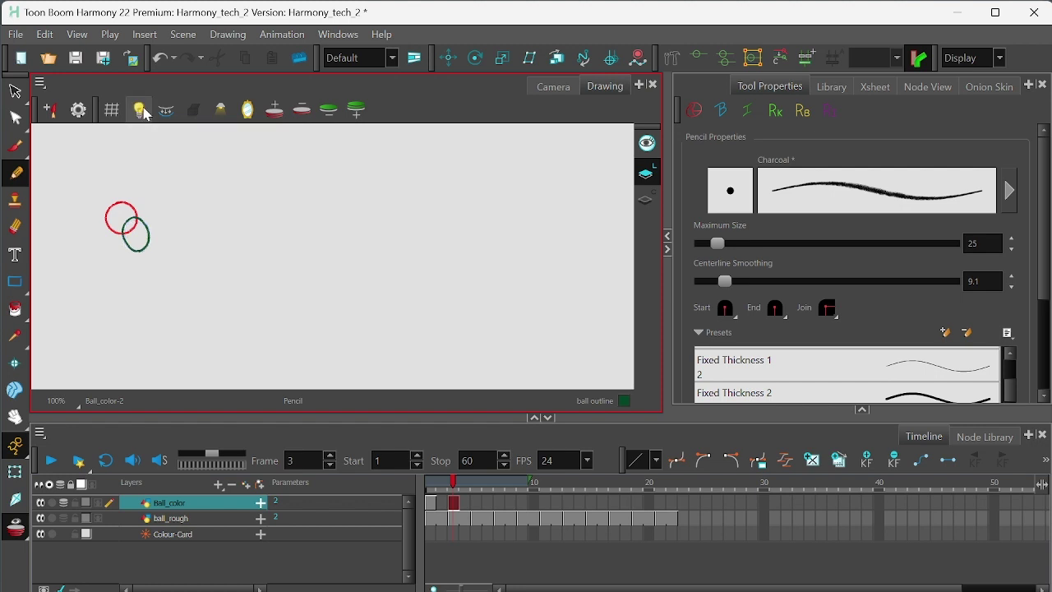
click(141, 113)
click(141, 113)
click(141, 114)
click(141, 112)
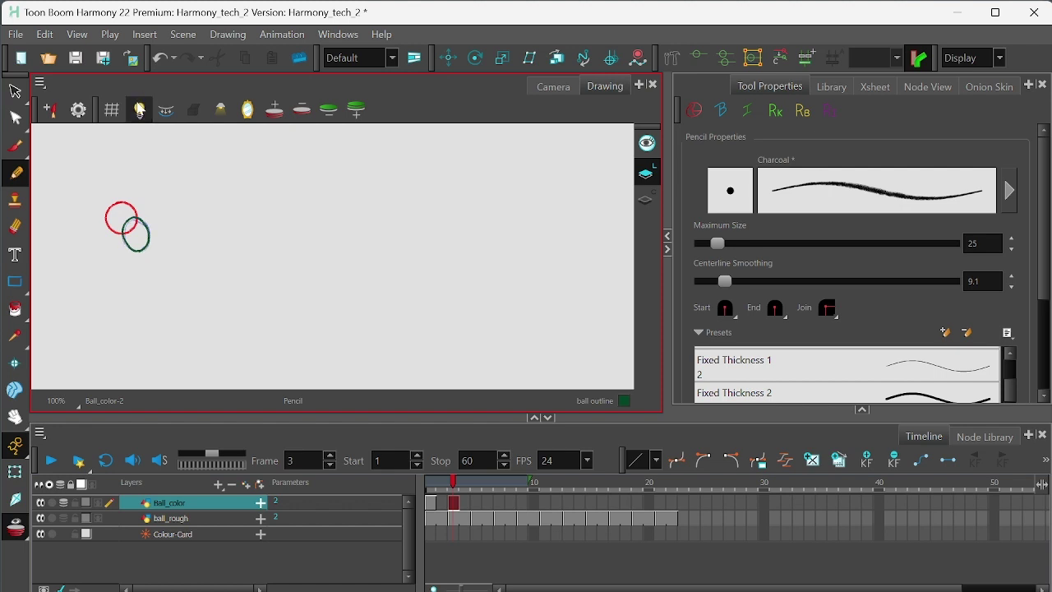
click(142, 112)
click(144, 117)
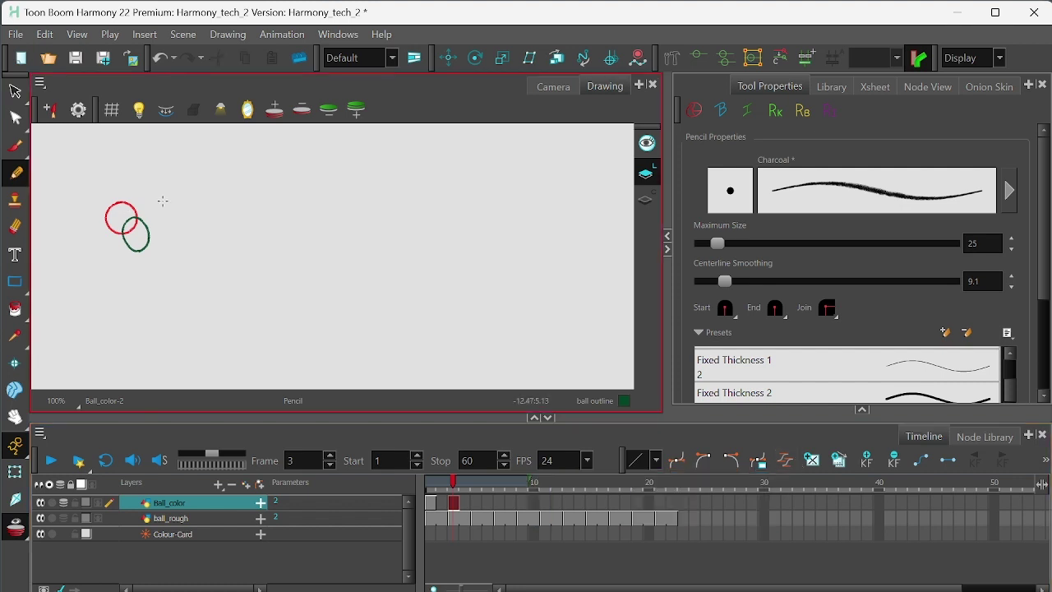
Step: Save the scene and turn on the light table at frame 5 of the Ball_color layer
key(alt+q)
click(150, 246)
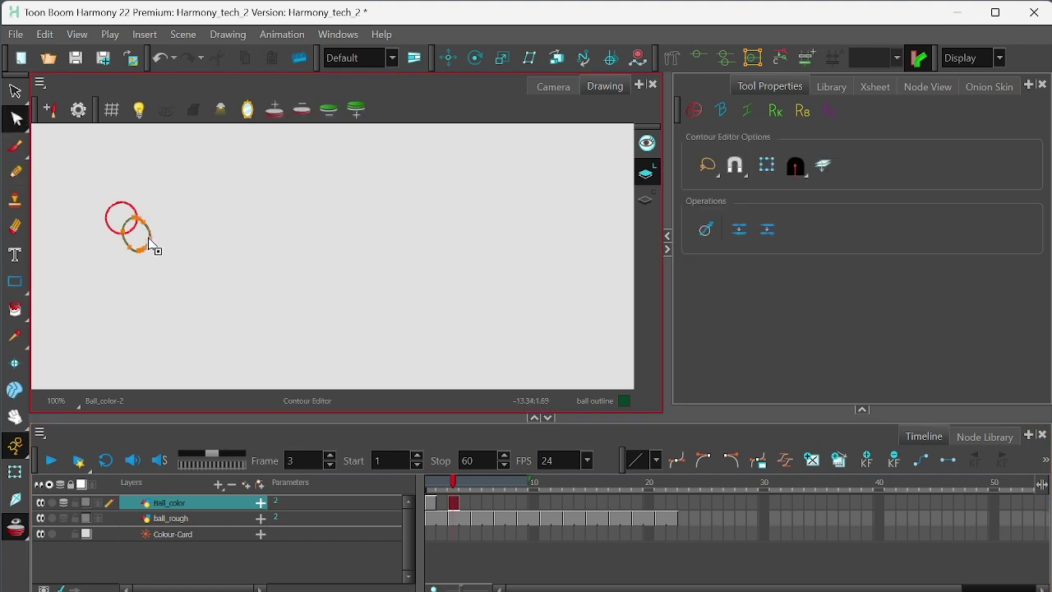
click(466, 502)
click(479, 505)
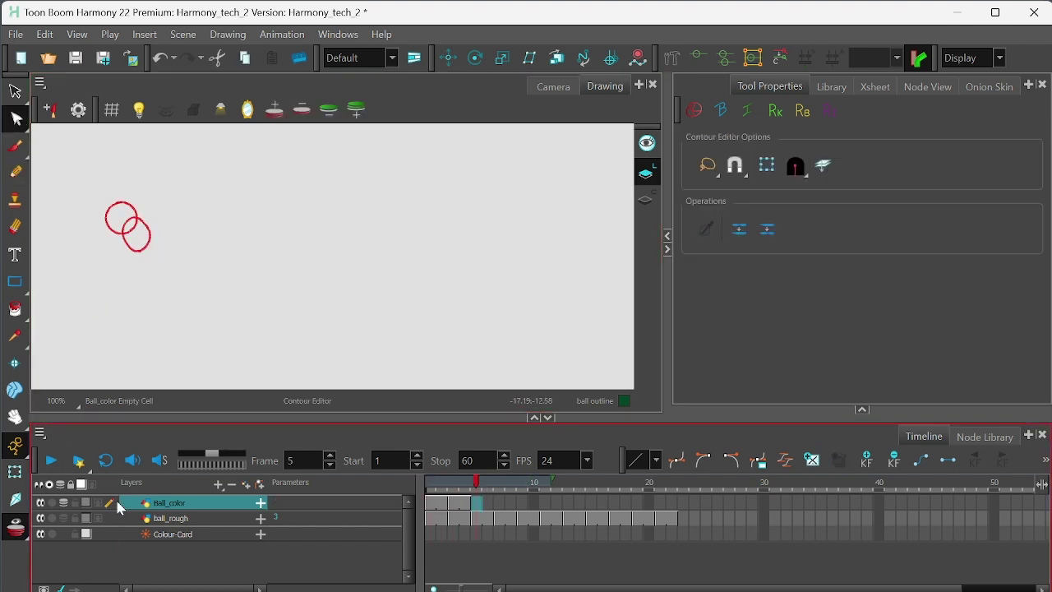
key(ctrl+s)
key(alt+o)
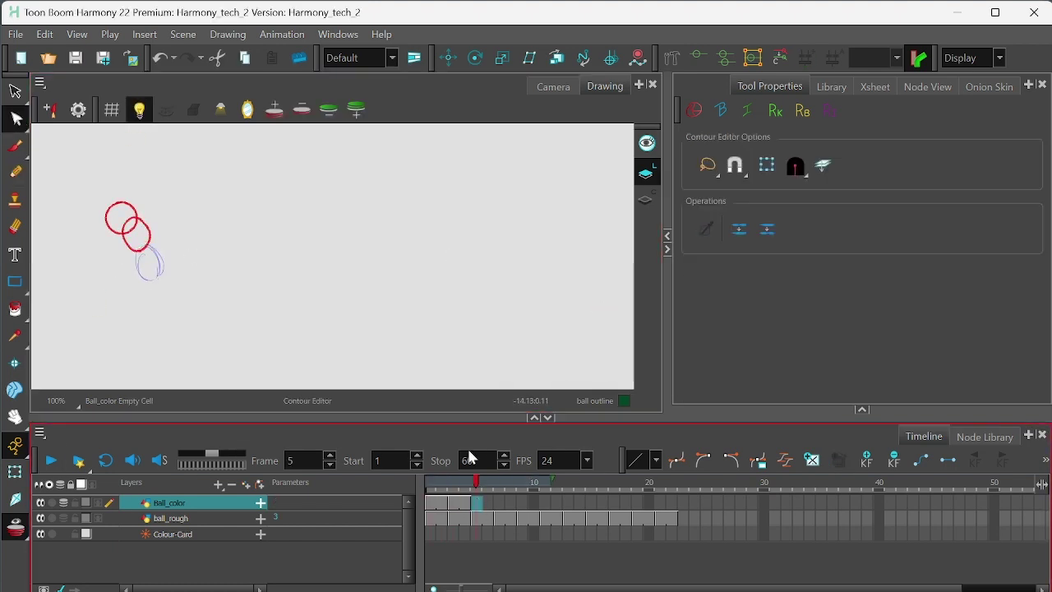
Step: Trace the rough ball on frames 5, 7 and 9 of the Ball_color layer with the Charcoal pencil
key(alt+/)
mouse_move(142, 246)
mouse_down()
mouse_move(151, 280)
mouse_move(159, 255)
mouse_move(149, 303)
mouse_move(171, 317)
mouse_move(163, 291)
mouse_move(162, 342)
mouse_move(164, 310)
mouse_up()
click(498, 502)
click(523, 503)
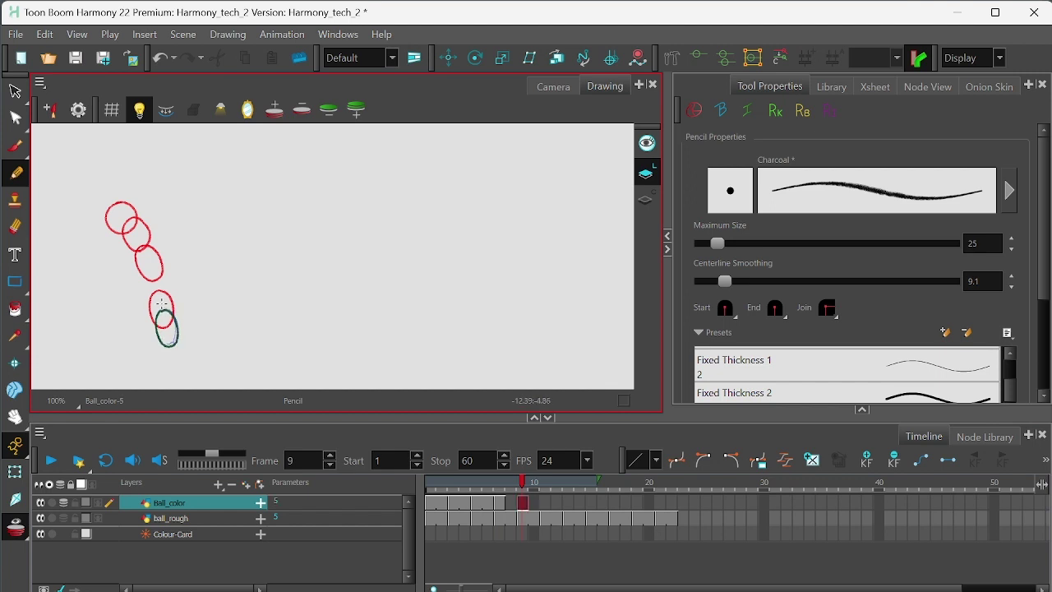
Step: Try to trace the squashed rough ball on frame 11 of the Ball_color layer with the Charcoal pencil
click(533, 484)
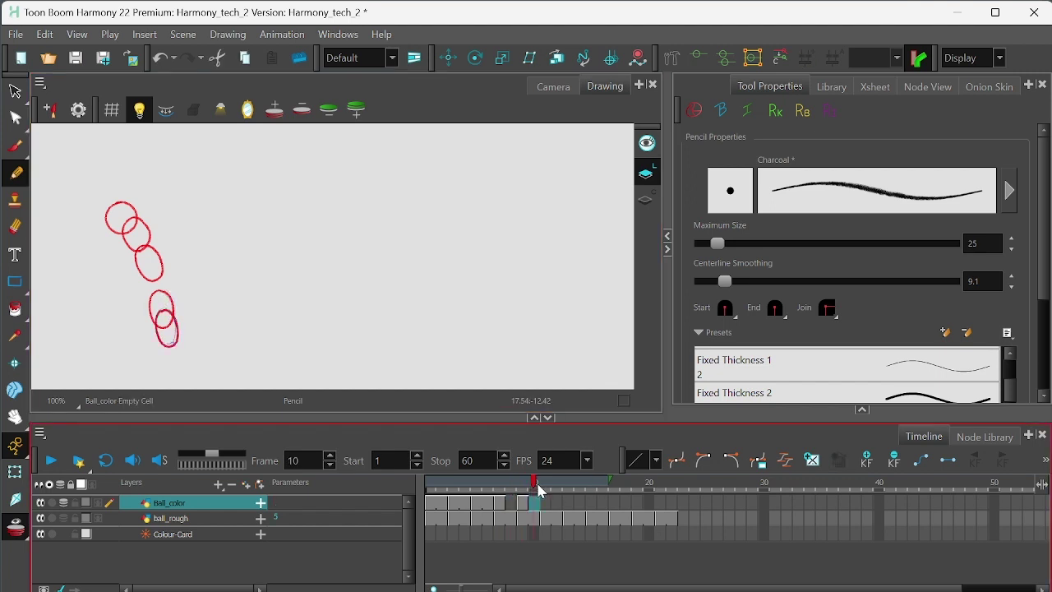
click(542, 482)
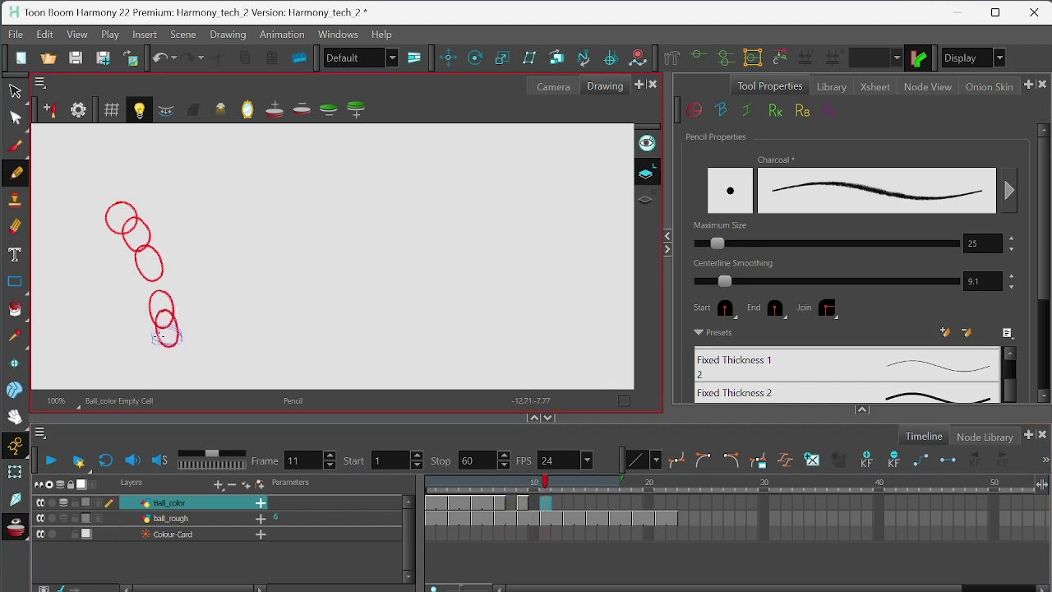
mouse_move(154, 345)
mouse_down()
mouse_move(173, 346)
mouse_move(181, 329)
mouse_move(161, 324)
mouse_move(153, 344)
mouse_up()
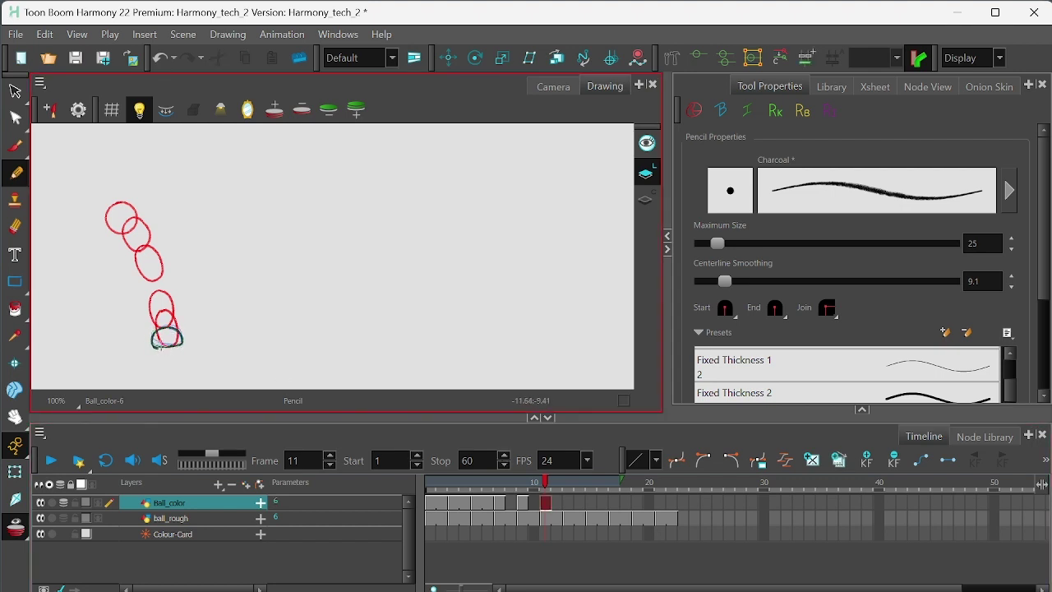
key(ctrl+z)
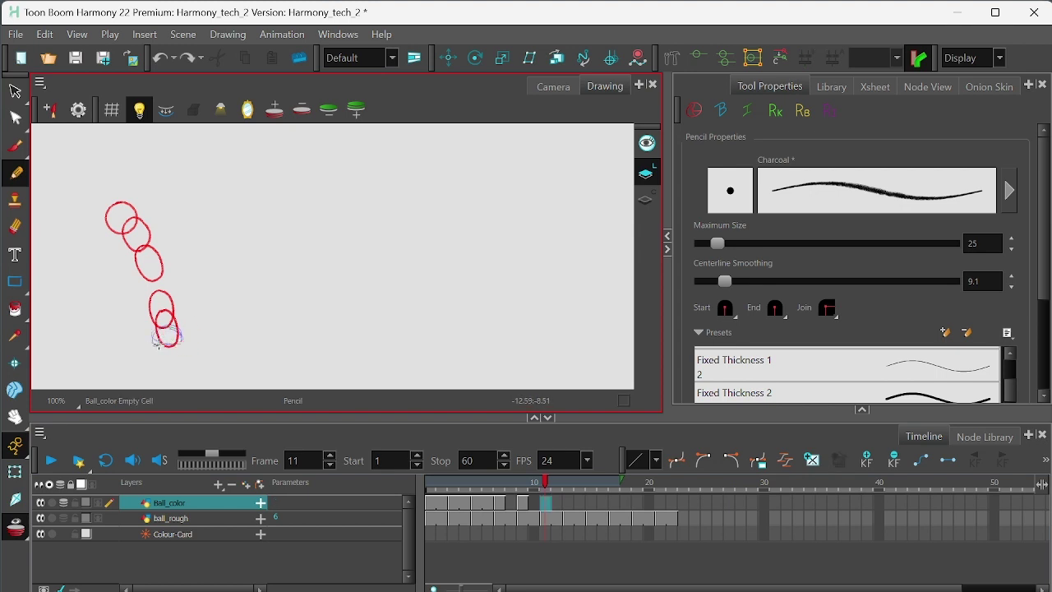
Step: Finish tracing the squashed ball on frame 11 of the Ball_color layer and check the rough ball on the following frames
mouse_move(176, 344)
mouse_down()
mouse_move(183, 334)
mouse_move(163, 326)
mouse_move(151, 332)
mouse_move(159, 347)
mouse_up()
click(566, 505)
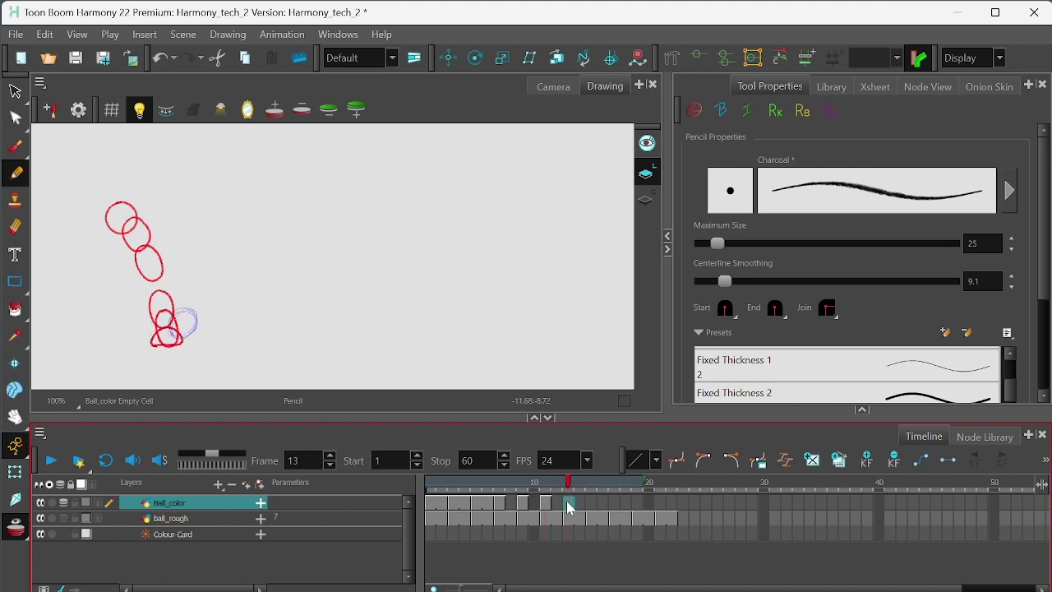
click(546, 503)
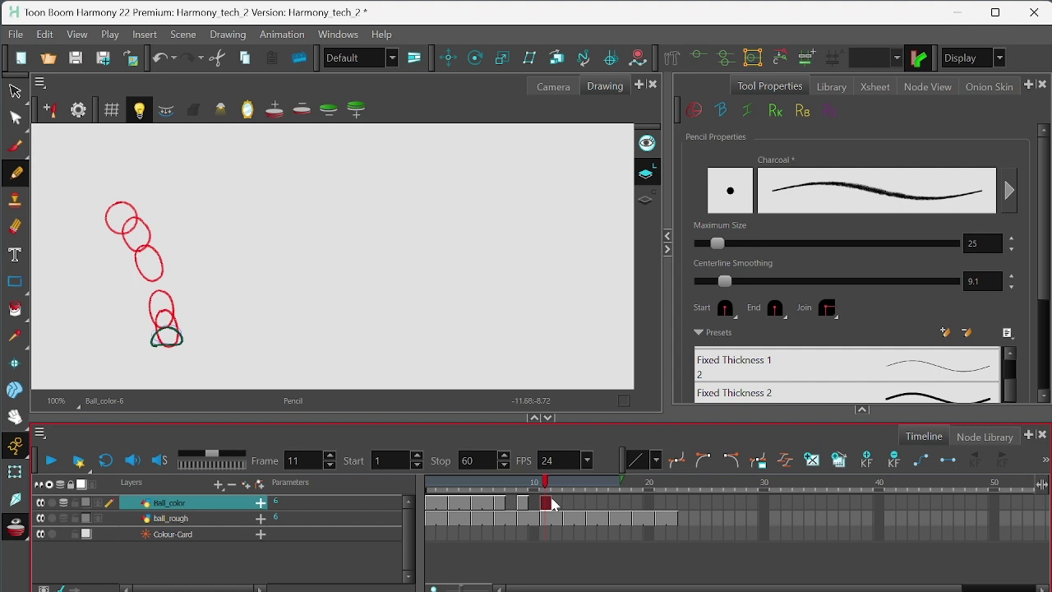
click(564, 487)
drag(585, 493, 626, 496)
key(comma)
key(comma)
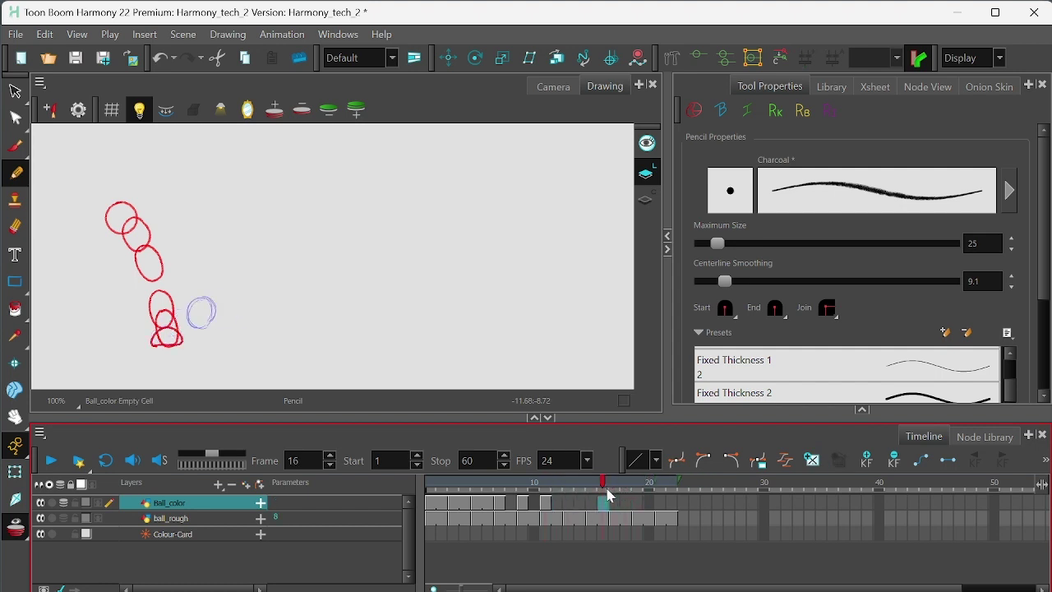
Step: Select the round ball outline on frame 1 of the Ball_color layer with the Select tool and copy it
click(431, 487)
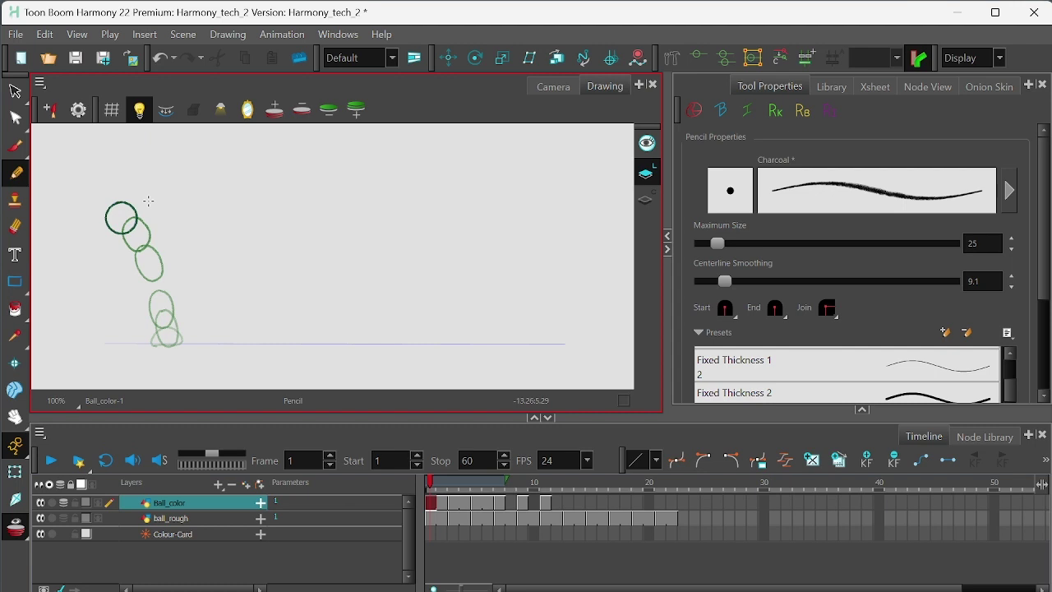
click(431, 502)
click(443, 502)
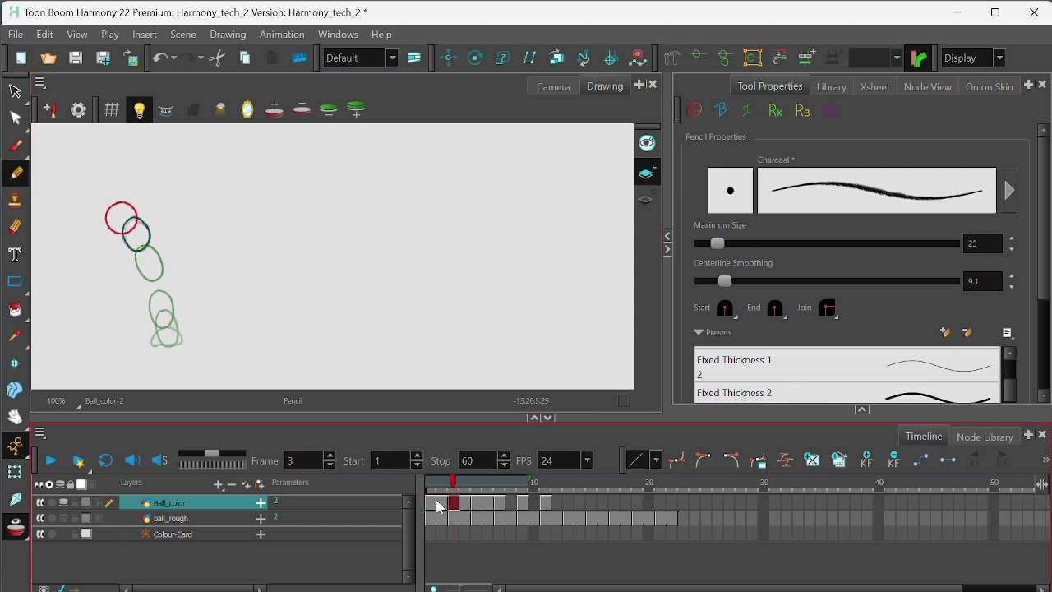
click(430, 502)
key(alt+s)
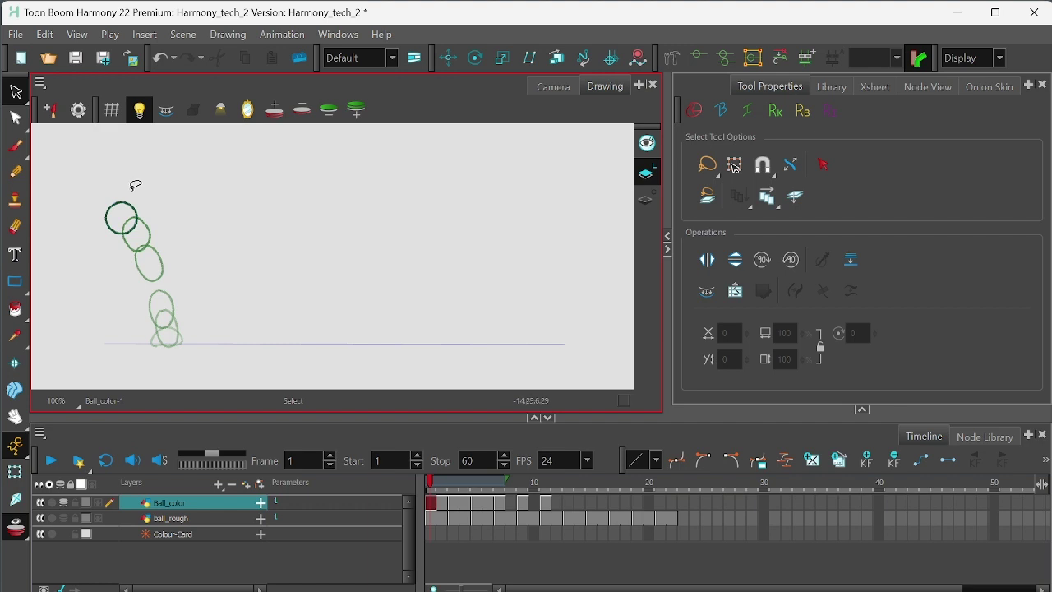
mouse_move(125, 176)
mouse_down()
mouse_move(89, 227)
mouse_move(140, 165)
mouse_up()
drag(145, 181, 100, 256)
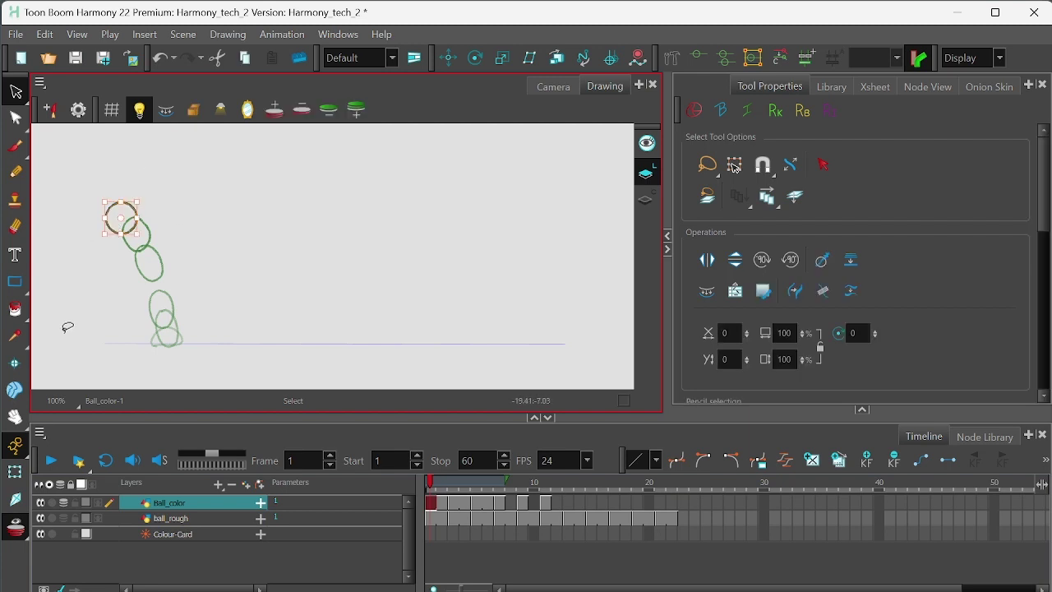
drag(166, 188, 103, 266)
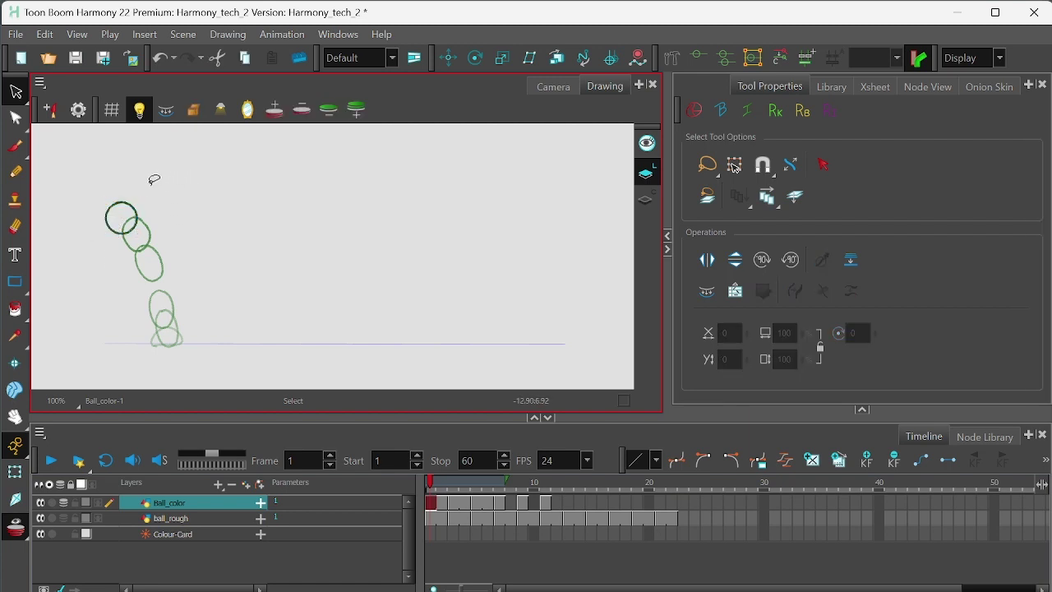
drag(150, 178, 106, 265)
mouse_move(172, 198)
mouse_down()
mouse_move(90, 258)
mouse_move(103, 265)
mouse_up()
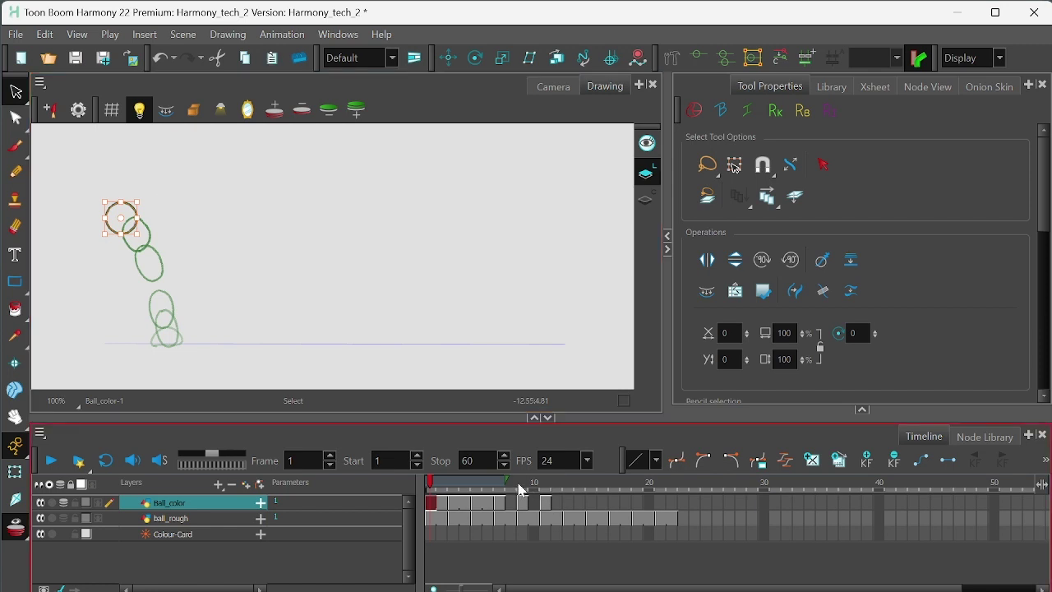
Step: Create an empty drawing at frame 17 of Ball_color, paste the copied ball and move it onto the rough ball
drag(530, 492, 620, 504)
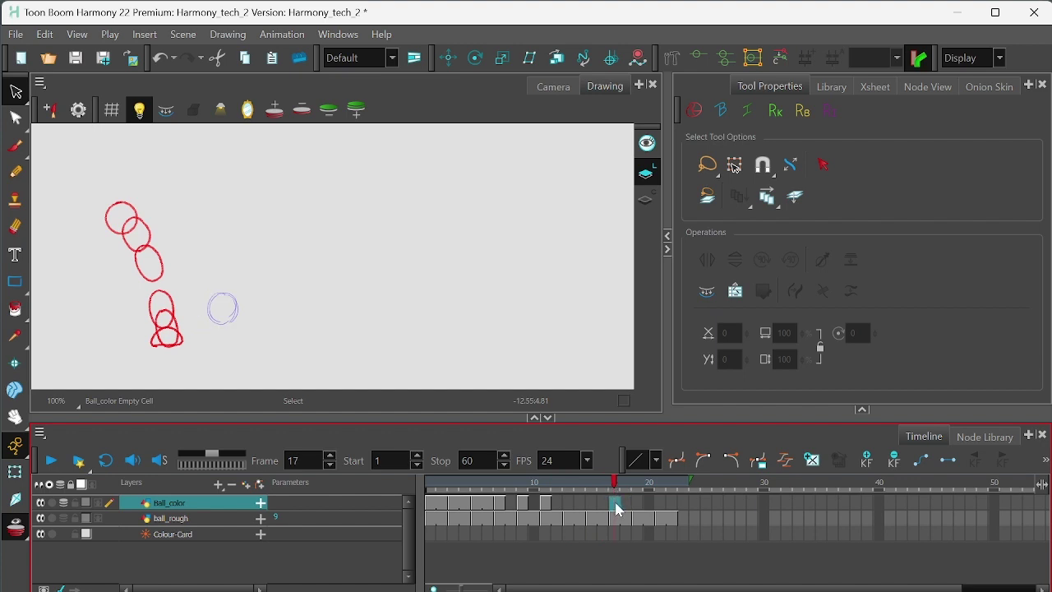
click(813, 459)
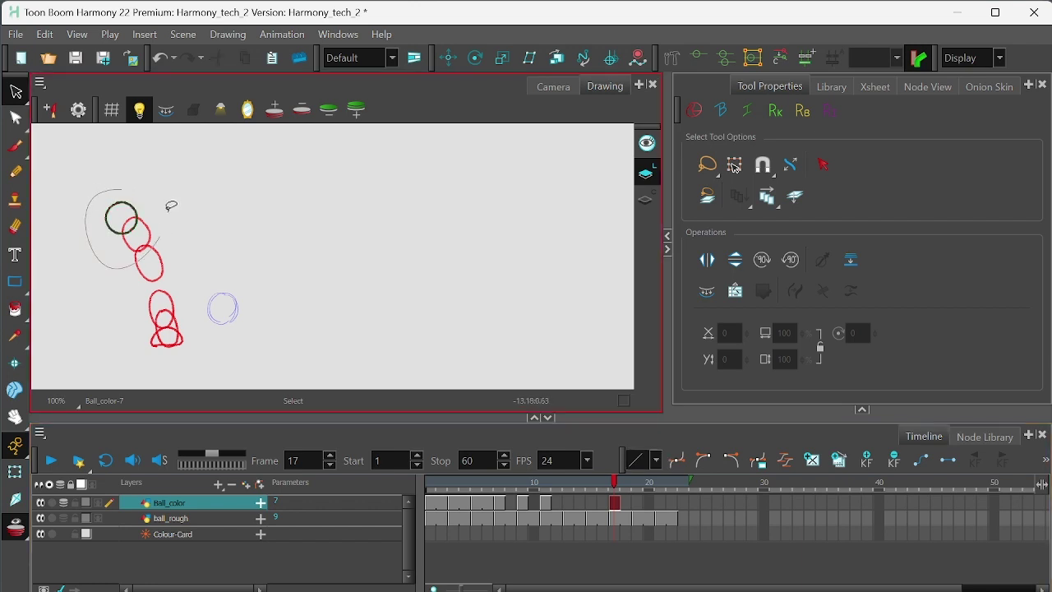
click(131, 210)
drag(133, 210, 228, 303)
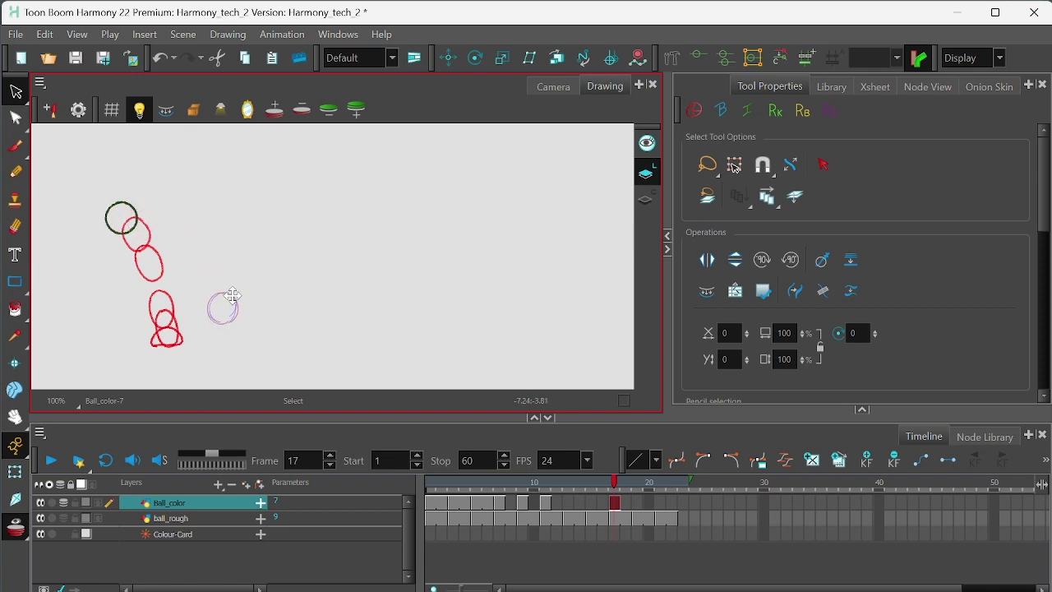
click(341, 274)
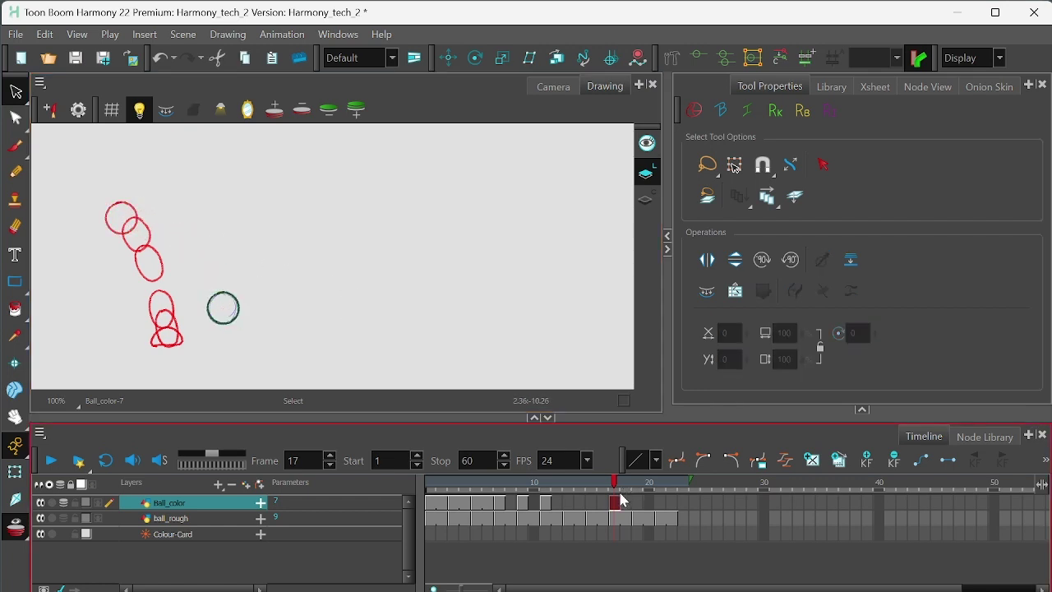
Step: Compare the Ball_color and ball_rough drawing exposures in the Xsheet, checking frames 1, 11 and 17
click(876, 86)
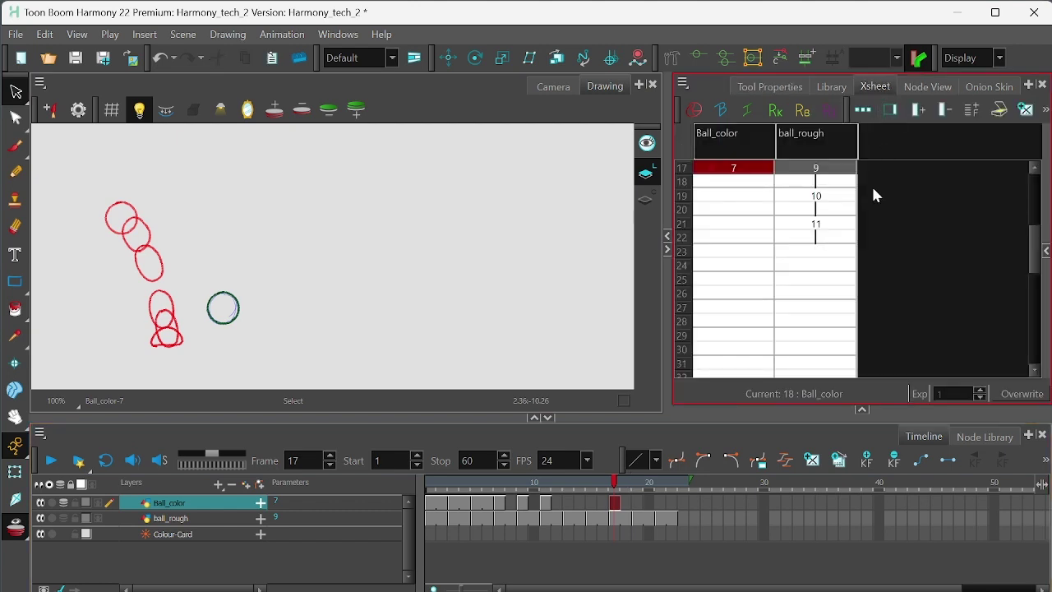
click(576, 503)
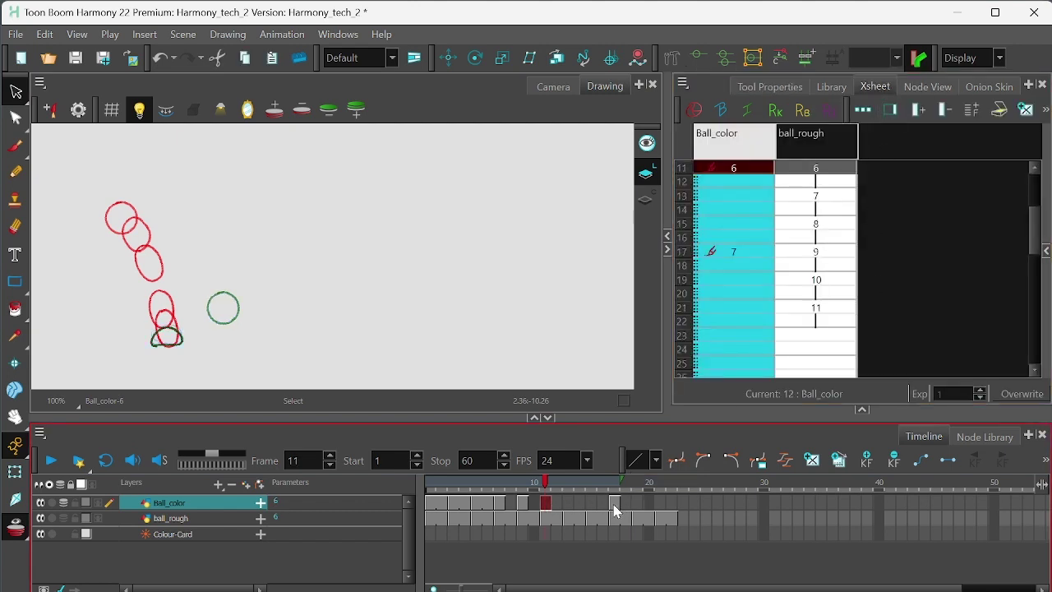
scroll(806, 344, up, 2)
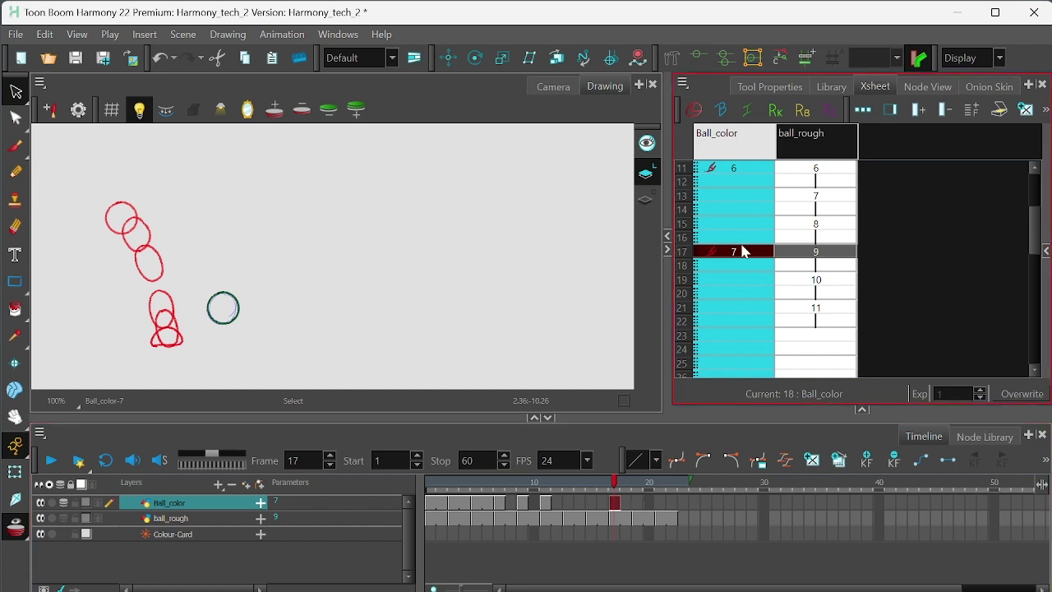
key(shift+comma)
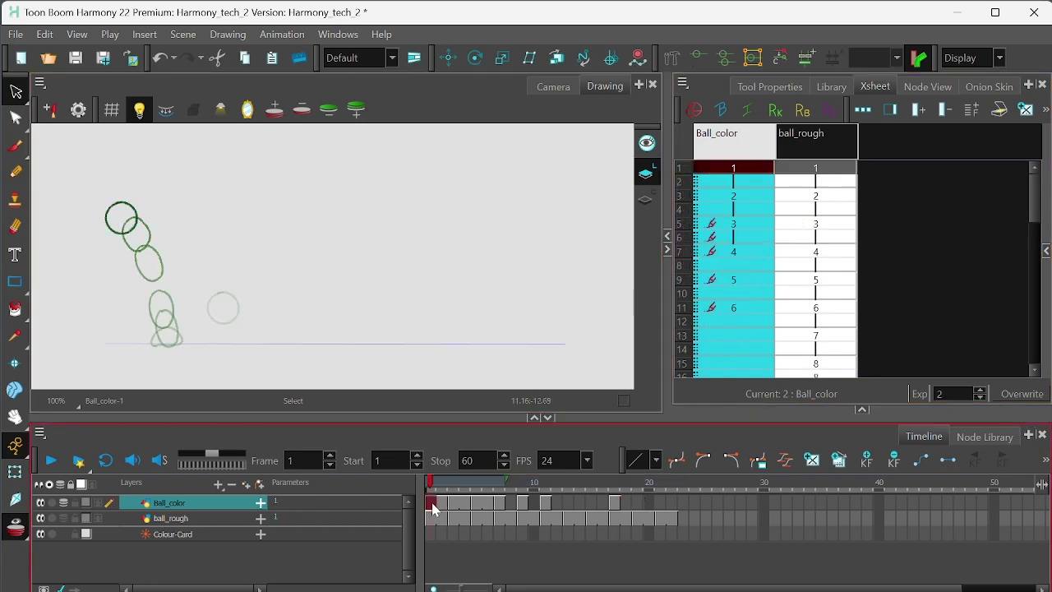
click(616, 502)
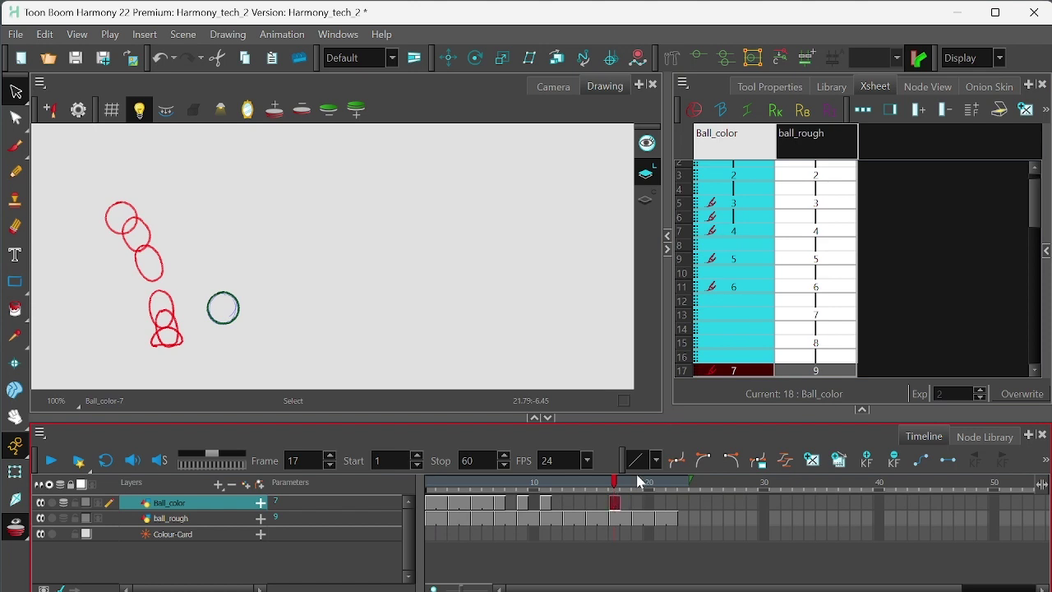
scroll(814, 271, down, 2)
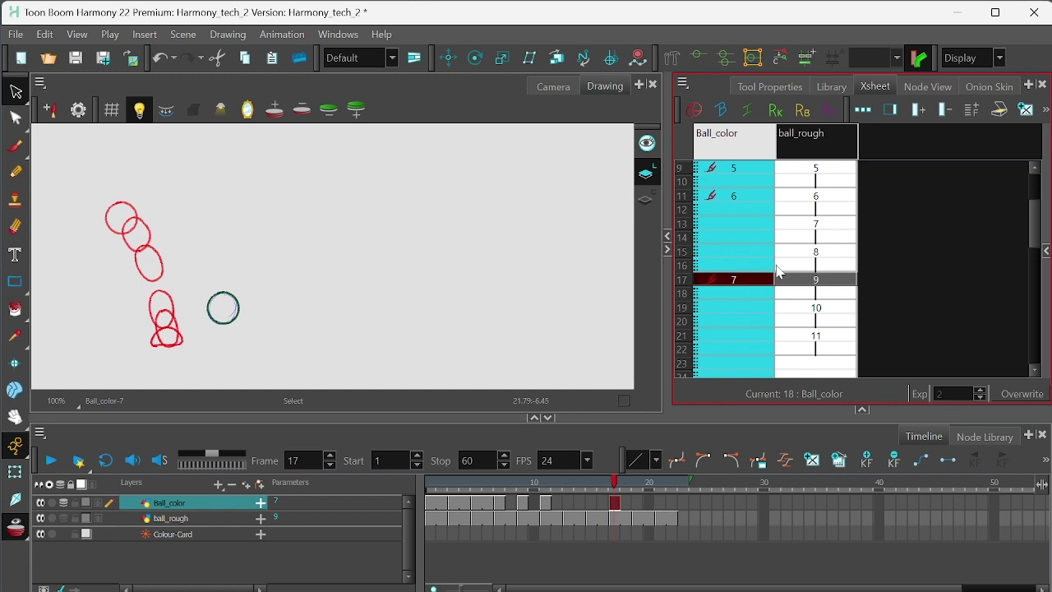
click(615, 493)
mouse_move(615, 493)
mouse_down()
mouse_move(444, 519)
mouse_move(507, 519)
mouse_up()
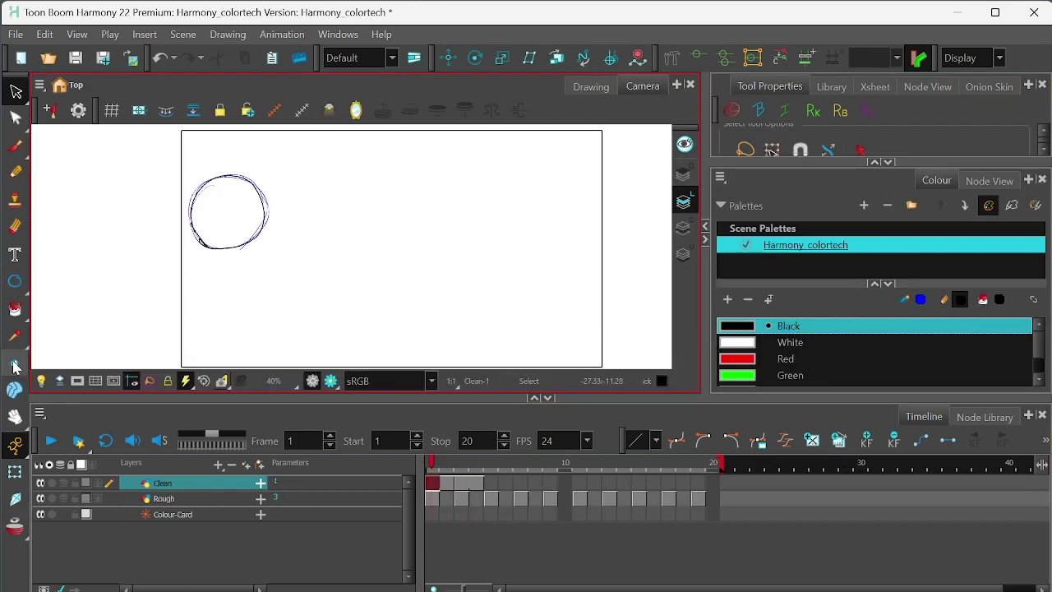
Step: Switch to the Harmony_colortech scene and examine the Clean and Rough columns in an enlarged Xsheet
click(877, 87)
click(924, 156)
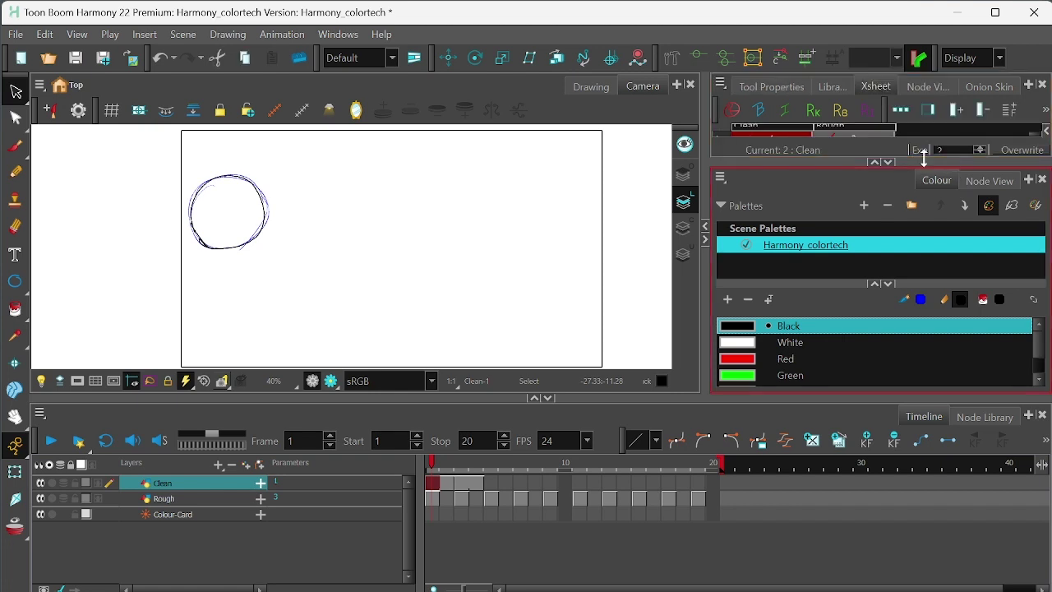
click(889, 162)
scroll(1036, 240, down, 1)
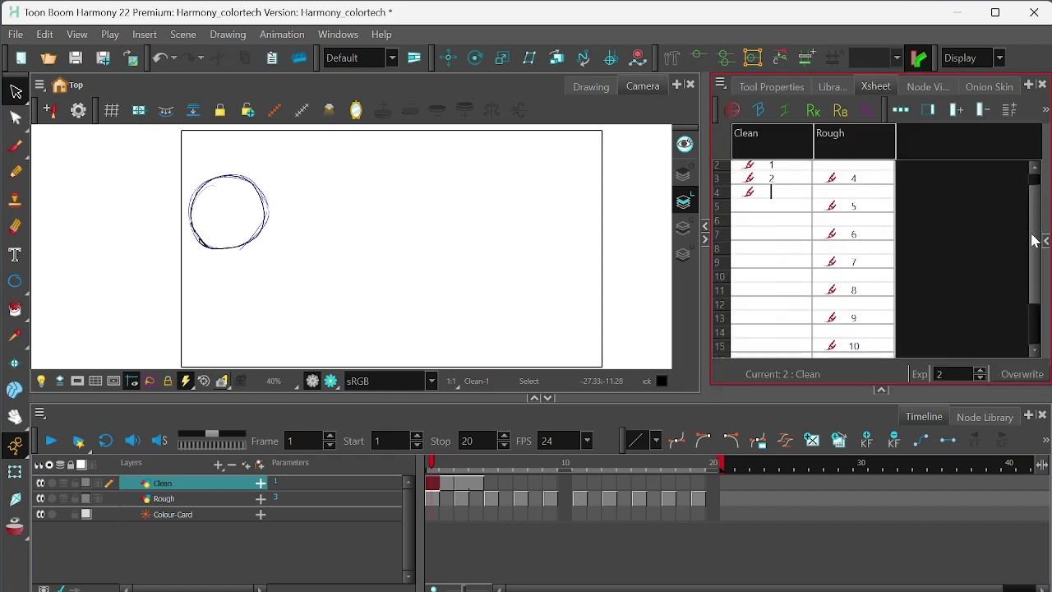
scroll(1035, 240, up, 1)
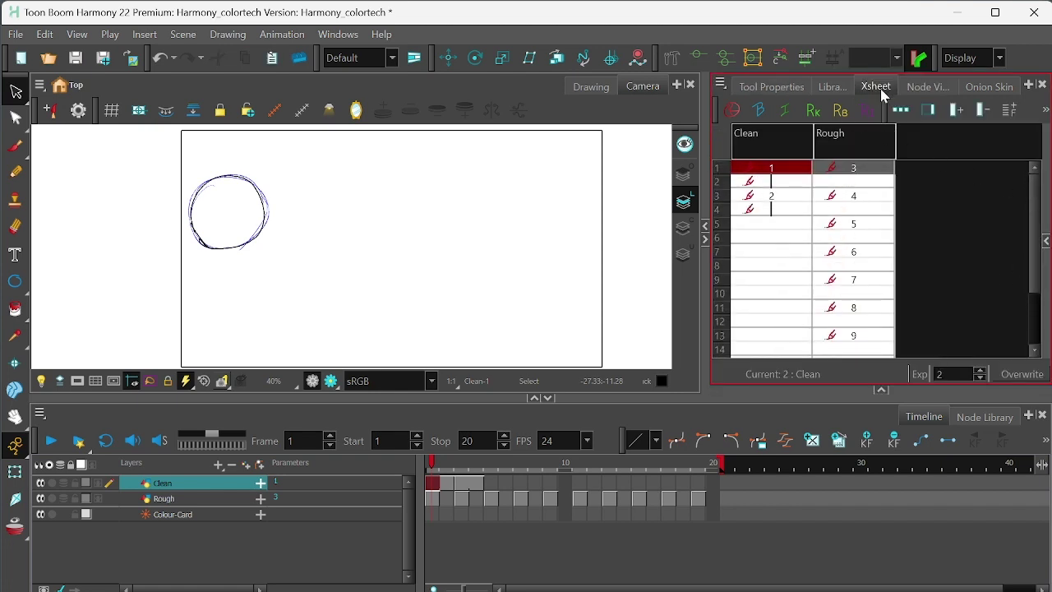
mouse_move(447, 467)
mouse_down()
mouse_move(462, 468)
mouse_move(444, 468)
mouse_up()
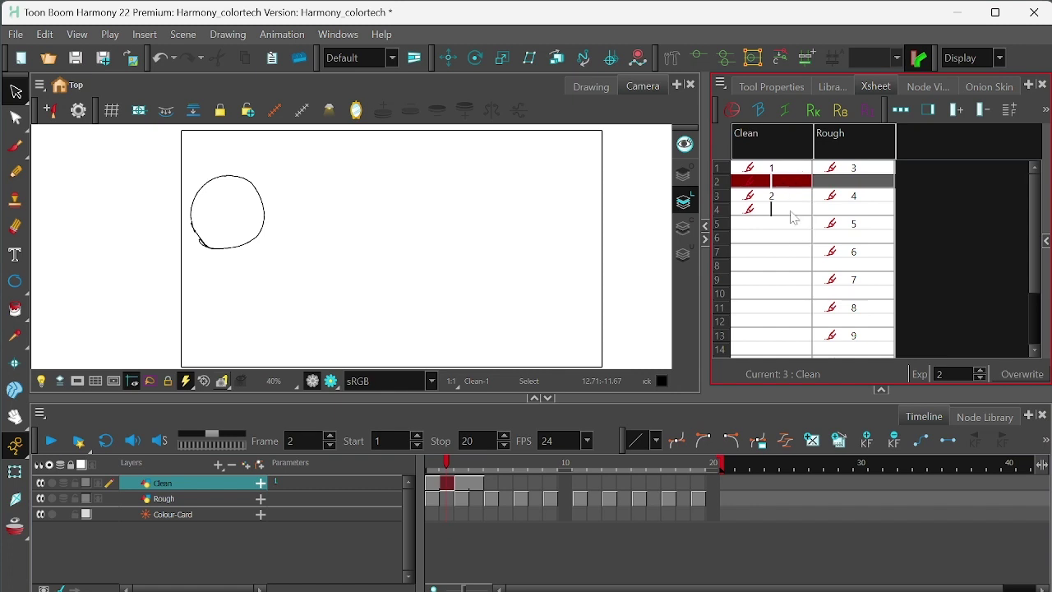
Step: Save the scene and copy the ball outline from frame 1 to frame 5 of the Clean layer
click(787, 169)
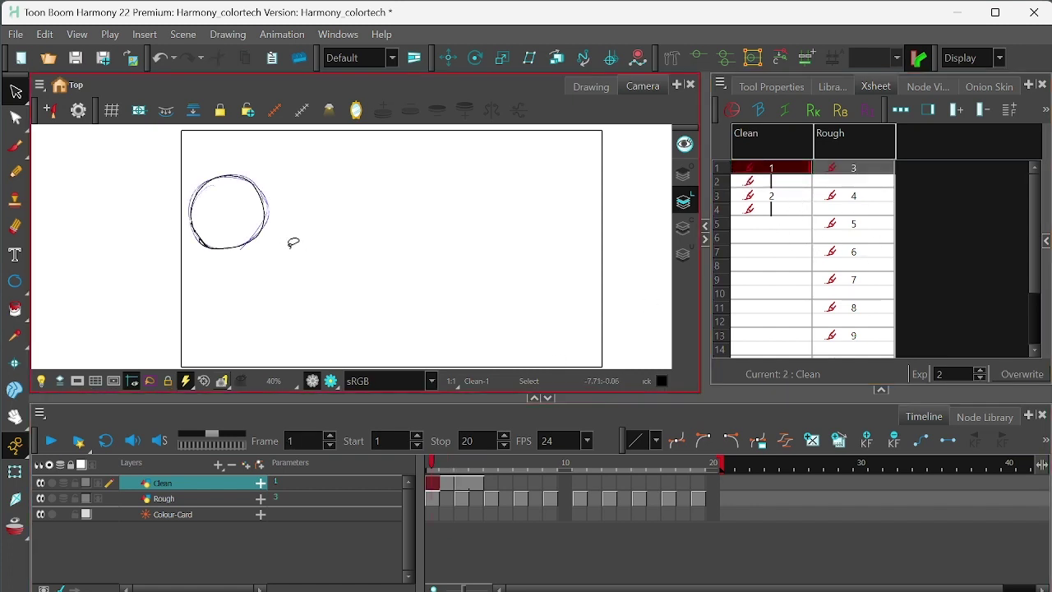
mouse_move(238, 291)
mouse_down()
mouse_move(287, 140)
mouse_move(241, 181)
mouse_up()
key(ctrl+s)
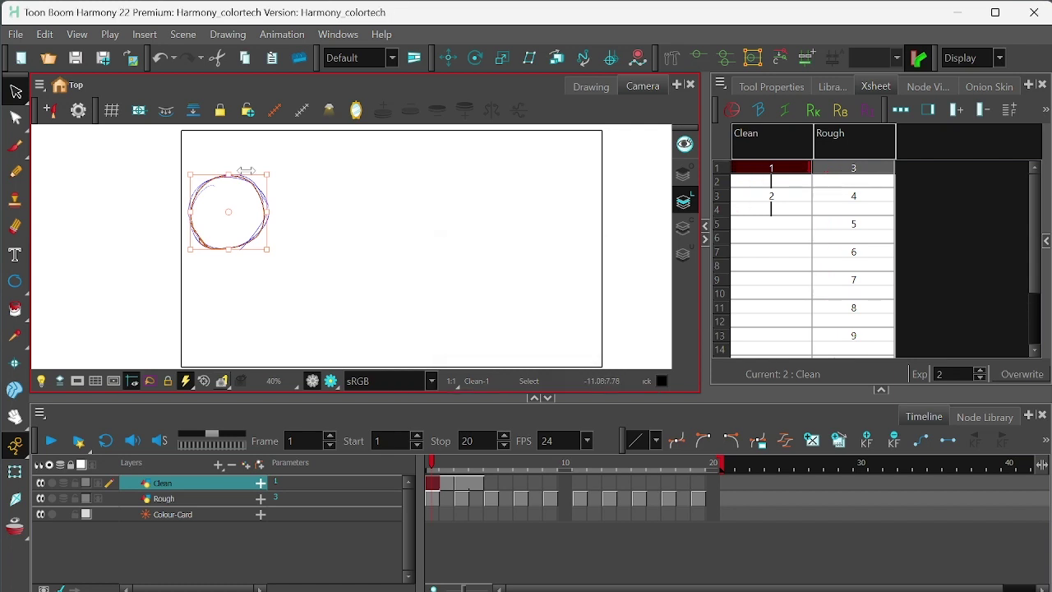
click(493, 463)
key(ctrl+v)
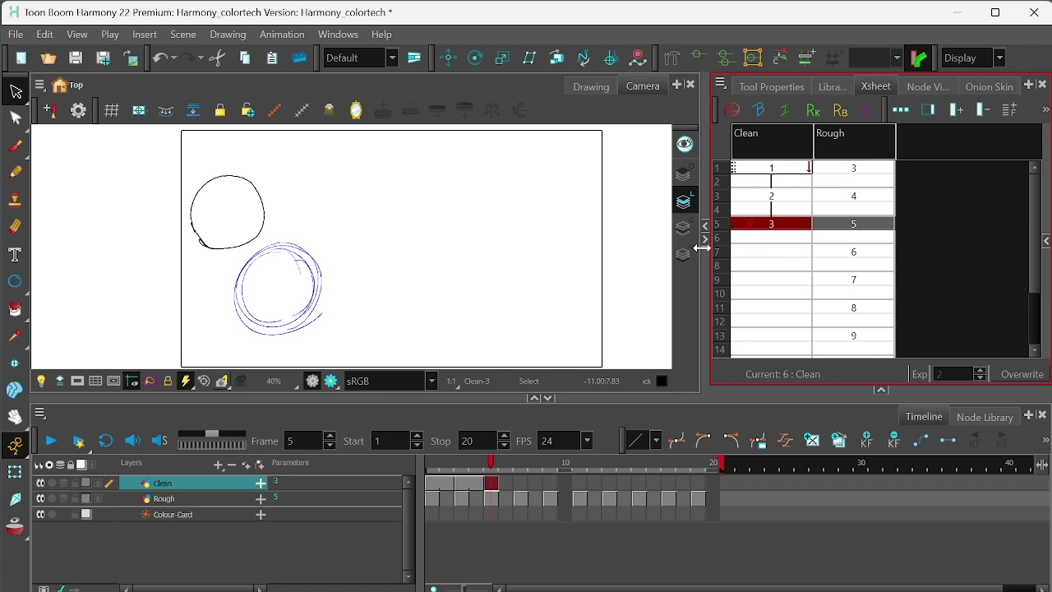
Step: Move and stretch the pasted ball to fit the rough ball on frame 5, and compare it with the Clean drawings on frames 1 and 3
click(258, 198)
drag(257, 194, 309, 258)
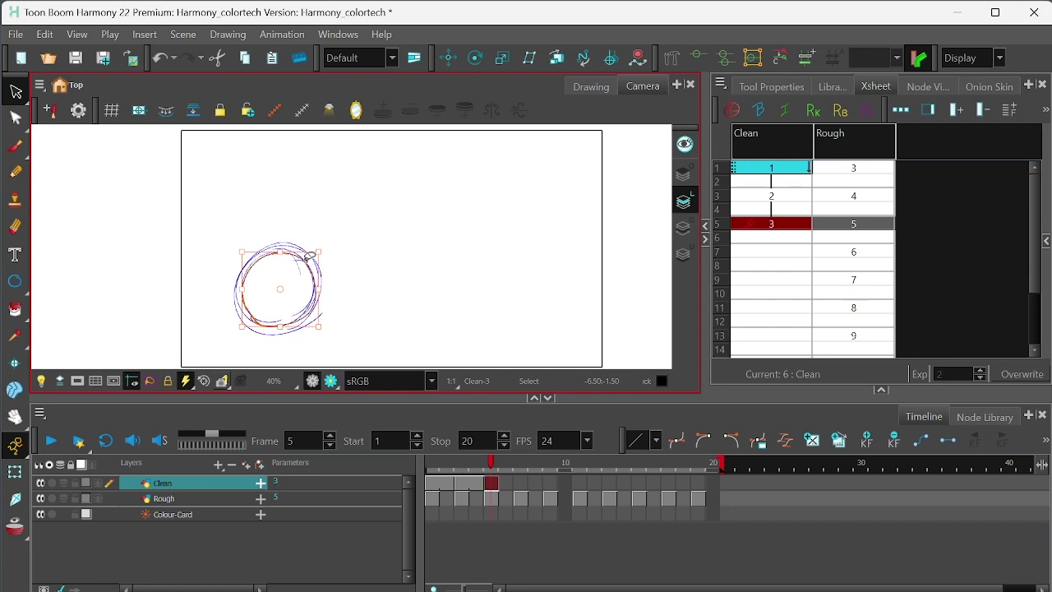
mouse_move(280, 251)
mouse_down()
mouse_move(322, 235)
mouse_move(326, 249)
mouse_up()
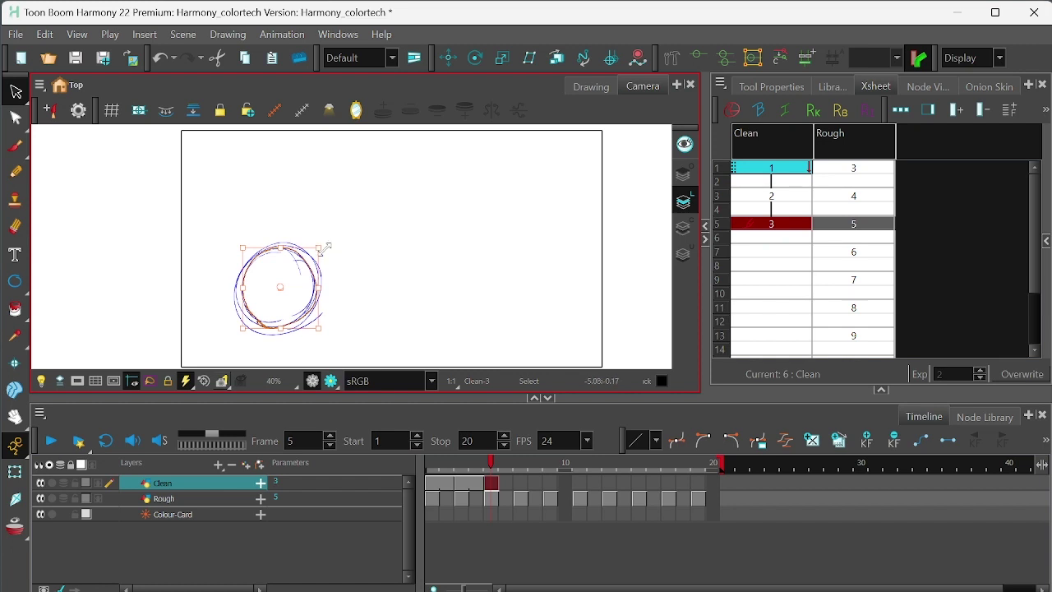
click(433, 260)
click(779, 224)
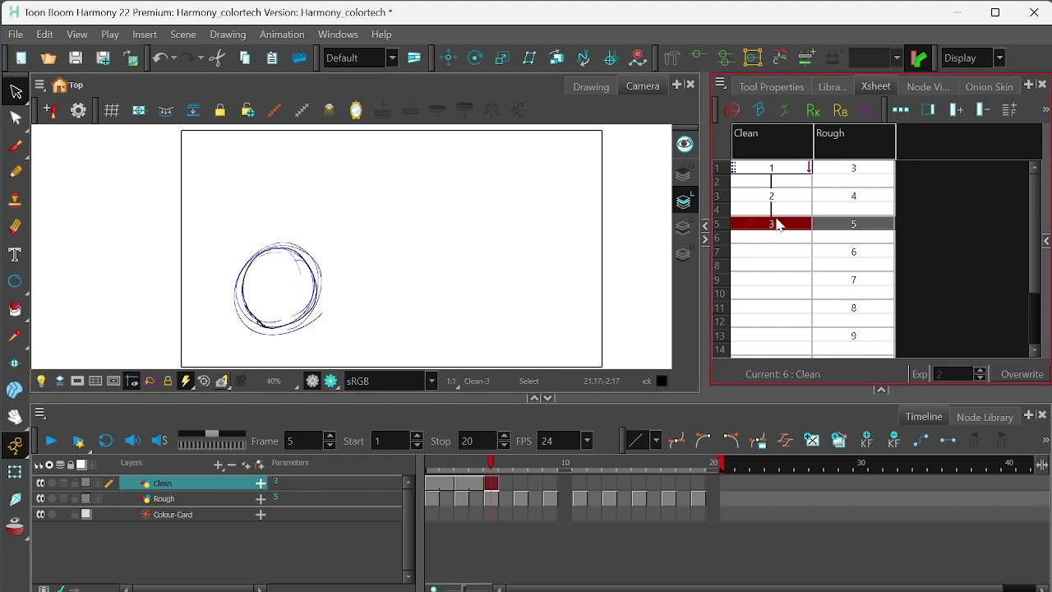
click(785, 171)
click(786, 195)
click(783, 222)
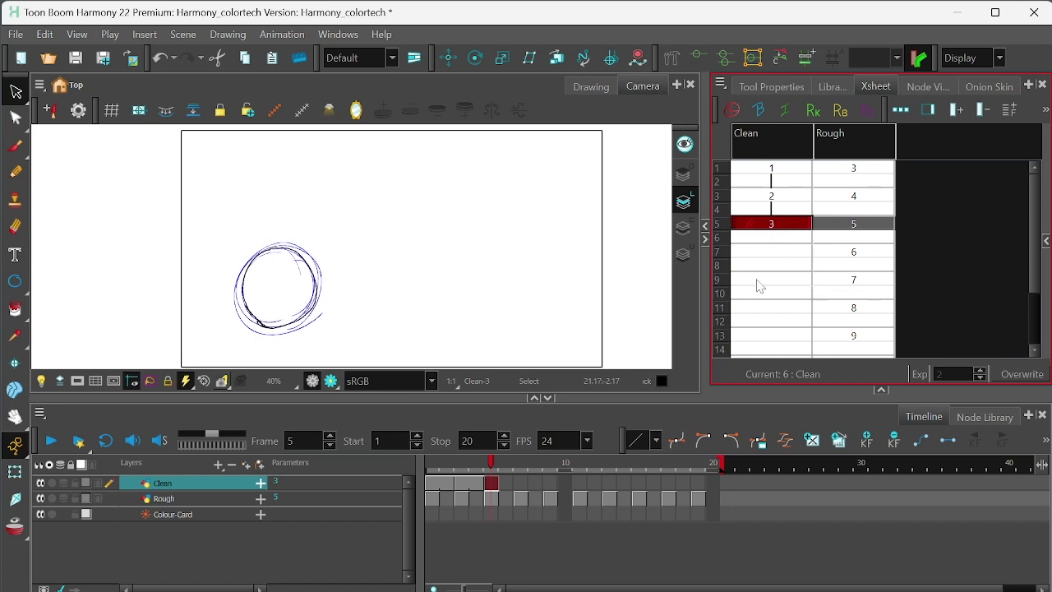
Step: Switch to the Paint tool and rename the Black swatch in the Harmony_colortech palette to "Ball Line"
key(ctrl+shift+d)
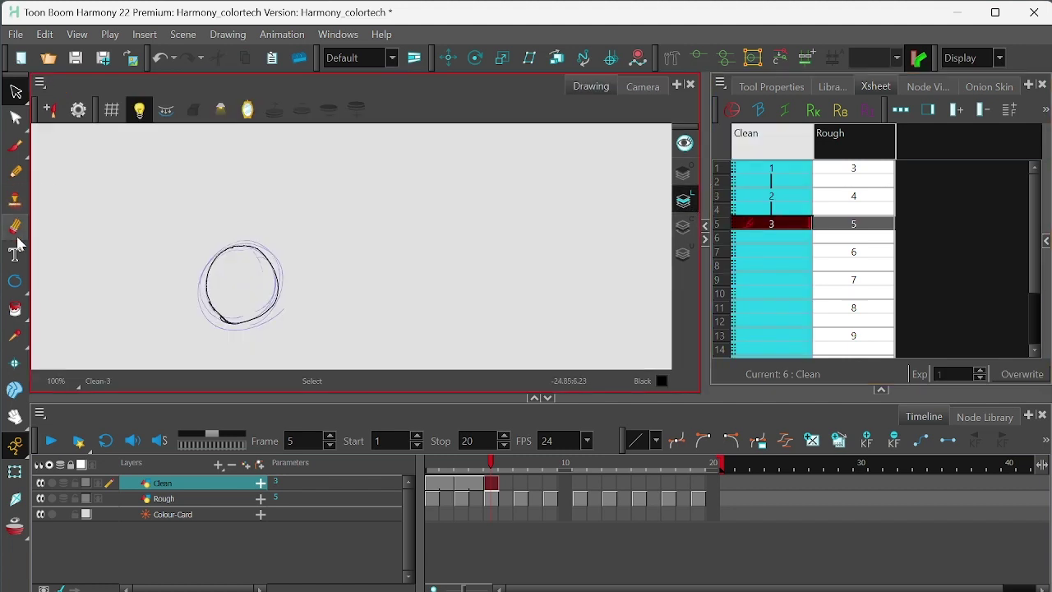
click(18, 309)
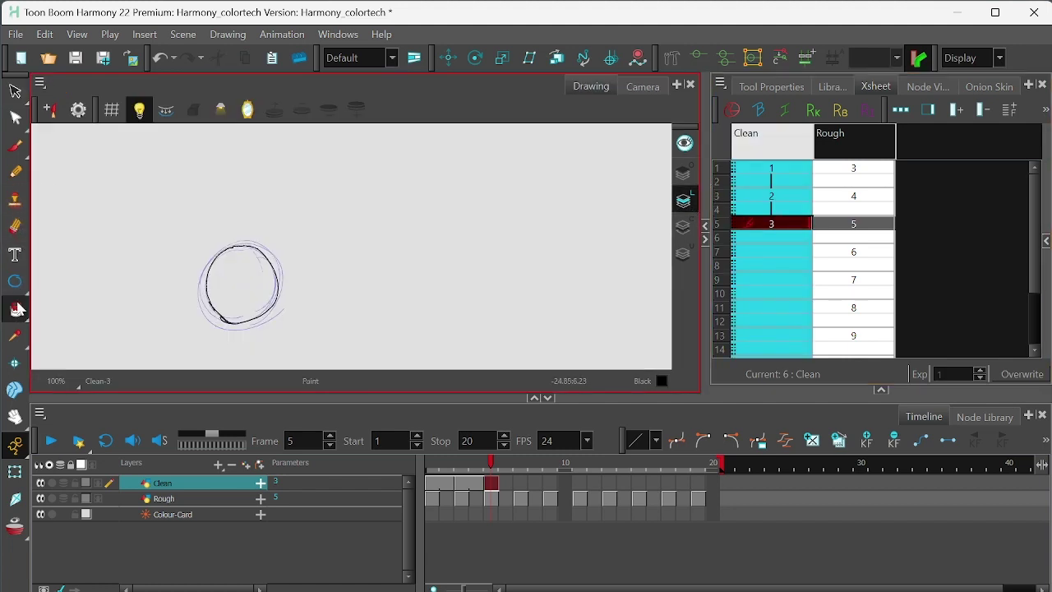
click(882, 390)
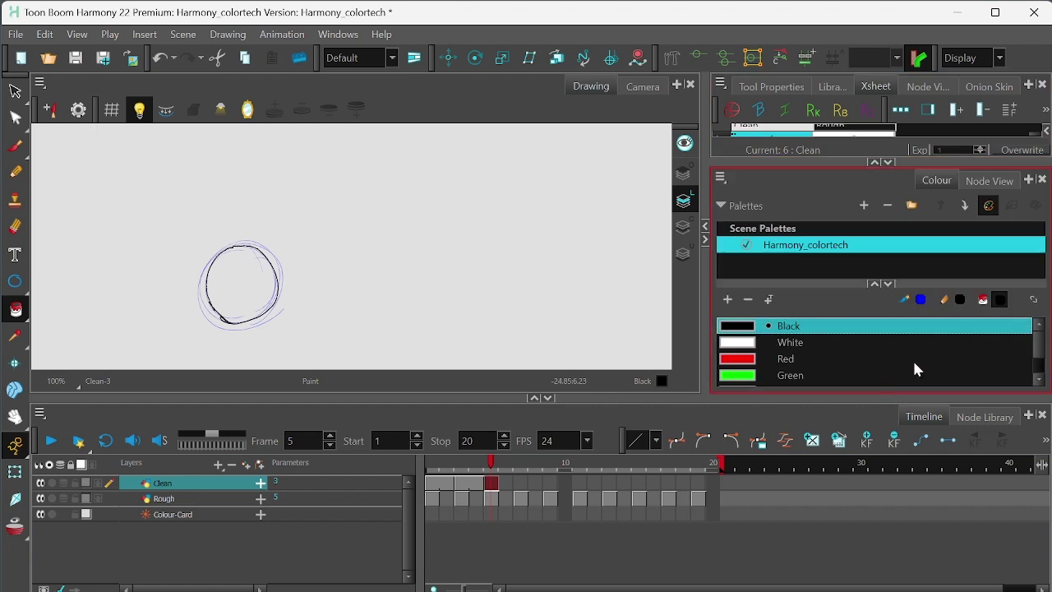
mouse_move(1036, 337)
mouse_down()
mouse_move(1036, 371)
mouse_move(1038, 329)
mouse_up()
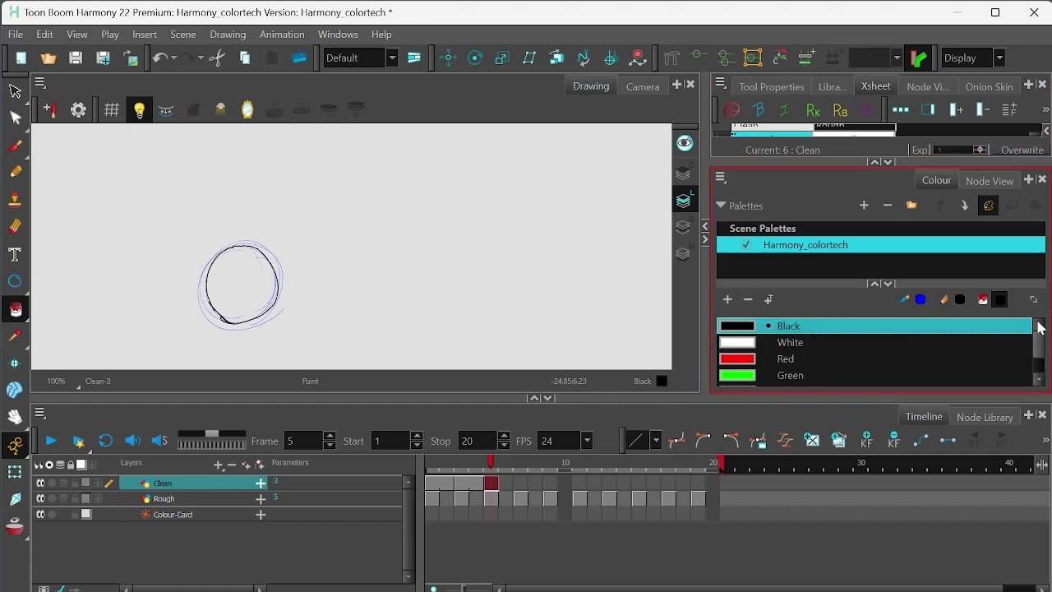
double_click(789, 328)
text(Ball Line)
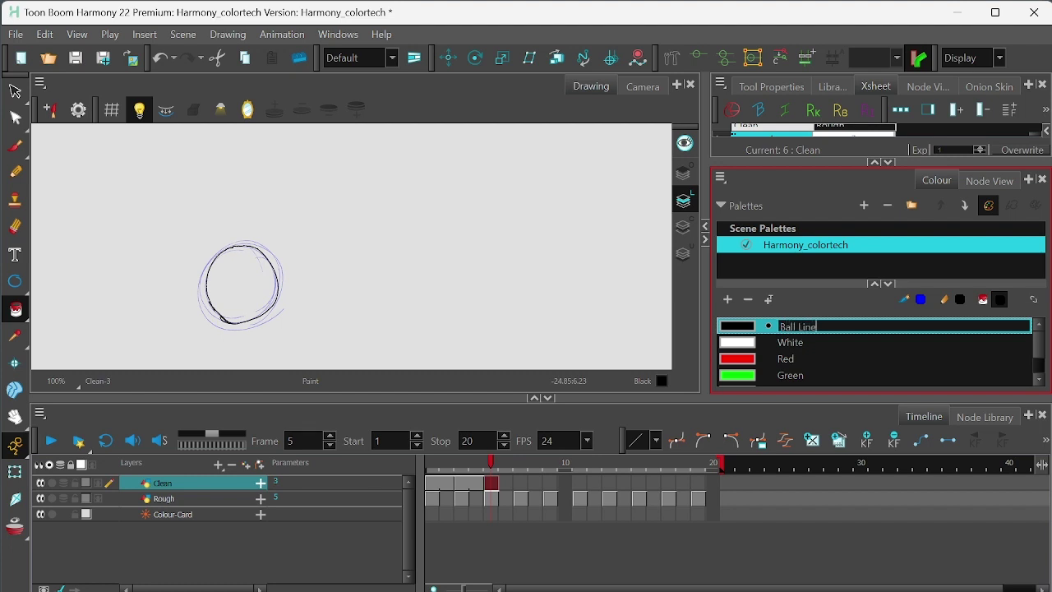
key(Return)
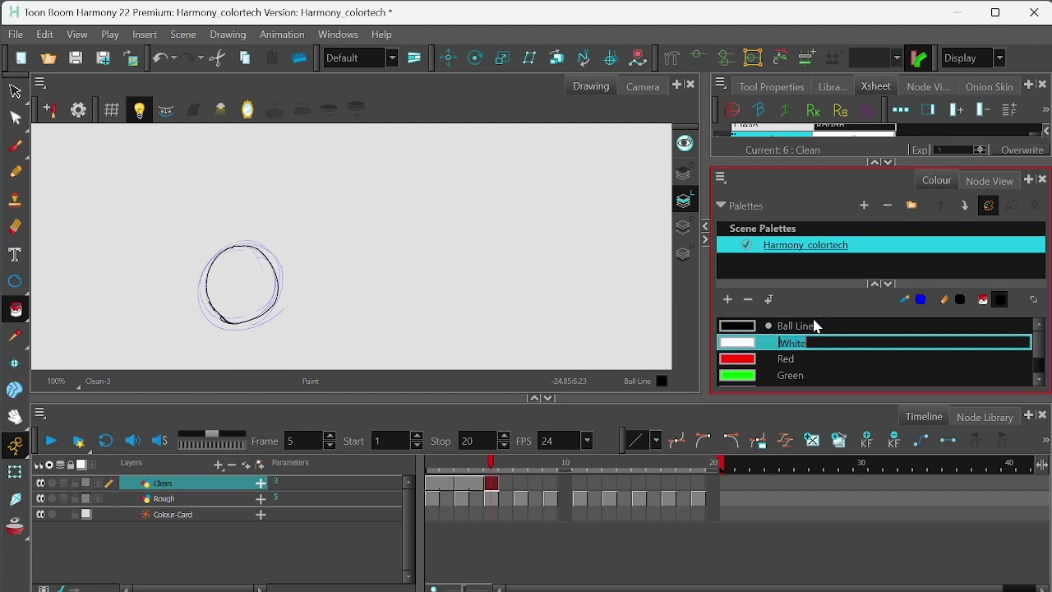
Step: Add a muted blue swatch (R 122, G 140, B 186) named "Ball Fill" to the Harmony_colortech palette
click(727, 300)
double_click(743, 375)
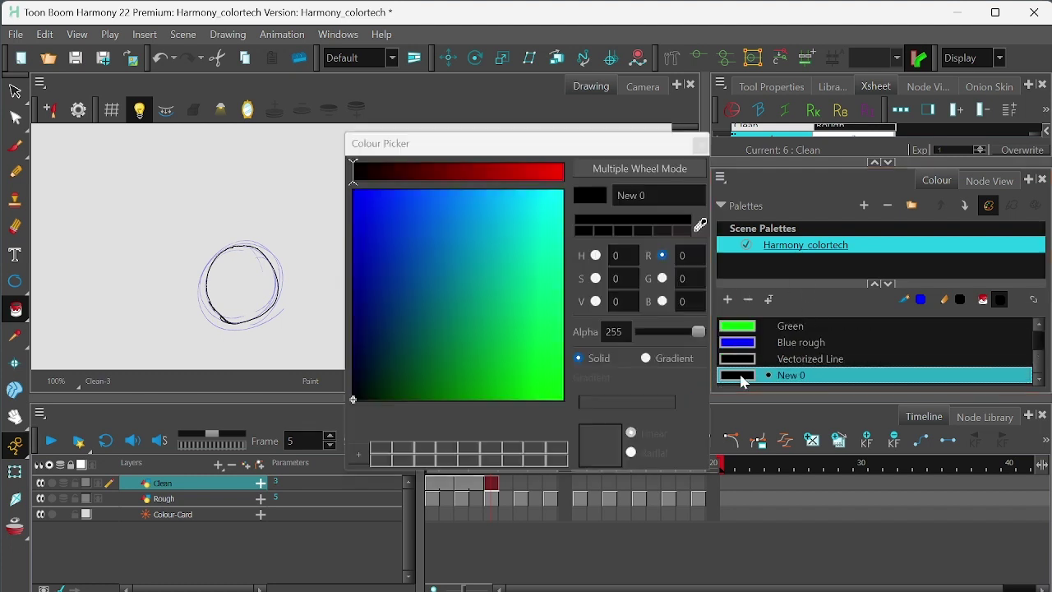
mouse_move(457, 283)
mouse_down()
mouse_move(479, 236)
mouse_move(469, 247)
mouse_up()
drag(452, 173, 456, 165)
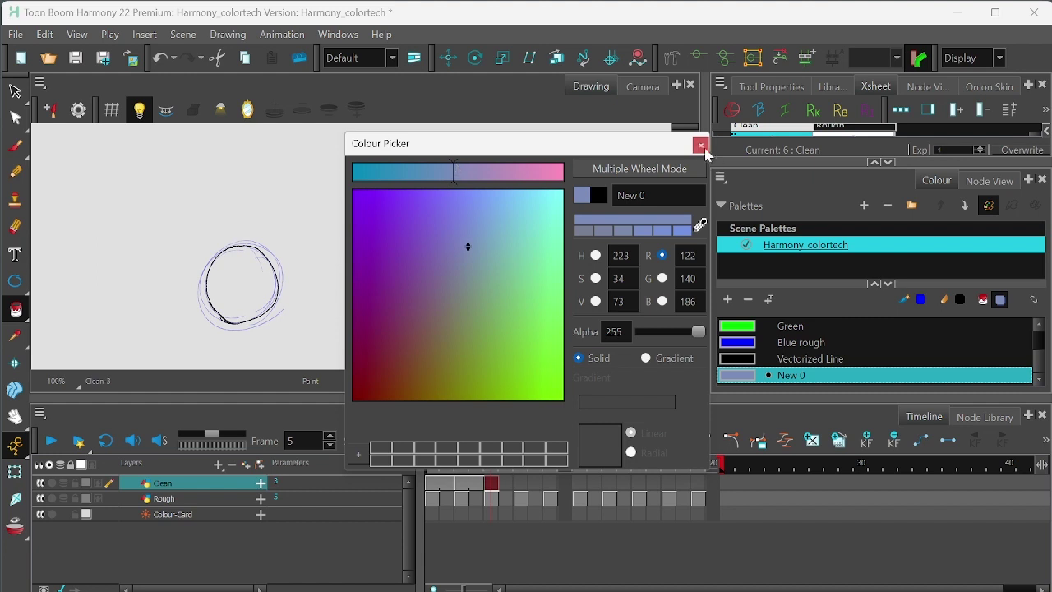
click(702, 144)
double_click(810, 375)
text(B)
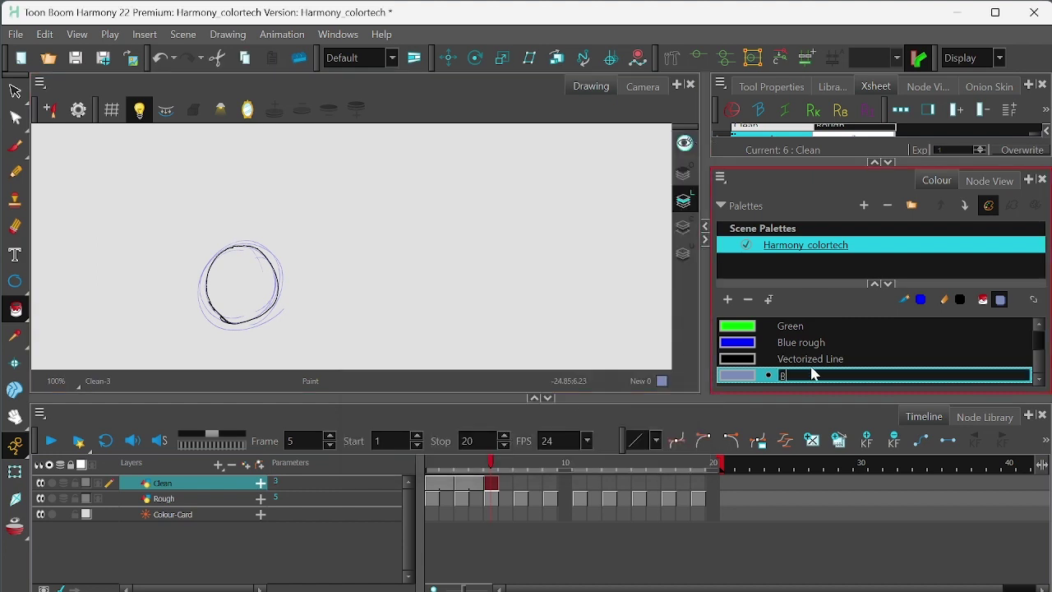
text(all Fill)
key(Return)
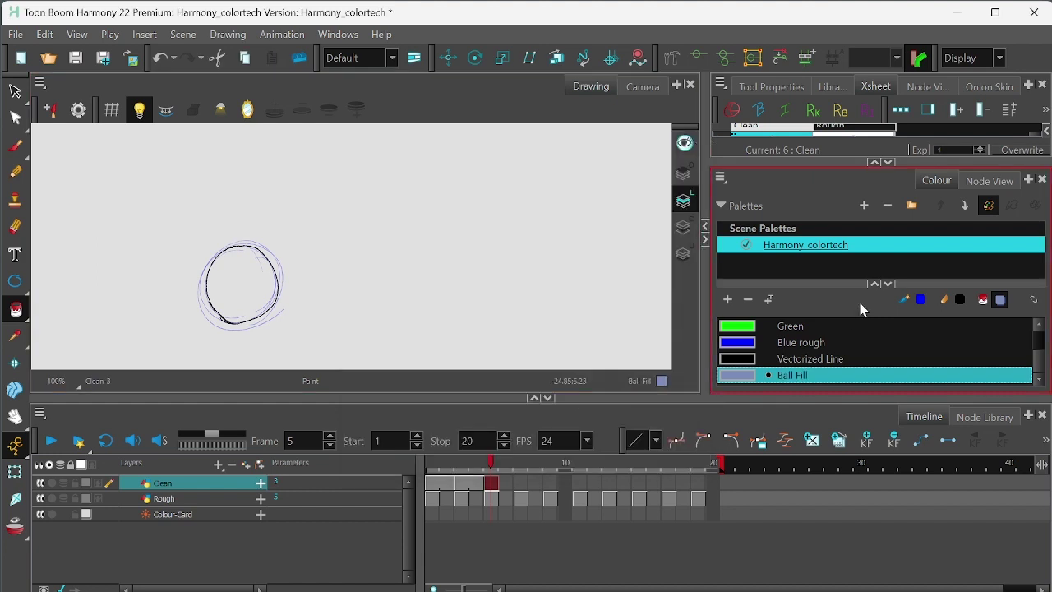
Step: Fill the clean ball outlines on frames 5, 3 and 1 with the Ball Fill colour
click(16, 312)
click(251, 288)
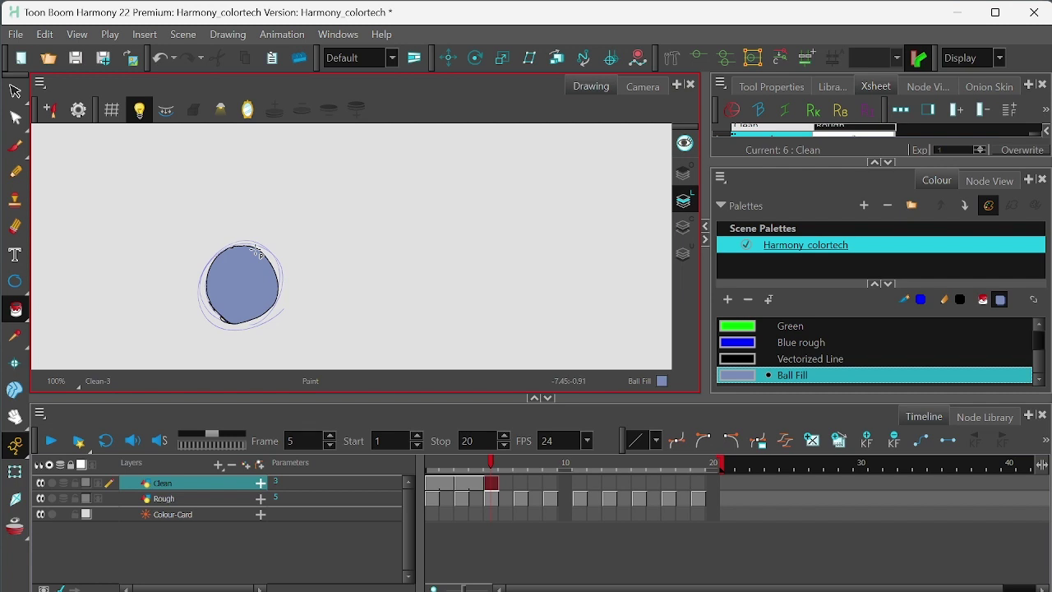
click(458, 465)
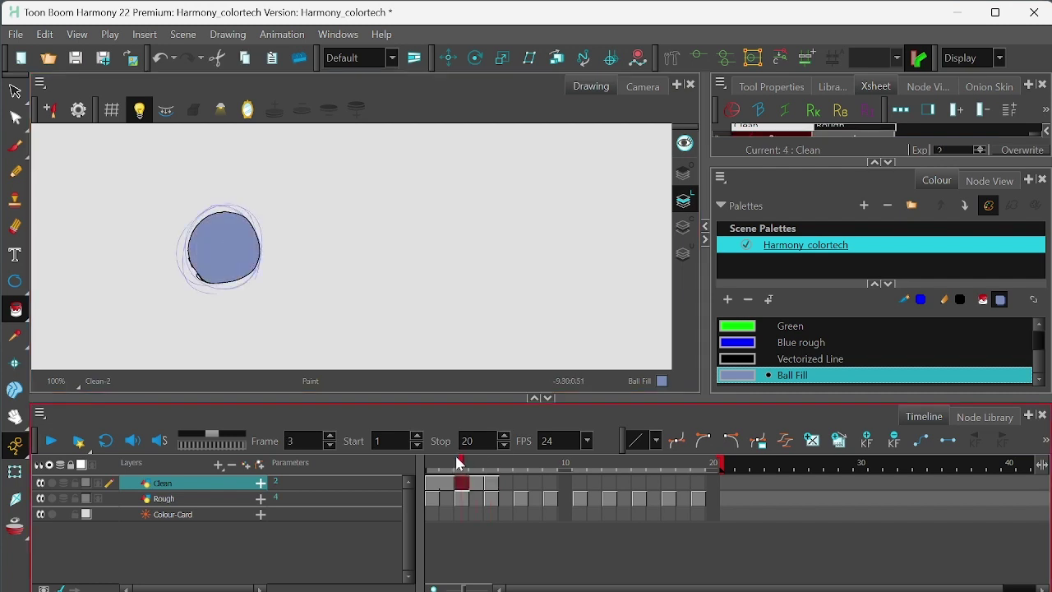
click(432, 464)
click(201, 211)
mouse_move(431, 484)
mouse_down()
mouse_move(477, 483)
mouse_move(428, 483)
mouse_up()
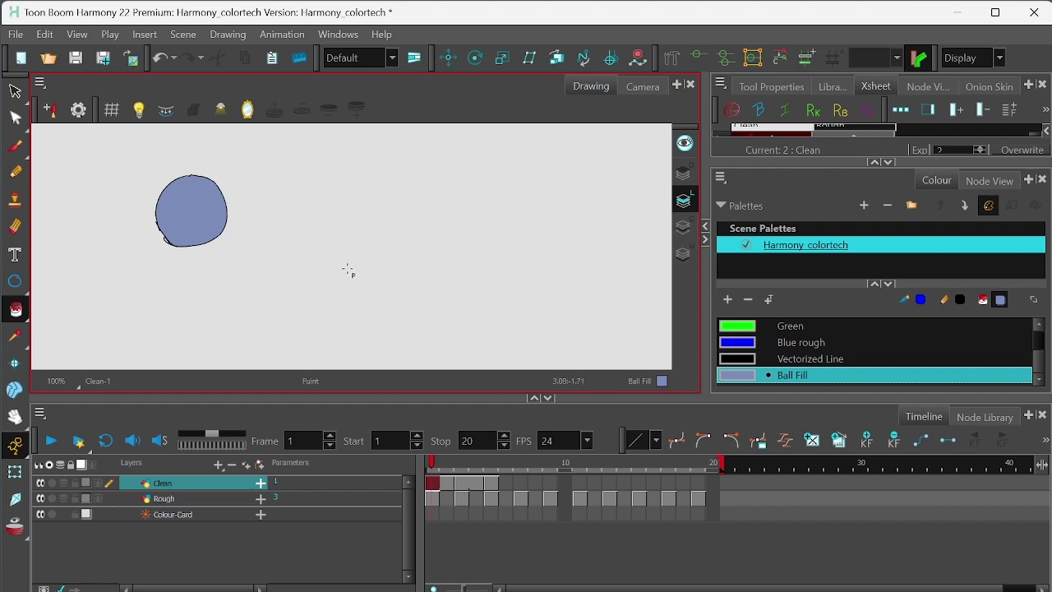
Step: Show the Paint tool's options and undo the ball fills on the Clean layer
click(890, 163)
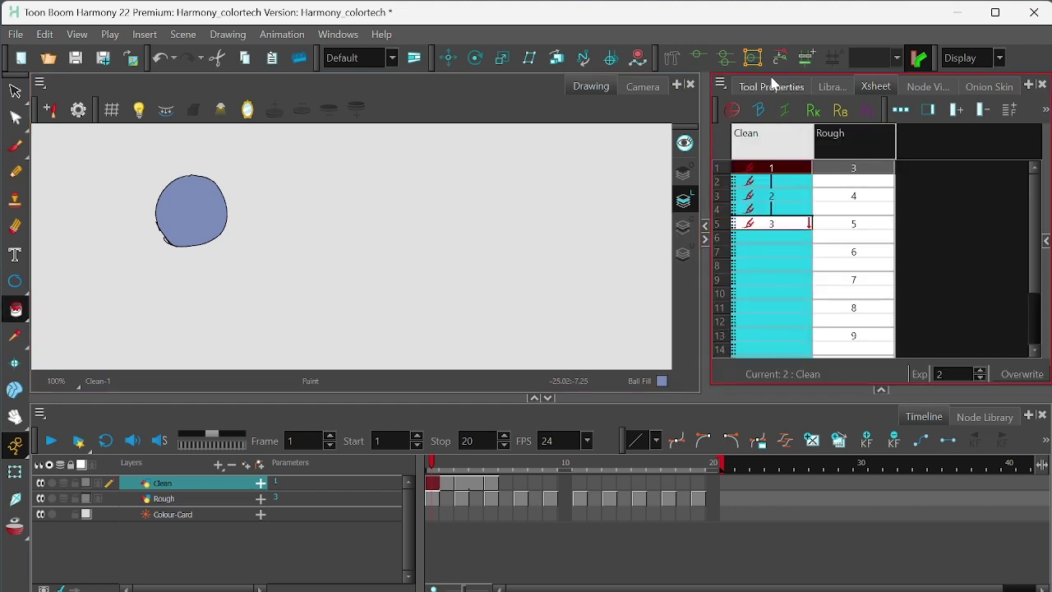
click(771, 86)
scroll(1046, 209, up, 1)
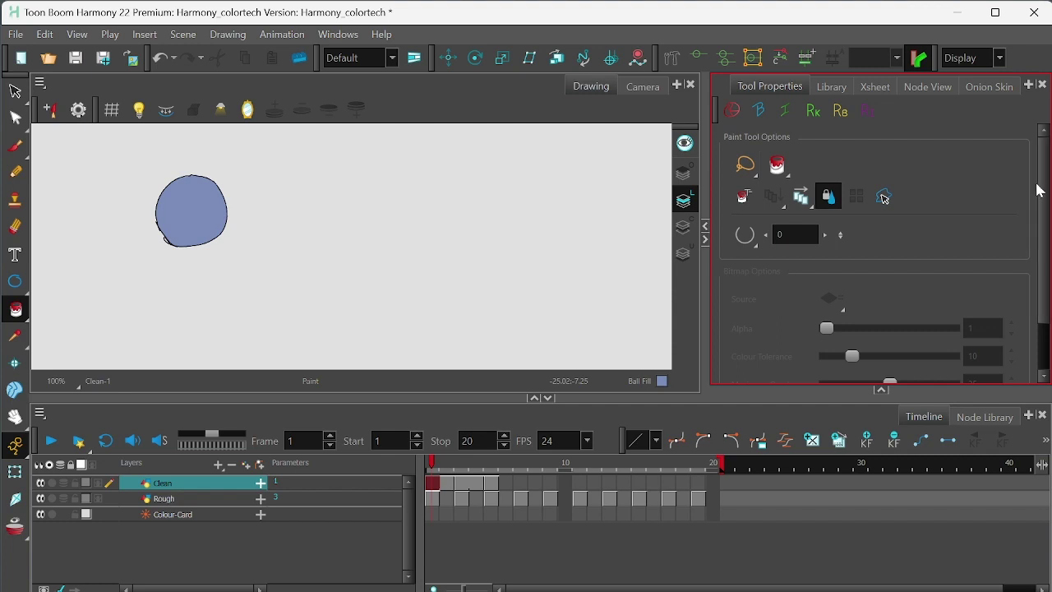
key(ctrl+z)
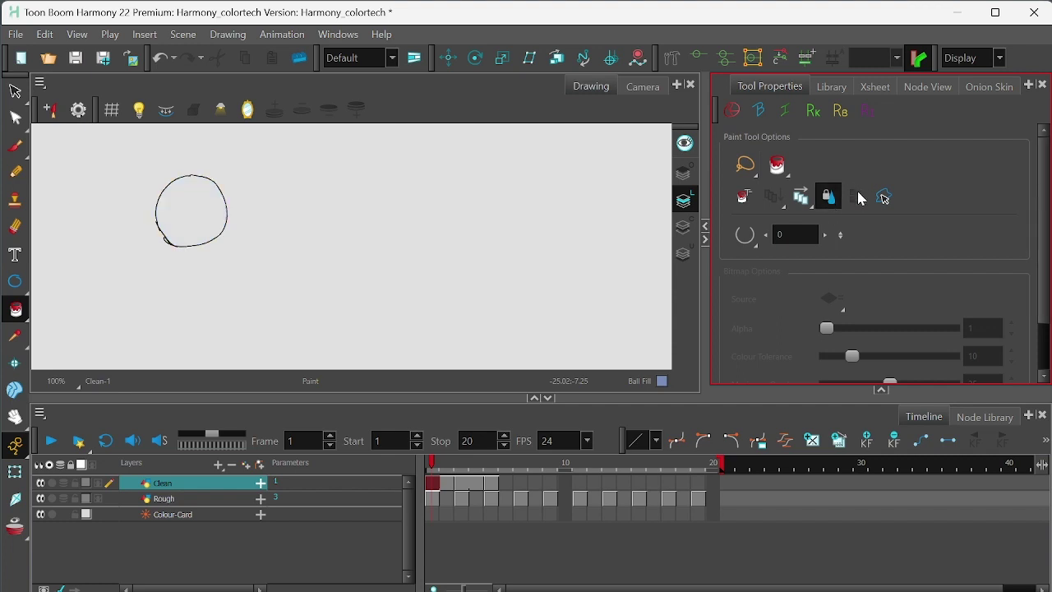
key(g)
key(g)
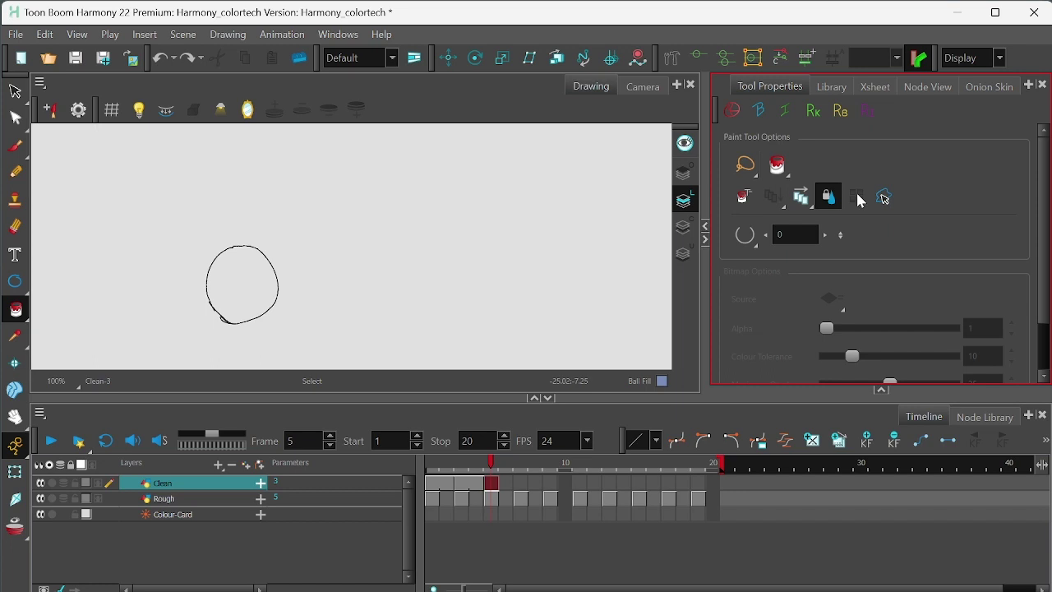
Step: Turn on Apply to All Frames and fill the balls on frames 1, 3 and 5 of the Clean layer with Ball Fill
click(801, 197)
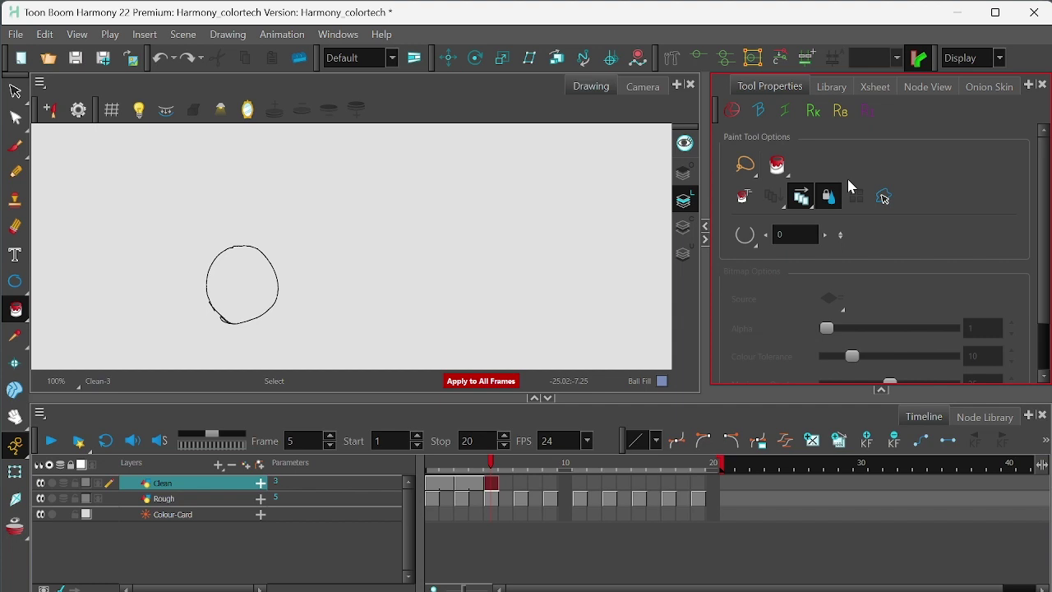
drag(492, 462, 434, 463)
click(200, 215)
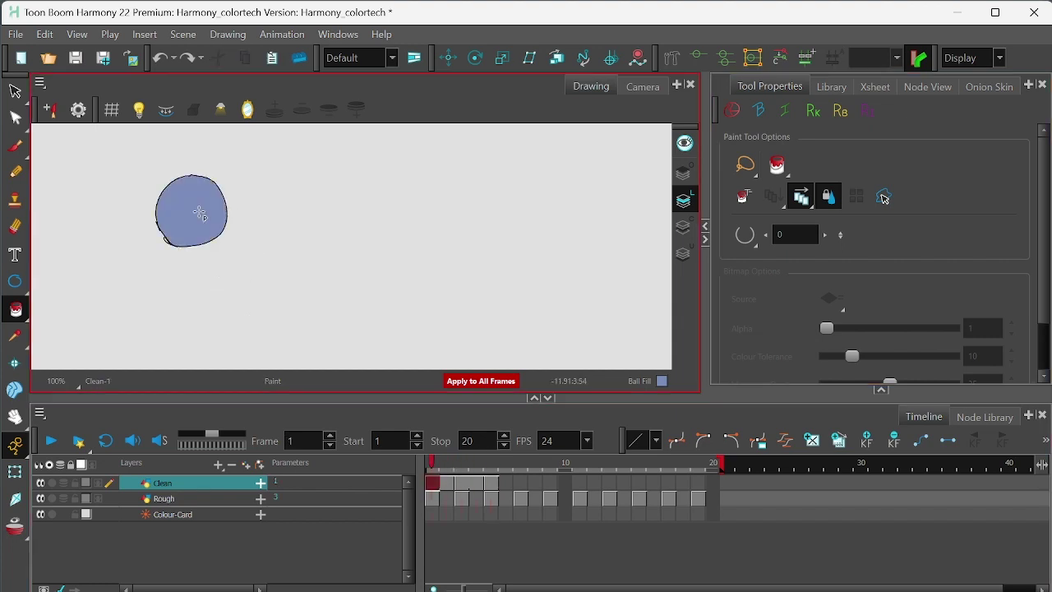
key(period)
key(period)
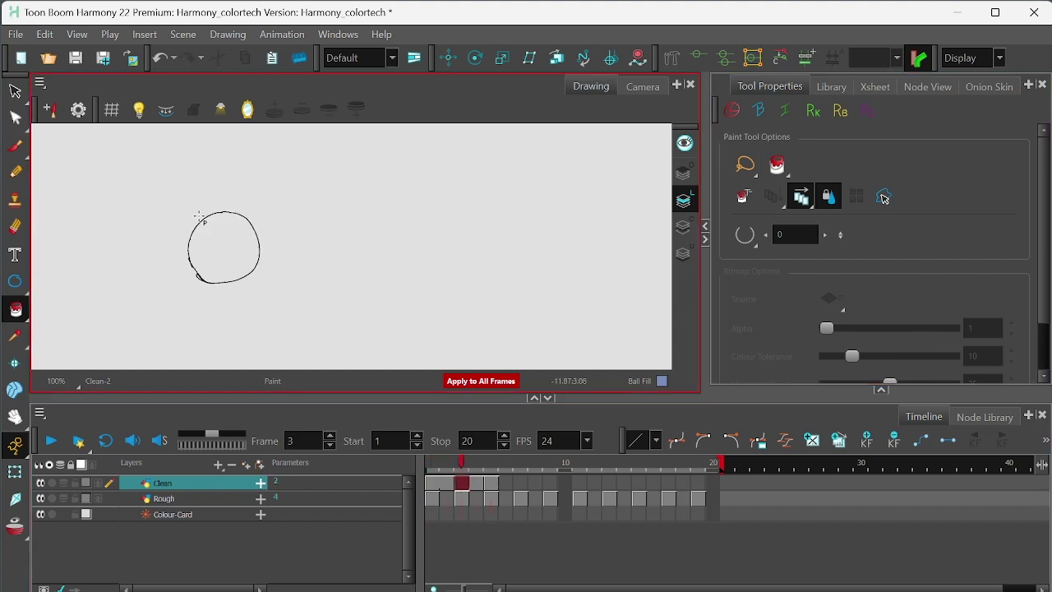
click(226, 242)
key(period)
key(period)
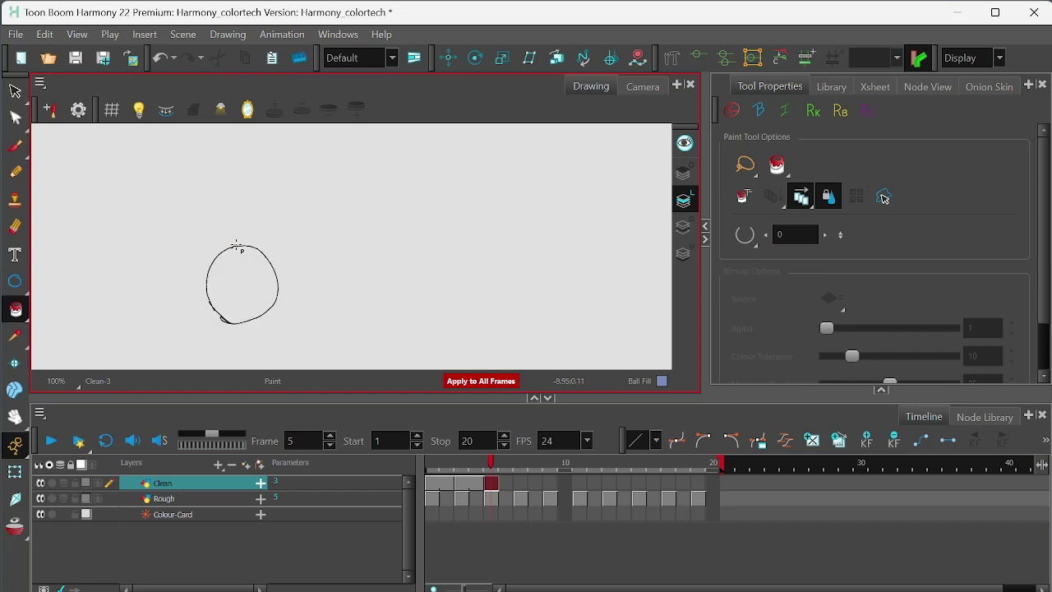
click(241, 247)
key(period)
key(comma)
key(comma)
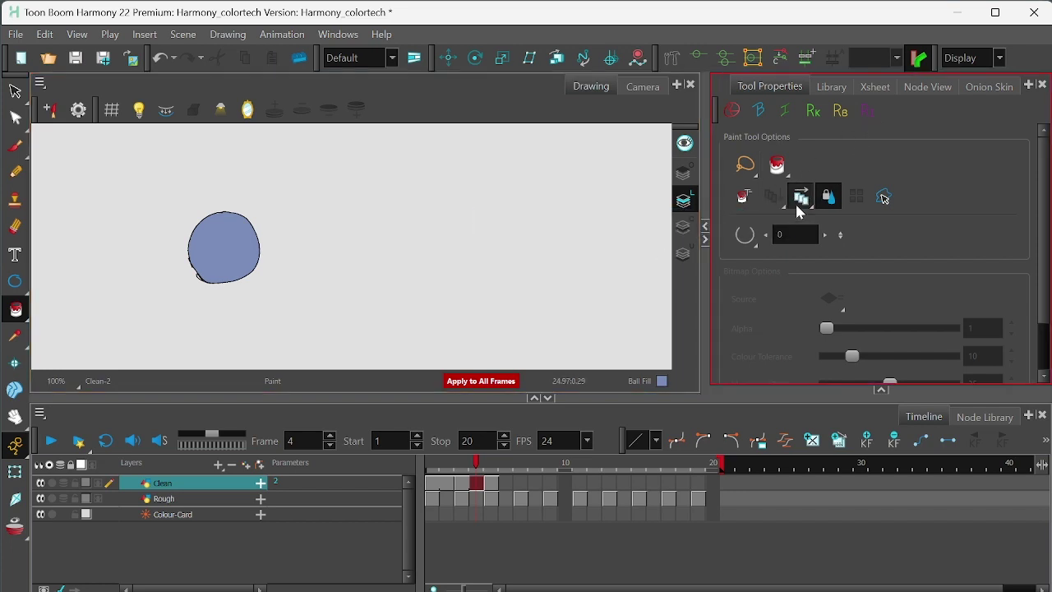
Step: Set the Paint tool's gap closing to Close Small Gap and review the larger gap options
click(748, 238)
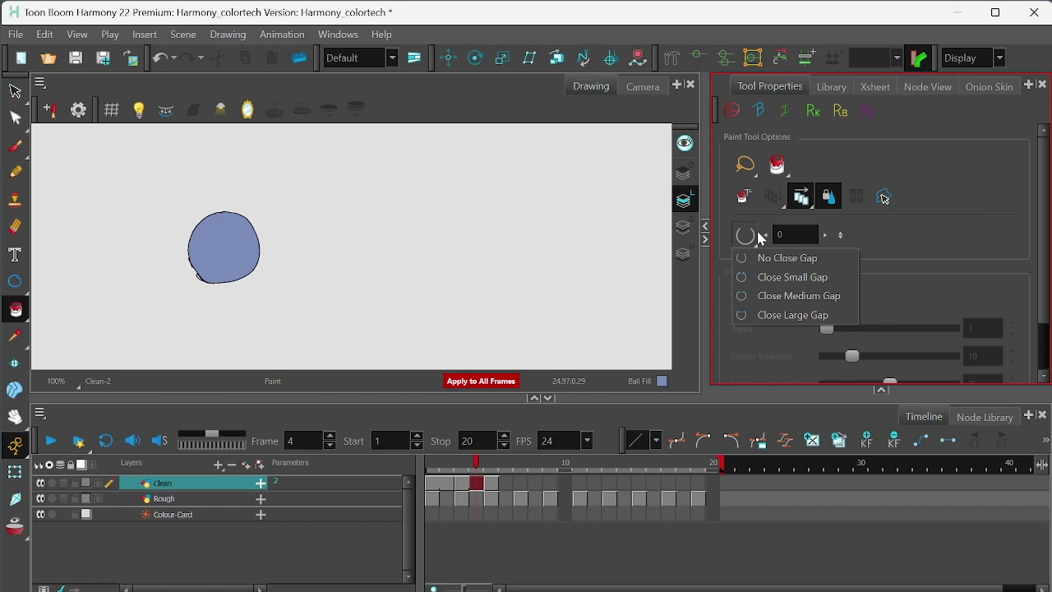
click(818, 283)
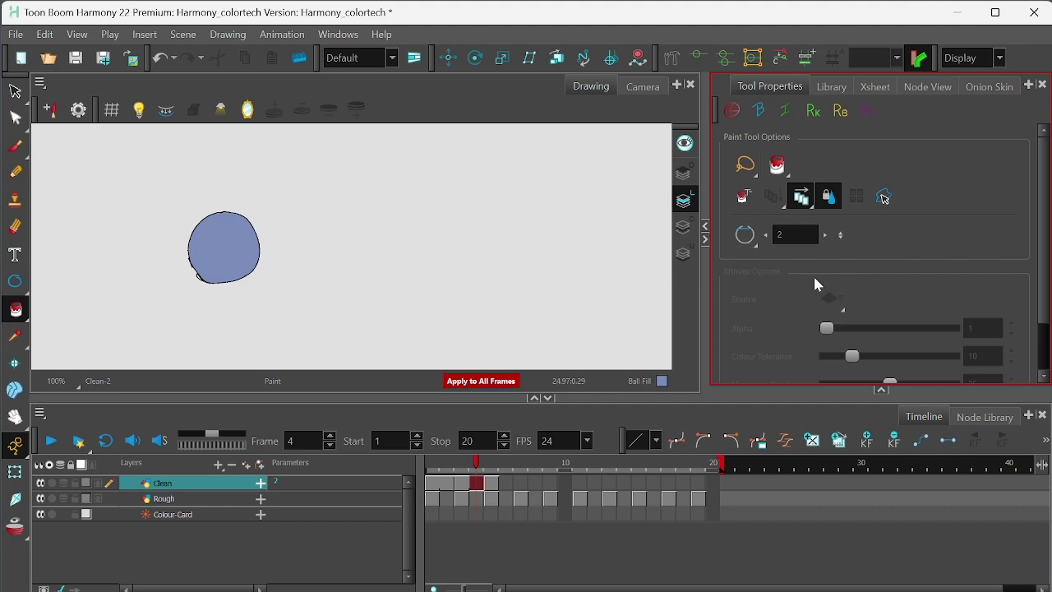
click(746, 235)
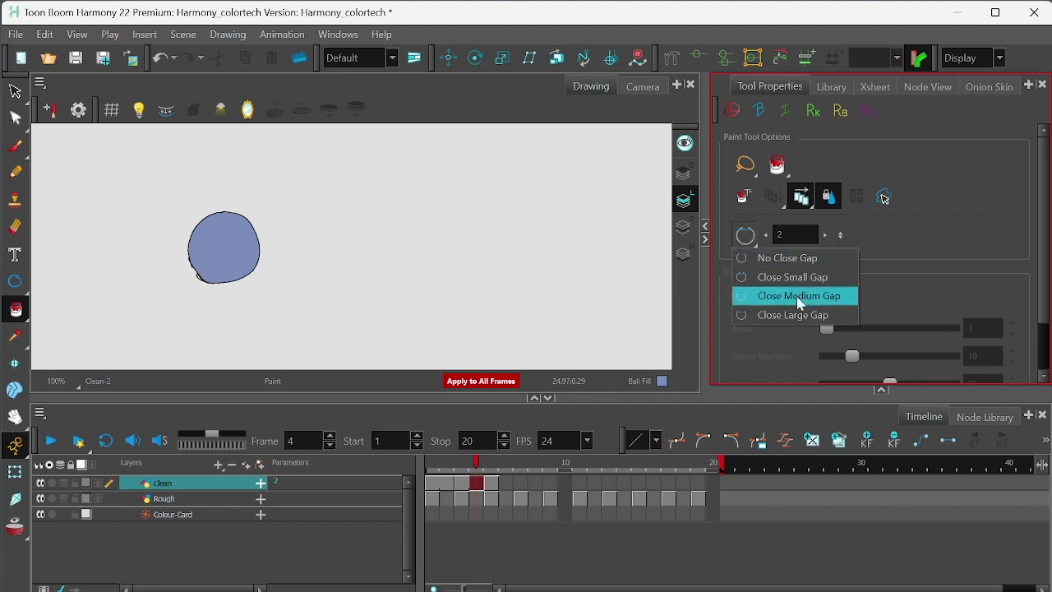
click(944, 237)
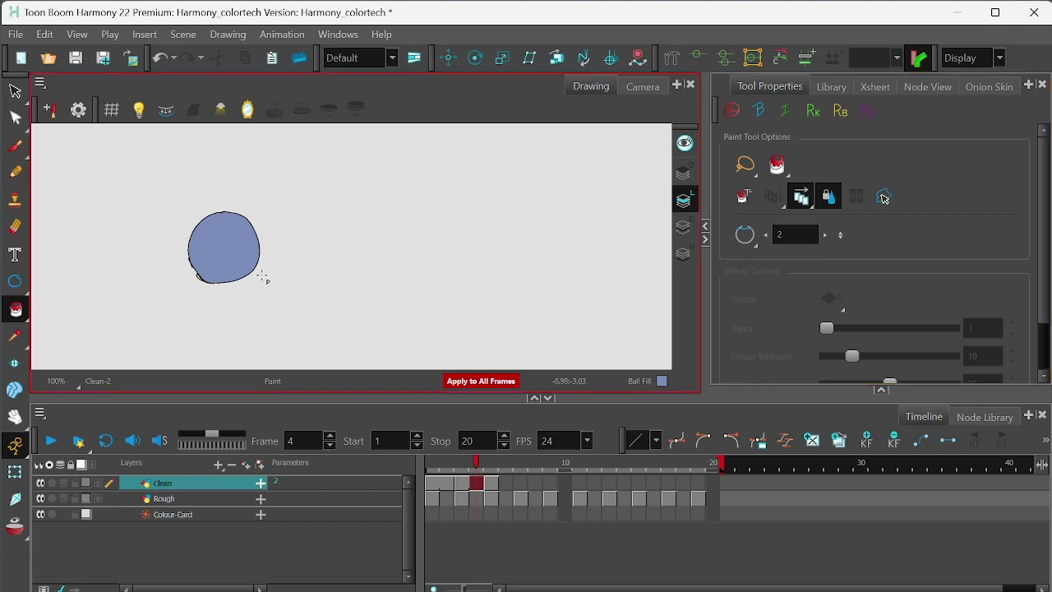
Step: Examine the painted ball's outline on frame 4 up close and save the scene
key(2)
key(2)
mouse_move(206, 254)
mouse_down()
mouse_move(400, 244)
mouse_move(517, 197)
mouse_up()
key(2)
key(2)
key(ctrl+s)
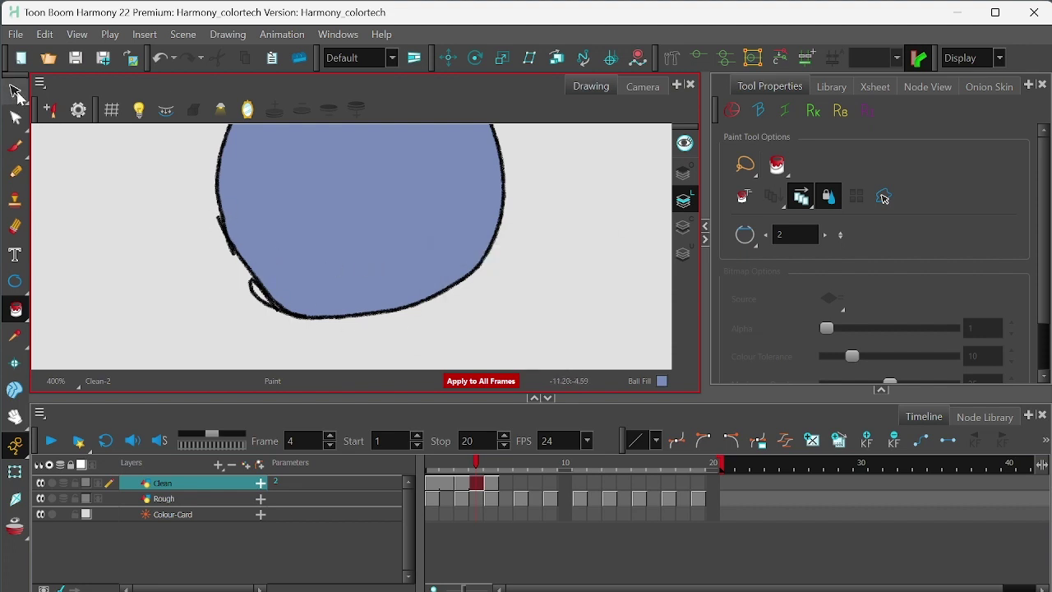
Step: Switch to the Close Gap tool to view its options on frame 3, and return to the Paint tool
click(20, 312)
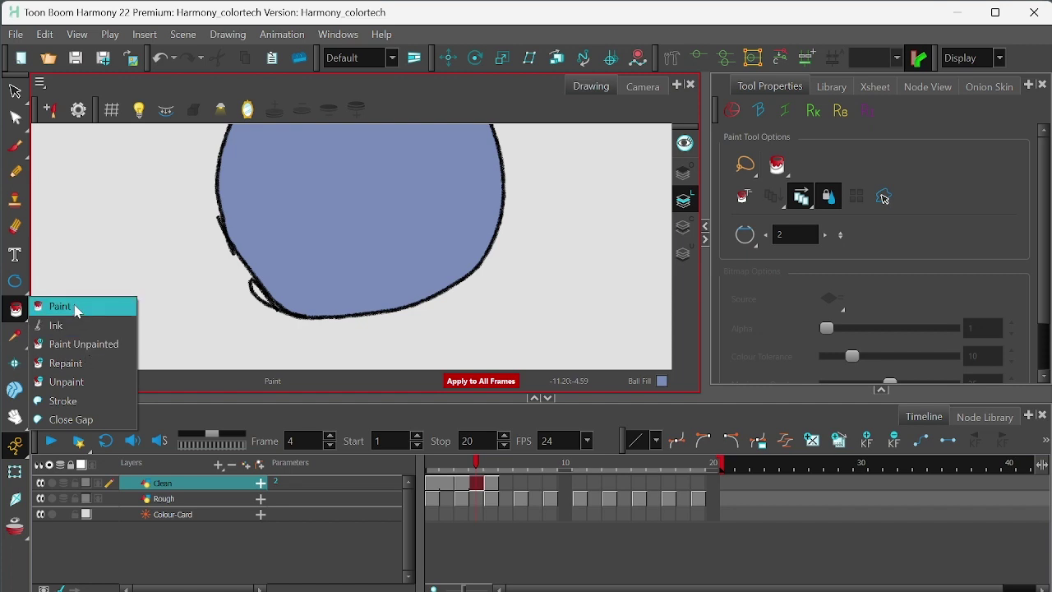
click(104, 419)
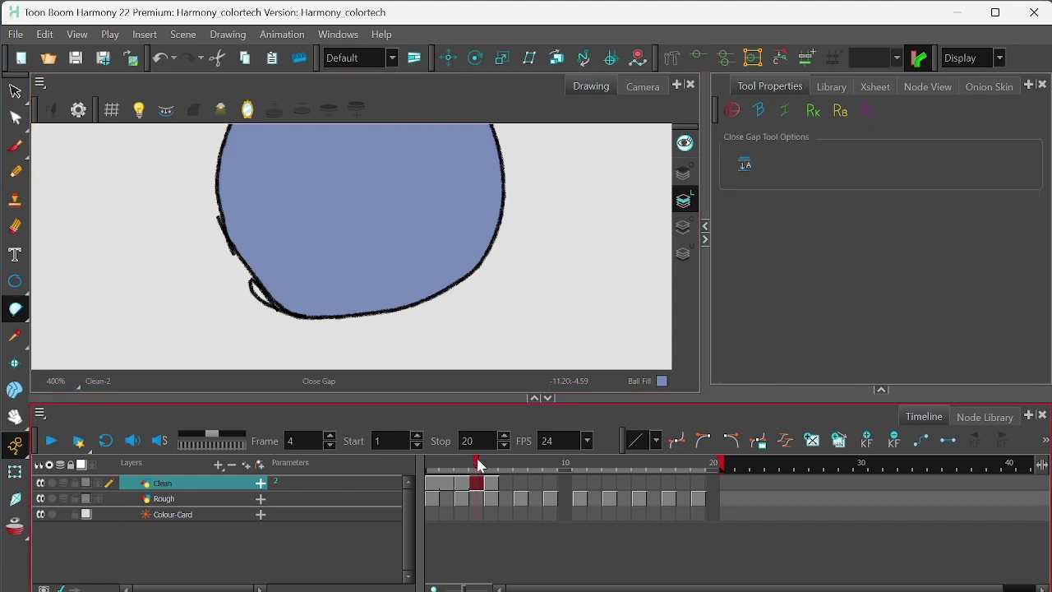
drag(481, 465, 461, 477)
click(15, 309)
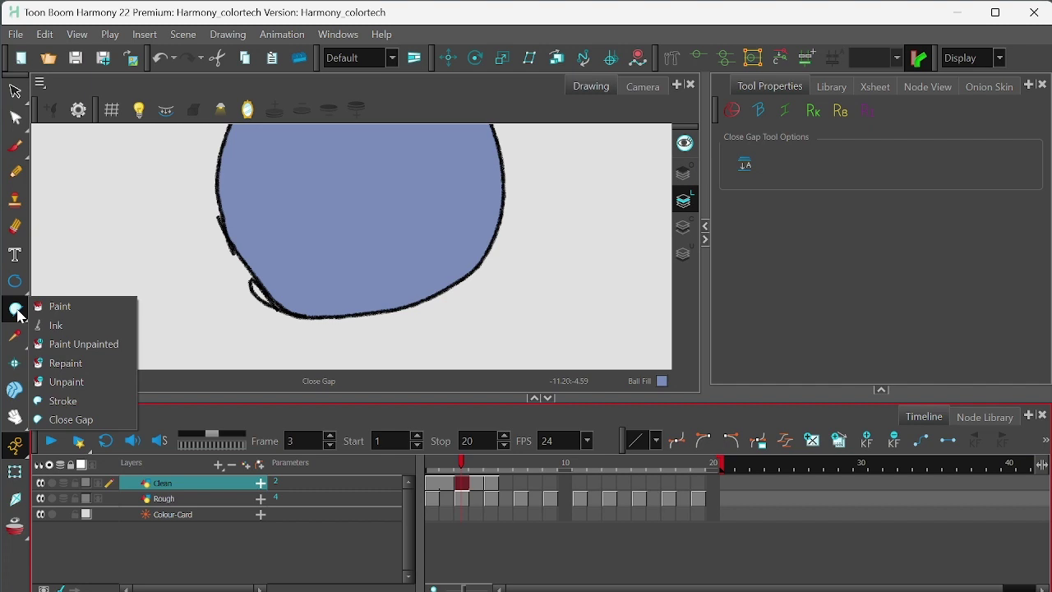
click(94, 305)
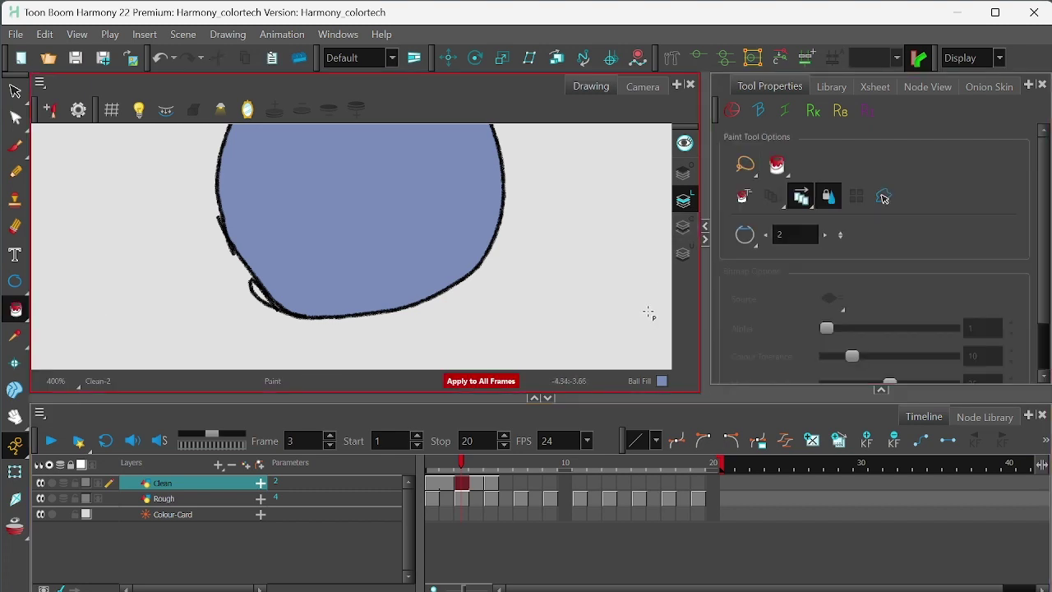
Step: Turn off Apply to All Frames, undo the ball fills and frame the ball outline on frame 1
click(801, 202)
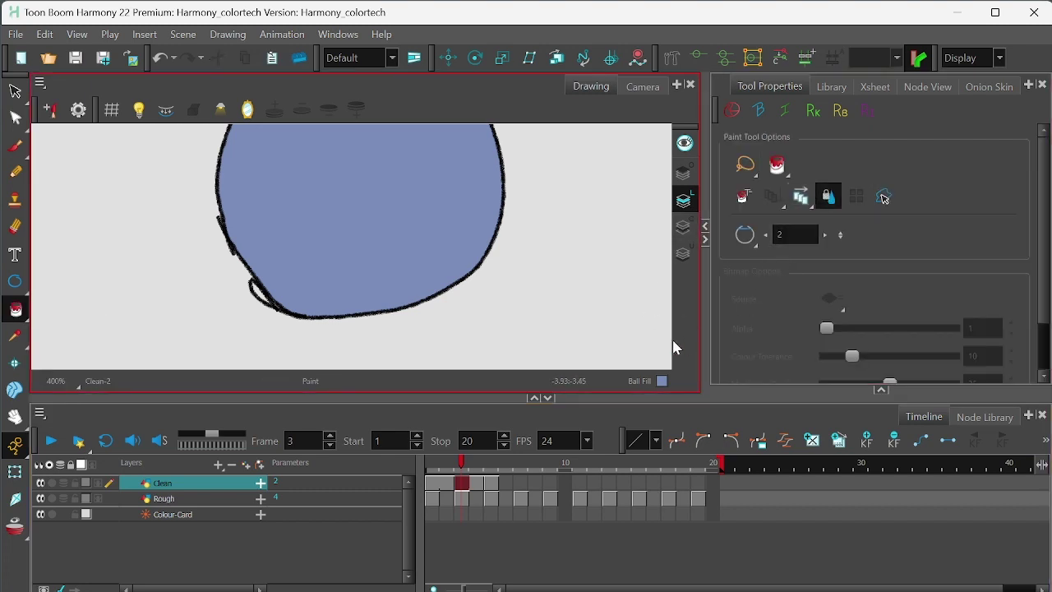
key(ctrl+z)
key(comma)
key(comma)
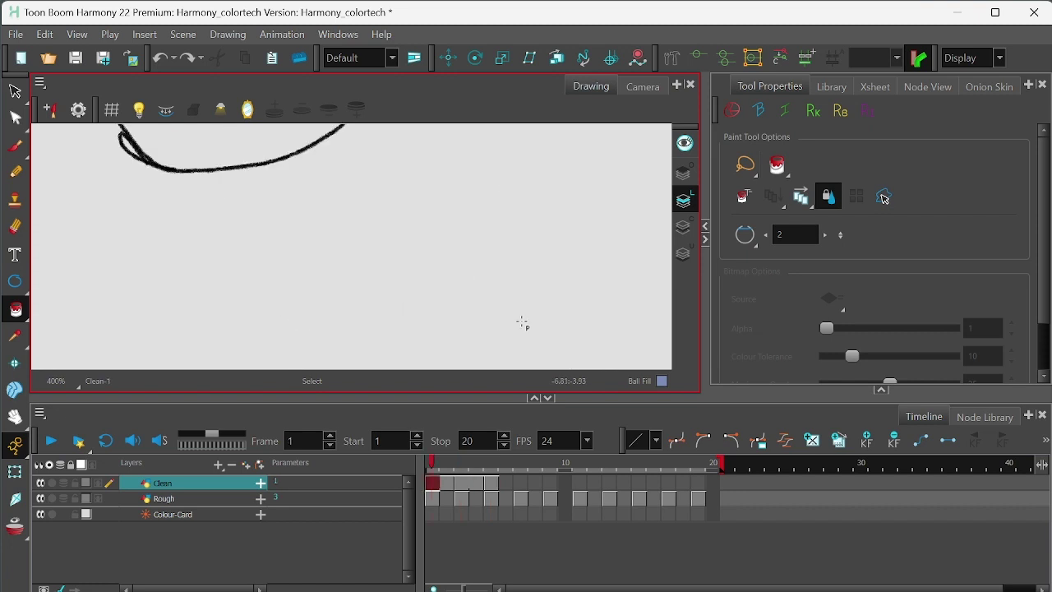
scroll(448, 197, up, 4)
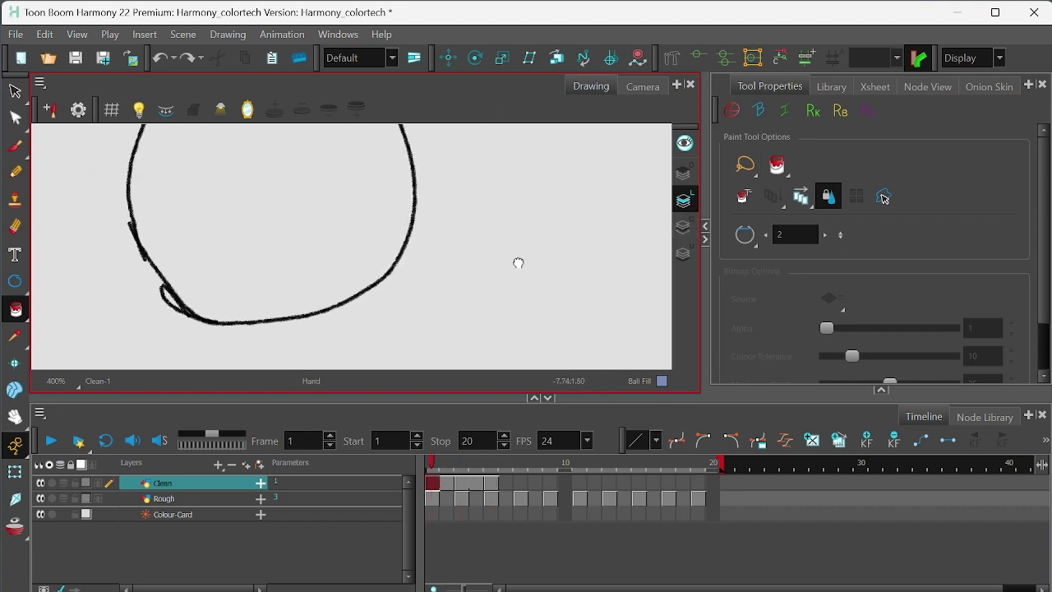
key(1)
scroll(483, 209, up, 2)
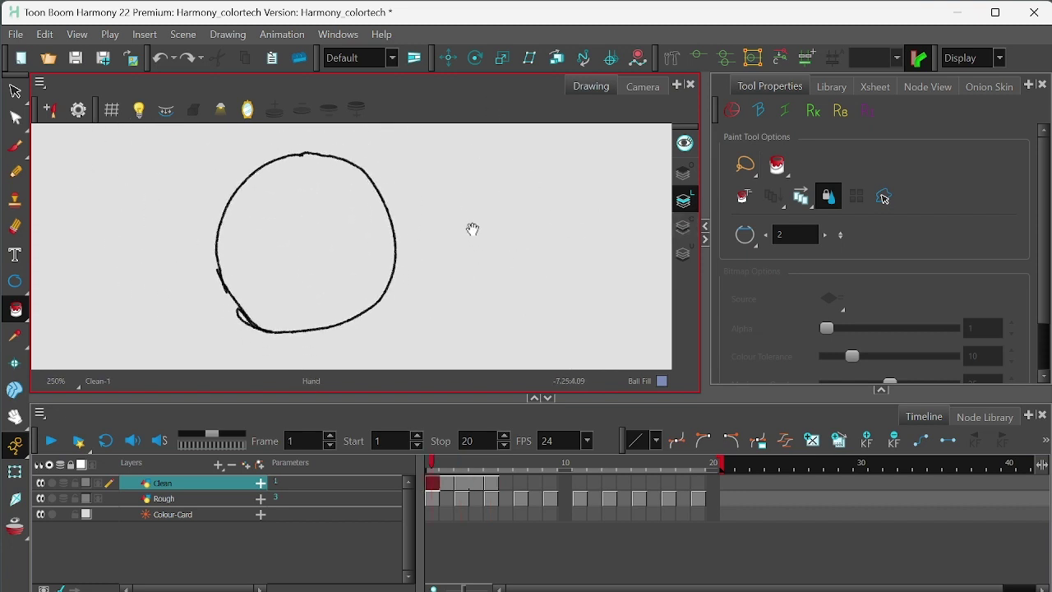
Step: Create Colour Art from the selected ball line art on frame 1 and paint the shape with Ball Fill on the Colour Art layer
key(ctrl+a)
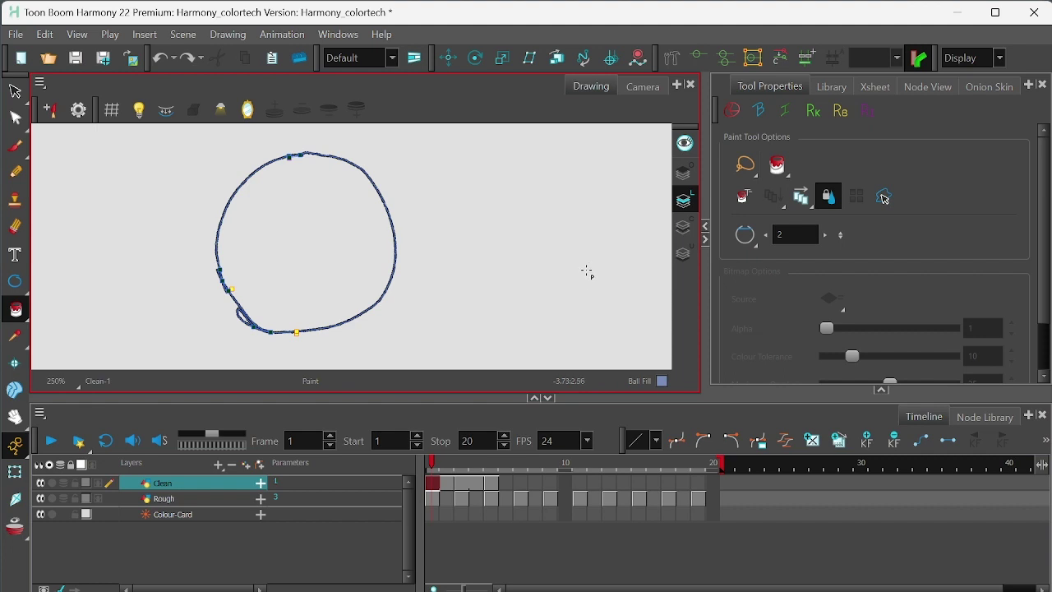
click(599, 314)
key(ctrl+a)
click(602, 310)
key(ctrl+a)
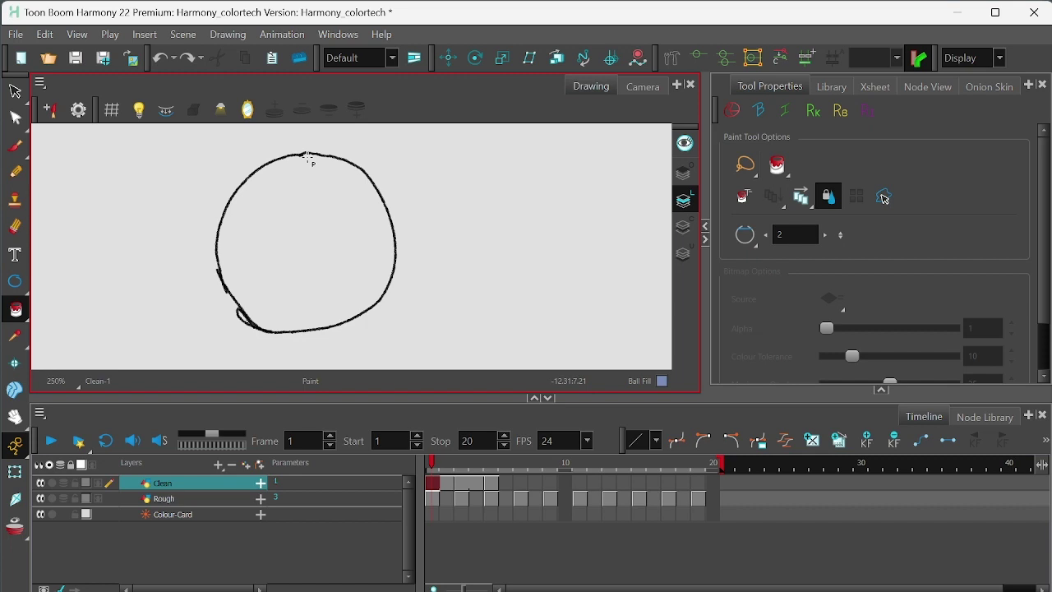
click(163, 111)
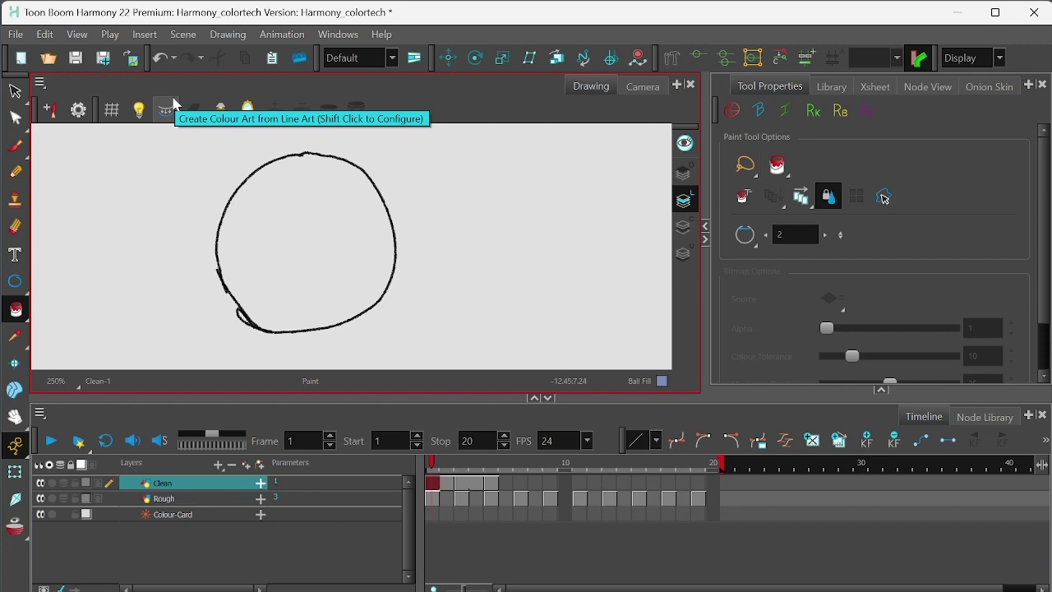
click(685, 229)
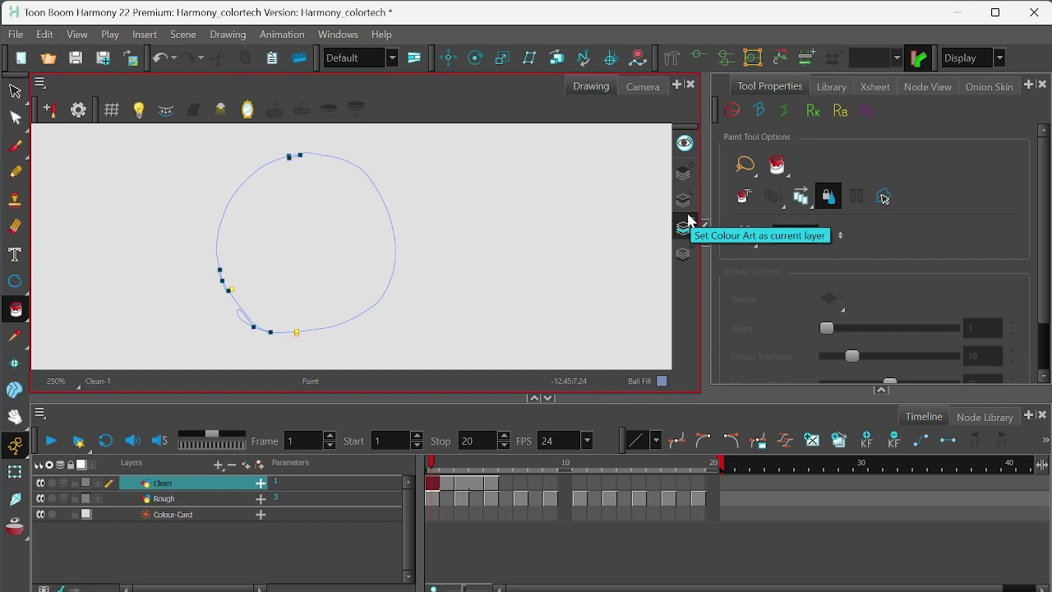
click(293, 257)
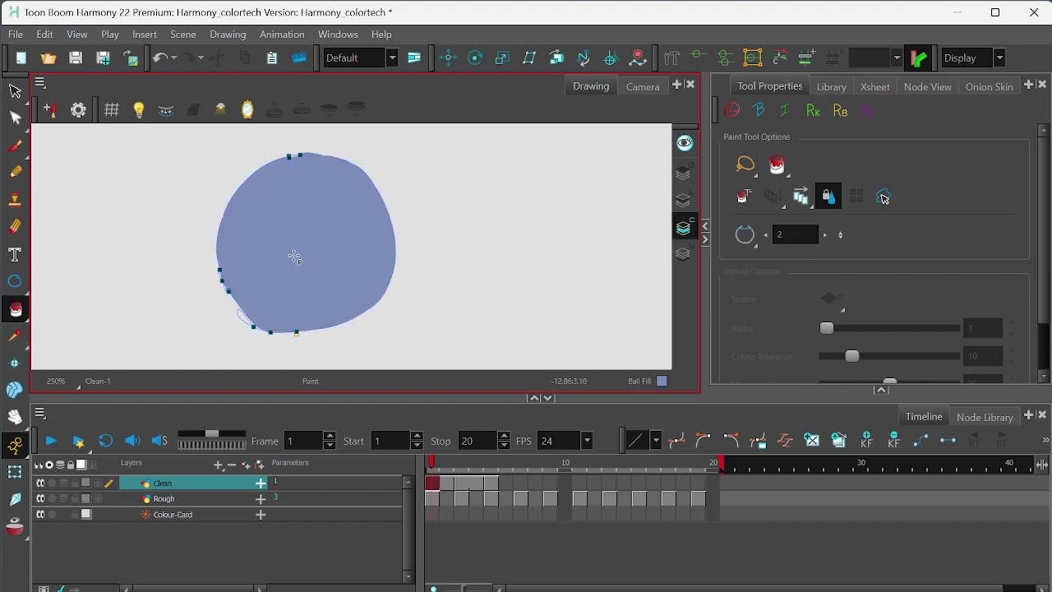
Step: Compare the frame 1 ball's Line Art, Colour Art and combined preview of all art layers
click(684, 200)
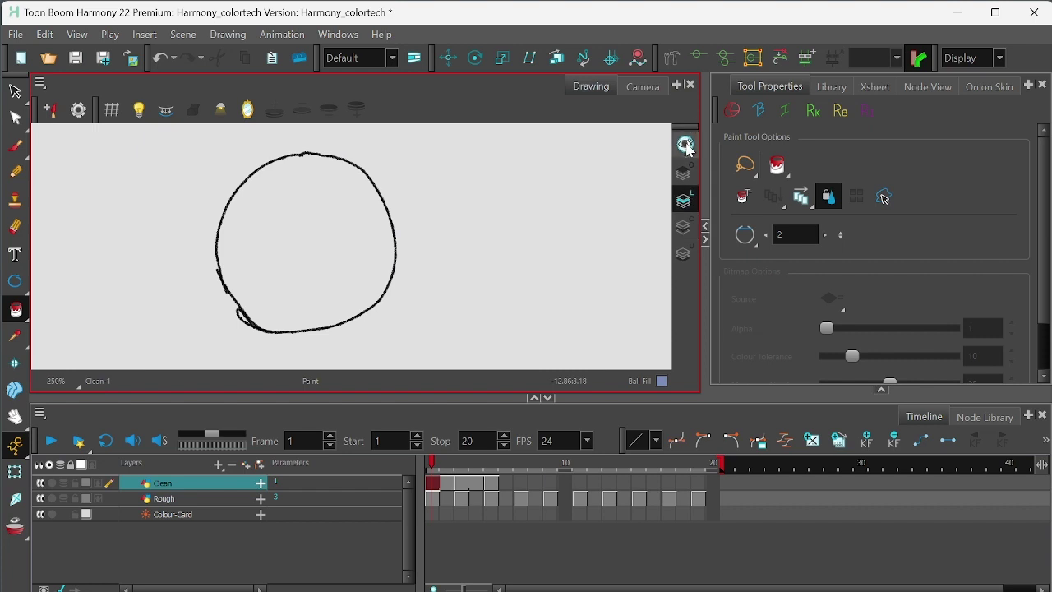
click(685, 144)
click(687, 200)
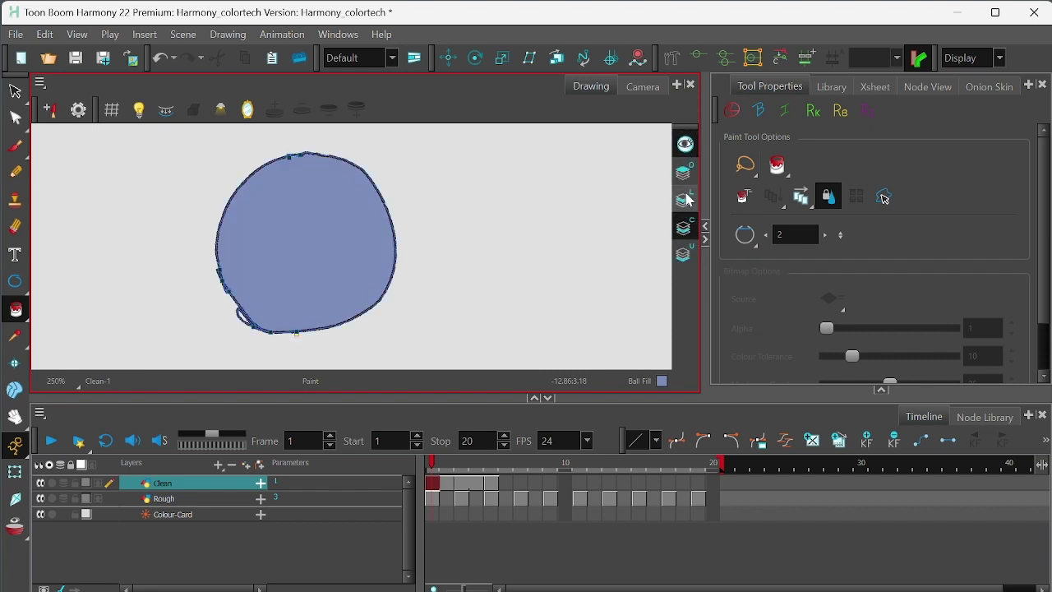
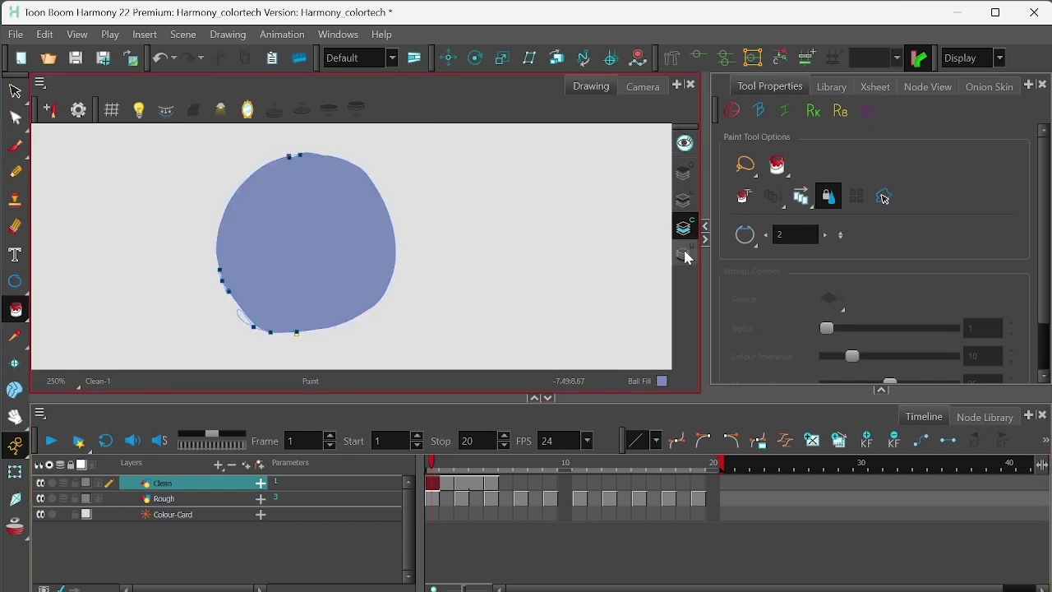
click(689, 144)
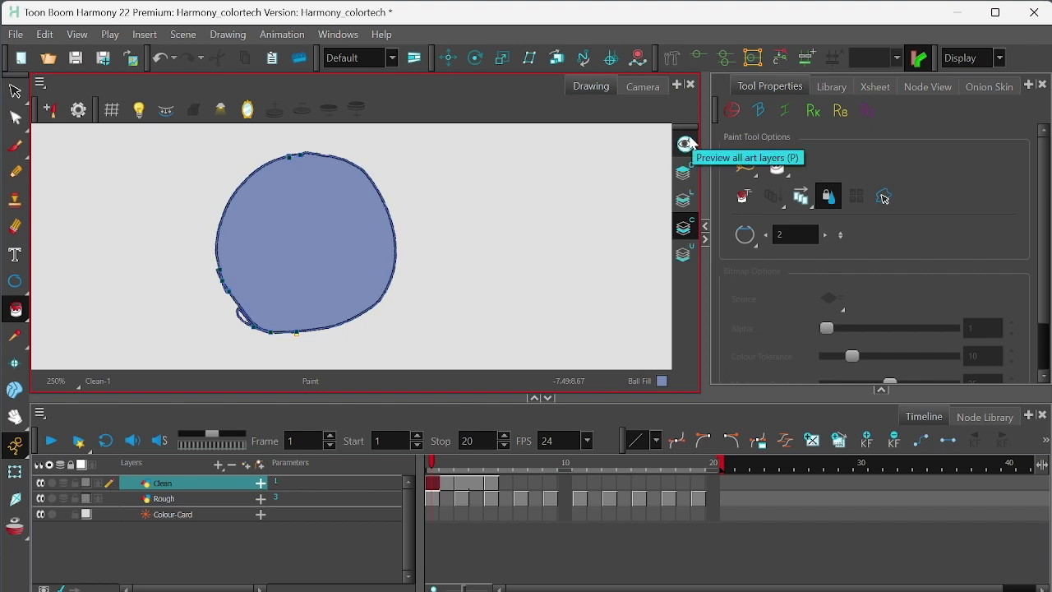
click(685, 201)
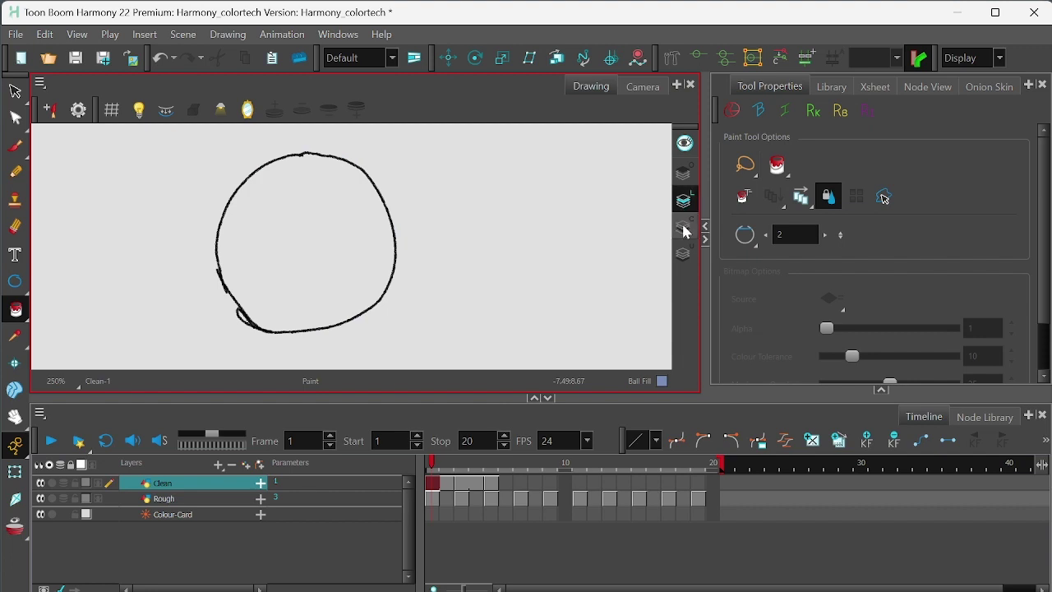
click(686, 230)
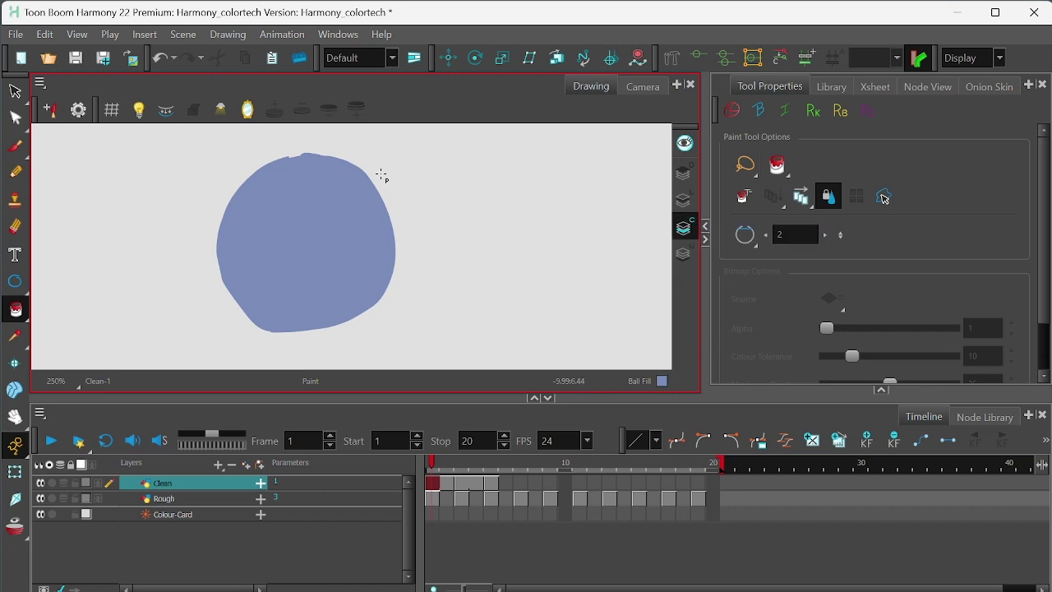
click(688, 201)
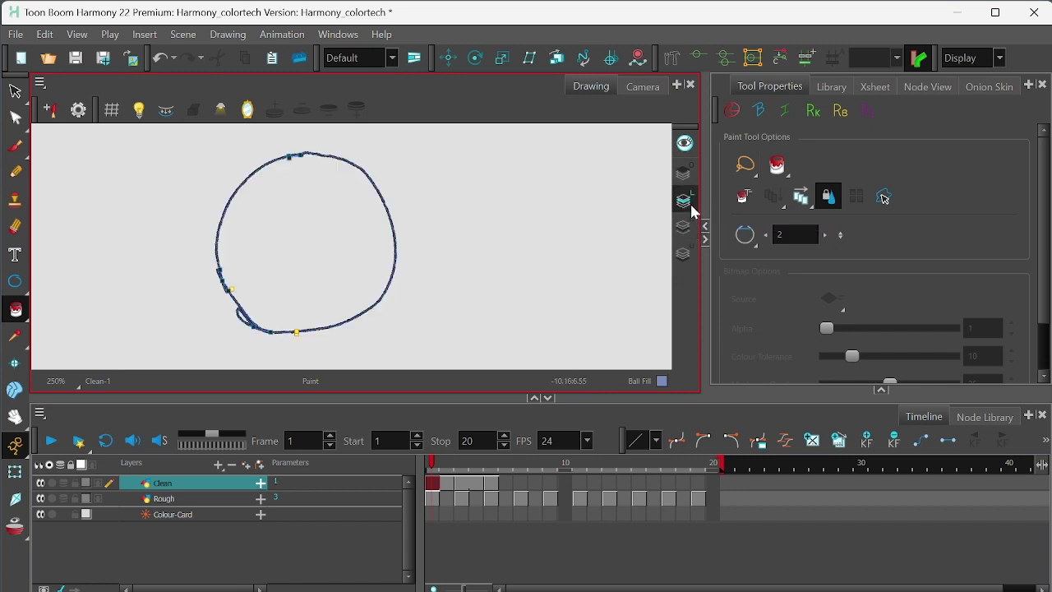
click(689, 223)
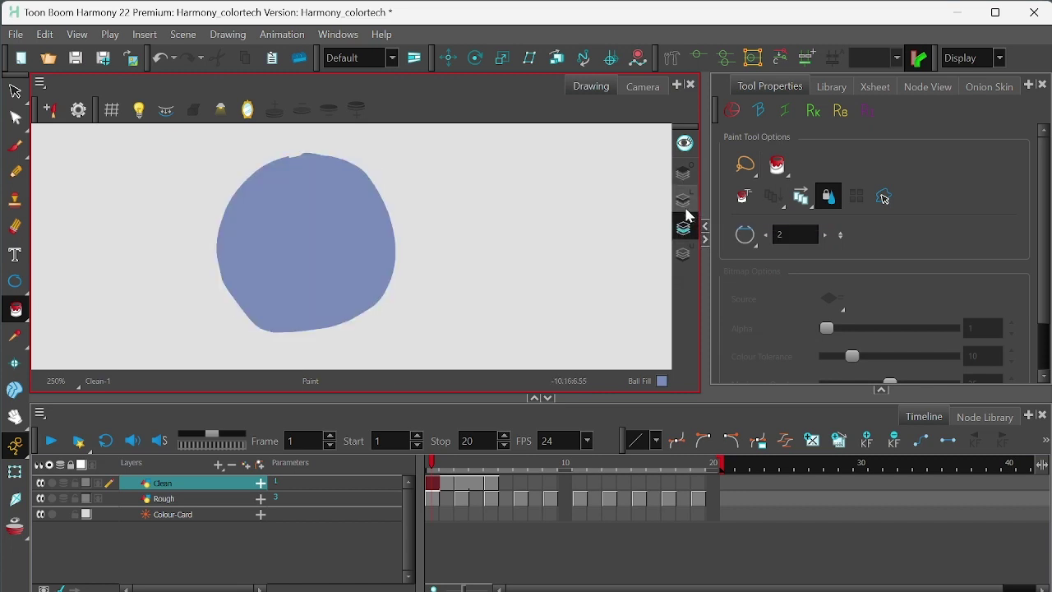
Step: Go to the ball's Line Art on frame 3 and turn on Apply to All Frames for the Select tool
click(685, 200)
drag(432, 465, 461, 467)
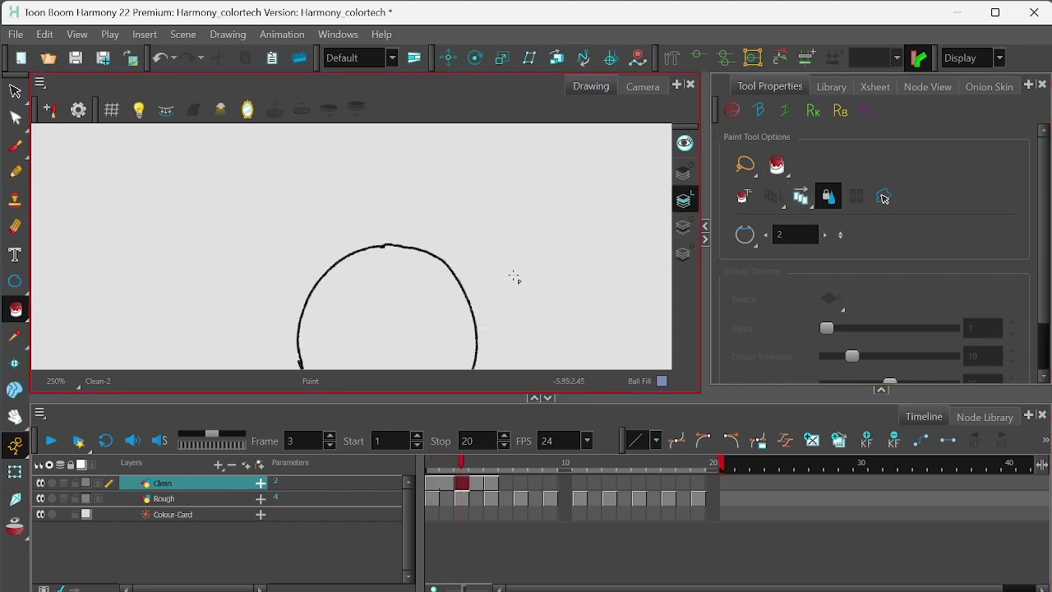
key(space)
drag(521, 307, 514, 234)
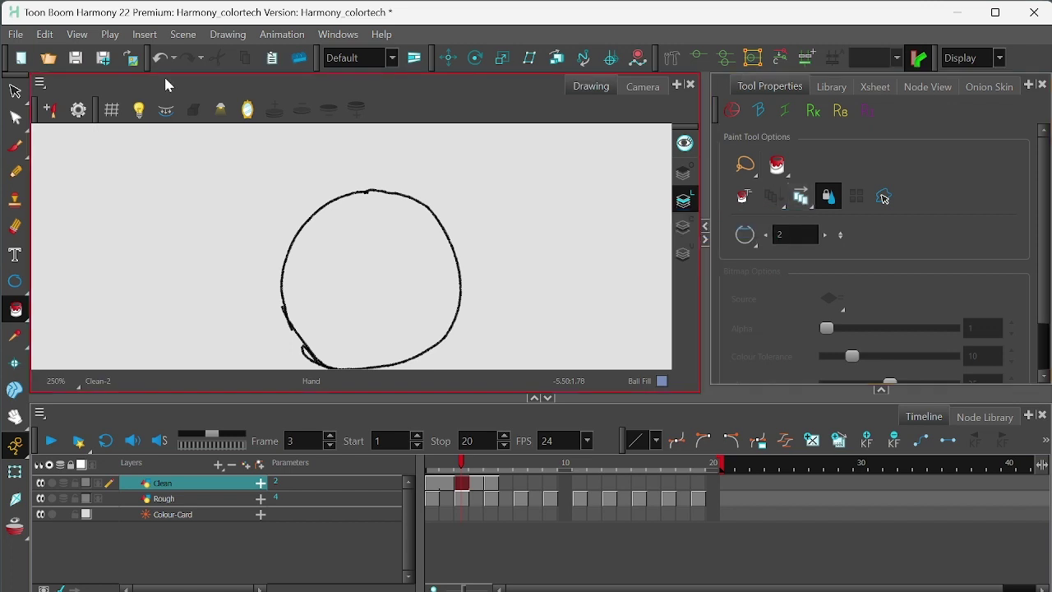
click(17, 93)
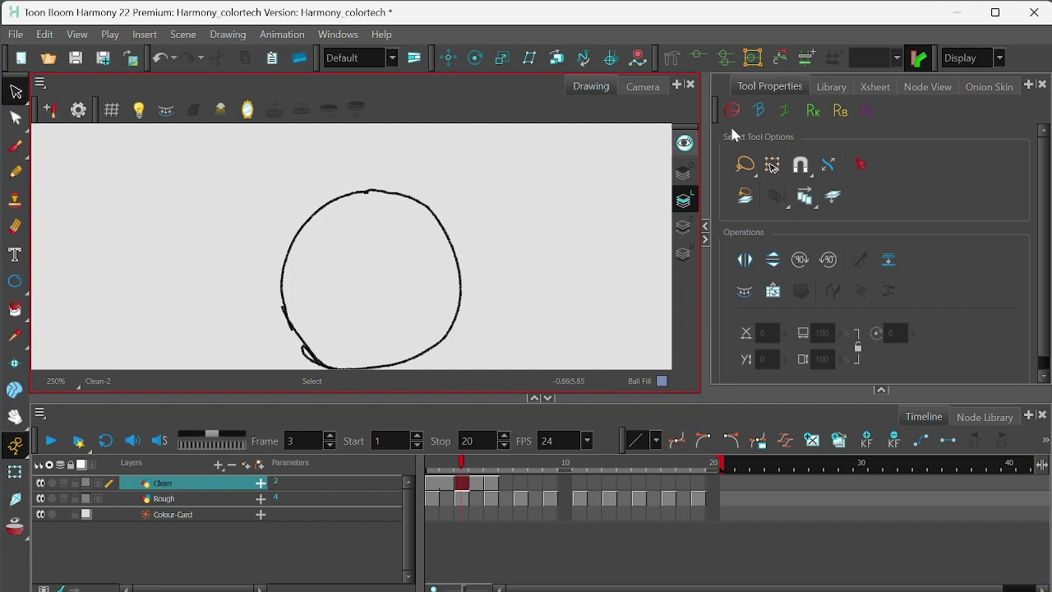
click(807, 199)
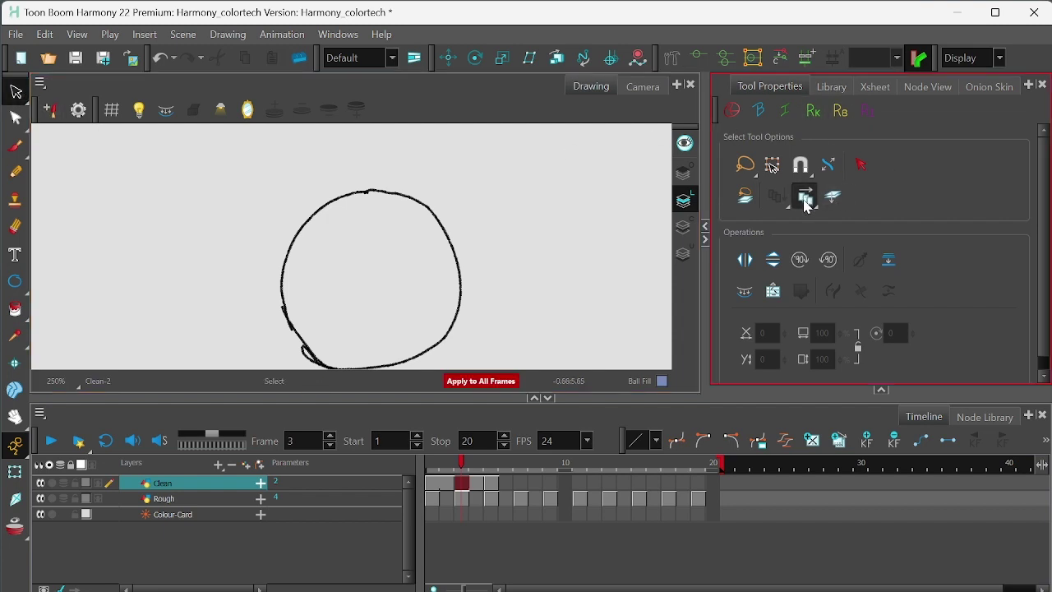
drag(491, 464, 470, 464)
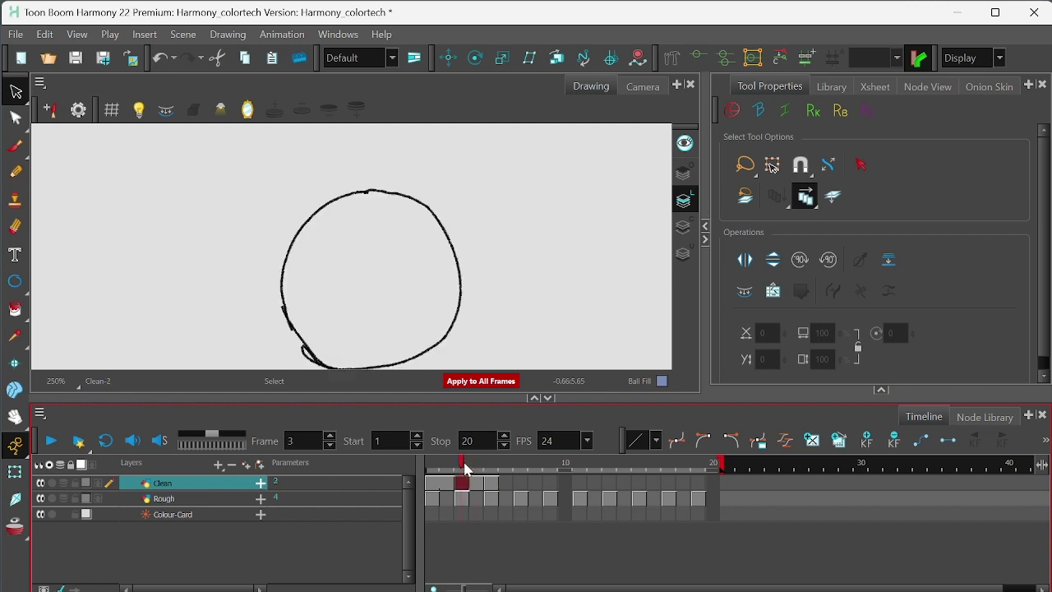
drag(524, 323, 514, 288)
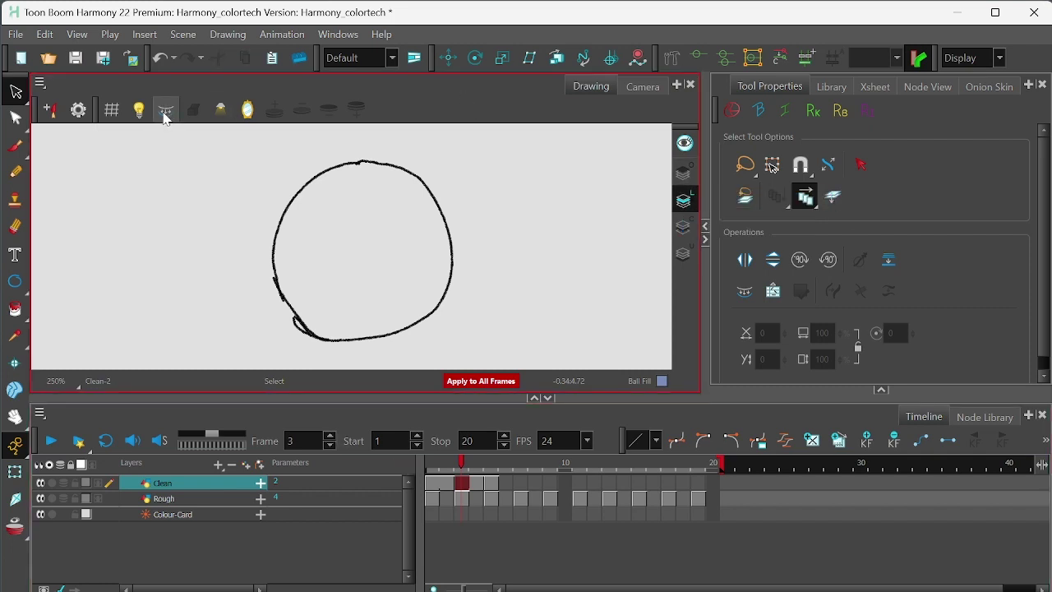
Step: Create Colour Art from the ball's line art across all frames and check its strokes on frames 3 and 5
click(688, 231)
click(688, 231)
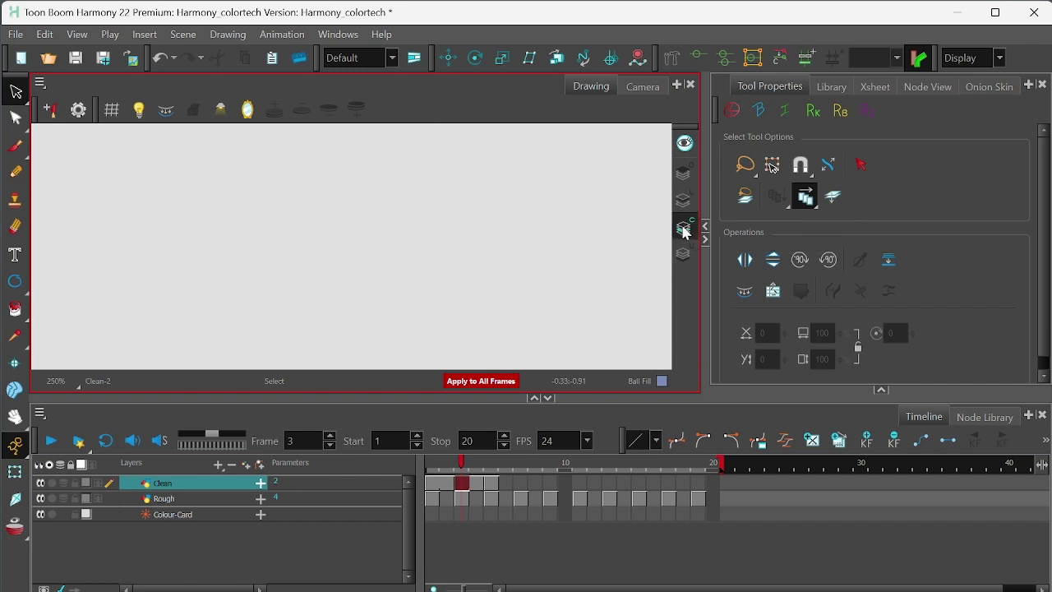
click(463, 482)
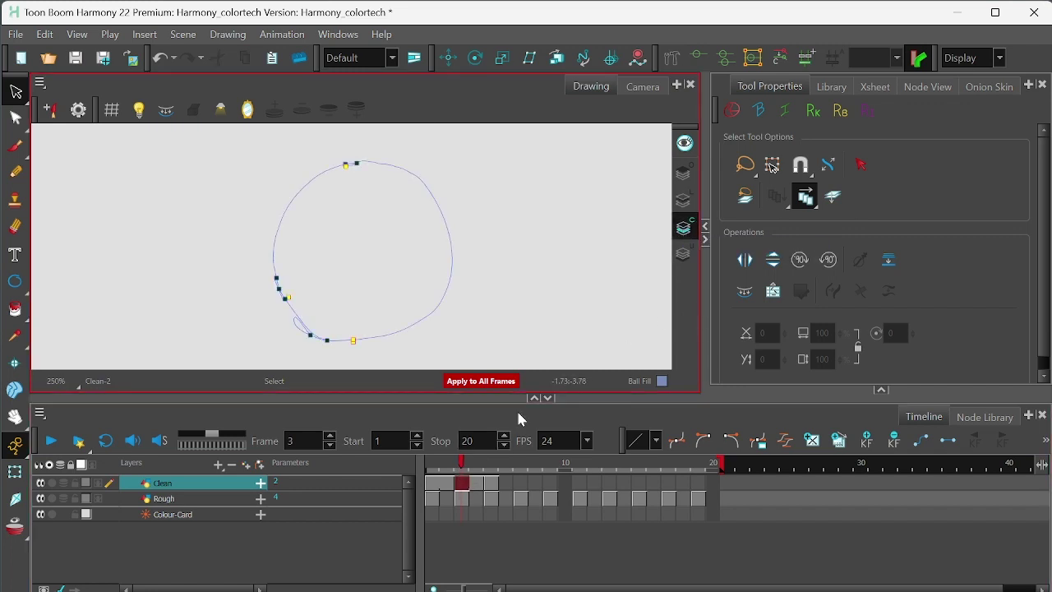
click(482, 466)
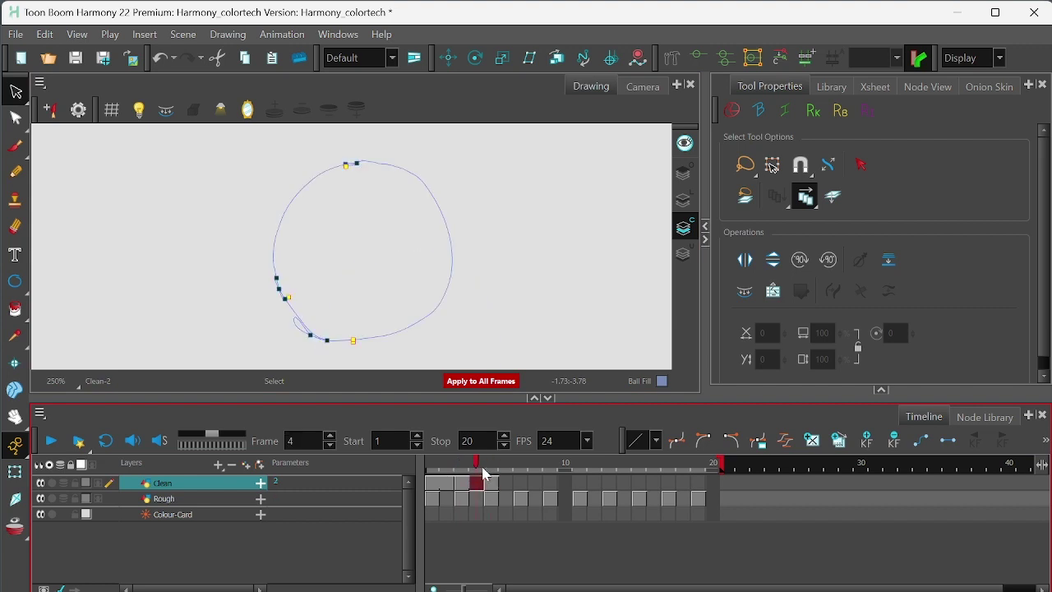
mouse_move(482, 469)
mouse_down()
mouse_move(463, 467)
mouse_move(482, 468)
mouse_up()
click(489, 473)
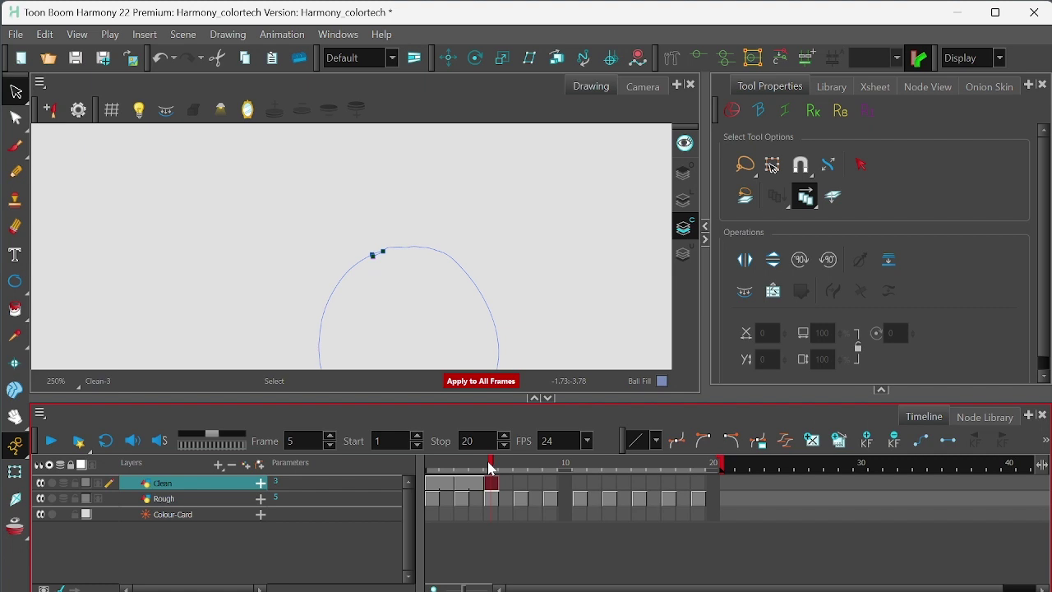
mouse_move(492, 468)
mouse_down()
mouse_move(491, 479)
mouse_move(441, 481)
mouse_move(468, 485)
mouse_up()
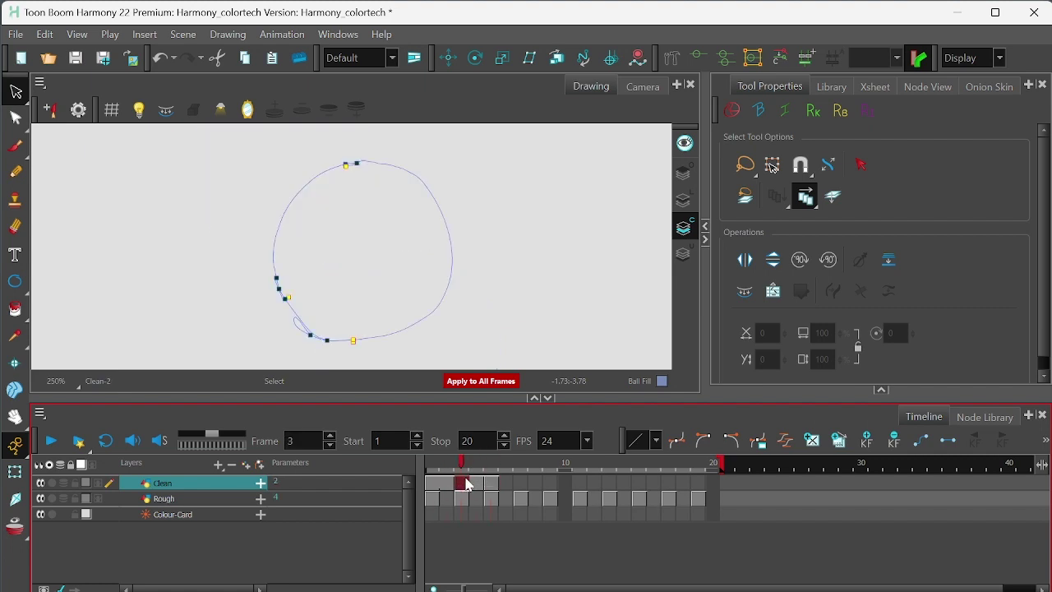
Step: Paint the balls on frames 3 and 5 with Ball Fill on the Colour Art layer
key(alt+i)
click(391, 246)
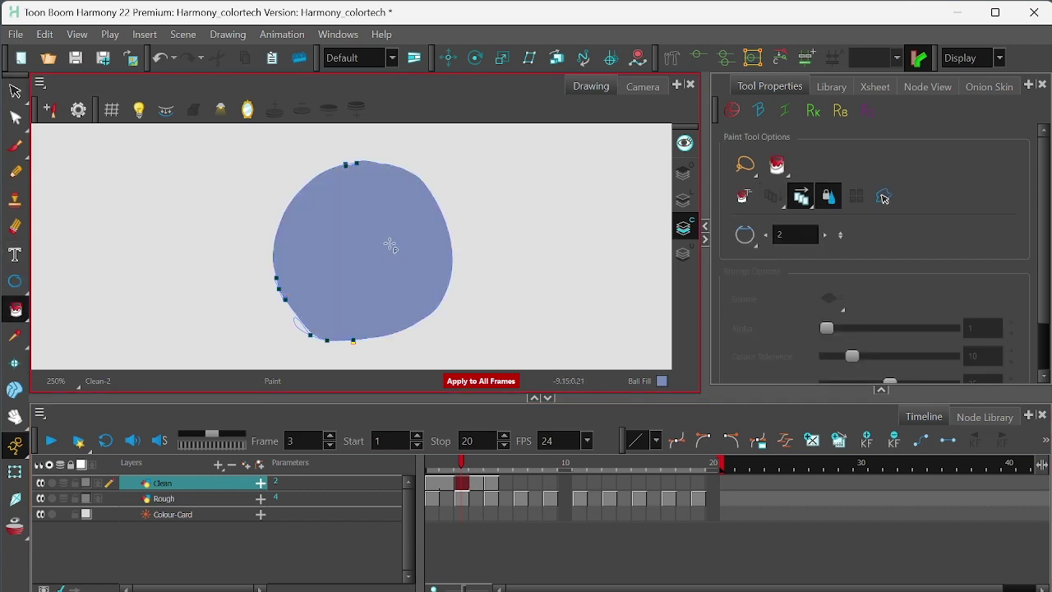
key(period)
key(period)
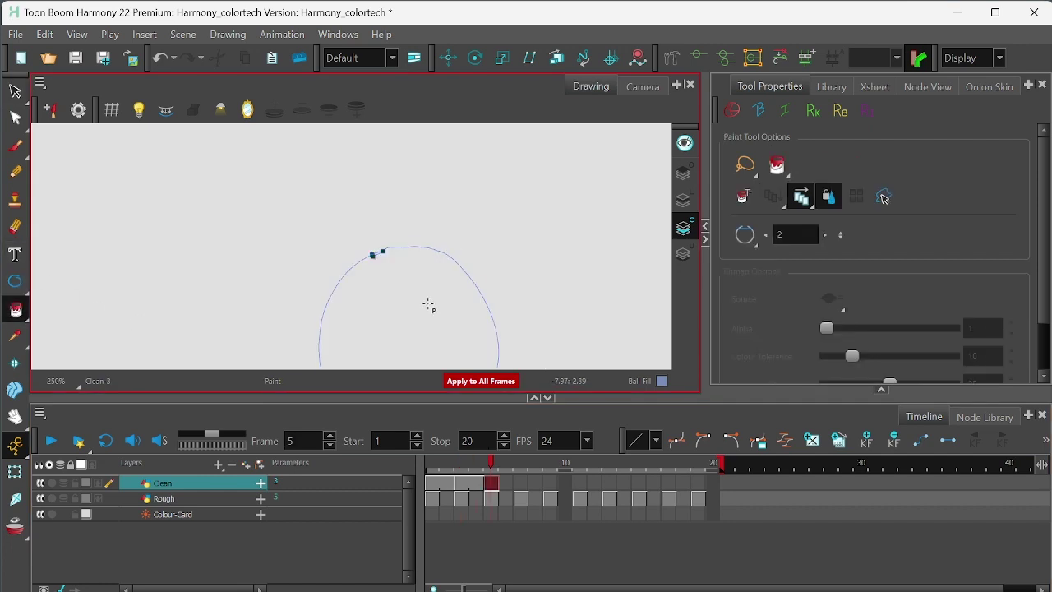
click(429, 305)
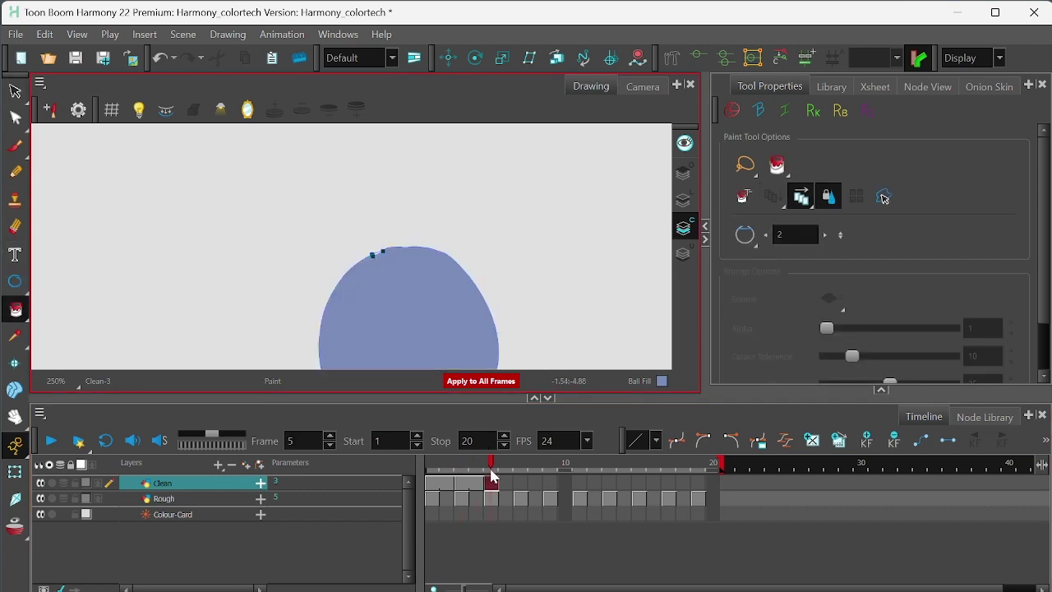
Step: Review the painted colour art of the Clean drawings across frames 1 to 5
click(447, 483)
click(463, 485)
click(487, 490)
click(447, 488)
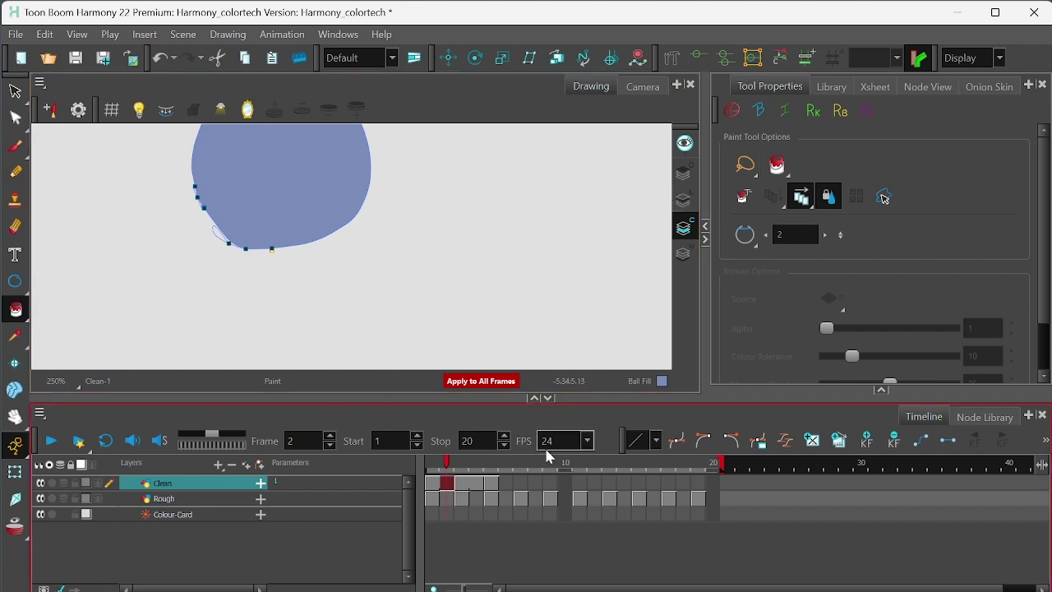
click(526, 240)
scroll(522, 280, down, 4)
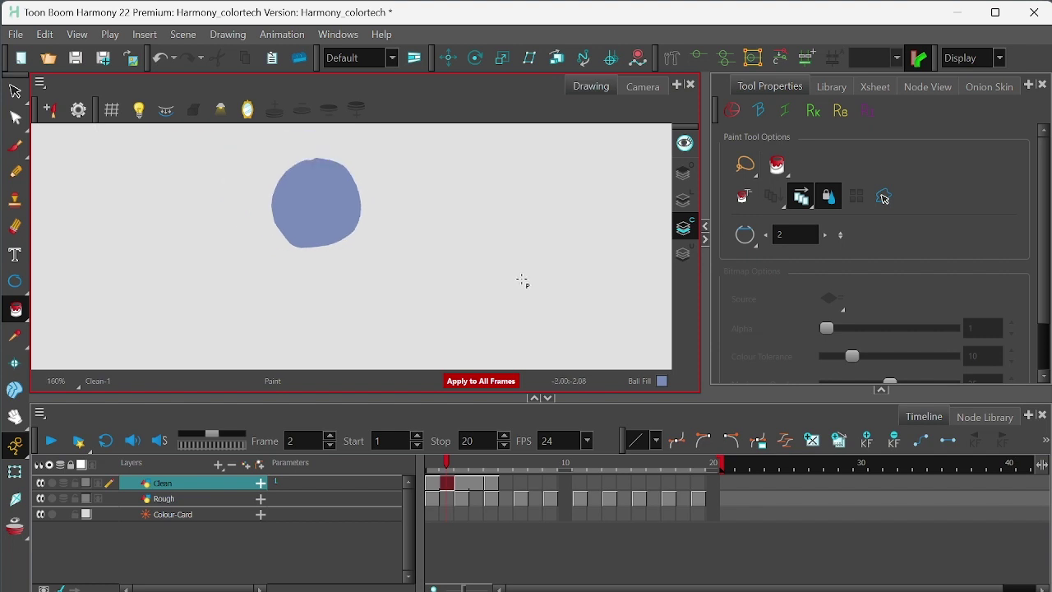
mouse_move(462, 466)
mouse_down()
mouse_move(495, 468)
mouse_move(433, 467)
mouse_up()
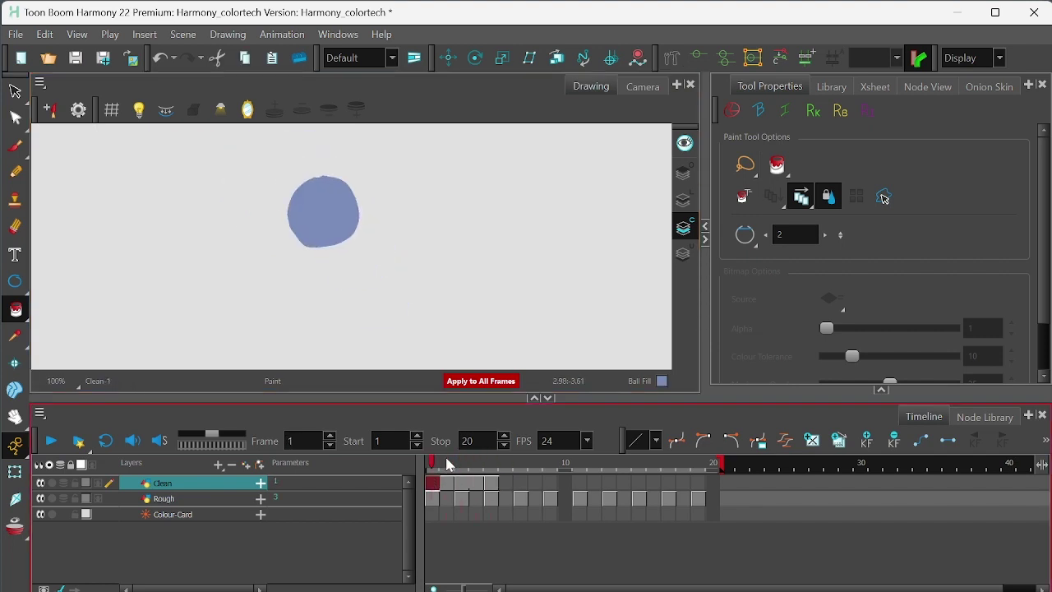
Step: Show frame 1 in the Camera view and hide the Rough layer
click(640, 87)
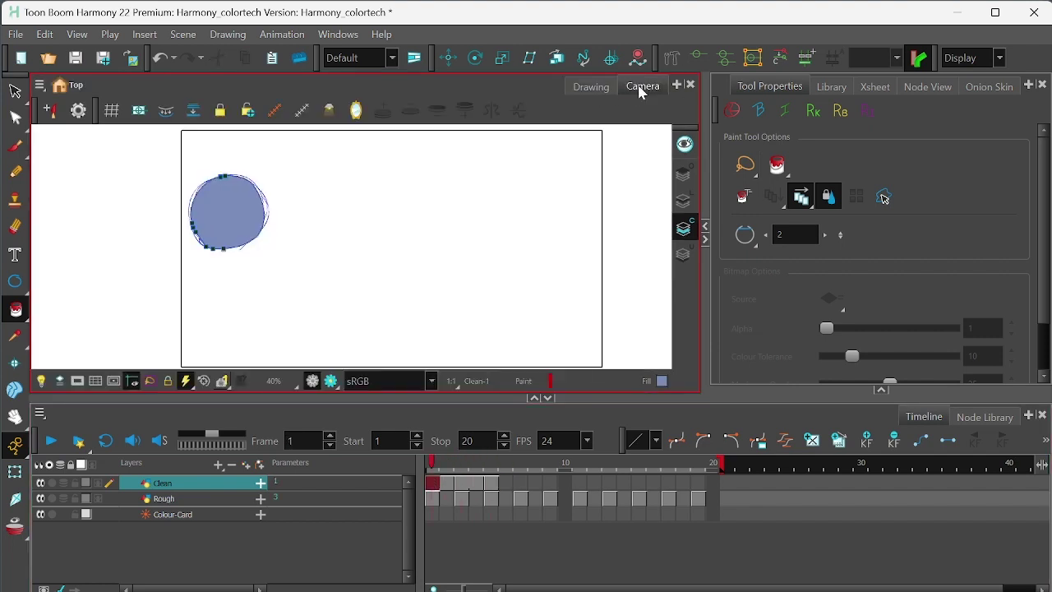
click(181, 498)
mouse_move(444, 498)
mouse_down()
mouse_move(502, 498)
mouse_move(427, 493)
mouse_move(507, 508)
mouse_move(451, 512)
mouse_move(444, 498)
mouse_move(489, 498)
mouse_move(430, 502)
mouse_move(485, 510)
mouse_move(445, 513)
mouse_move(436, 490)
mouse_move(489, 494)
mouse_move(435, 496)
mouse_up()
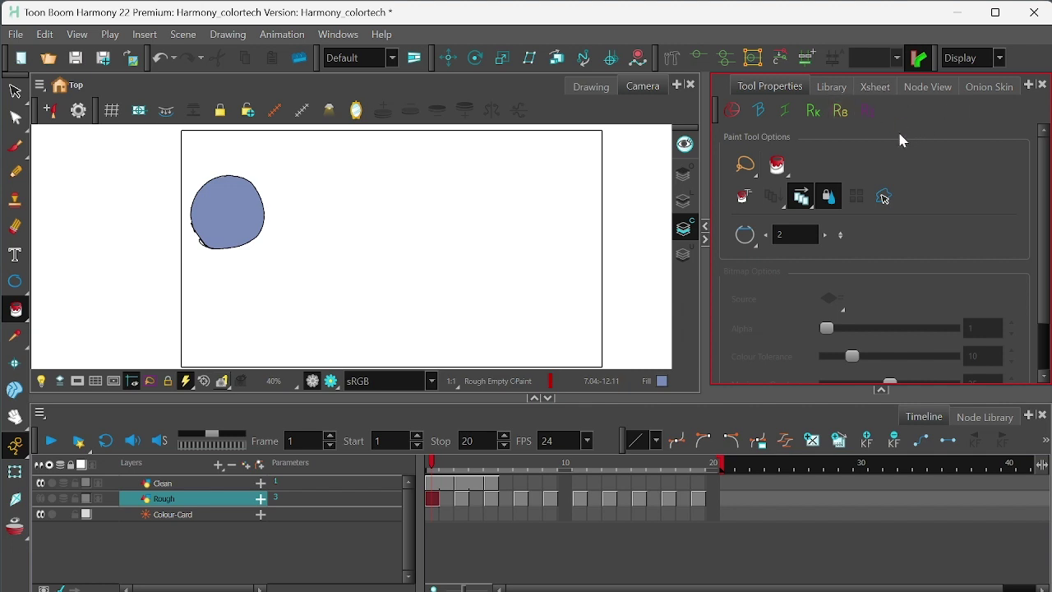
Step: Reveal the colour palette, inspect the Ball Fill swatch in the Colour Picker and close it
click(881, 391)
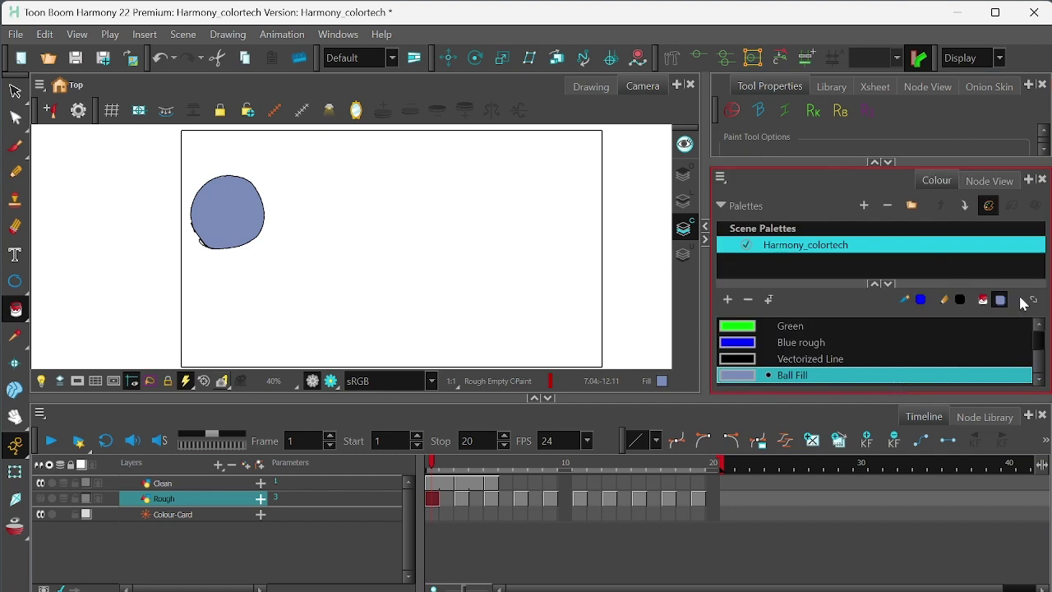
double_click(742, 376)
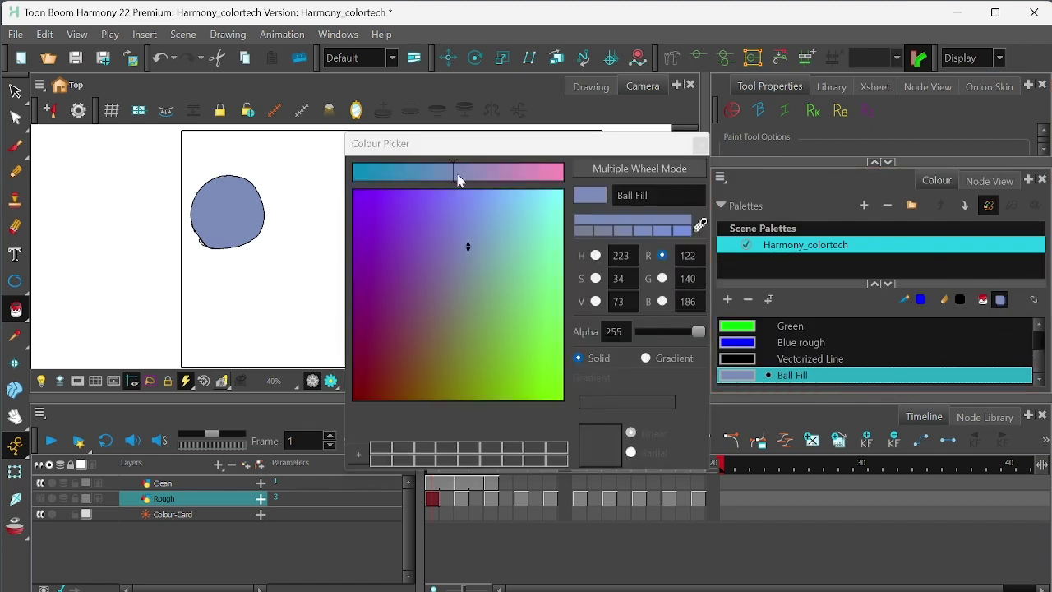
click(699, 145)
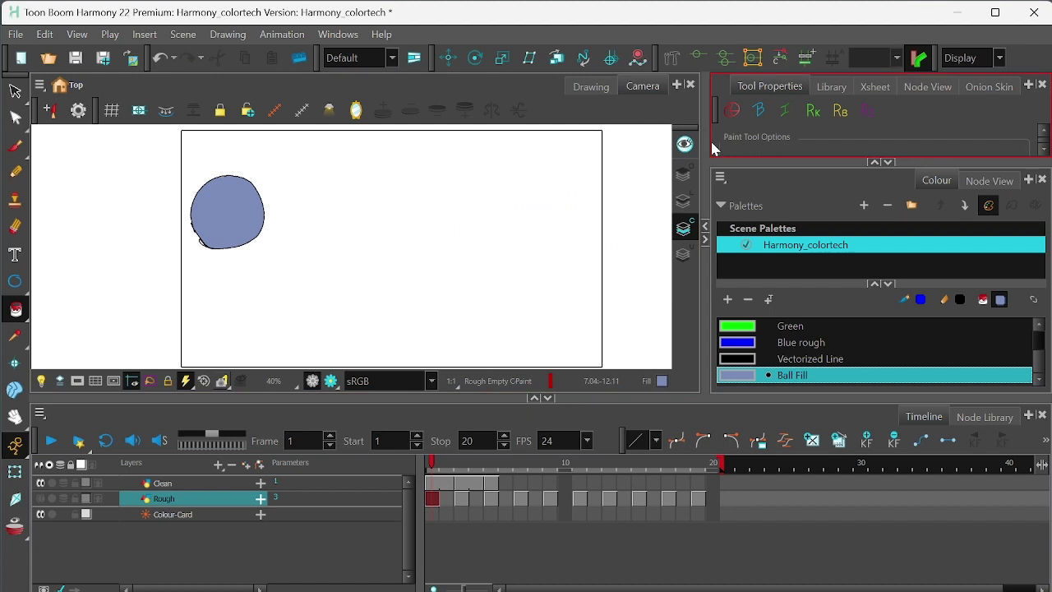
Step: Add a new swatch to the Harmony_colortech palette and set its colour to a purple-blue of RGB 108, 114, 196
click(728, 299)
double_click(744, 380)
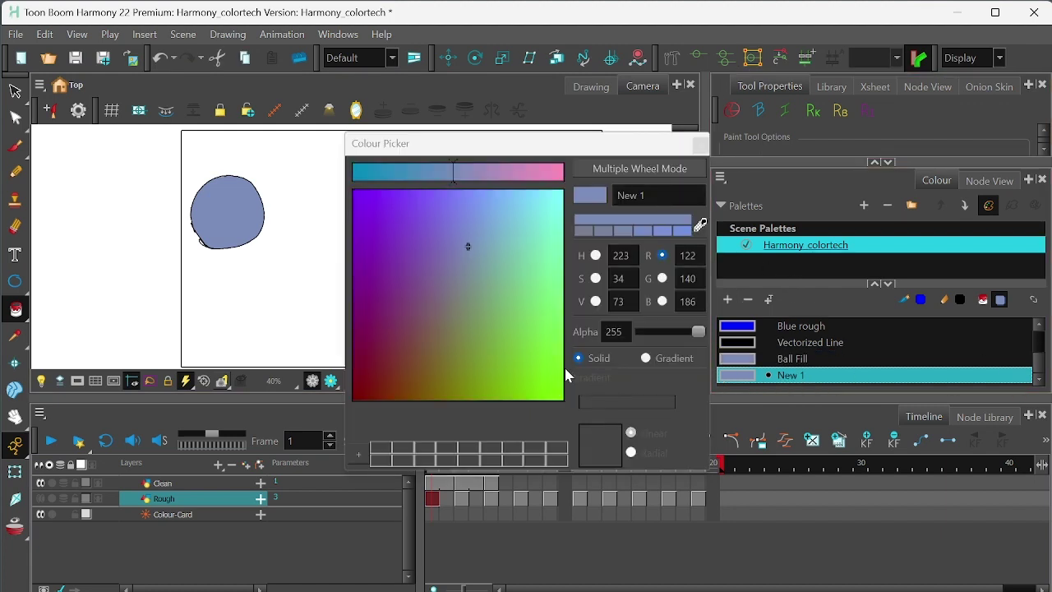
mouse_move(456, 230)
mouse_down()
mouse_move(447, 225)
mouse_move(446, 239)
mouse_up()
drag(454, 174, 443, 176)
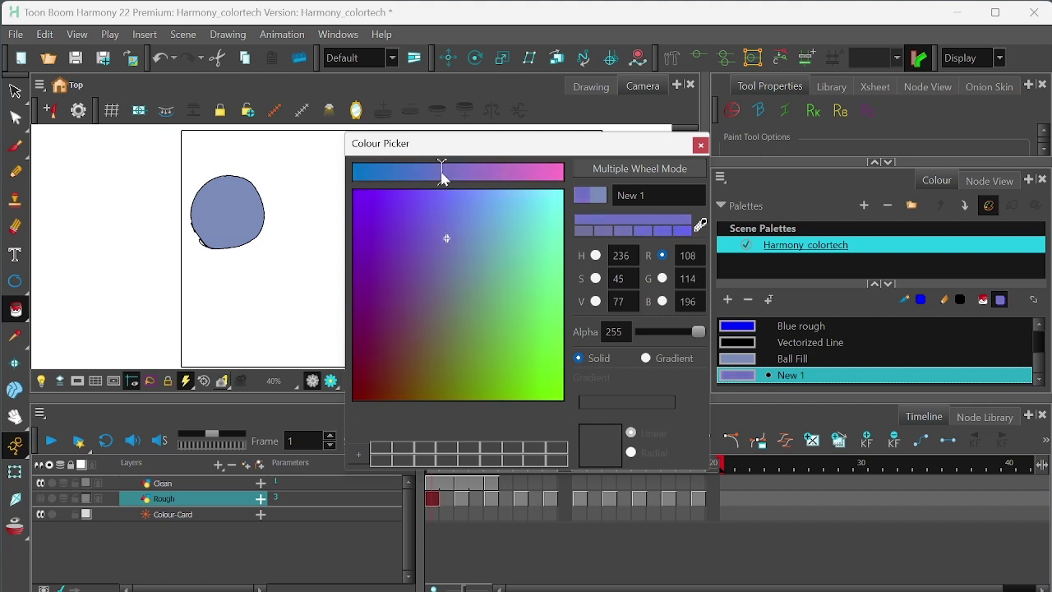
click(700, 145)
Step: Rename the new purple-blue swatch as Ball sd
double_click(804, 375)
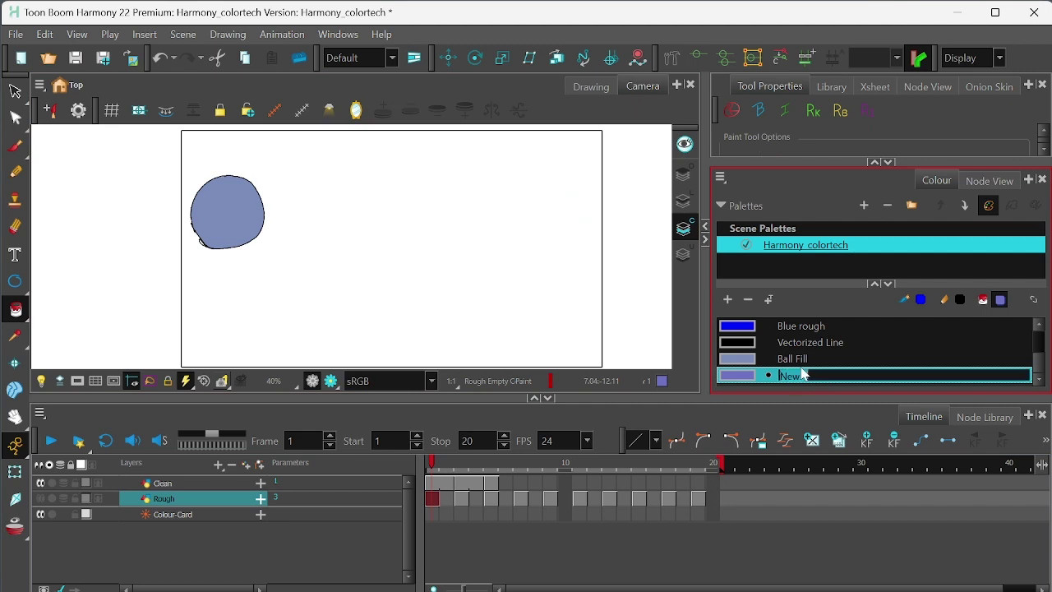
text(Ball sd)
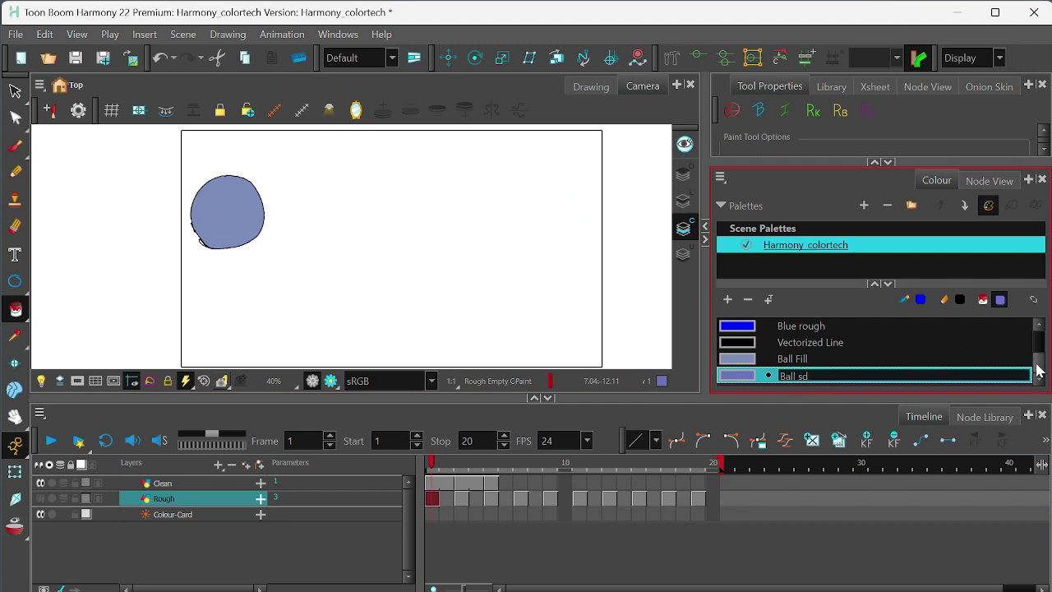
key(Return)
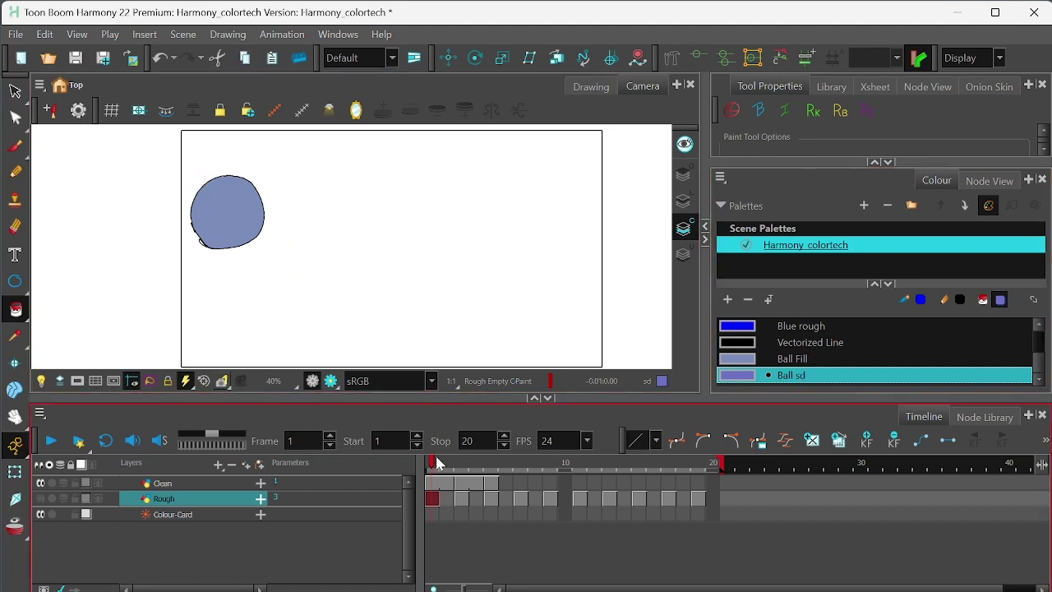
Step: Open the Clean drawing on frame 1 in the Drawing view and disable Apply to All Frames for the Select tool
click(182, 488)
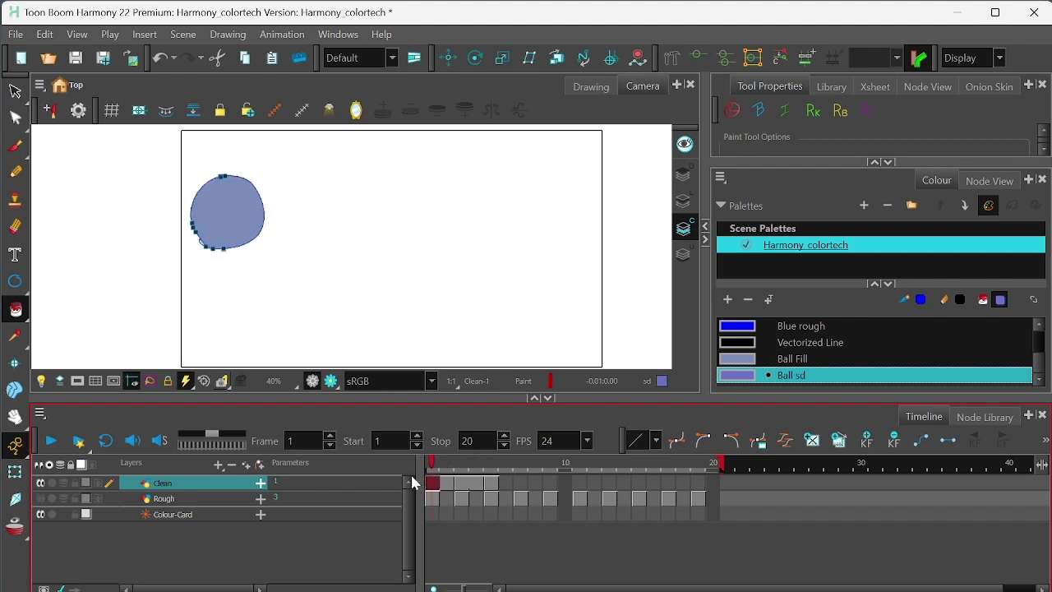
click(591, 86)
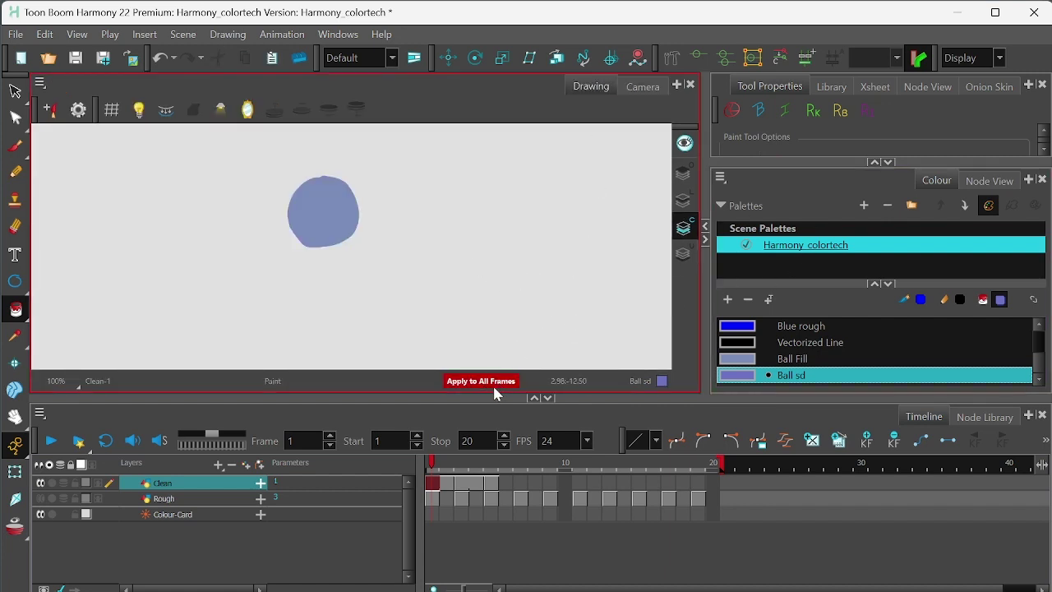
click(14, 90)
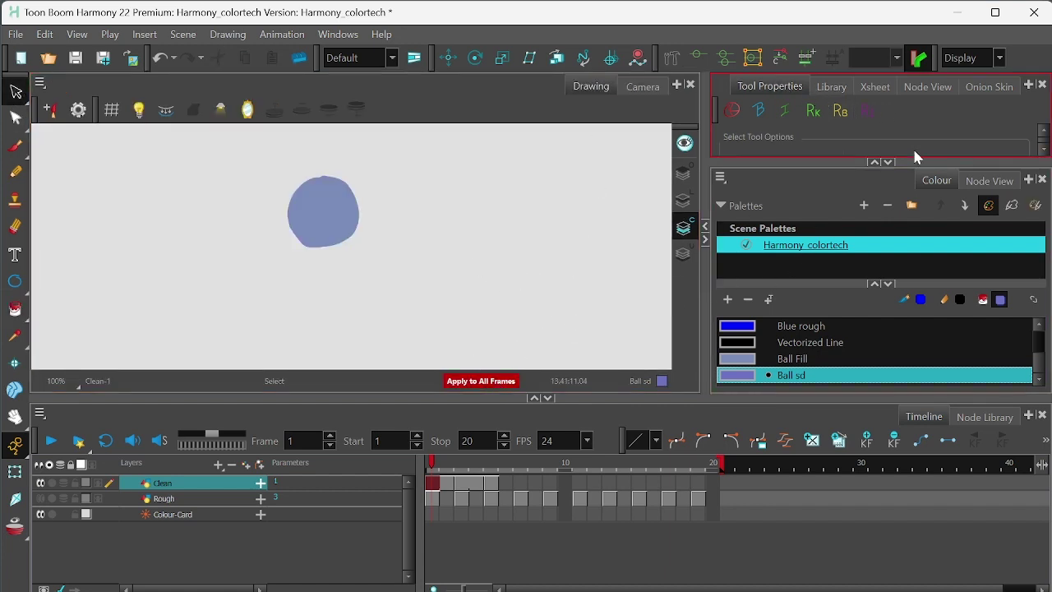
drag(909, 161, 910, 283)
click(817, 197)
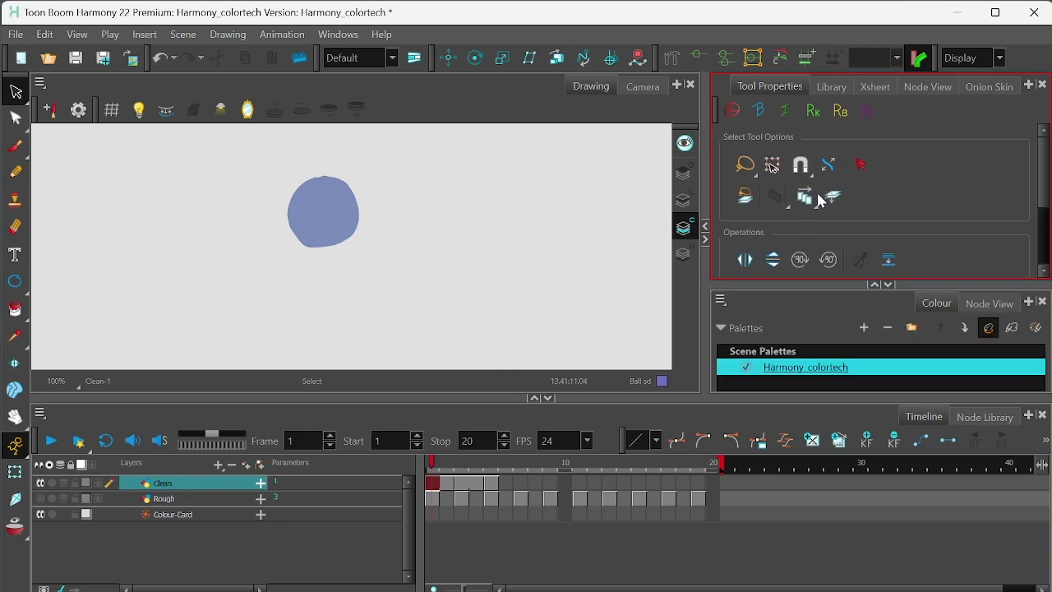
Step: Save the scene and draw a curved shadow boundary across the lower-left part of the frame 1 ball with the Stroke tool
click(18, 313)
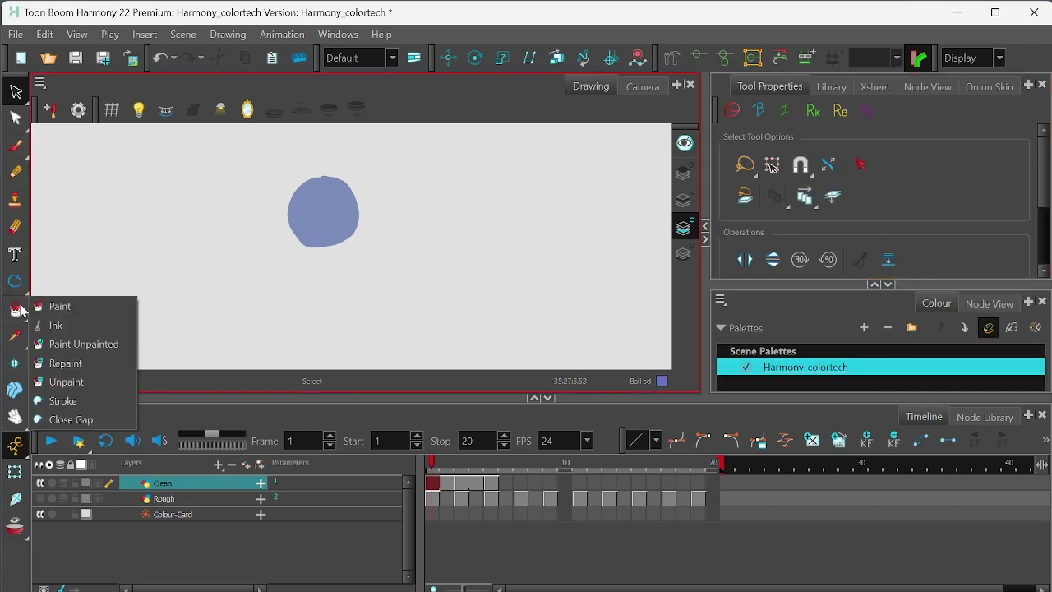
click(85, 406)
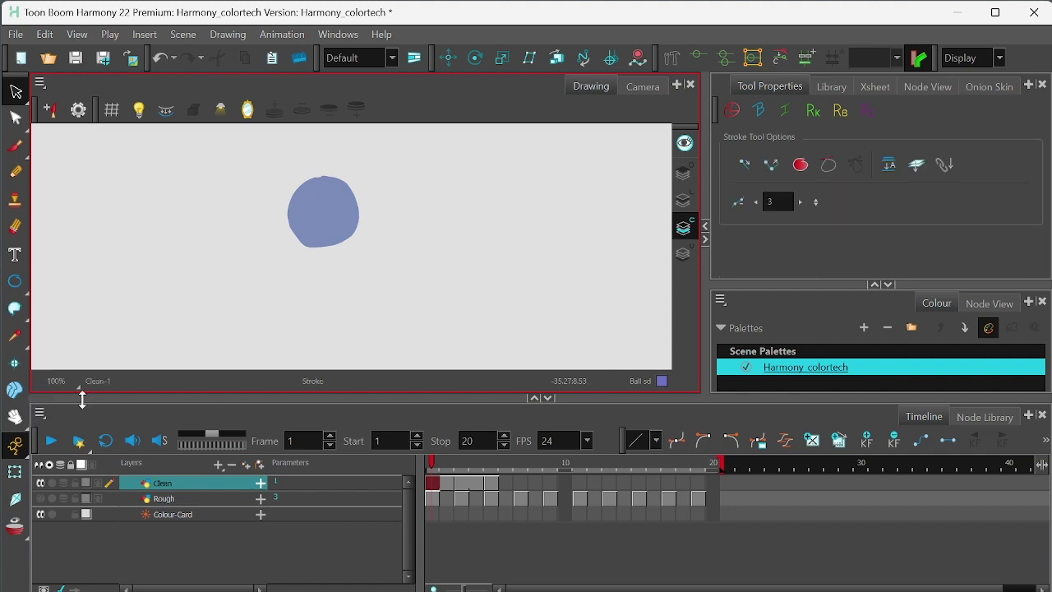
key(ctrl+s)
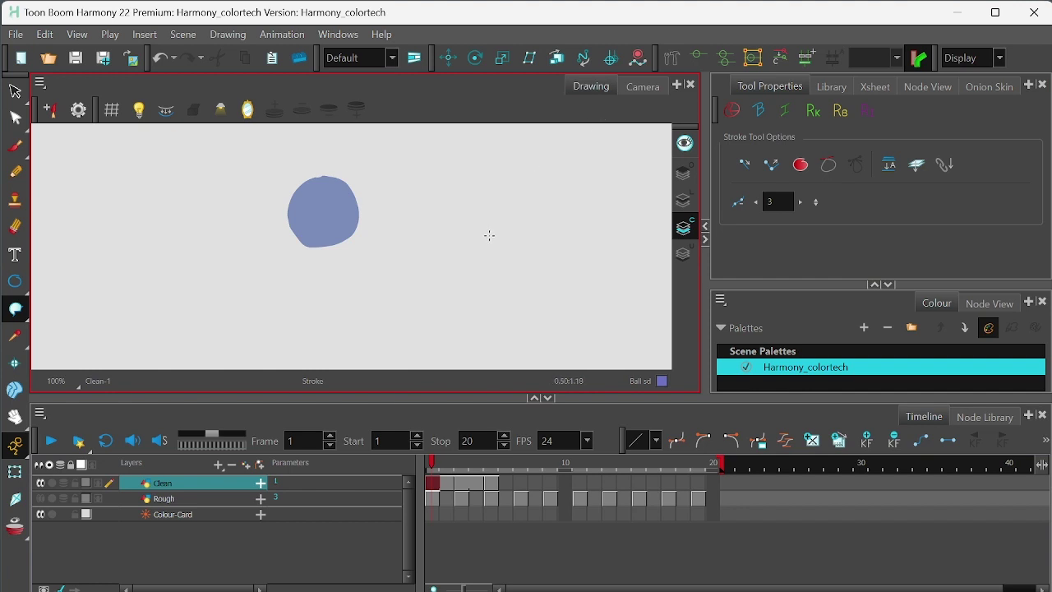
scroll(466, 164, up, 5)
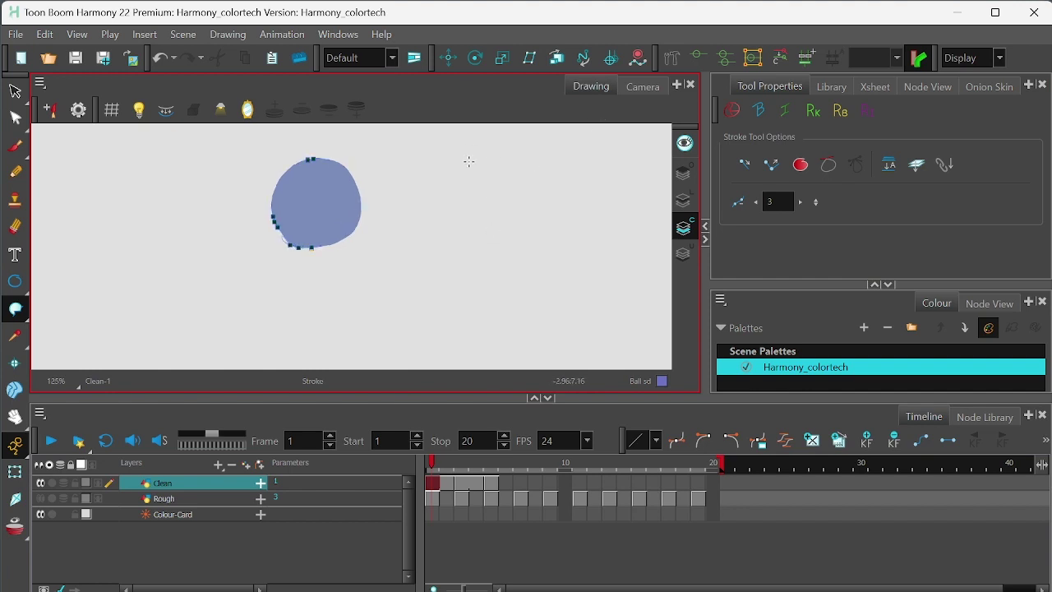
drag(439, 206, 473, 286)
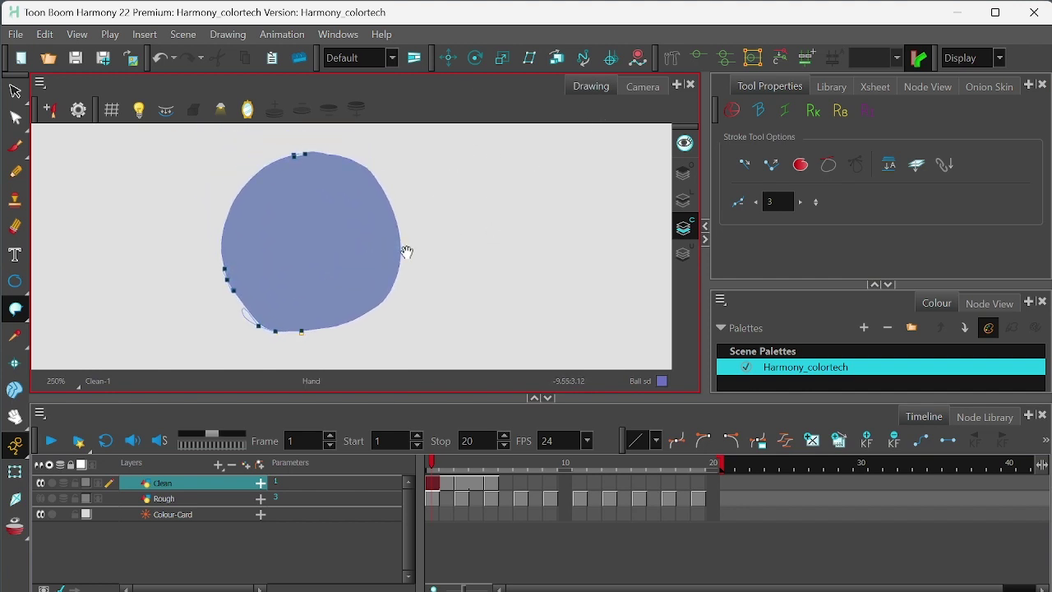
drag(403, 250, 401, 233)
drag(234, 213, 393, 322)
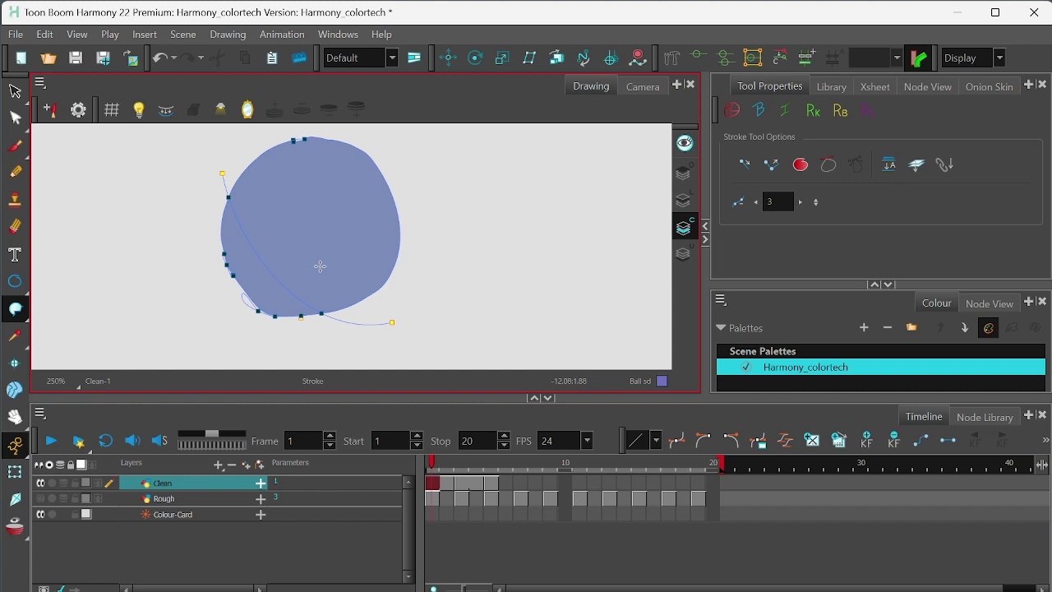
Step: Paint the lower-left shadow area of the frame 1 ball with Ball sd and check it in the Camera view
drag(15, 309, 87, 310)
click(889, 284)
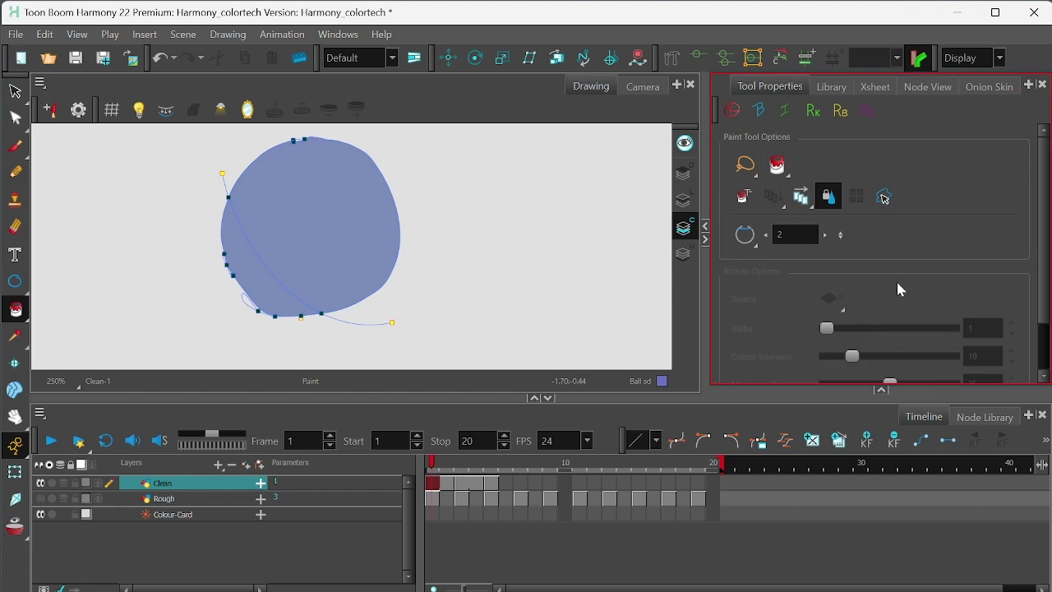
click(883, 390)
click(874, 285)
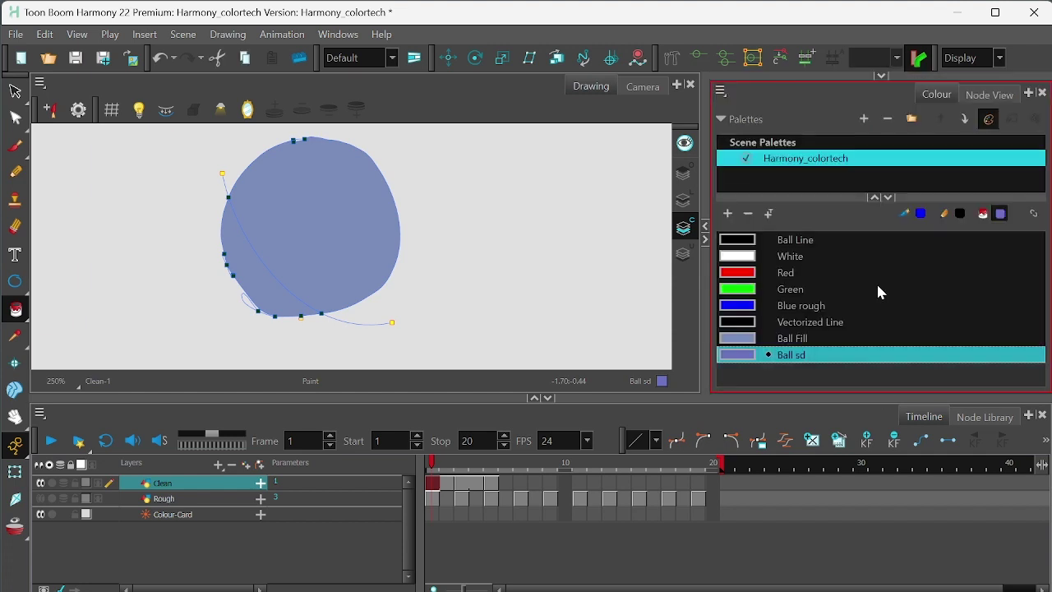
click(254, 277)
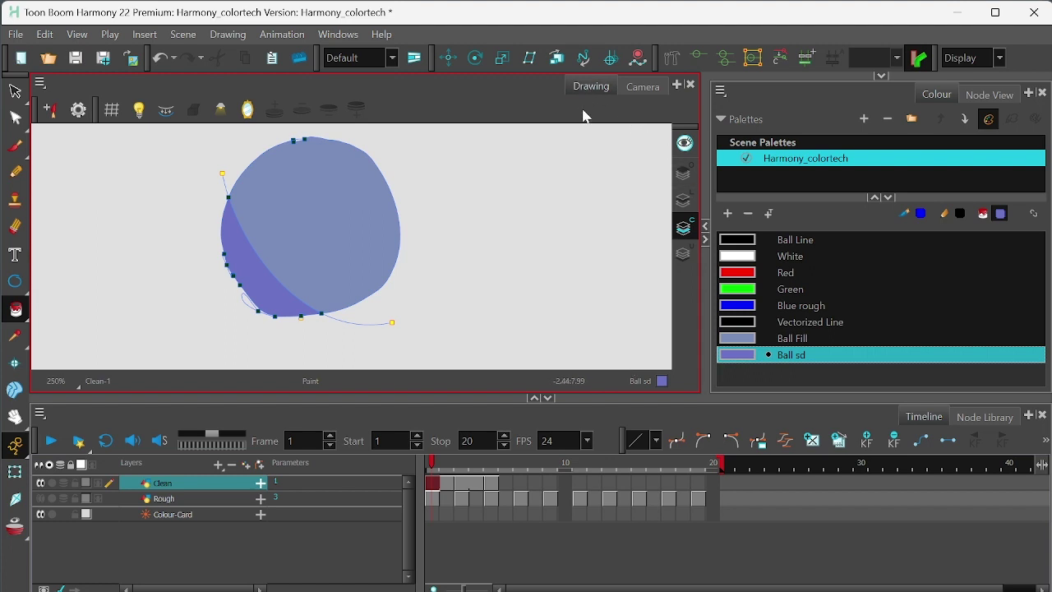
click(644, 90)
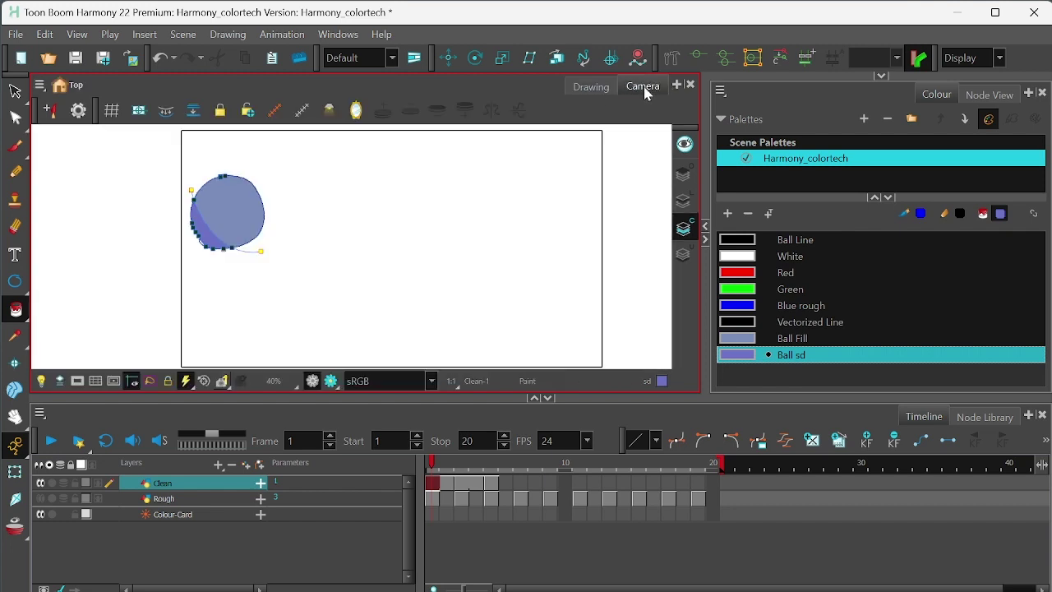
click(444, 329)
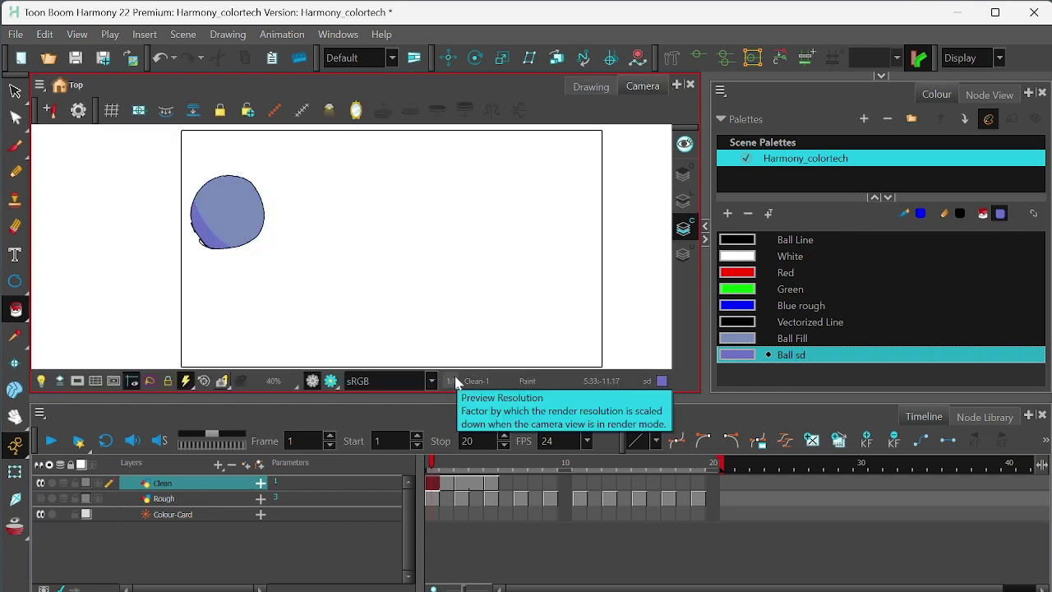
key(2)
drag(371, 260, 424, 286)
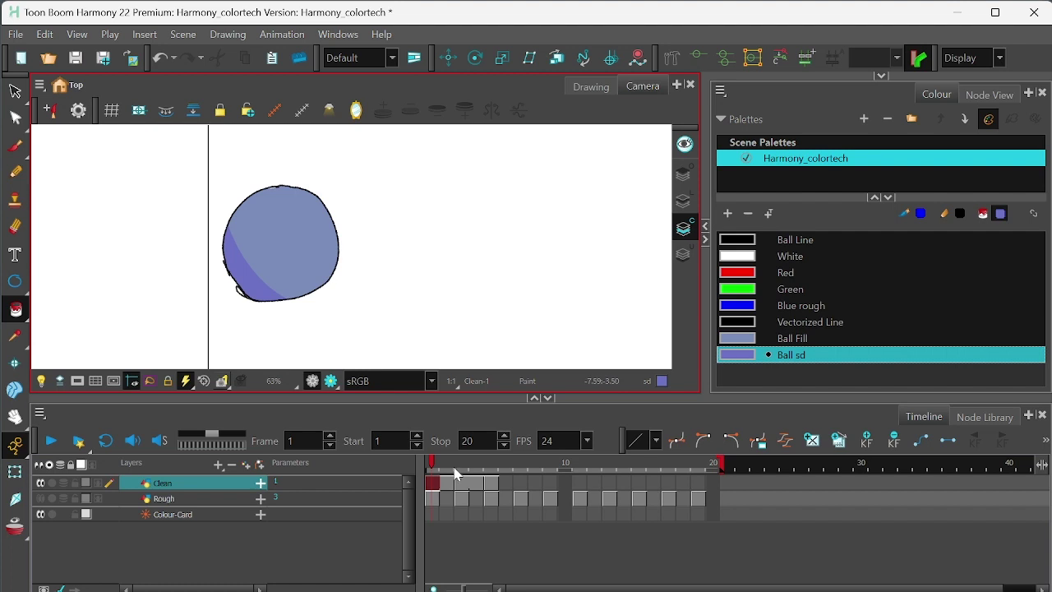
drag(454, 470, 432, 470)
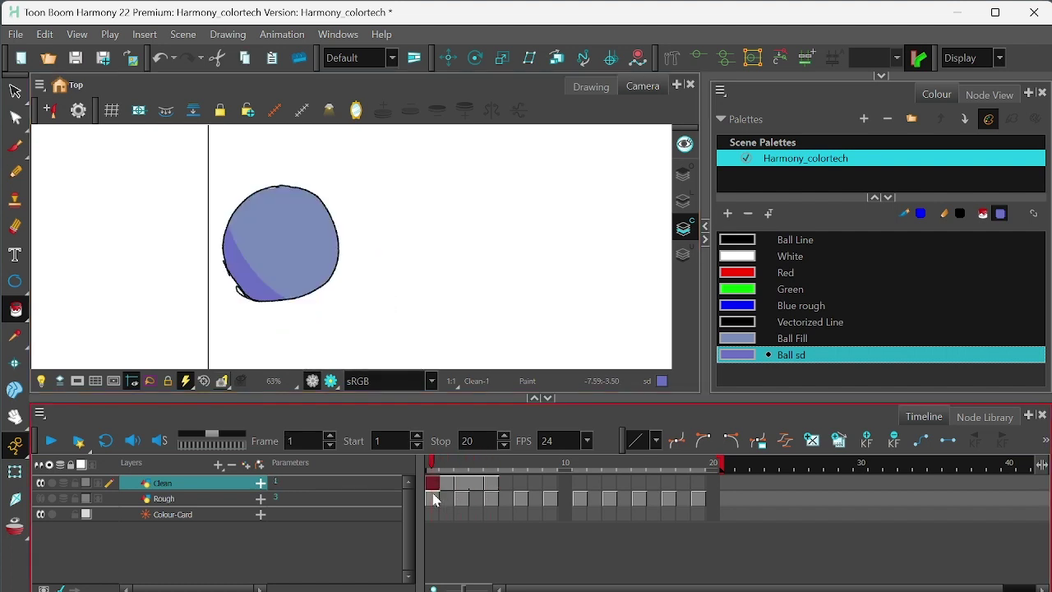
Step: Draw a curved shadow stroke across the lower-left of the frame 3 ball and paint the enclosed area with Ball sd
click(462, 484)
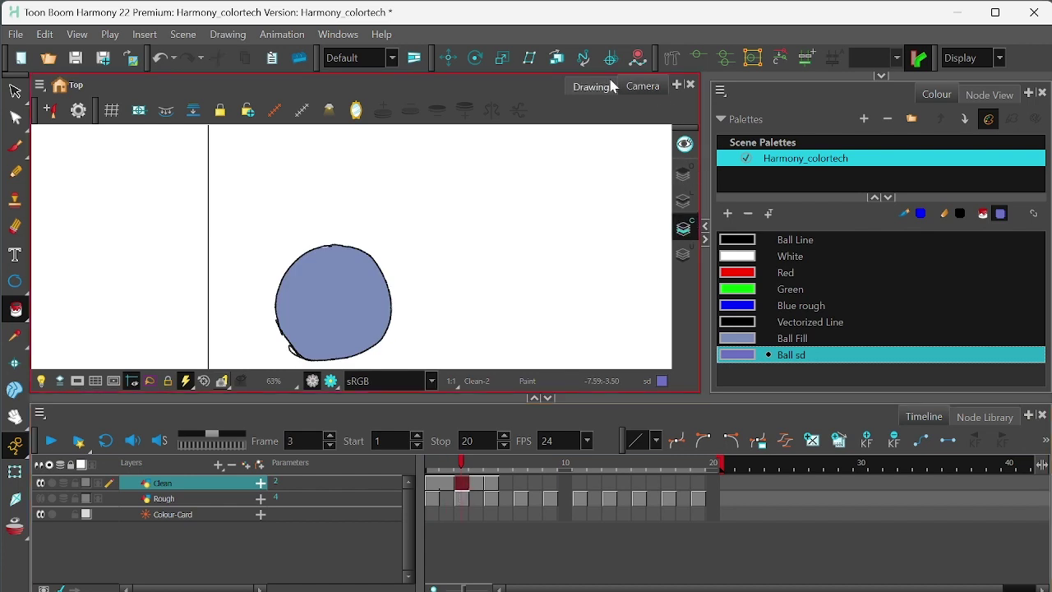
click(611, 86)
scroll(516, 247, up, 4)
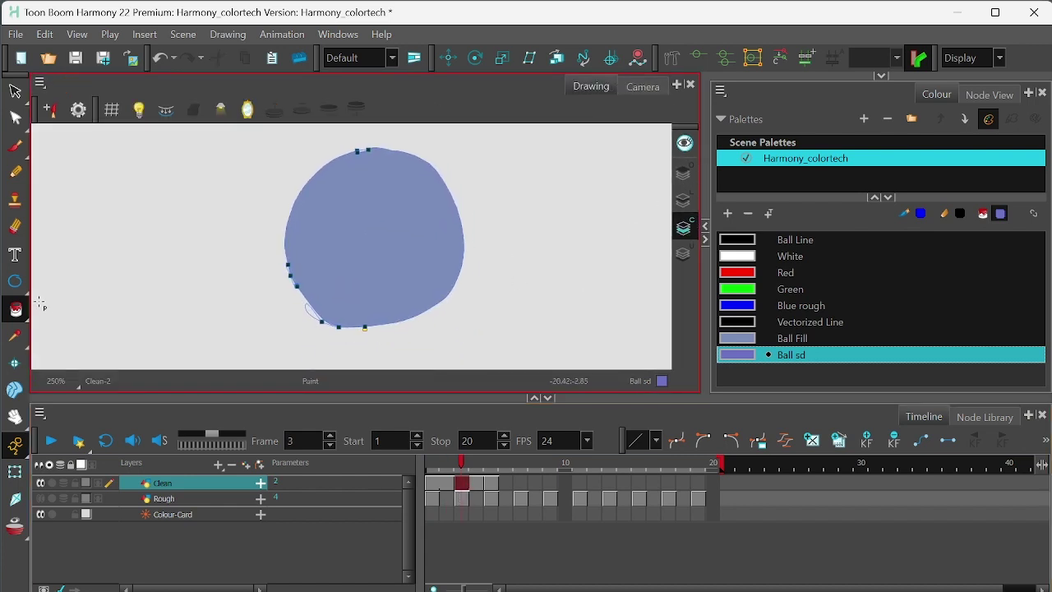
click(16, 310)
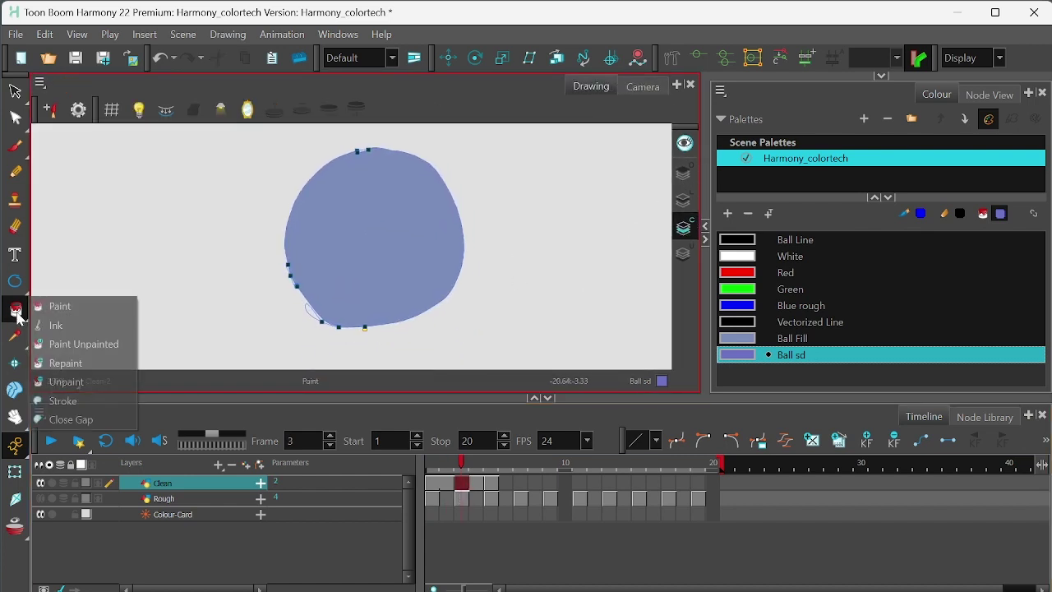
click(87, 406)
mouse_move(285, 197)
mouse_down()
mouse_move(304, 244)
mouse_move(424, 338)
mouse_up()
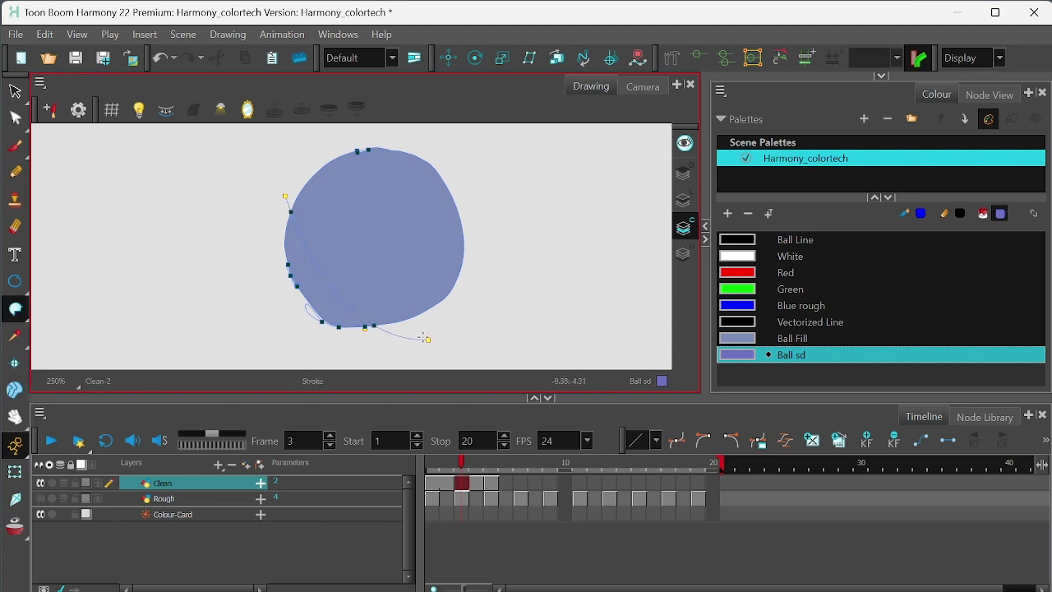
key(alt+i)
click(313, 276)
Step: Review the shadows across frames 1 to 3, undo the shadow strokes and fills on the Clean drawings, and save the scene
click(452, 481)
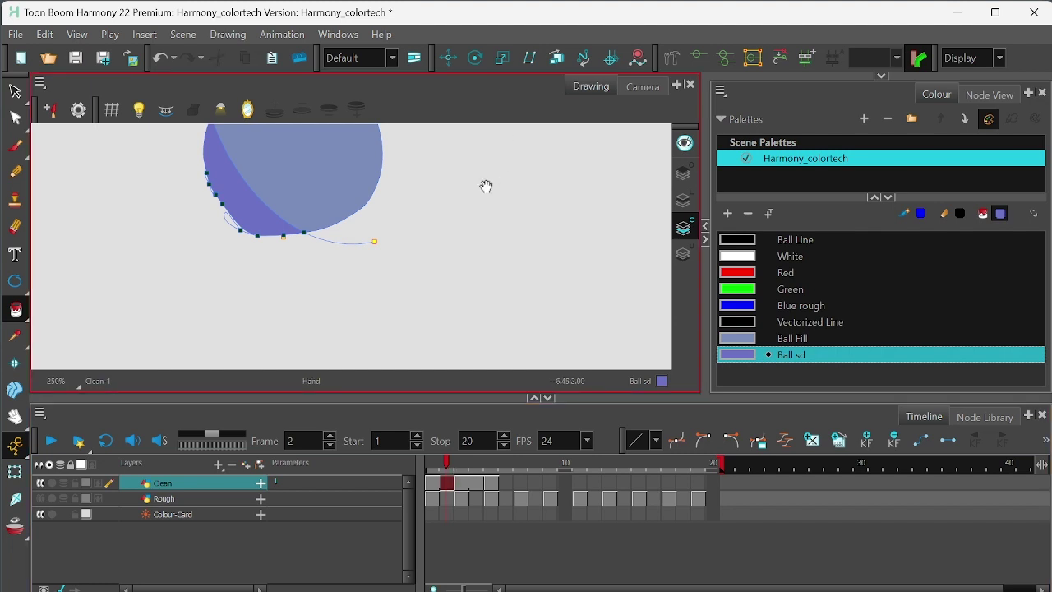
drag(485, 186, 498, 248)
key(period)
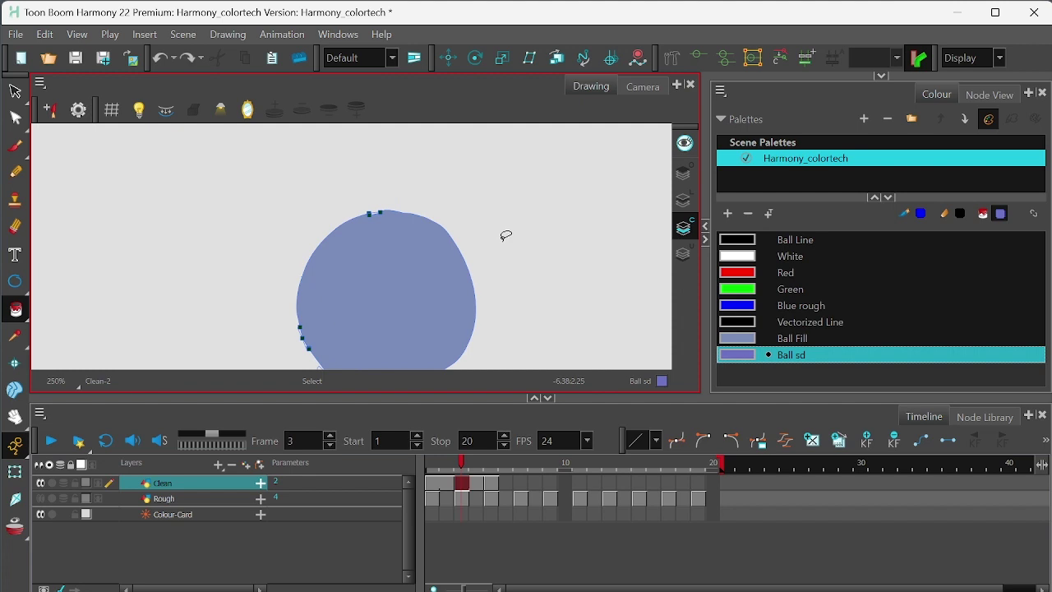
key(comma)
key(comma)
key(ctrl+s)
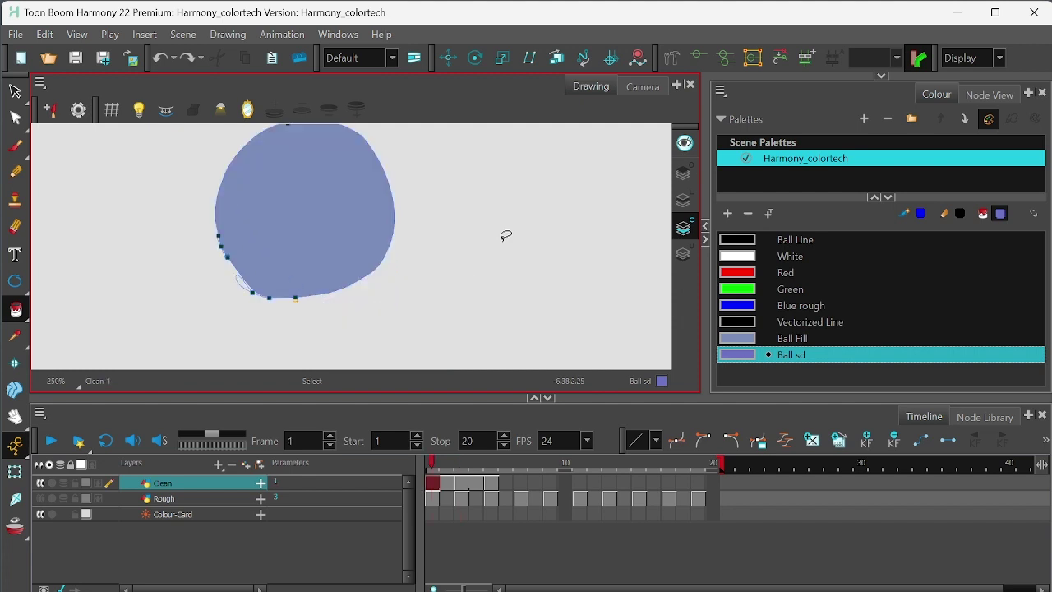
Step: Return to the Camera view and duplicate the Clean layer
key(alt+i)
click(642, 86)
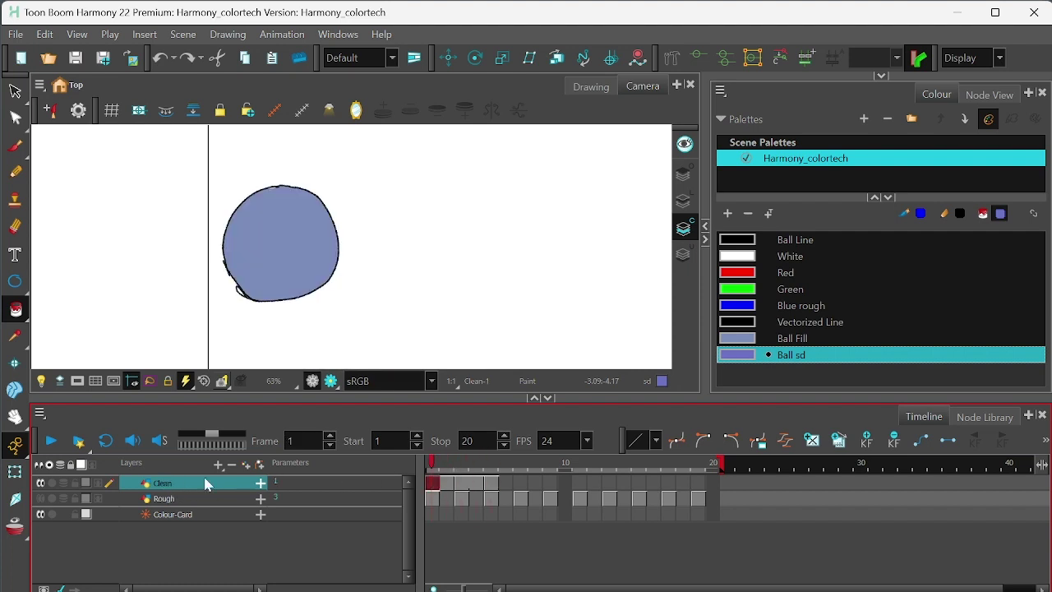
right_click(171, 486)
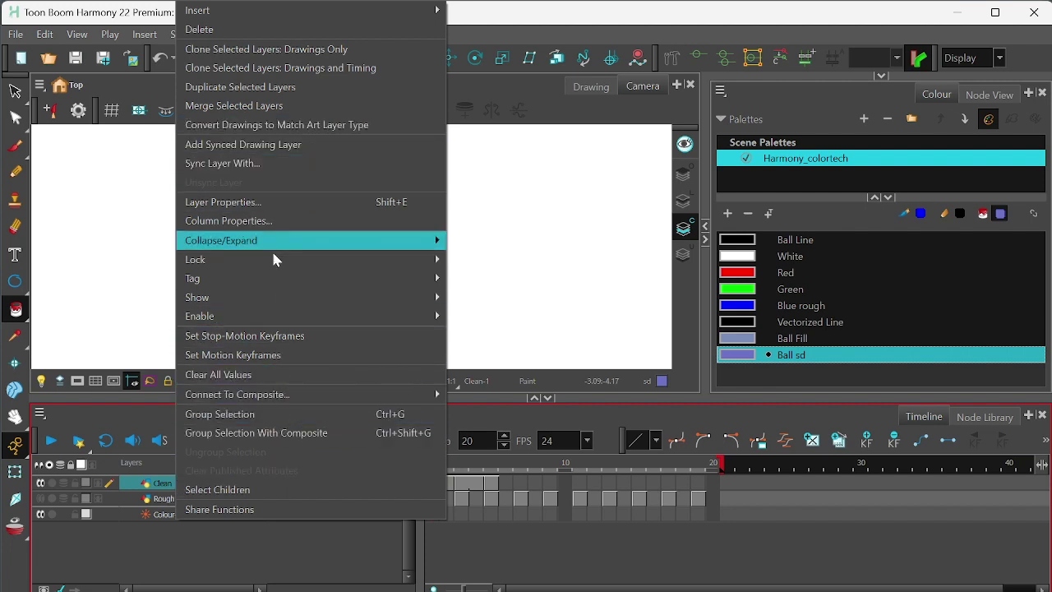
click(289, 89)
click(165, 499)
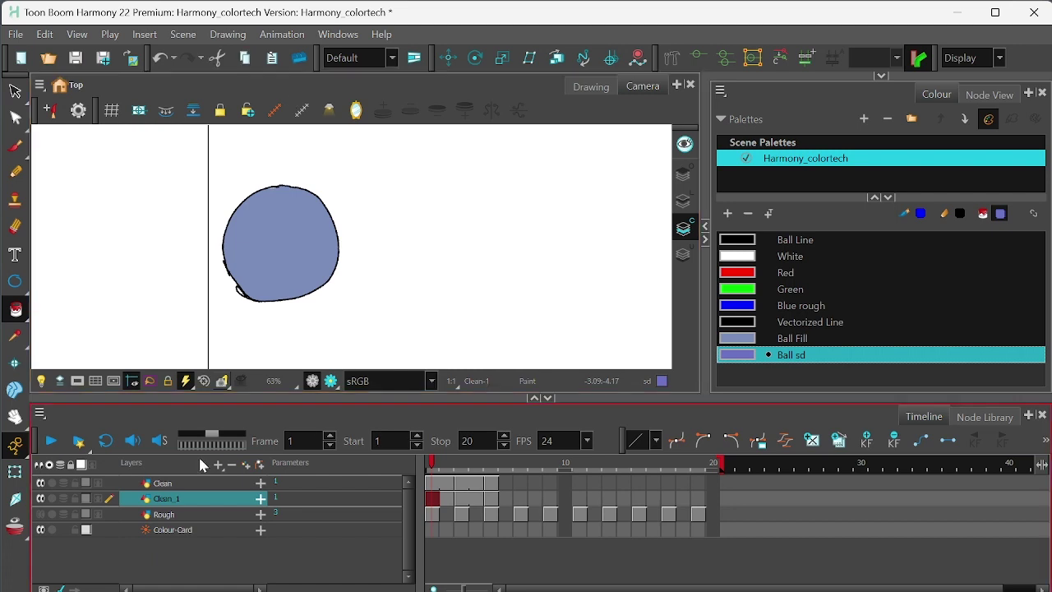
Step: Rename the duplicated layer as Shadow and isolate it by hiding the Clean layer
double_click(168, 499)
text(Shadow)
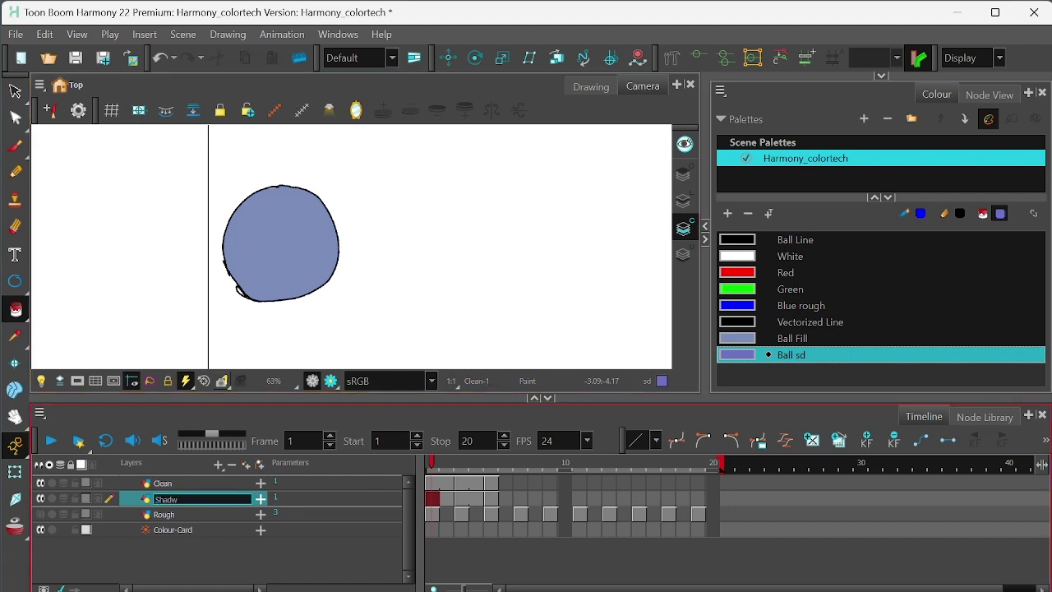
key(Return)
click(212, 558)
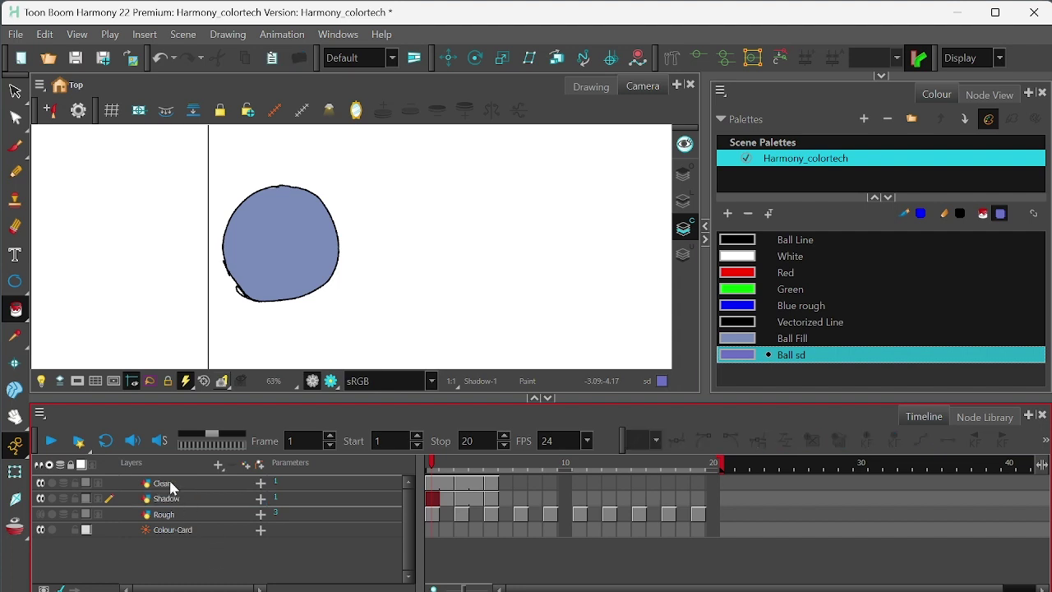
click(181, 501)
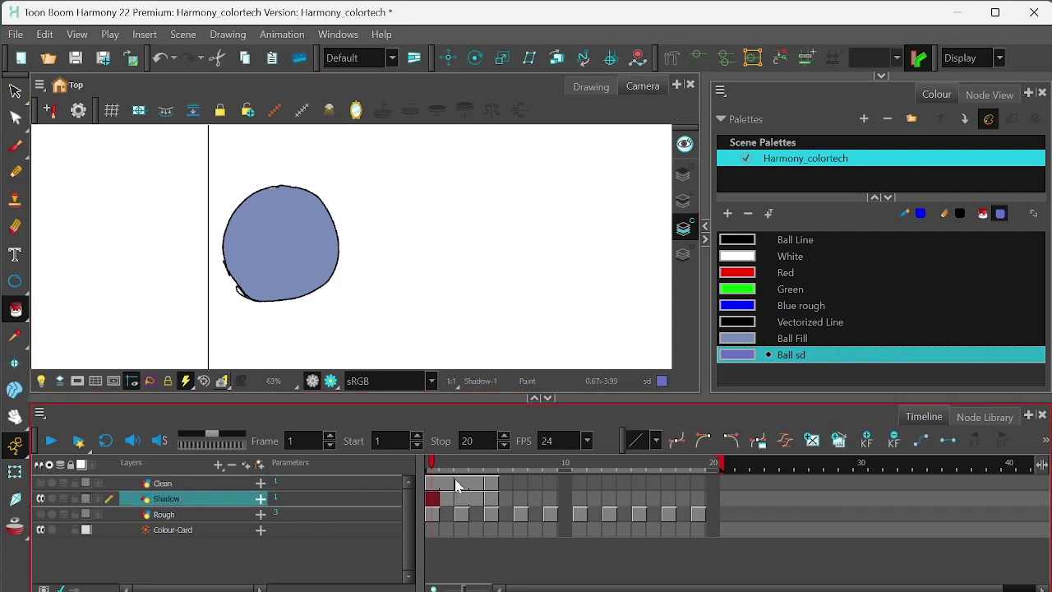
Step: Select the ball's colour fill in the first Shadow drawing and look through the Shadow drawings on frames 3 and 5
click(23, 94)
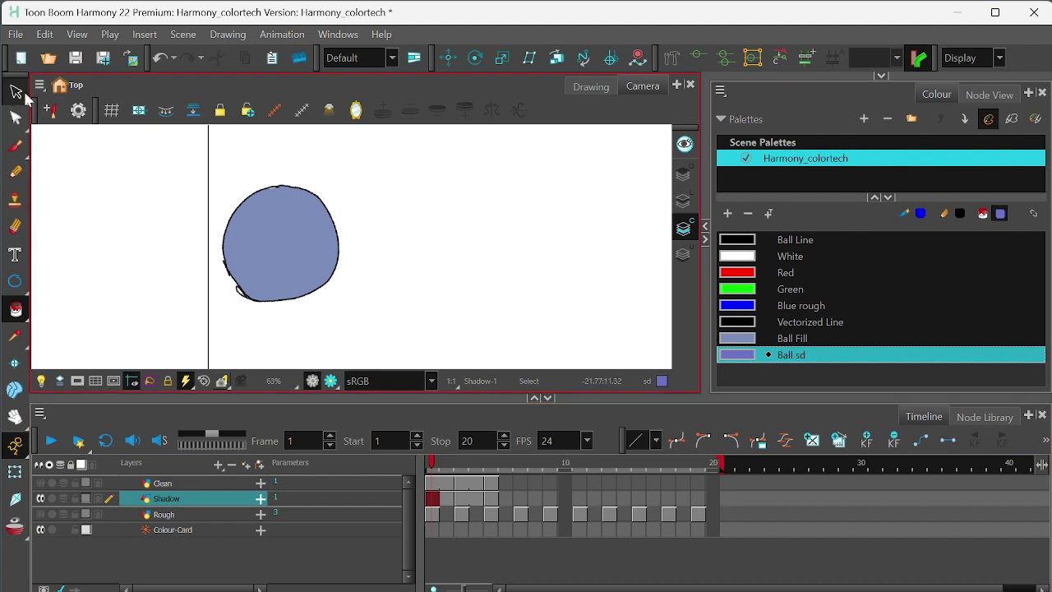
click(591, 86)
mouse_move(503, 222)
mouse_down()
mouse_move(494, 274)
mouse_move(499, 247)
mouse_up()
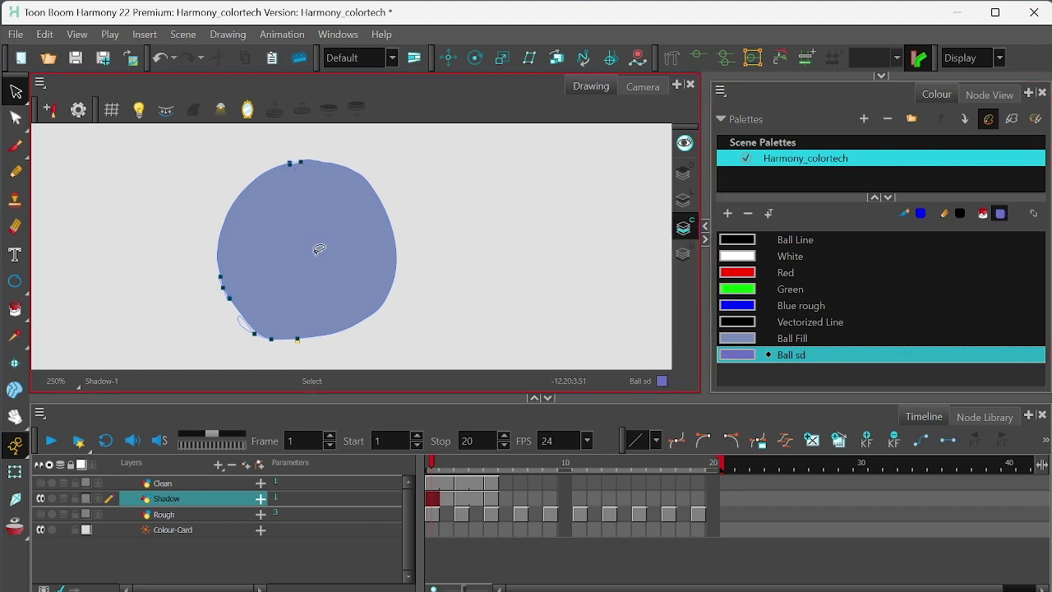
click(290, 233)
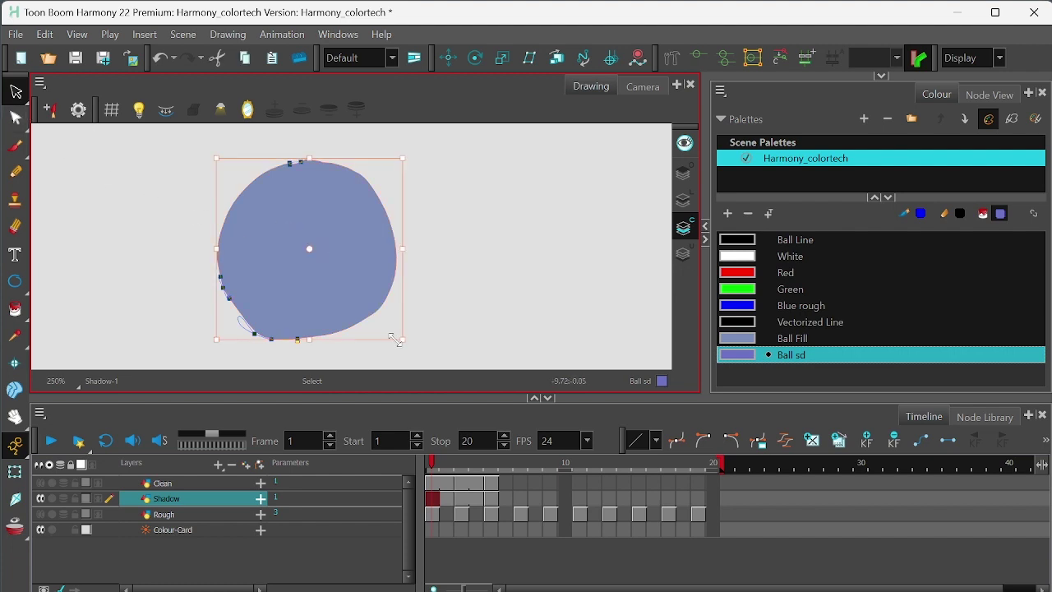
key(g)
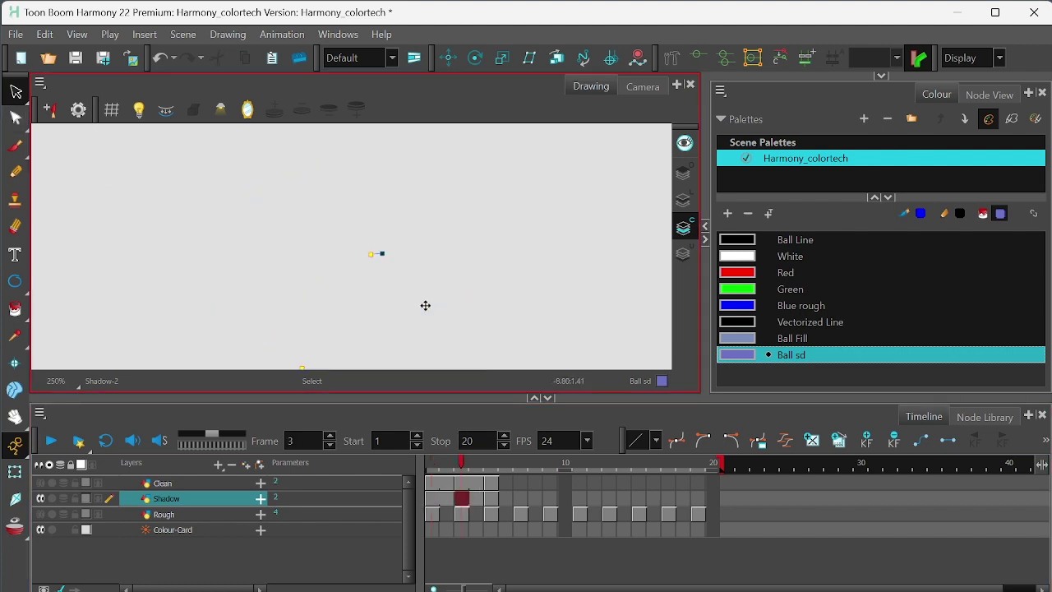
key(g)
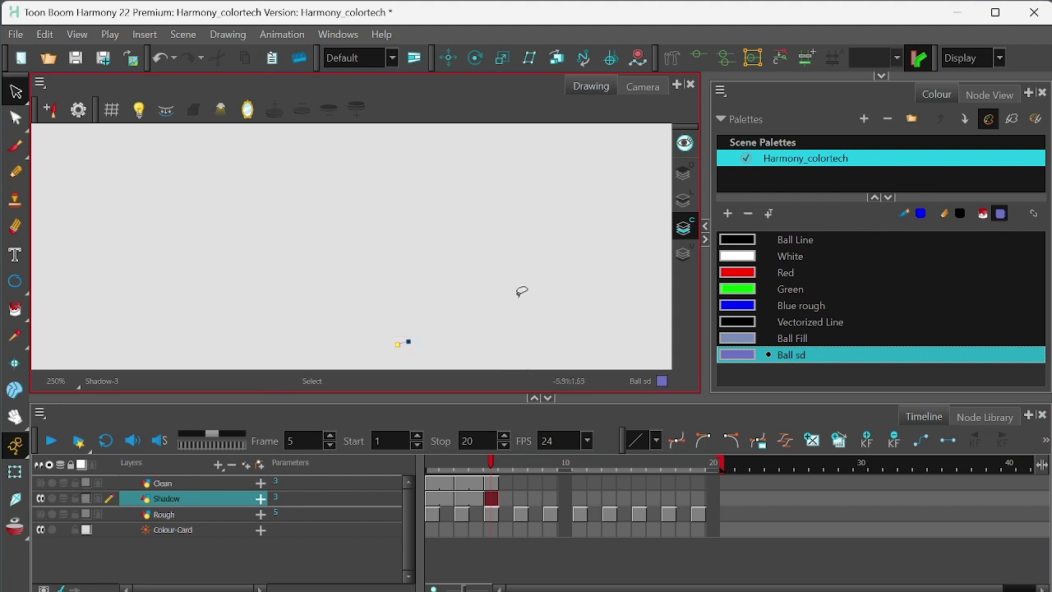
key(alt+z)
scroll(510, 195, down, 3)
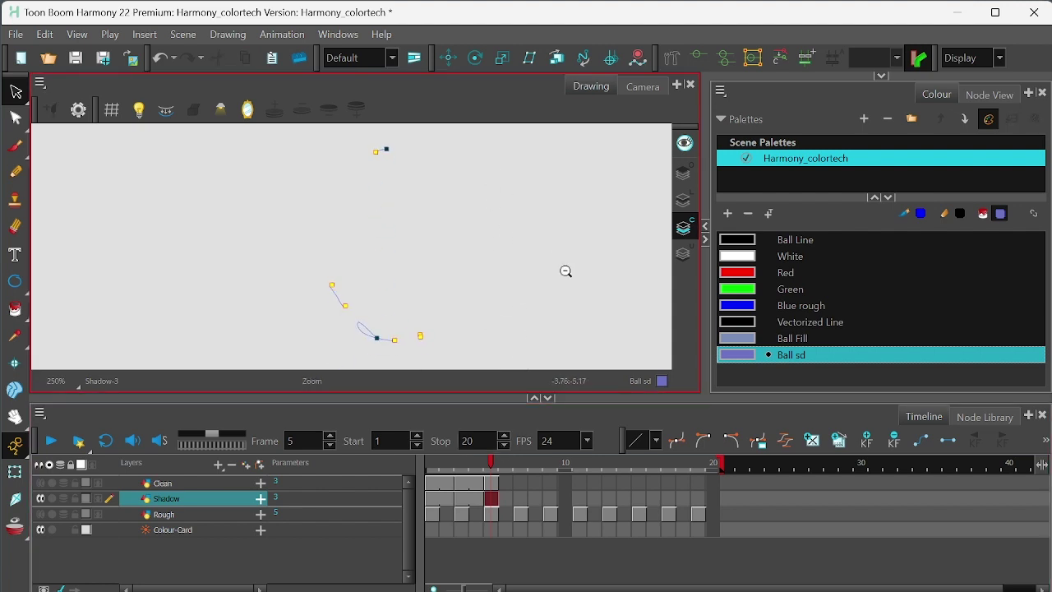
Step: Delete the ball's line art outline and colour fill from the Shadow drawing on frame 1, keeping only the invisible strokes
key(alt+s)
key(f)
key(f)
mouse_move(469, 322)
mouse_down()
mouse_move(329, 119)
mouse_move(490, 329)
mouse_up()
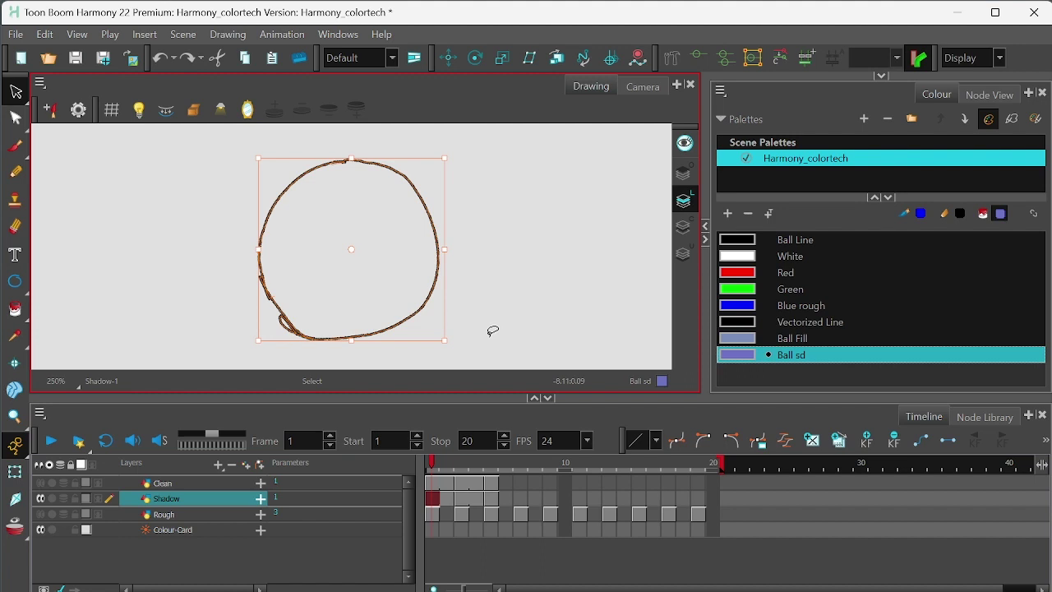
key(Delete)
key(shift+l)
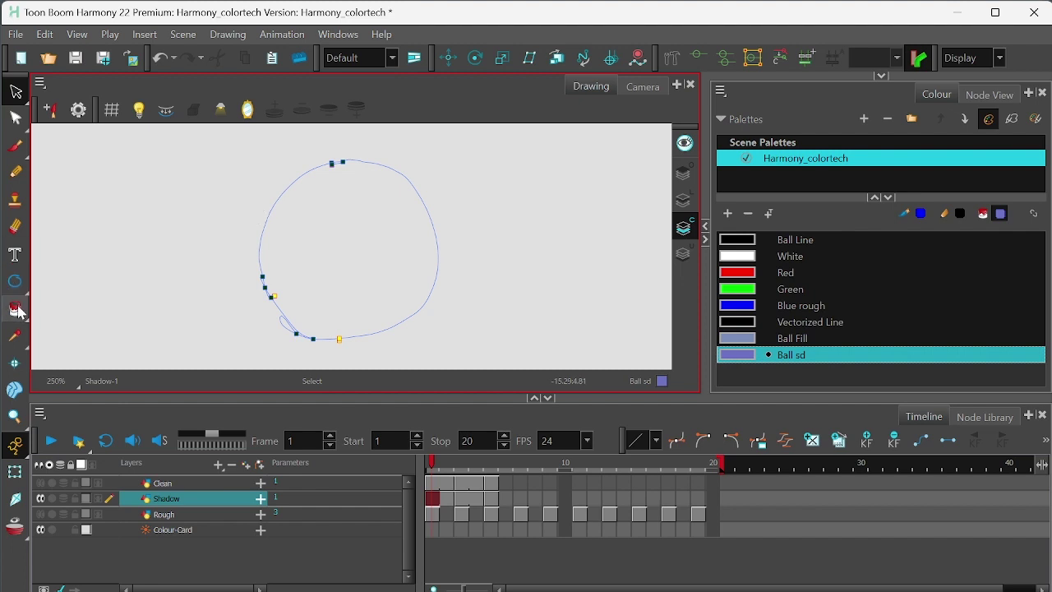
Step: Draw a curved invisible stroke across the ball's lower left on frame 1 and paint the enclosed crescent with Ball sd
drag(18, 313, 71, 416)
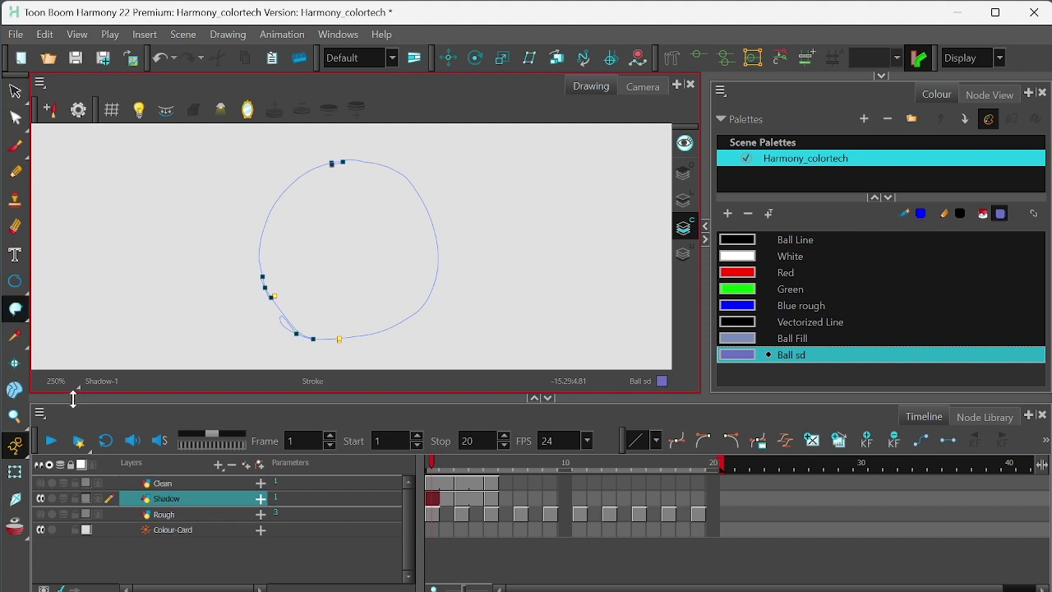
drag(266, 193, 417, 338)
drag(15, 310, 75, 306)
click(300, 303)
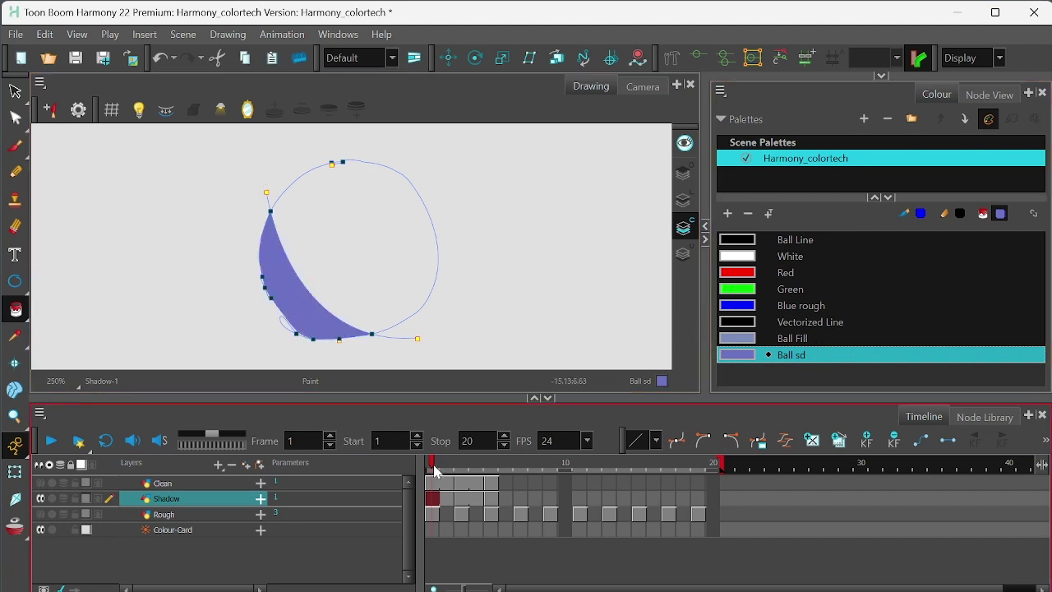
Step: Enable the Clean and Shadow layers in the camera view and move the Shadow layer above Clean
click(40, 499)
click(643, 87)
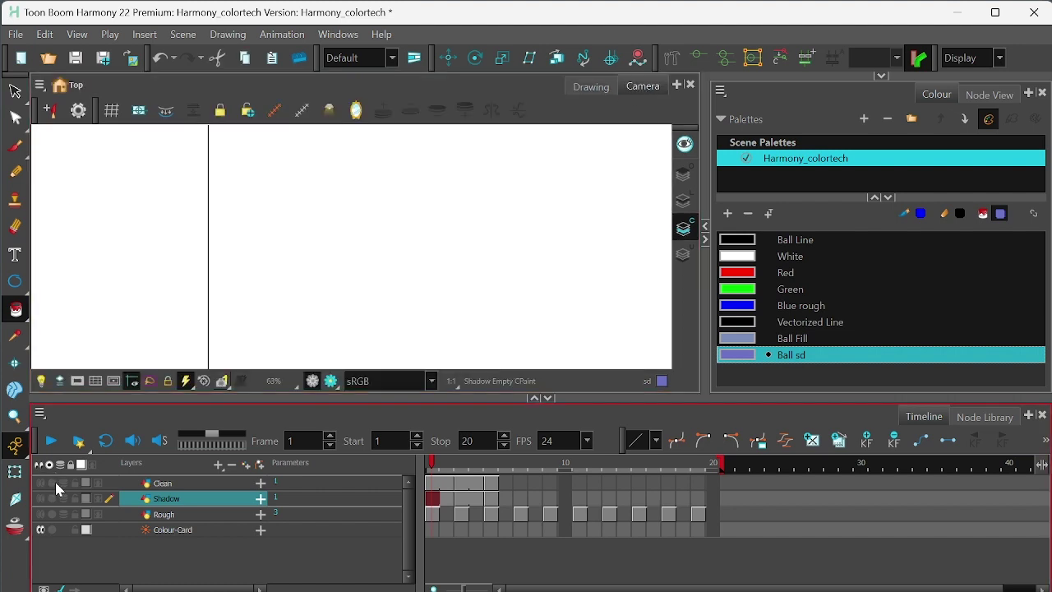
click(52, 484)
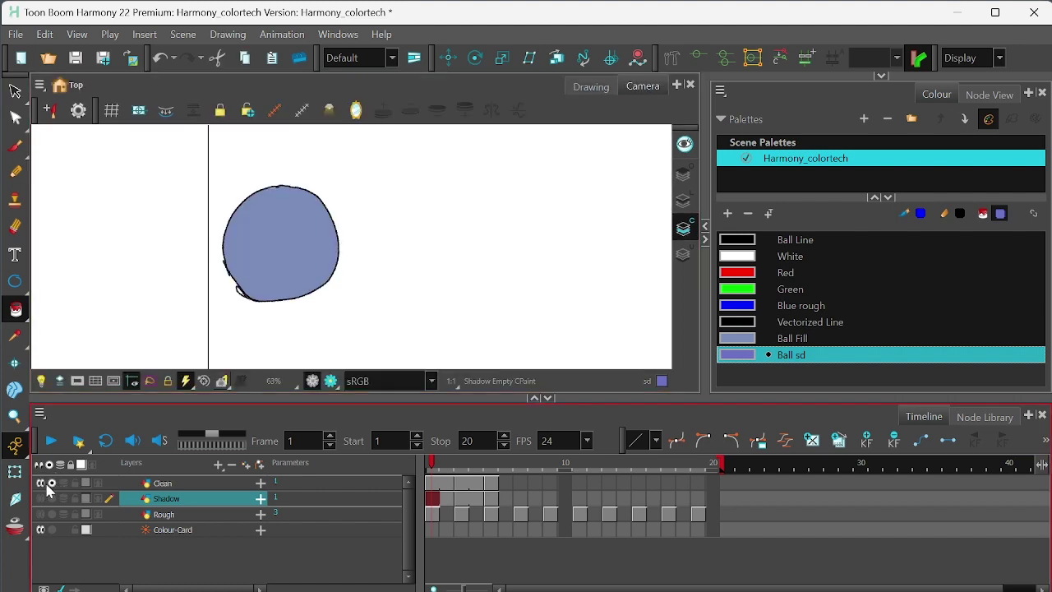
click(41, 498)
drag(171, 483, 168, 478)
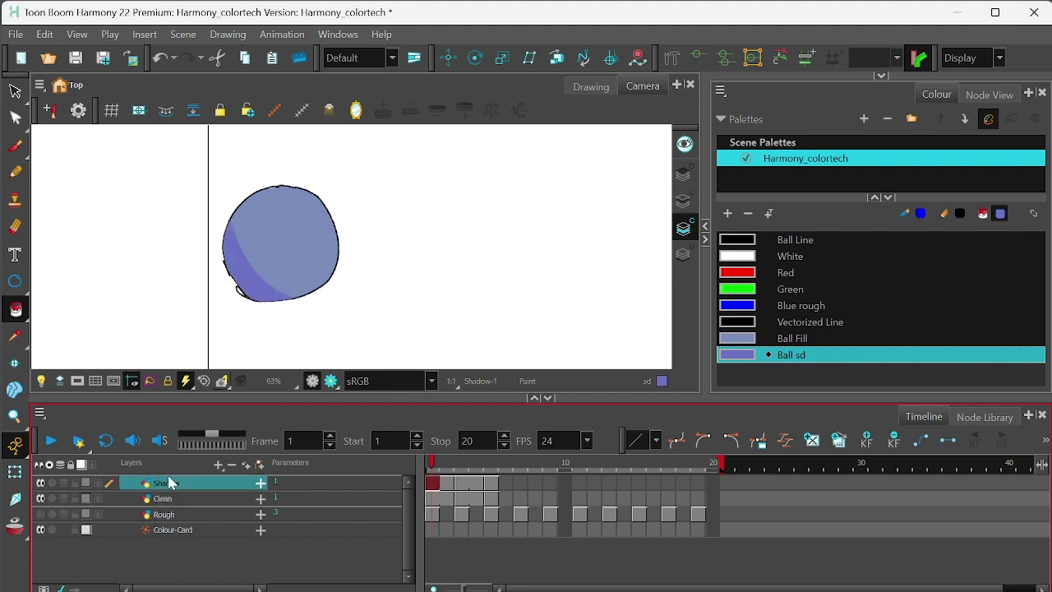
Step: Switch the Shadow layer's visibility off and on to compare the ball with and without its shadow
click(40, 484)
click(40, 484)
click(40, 484)
click(41, 485)
Step: Remove the ball's colour fill from the Shadow drawing on frame 3 using the Paint tool's Unpaint mode
click(464, 484)
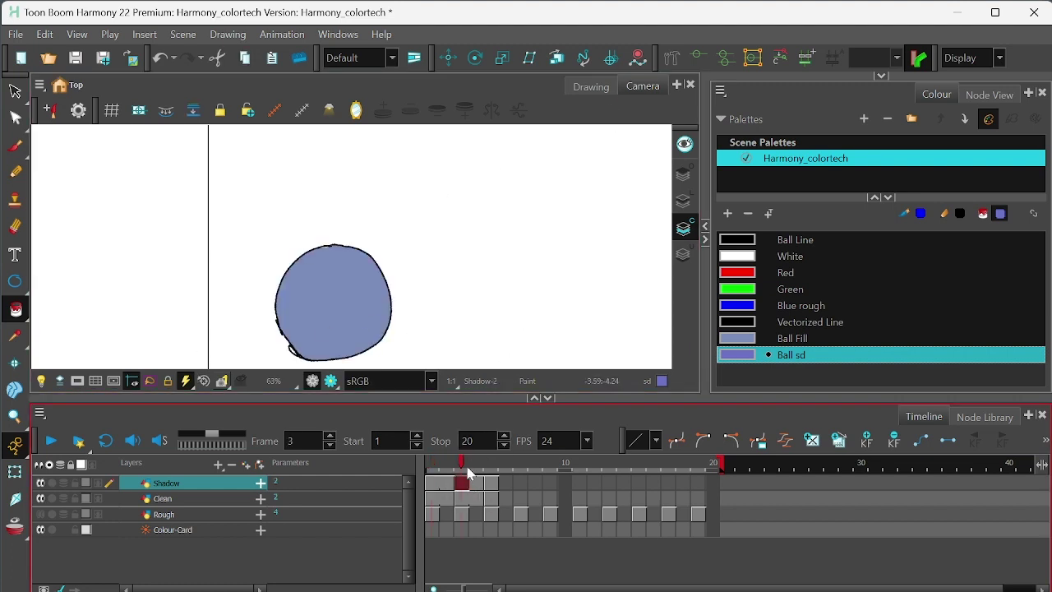
click(593, 87)
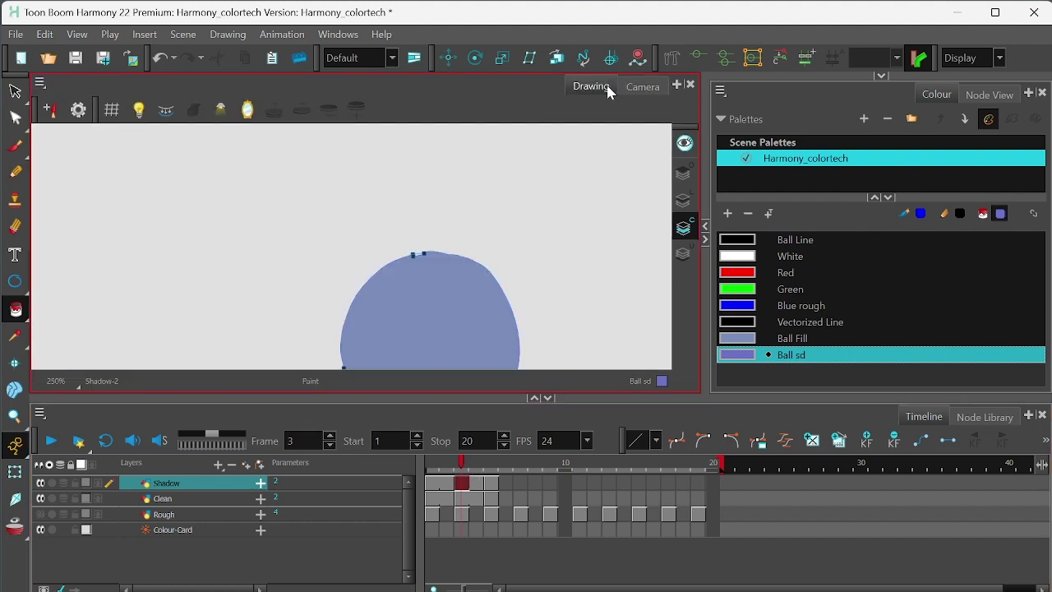
mouse_move(523, 313)
mouse_down()
mouse_move(505, 237)
mouse_move(484, 216)
mouse_up()
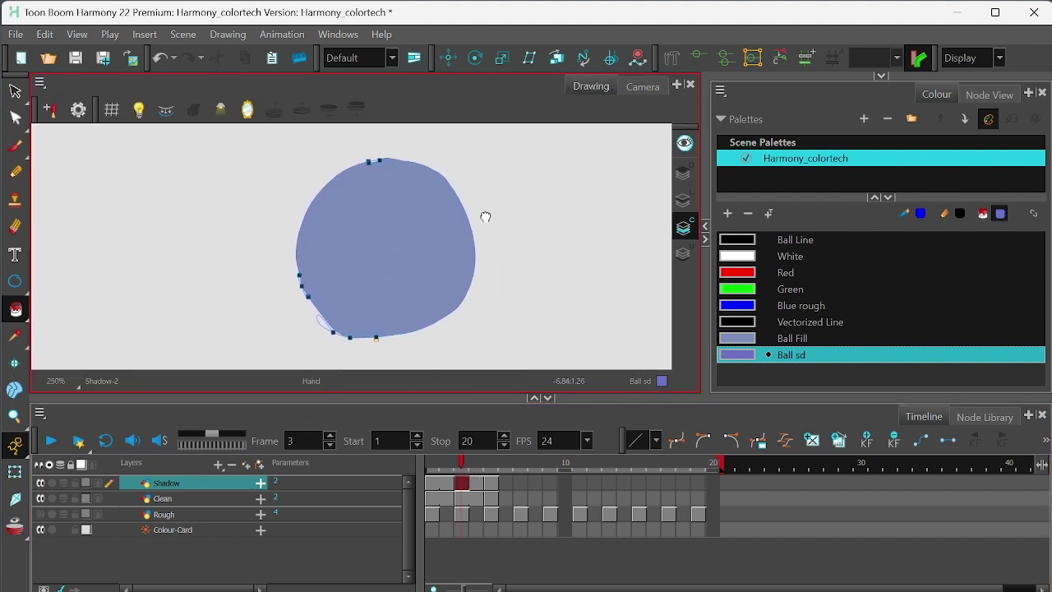
click(15, 92)
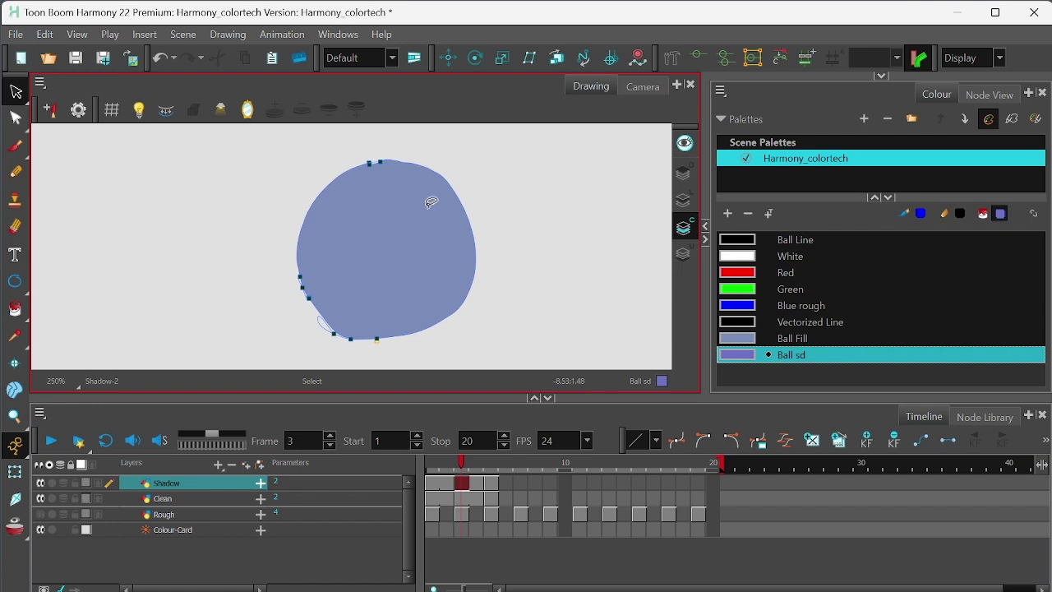
click(17, 310)
click(779, 165)
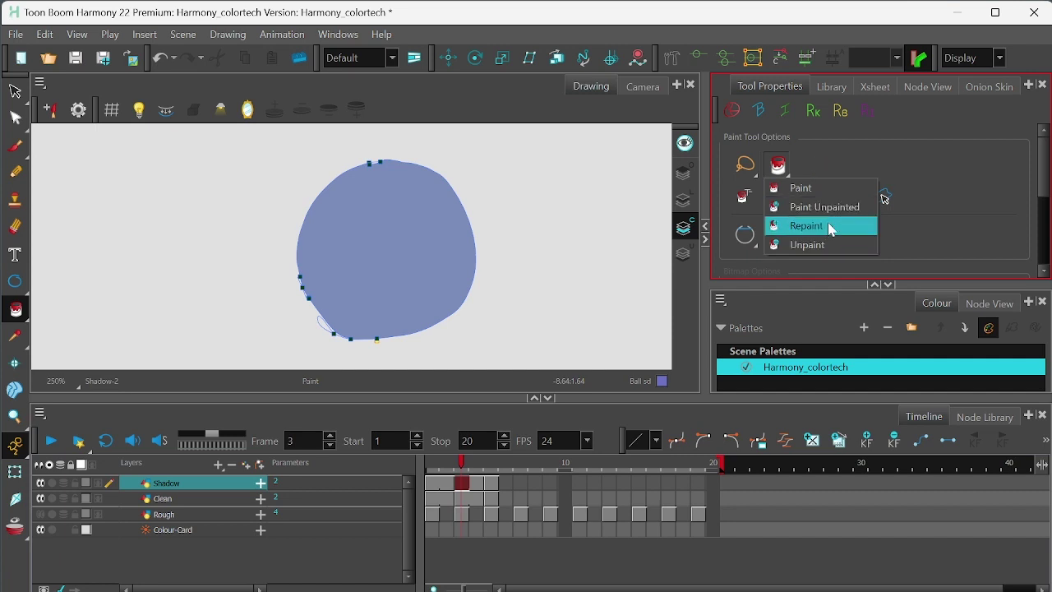
click(820, 247)
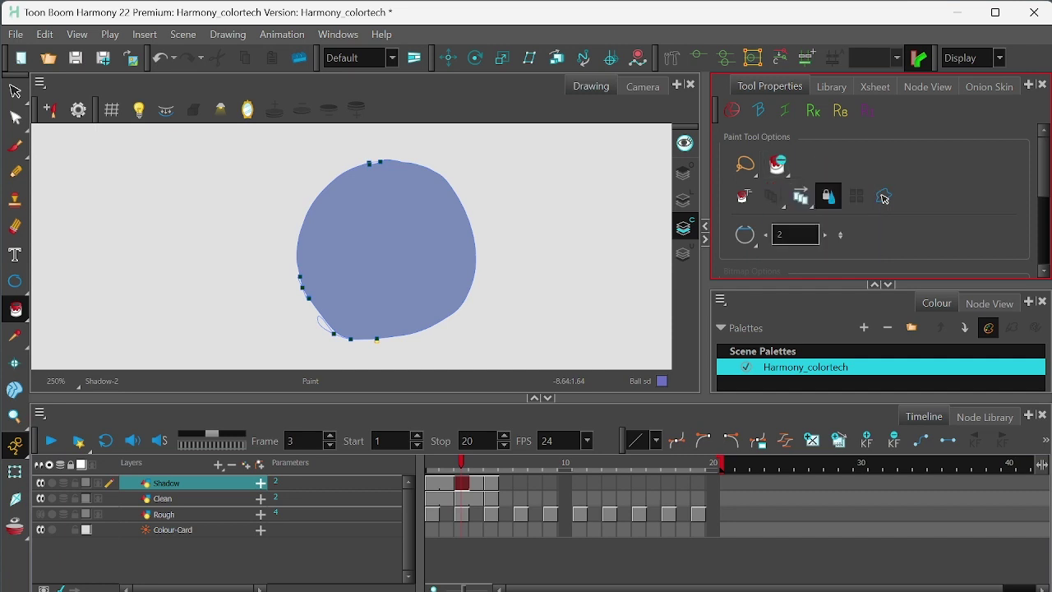
click(417, 273)
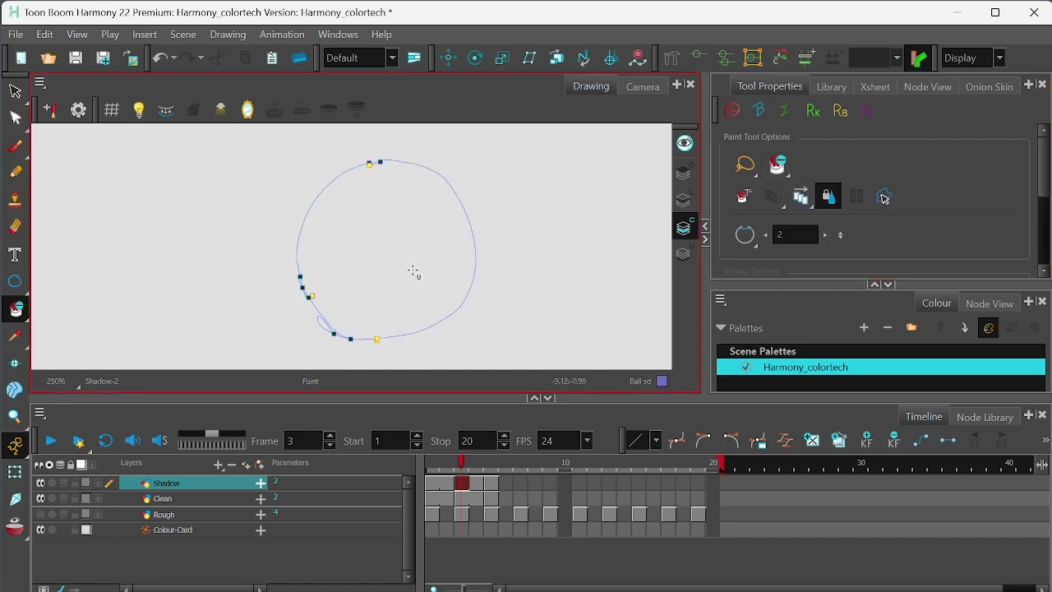
Step: Unpaint the ball with Apply to All Frames enabled and check the Shadow drawings on frames 3 to 5
key(period)
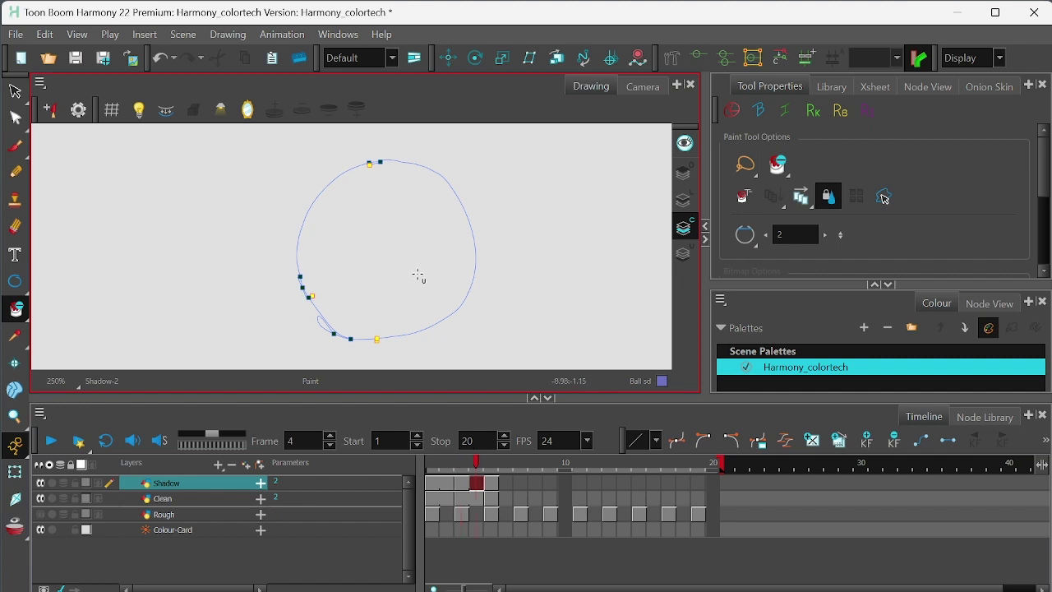
click(803, 201)
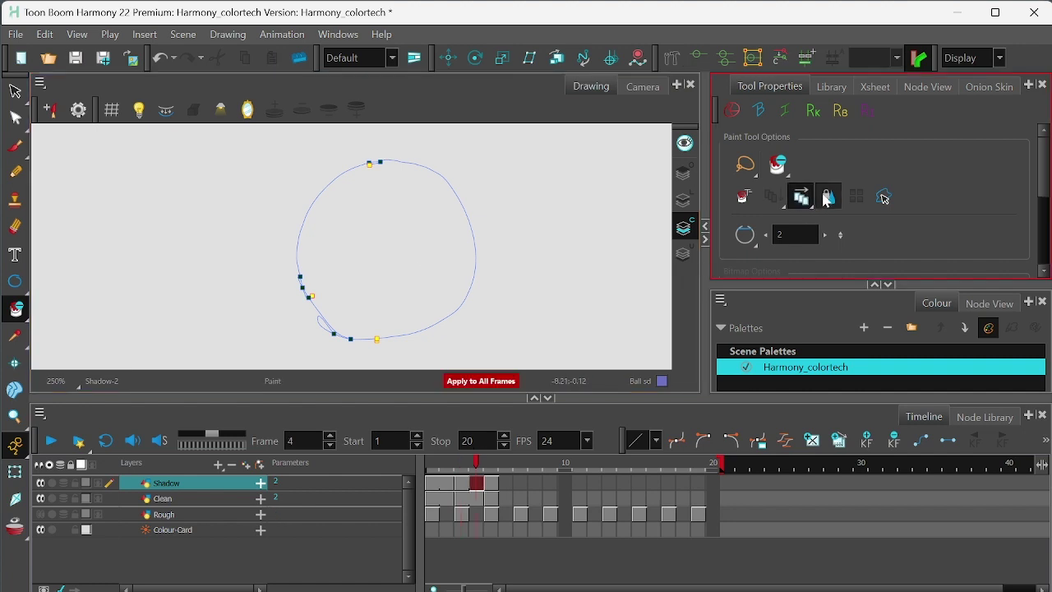
click(440, 288)
key(comma)
key(ctrl+z)
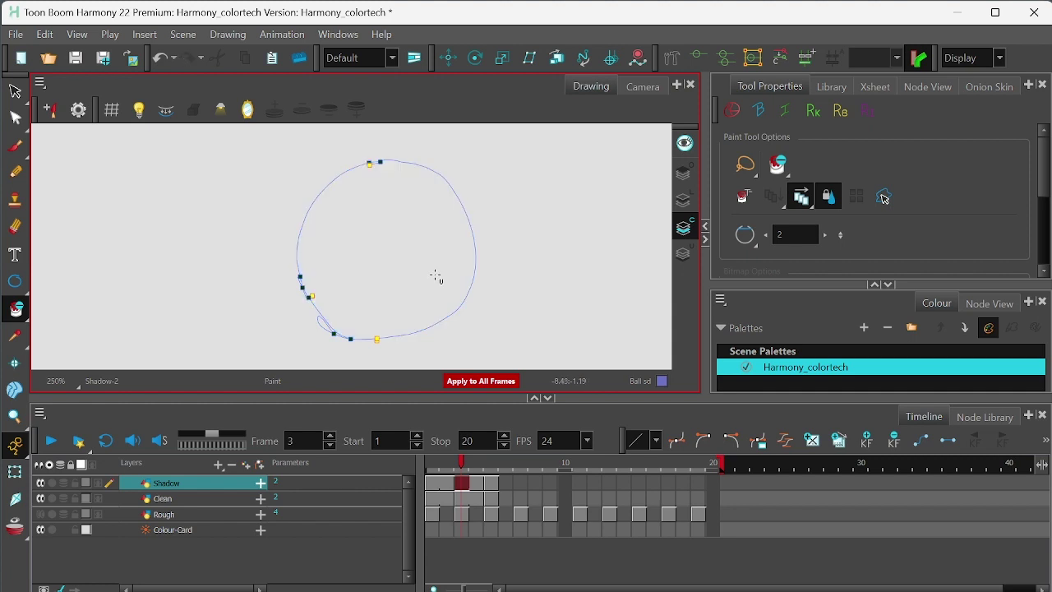
key(period)
key(period)
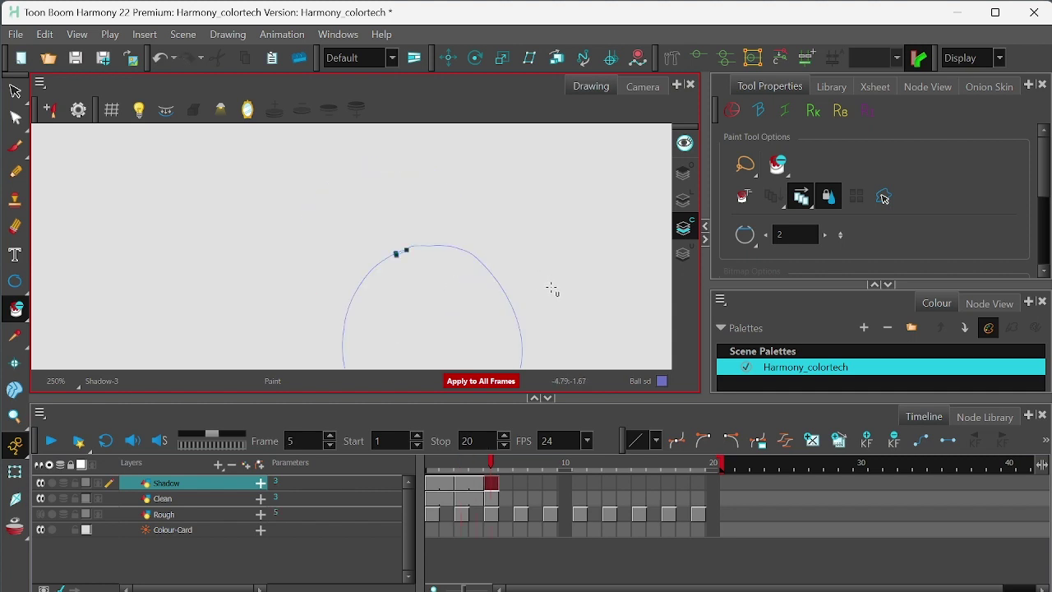
key(comma)
key(period)
key(comma)
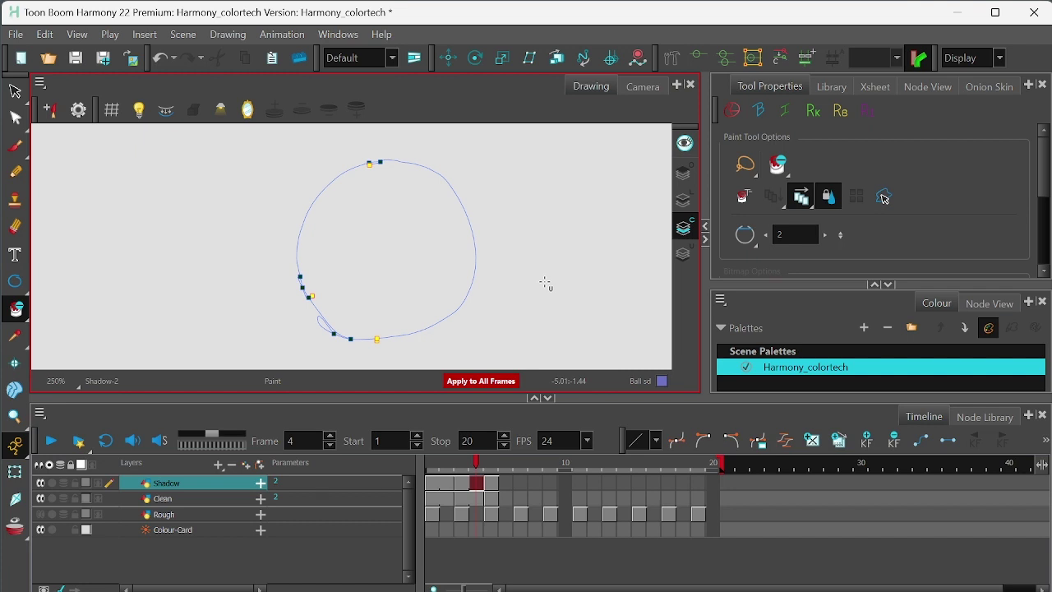
Step: Draw a curved invisible line with the Stroke tool across the ball's lower left in the frame 3 Shadow drawing
click(462, 483)
click(18, 313)
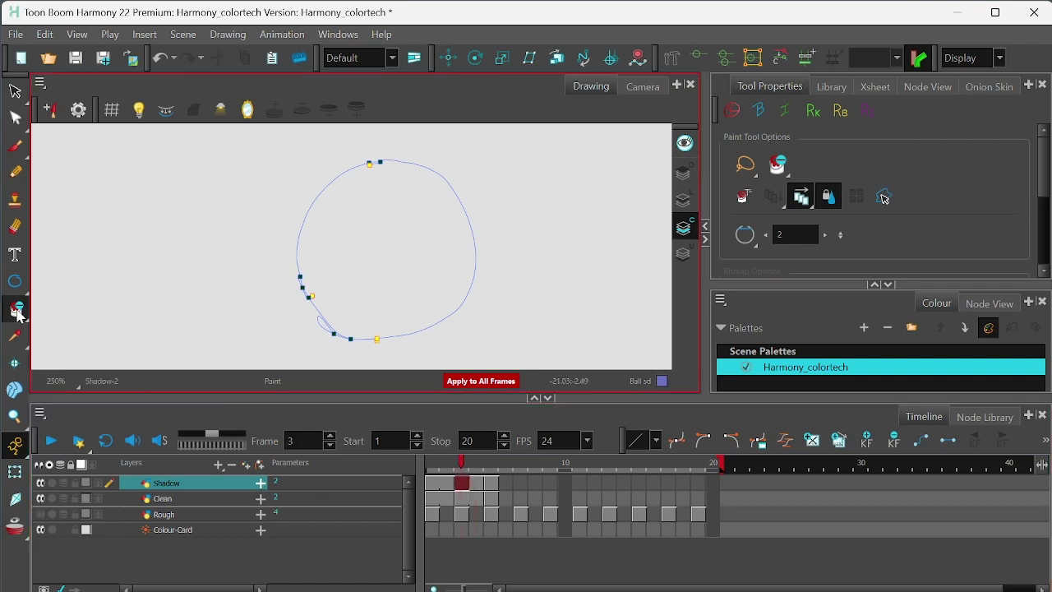
click(18, 309)
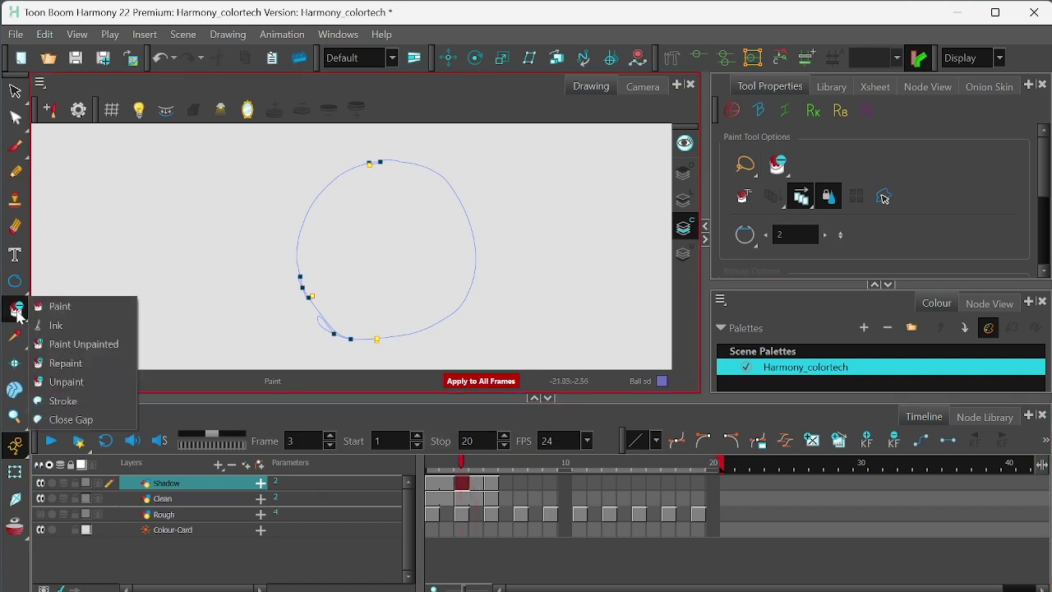
click(86, 402)
mouse_move(305, 195)
mouse_down()
mouse_move(375, 337)
mouse_move(458, 340)
mouse_up()
Step: Draw a matching curved invisible stroke across the ball's lower left in the frame 5 Shadow drawing
drag(463, 466, 491, 475)
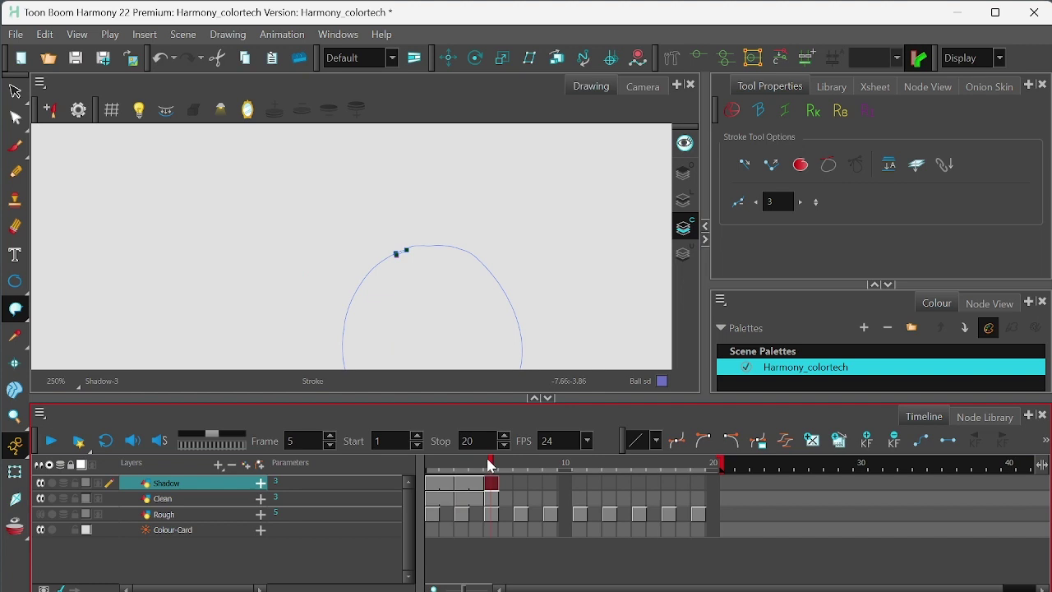
scroll(510, 186, down, 5)
mouse_move(329, 179)
mouse_down()
mouse_move(468, 336)
mouse_move(524, 333)
mouse_up()
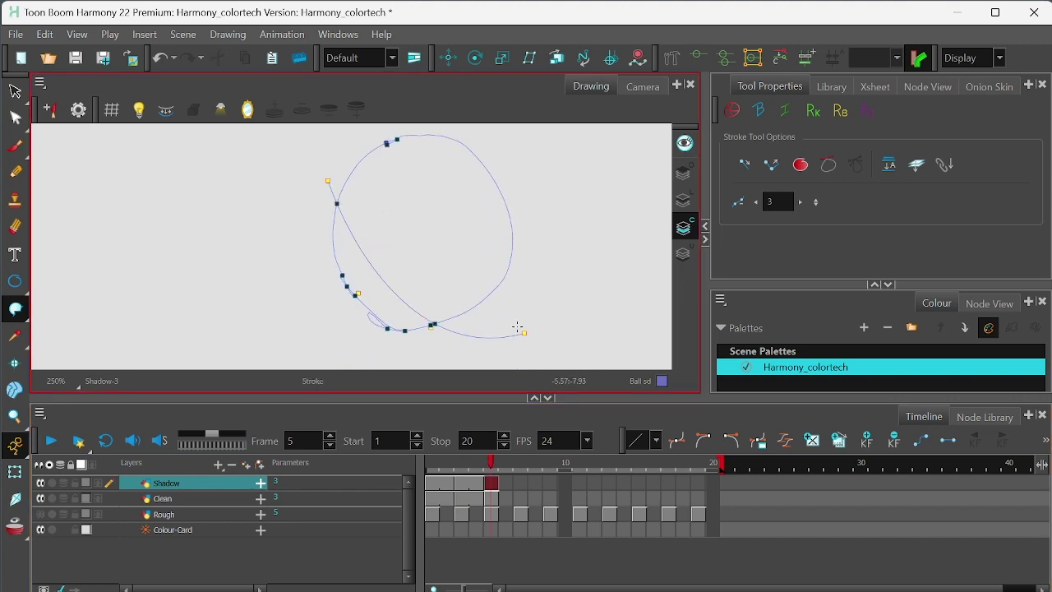
Step: Paint the enclosed shadow crescents in the frame 5 and frame 3 Shadow drawings with the Ball sd colour
click(876, 285)
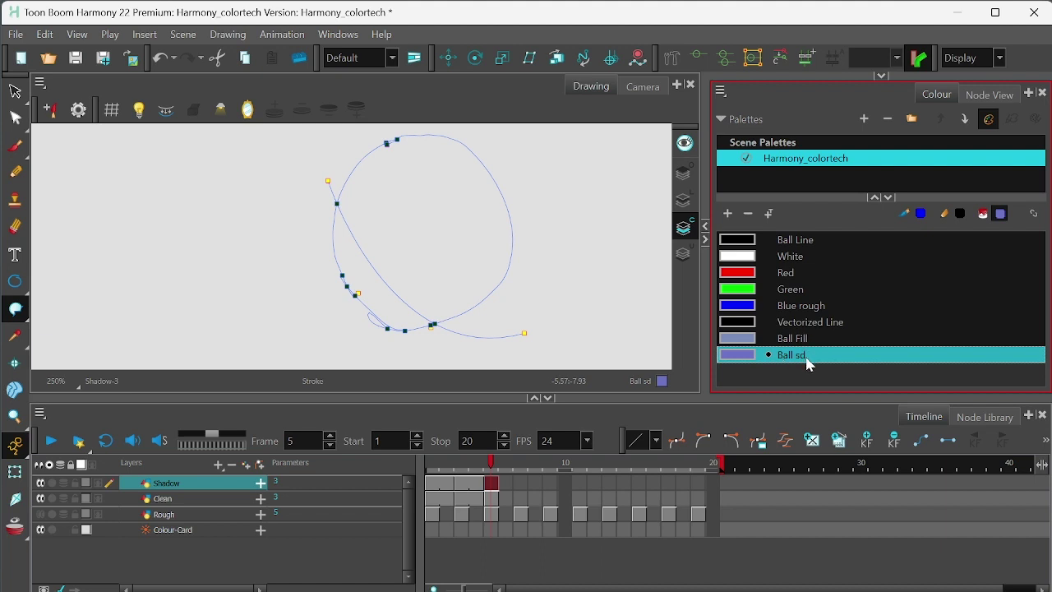
drag(15, 309, 50, 304)
click(371, 281)
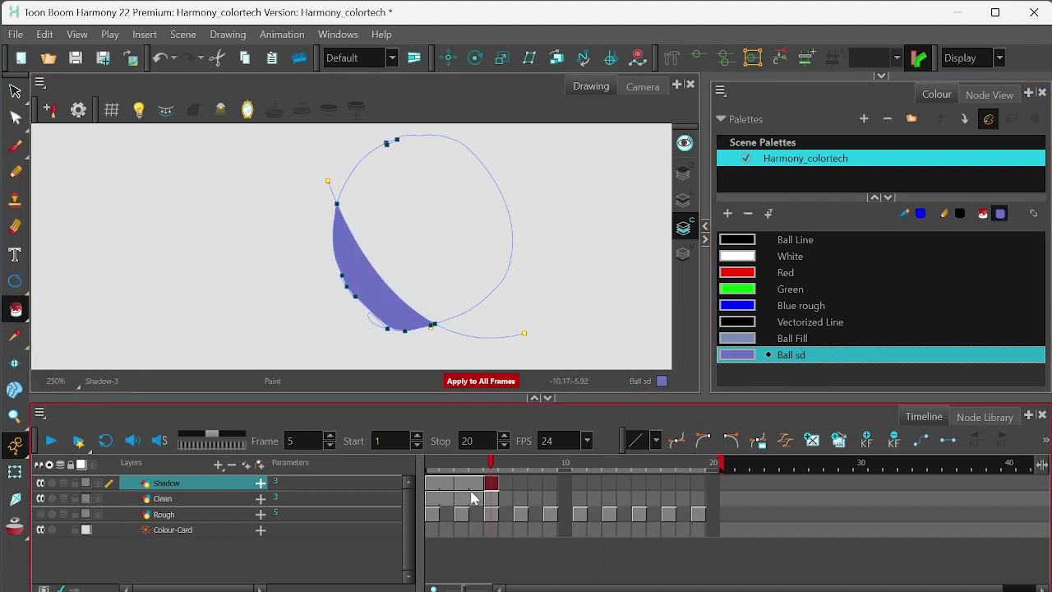
scroll(378, 277, down, 3)
click(336, 212)
drag(537, 200, 530, 296)
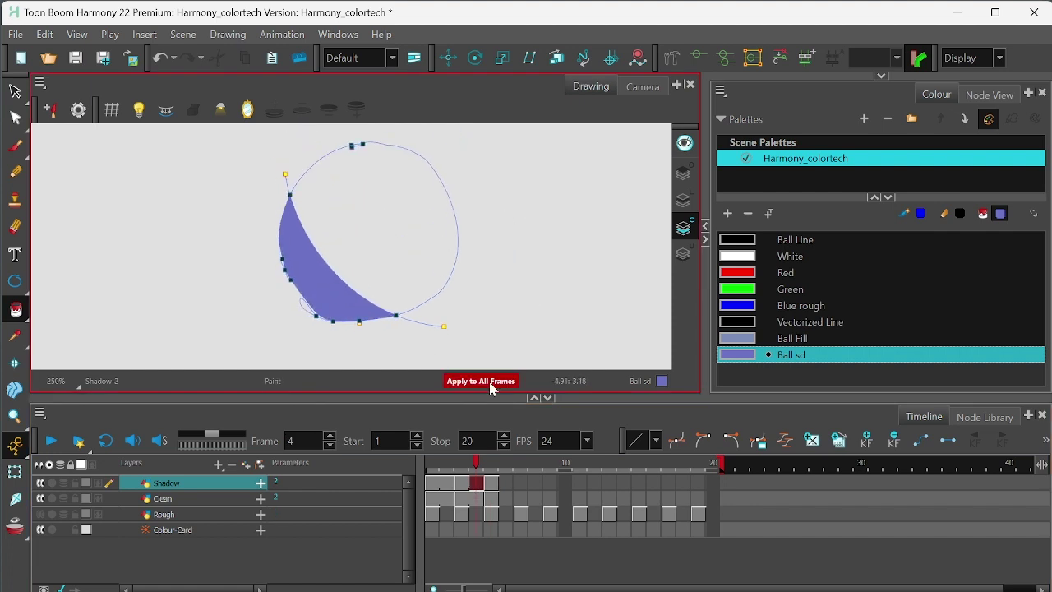
Step: Scrub through the shaded ball frames in the camera view and select the Clean layer
click(635, 88)
drag(479, 322, 427, 280)
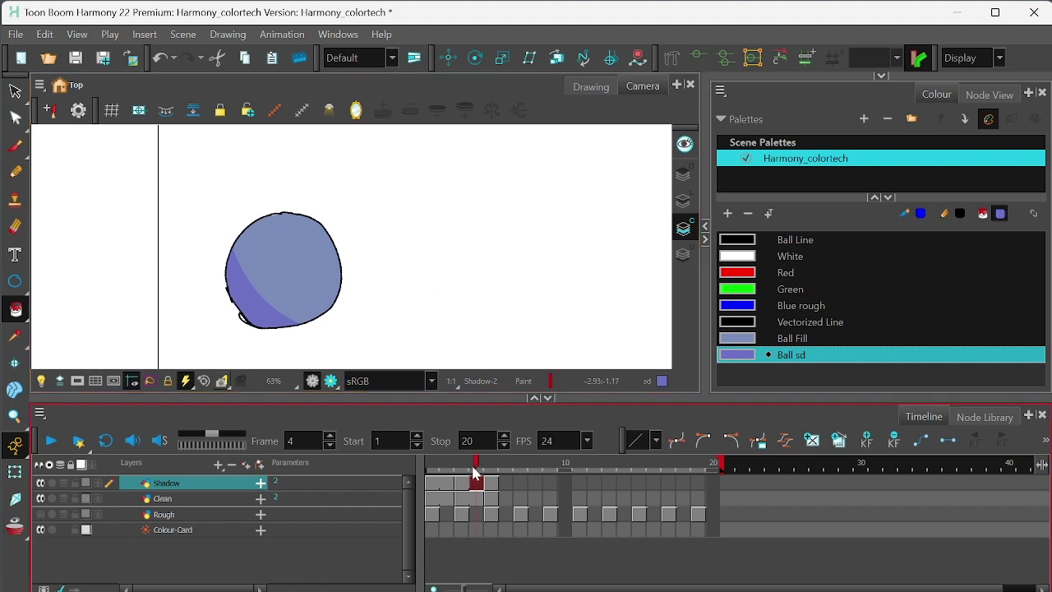
drag(491, 485, 455, 497)
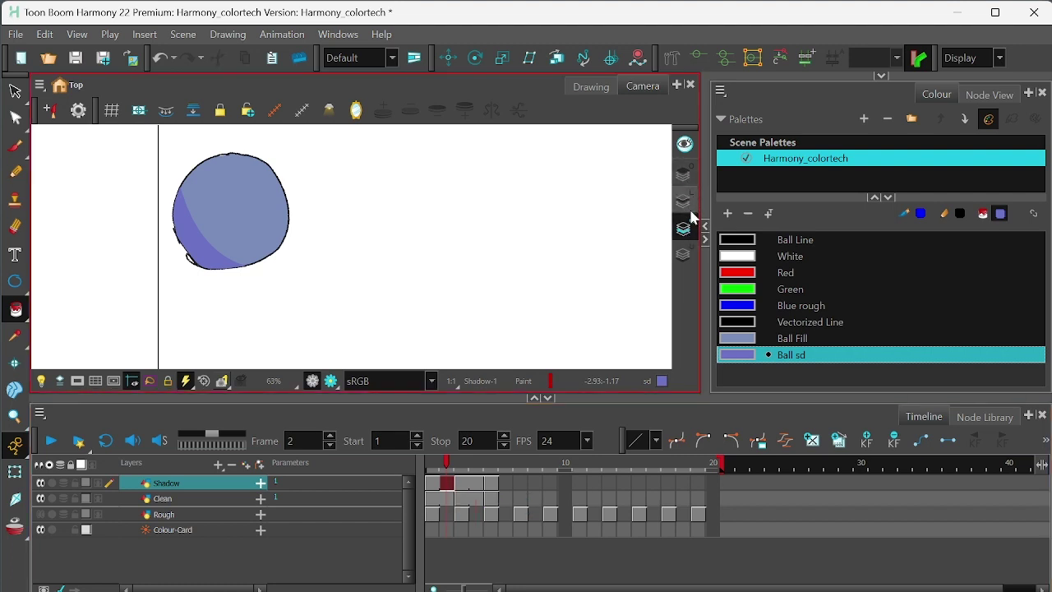
click(170, 497)
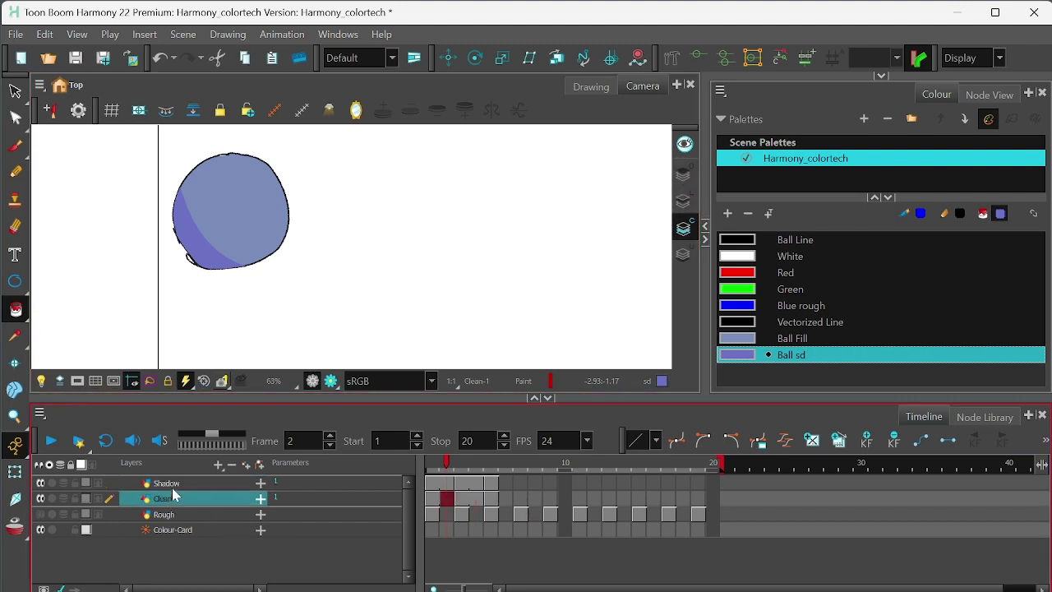
Step: Review the shaded ball drawings at frames 4, 3 and 1 on the Clean layer
click(172, 488)
click(176, 492)
click(476, 499)
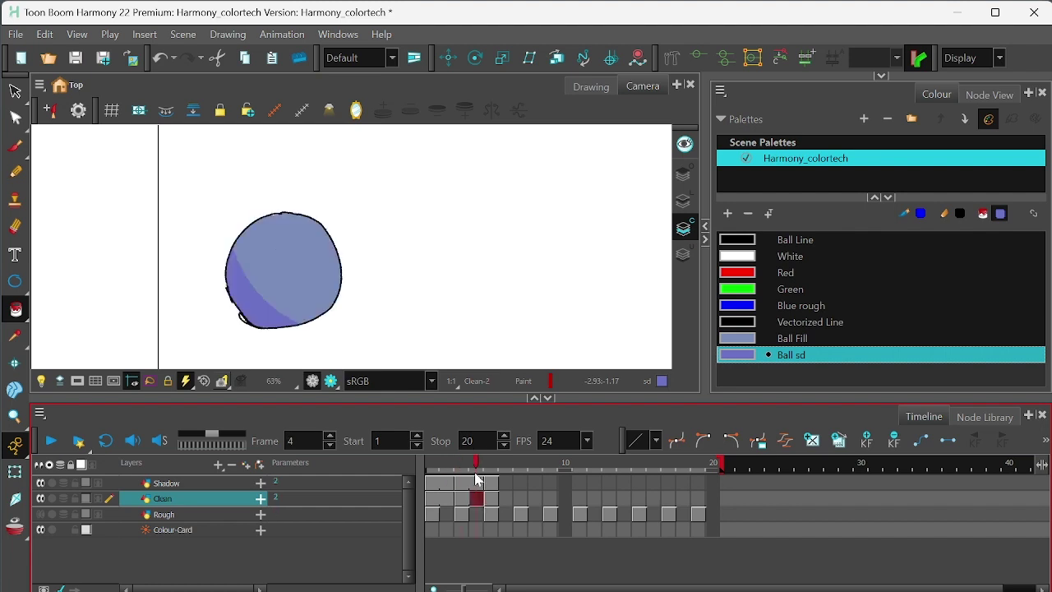
click(459, 499)
click(431, 498)
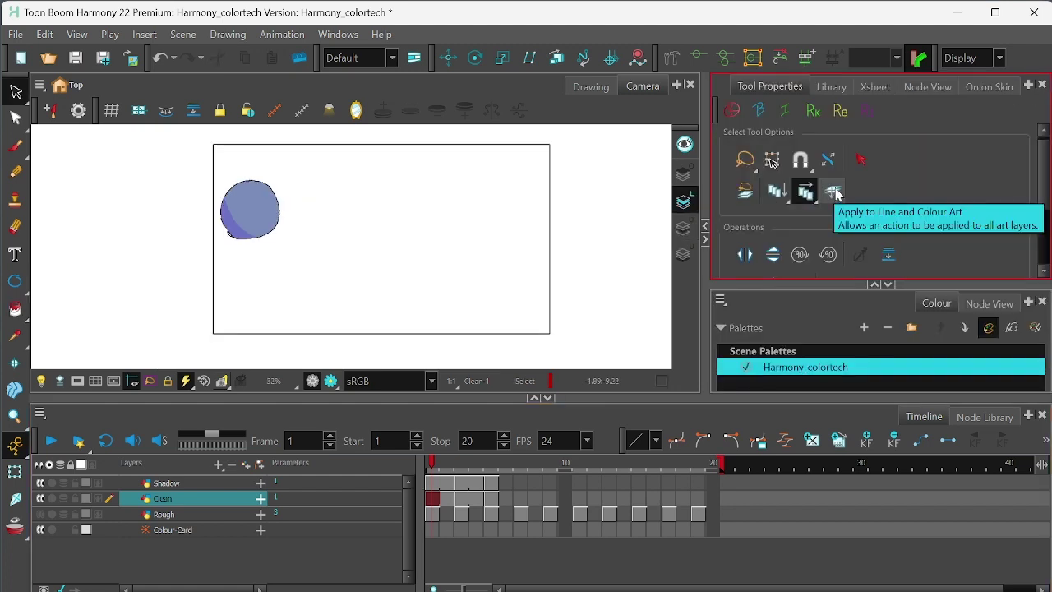
Step: Try moving the ball in all Clean drawings with Apply to Line and Colour Art enabled, and undo the move
click(836, 194)
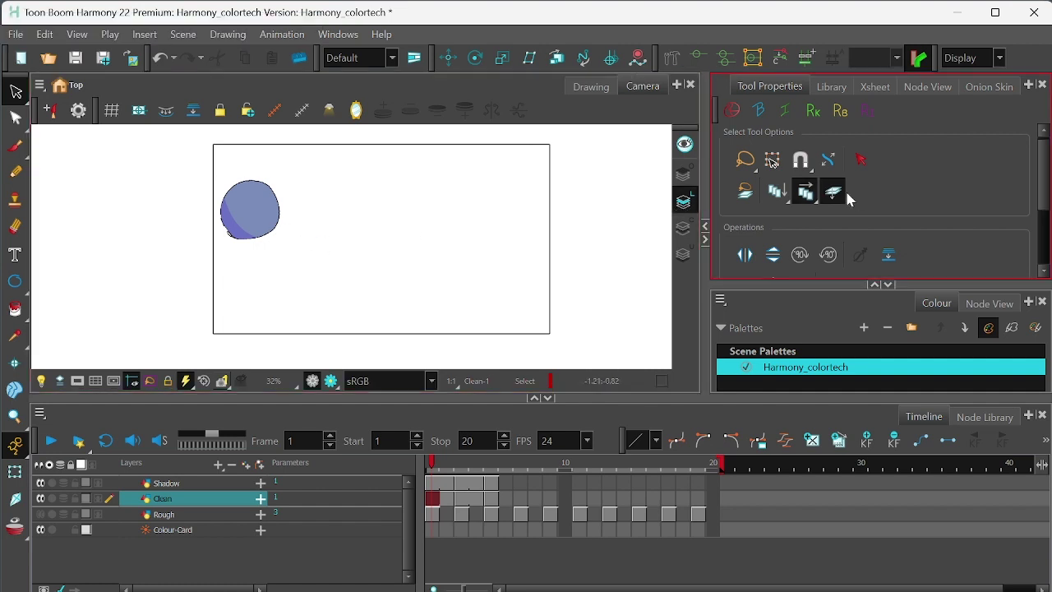
mouse_move(242, 251)
mouse_down()
mouse_move(235, 284)
mouse_move(240, 263)
mouse_up()
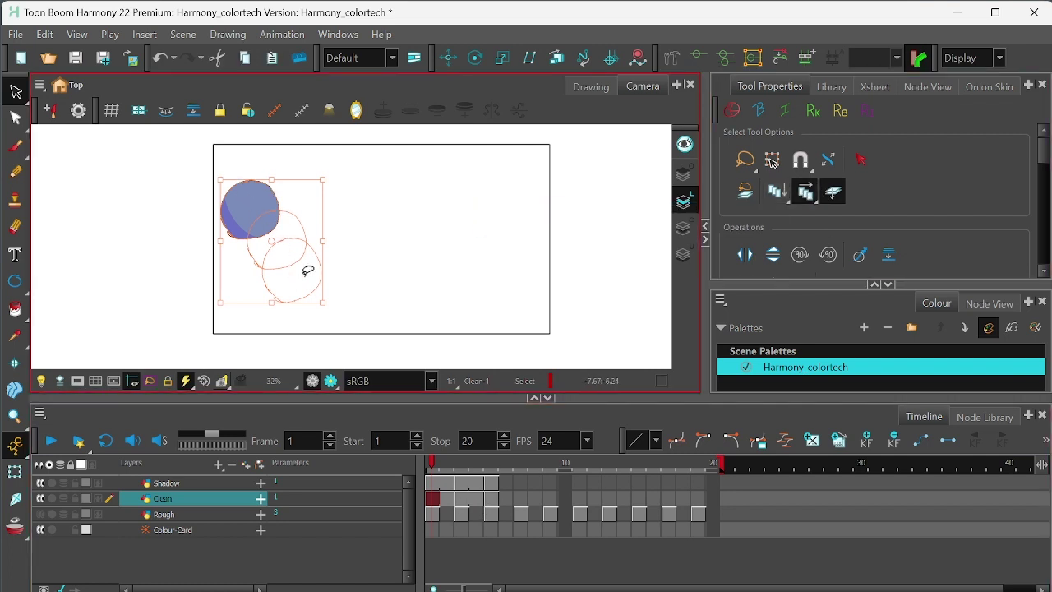
mouse_move(386, 348)
mouse_down()
mouse_move(288, 140)
mouse_move(469, 348)
mouse_up()
drag(251, 206, 406, 180)
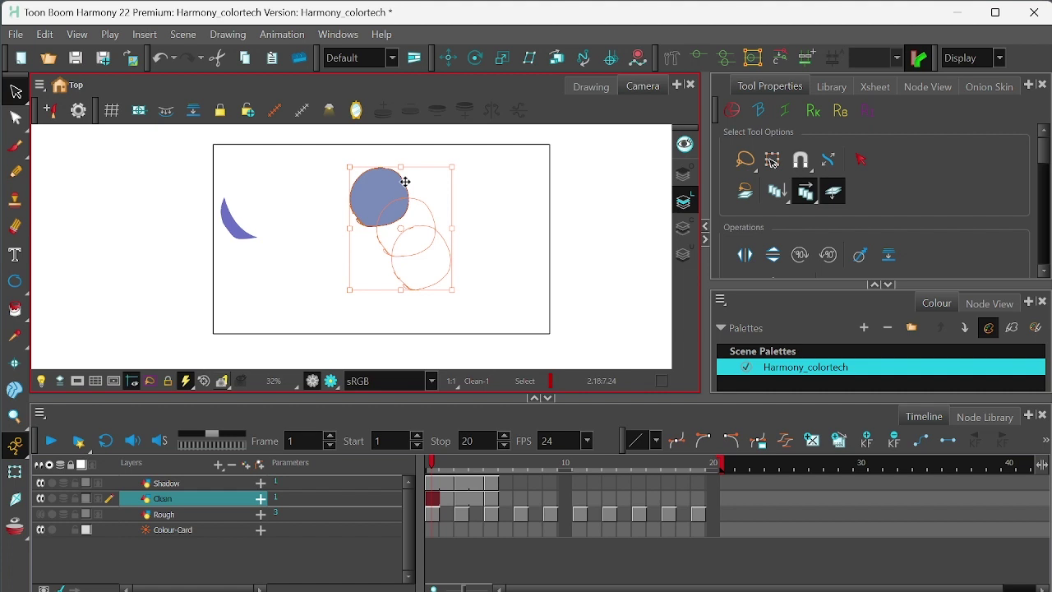
key(ctrl+z)
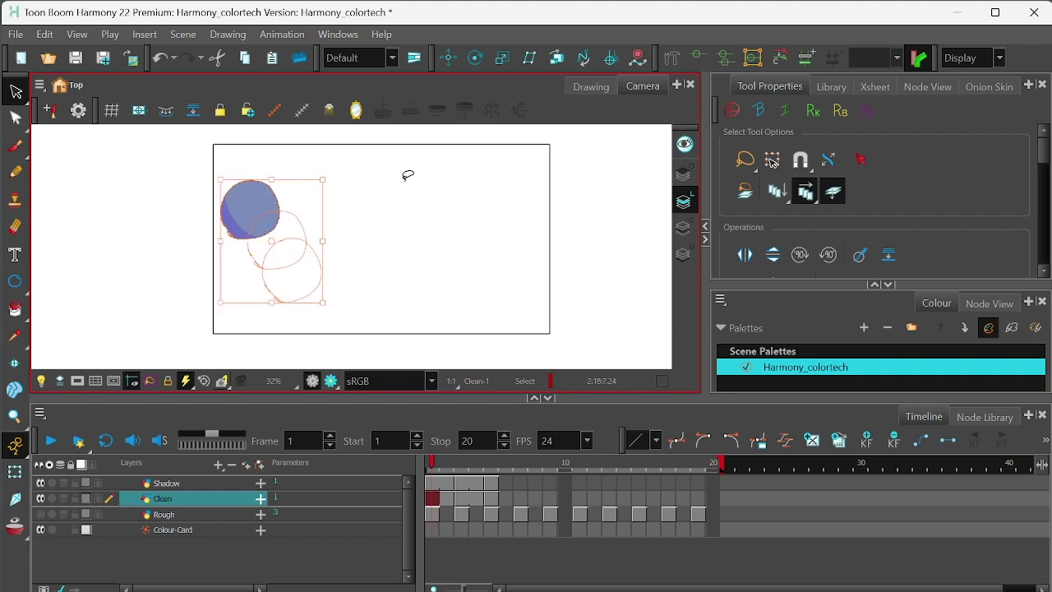
Step: Try moving only the line art of all Clean drawings with Apply to Line and Colour Art disabled, and undo the move
click(864, 180)
mouse_move(354, 368)
mouse_down()
mouse_move(493, 249)
mouse_move(521, 315)
mouse_up()
drag(276, 199, 391, 184)
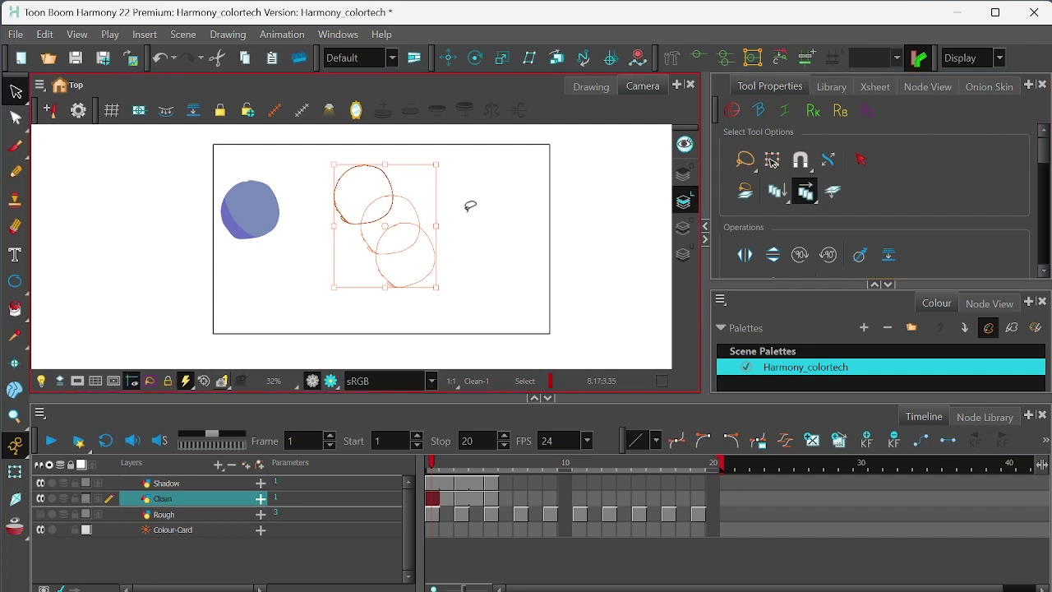
key(ctrl+z)
key(ctrl+z)
drag(433, 478, 516, 521)
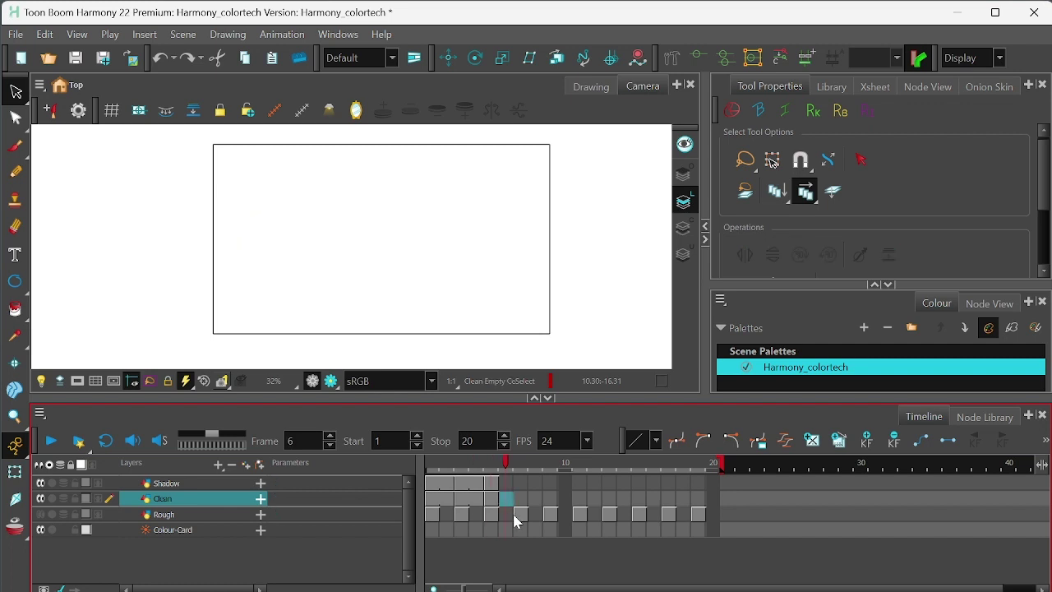
Step: Open the Ball sd colour in the Colour Picker, try its dropper, and close the picker
click(875, 285)
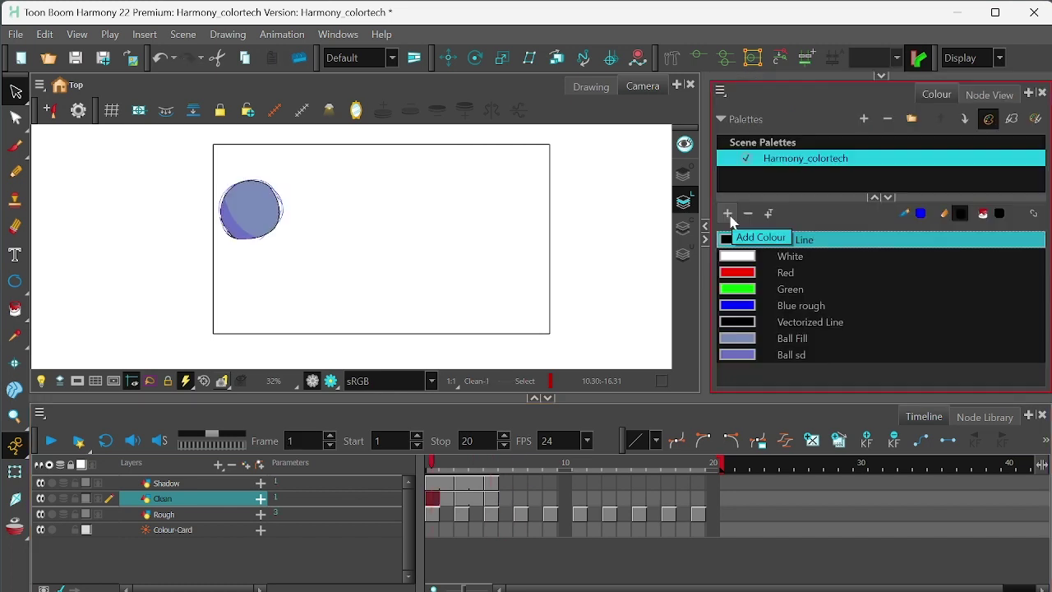
double_click(737, 358)
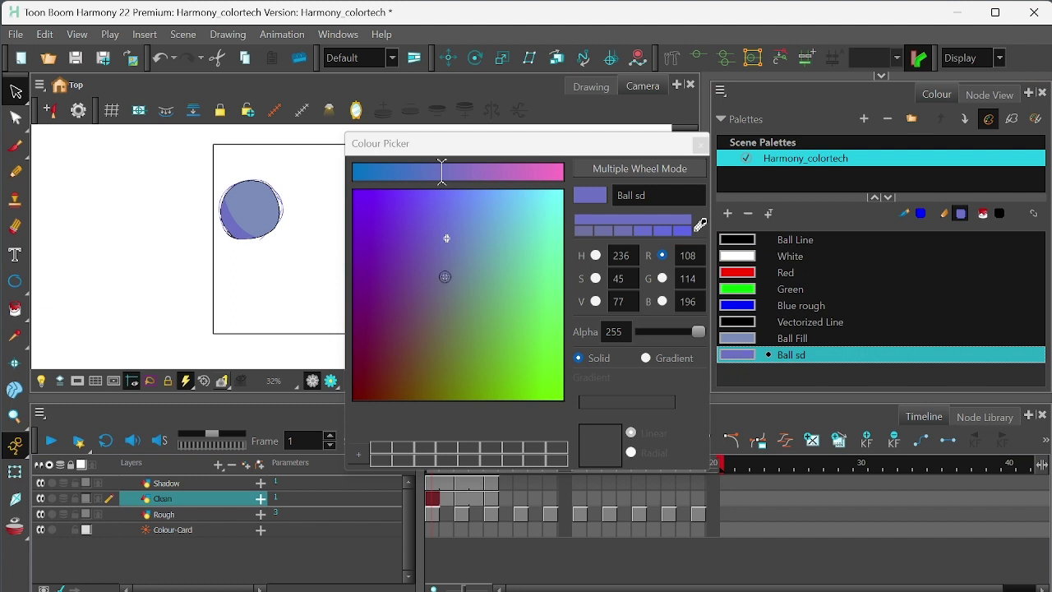
drag(546, 143, 511, 158)
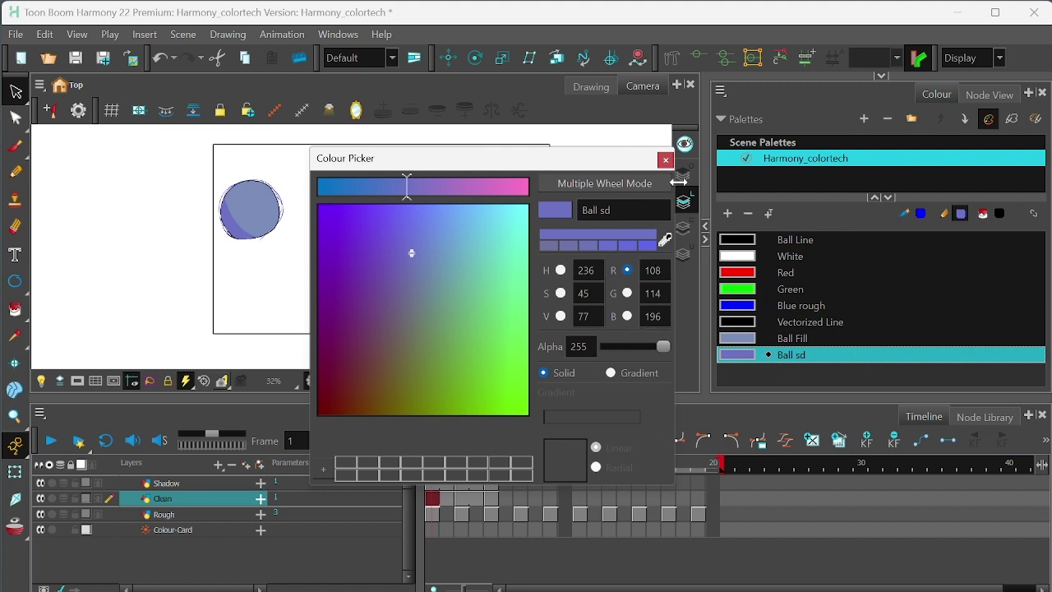
click(667, 236)
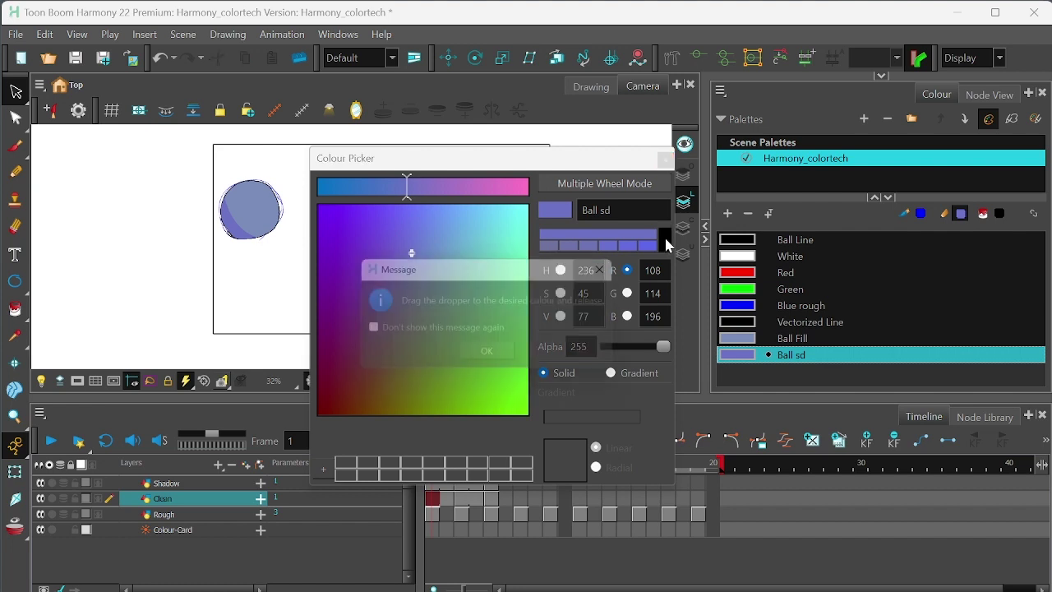
click(502, 357)
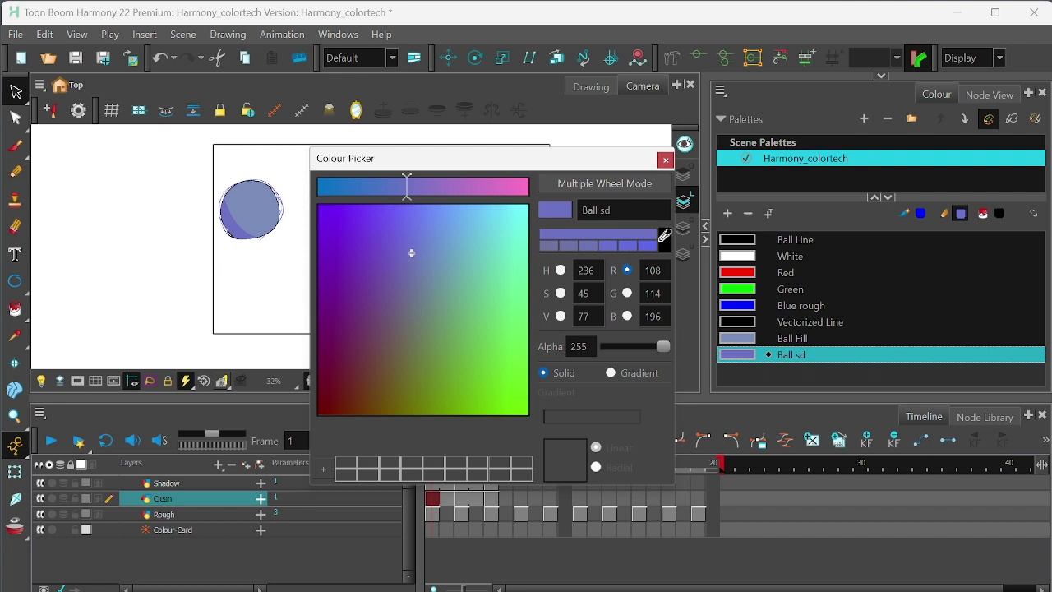
click(665, 236)
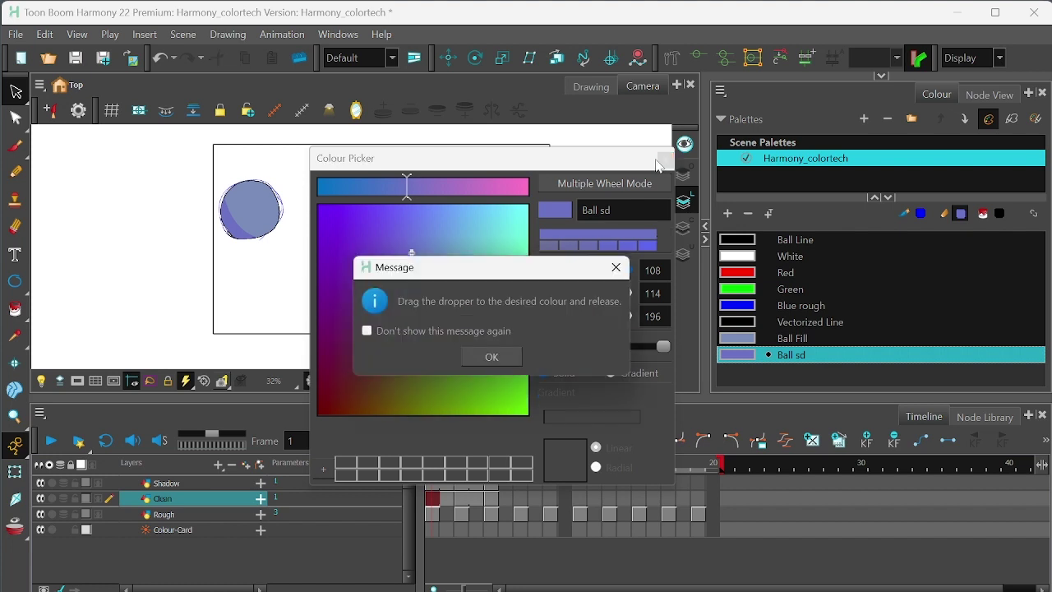
click(498, 359)
click(665, 160)
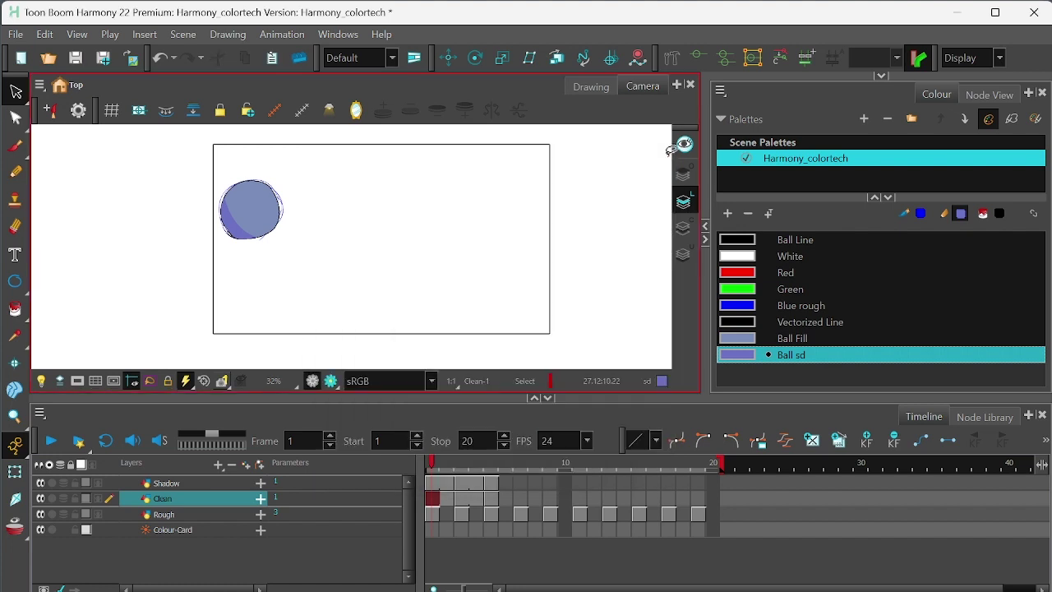
Step: Solo the Ball_shadow layer in the Harmony_tech_2 scene and scrub through its shadow drawings
drag(438, 468, 477, 467)
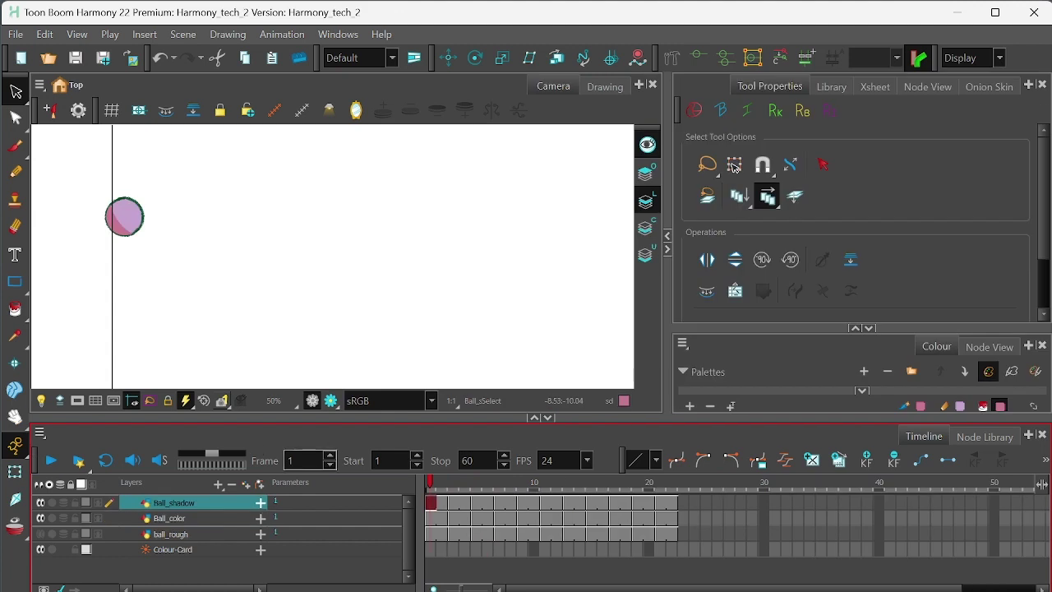
click(443, 503)
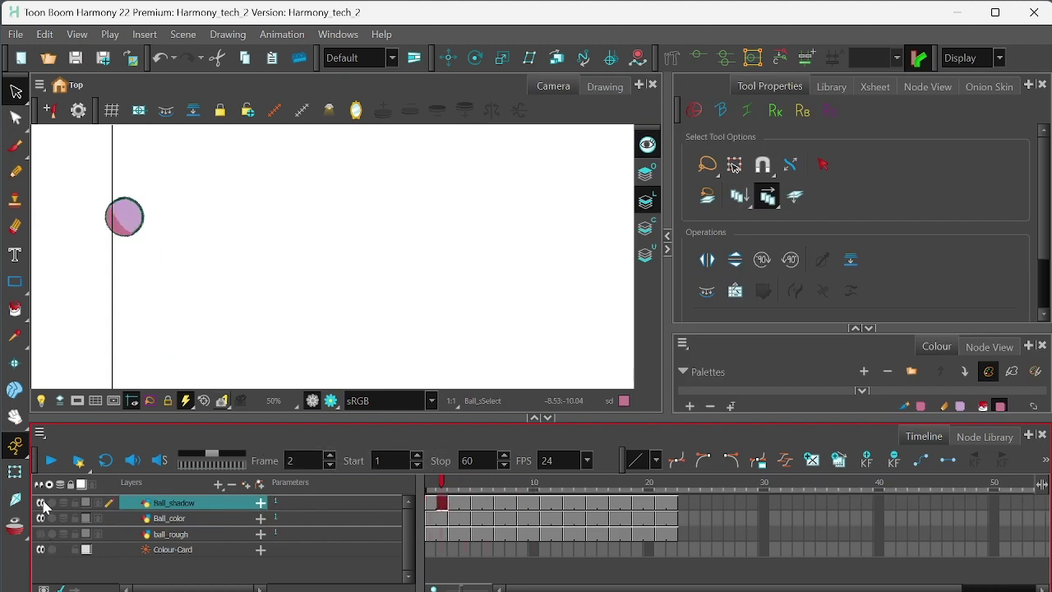
click(52, 503)
click(479, 502)
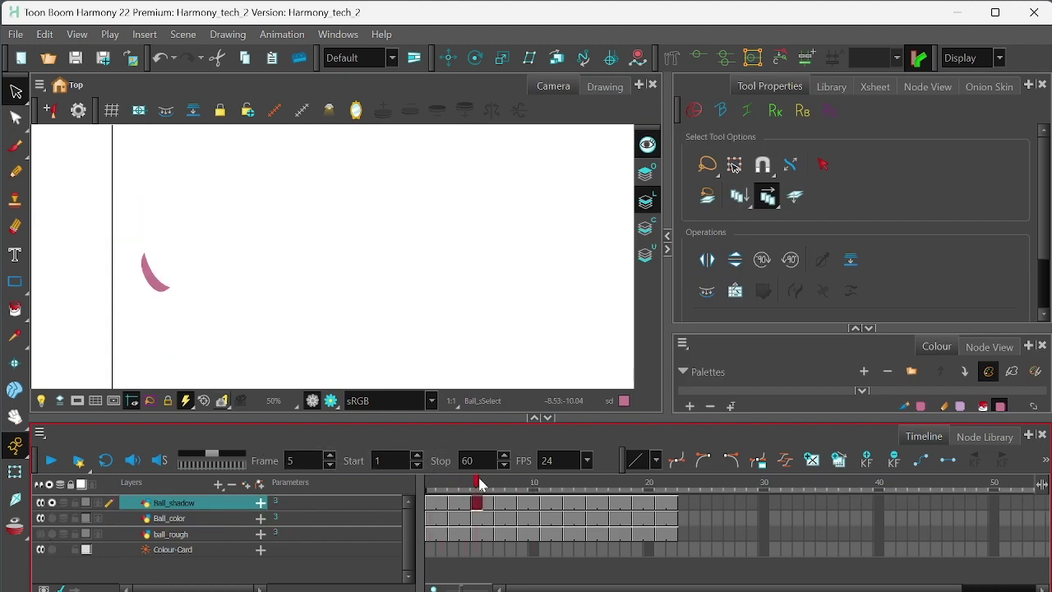
click(441, 502)
click(644, 500)
click(485, 502)
click(440, 502)
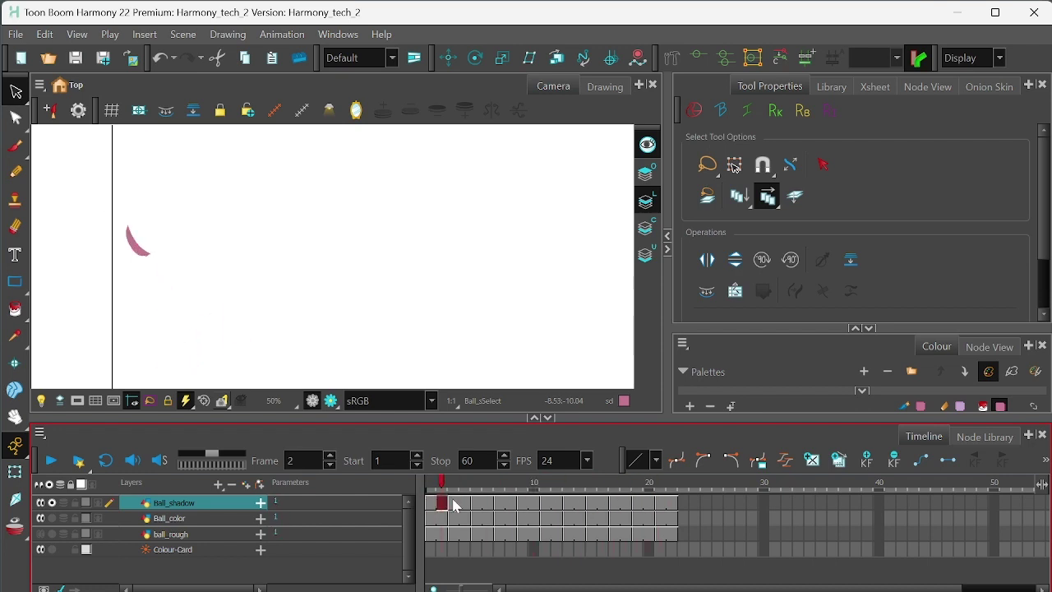
click(638, 502)
click(623, 500)
click(431, 501)
click(442, 501)
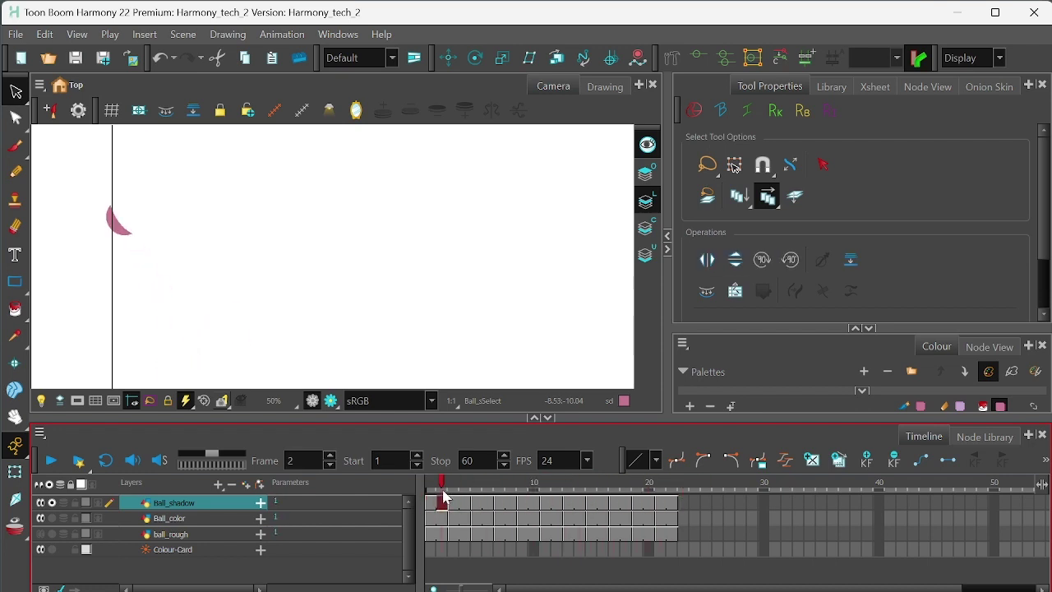
click(454, 500)
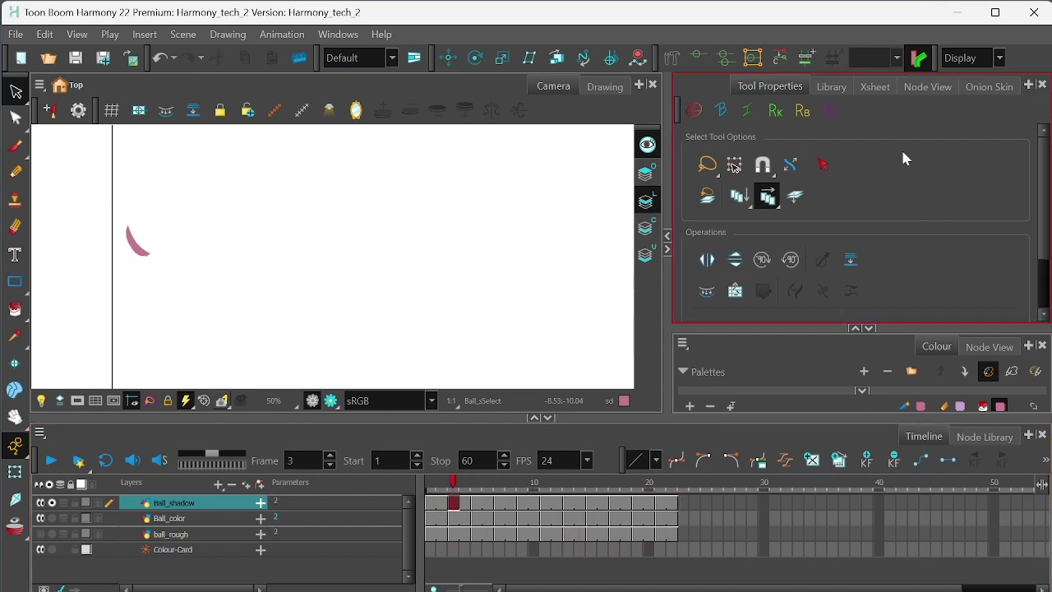
Step: Show the node network and spread the Ball_shadow, ball_rough, Ball_color and Colour-Card nodes apart above the Composite node
click(930, 87)
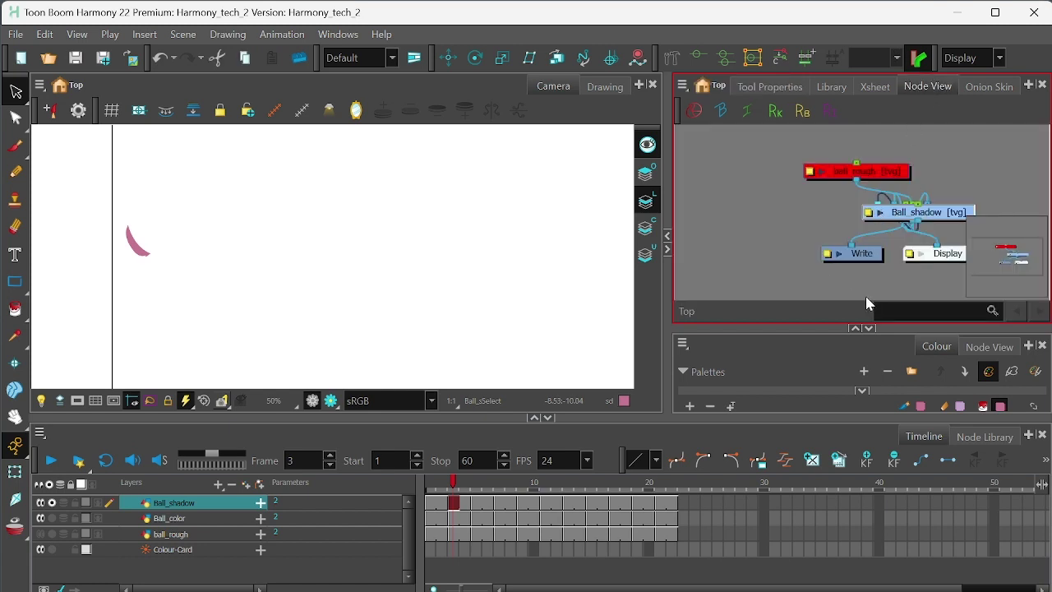
drag(877, 328, 884, 349)
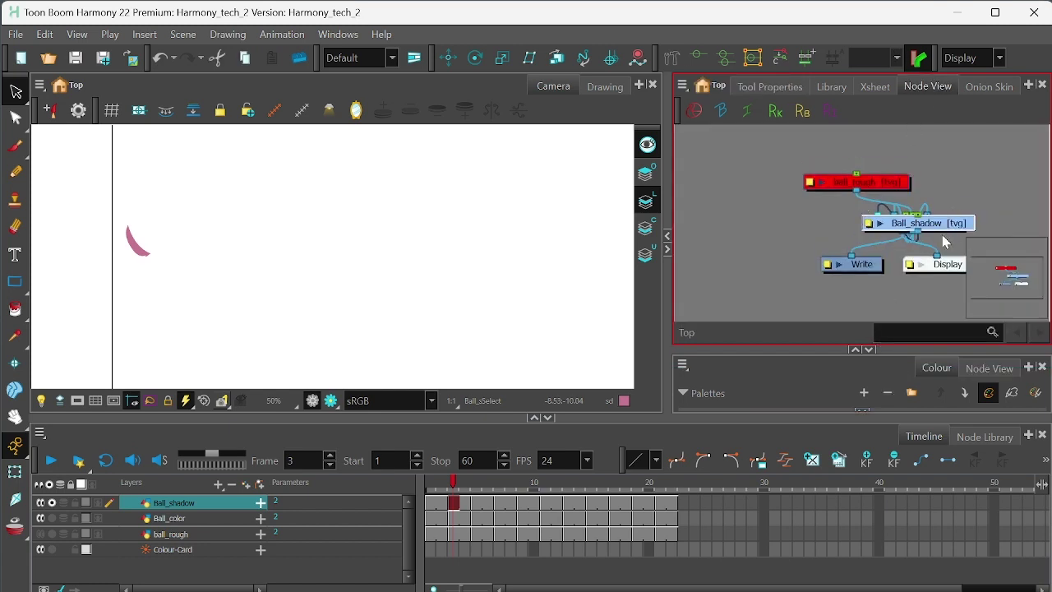
drag(943, 223, 789, 197)
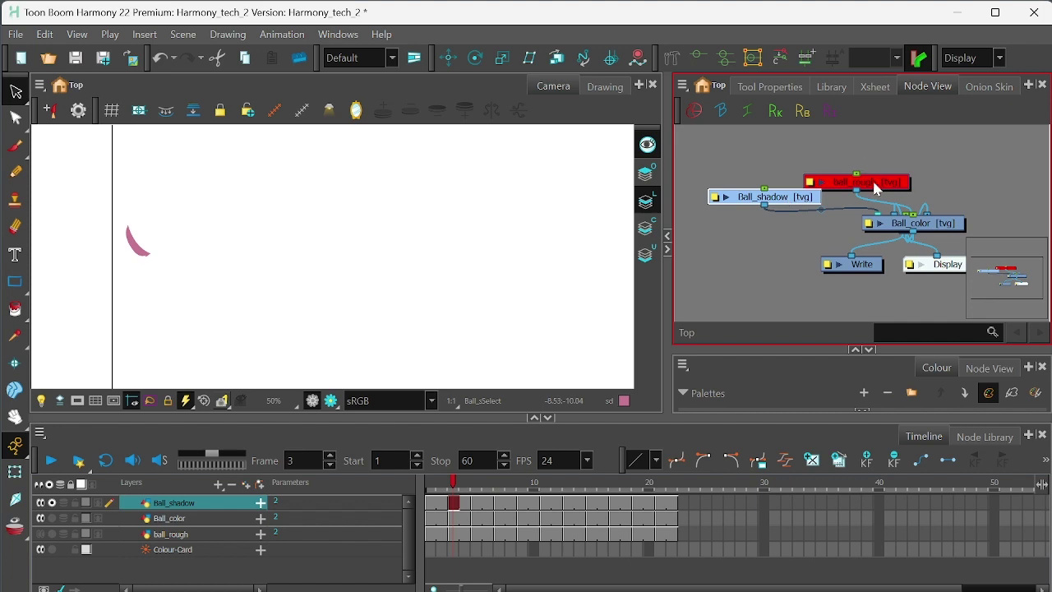
drag(876, 190, 930, 151)
drag(942, 229, 826, 166)
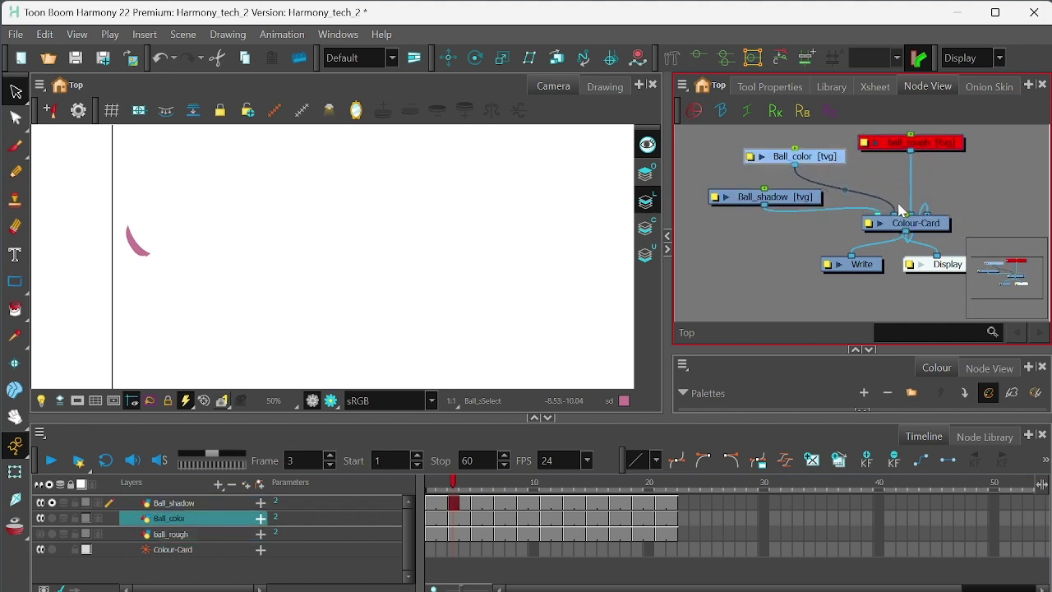
drag(940, 227, 1035, 188)
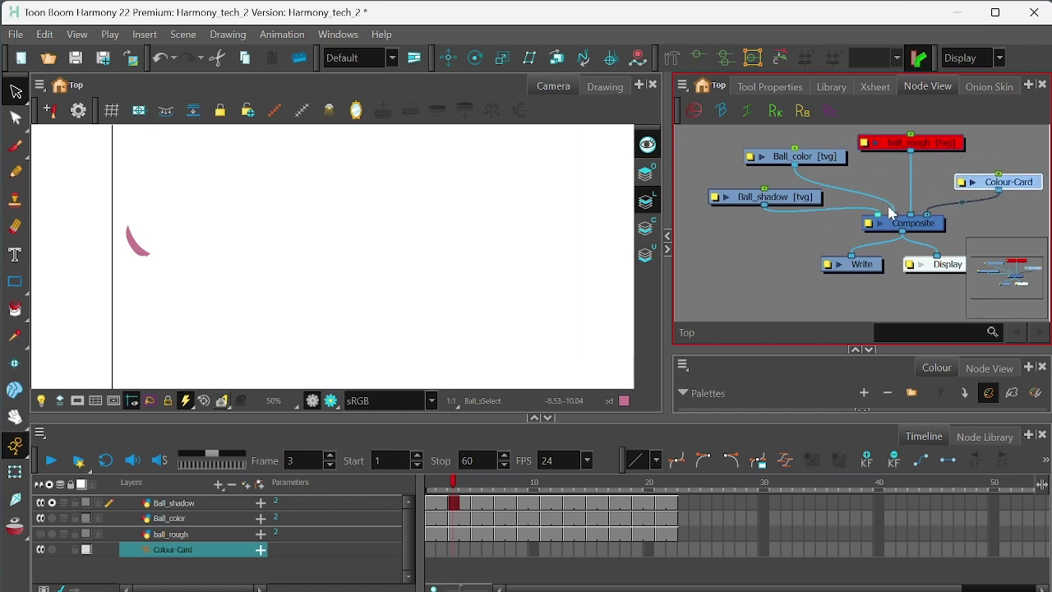
Step: Shift the Composite node slightly and place the Write and Display nodes apart below it
mouse_move(917, 229)
mouse_down()
mouse_move(888, 236)
mouse_move(870, 212)
mouse_move(907, 229)
mouse_up()
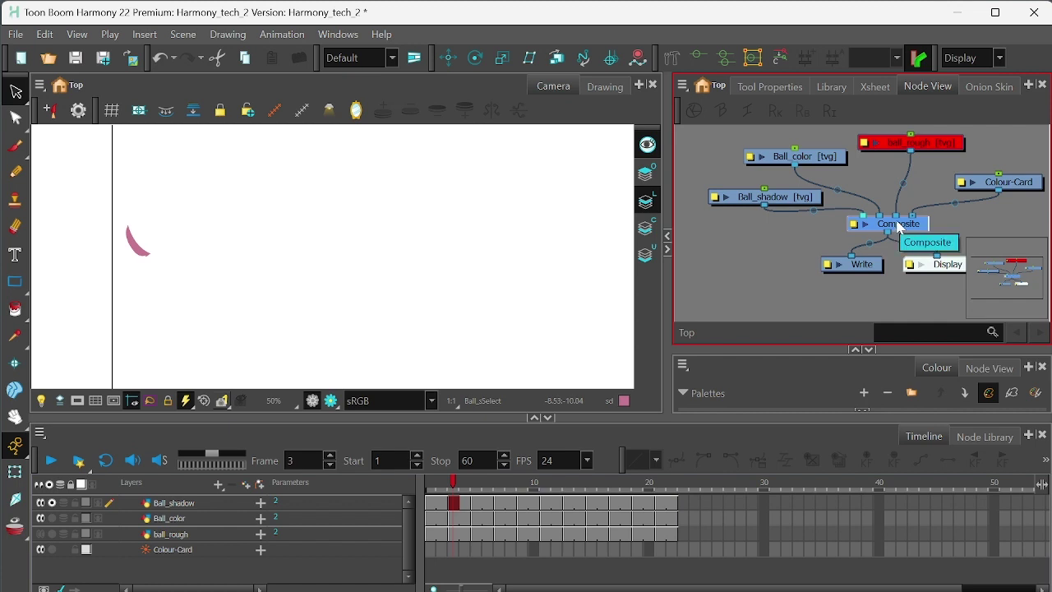
drag(886, 265, 843, 293)
drag(947, 272, 932, 301)
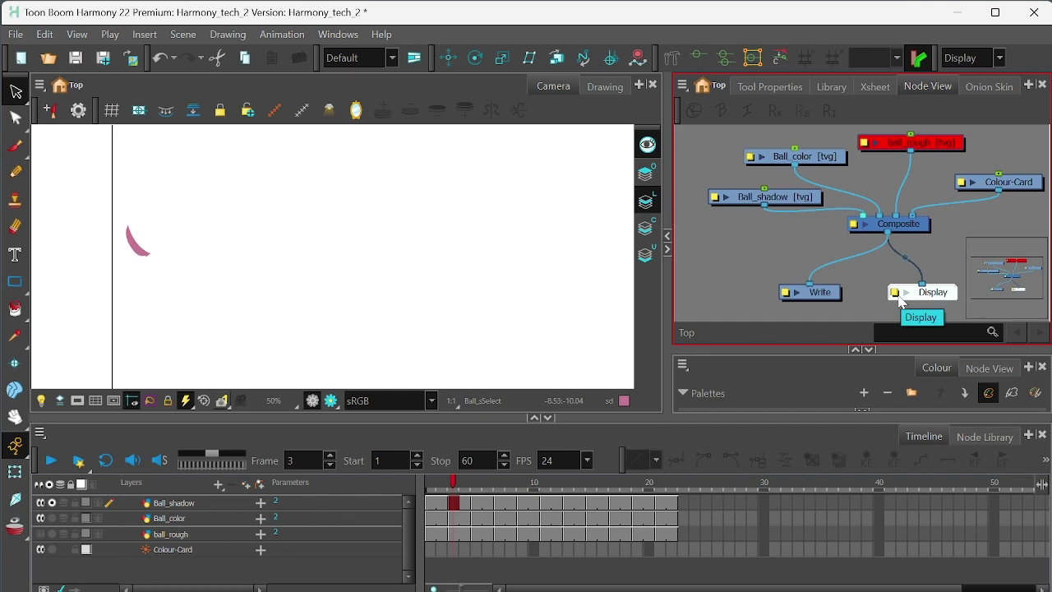
Step: Open the Write node's properties and set its image format to PNG
click(819, 296)
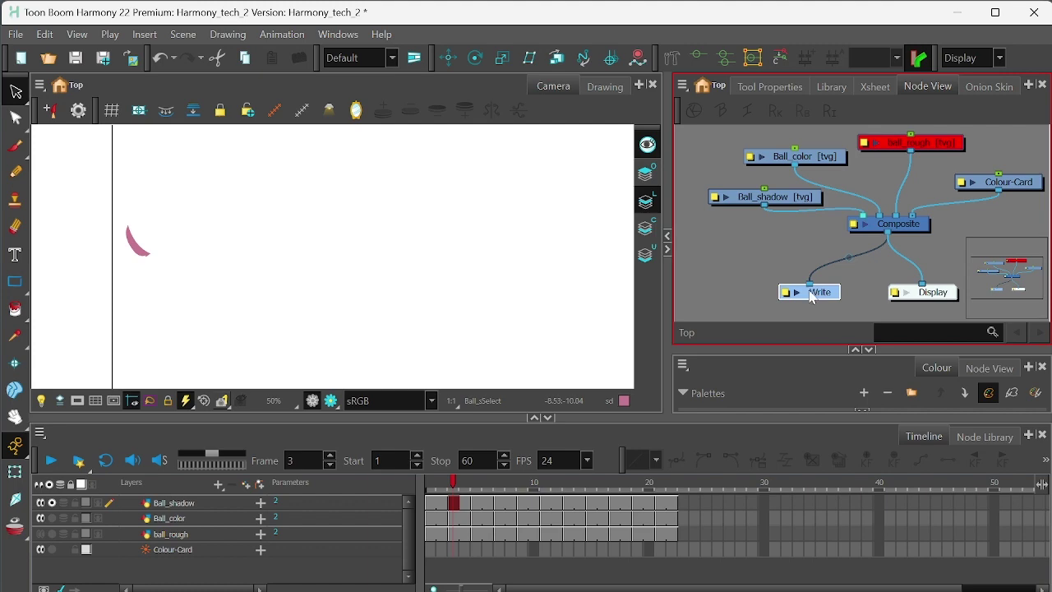
double_click(789, 295)
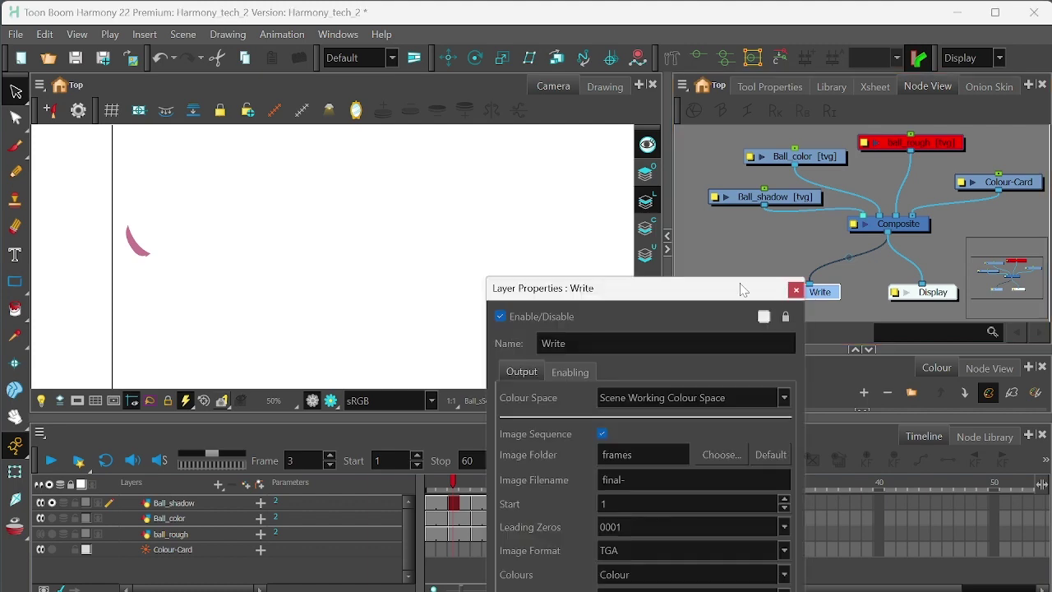
drag(743, 289, 619, 80)
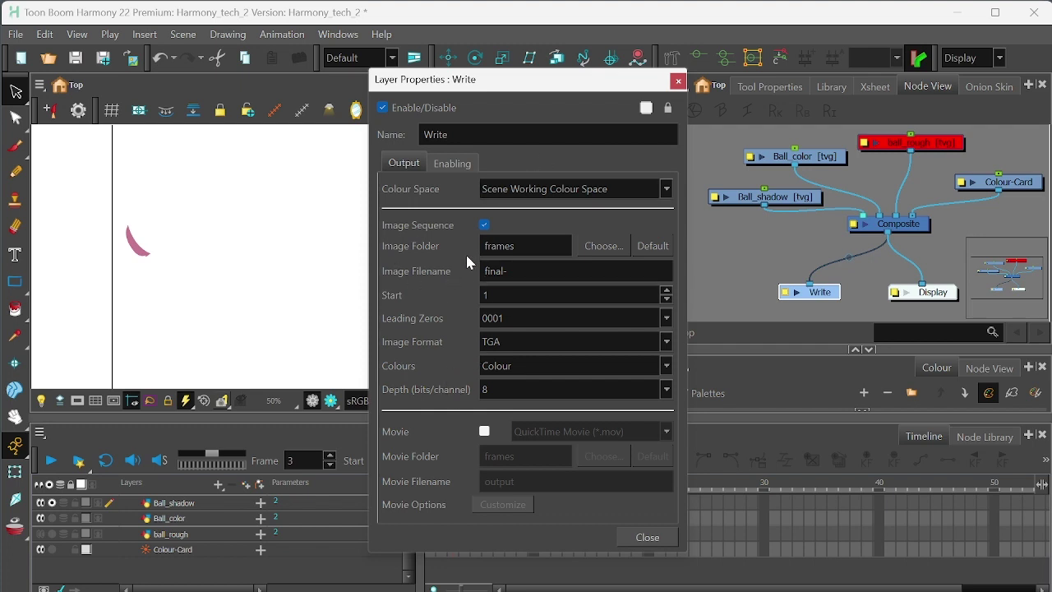
click(505, 342)
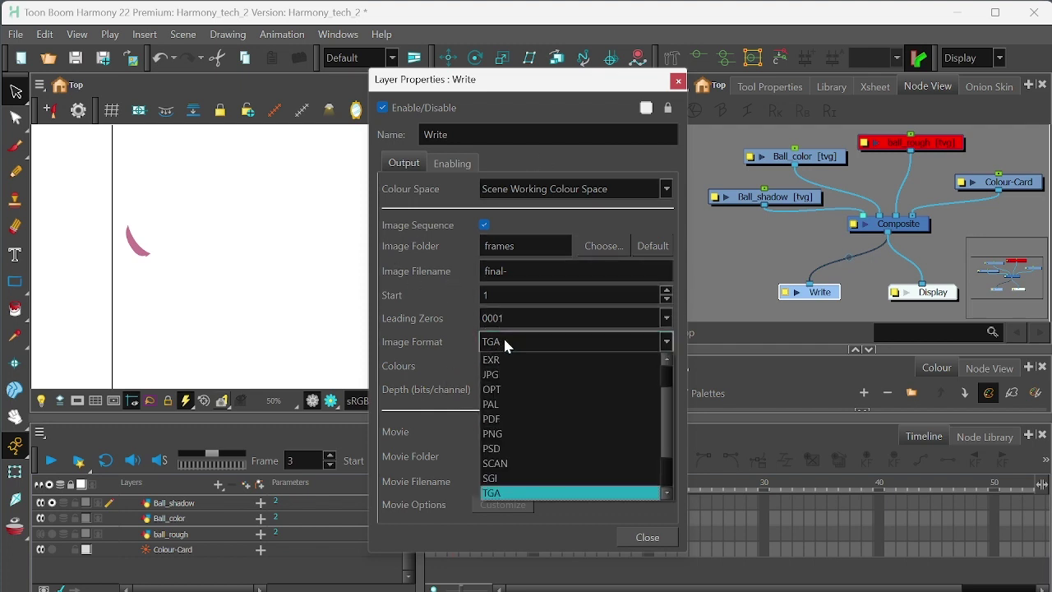
scroll(529, 421, down, 3)
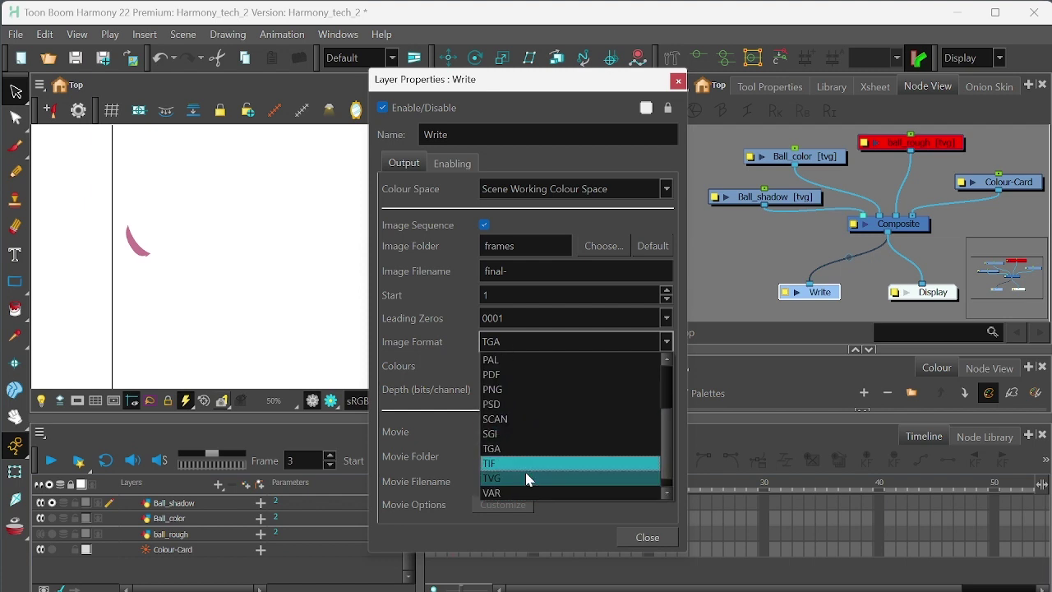
scroll(532, 475, up, 4)
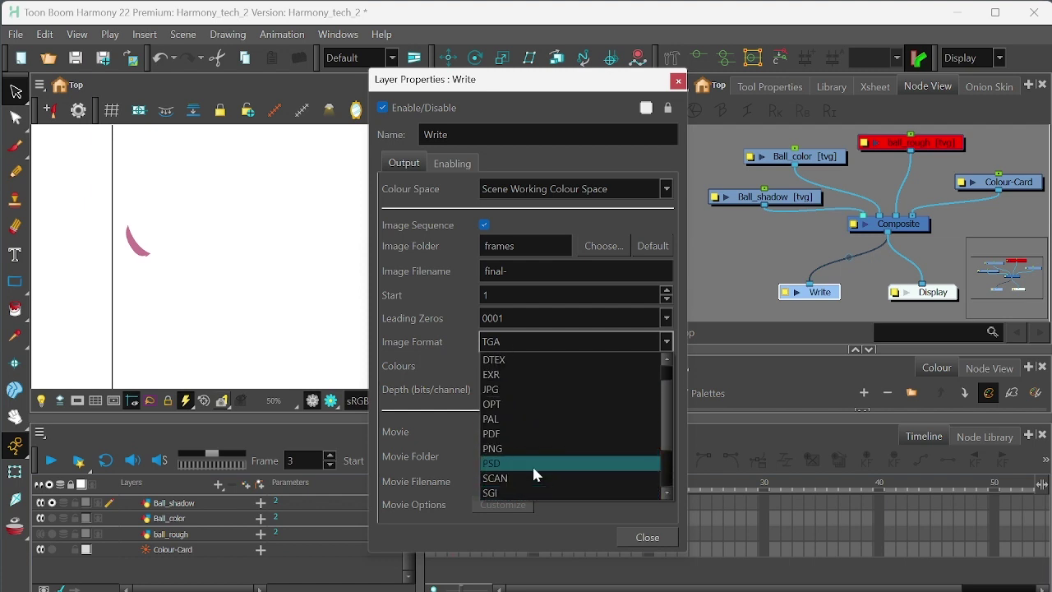
scroll(534, 475, up, 2)
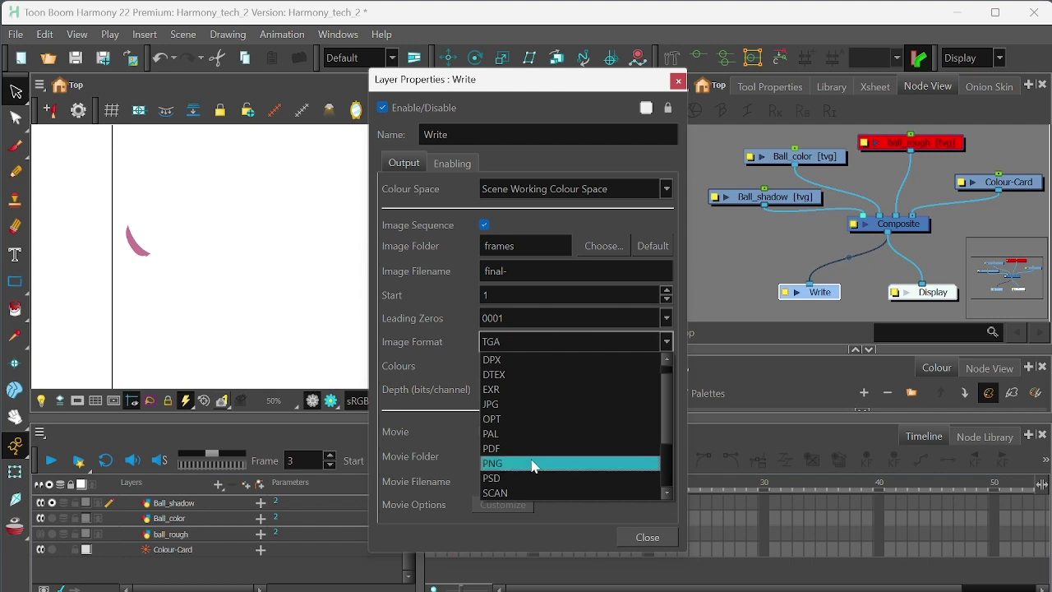
click(532, 464)
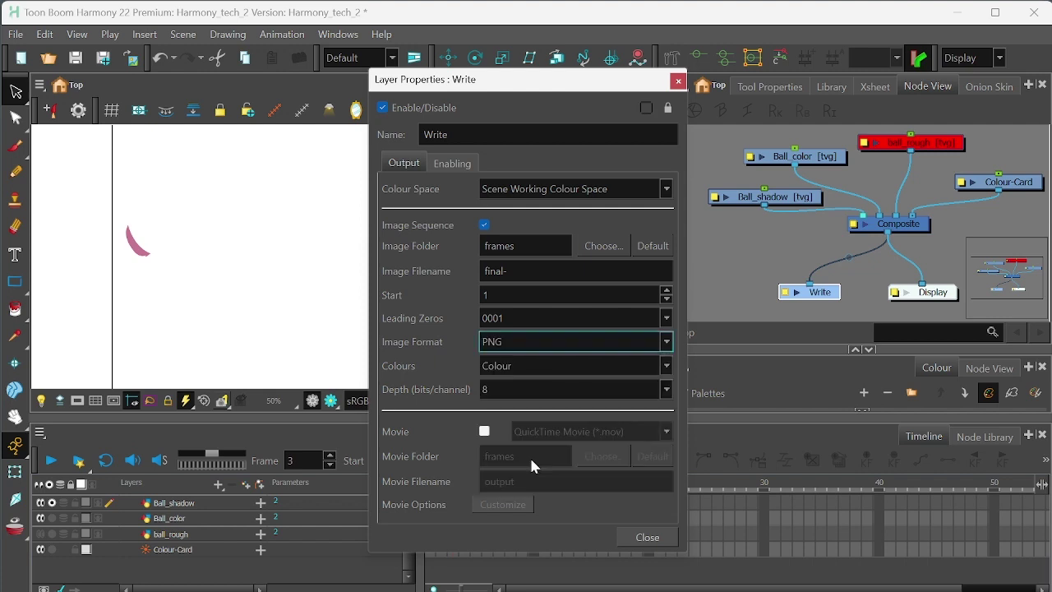
Step: Set the Write node's colours to Colour + Alpha and check the image format list, keeping PNG
click(503, 363)
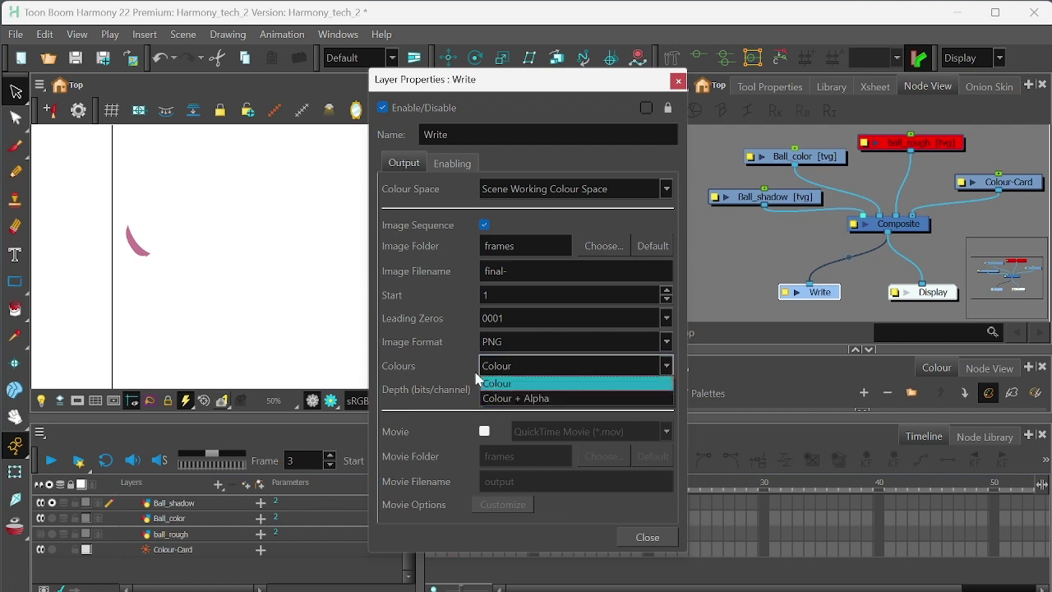
click(477, 375)
click(511, 366)
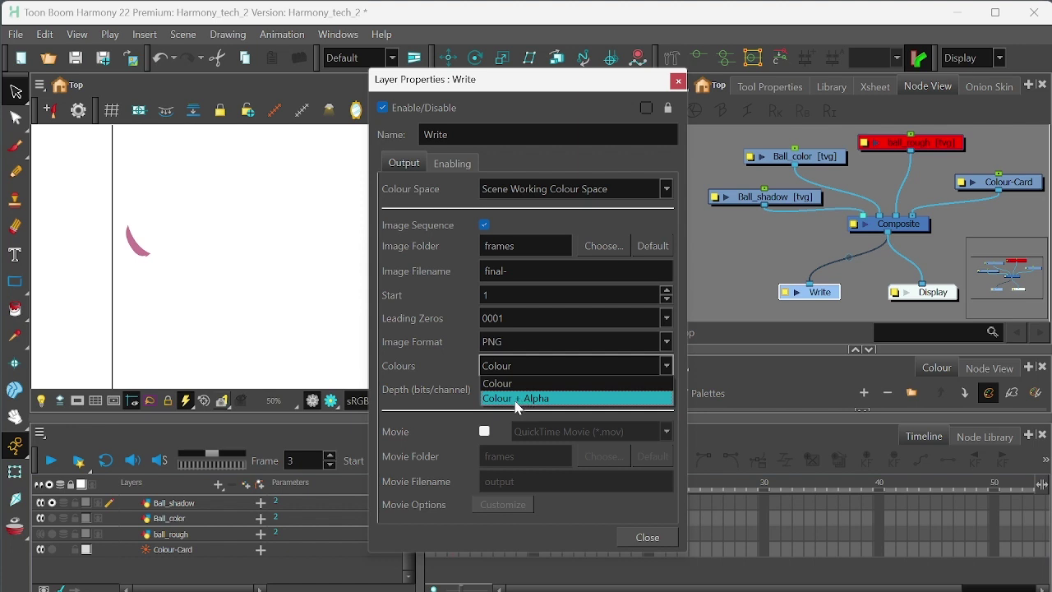
click(518, 400)
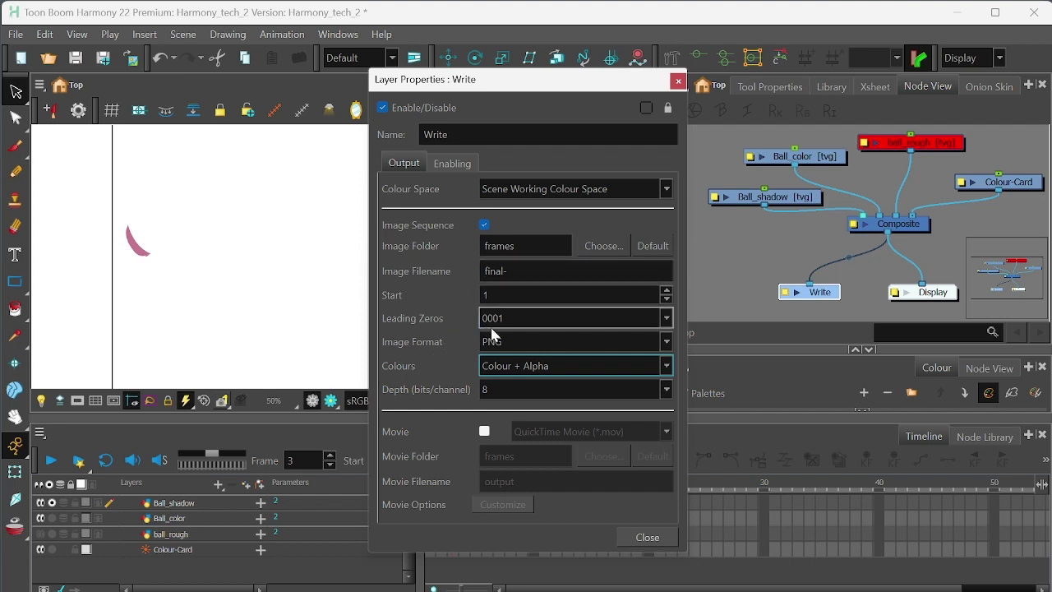
click(514, 339)
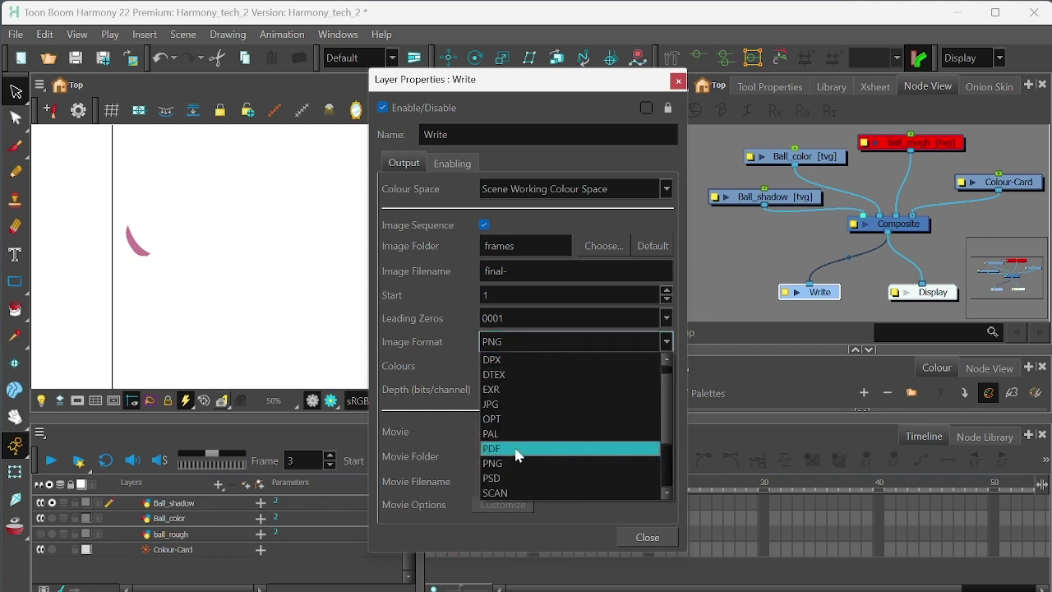
click(444, 359)
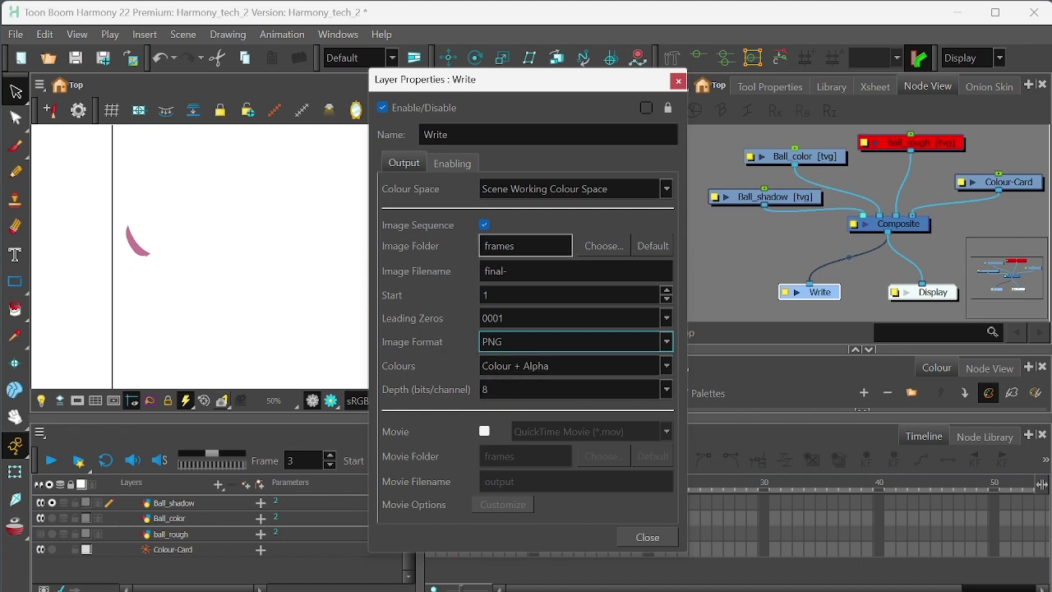
Step: Browse for the Write node's image folder and open the frames folder inside Harmony_tech_2
click(526, 247)
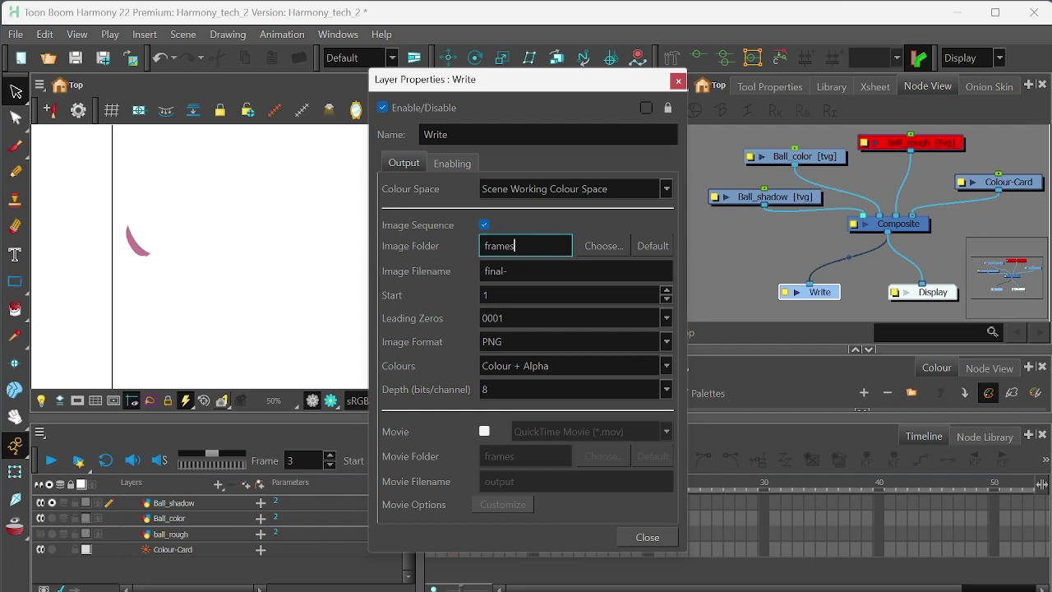
click(339, 198)
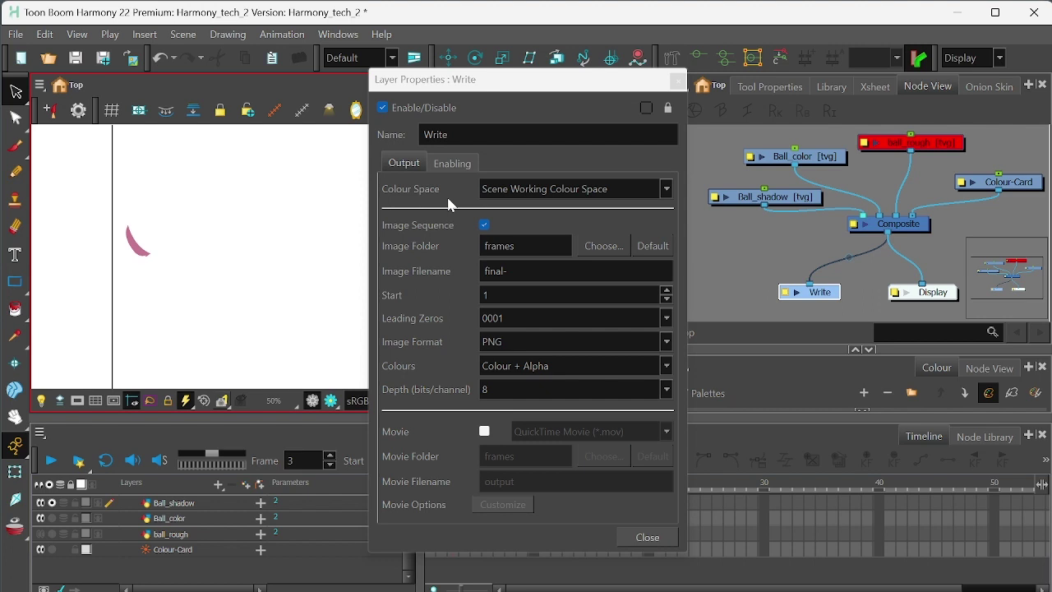
click(578, 247)
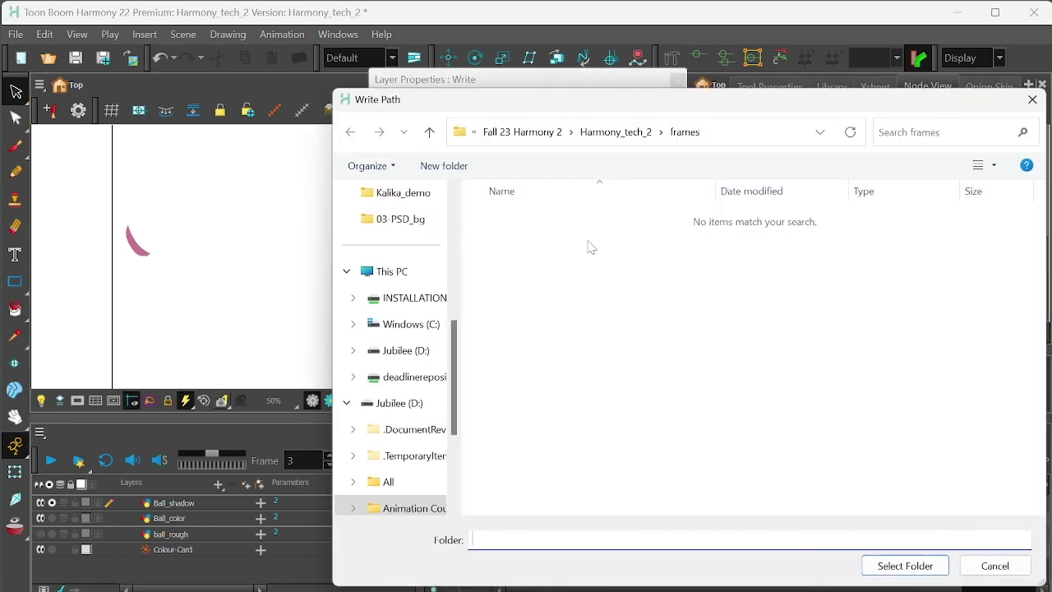
drag(591, 106, 453, 78)
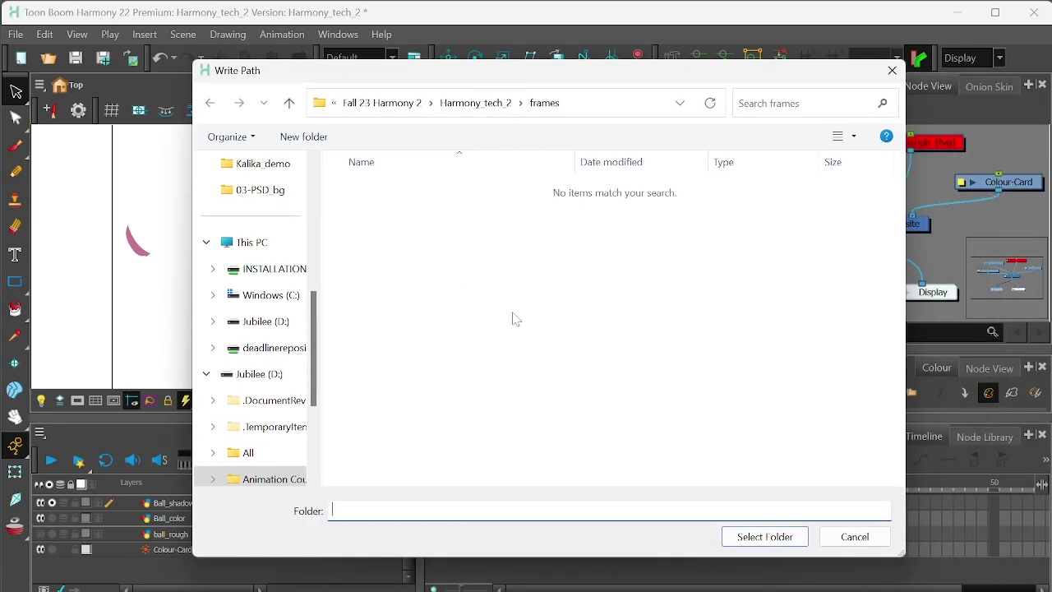
click(629, 375)
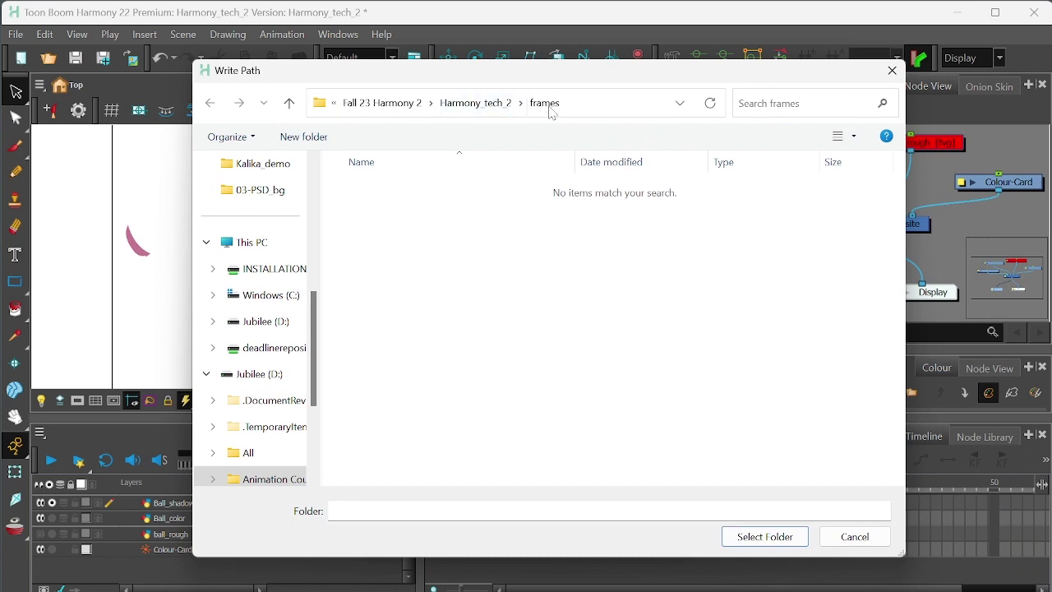
click(457, 102)
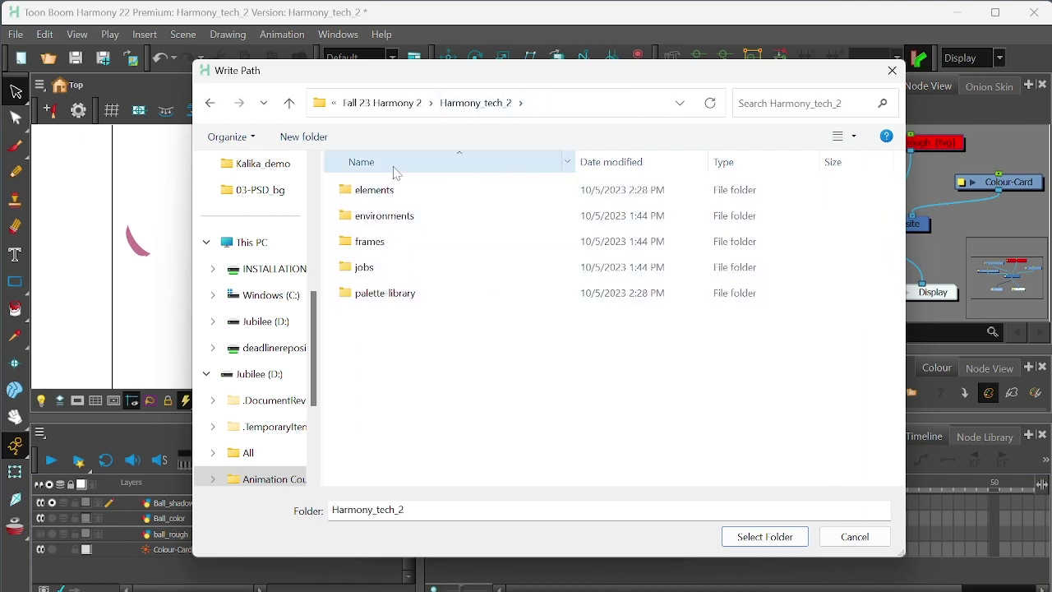
double_click(372, 242)
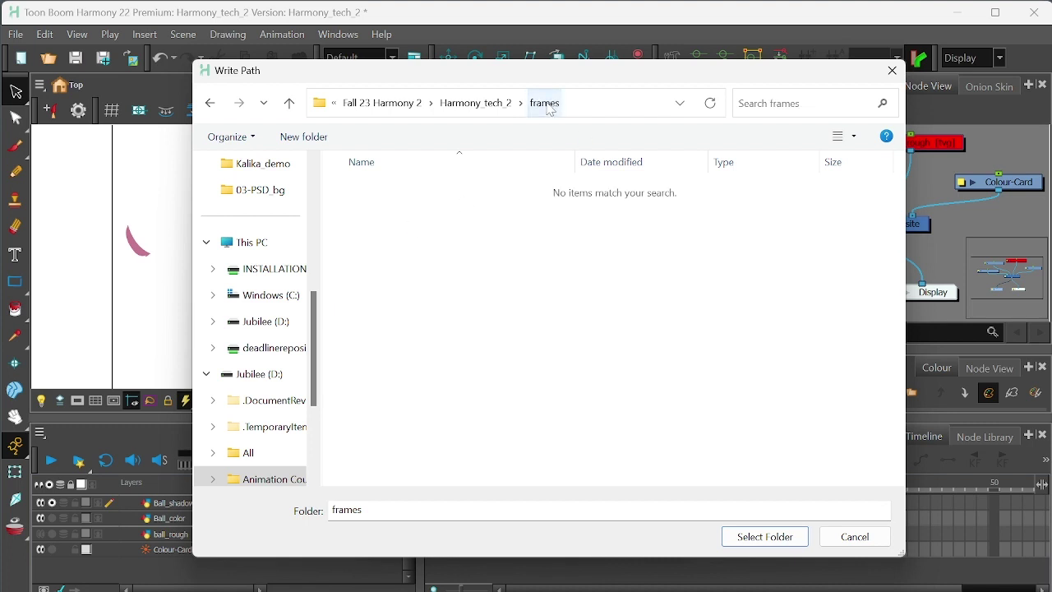
Step: Create a folder named "ball shadow" inside frames and select it as the Write node's image folder
right_click(448, 292)
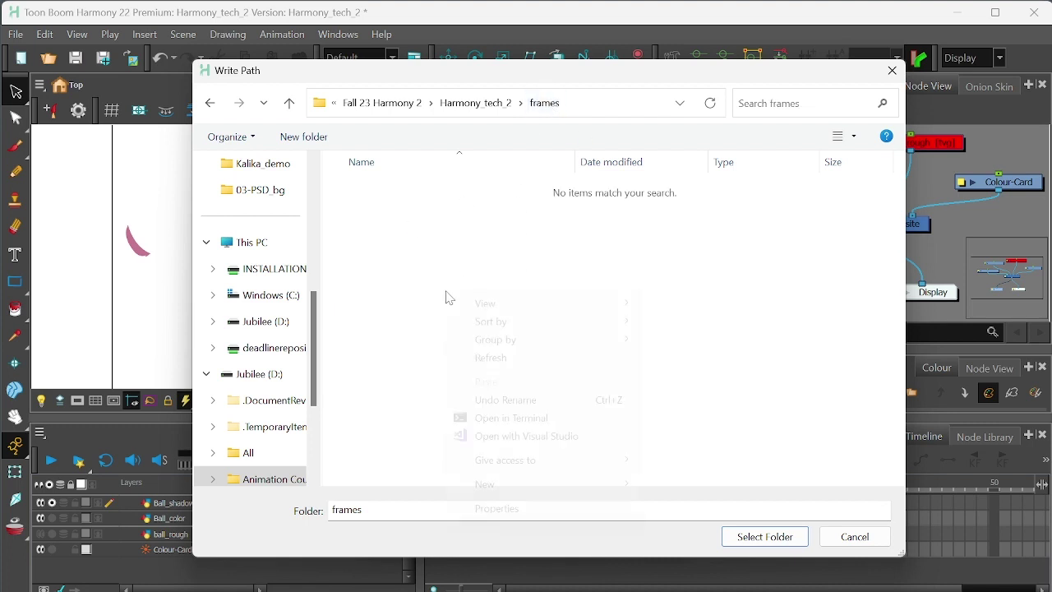
mouse_move(575, 485)
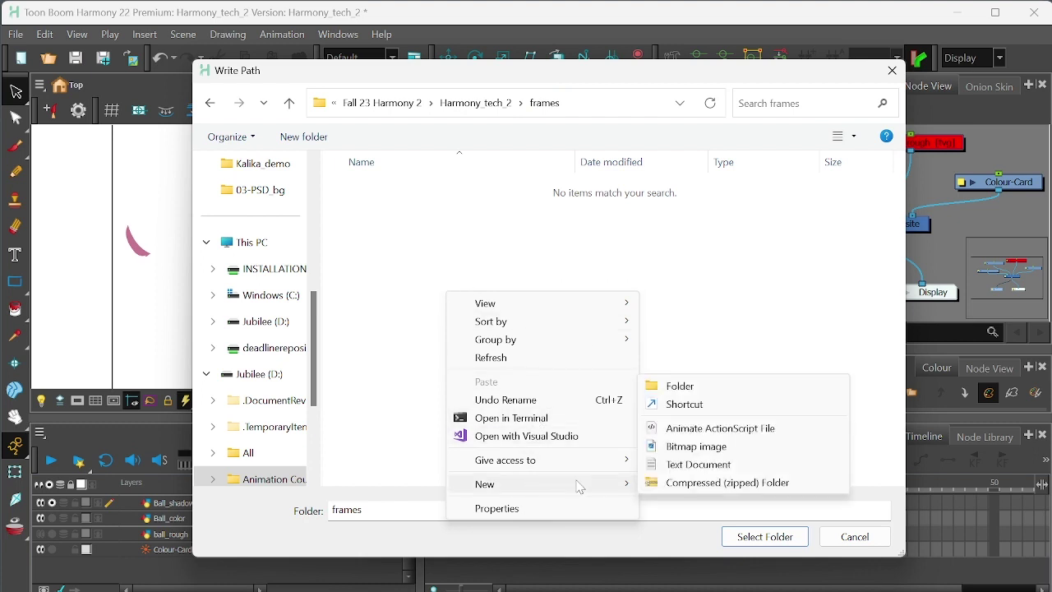
click(727, 393)
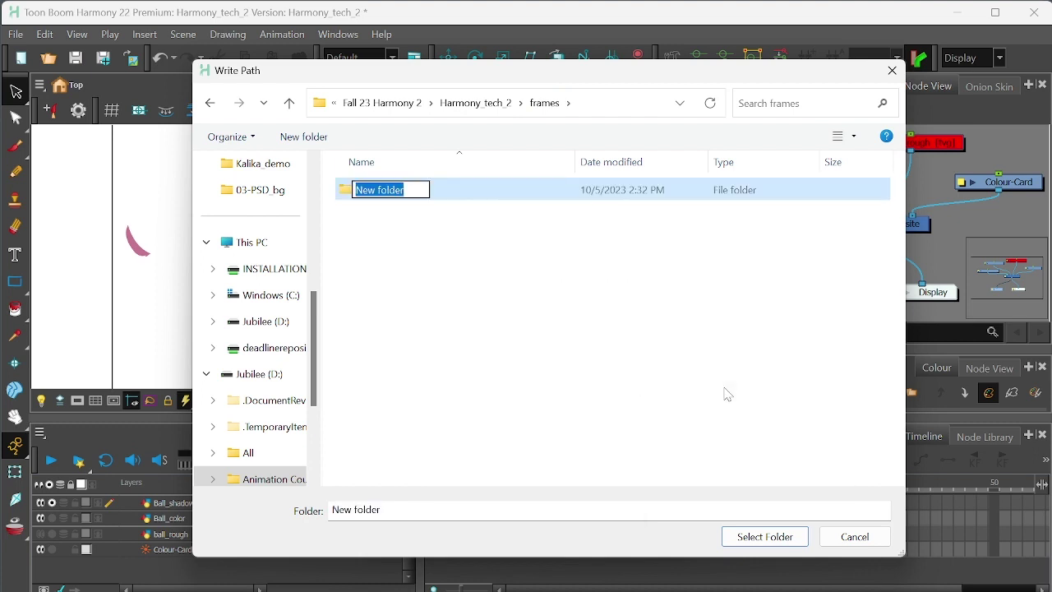
text(ball sh)
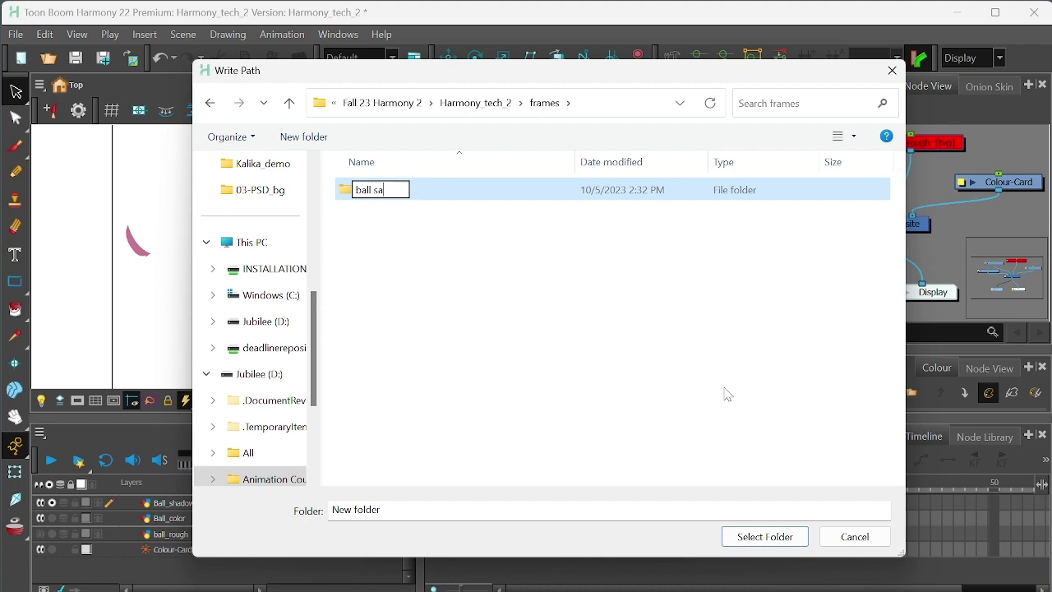
text(adow)
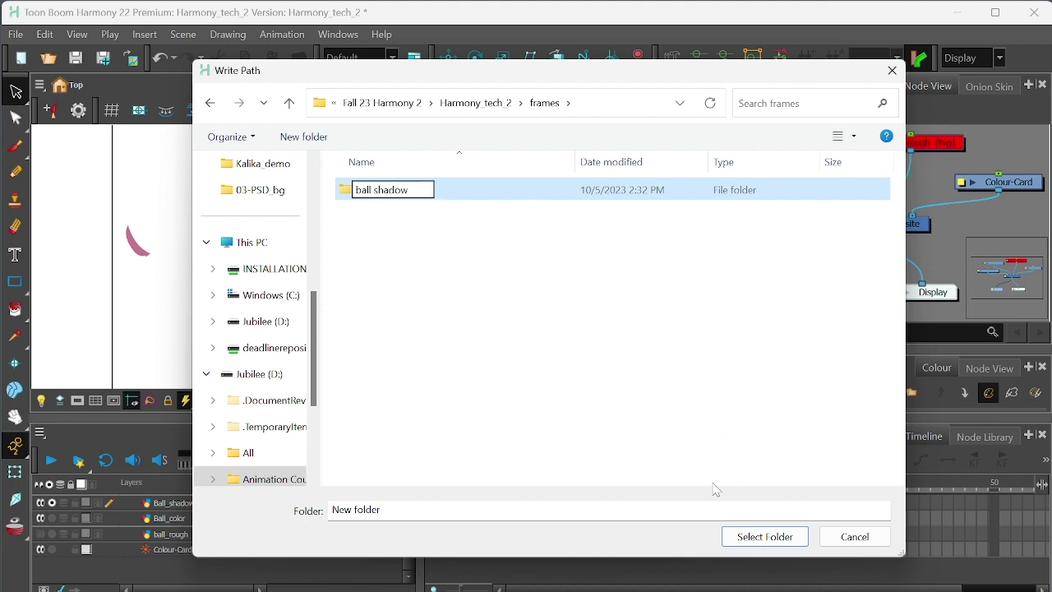
click(442, 259)
click(381, 197)
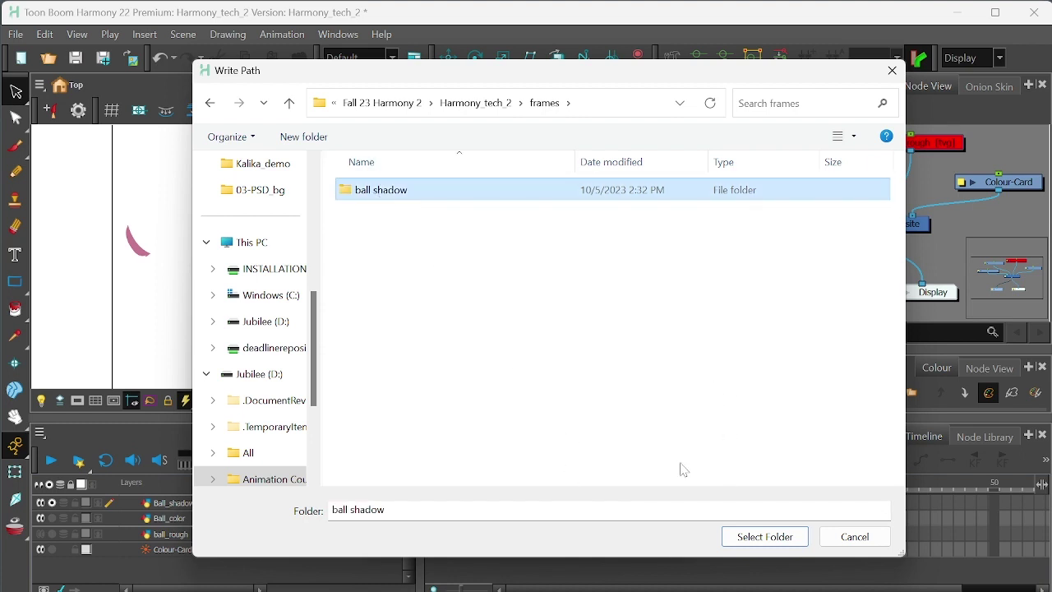
click(765, 537)
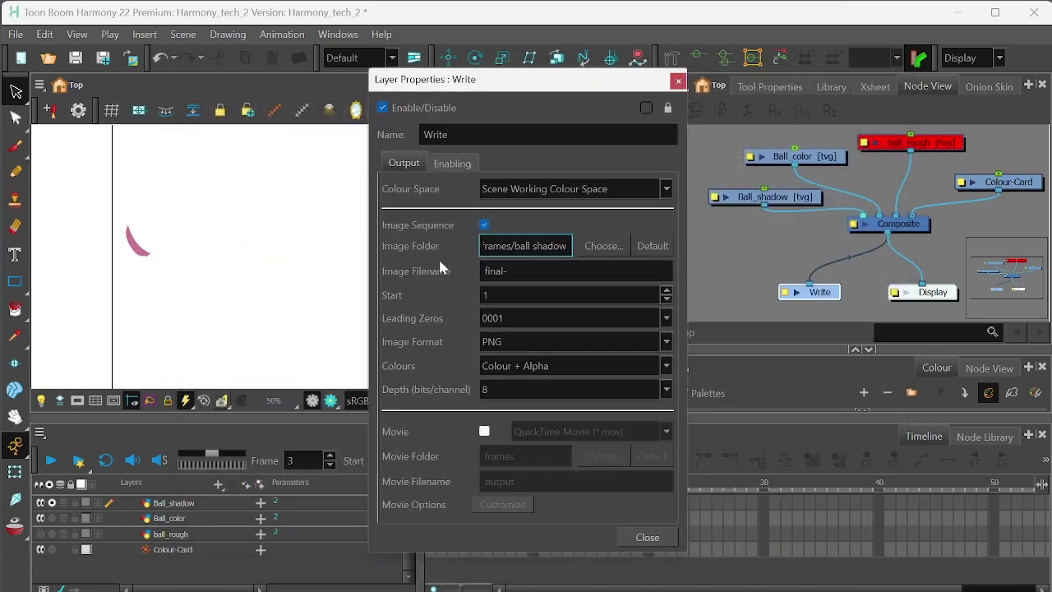
Step: Set the Write node's image filename to "ballsd-" and close its properties
double_click(495, 271)
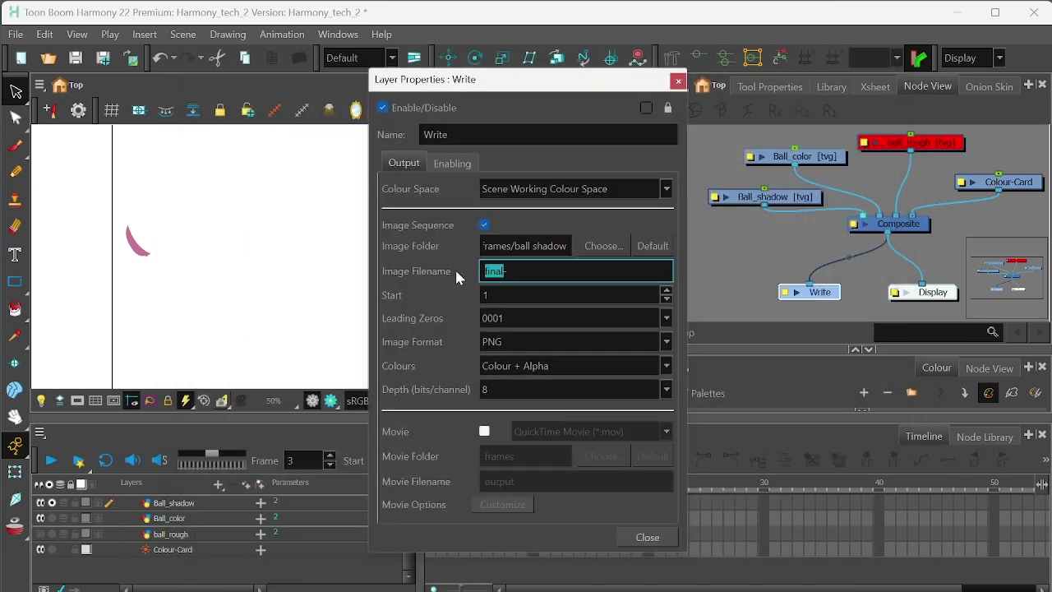
text(ball-)
key(BackSpace)
text(sd-)
key(Tab)
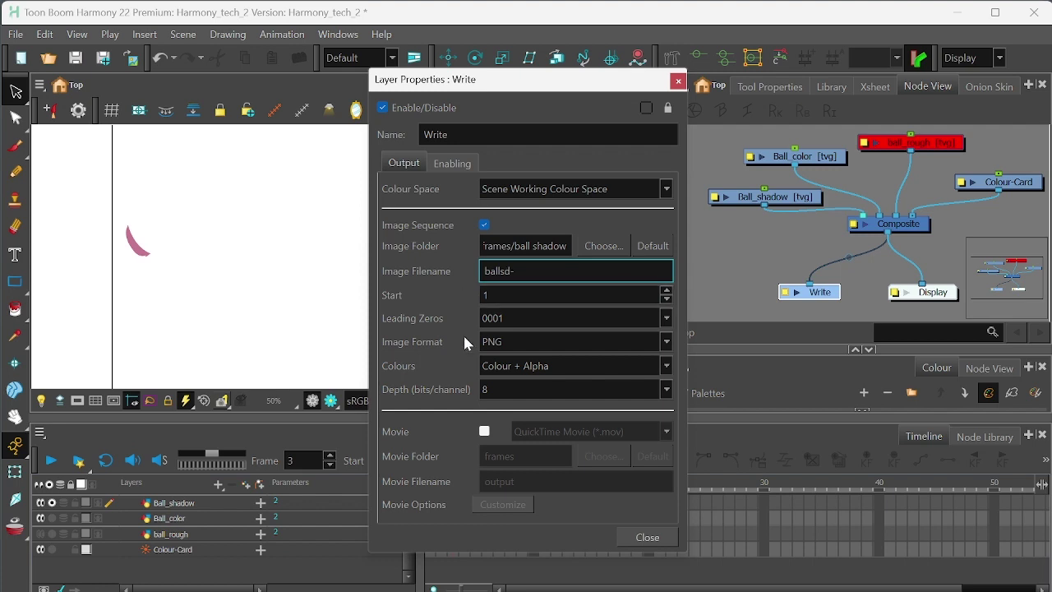
click(646, 539)
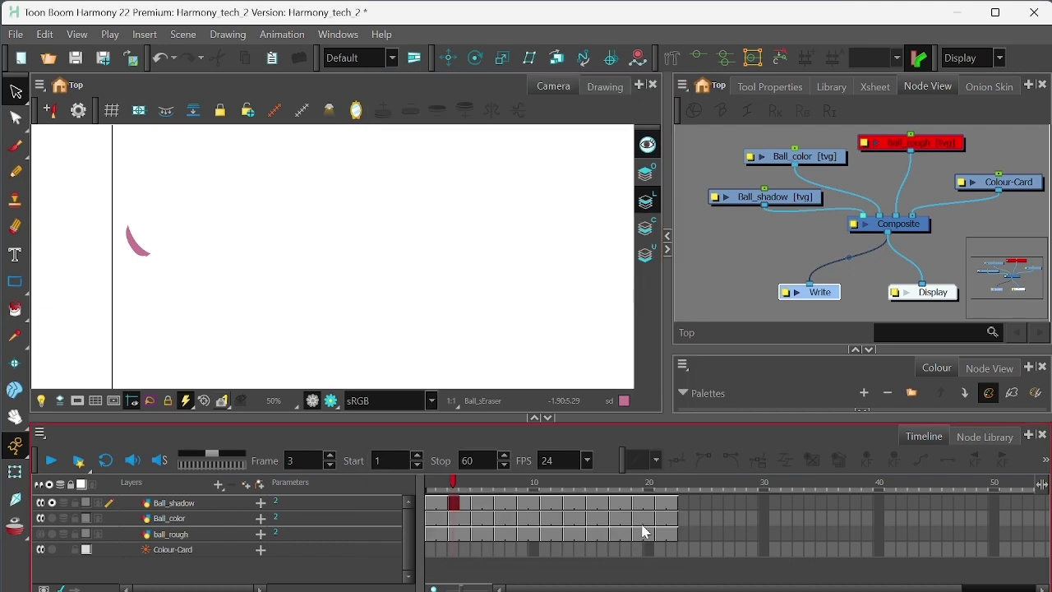
Step: Save the scene and render the Write node for the selected frame range 1 to 22
click(15, 35)
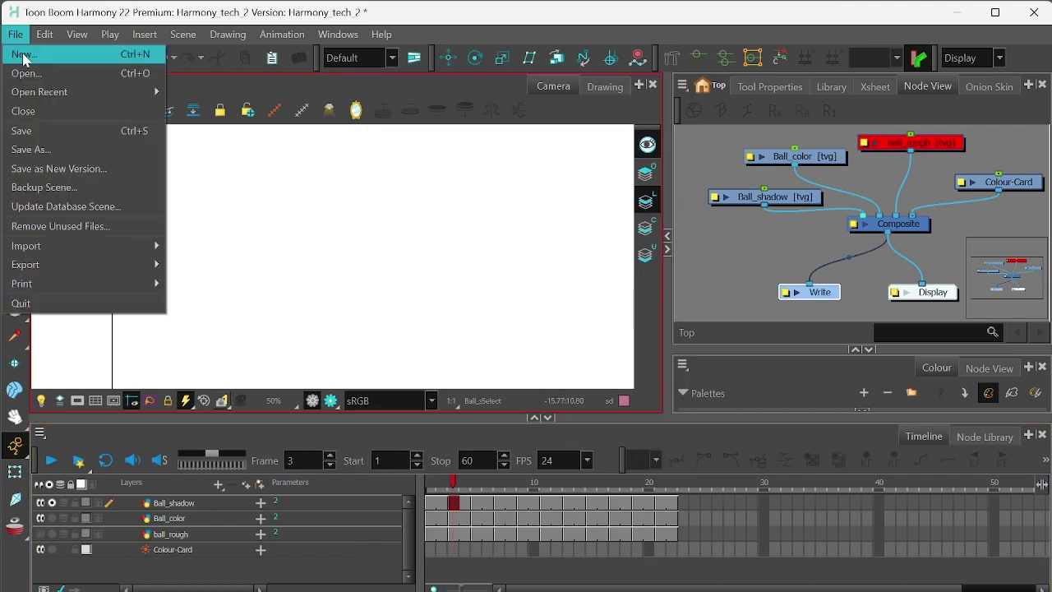
mouse_move(82, 264)
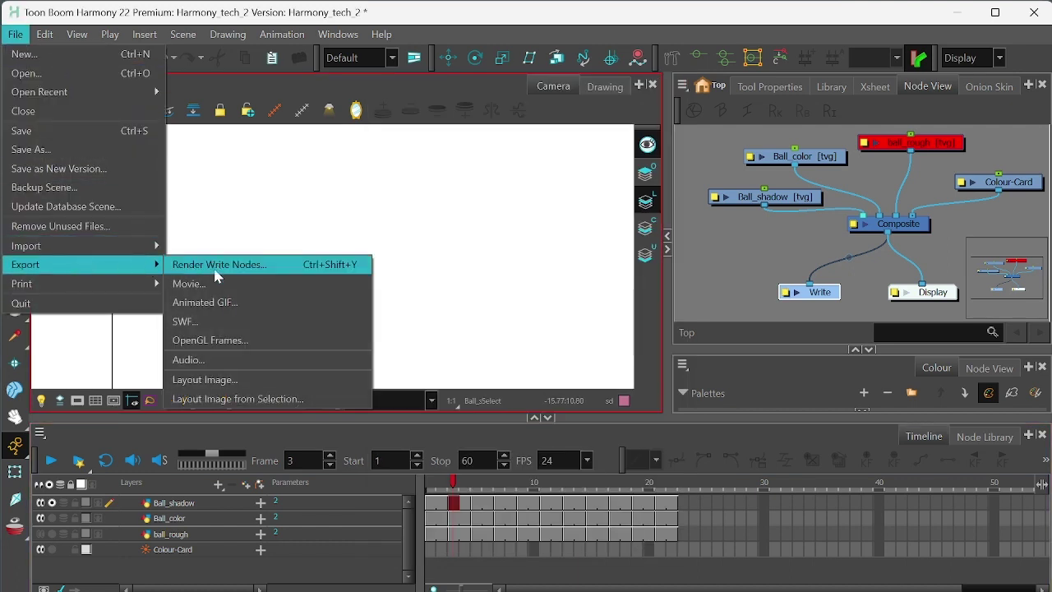
click(16, 34)
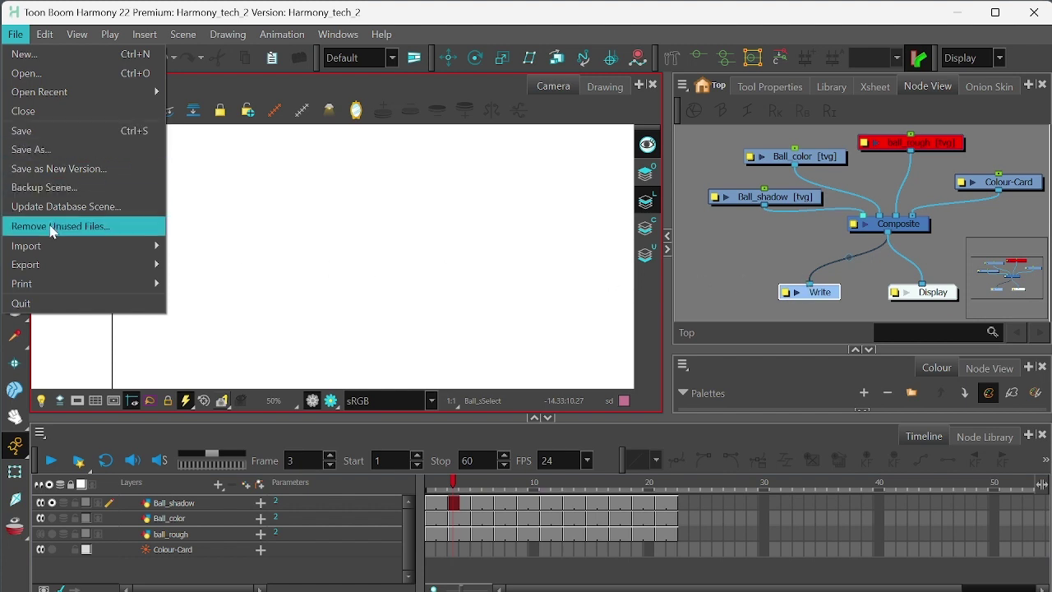
mouse_move(98, 264)
click(203, 265)
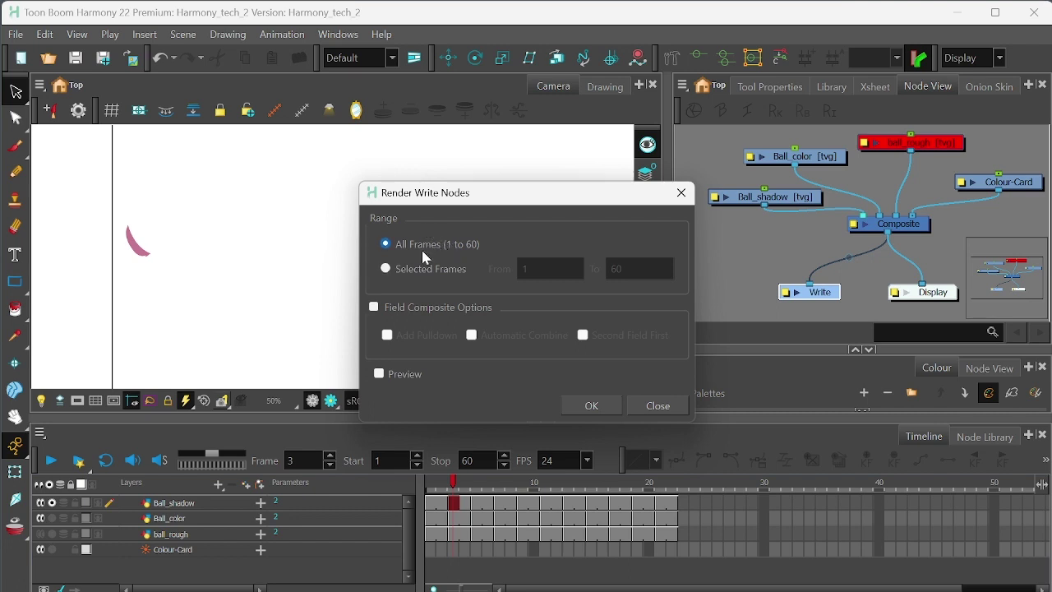
click(414, 270)
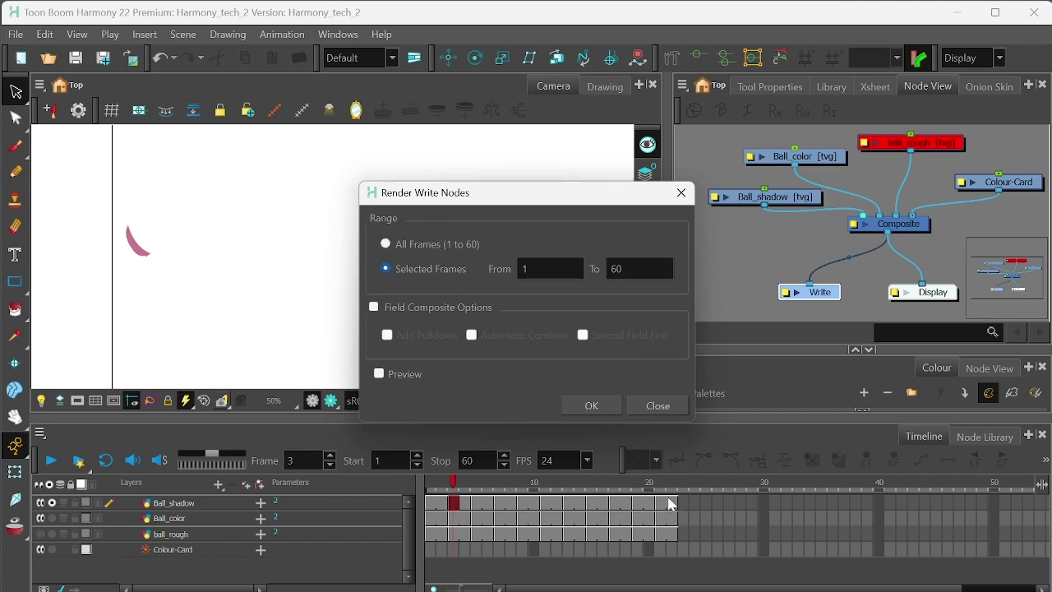
double_click(657, 270)
text(2)
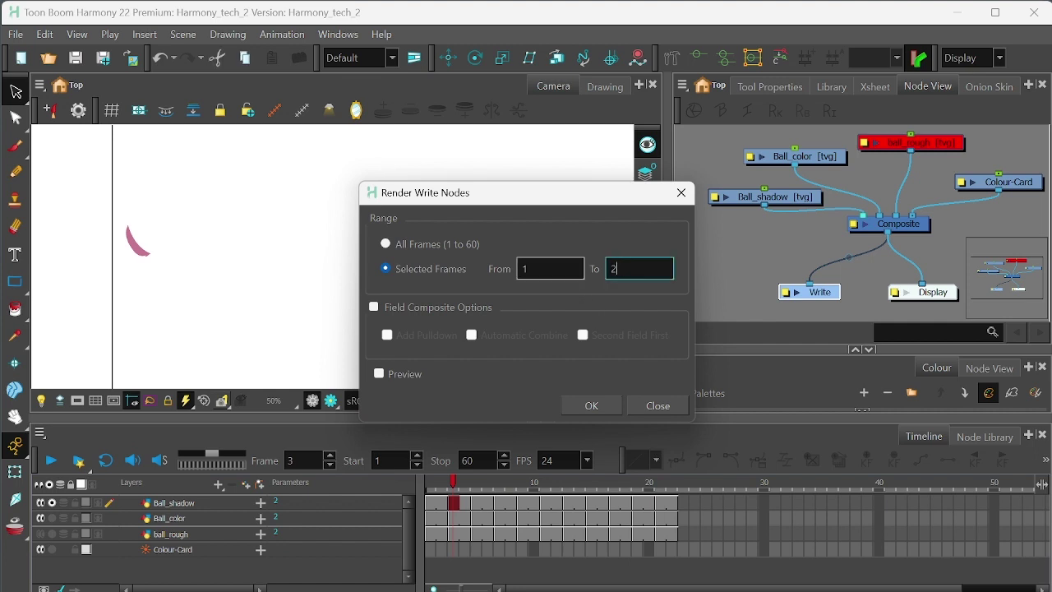
text(2)
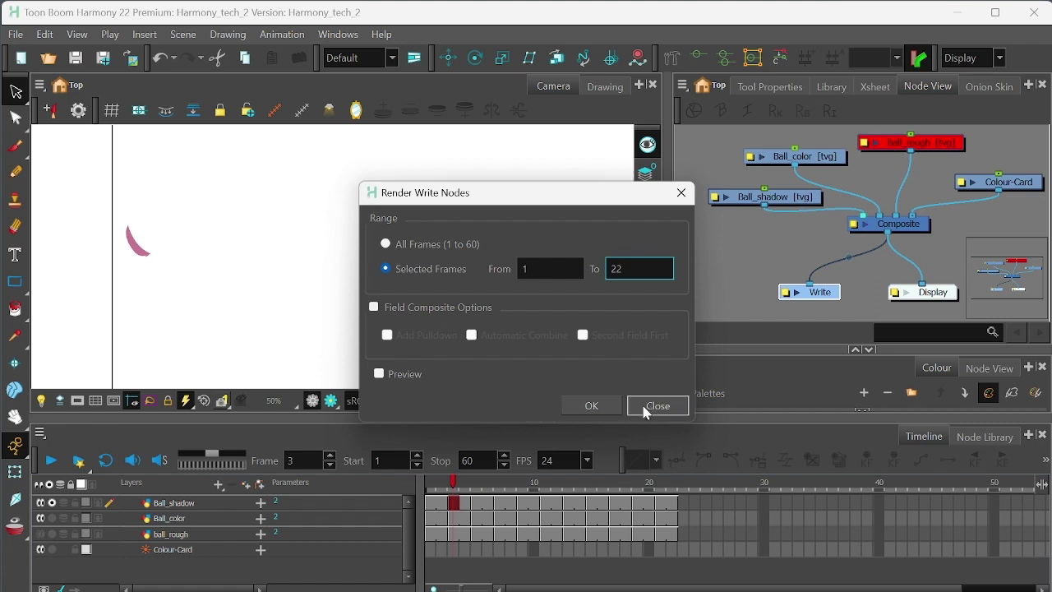
click(592, 406)
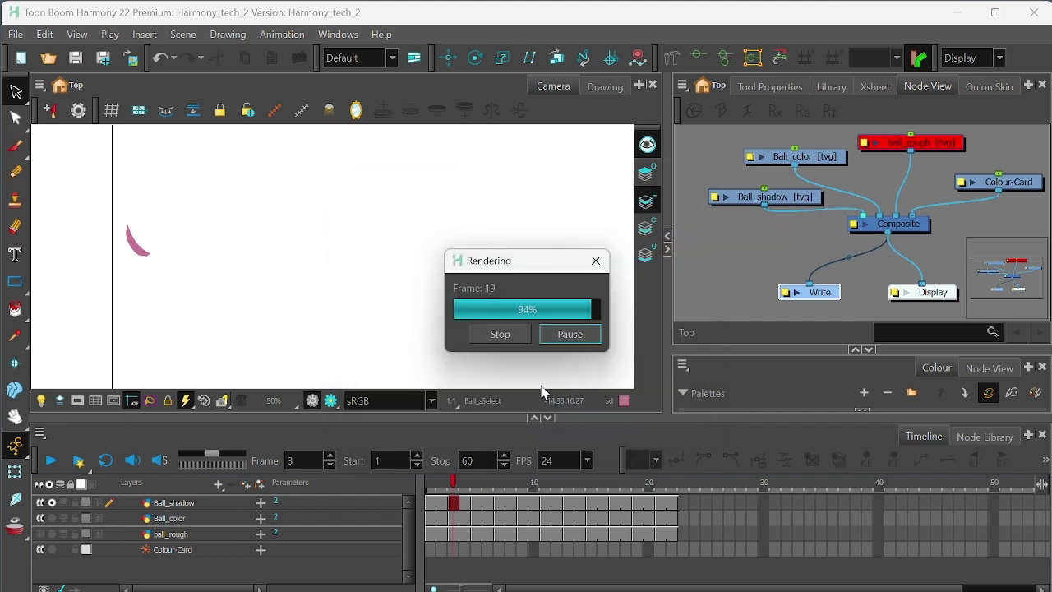
Step: Switch to File Explorer and open the Animation Course media folder on the D: drive
key(alt+Tab)
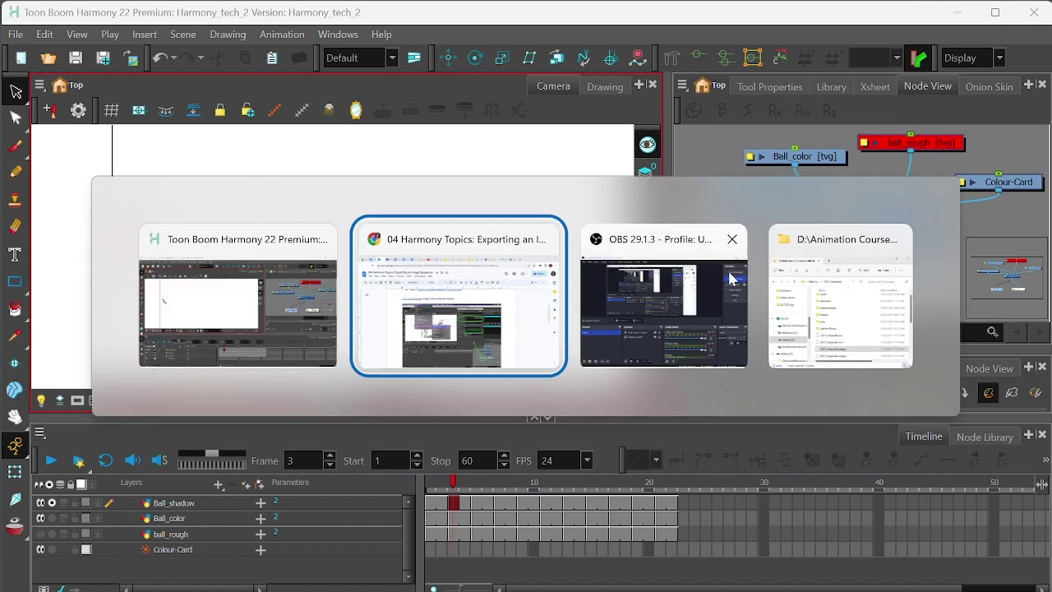
key(alt+Tab)
key(alt+Tab)
click(524, 310)
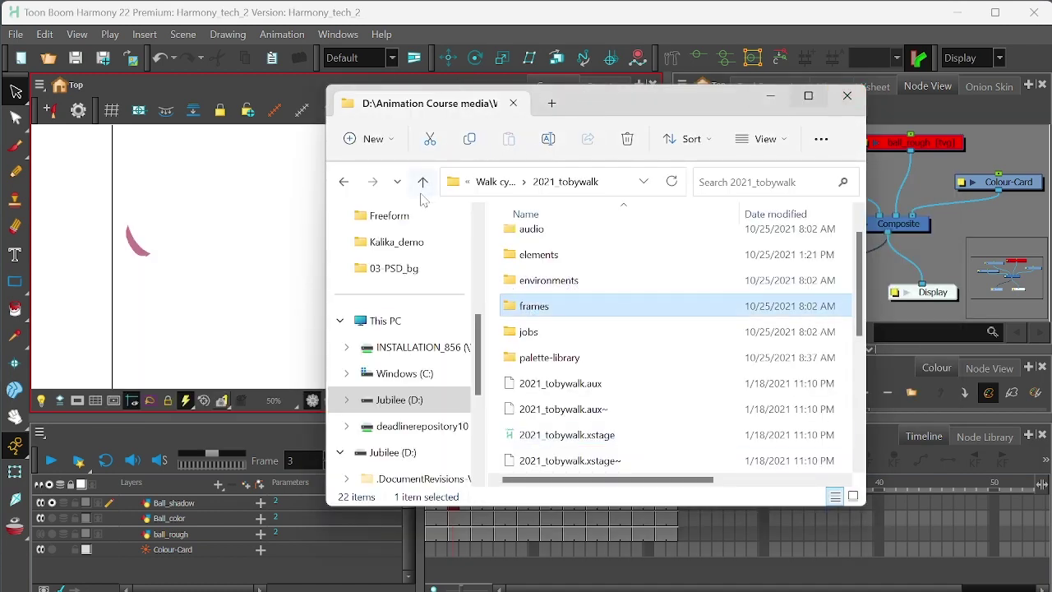
scroll(407, 403, down, 4)
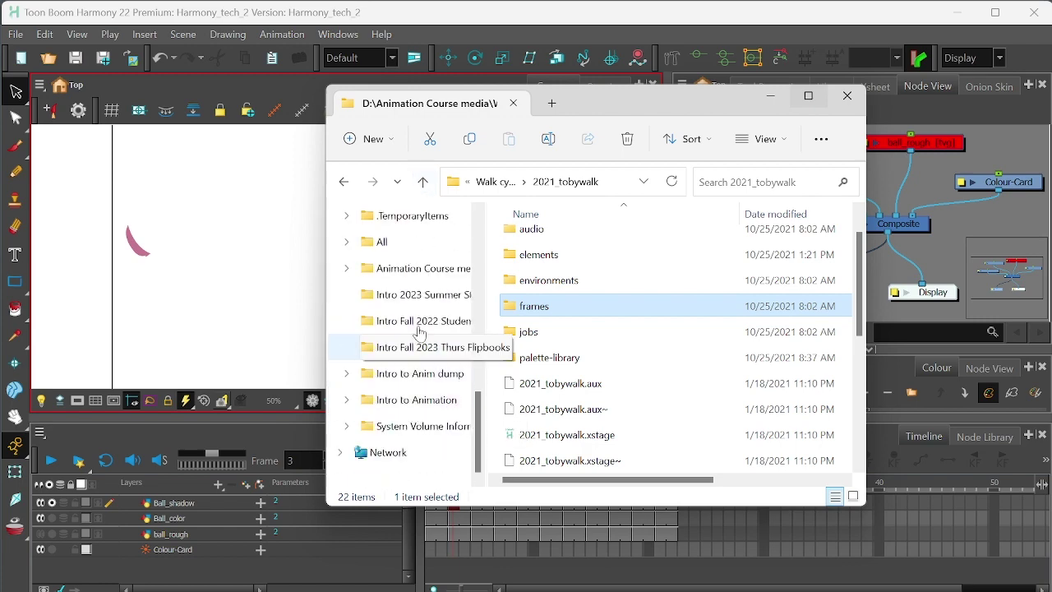
click(386, 268)
Step: Open the Harmony_tech_2 scene folder inside Harmony color demo and Fall 23 Harmony 2
scroll(552, 384, down, 1)
scroll(553, 384, down, 3)
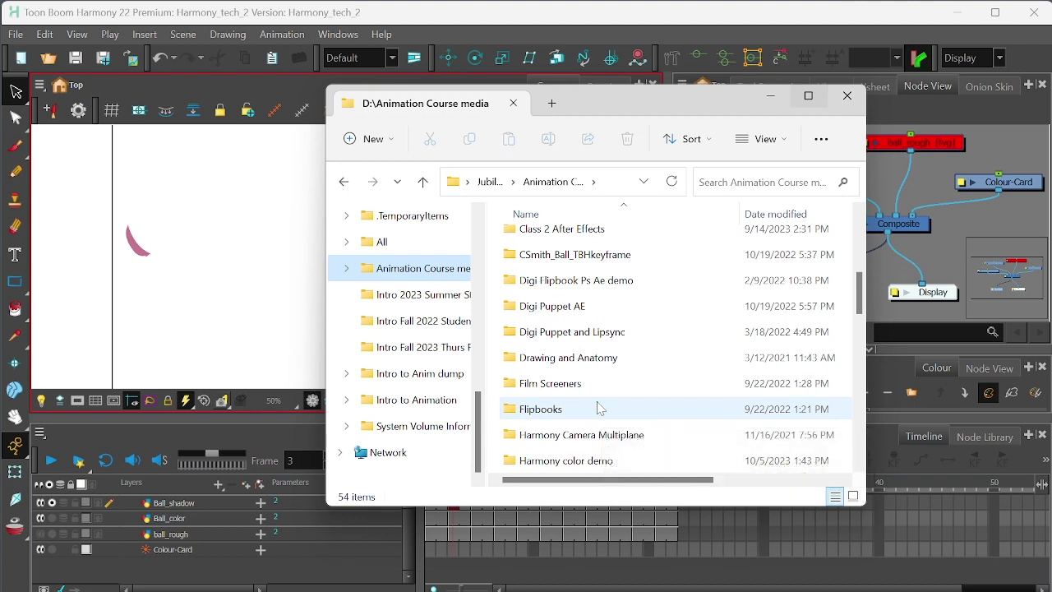
scroll(595, 404, down, 2)
click(582, 371)
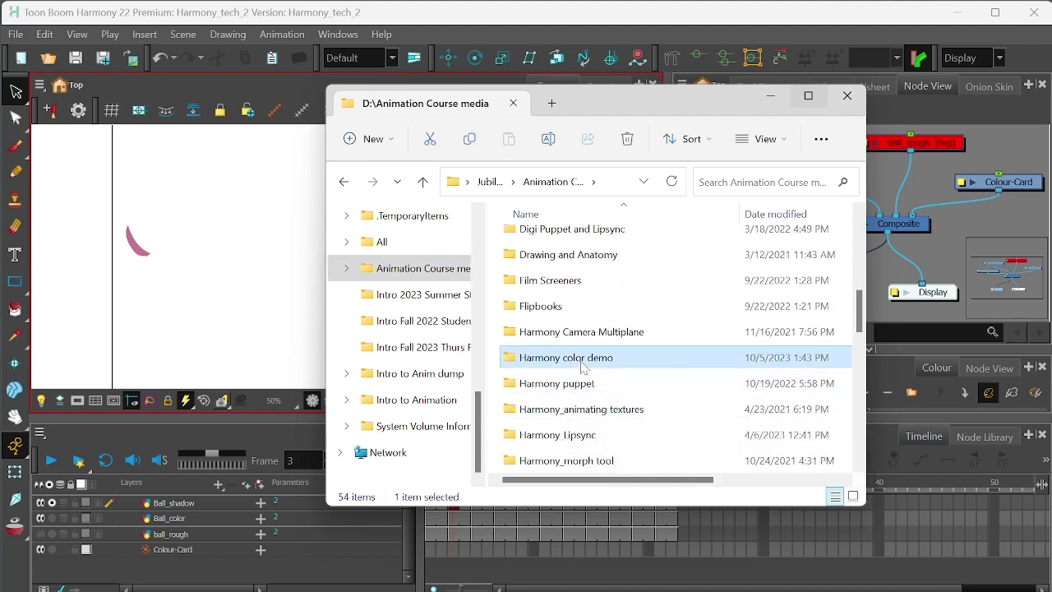
key(F2)
double_click(510, 360)
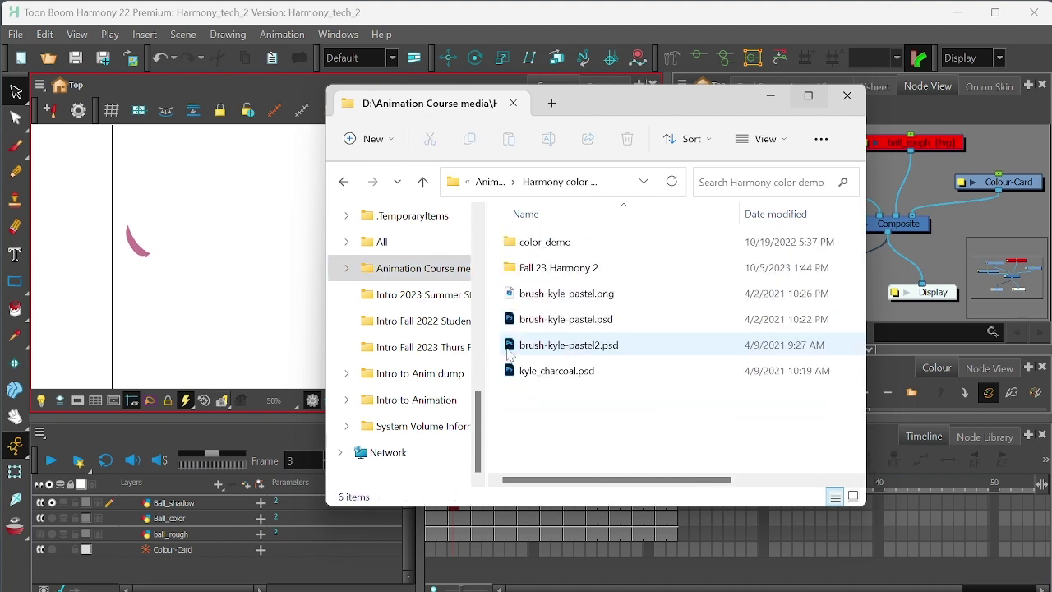
double_click(520, 266)
click(517, 246)
double_click(517, 247)
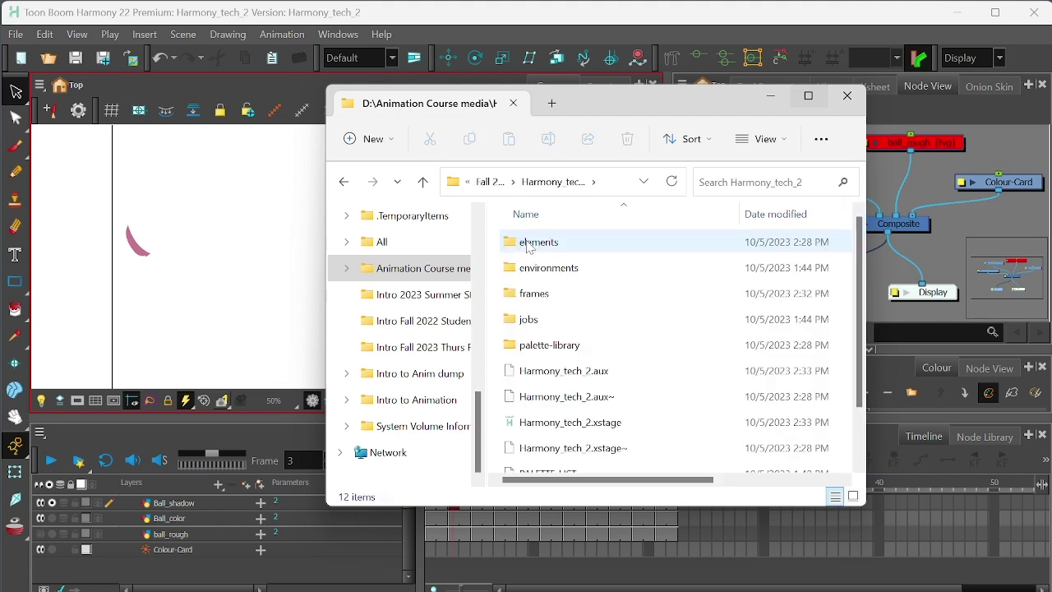
Step: Open the ball shadow folder inside frames and examine the rendered PNG files in Details view
double_click(520, 294)
double_click(517, 247)
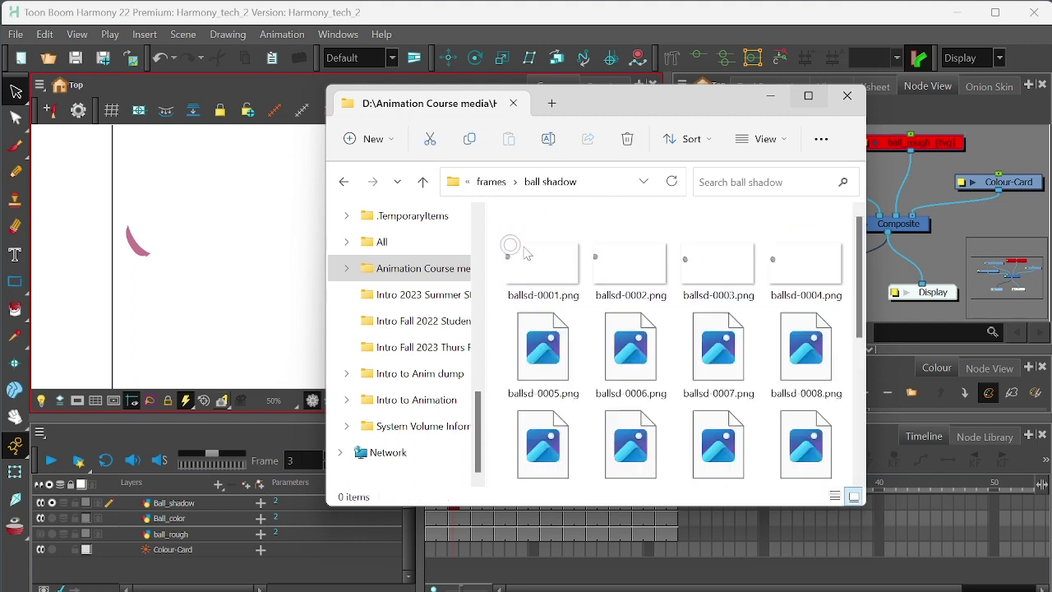
click(763, 139)
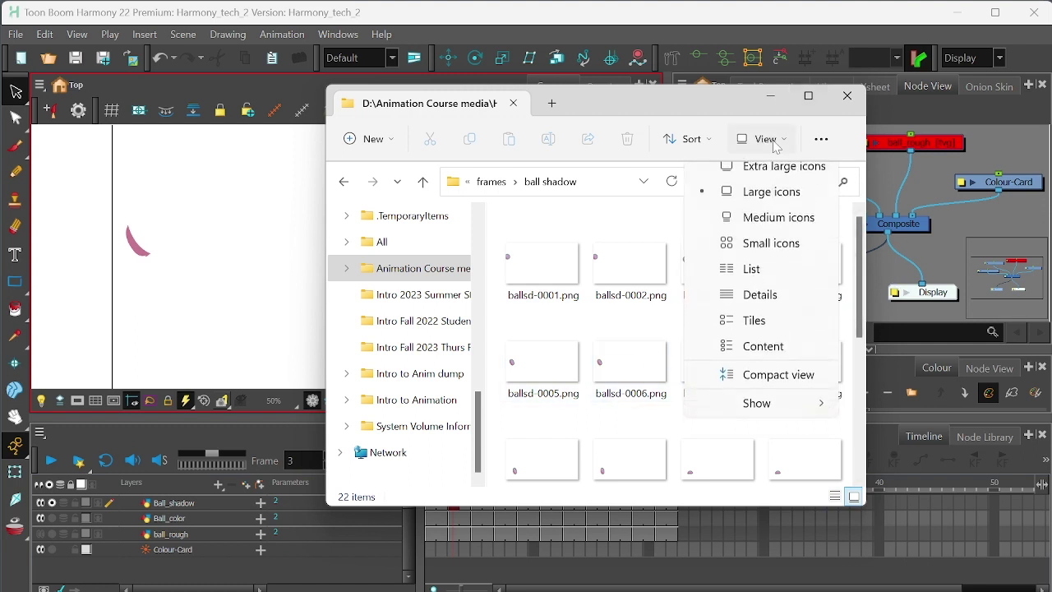
click(760, 307)
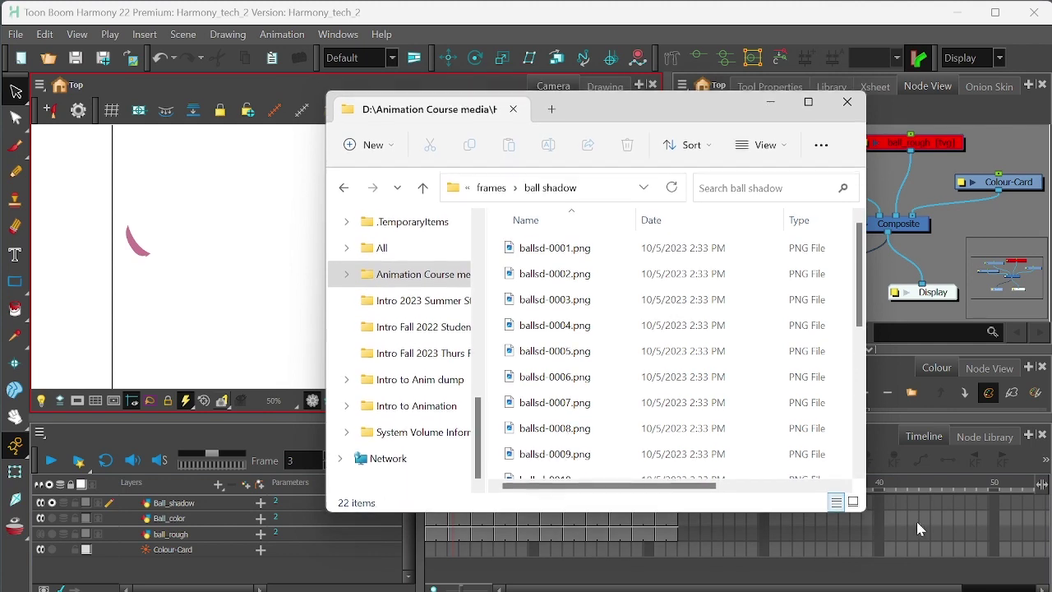
drag(859, 298, 849, 245)
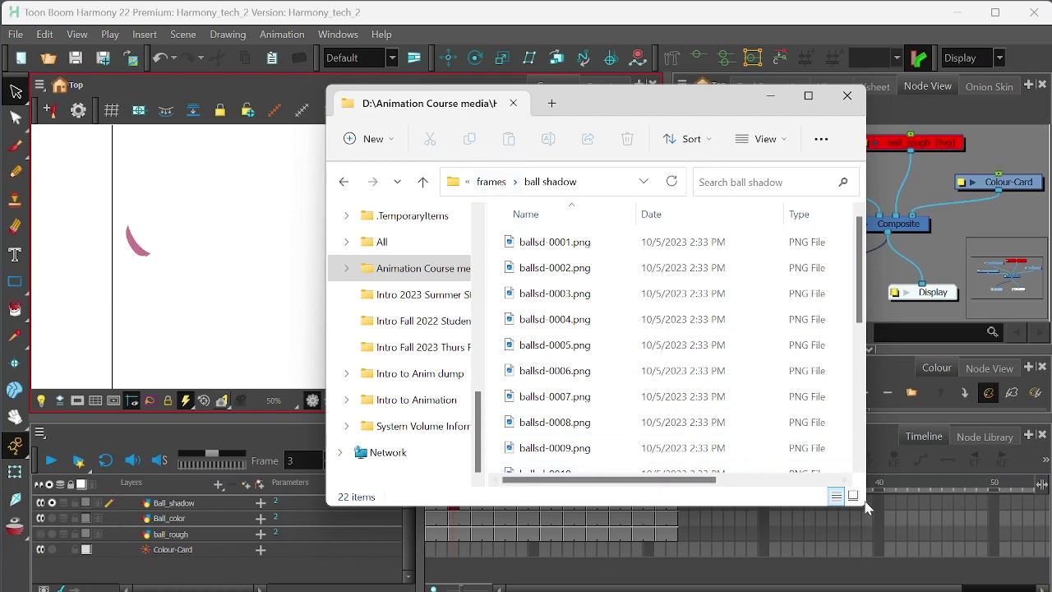
drag(615, 103, 513, 117)
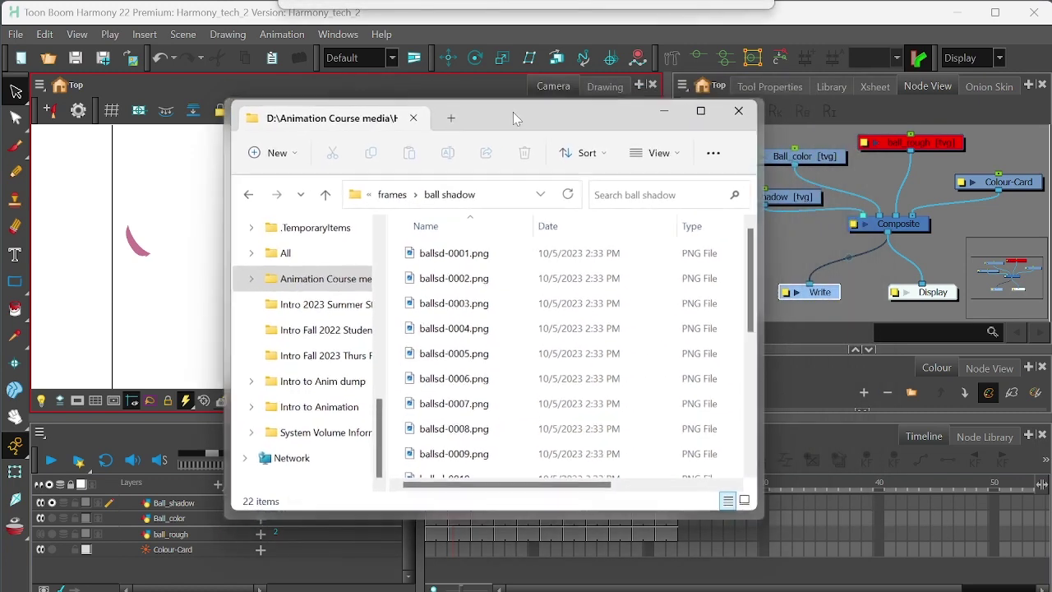
Step: Go back up to Fall 23 Harmony 2, create a folder named "After Effects" there and open it
click(399, 200)
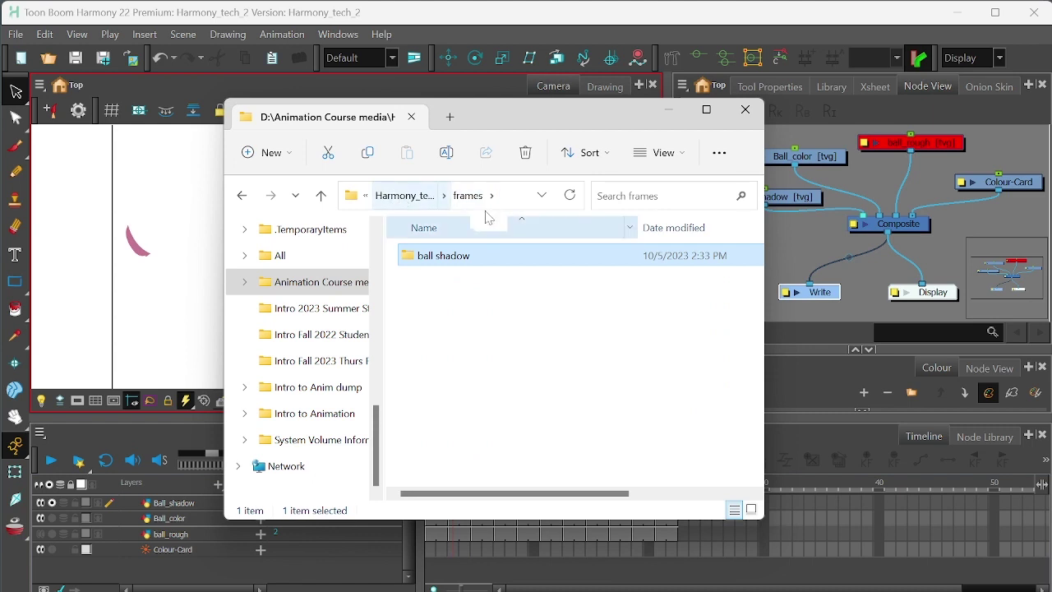
click(411, 196)
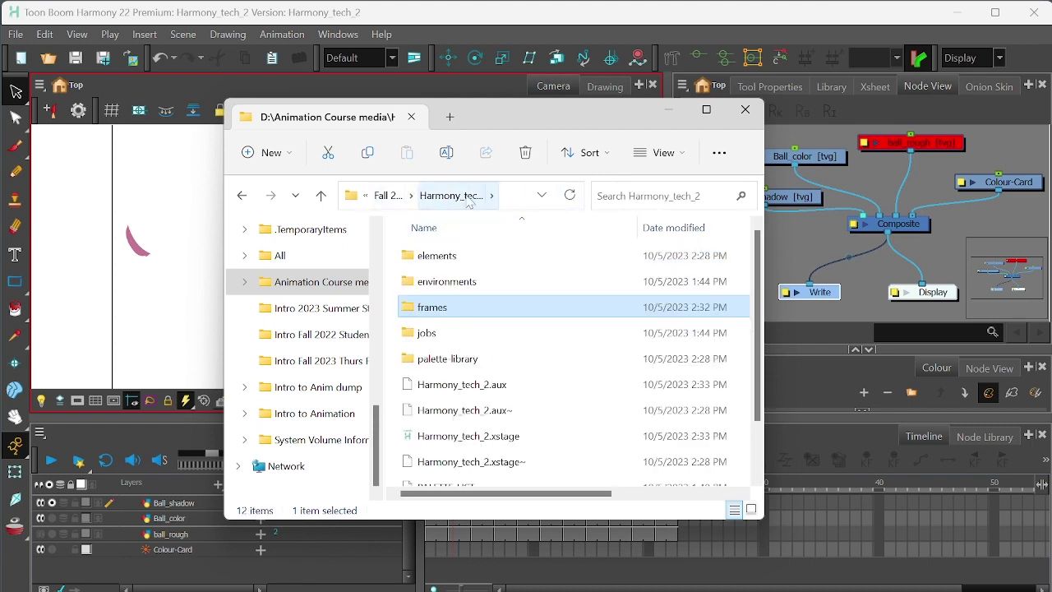
click(391, 195)
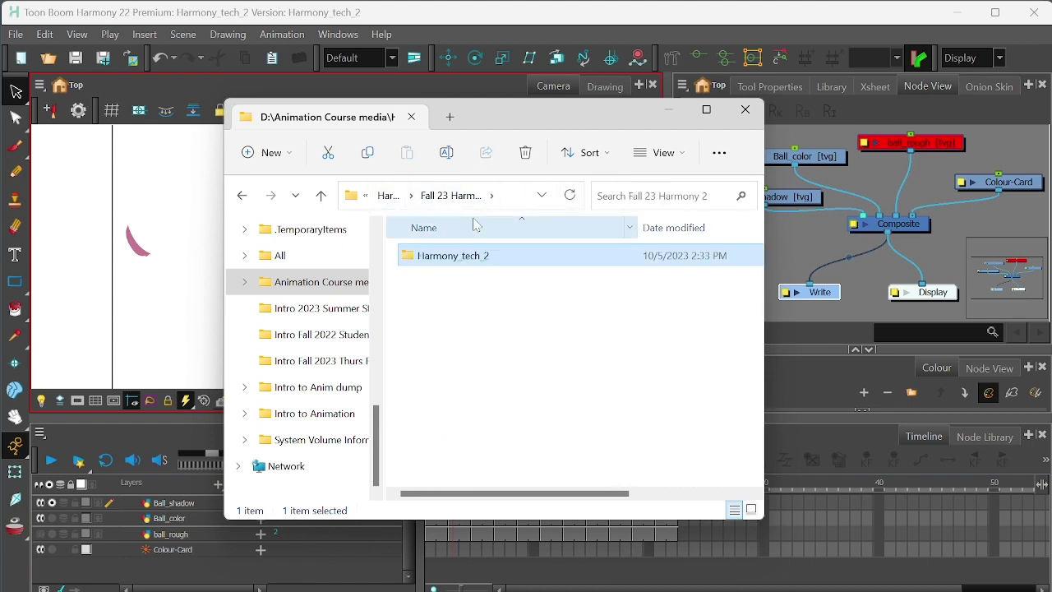
right_click(450, 306)
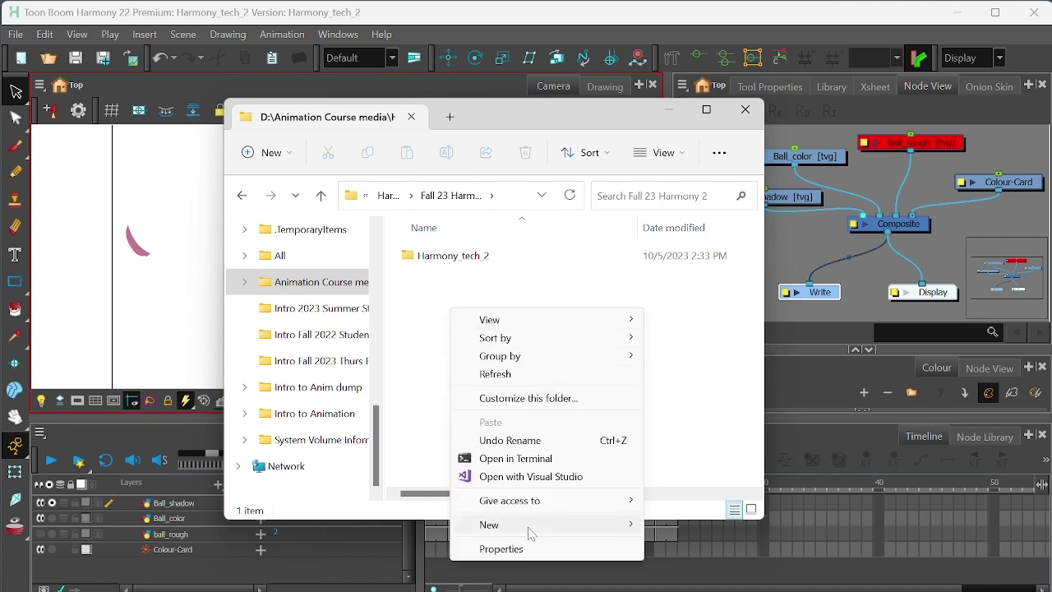
mouse_move(606, 530)
click(687, 425)
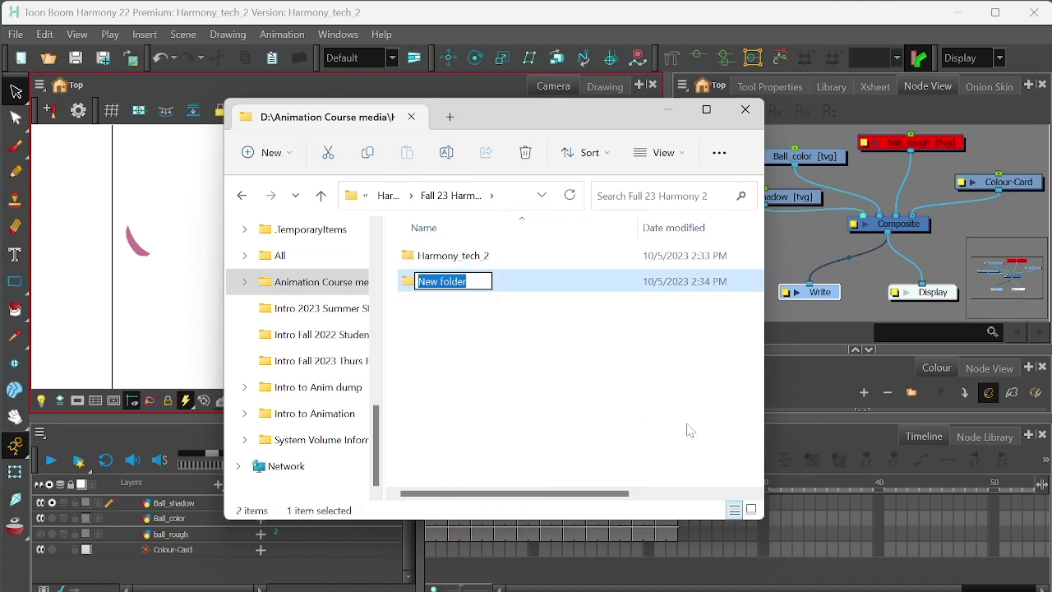
text(Af)
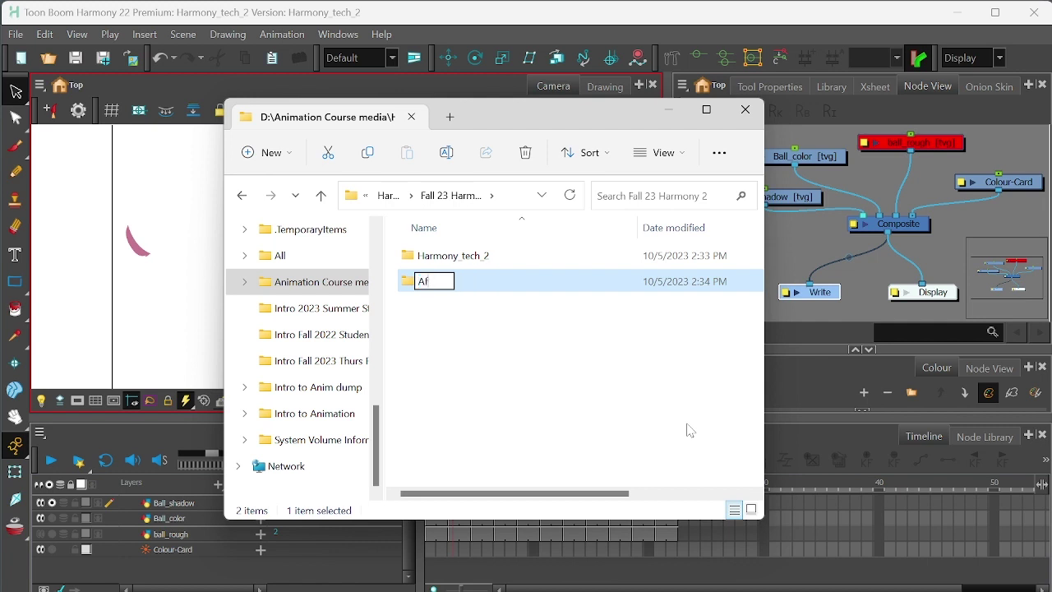
text(ter Effects)
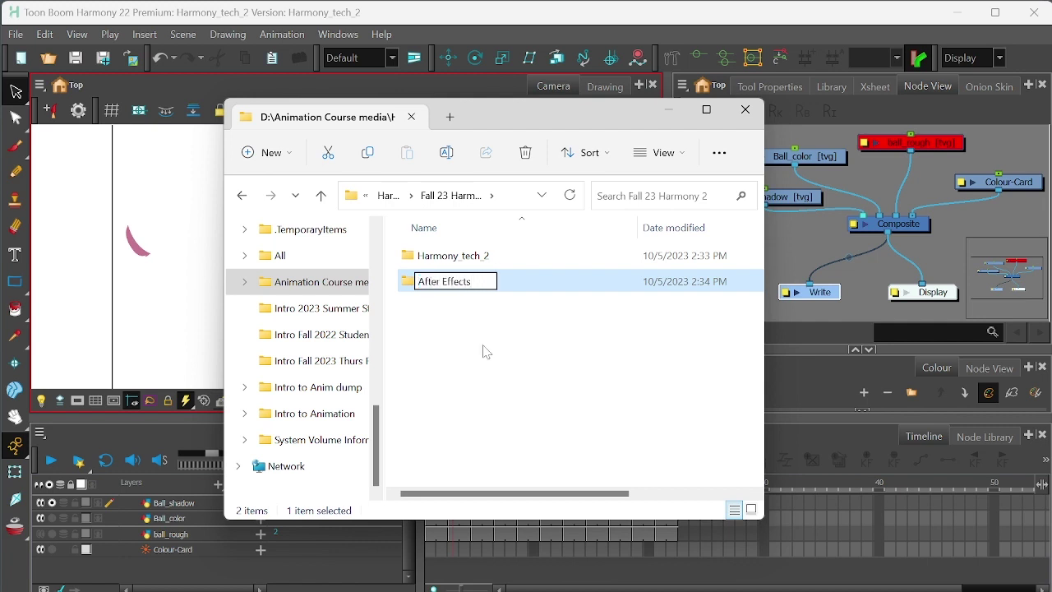
click(469, 311)
double_click(416, 286)
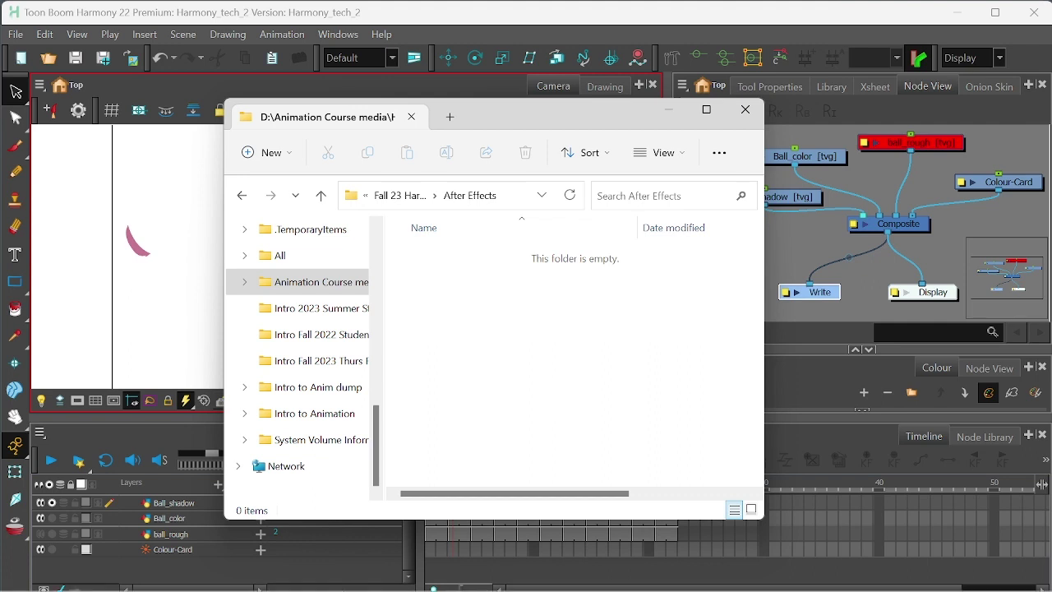
Step: Switch to Adobe After Effects and start a new project
mouse_move(345, 589)
click(424, 572)
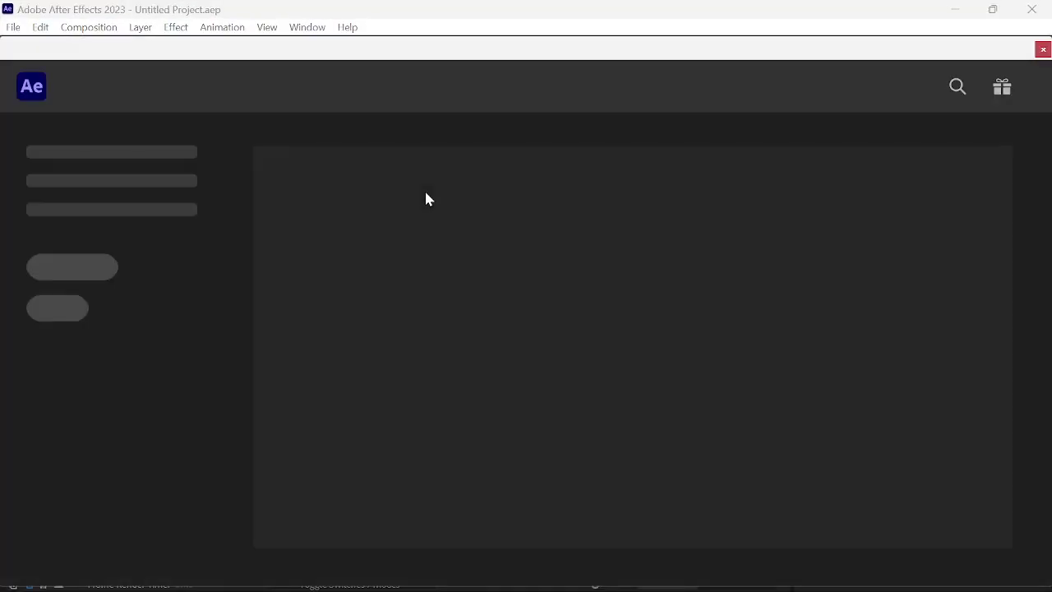
click(63, 158)
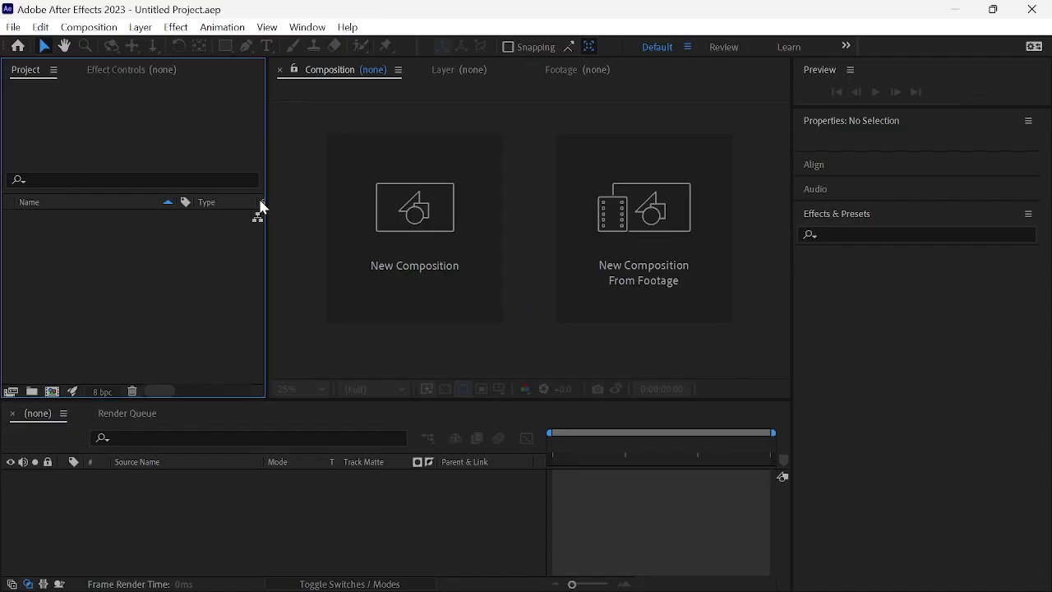
Step: Create a 1920 x 1080 composition named "MAIN_Scene" with a frame rate of 24 fps
click(433, 256)
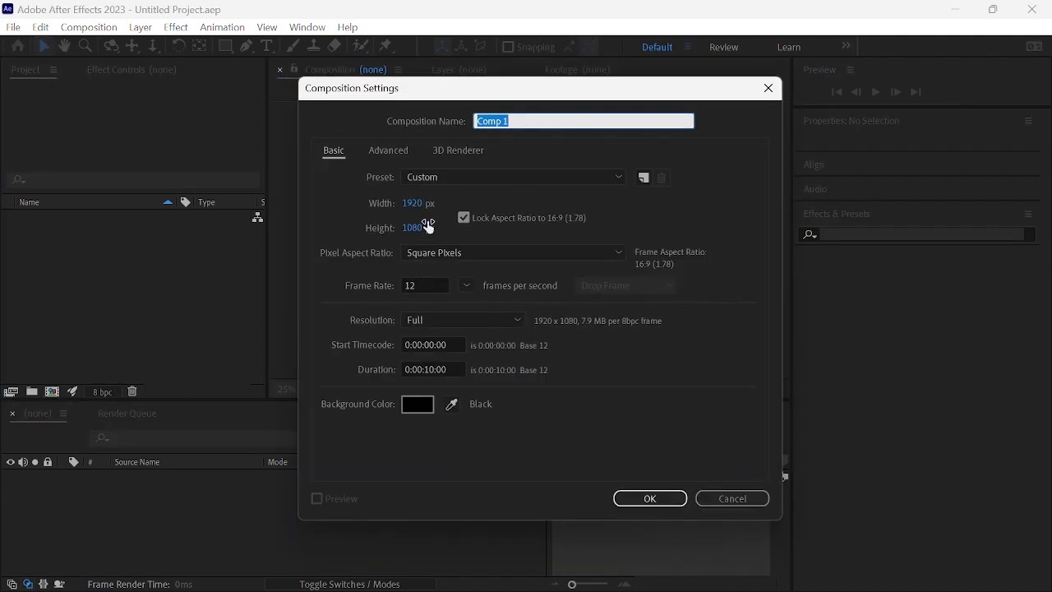
click(434, 286)
text(24)
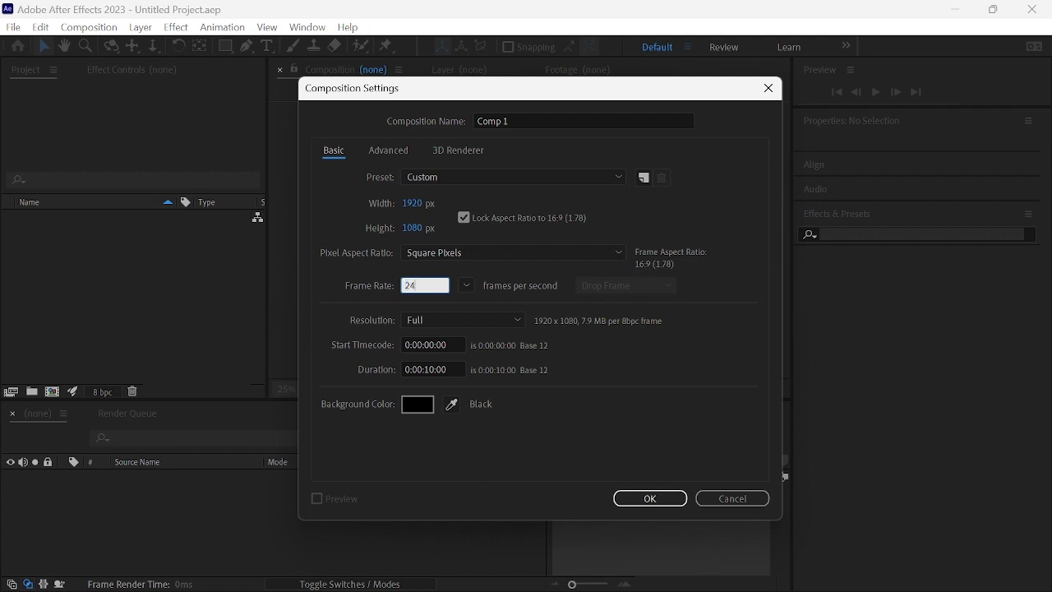
click(334, 271)
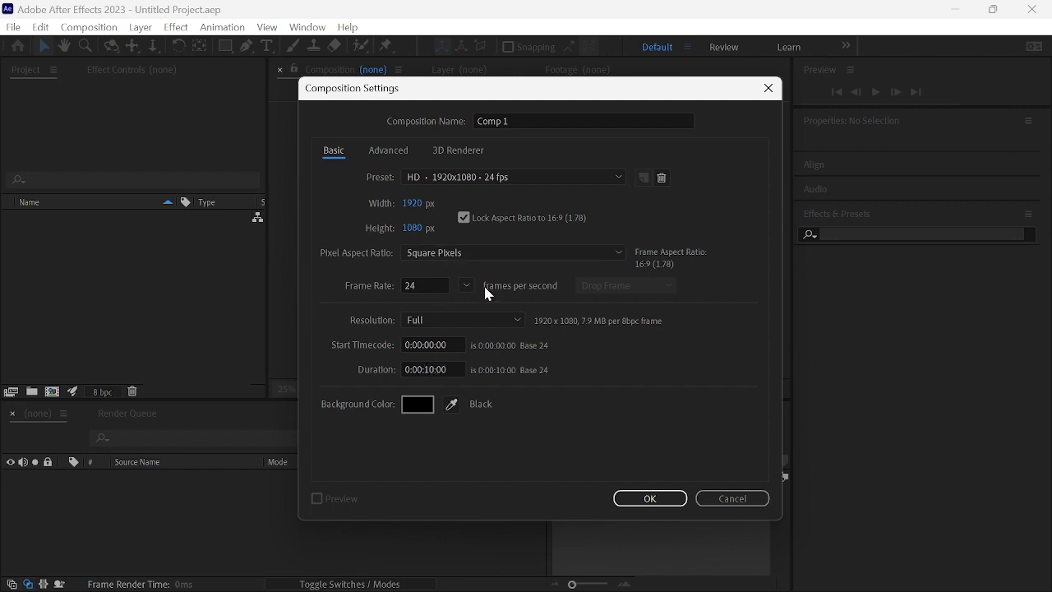
click(492, 116)
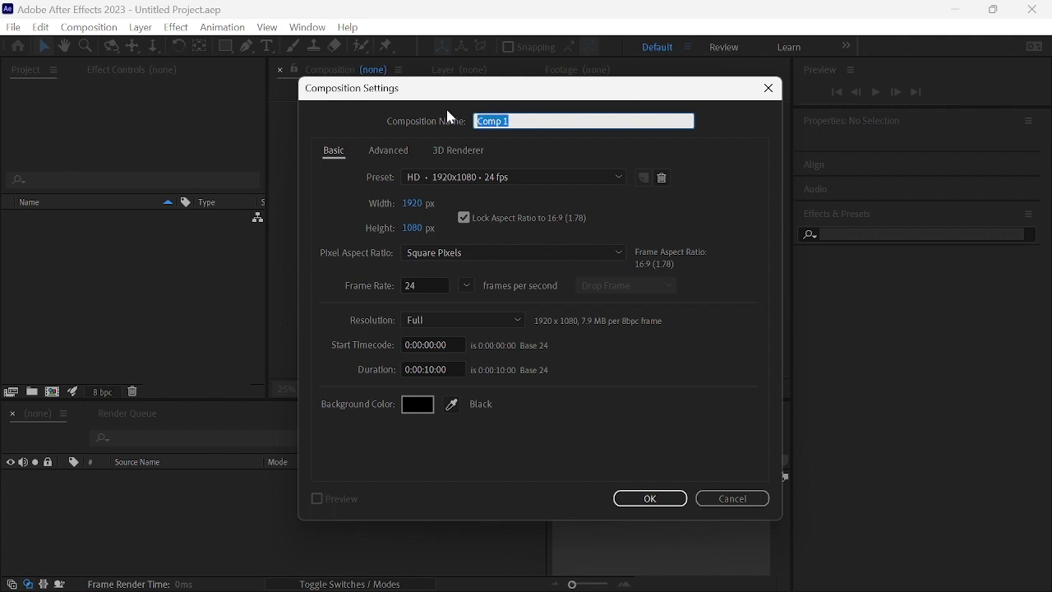
text(MAIN)
text(_Scebe)
click(640, 498)
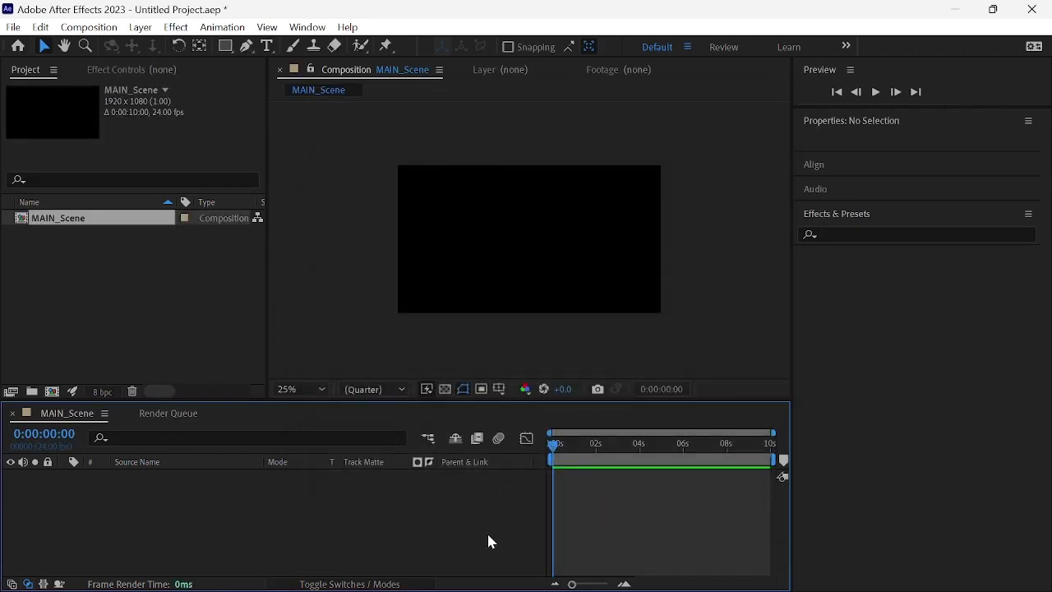
Step: Create a project folder named "elements" alongside the MAIN_Scene composition
click(73, 310)
click(32, 392)
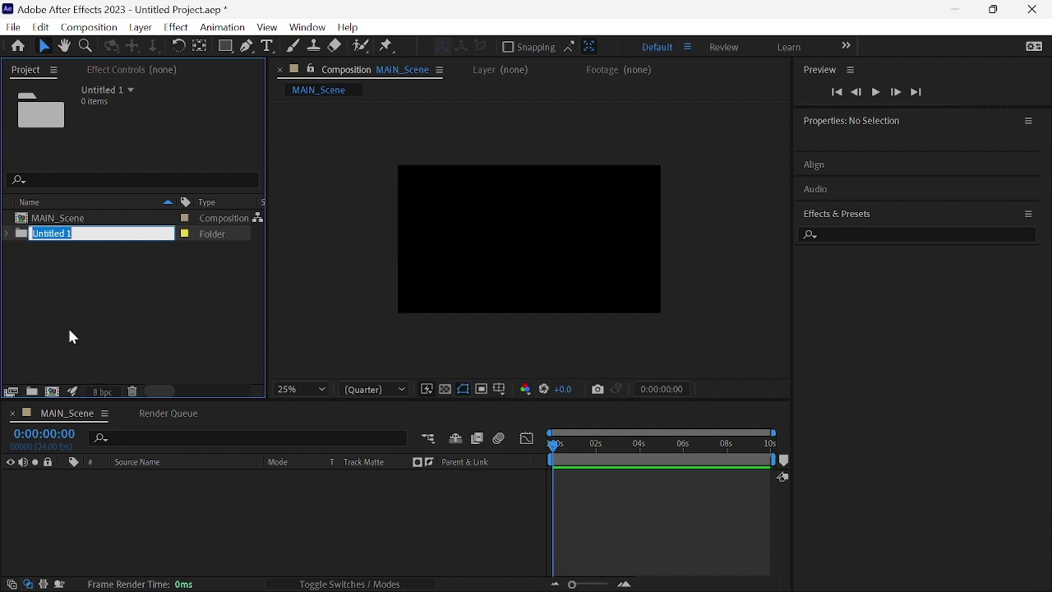
text(elements)
key(Return)
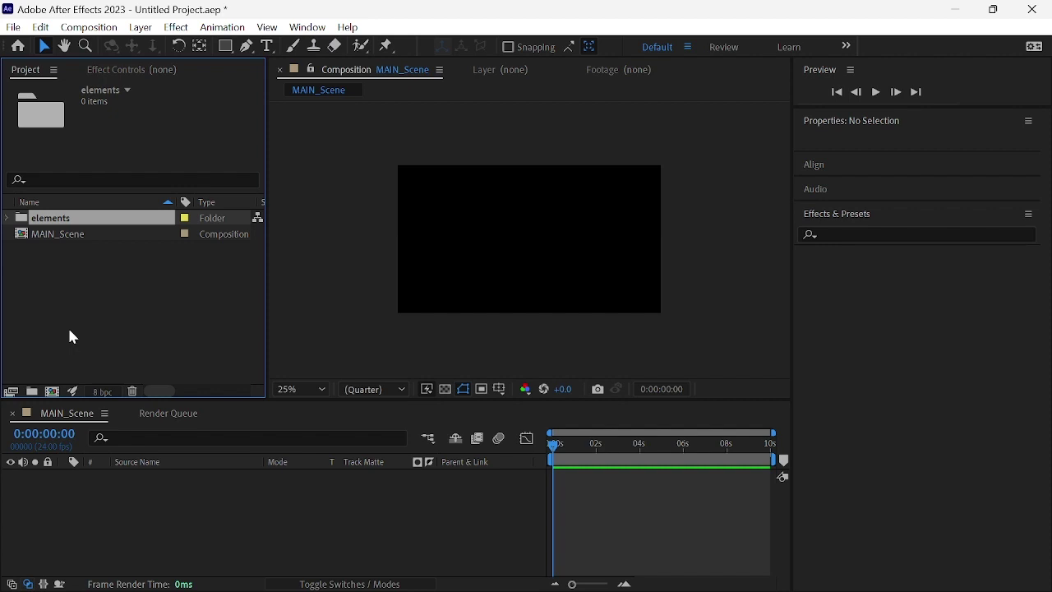
Step: Start a file import and browse to Harmony color demo > Fall 23 Harmony 2 > Harmony_tech_2 > frames > ball shadow
click(104, 278)
click(69, 223)
double_click(74, 284)
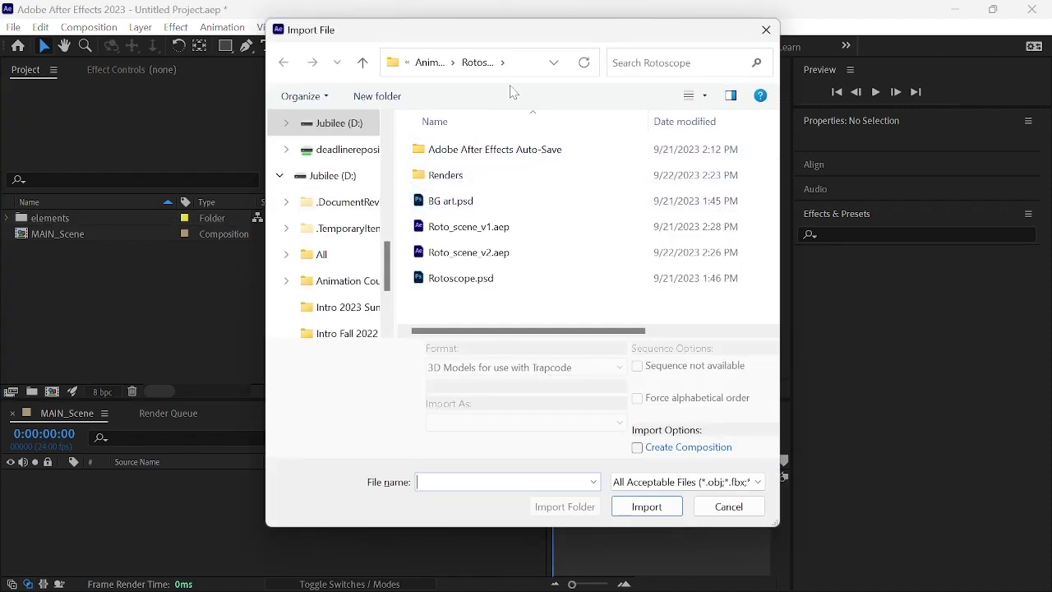
click(435, 63)
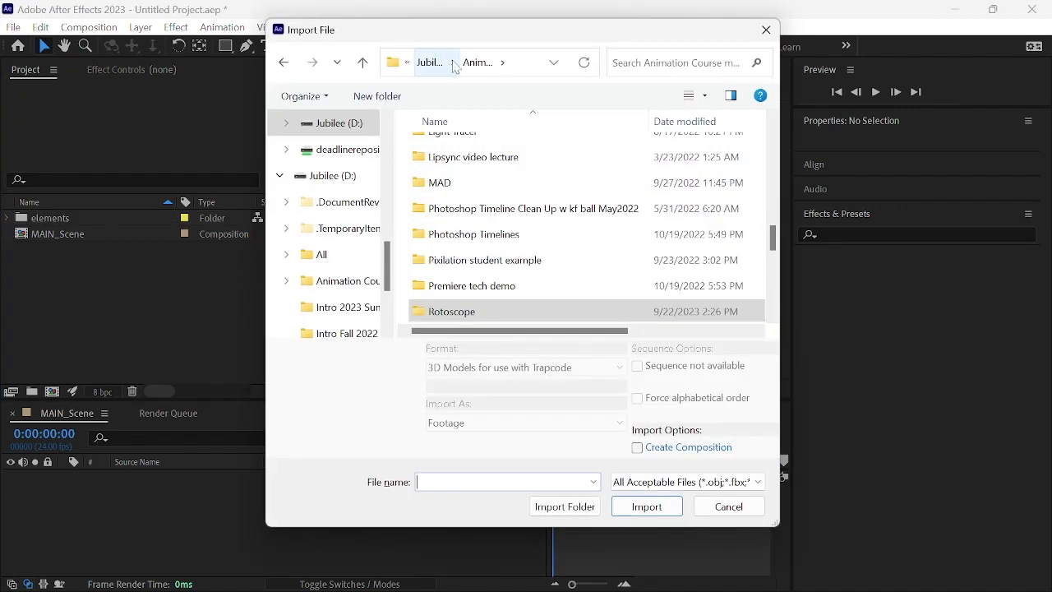
scroll(489, 281, down, 2)
scroll(484, 278, up, 1)
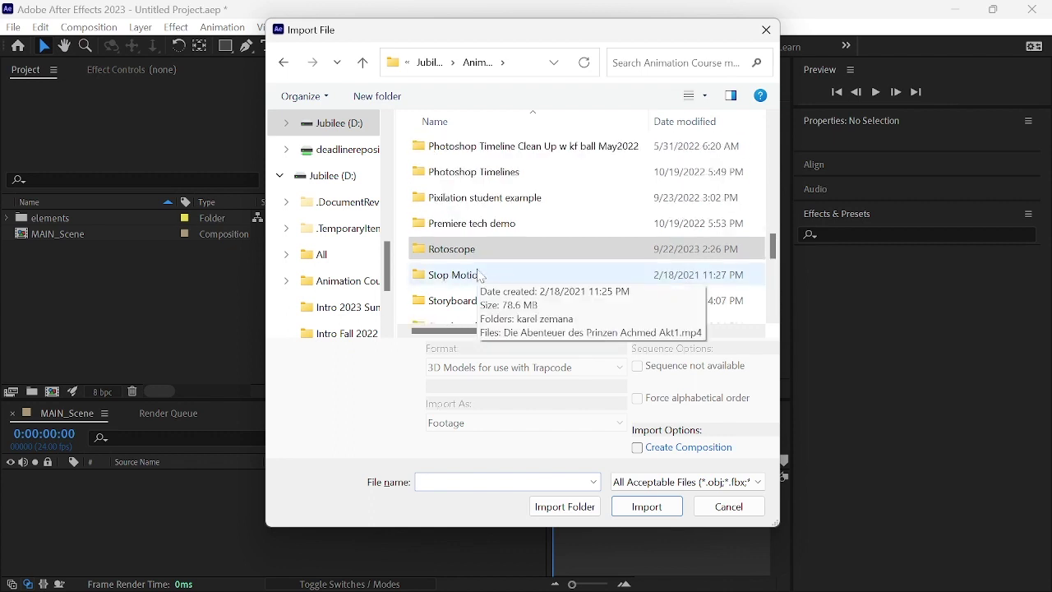
scroll(480, 271, up, 5)
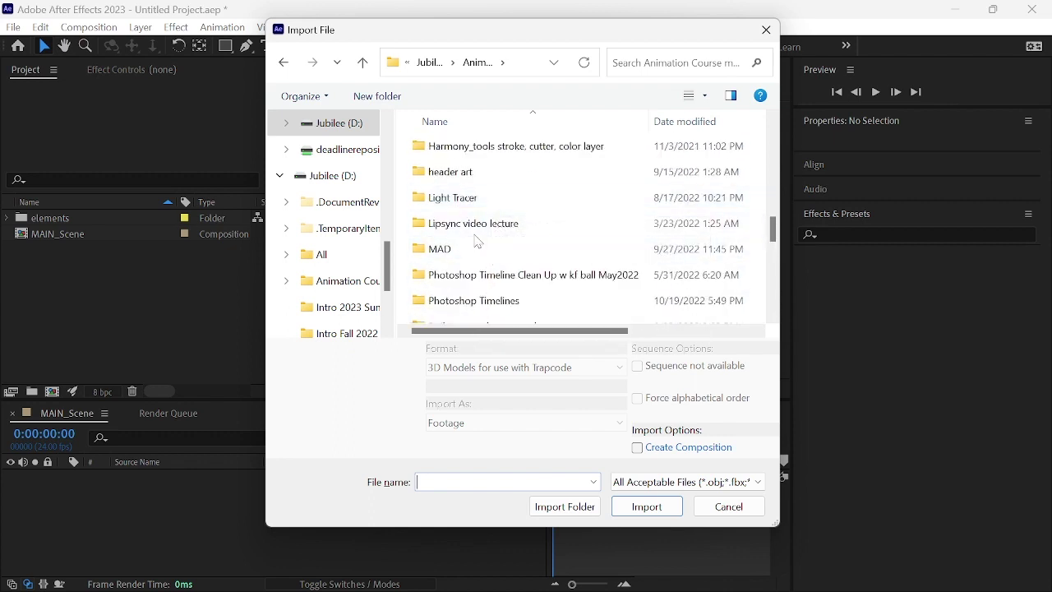
scroll(478, 241, up, 6)
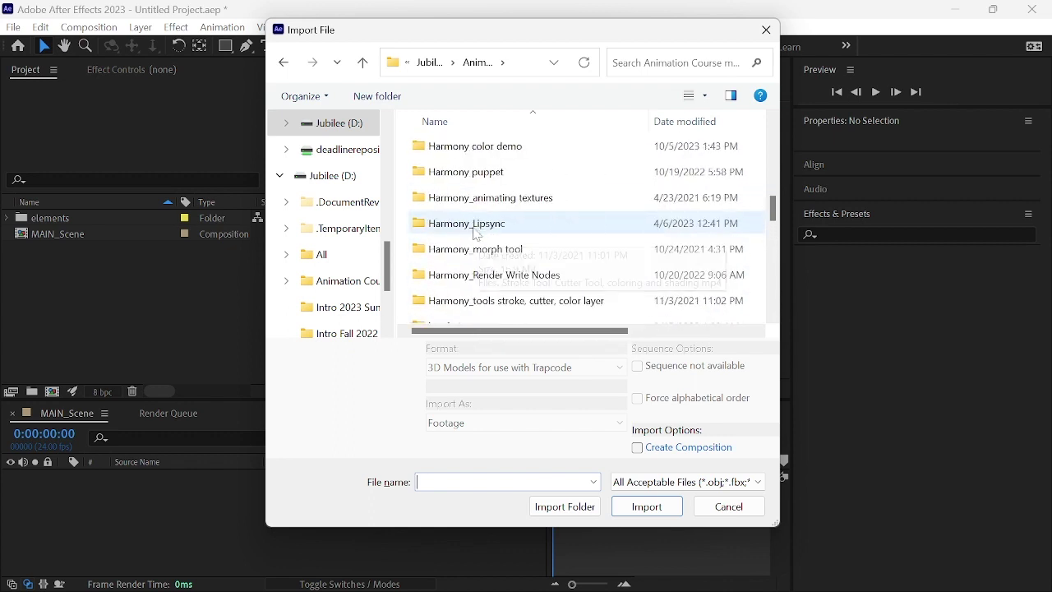
double_click(482, 146)
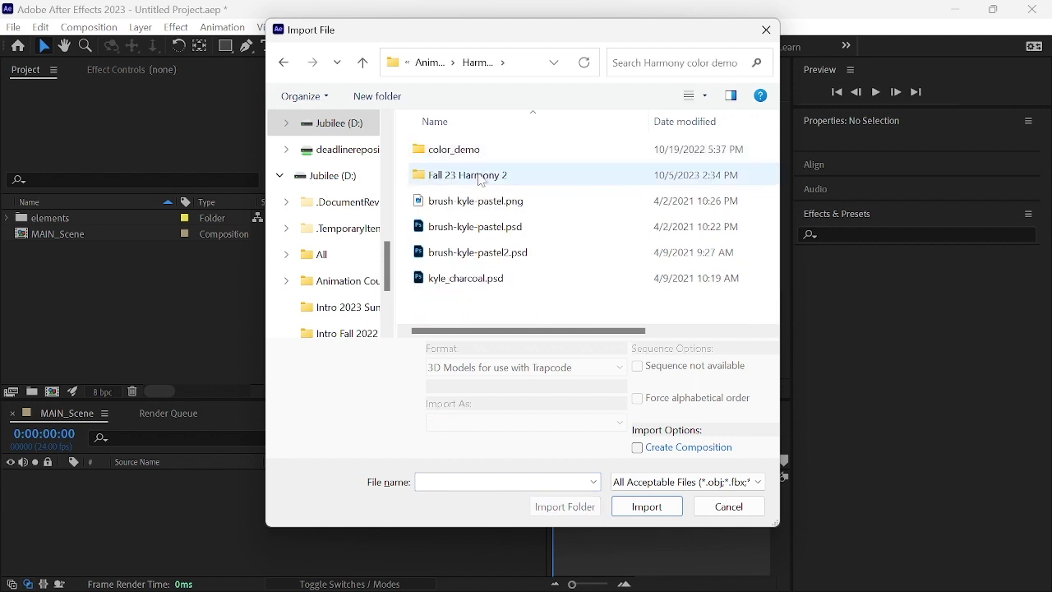
double_click(480, 176)
double_click(477, 176)
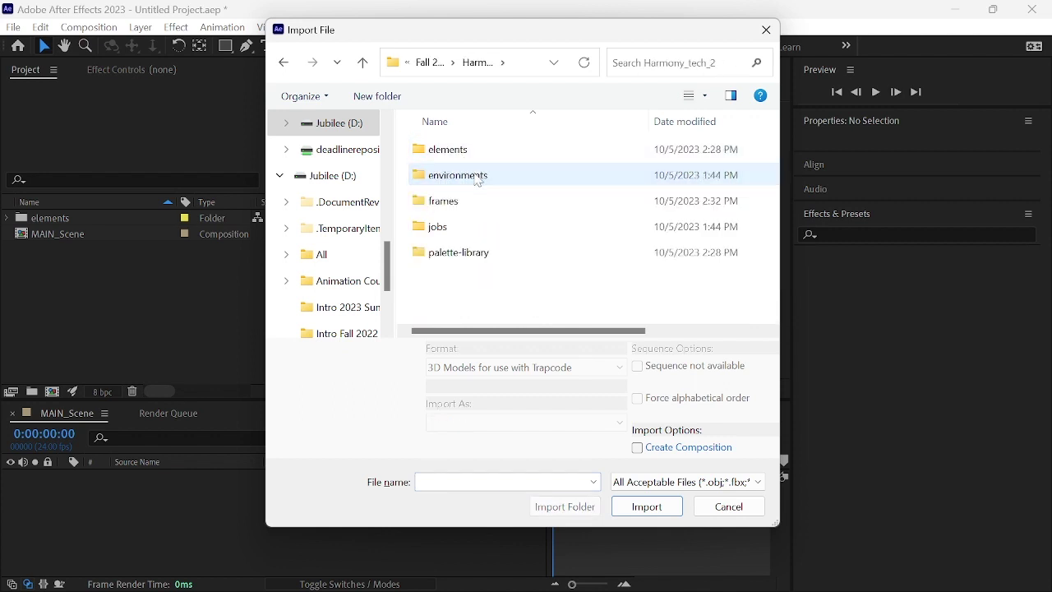
double_click(460, 202)
double_click(477, 148)
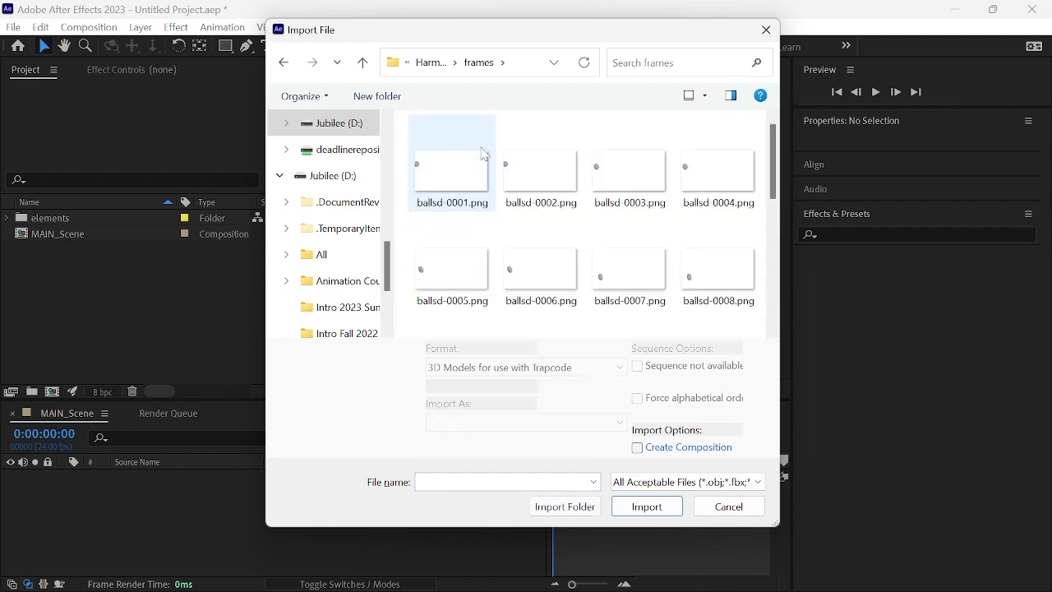
Step: Show the import files in Details view, select ballsd-0001.png and enlarge the import dialog
click(690, 96)
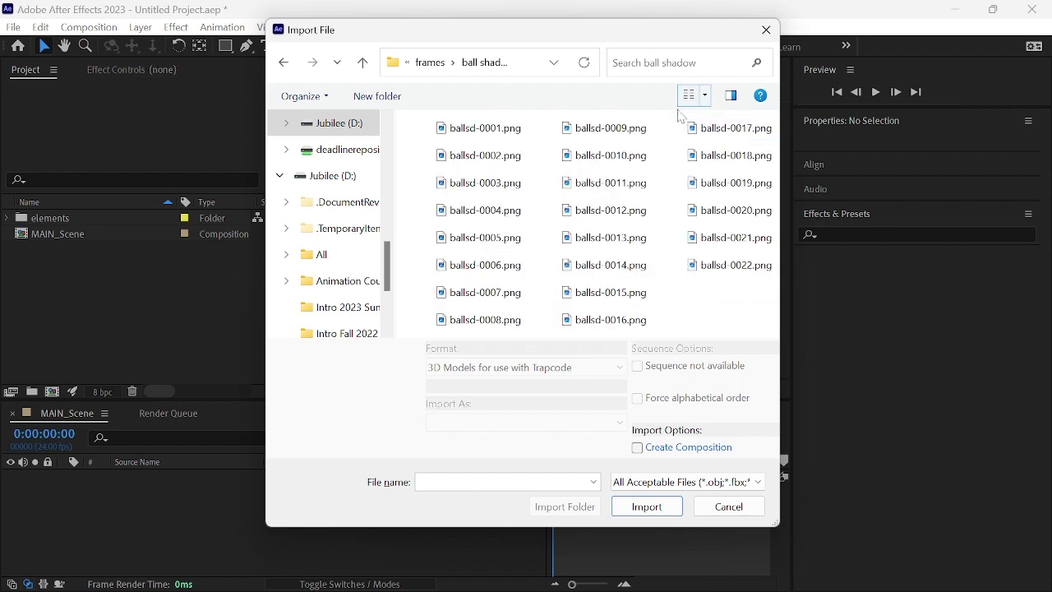
click(705, 96)
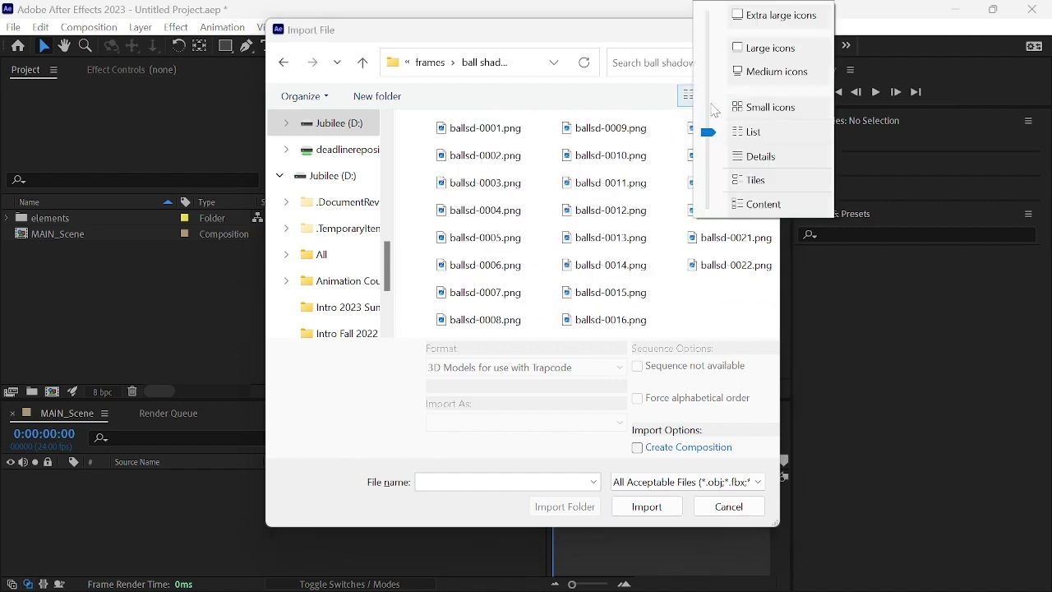
click(746, 158)
click(468, 151)
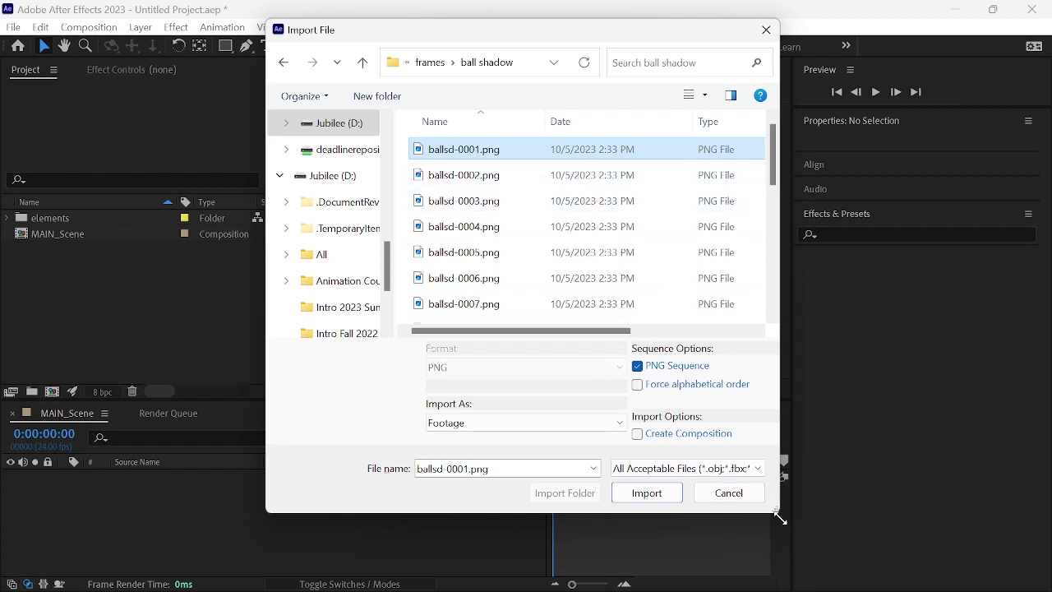
drag(779, 518, 897, 585)
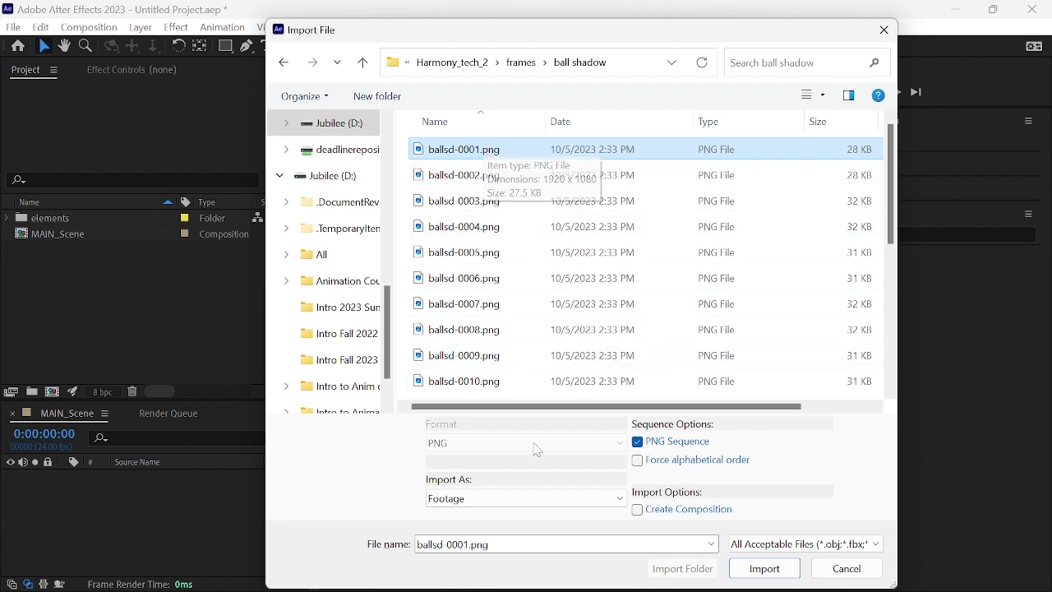
Step: Import ballsd-0001.png as Footage with the PNG Sequence option enabled
click(494, 497)
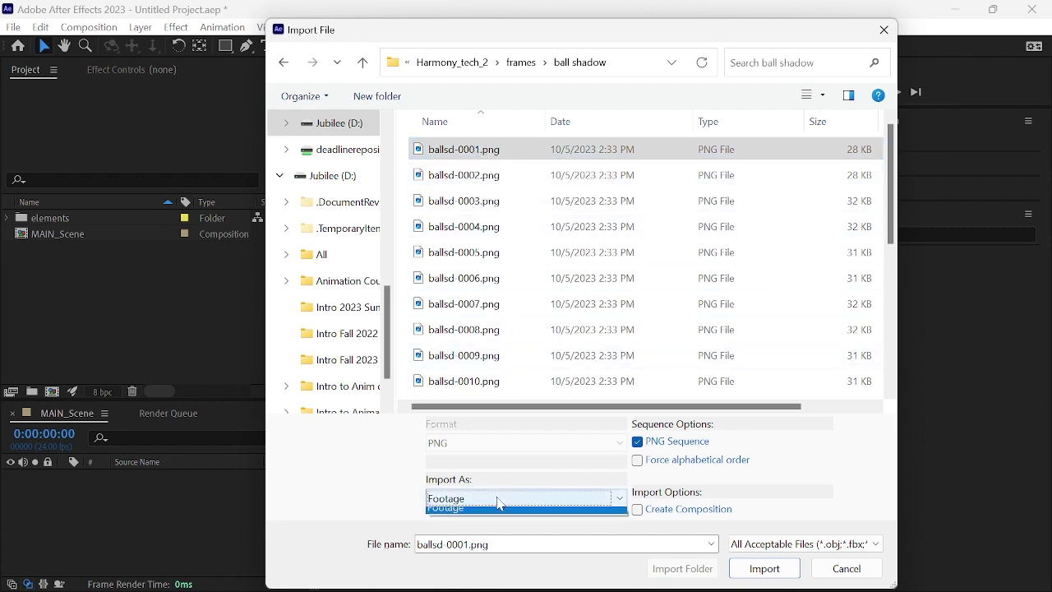
click(507, 503)
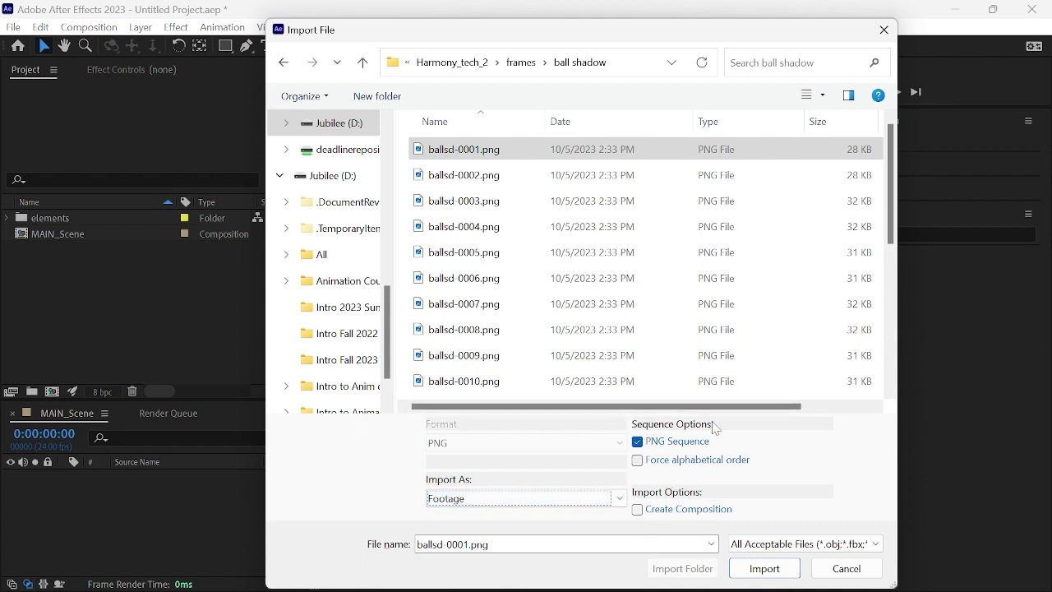
click(638, 443)
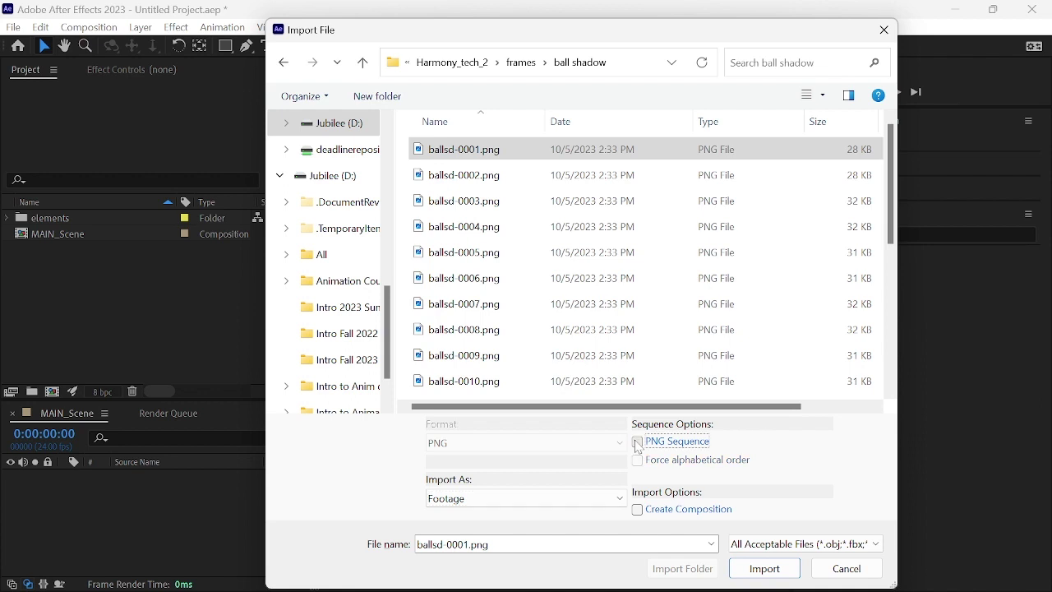
click(638, 443)
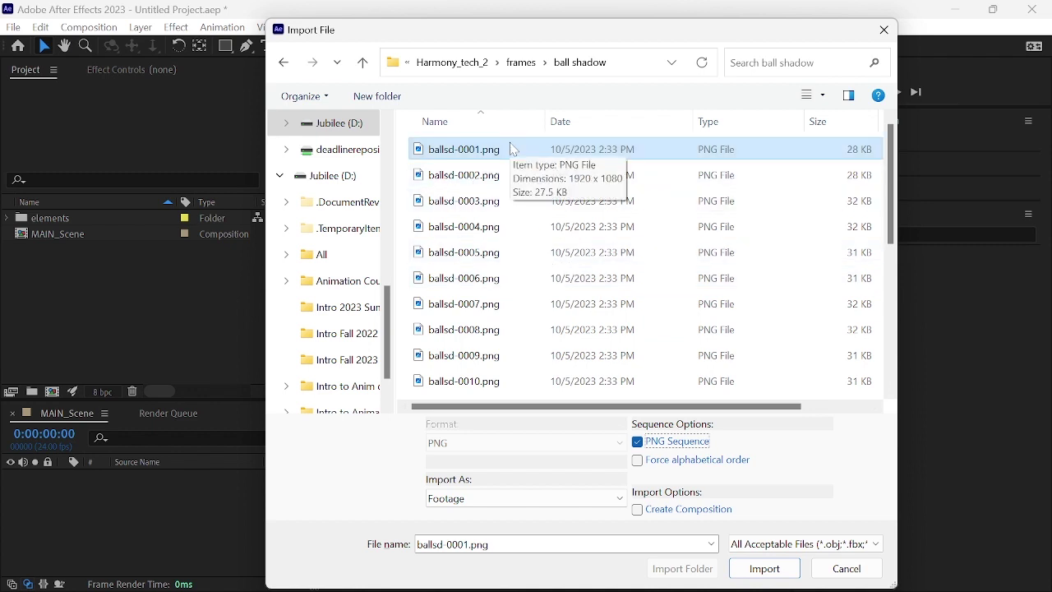
click(764, 568)
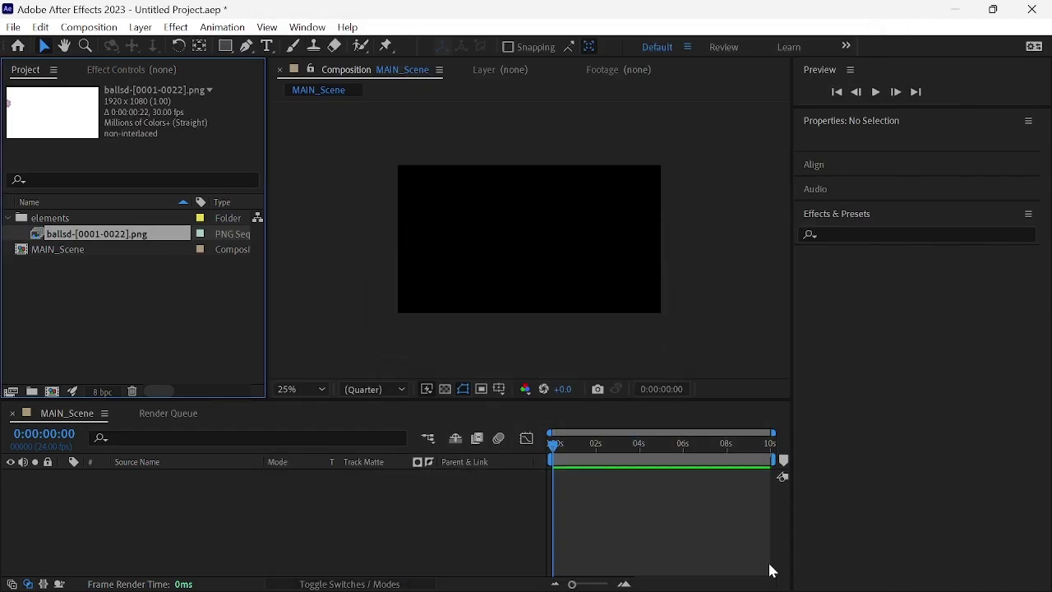
Step: Open the imported ballsd PNG sequence in the footage viewer and check its frames
double_click(43, 237)
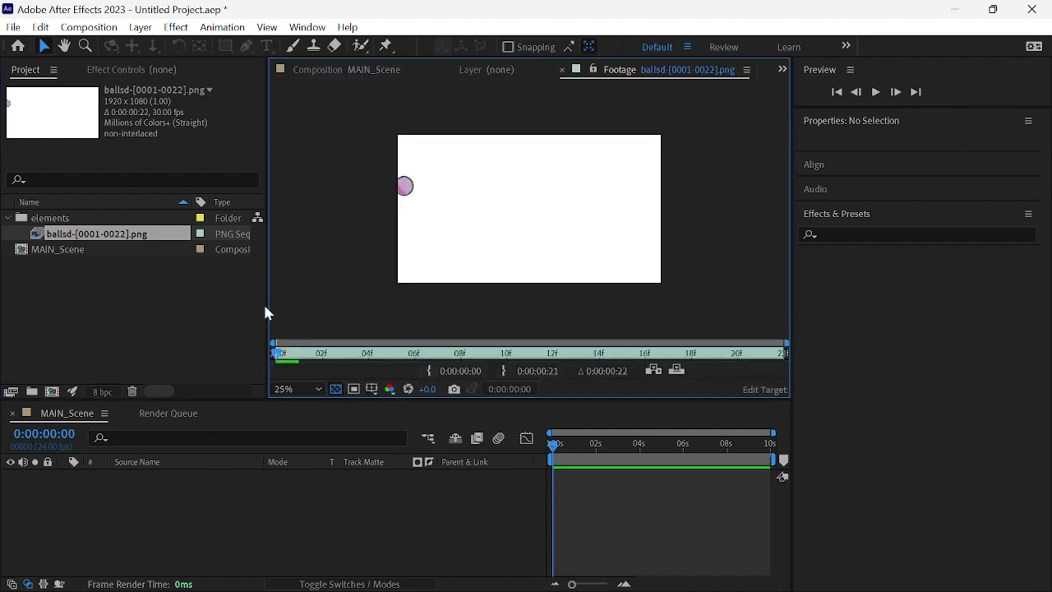
mouse_move(281, 353)
mouse_down()
mouse_move(664, 352)
mouse_move(276, 343)
mouse_up()
click(49, 235)
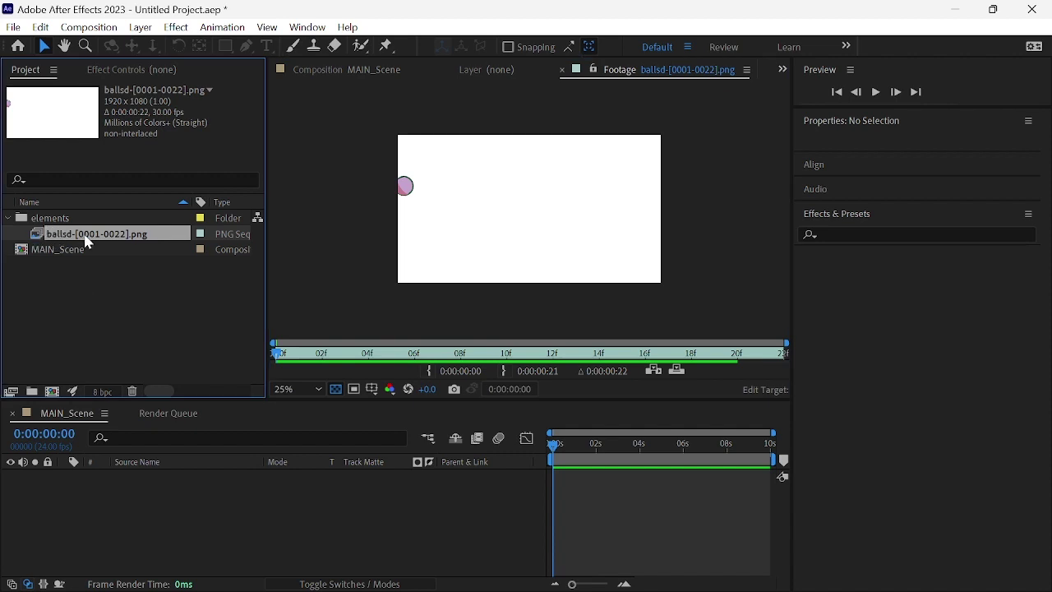
Step: Add the ballsd PNG sequence to the MAIN_Scene timeline and check its frames with the transparency grid on
click(339, 69)
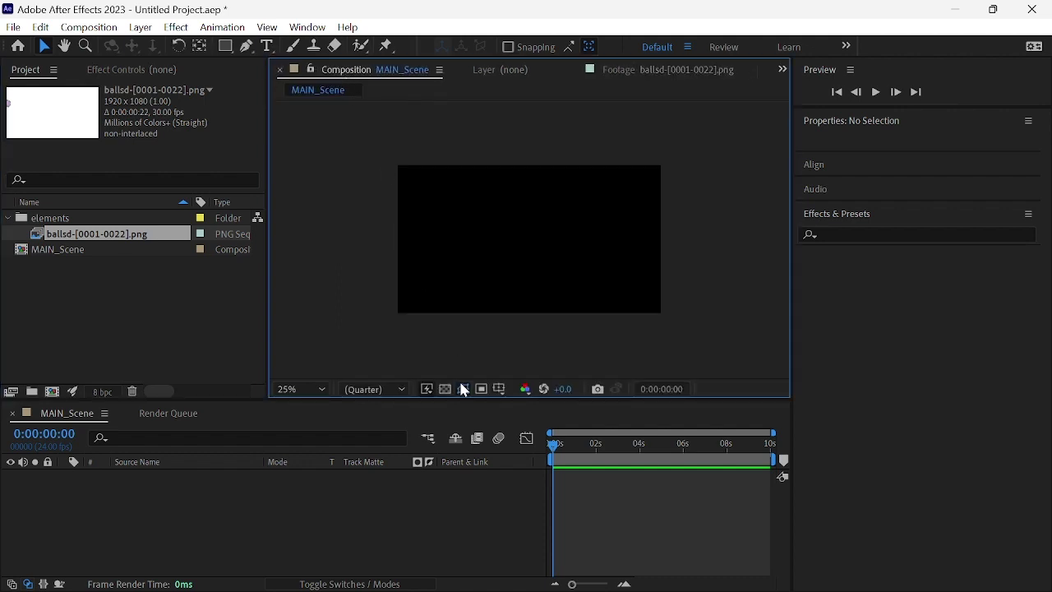
drag(37, 238, 115, 508)
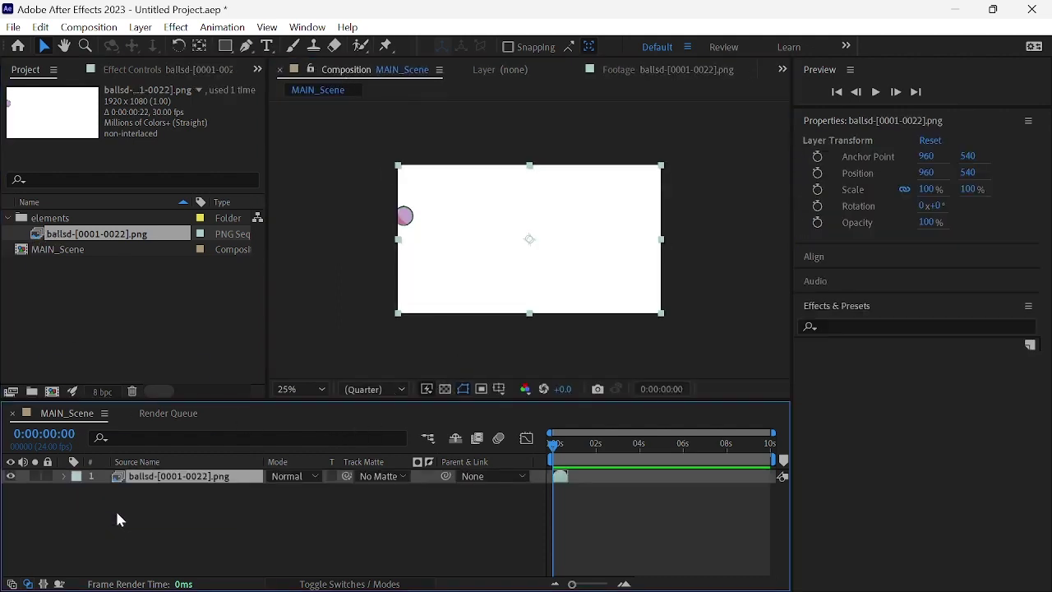
click(445, 386)
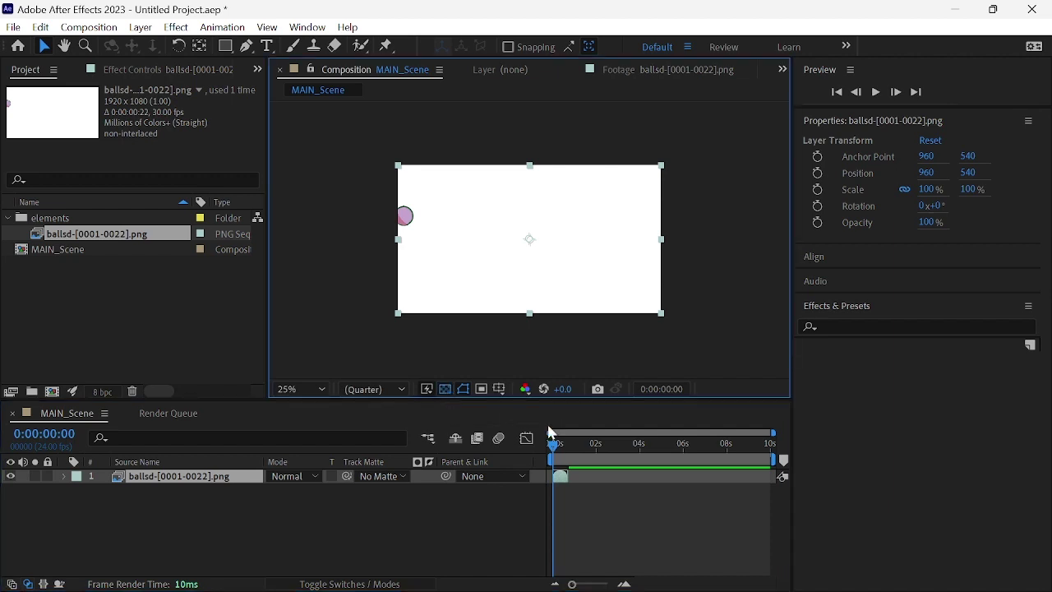
drag(553, 444, 566, 463)
drag(556, 466, 560, 475)
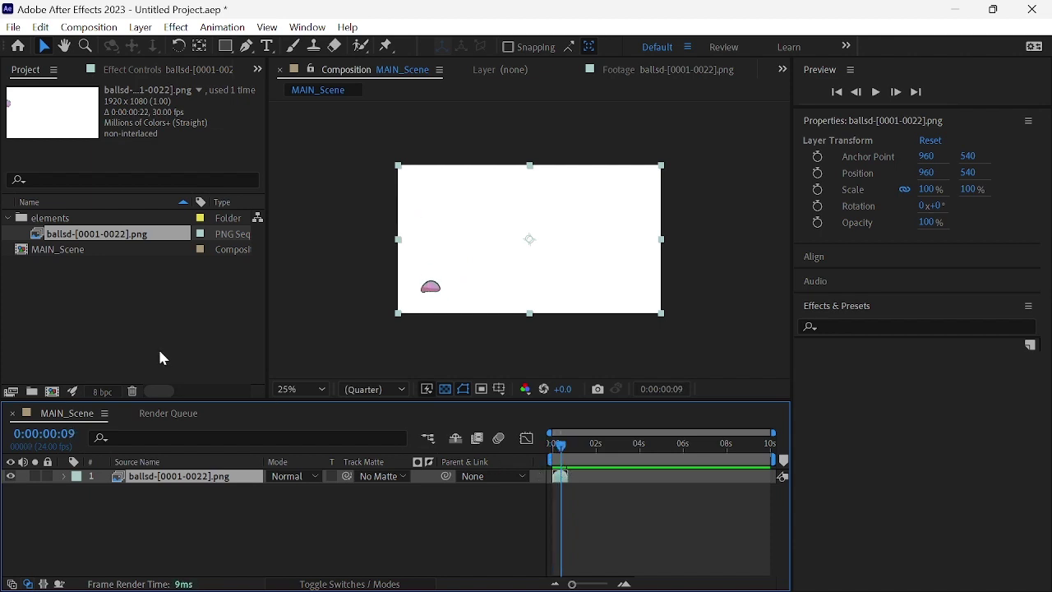
Step: Switch to Toon Boom Harmony and compare the camera view with and without the Ball_shadow layer soloed
key(alt+Tab)
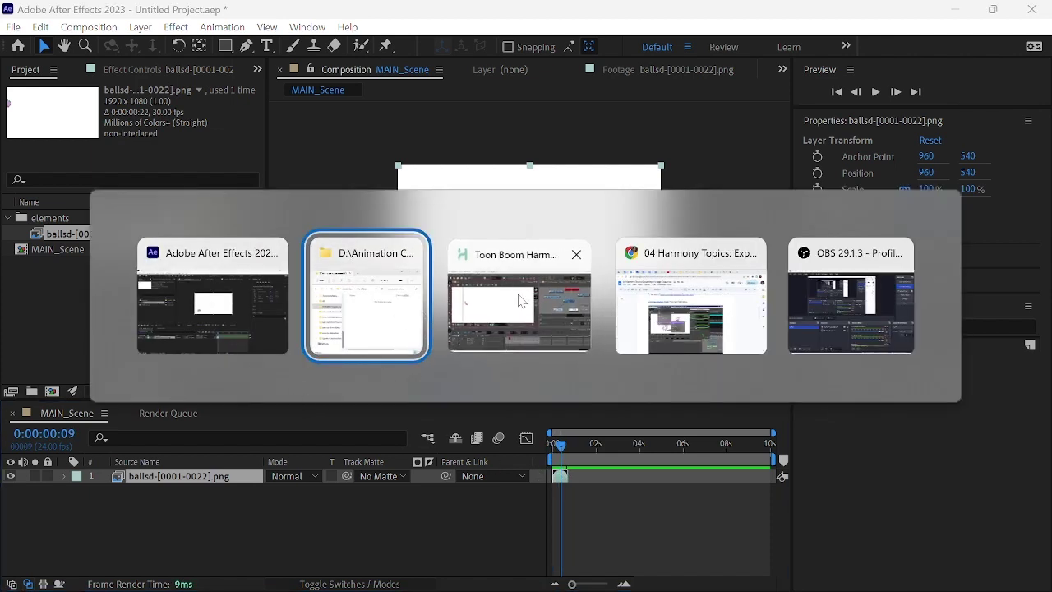
key(alt+Tab)
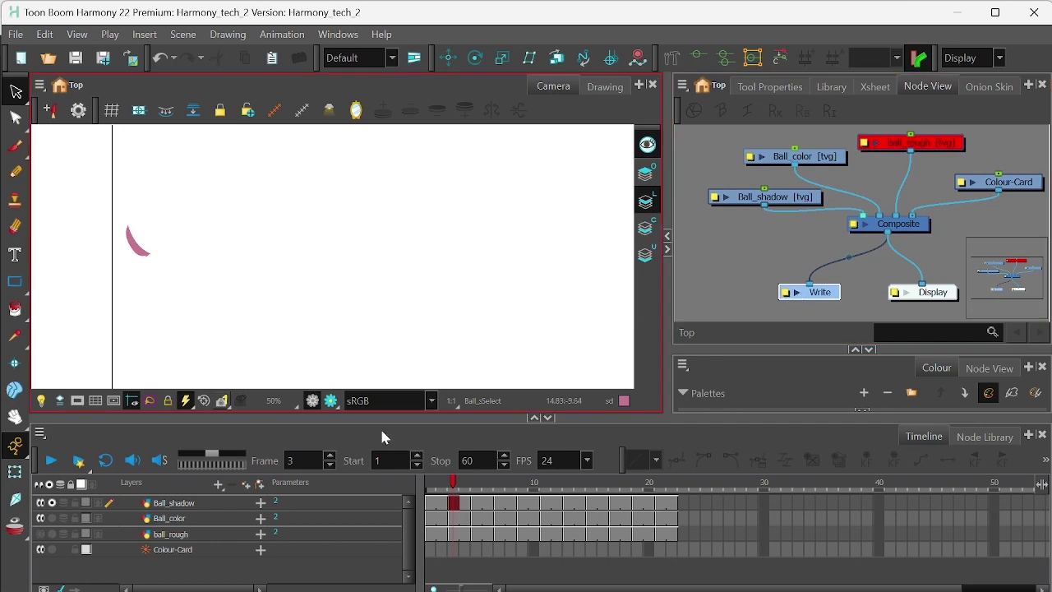
click(52, 503)
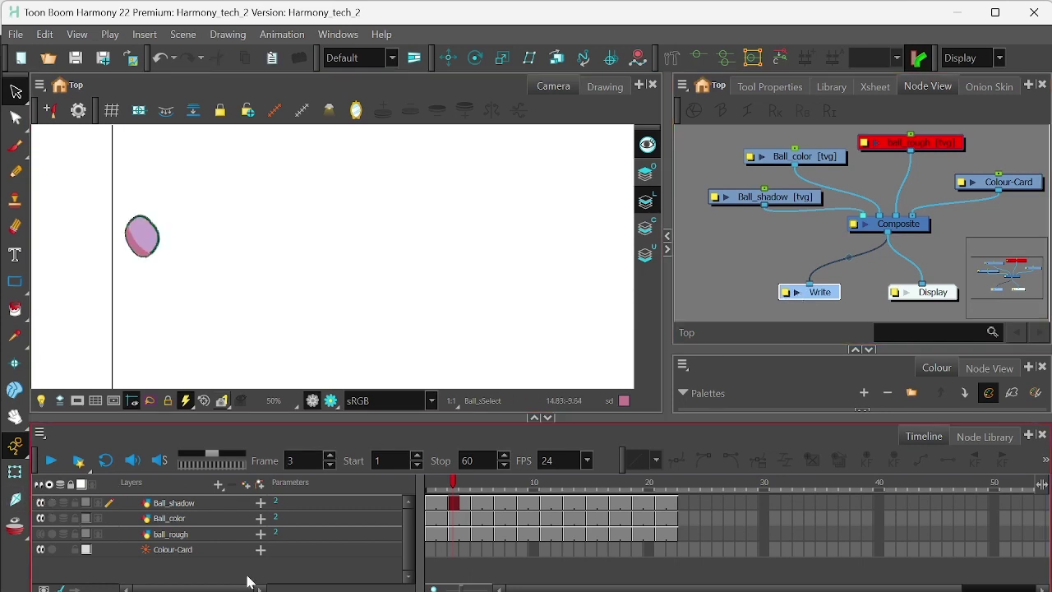
click(52, 503)
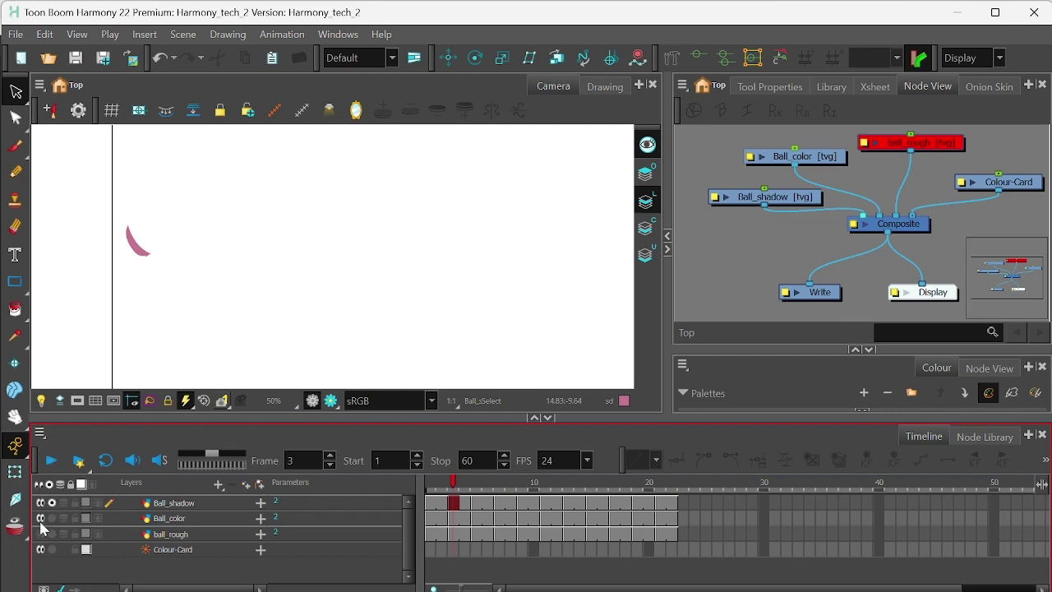
click(52, 503)
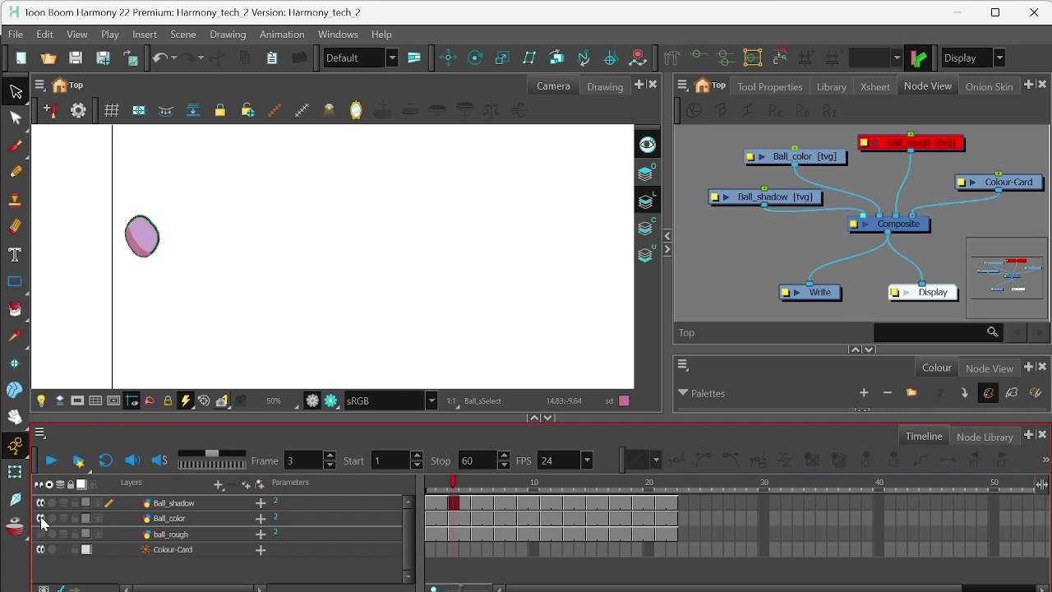
Step: Disable the Ball_color and Colour-Card layers and turn off solo on Ball_shadow, leaving it the only enabled layer
click(40, 519)
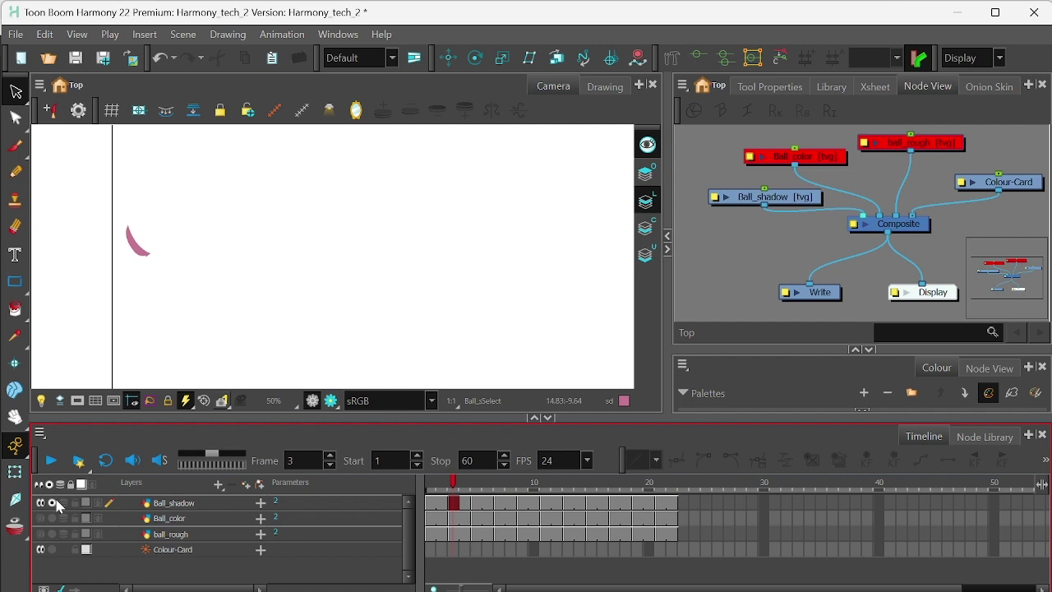
click(41, 519)
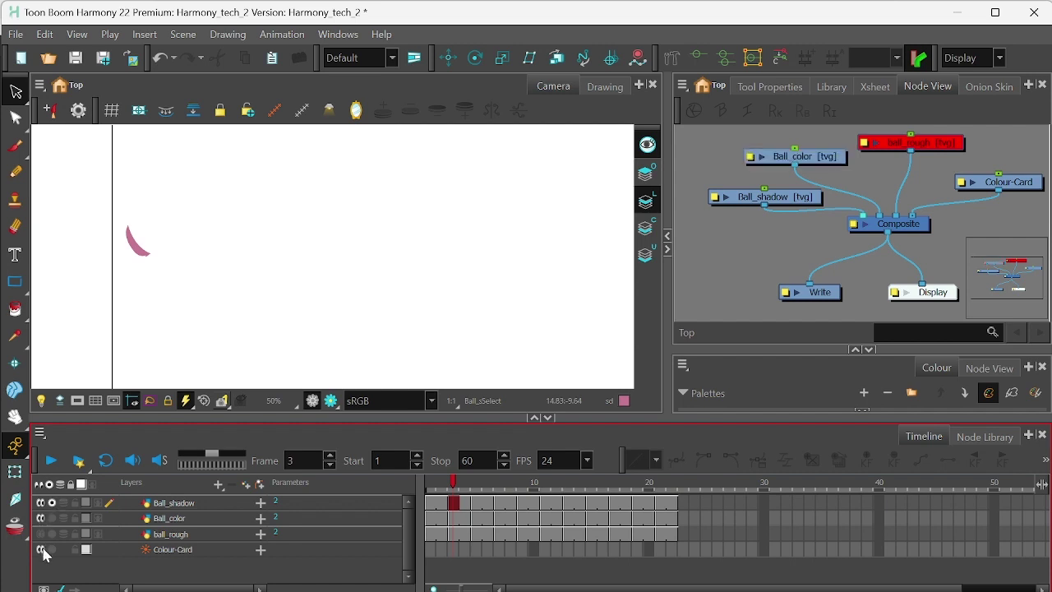
click(40, 550)
click(40, 519)
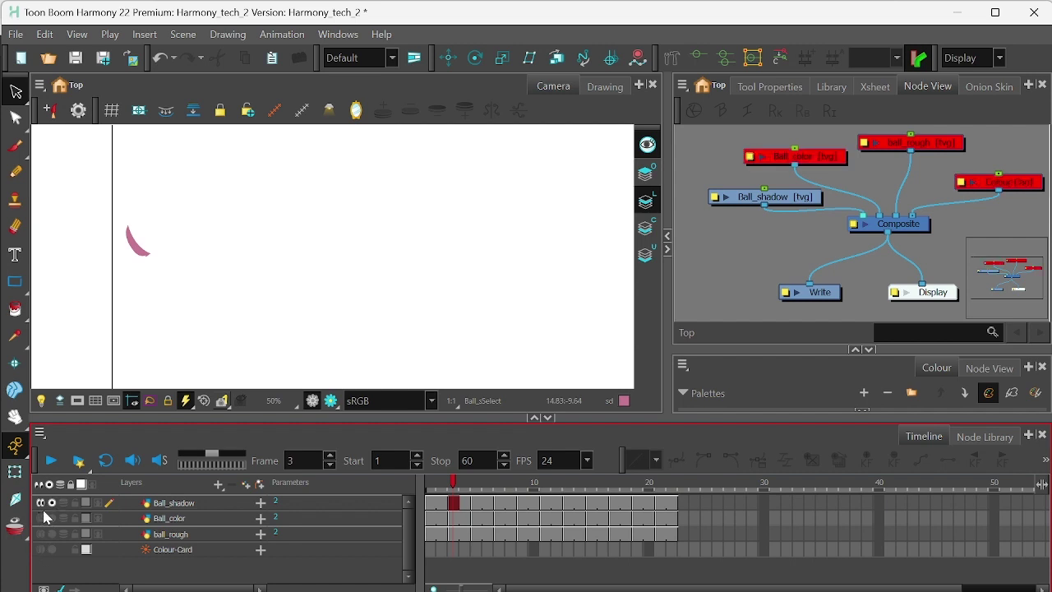
click(52, 503)
mouse_move(484, 503)
mouse_down()
mouse_move(500, 504)
mouse_move(497, 514)
mouse_up()
key(Return)
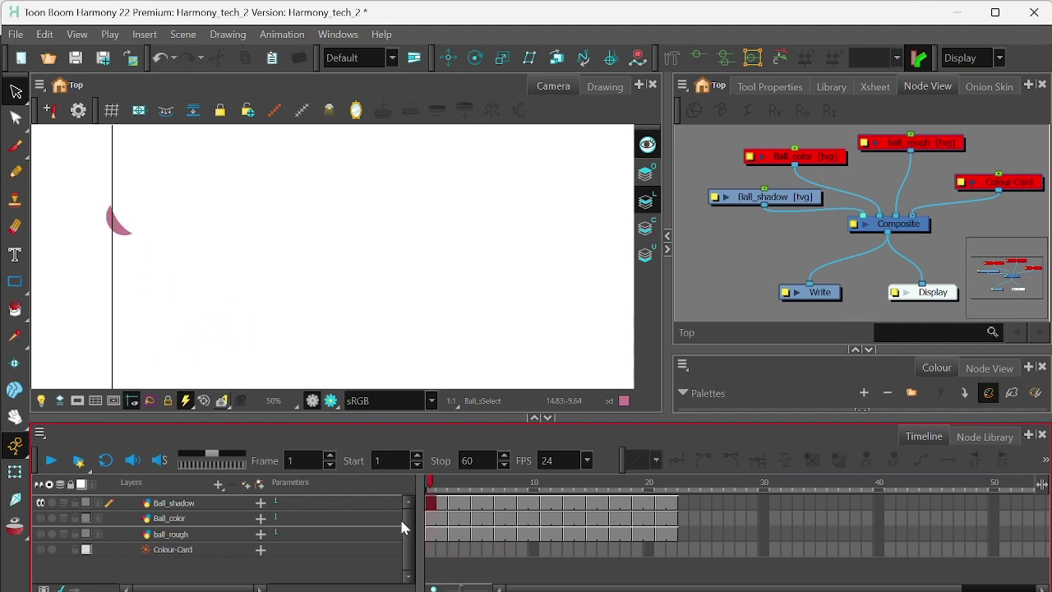
Step: Render the write nodes for the selected frames 1 to 22 with only Ball_shadow enabled
click(16, 35)
mouse_move(52, 265)
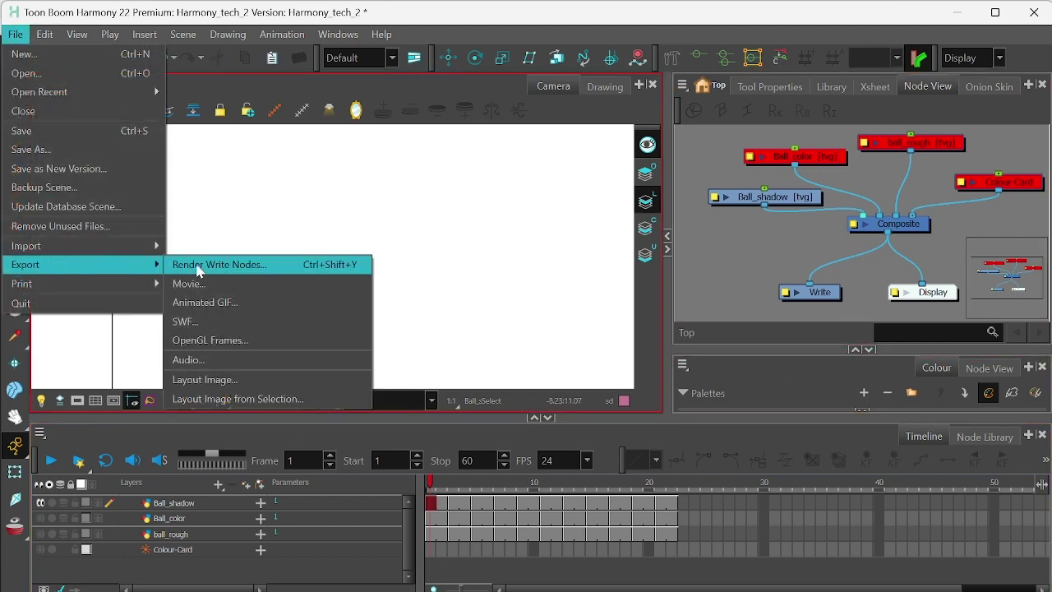
click(200, 264)
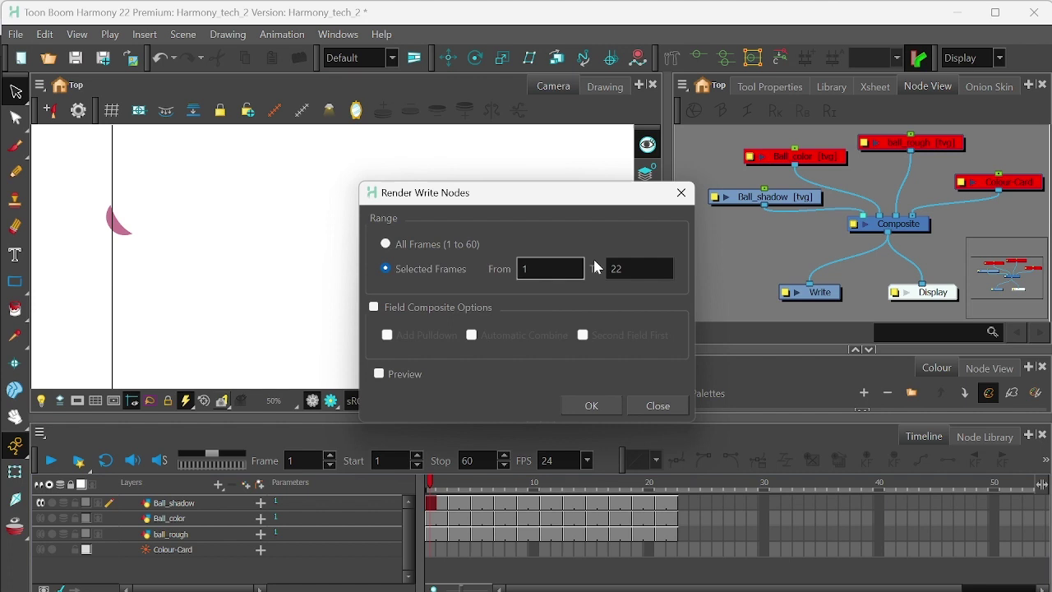
click(592, 405)
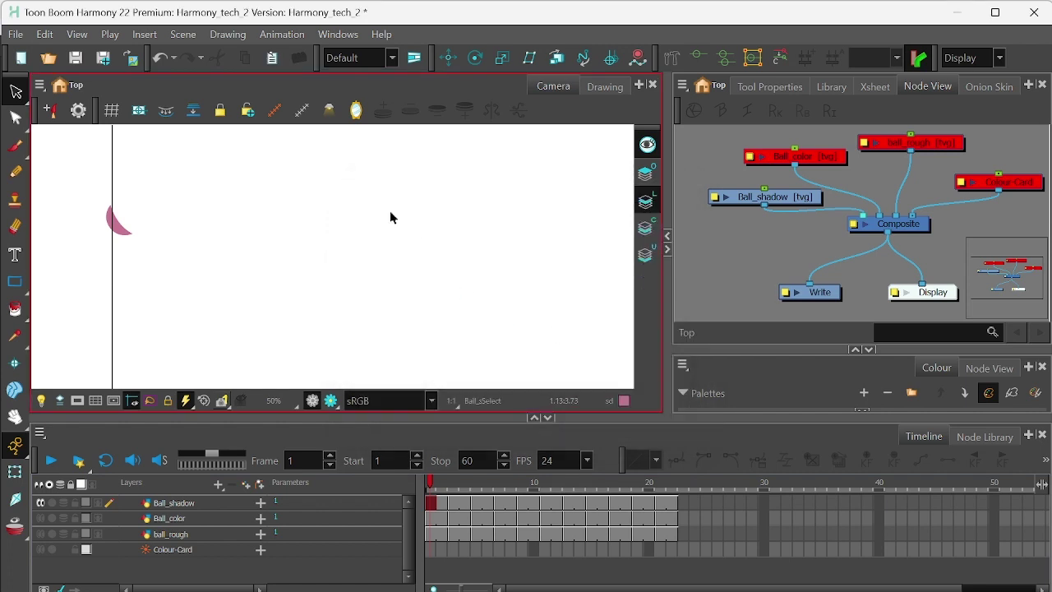
Step: Switch to After Effects and reload the ballsd PNG sequence footage in the elements folder
key(alt+Tab)
click(382, 255)
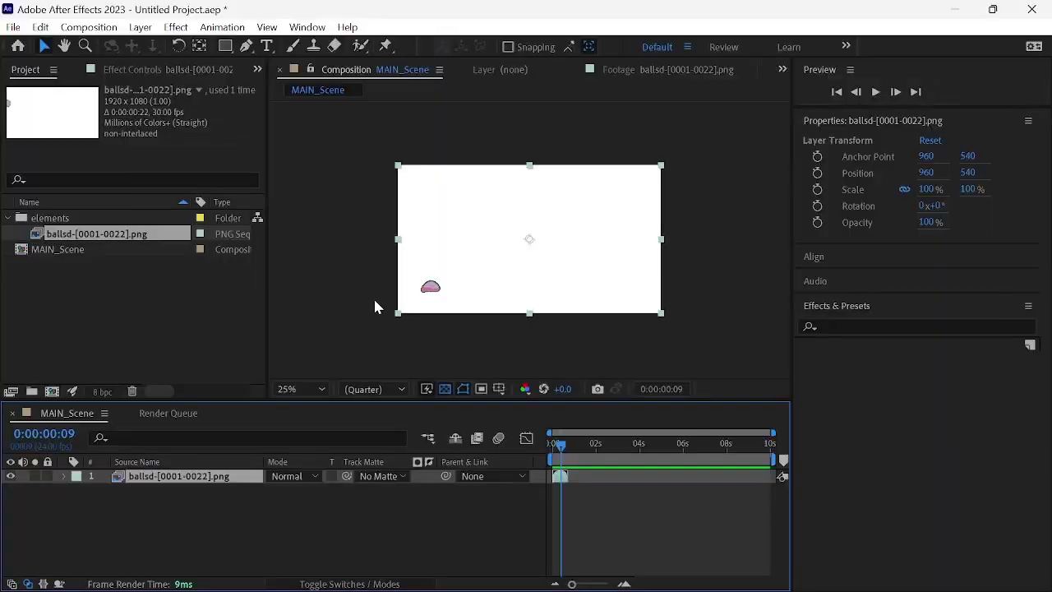
right_click(87, 235)
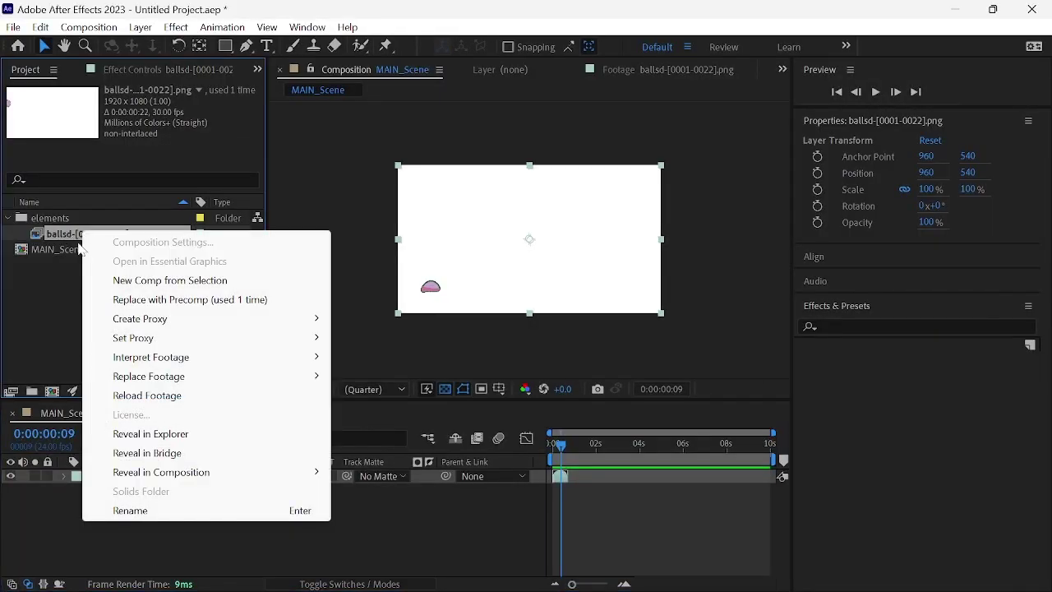
click(190, 398)
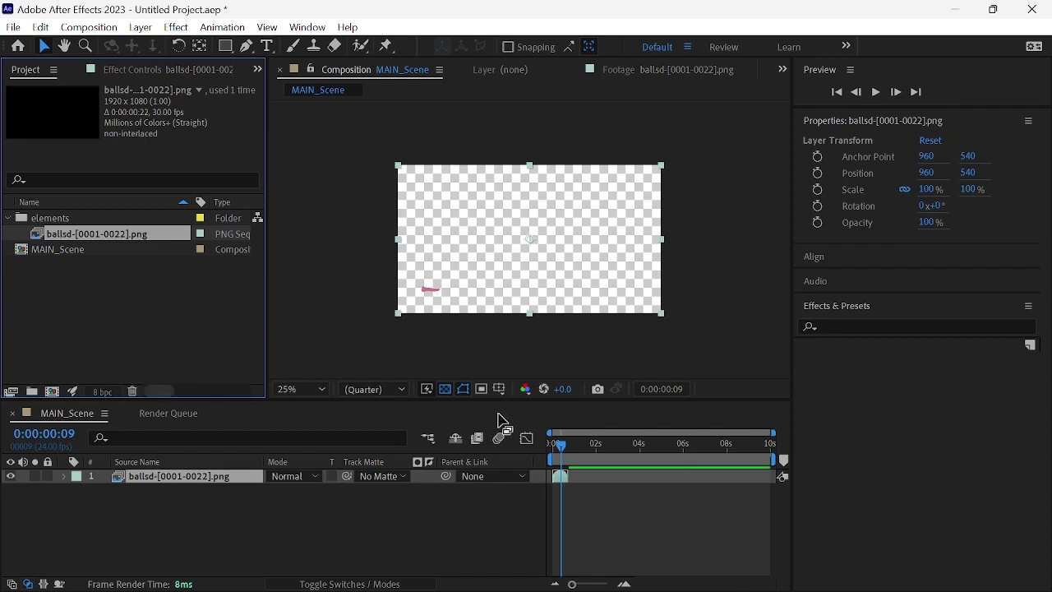
Step: Check the reloaded shadow frames of the ballsd layer over the transparency grid in MAIN_Scene
click(556, 449)
mouse_move(557, 449)
mouse_down()
mouse_move(567, 449)
mouse_move(558, 449)
mouse_up()
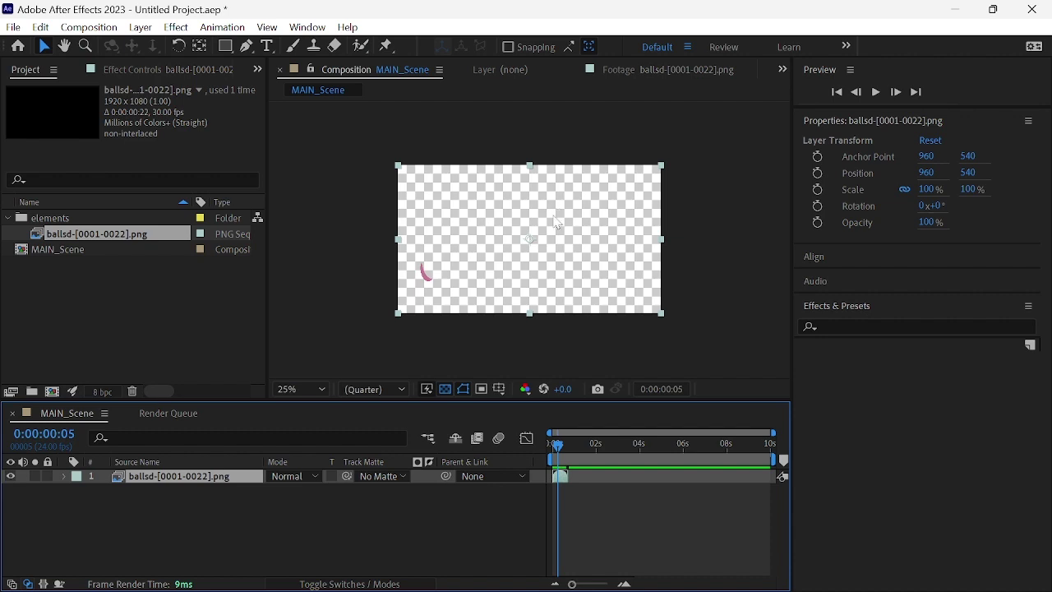
key(period)
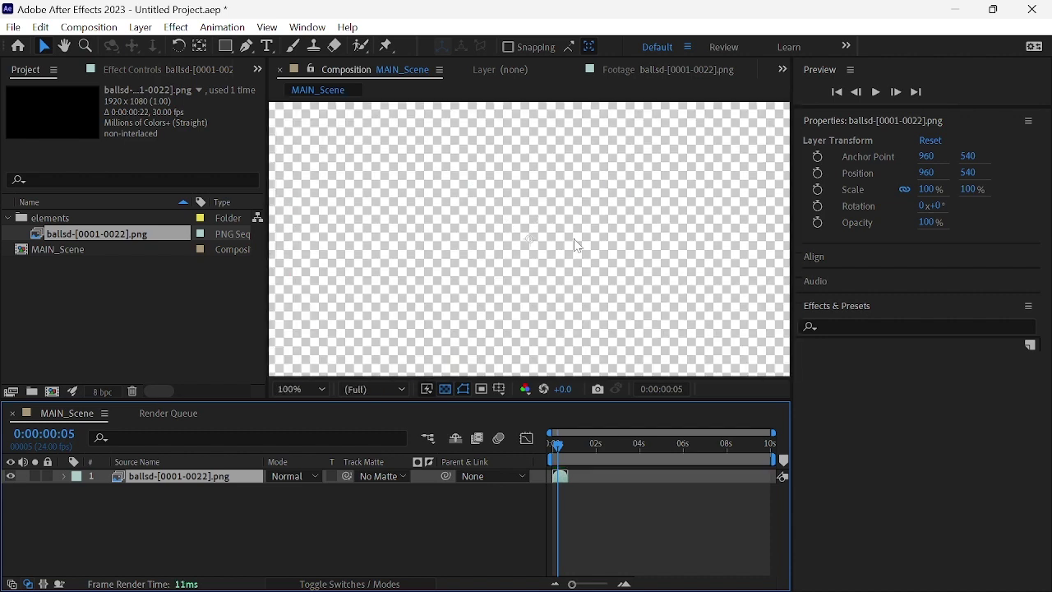
drag(558, 447, 557, 461)
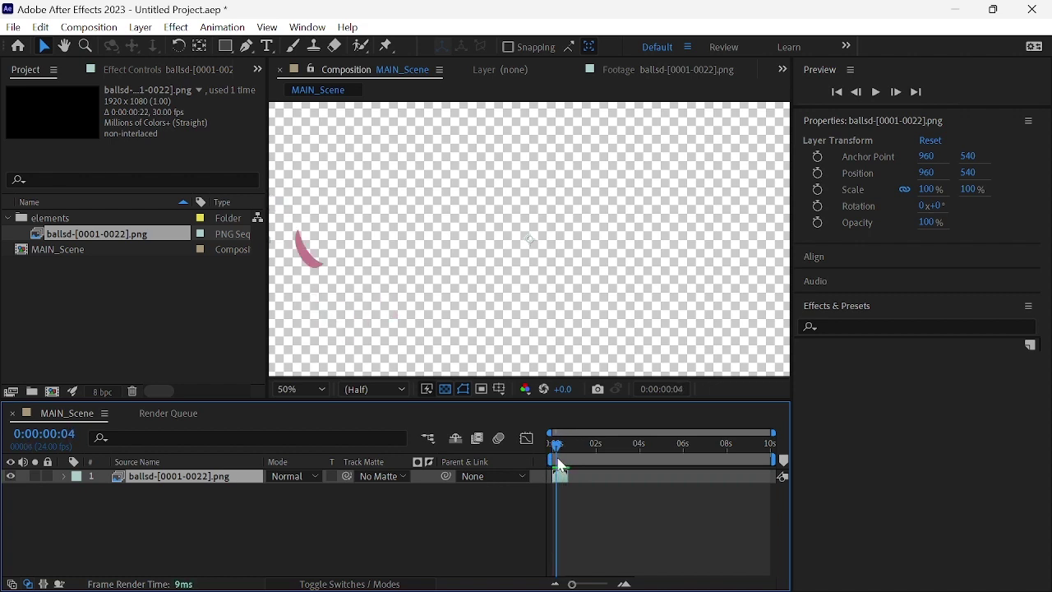
Step: Create a new 1920 x 1080 px solid in MAIN_Scene with the dark red colour 3D1A1A
click(181, 509)
right_click(181, 510)
mouse_move(265, 317)
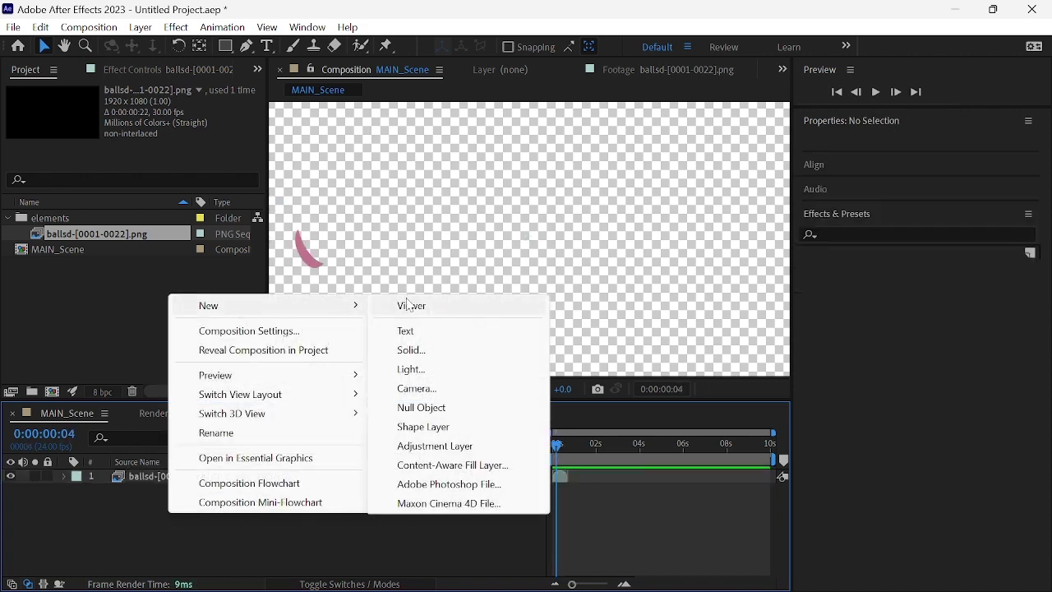
click(446, 353)
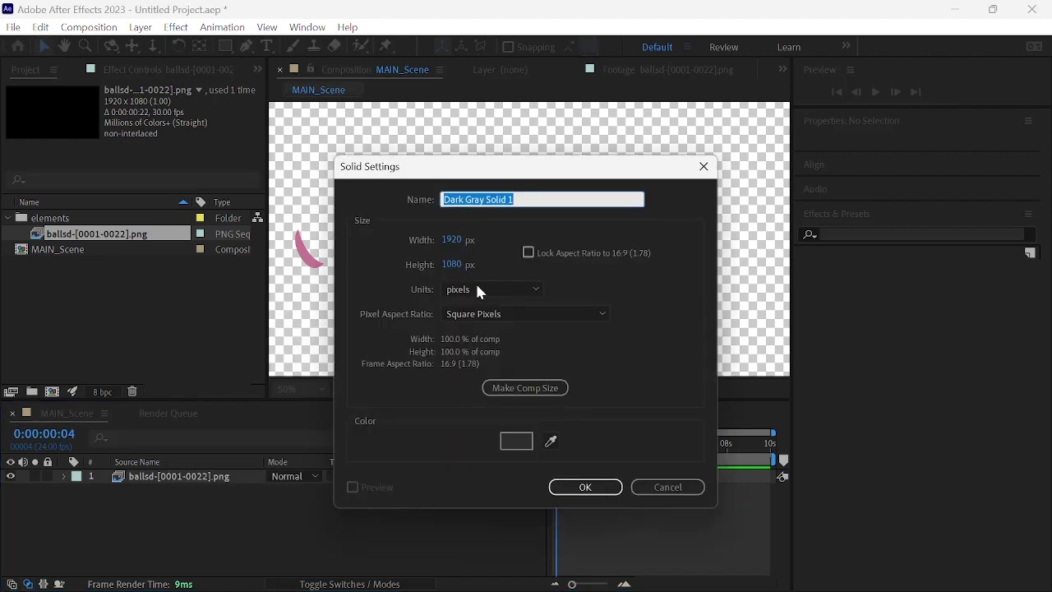
click(516, 441)
drag(510, 320, 464, 366)
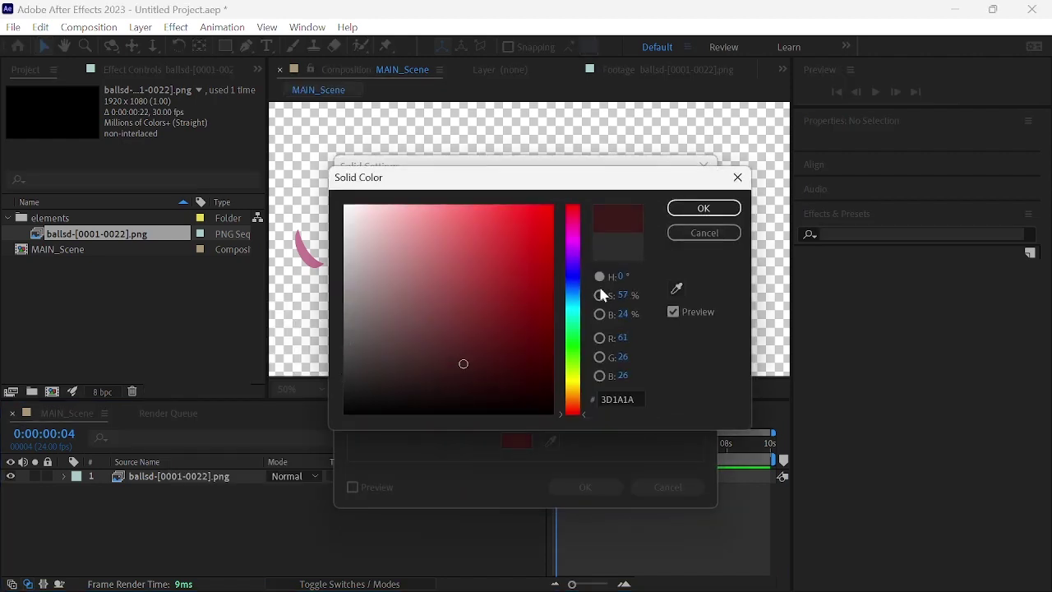
click(704, 208)
click(586, 487)
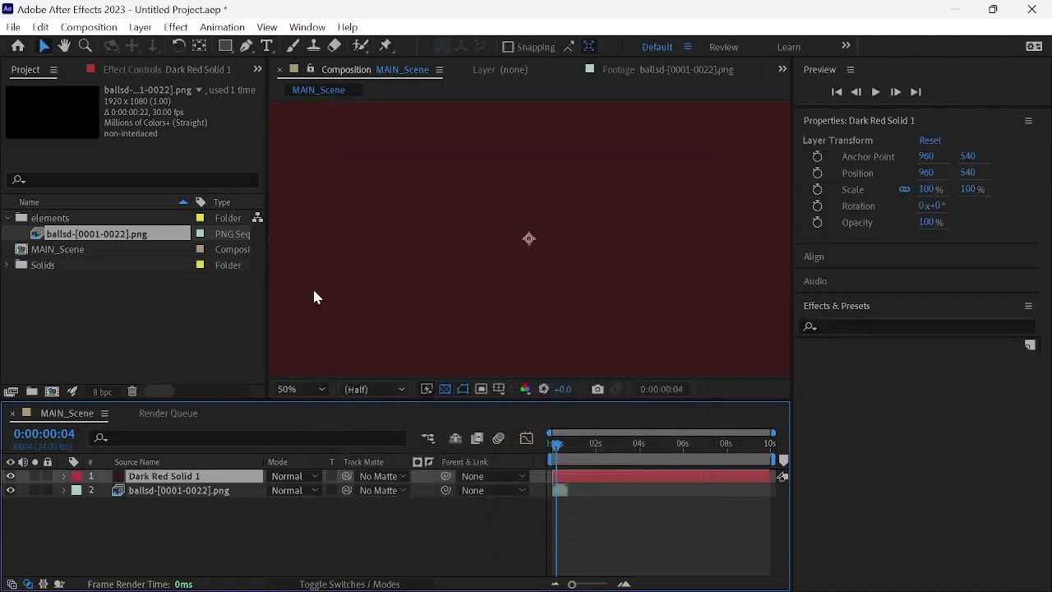
Step: Move the dark red solid below the ballsd layer and check the shadow frames against it
drag(449, 369, 458, 279)
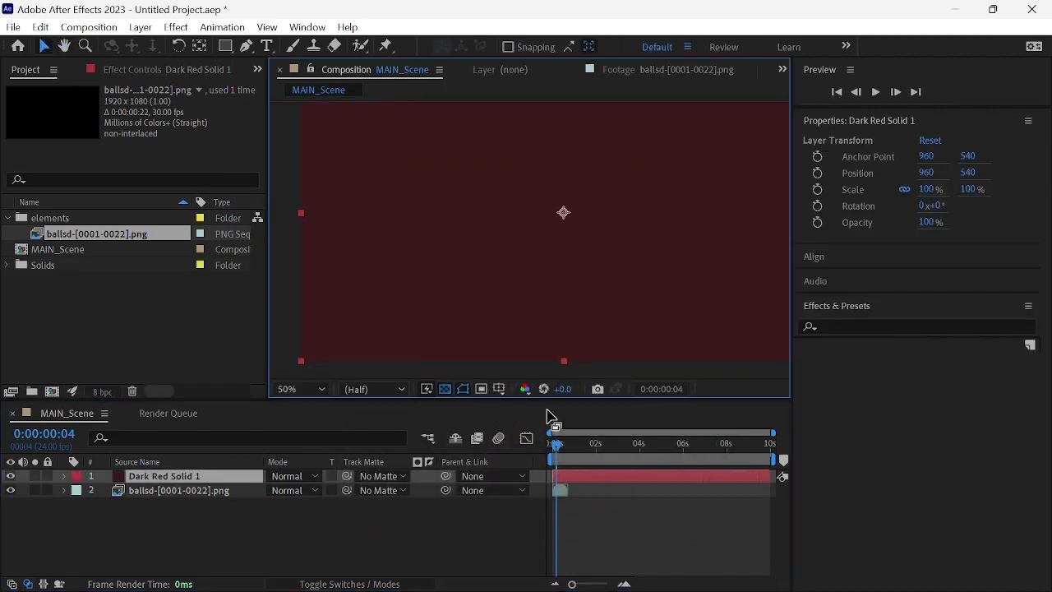
click(555, 451)
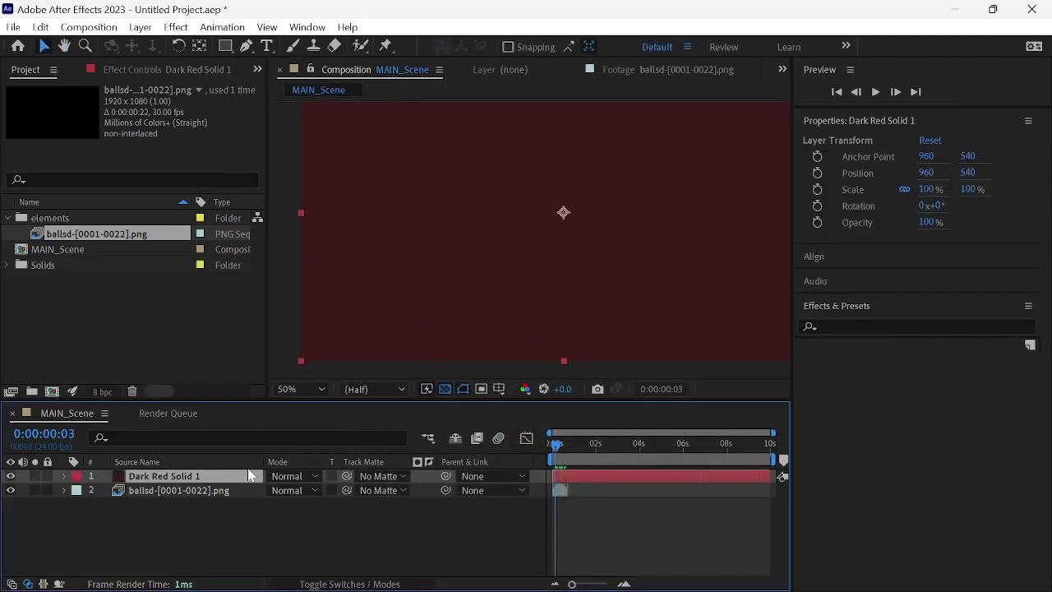
drag(171, 477, 159, 513)
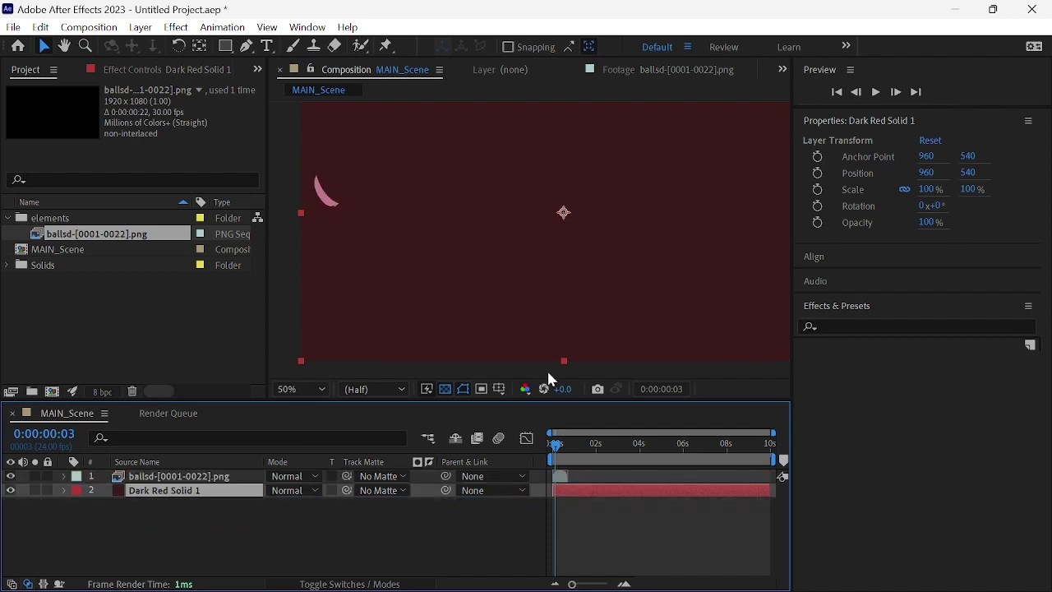
mouse_move(561, 448)
mouse_down()
mouse_move(551, 449)
mouse_move(571, 452)
mouse_move(554, 450)
mouse_move(559, 465)
mouse_up()
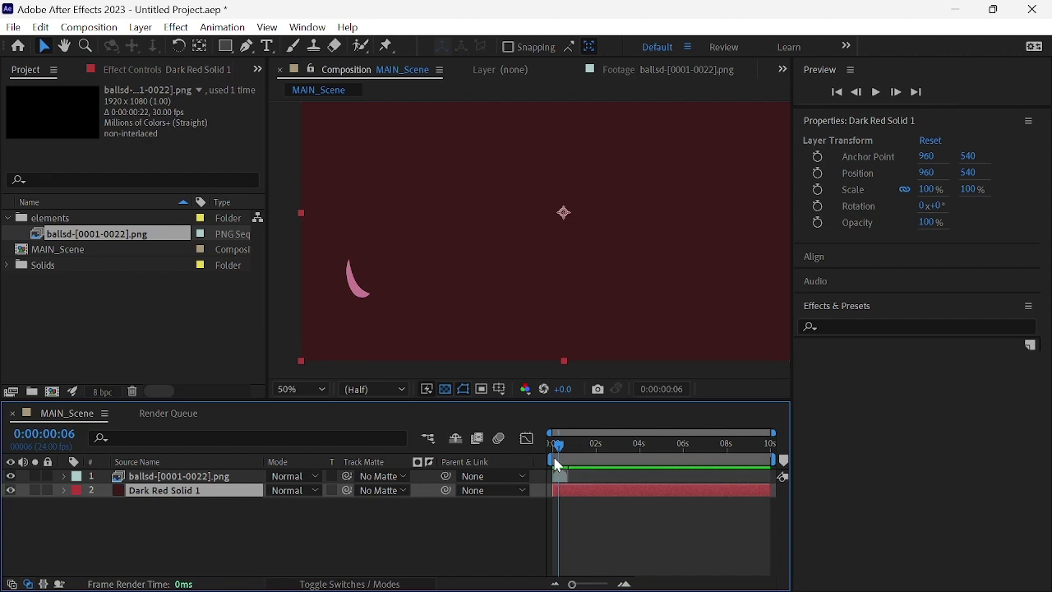
Step: Switch to Toon Boom Harmony, disable the Ball_shadow layer, and enable and select Ball_color
key(alt+Tab)
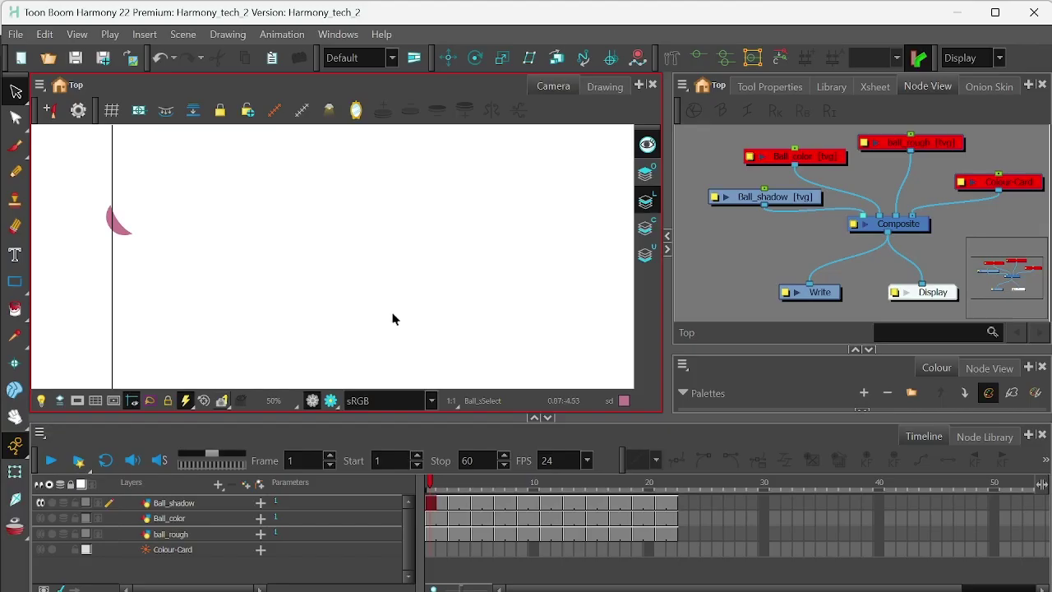
click(486, 499)
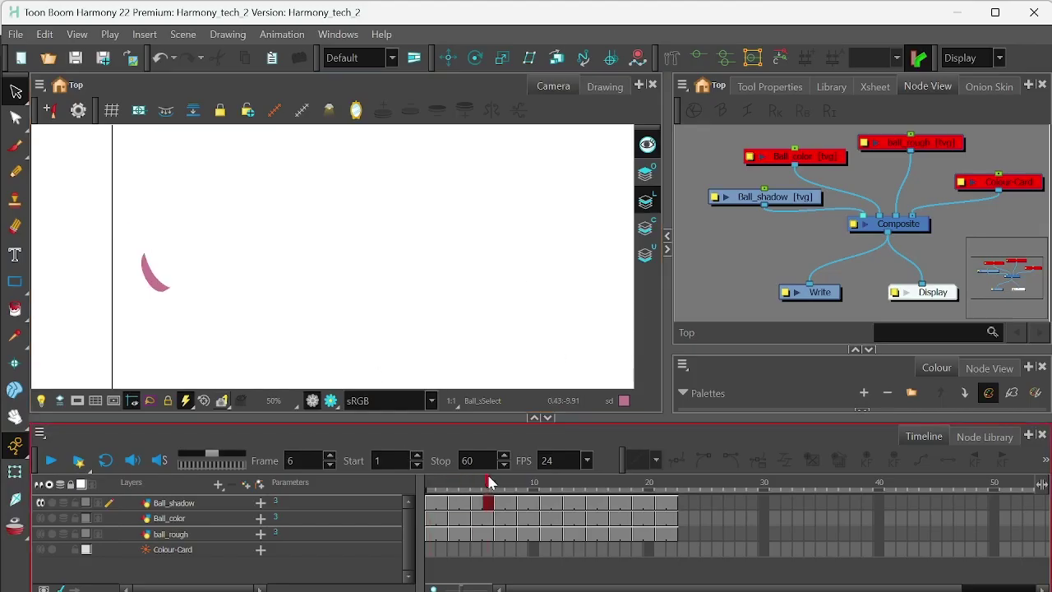
click(427, 488)
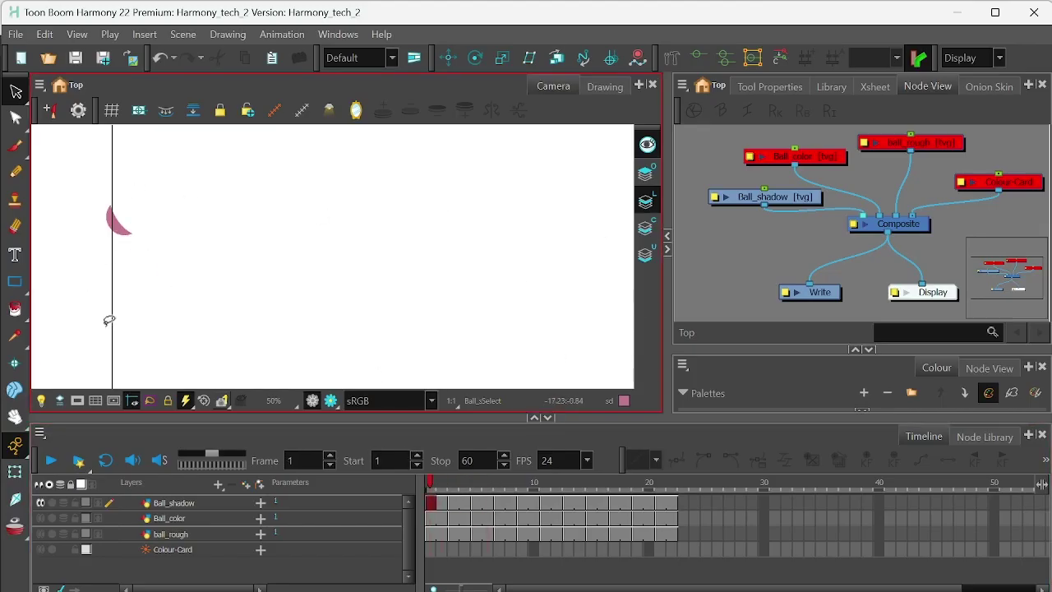
click(40, 502)
click(41, 518)
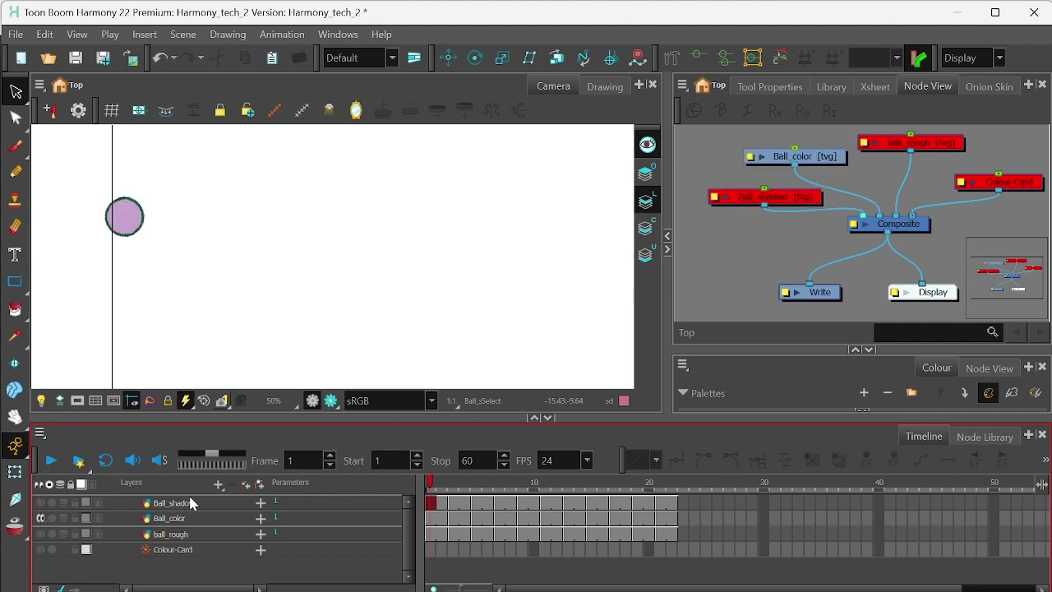
click(211, 520)
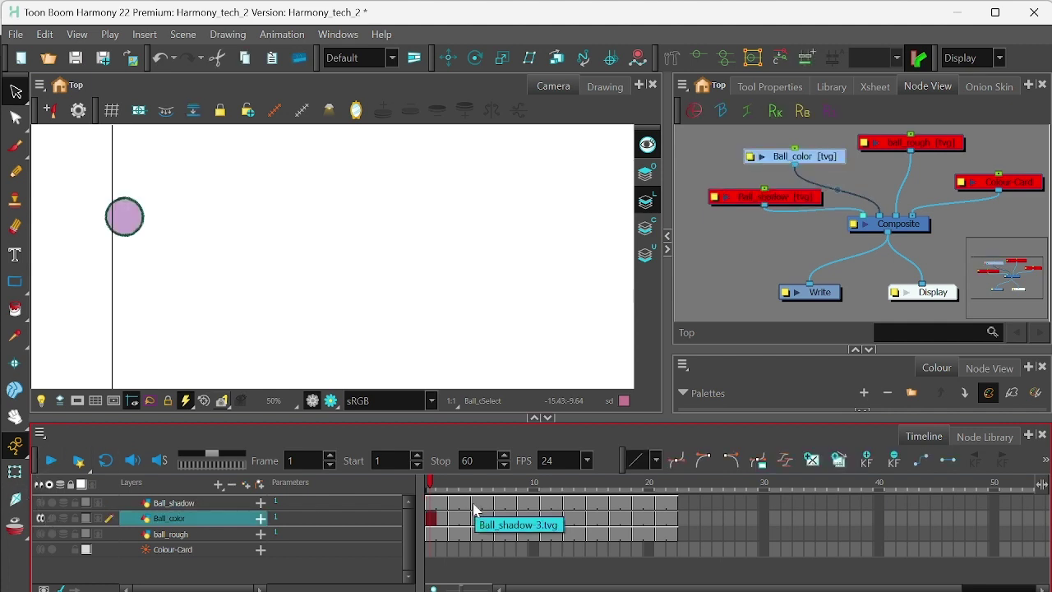
Step: Compare the Line Art and Colour Art sub-layers of the Ball_color drawing separately in the Drawing view
click(649, 146)
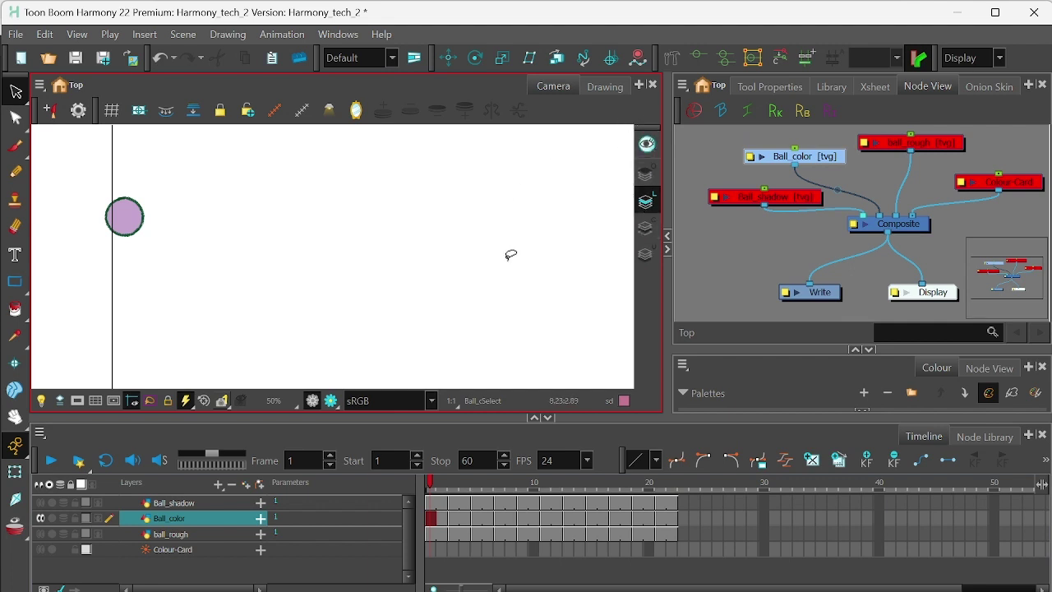
click(605, 86)
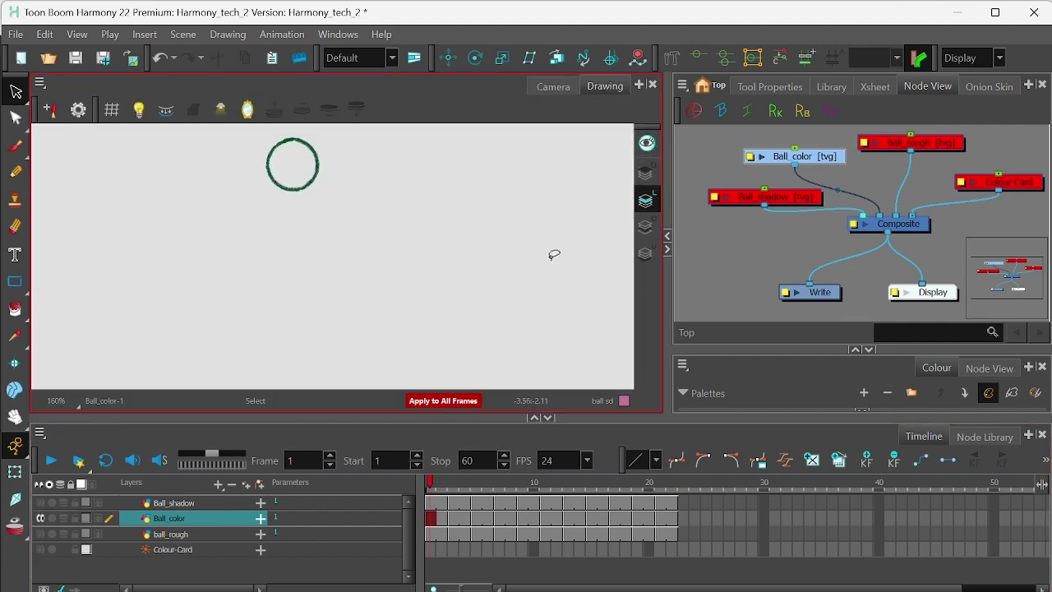
click(647, 227)
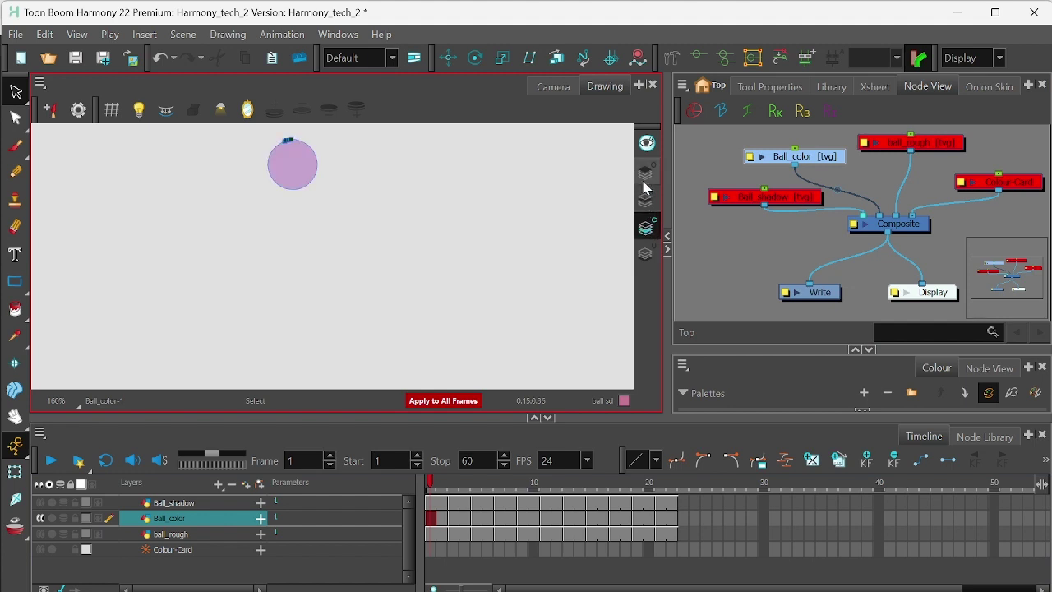
click(648, 201)
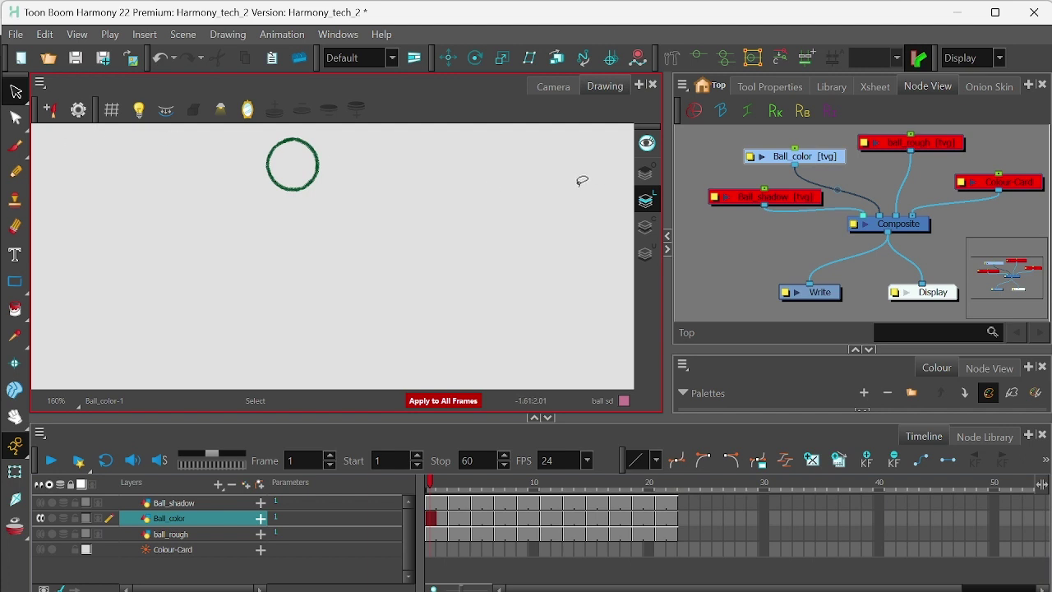
Step: Turn off the Select tool's Apply to All Frames option and return to the Camera view
click(786, 88)
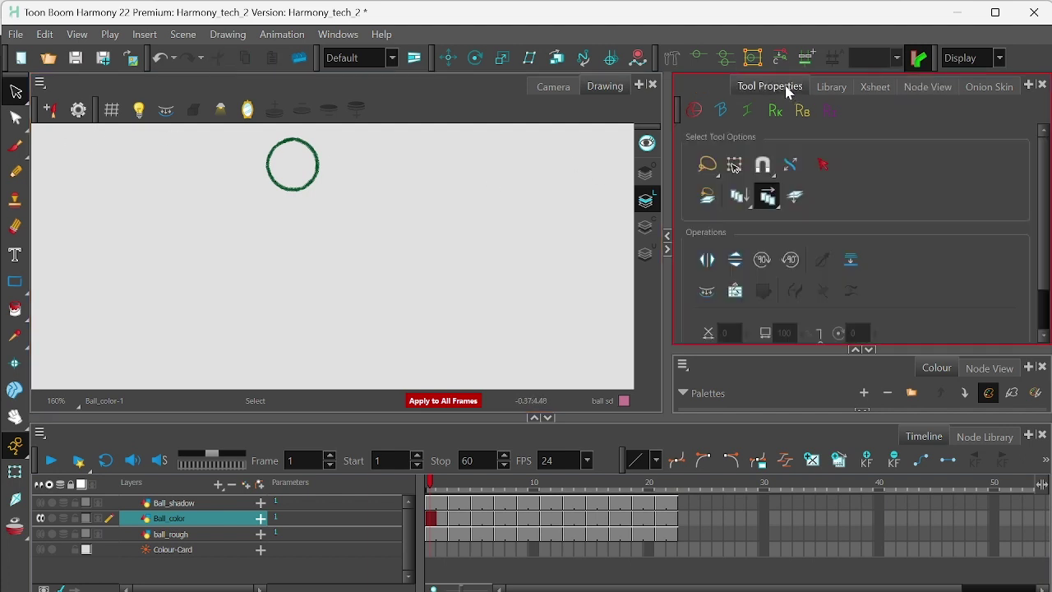
click(766, 197)
click(938, 85)
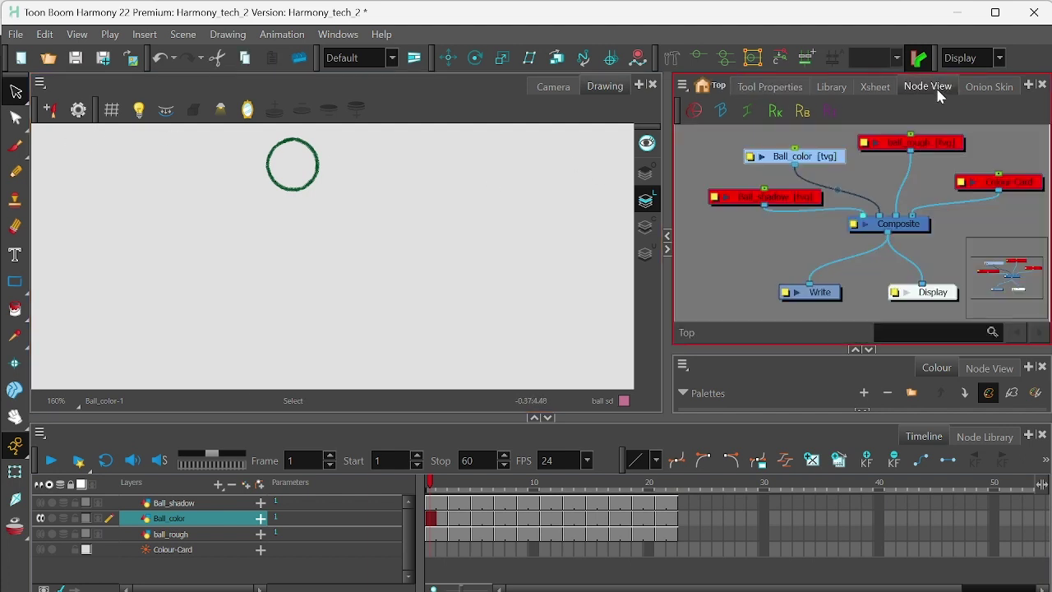
click(553, 87)
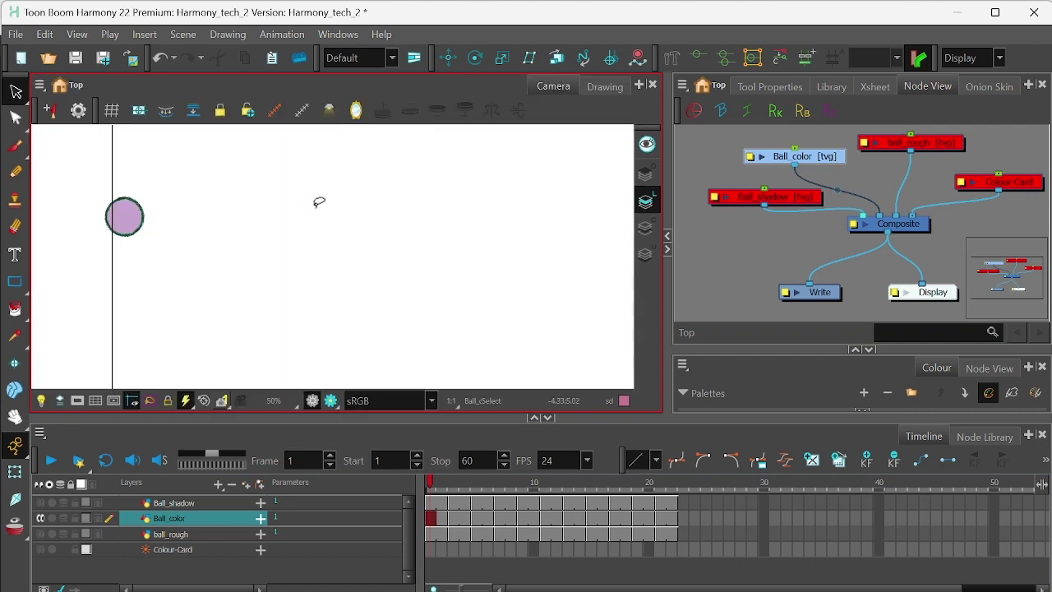
drag(317, 200, 341, 252)
Step: Switch to Chrome and examine the document "04 Harmony Topics: Exporting Line Art separately using Nodes"
key(alt+Tab)
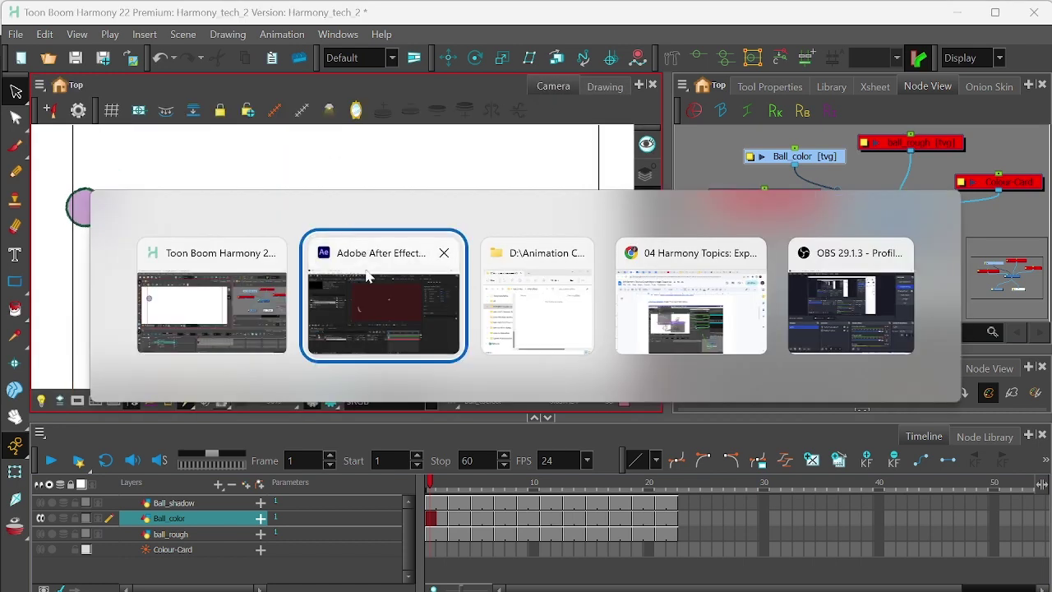
click(730, 332)
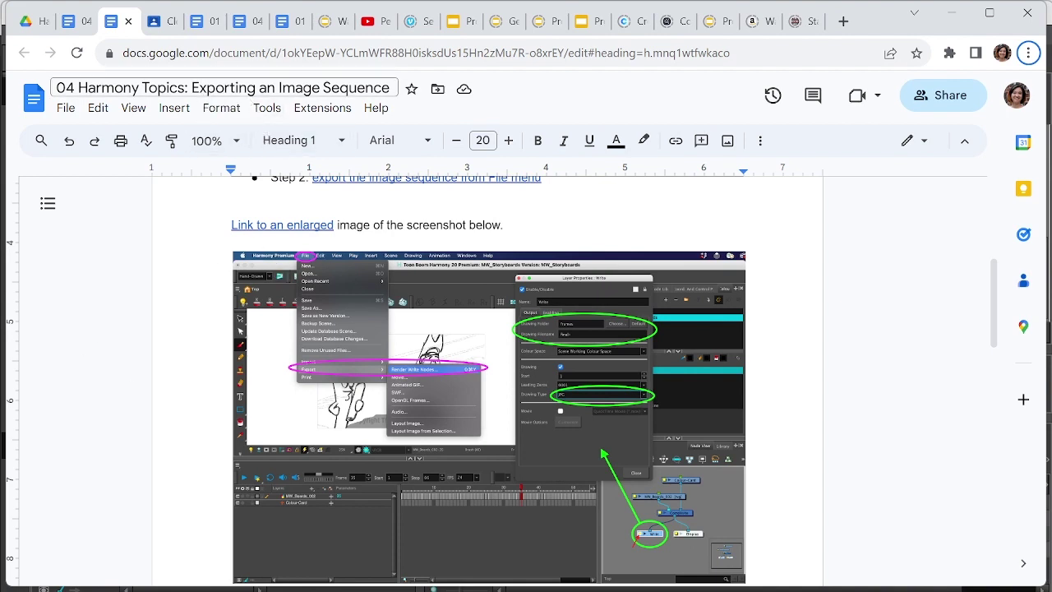
click(72, 21)
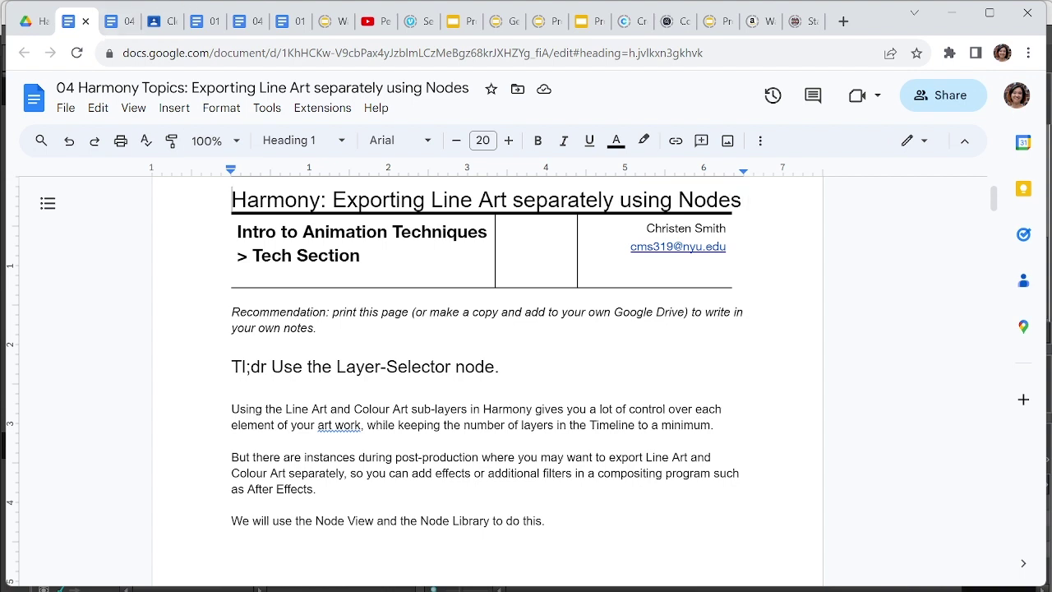
Step: Switch back to Toon Boom Harmony and show the Node Library
key(alt+Tab)
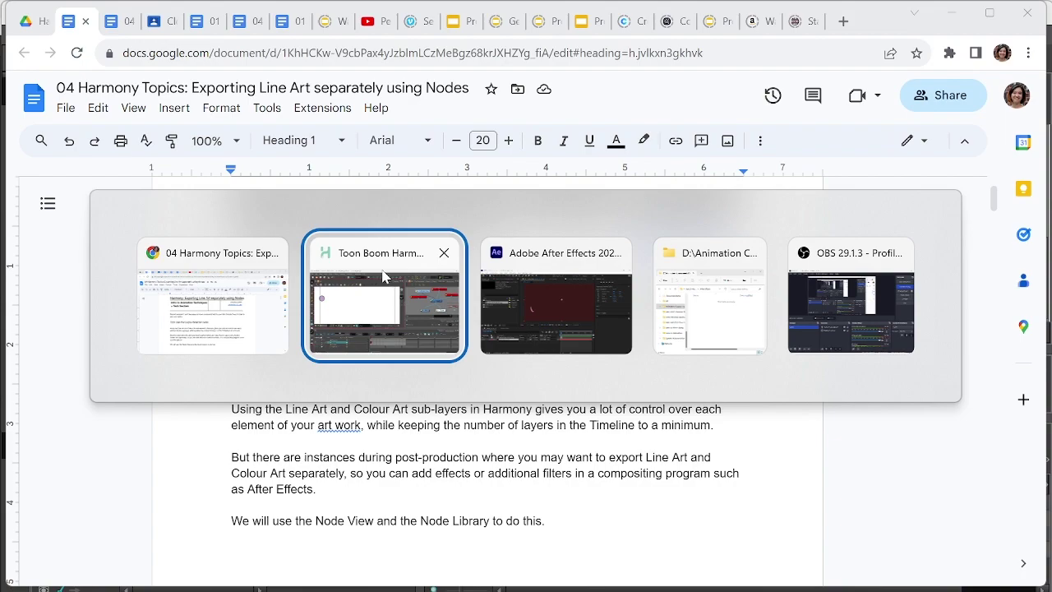
click(368, 312)
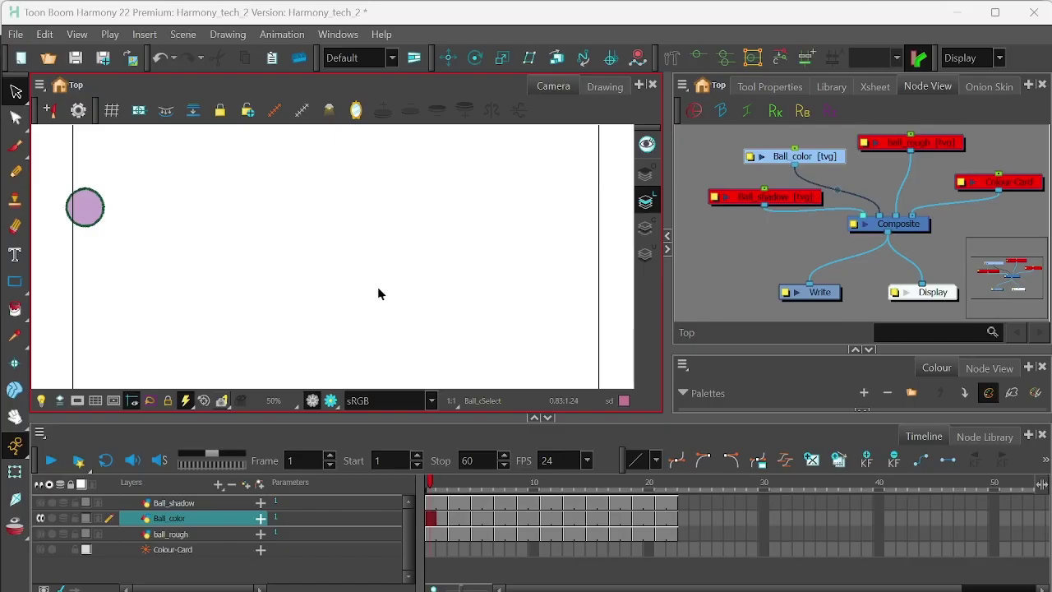
click(978, 437)
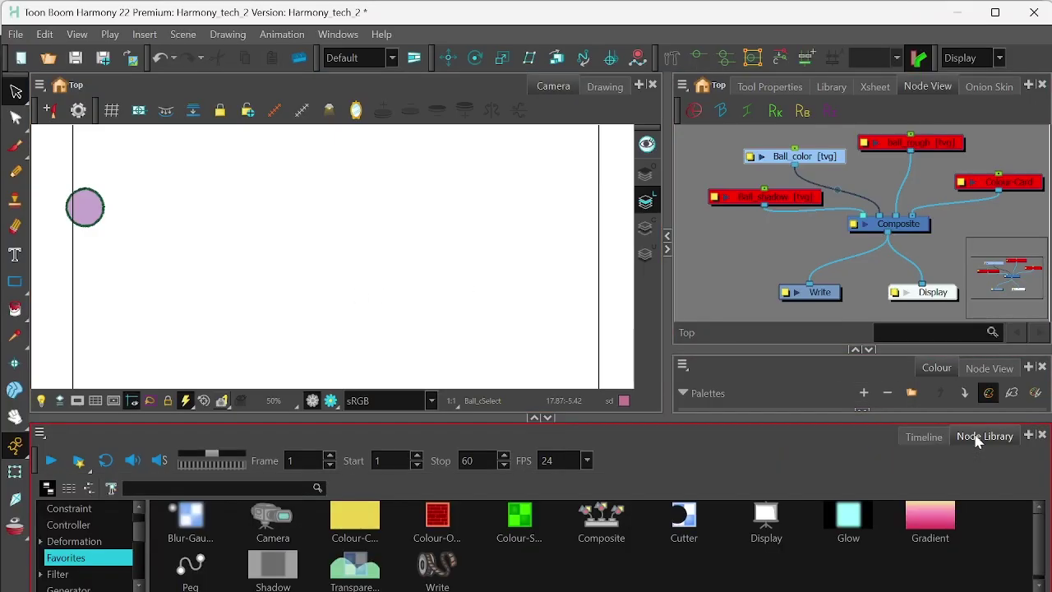
Step: Search the Node Library for "layer" and add a Layer-Selector node to the Node View
click(732, 411)
drag(735, 413, 735, 375)
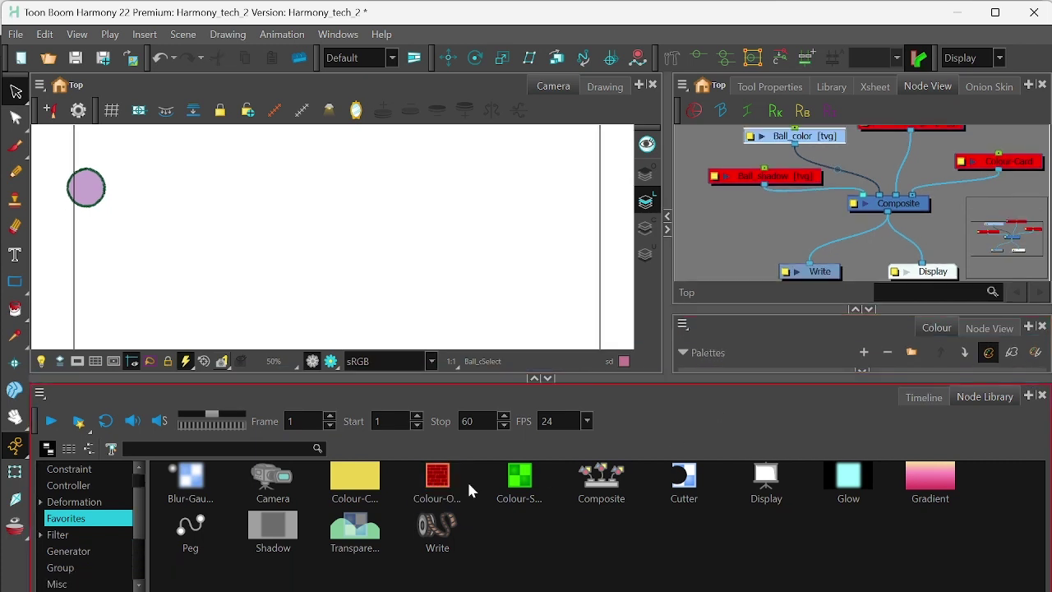
scroll(125, 518, down, 2)
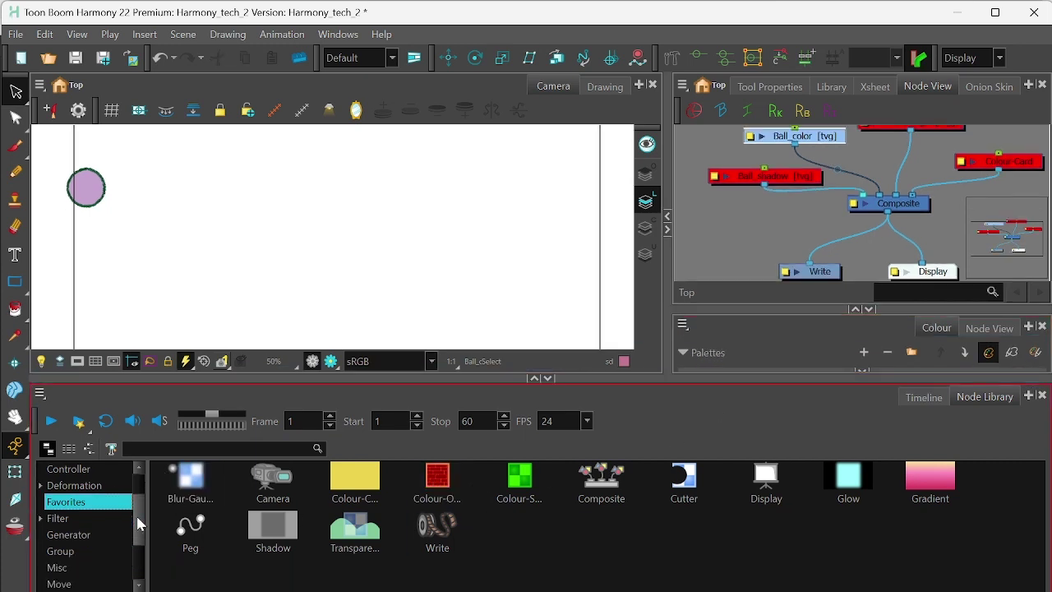
scroll(152, 543, up, 3)
click(168, 449)
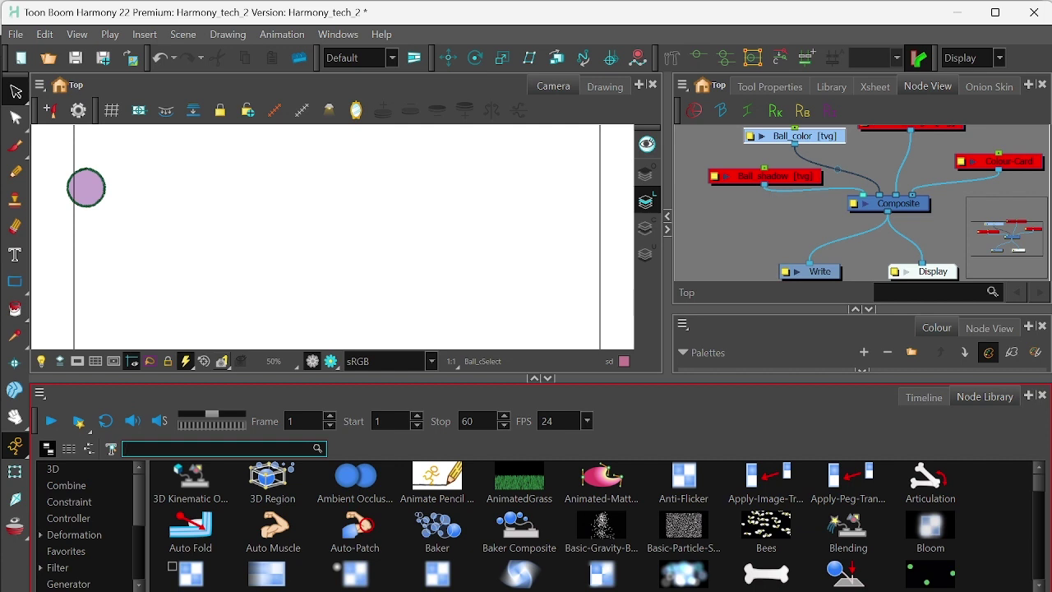
text(layer)
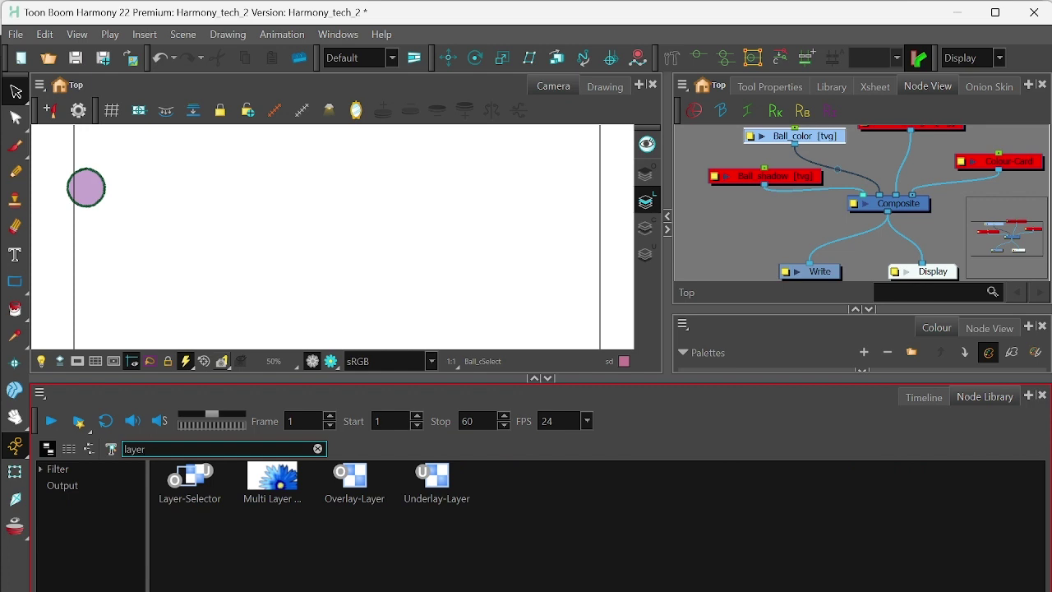
click(194, 489)
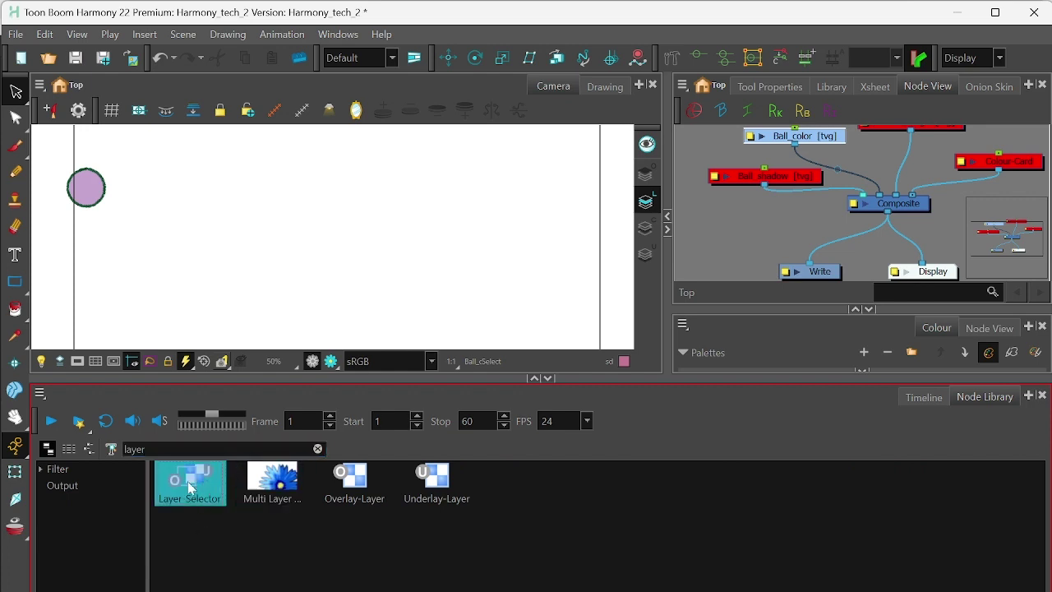
drag(194, 485, 742, 233)
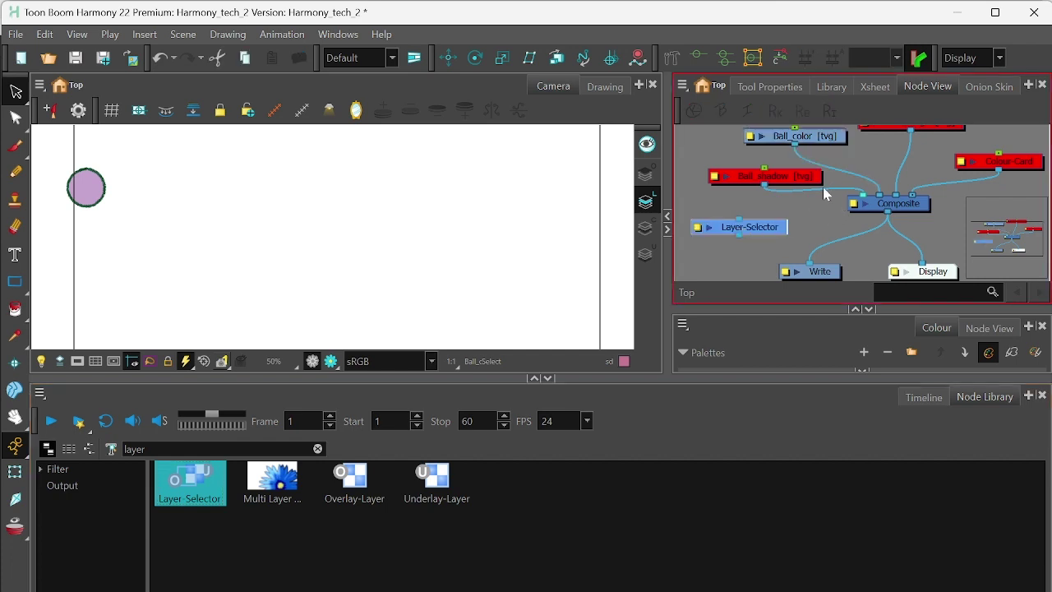
Step: Bring back the Timeline, enlarge the Node View, and reposition the Ball_color and Ball_shadow nodes to make room
click(924, 397)
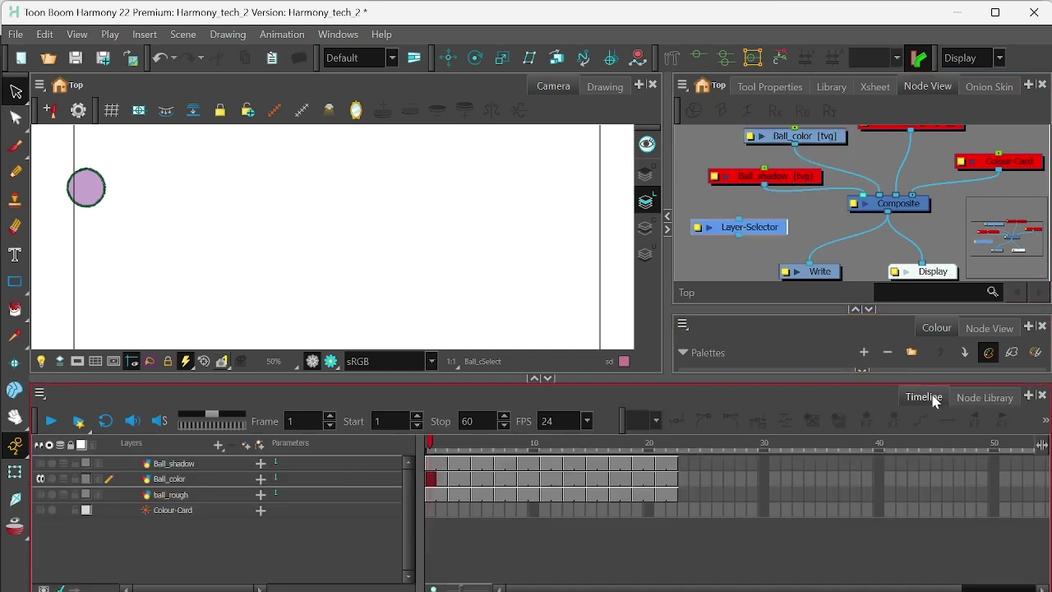
click(870, 310)
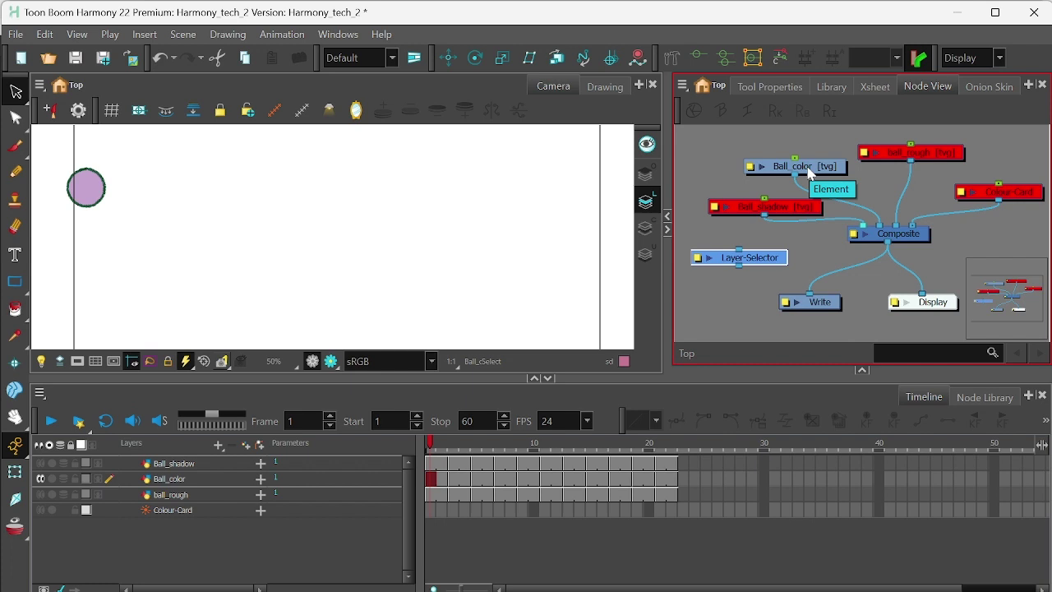
drag(810, 173, 810, 160)
drag(806, 211, 782, 205)
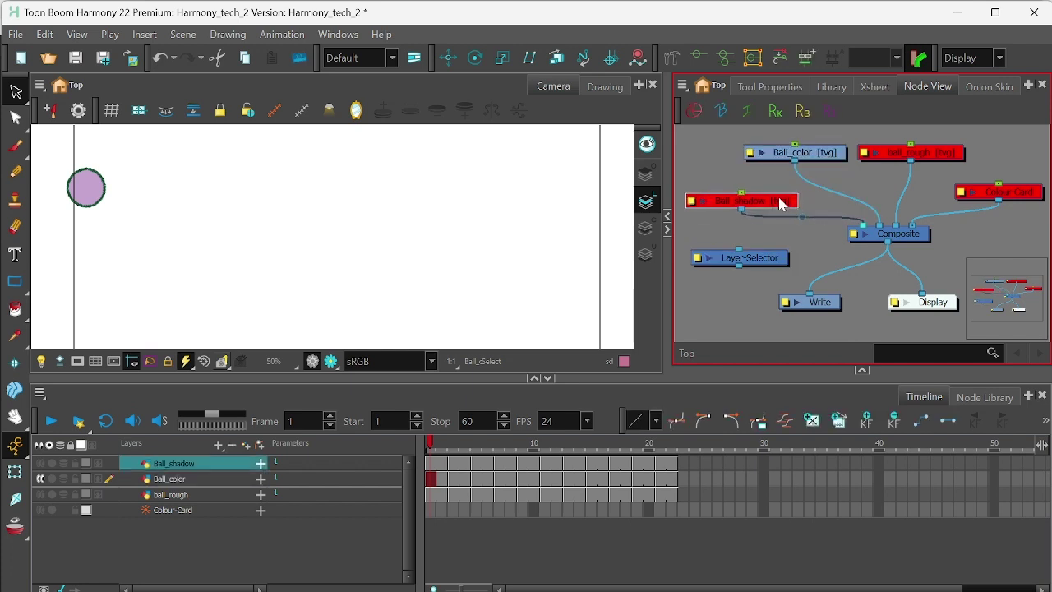
Step: Disable Read ColourArt in the Layer-Selector properties, leaving only Read LineArt enabled
click(699, 260)
drag(664, 84, 629, 122)
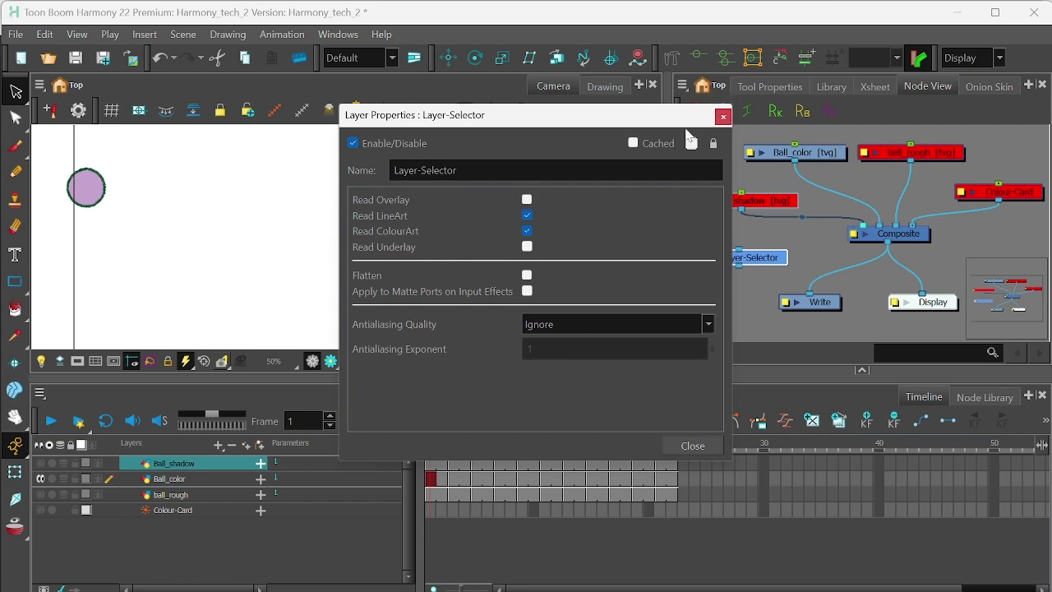
click(528, 233)
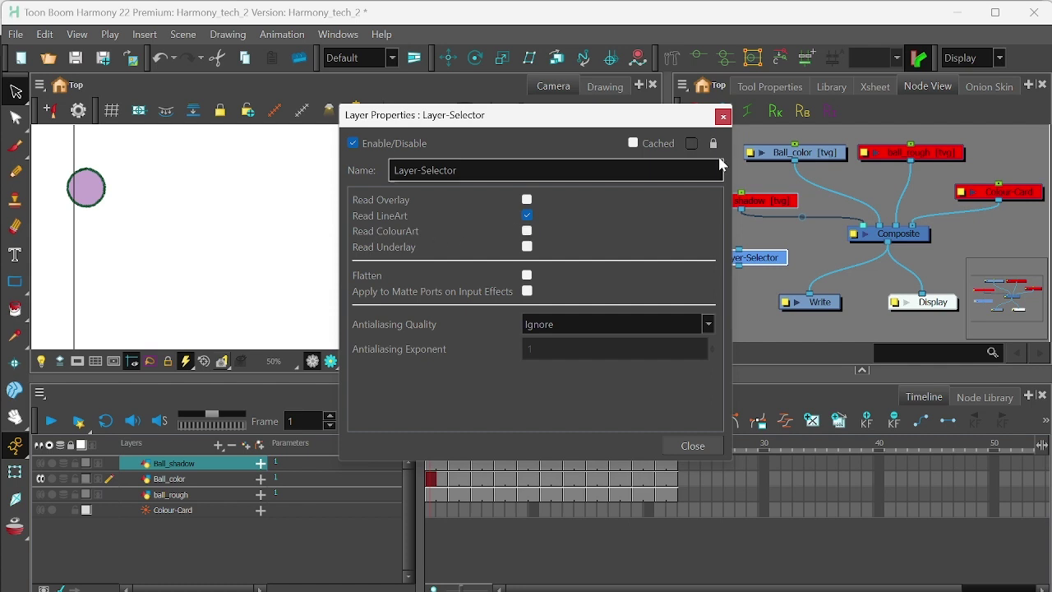
click(723, 119)
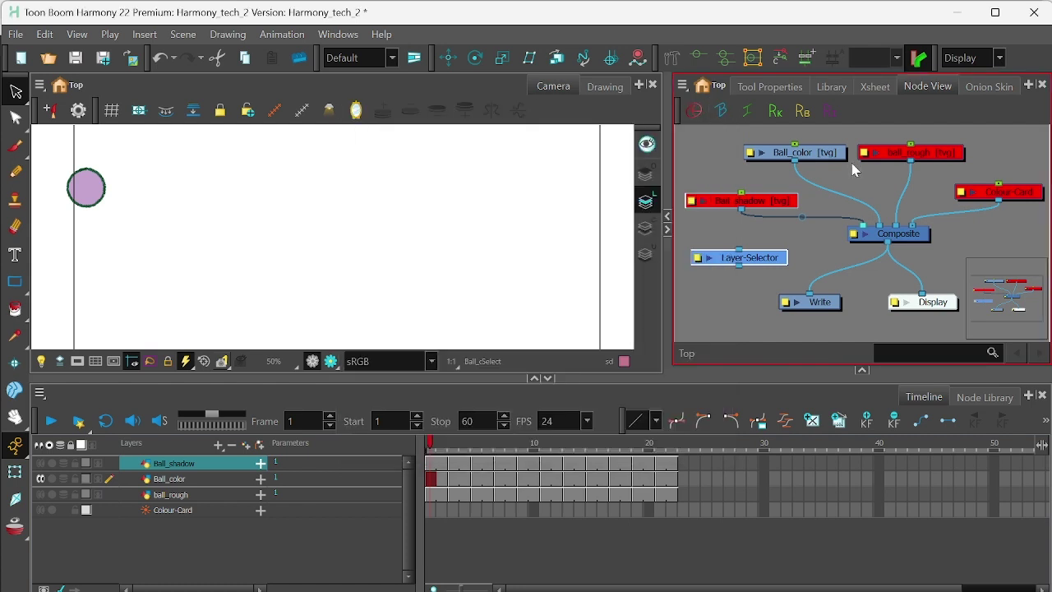
Step: Rearrange the nodes and insert Layer-Selector on the connection between Ball_color and Composite
drag(774, 203, 769, 222)
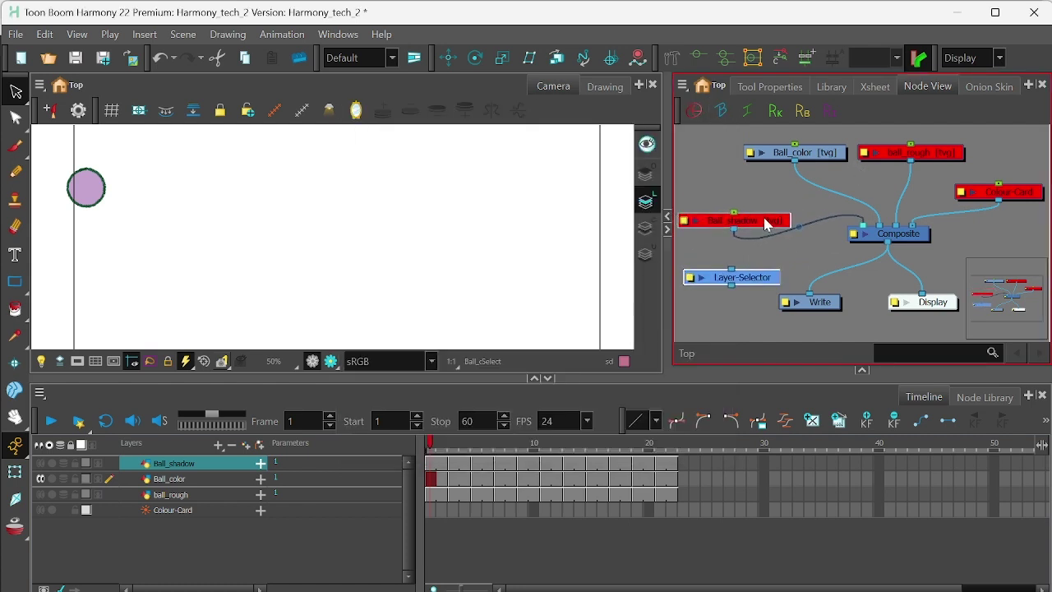
click(804, 252)
drag(765, 279, 770, 190)
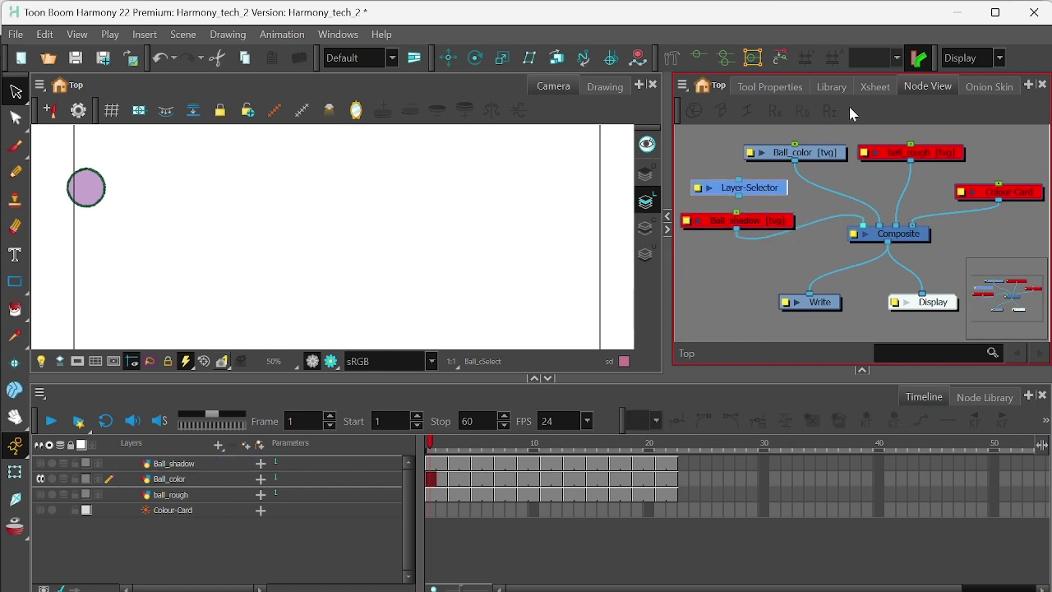
drag(827, 157, 821, 148)
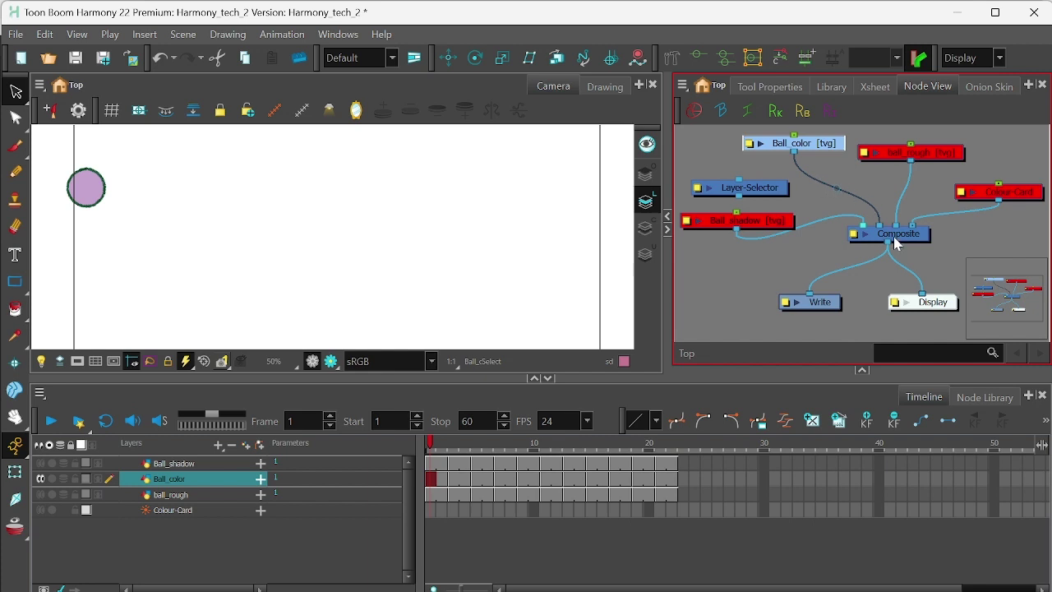
mouse_move(880, 225)
mouse_down()
mouse_move(822, 193)
mouse_move(743, 179)
mouse_move(852, 188)
mouse_move(828, 202)
mouse_move(881, 230)
mouse_up()
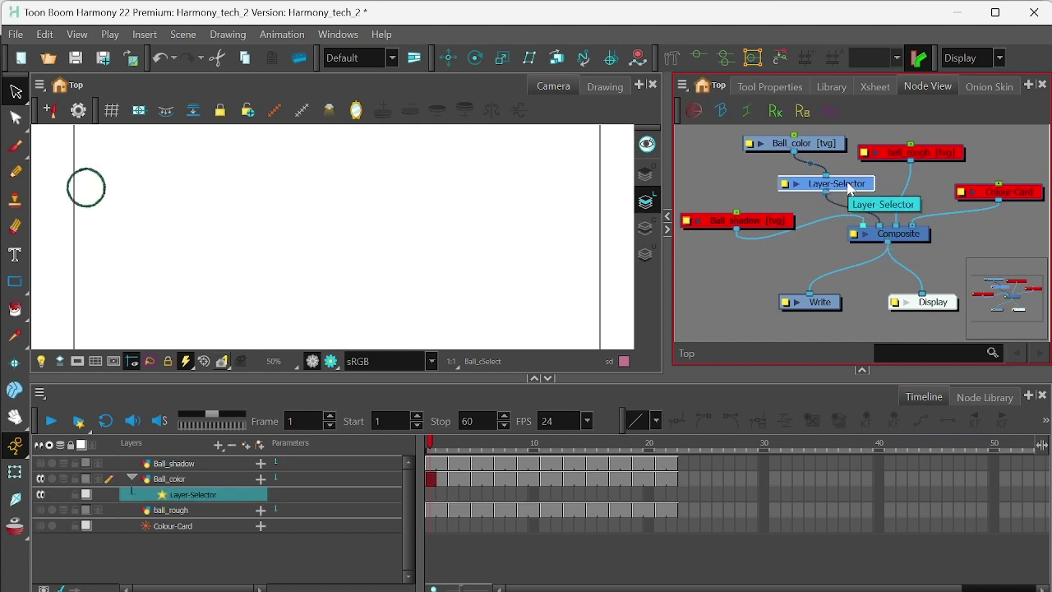
drag(849, 188, 848, 188)
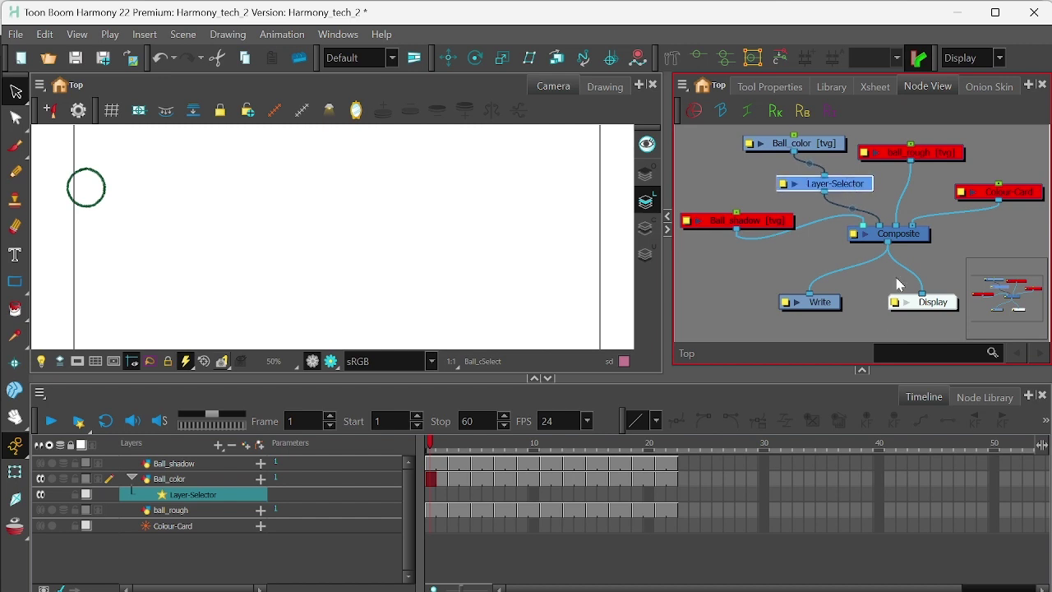
Step: Toggle Read ColourArt and Read LineArt on the Layer-Selector to compare the outputs, ending with only Read LineArt enabled
click(596, 91)
click(560, 88)
click(783, 184)
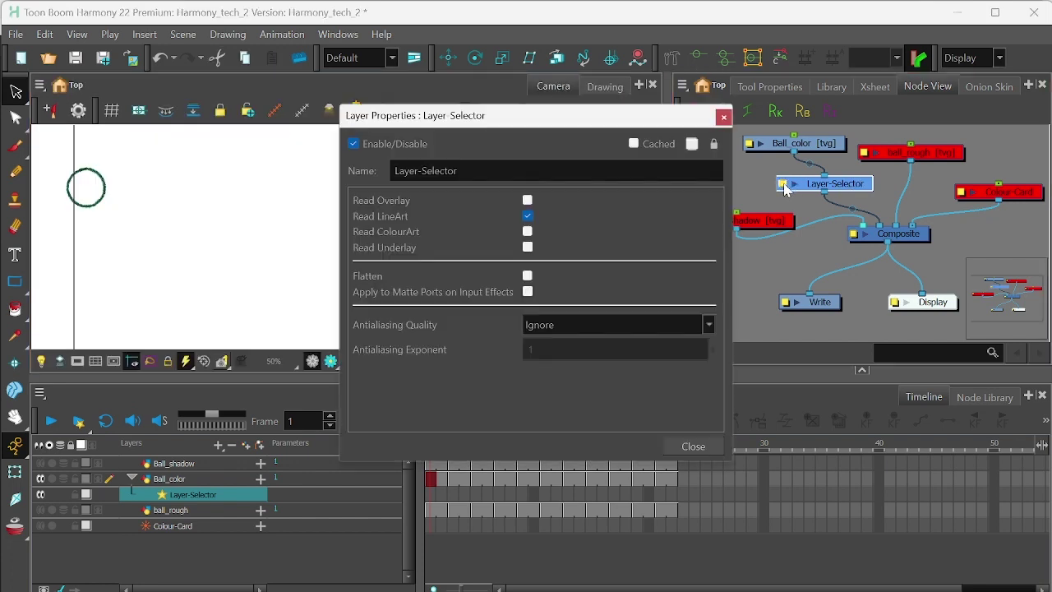
click(528, 232)
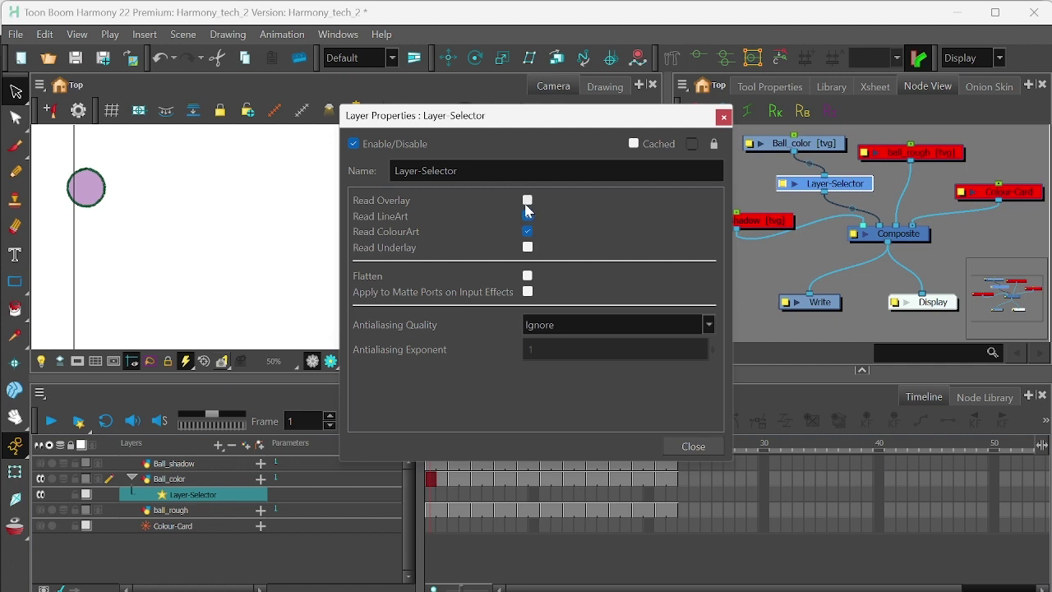
click(527, 215)
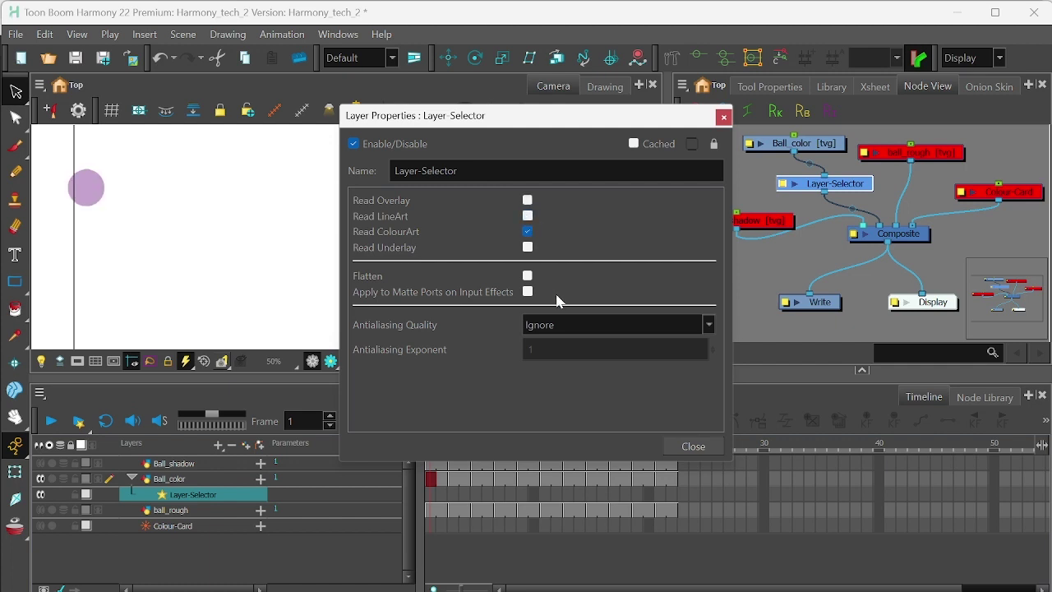
click(527, 216)
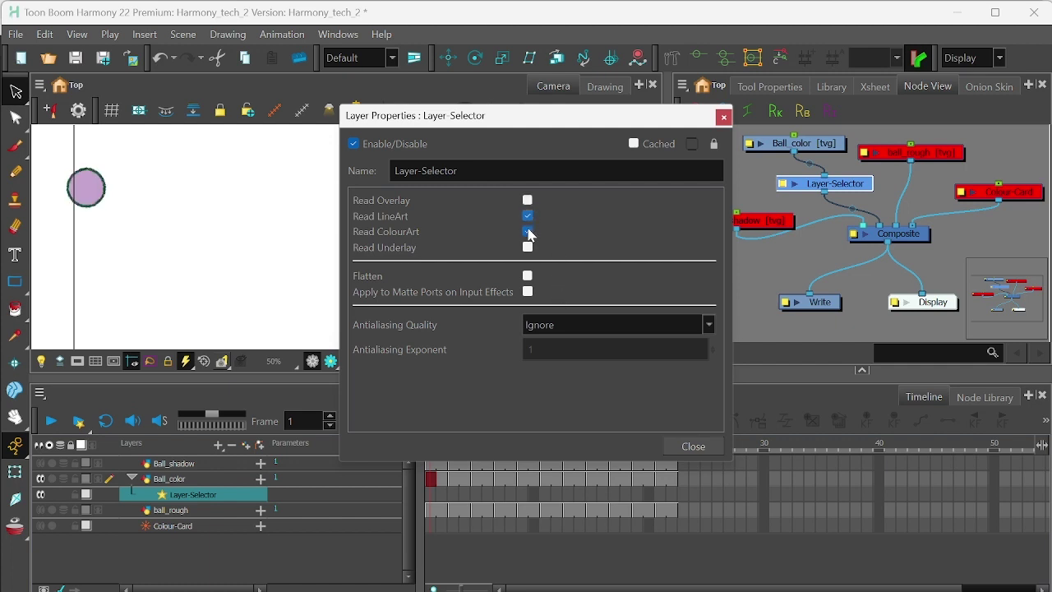
click(527, 231)
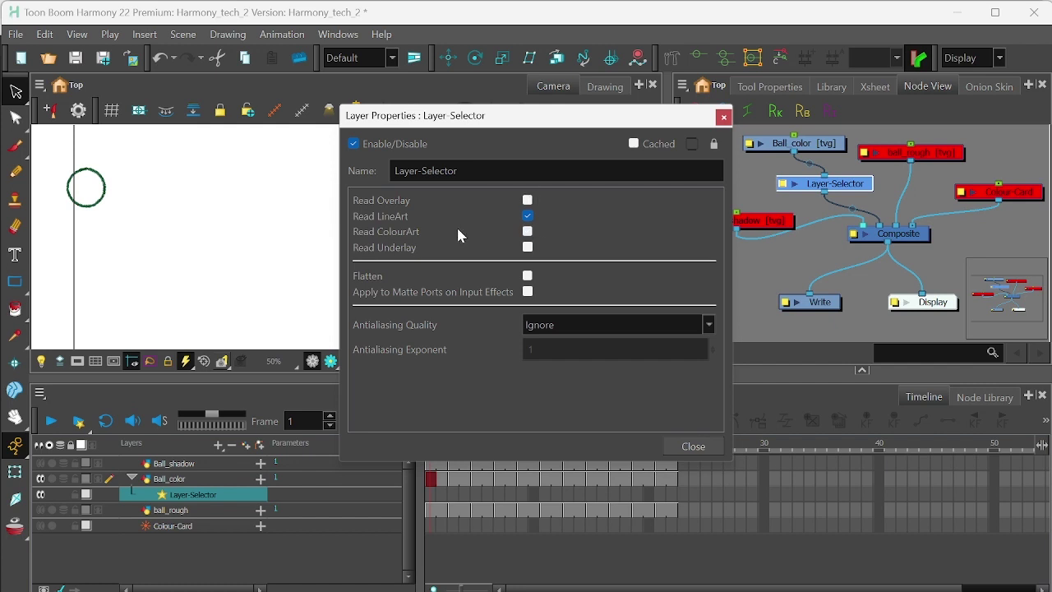
click(724, 117)
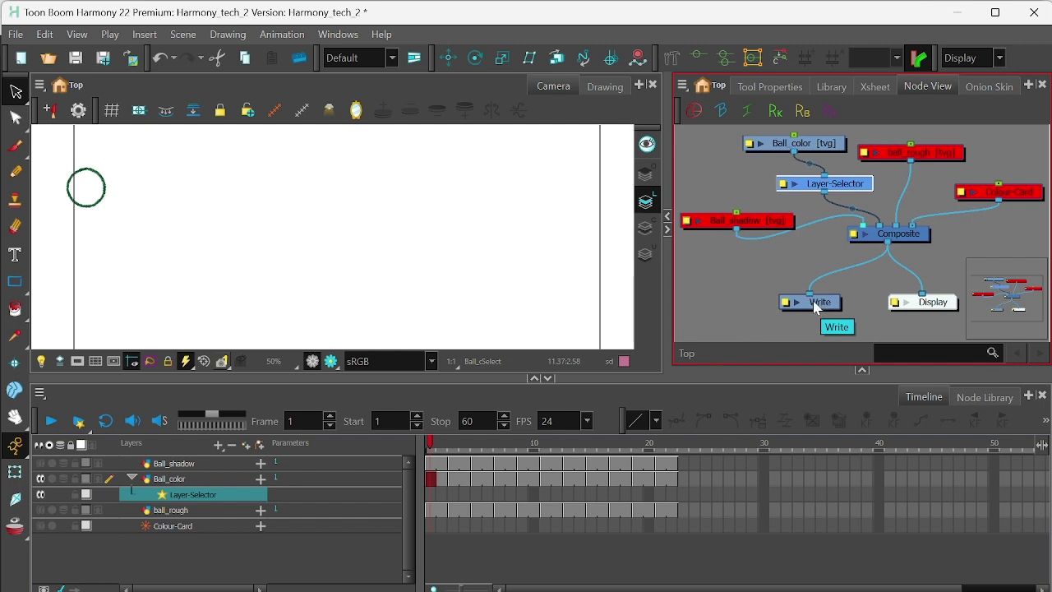
Step: From the Write node's image folder chooser, create a folder named "ball line art" inside the frames folder
click(15, 34)
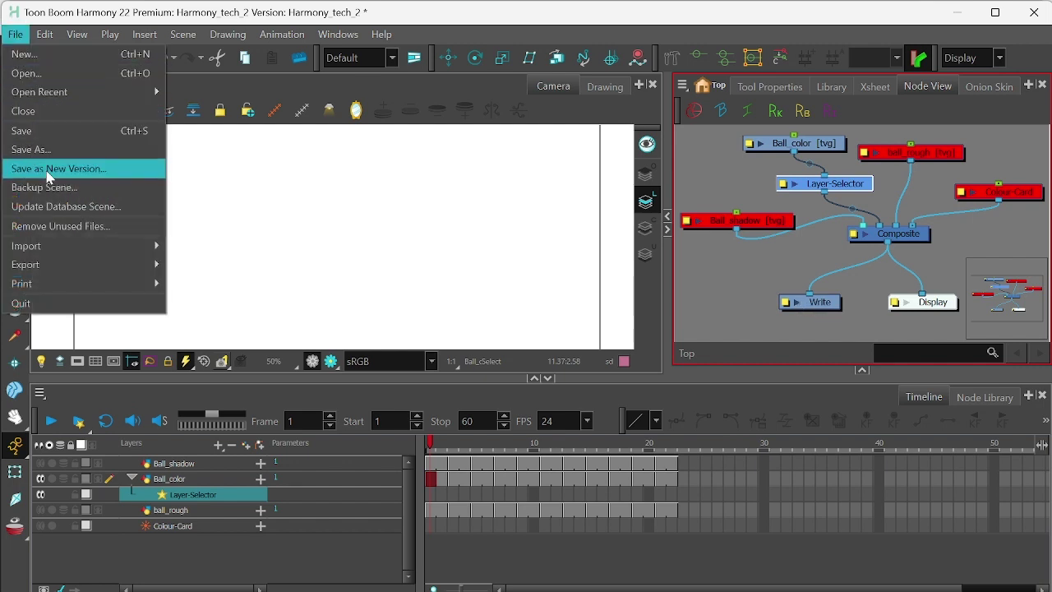
click(20, 34)
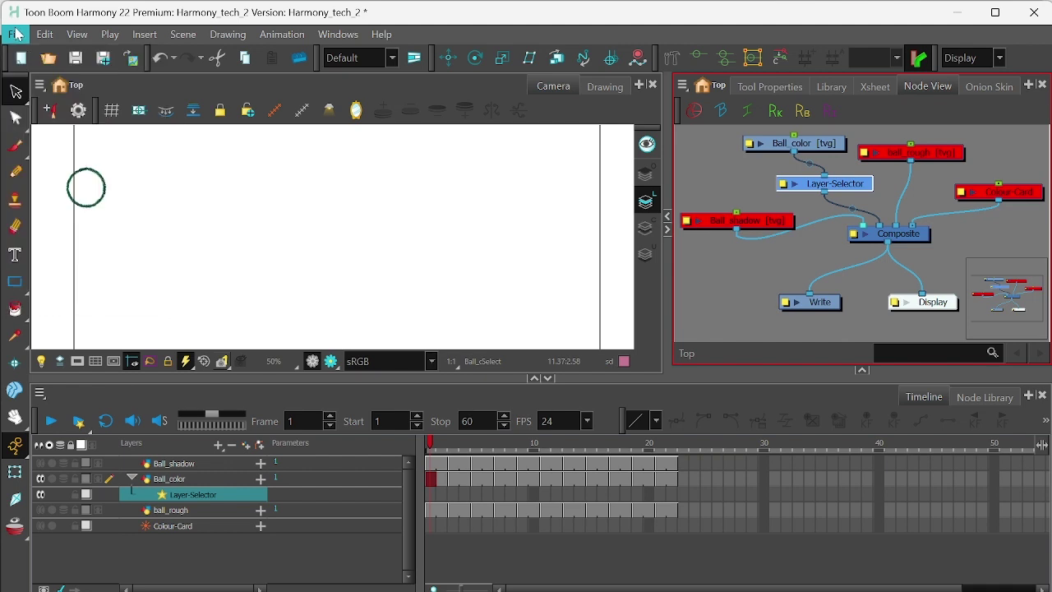
double_click(789, 308)
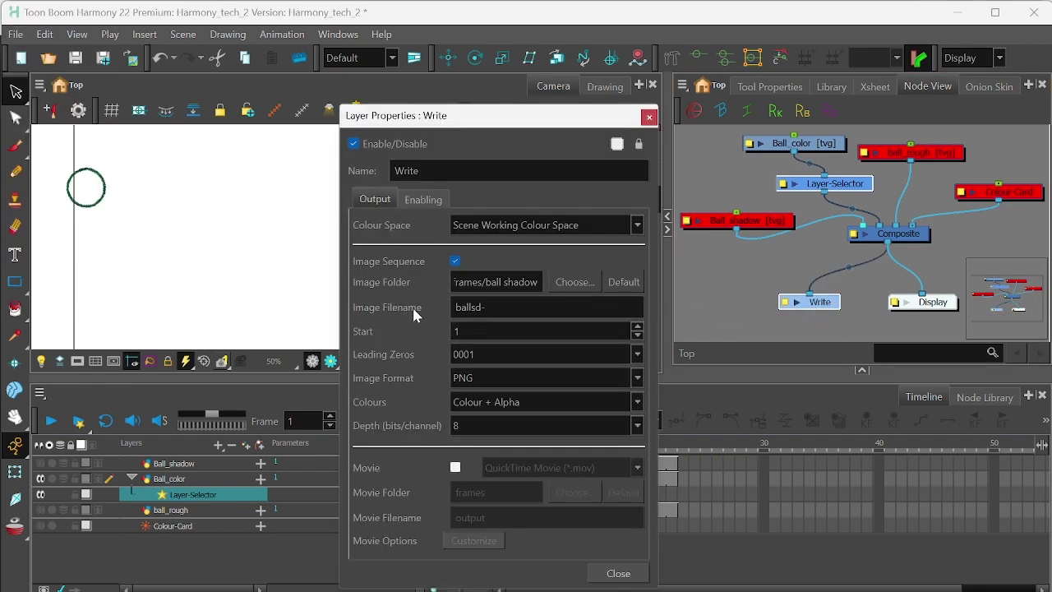
click(574, 282)
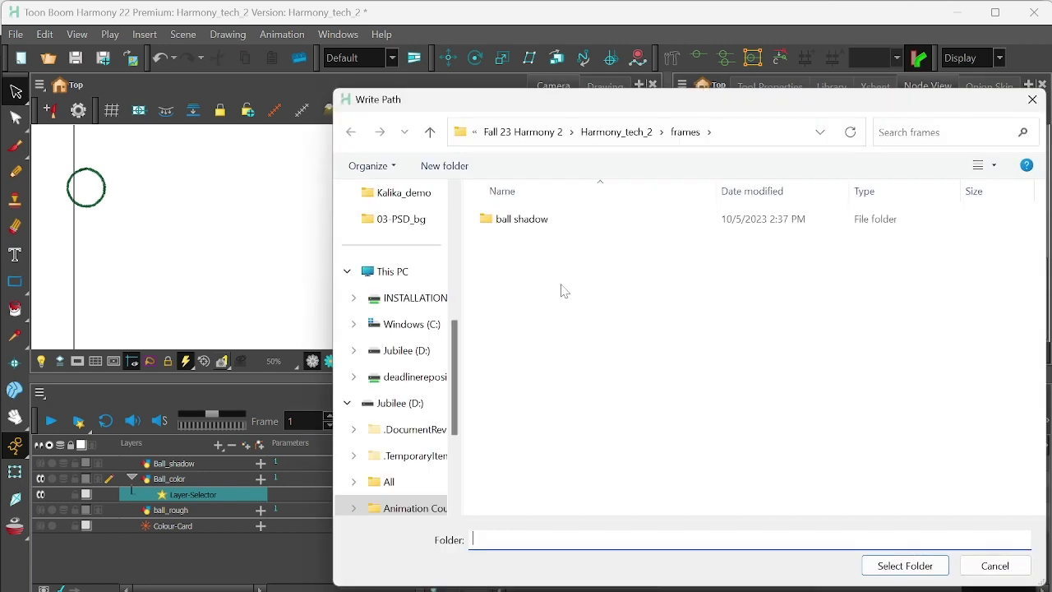
click(601, 377)
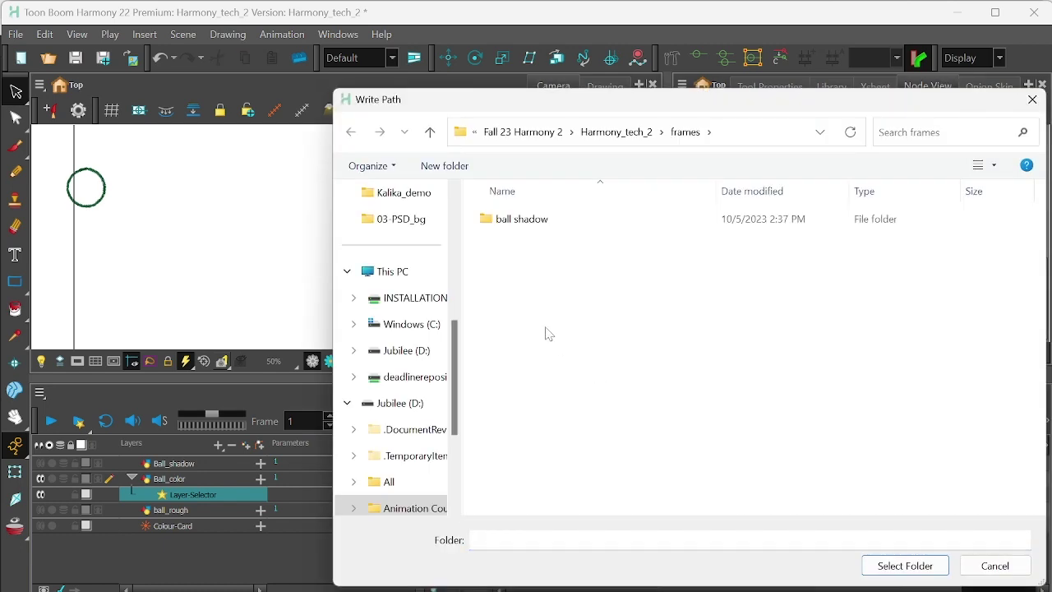
right_click(550, 337)
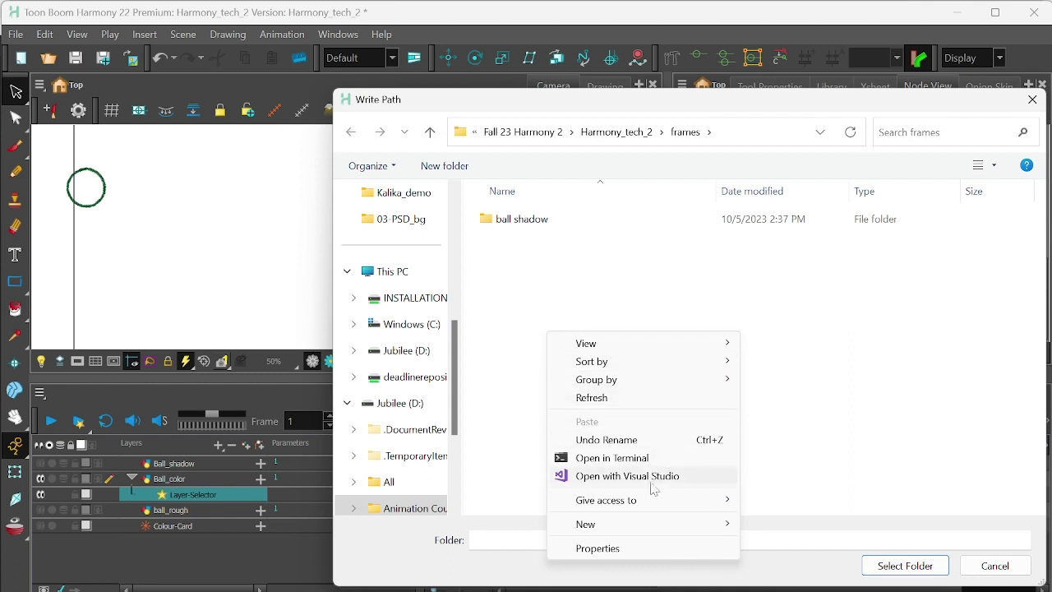
mouse_move(653, 525)
click(791, 426)
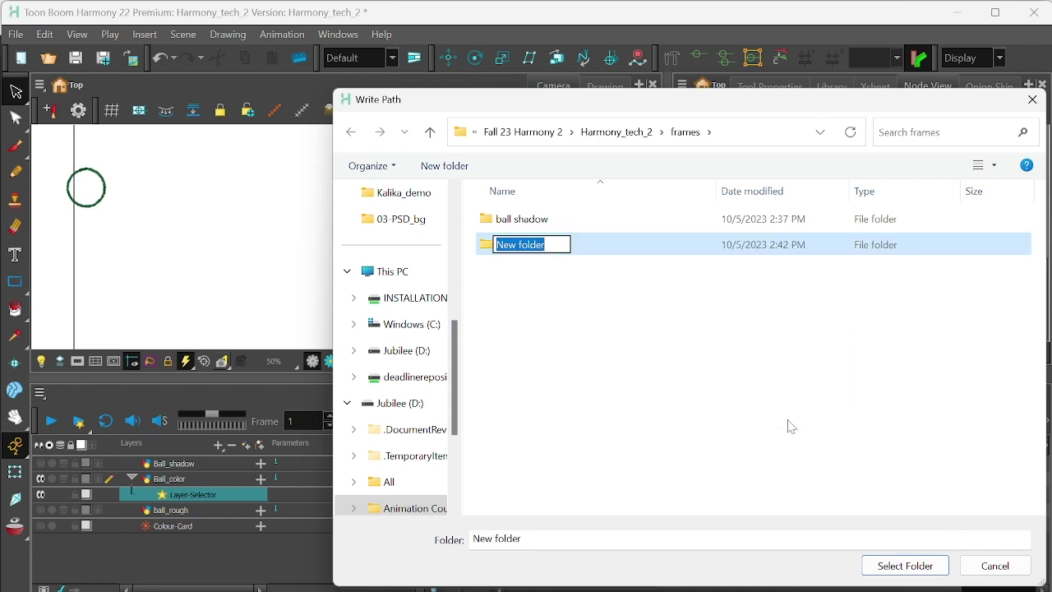
text(line art)
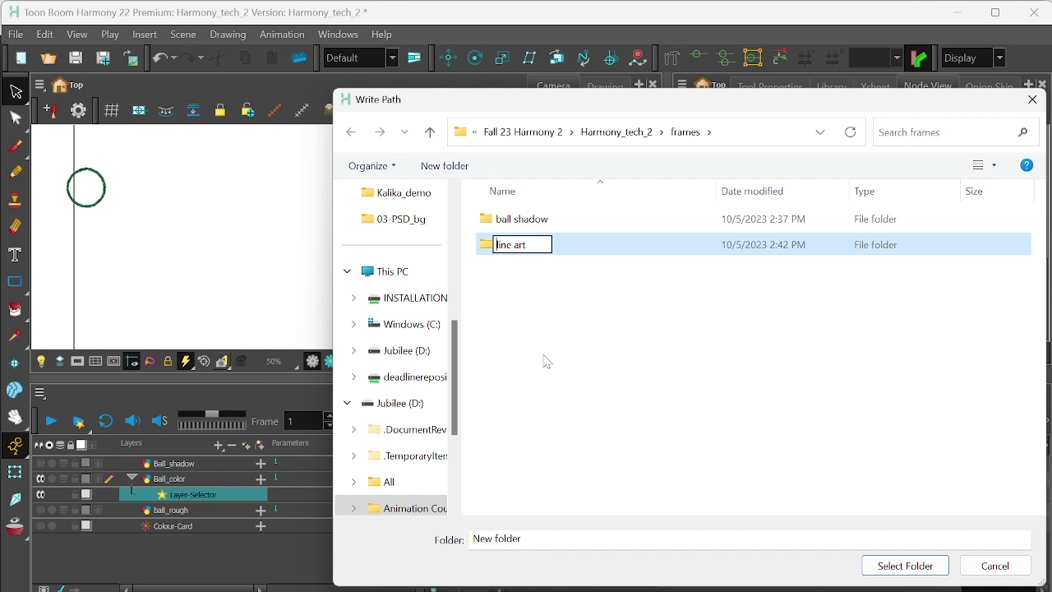
text(ball)
click(547, 362)
Step: Set the Write node's image folder to "ball line art" and its image filename to "ball-line-"
click(543, 249)
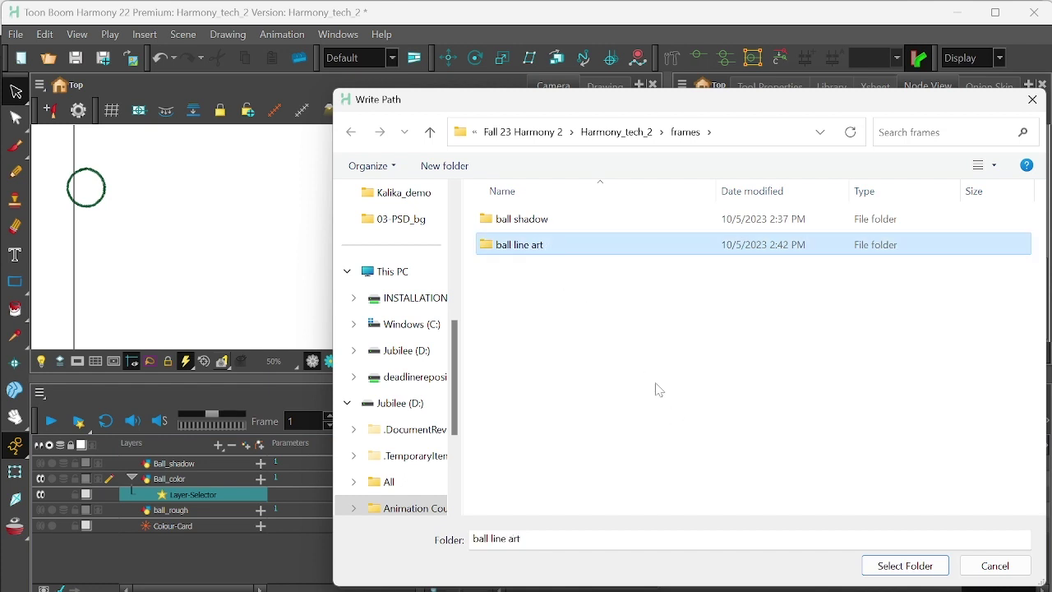
click(905, 565)
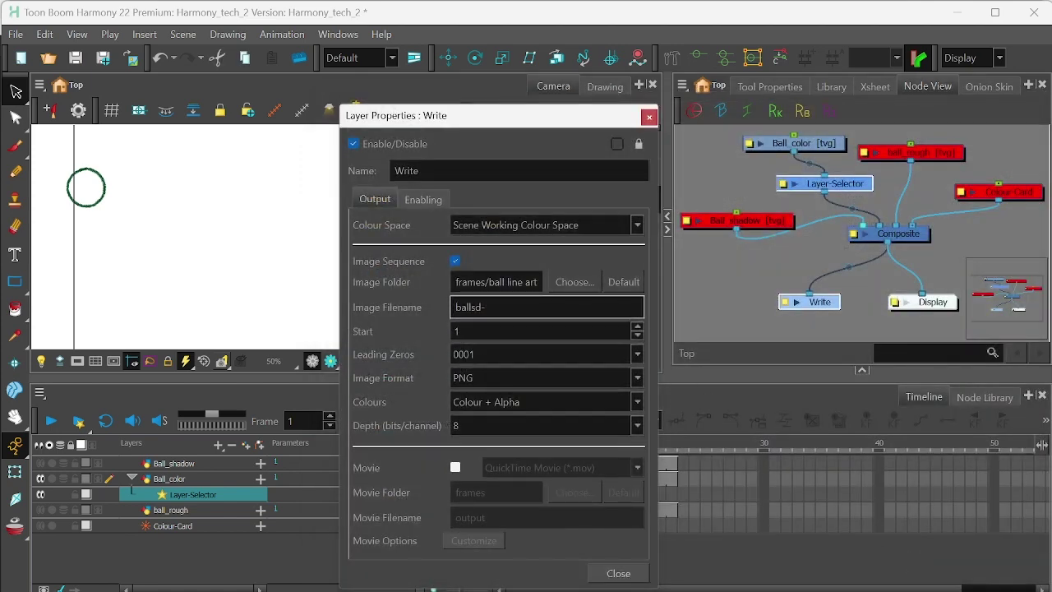
click(526, 306)
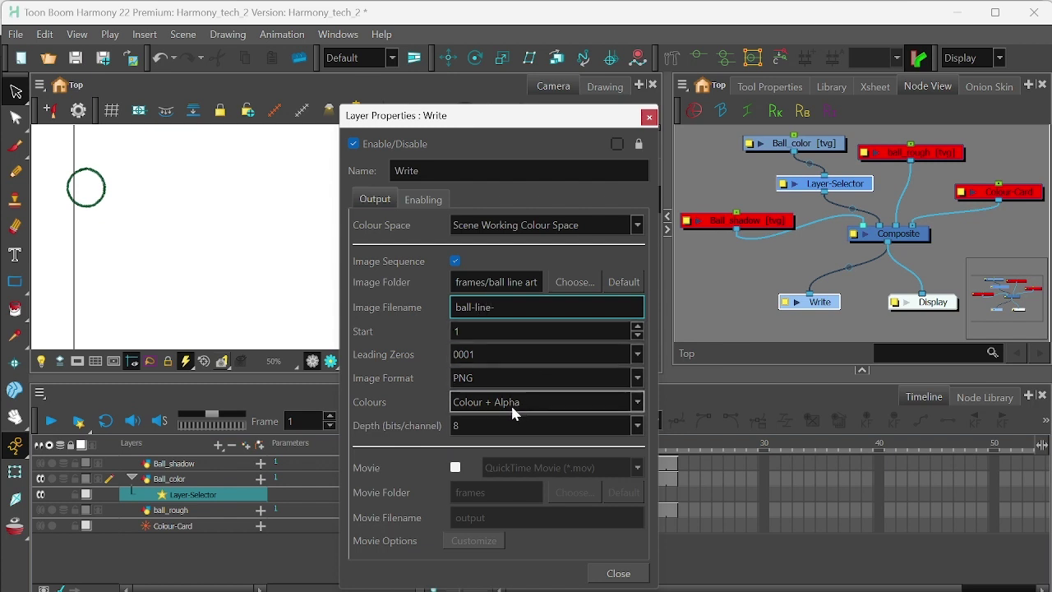
click(618, 573)
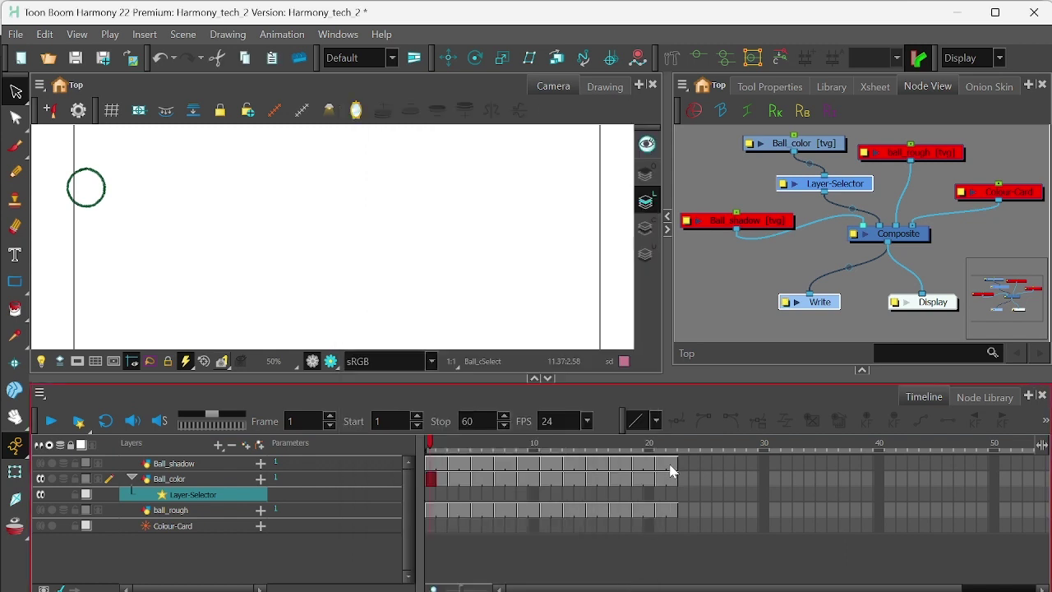
Step: Render the Write node's line-art image sequence for frames 1 to 22
click(16, 33)
mouse_move(123, 263)
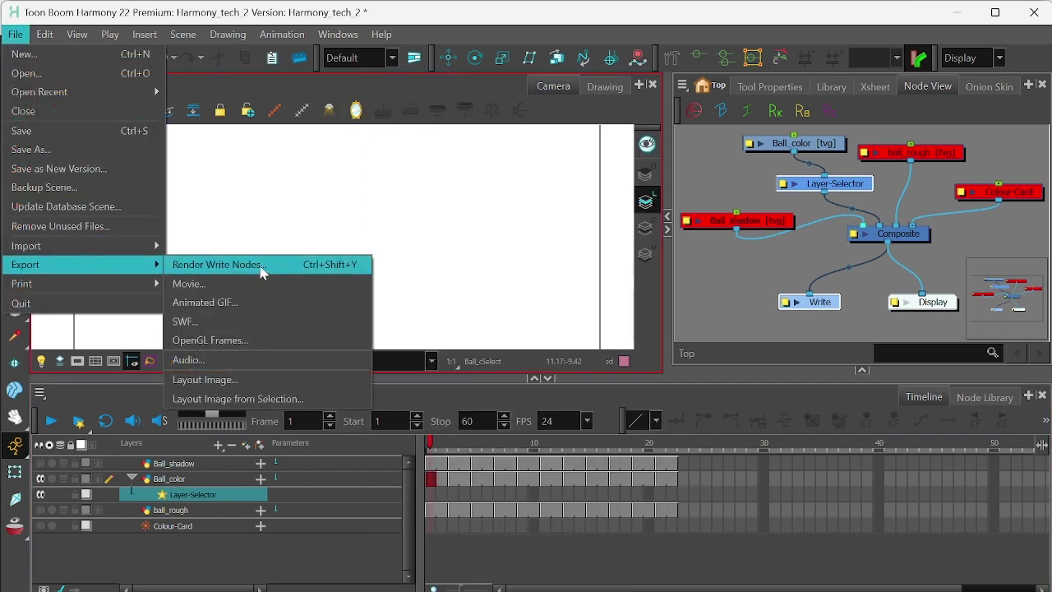
click(263, 265)
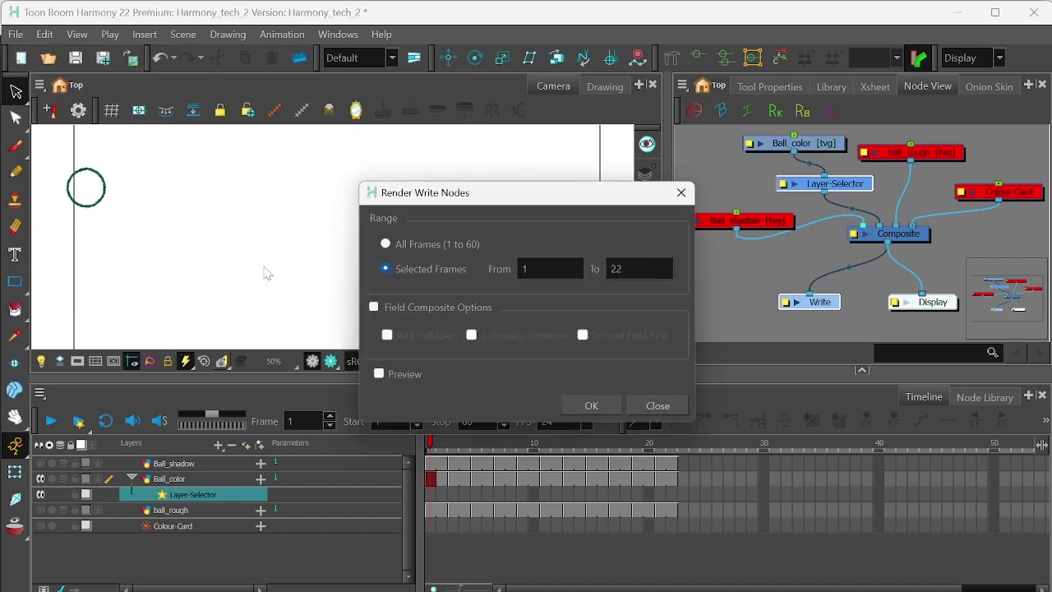
click(591, 407)
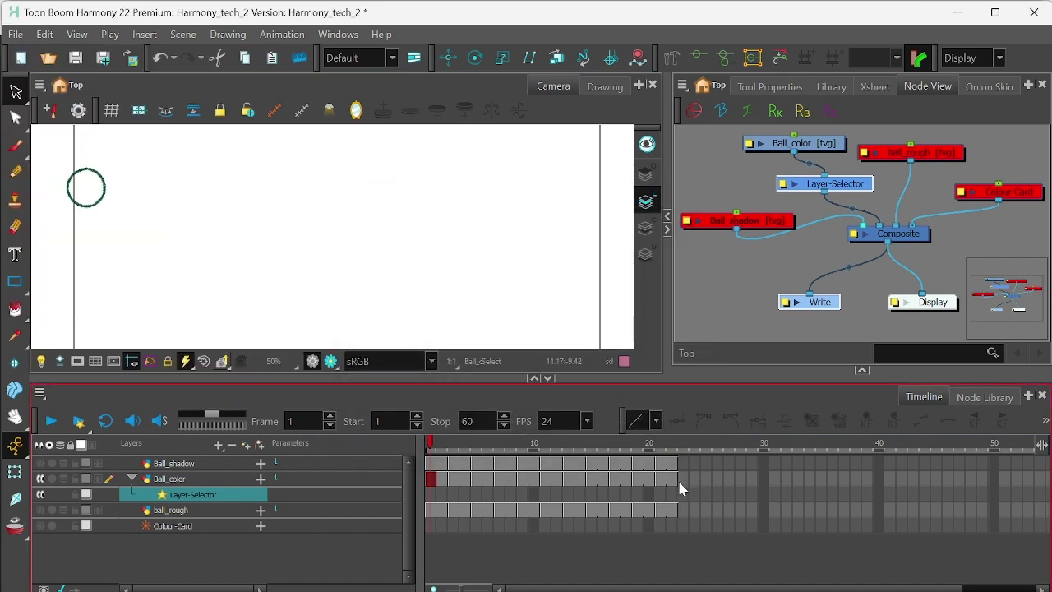
Step: Switch to After Effects and import the ball-line frames from "ball line art" as a PNG sequence into the elements folder
key(alt+Tab)
click(563, 322)
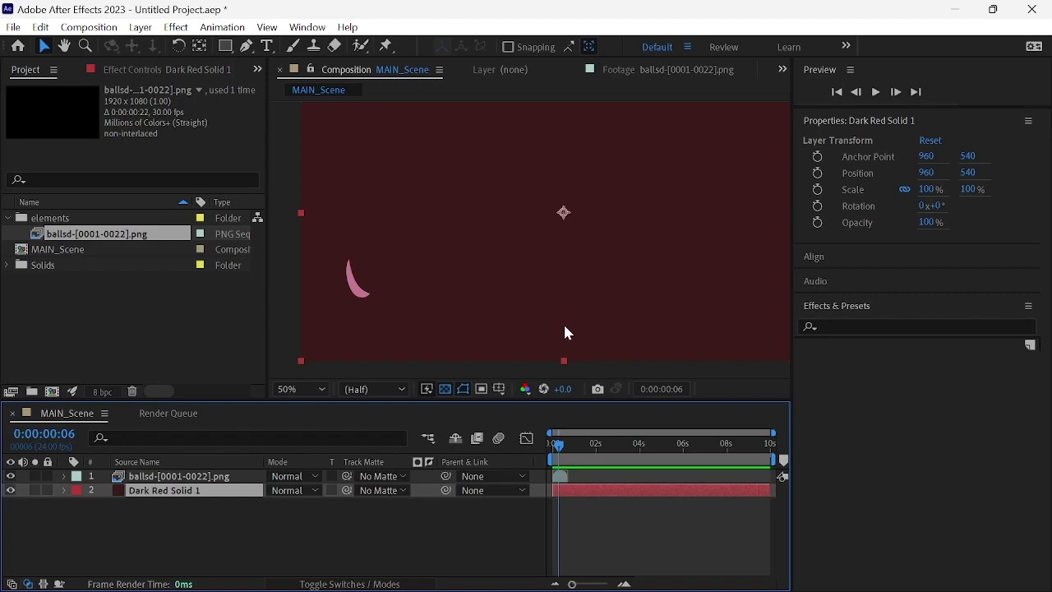
click(113, 321)
click(52, 220)
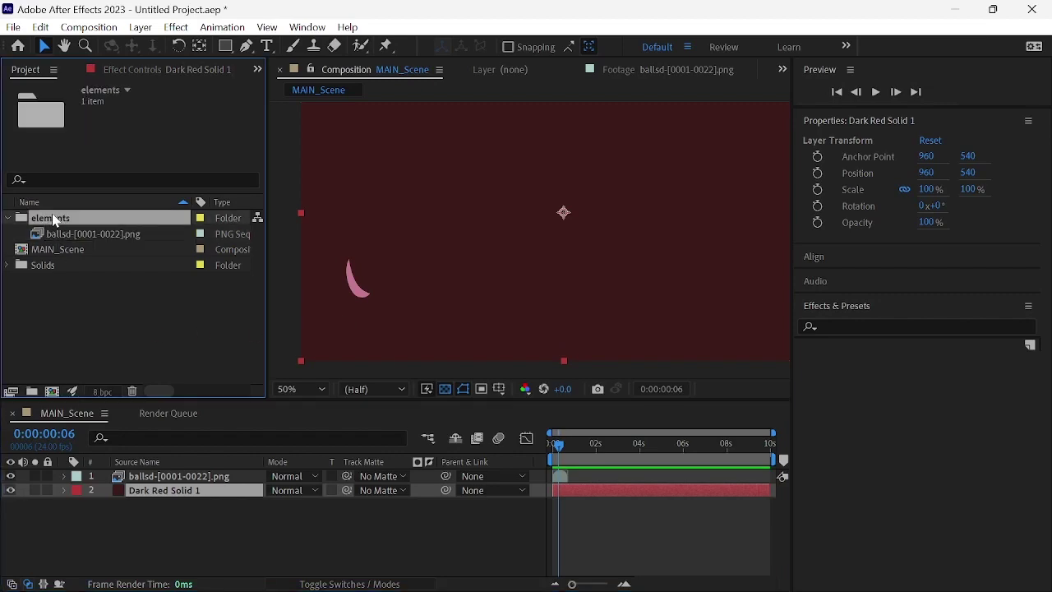
key(ctrl+i)
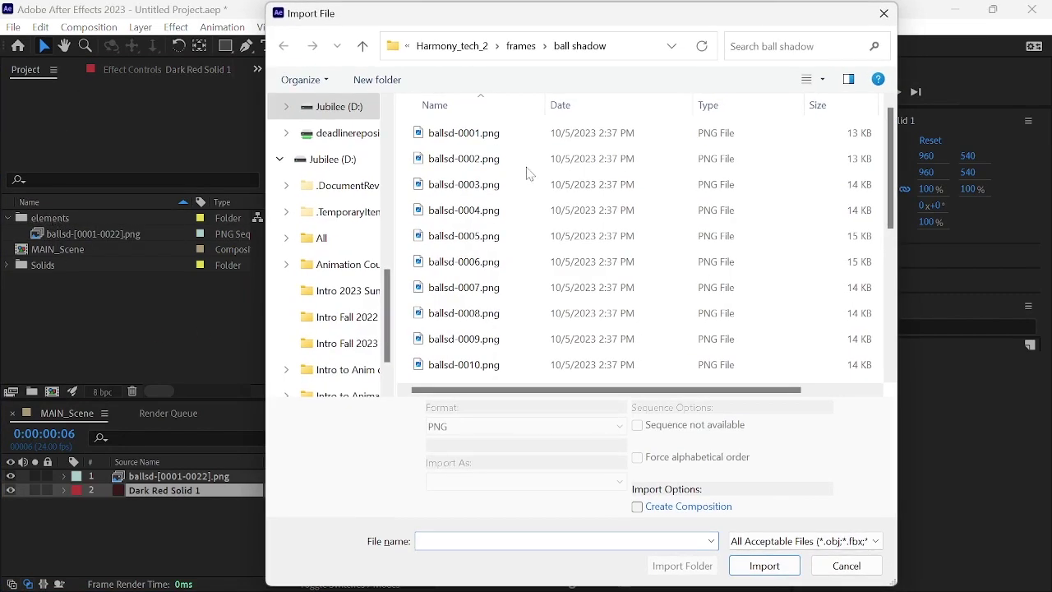
click(522, 44)
double_click(508, 135)
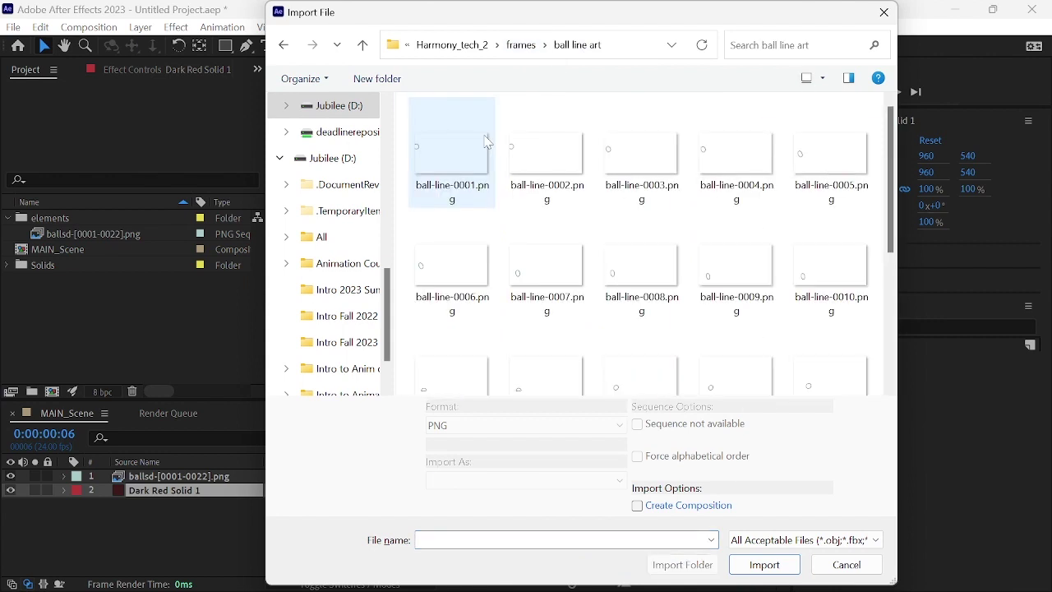
click(809, 82)
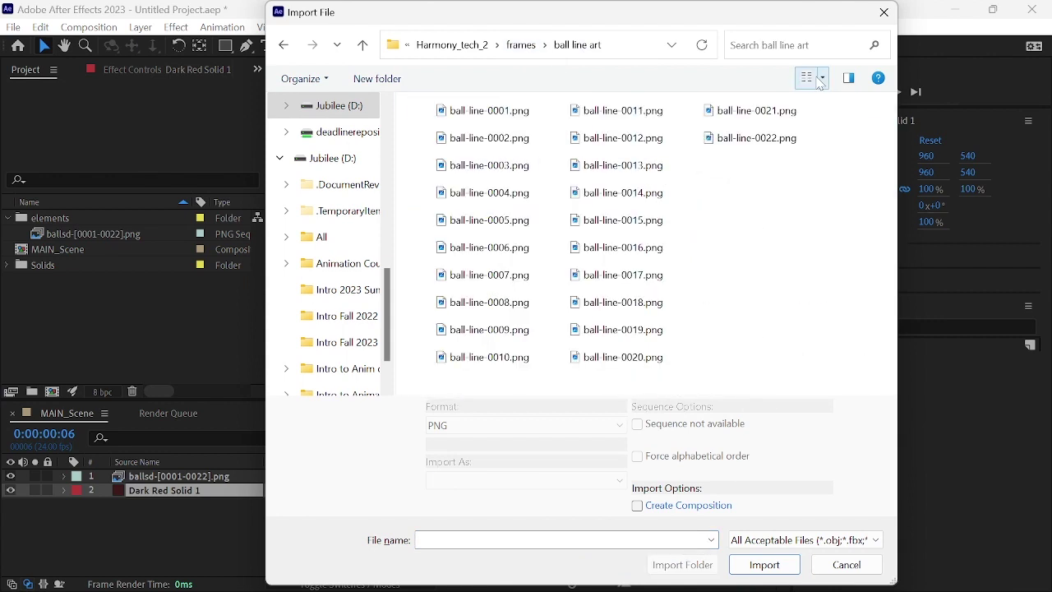
click(504, 112)
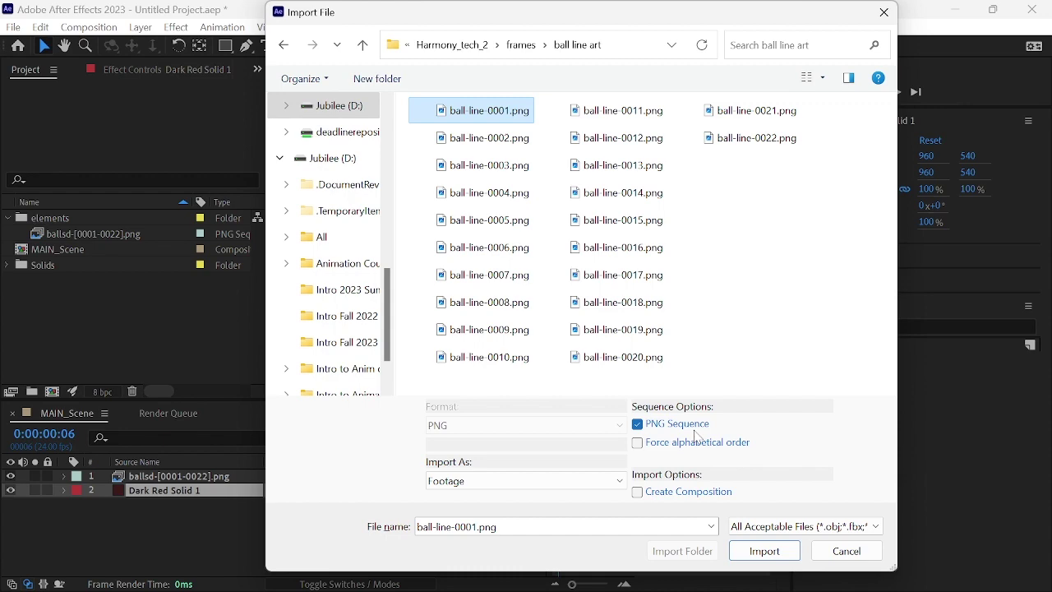
click(765, 551)
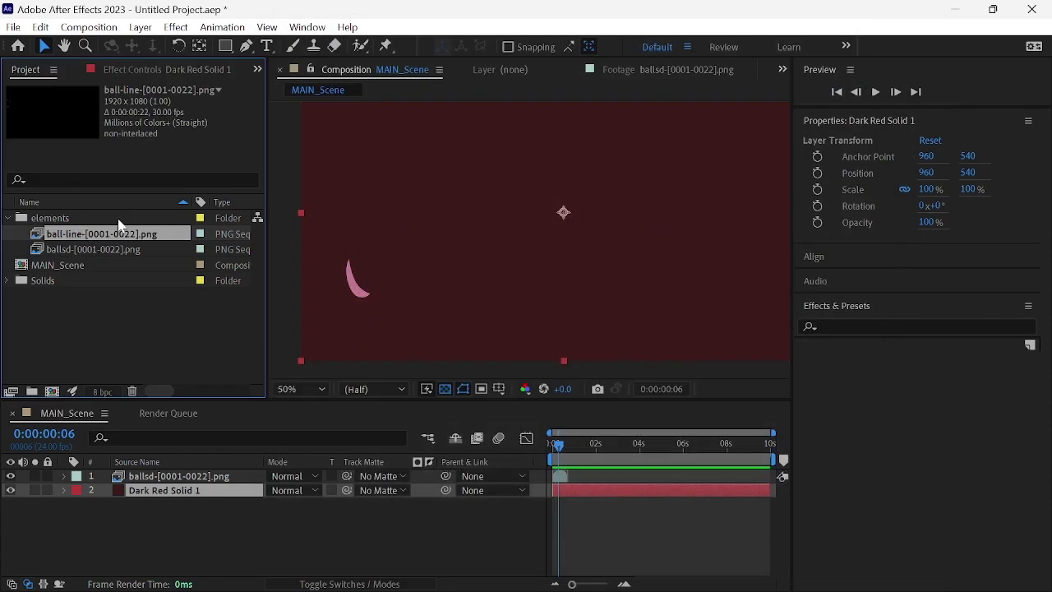
Step: Preview the ball-line footage, place it above the ballsd layer in MAIN_Scene, and scrub the composition
double_click(47, 236)
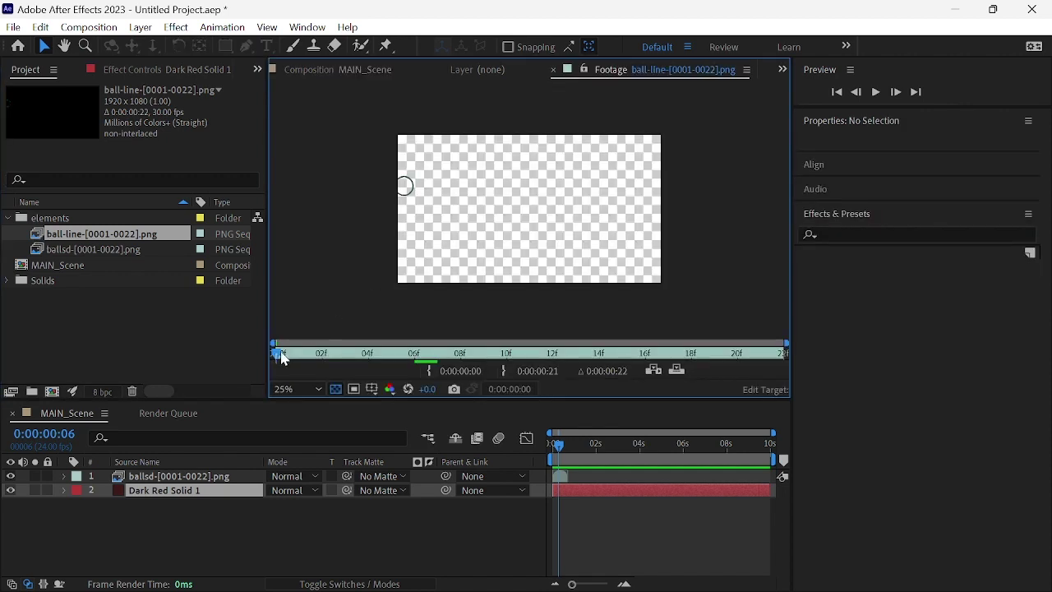
mouse_move(280, 353)
mouse_down()
mouse_move(764, 360)
mouse_move(247, 357)
mouse_up()
drag(80, 234, 175, 477)
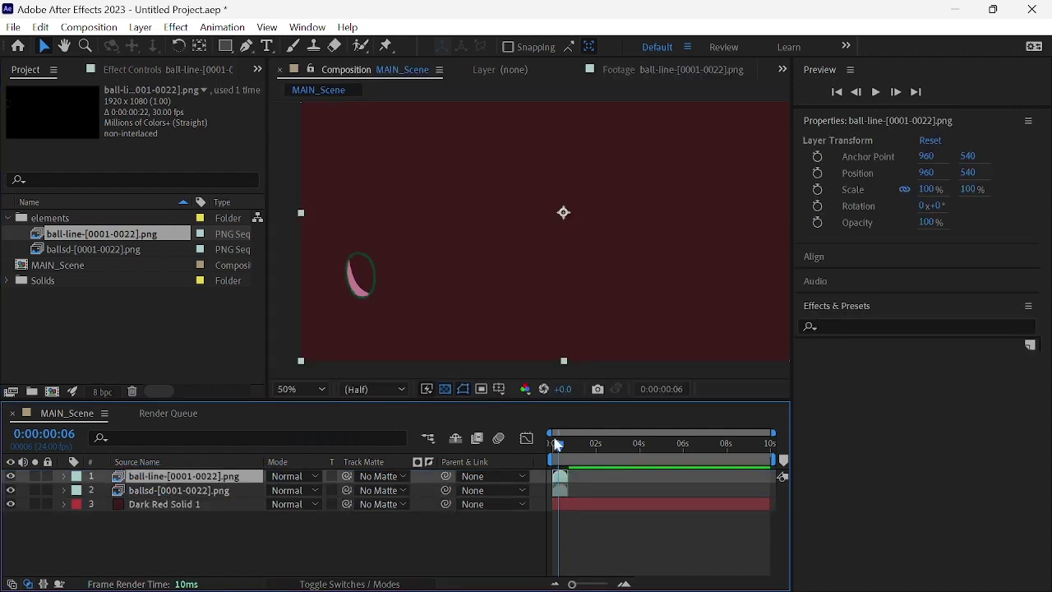
drag(559, 444, 568, 465)
click(256, 545)
Step: Switch to Harmony and set the Layer-Selector to output colour art only, disabling Read LineArt and enabling Read ColourArt
key(alt+Tab)
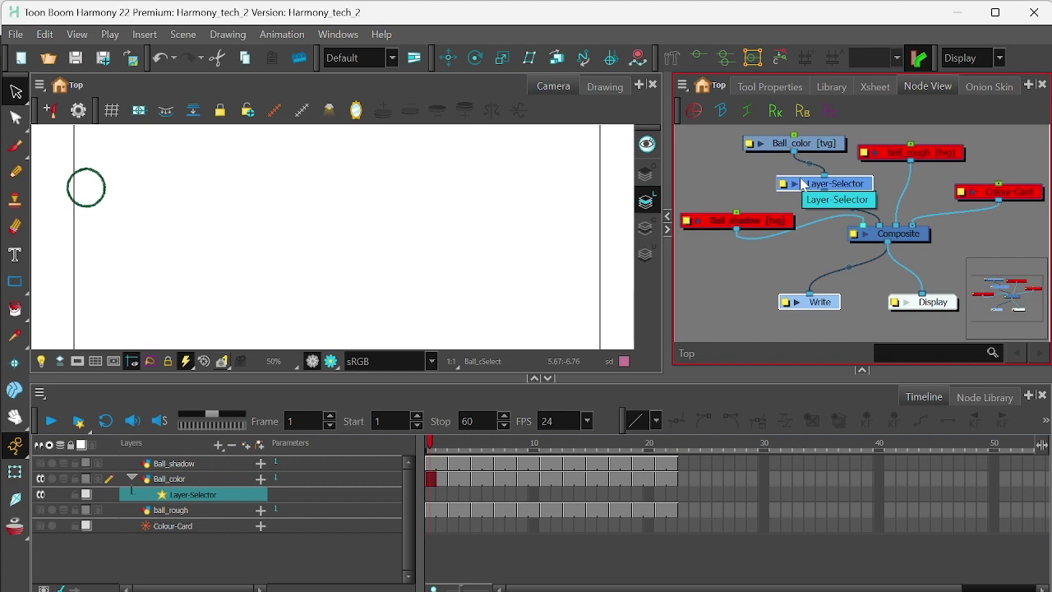
click(855, 185)
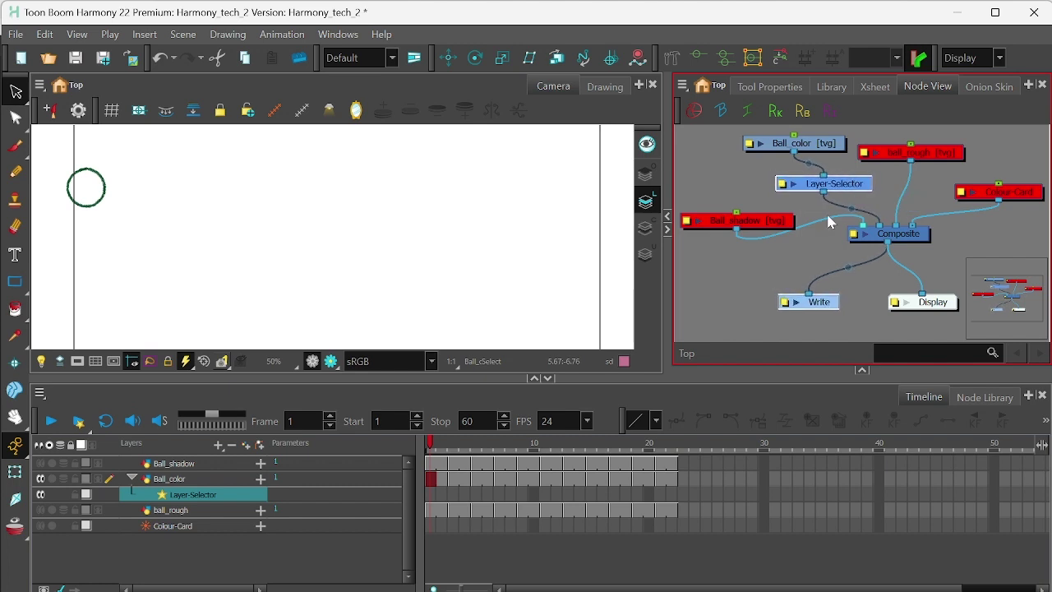
click(830, 222)
mouse_move(852, 190)
mouse_down()
mouse_move(827, 189)
mouse_move(853, 192)
mouse_up()
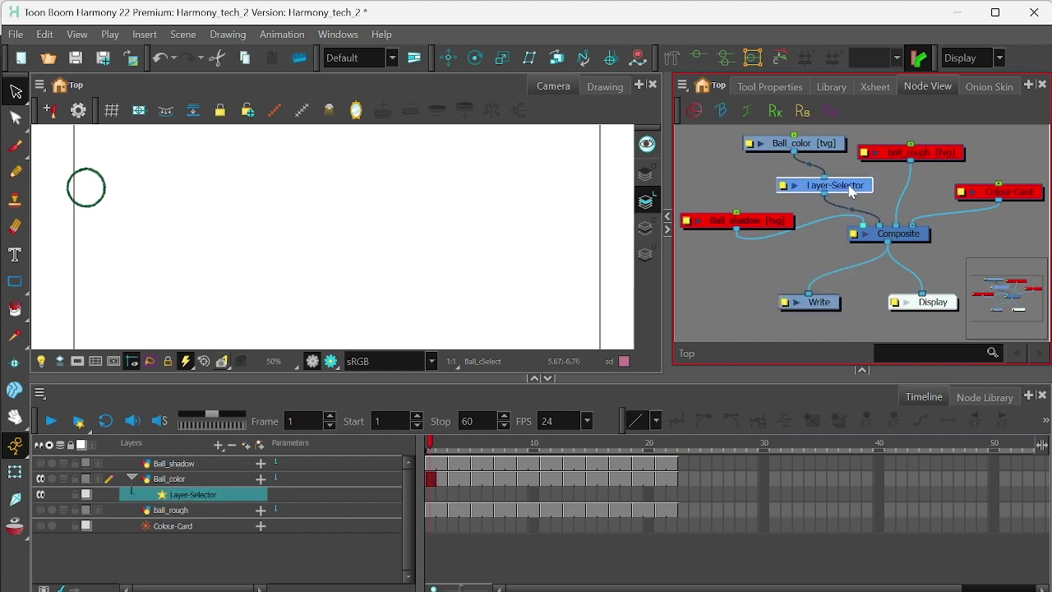
click(781, 188)
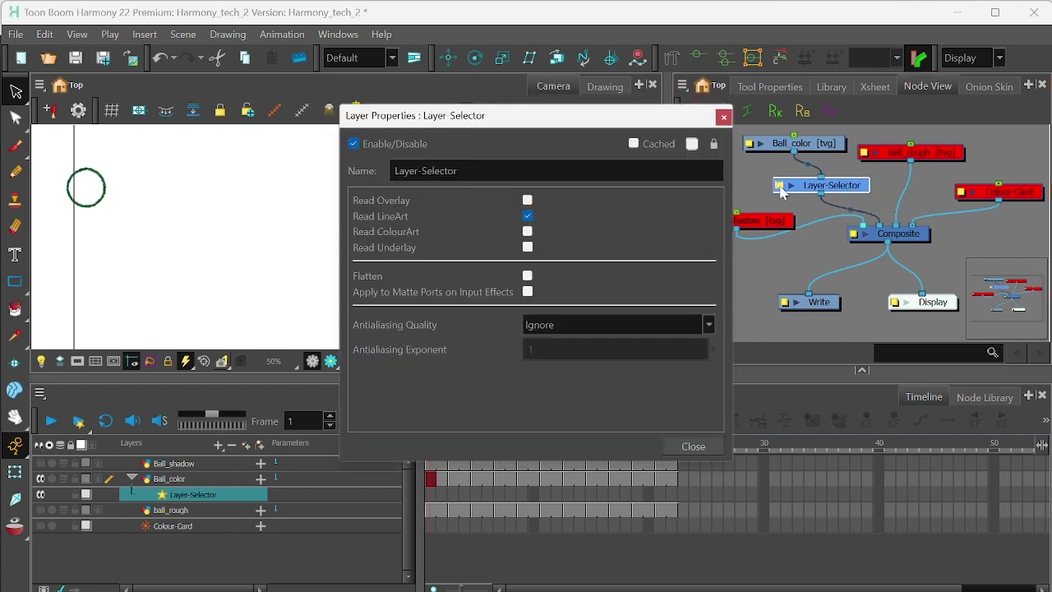
click(528, 217)
click(528, 233)
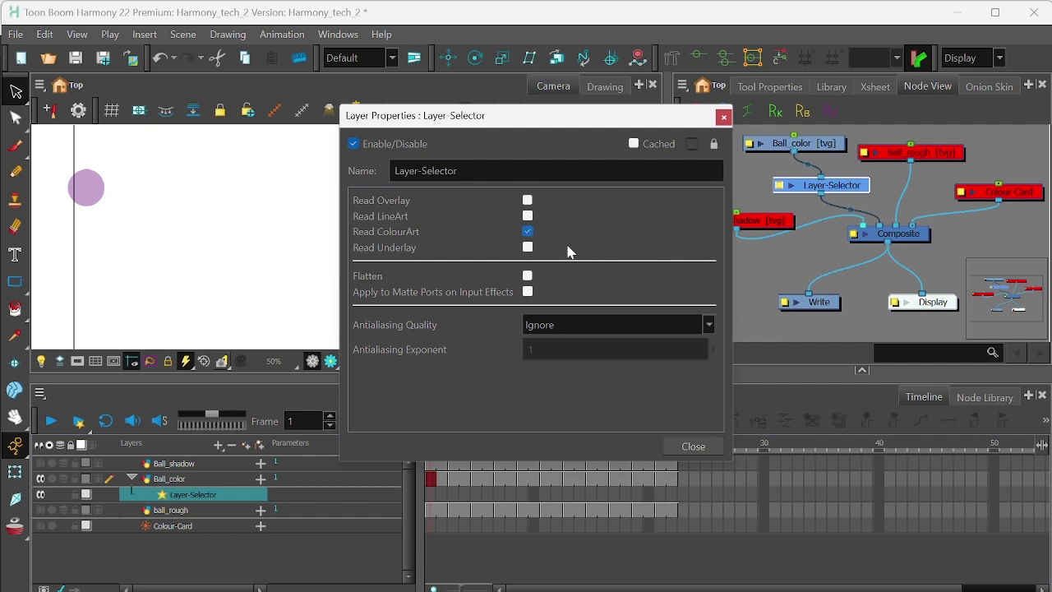
click(723, 118)
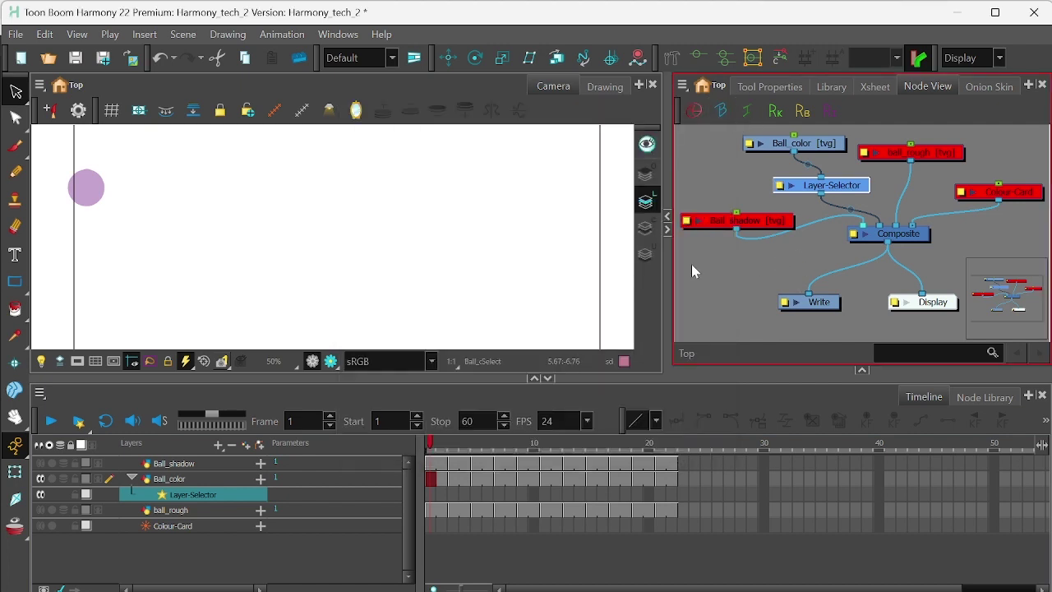
Step: Create a folder named "ball color" inside the frames folder and set it as the Write node's image folder
click(16, 35)
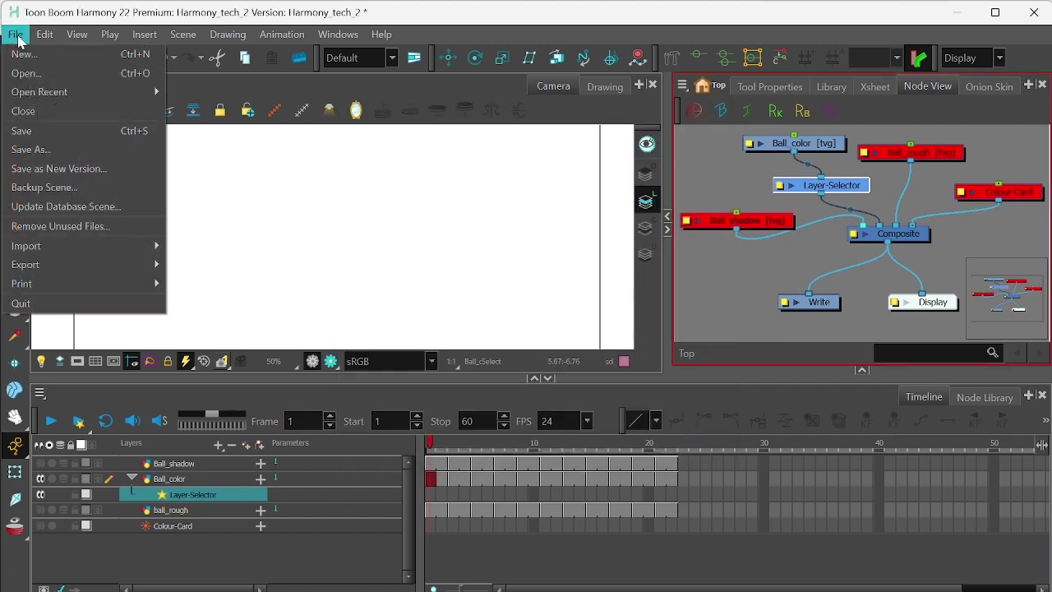
click(692, 266)
double_click(788, 304)
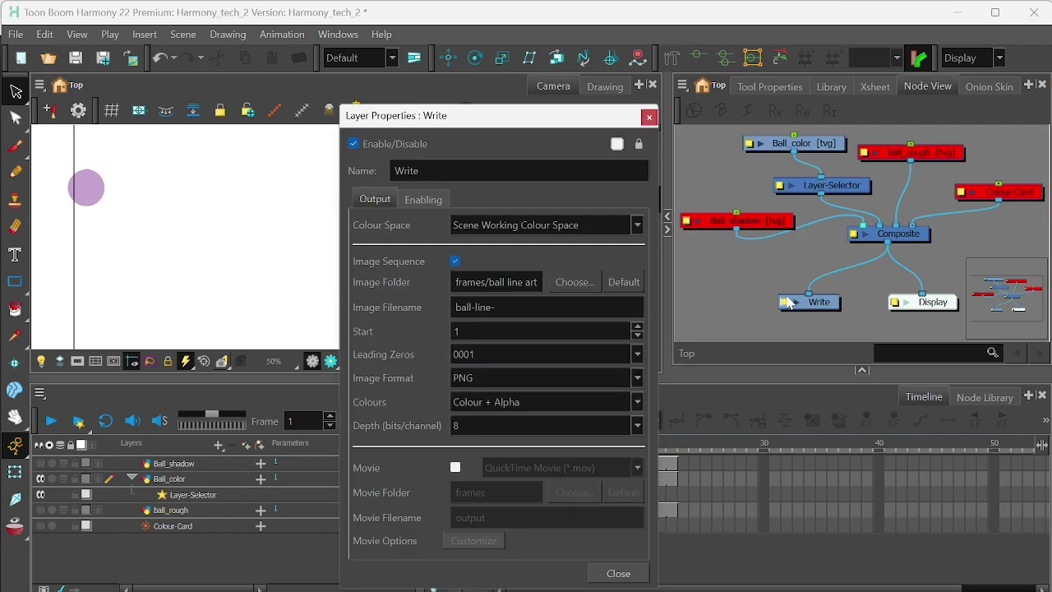
drag(551, 119, 562, 71)
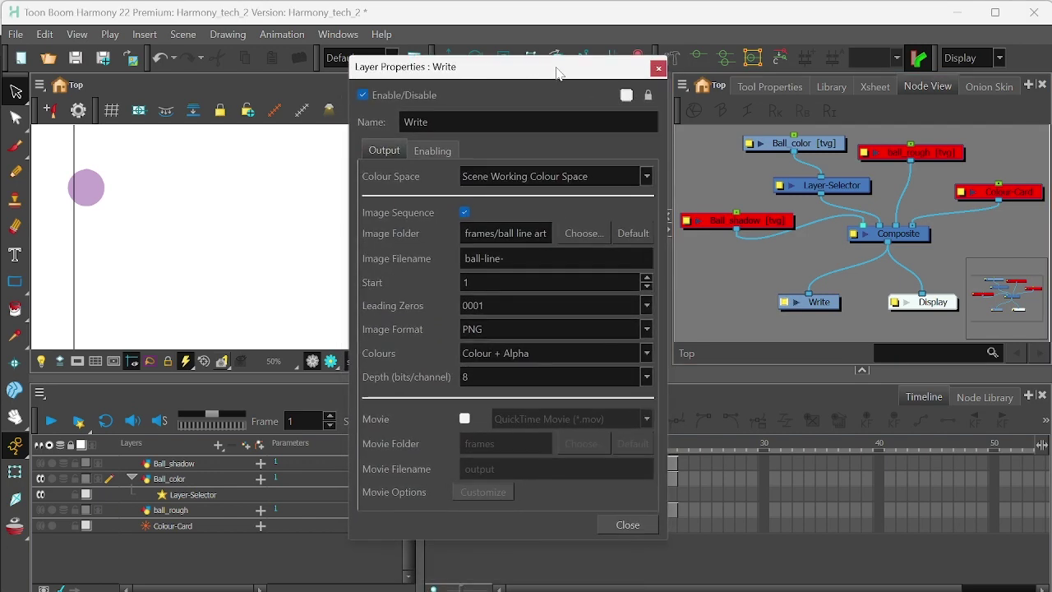
click(587, 235)
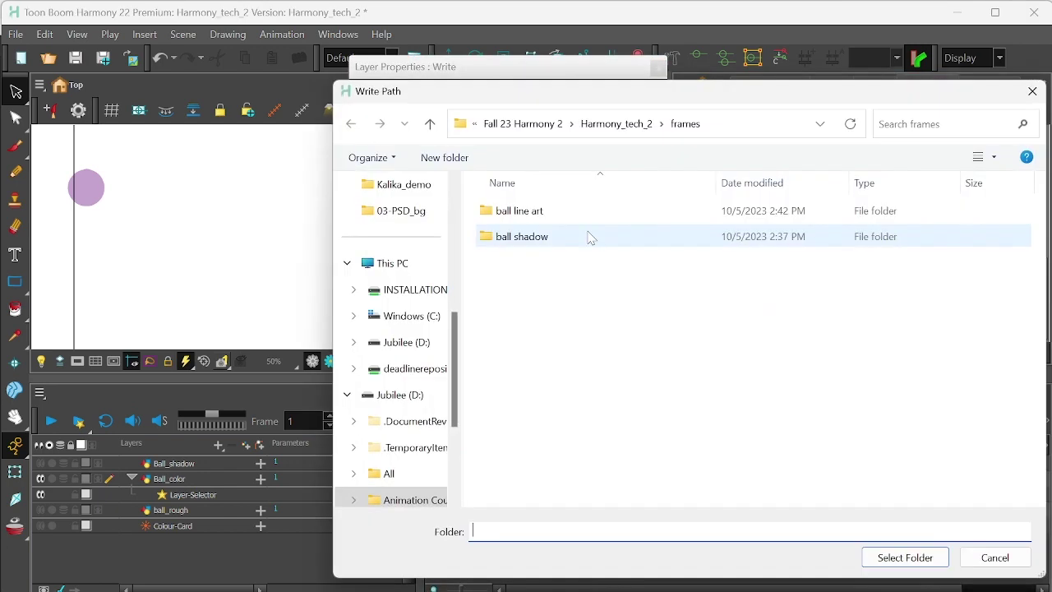
right_click(547, 306)
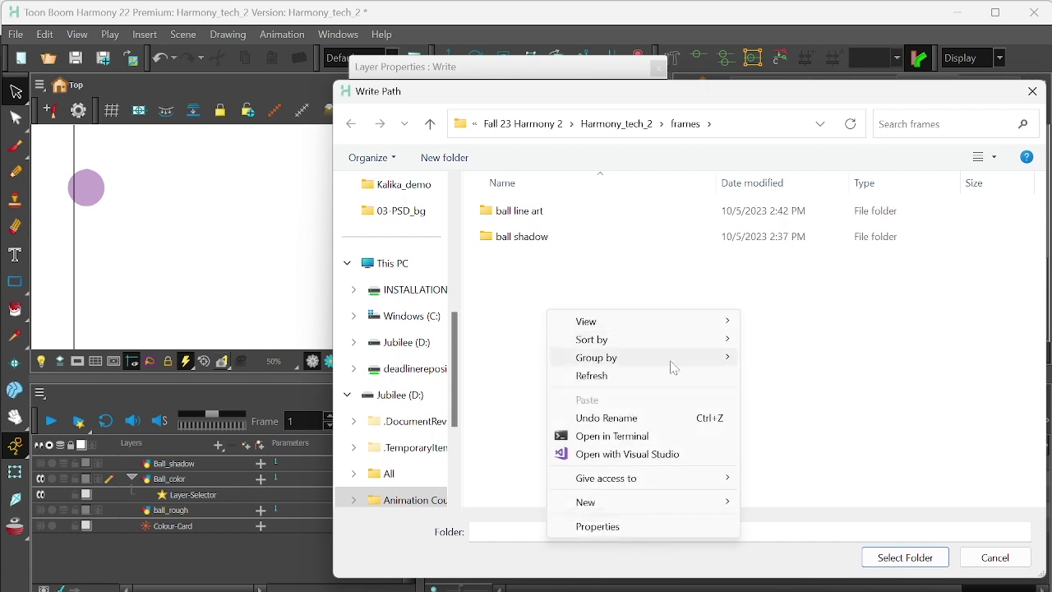
mouse_move(692, 508)
click(777, 404)
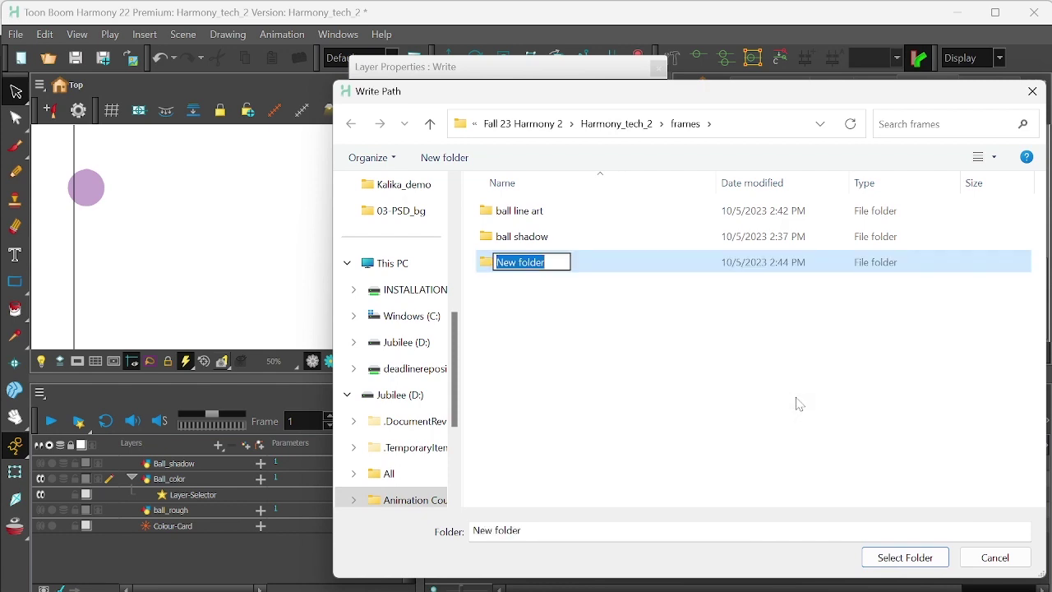
text(ball c)
text(olor)
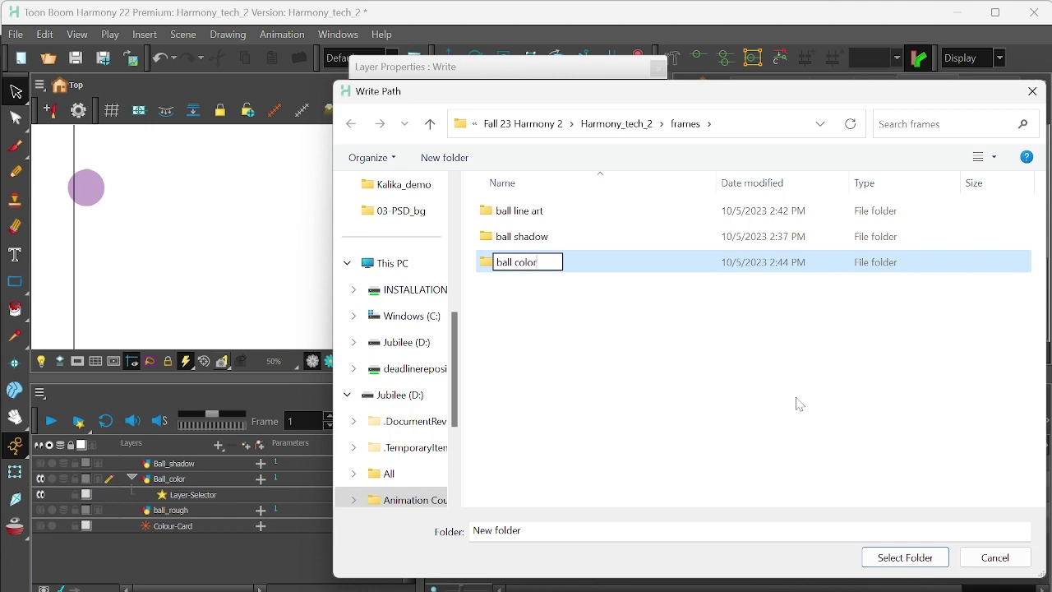
click(573, 422)
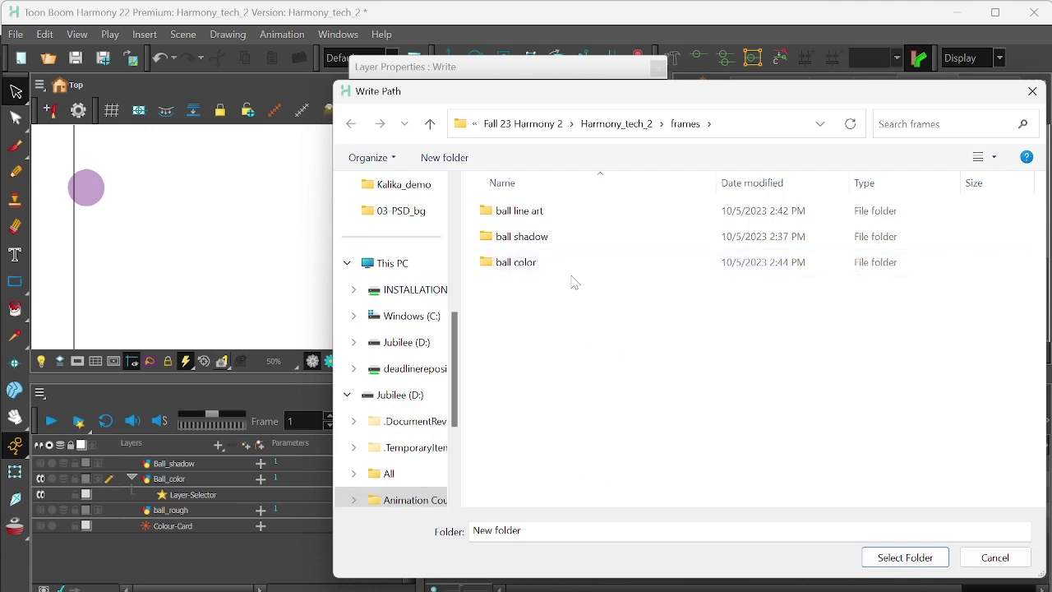
click(547, 269)
click(905, 557)
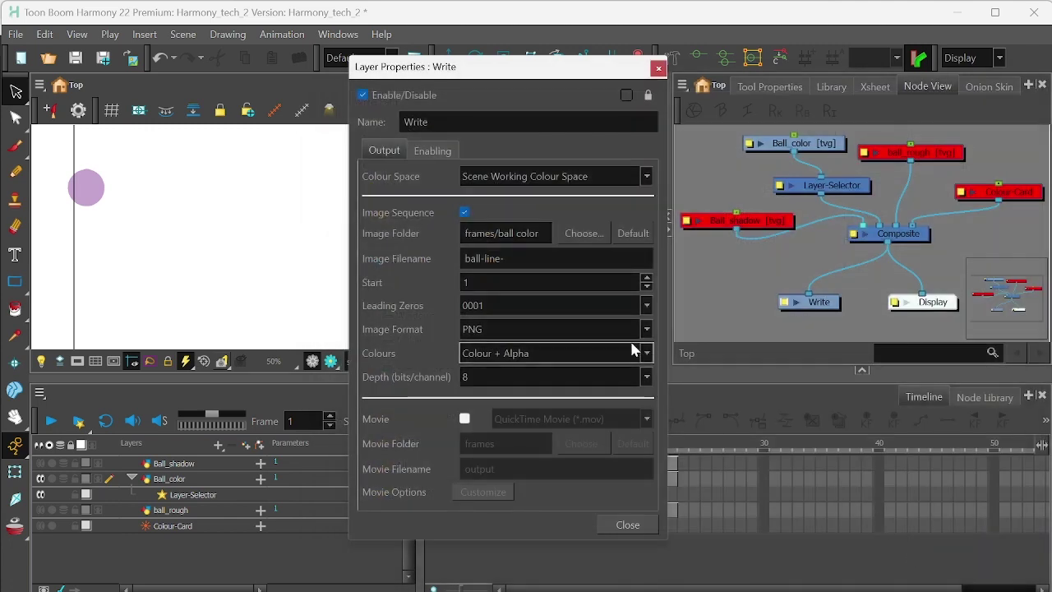
Step: Replace the word "line" in the Write node's image filename for the colour-art sequence
click(556, 259)
key(Left)
key(shift+Left)
key(shift+Left)
key(shift+Left)
key(shift+Left)
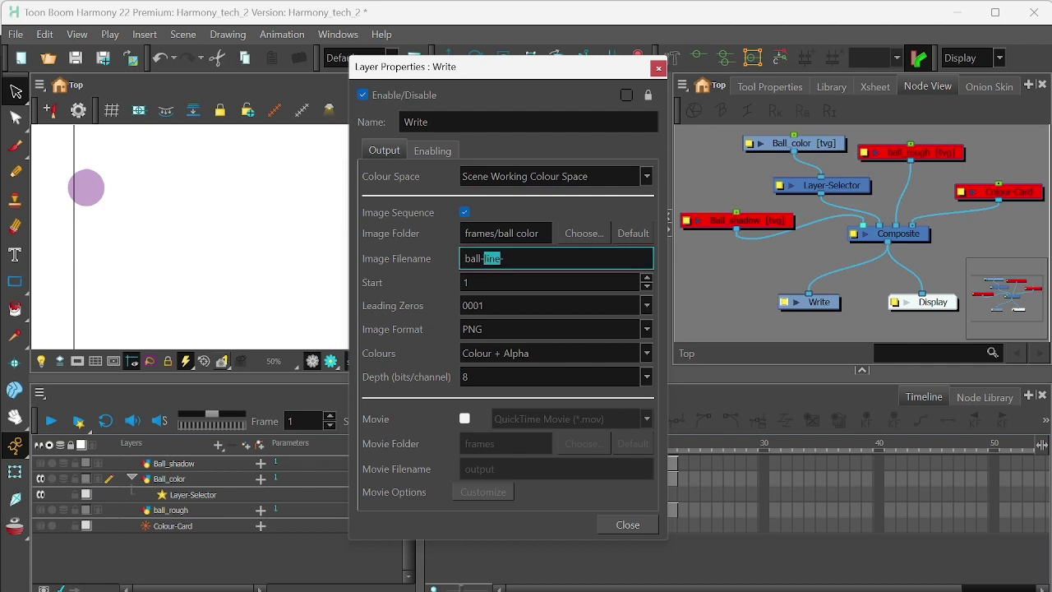
text(ll)
click(645, 523)
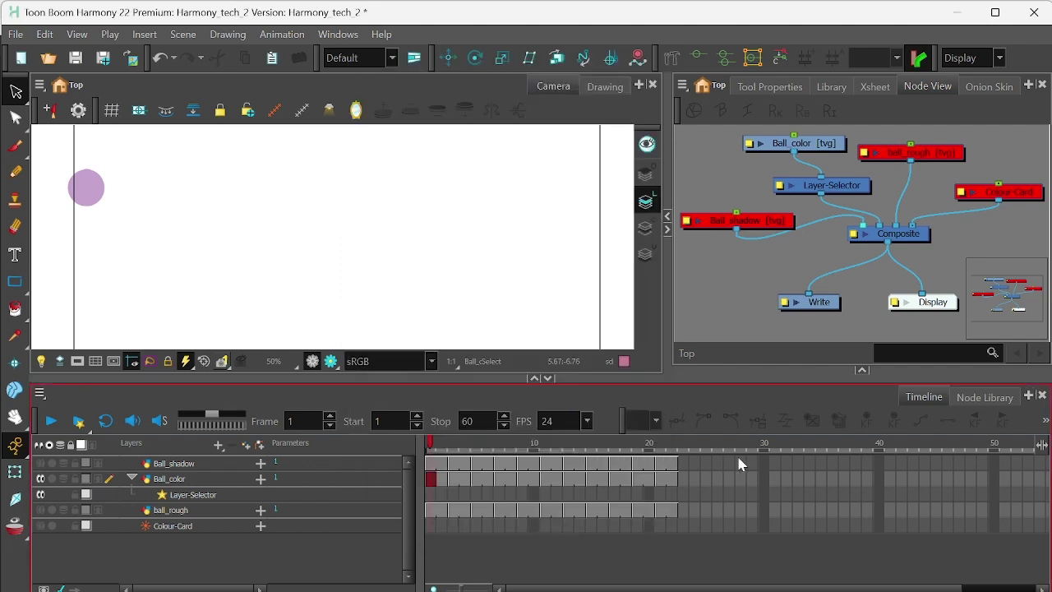
Step: Render the Write node's colour-art image sequence for frames 1 to 22
click(15, 34)
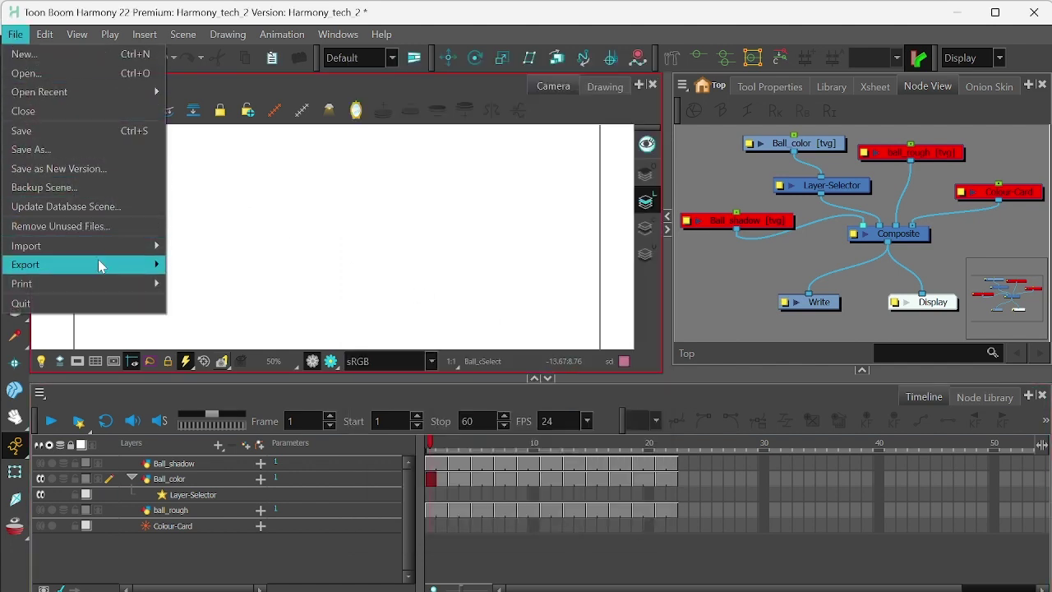
mouse_move(146, 267)
click(253, 270)
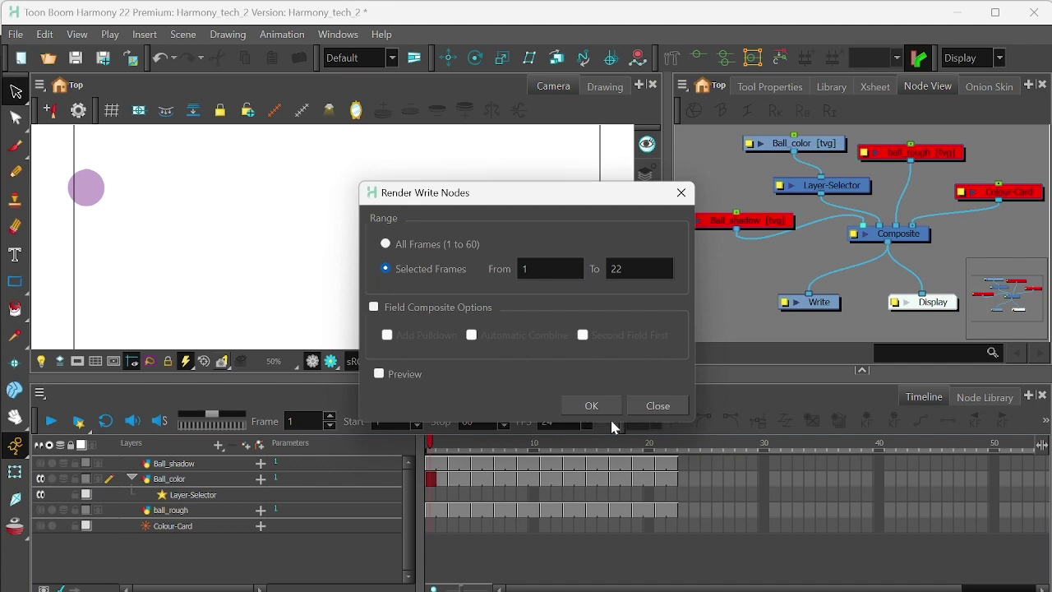
click(591, 405)
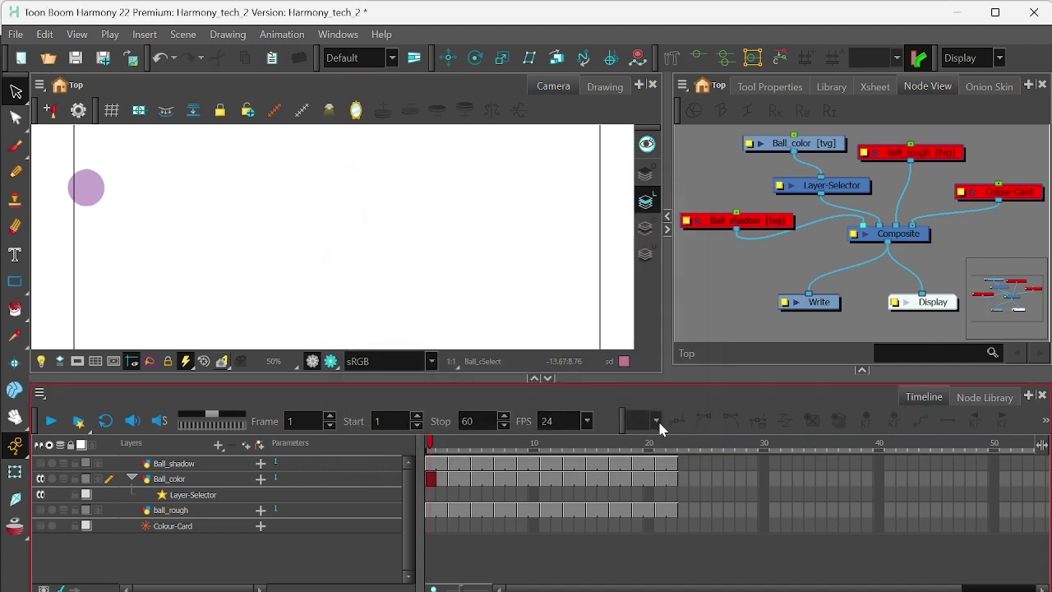
Step: Switch to After Effects and import the ball-fill PNG sequence from the "ball color" folder into the elements folder
key(alt+Tab)
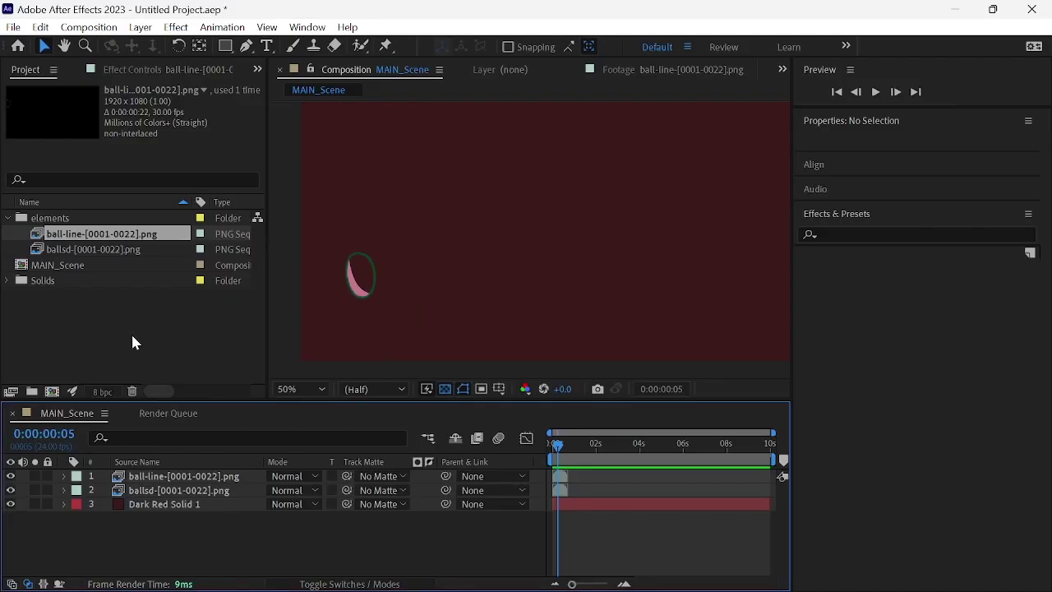
click(62, 218)
right_click(63, 217)
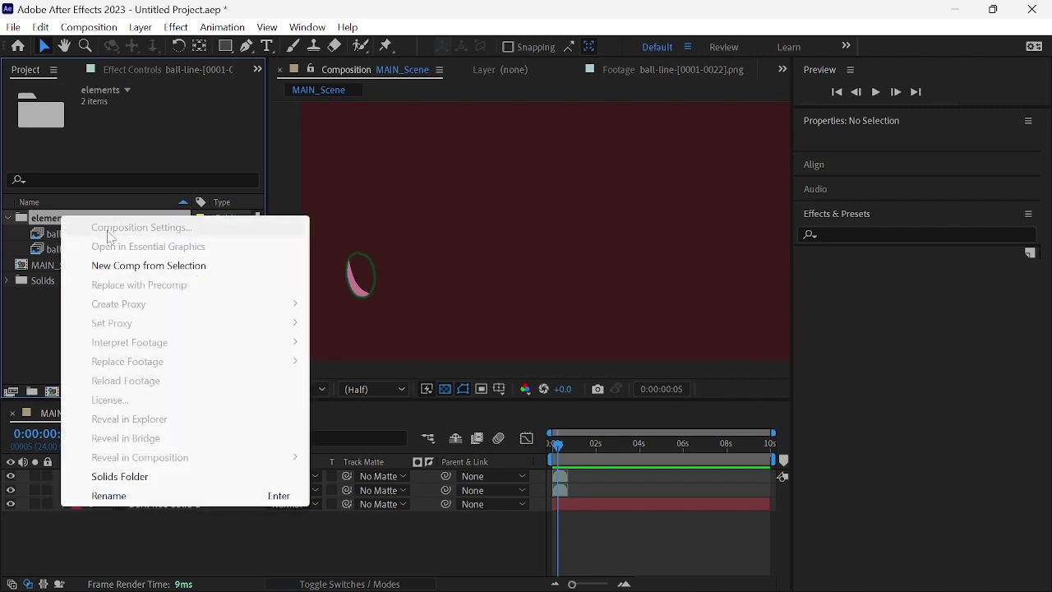
click(40, 309)
click(47, 218)
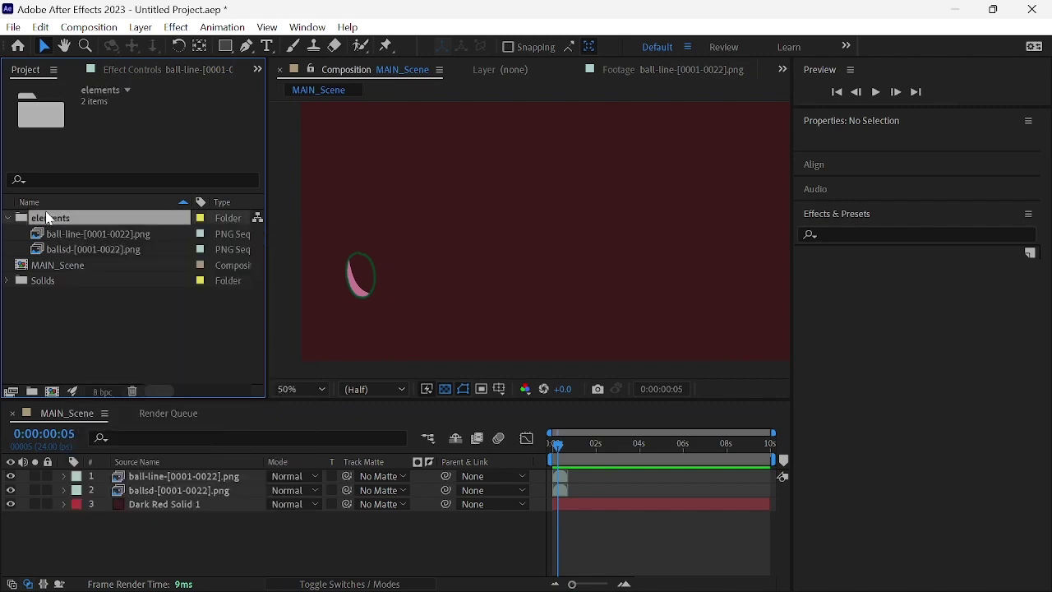
key(ctrl+i)
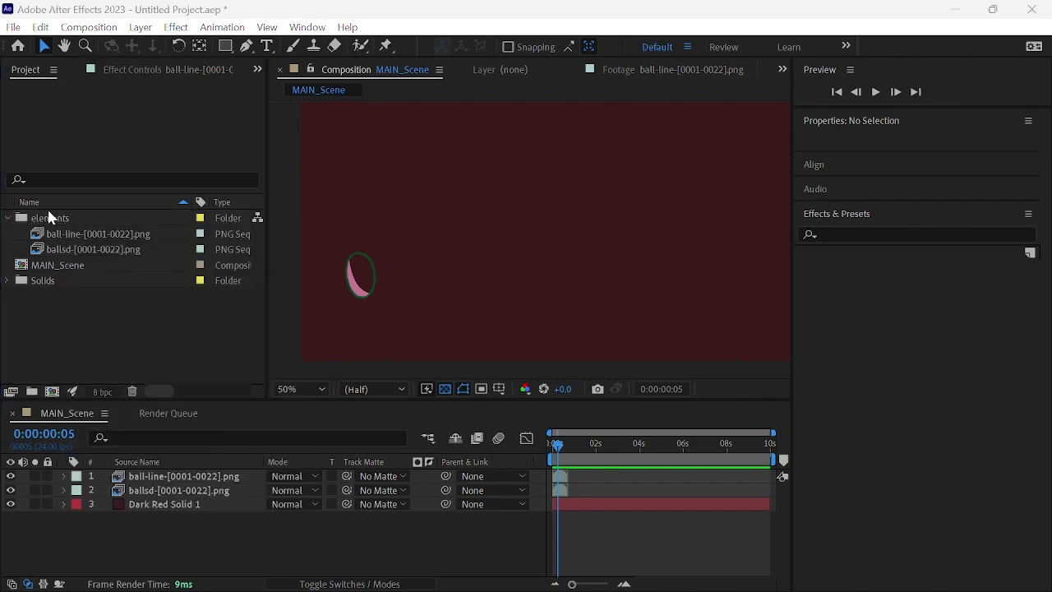
click(523, 46)
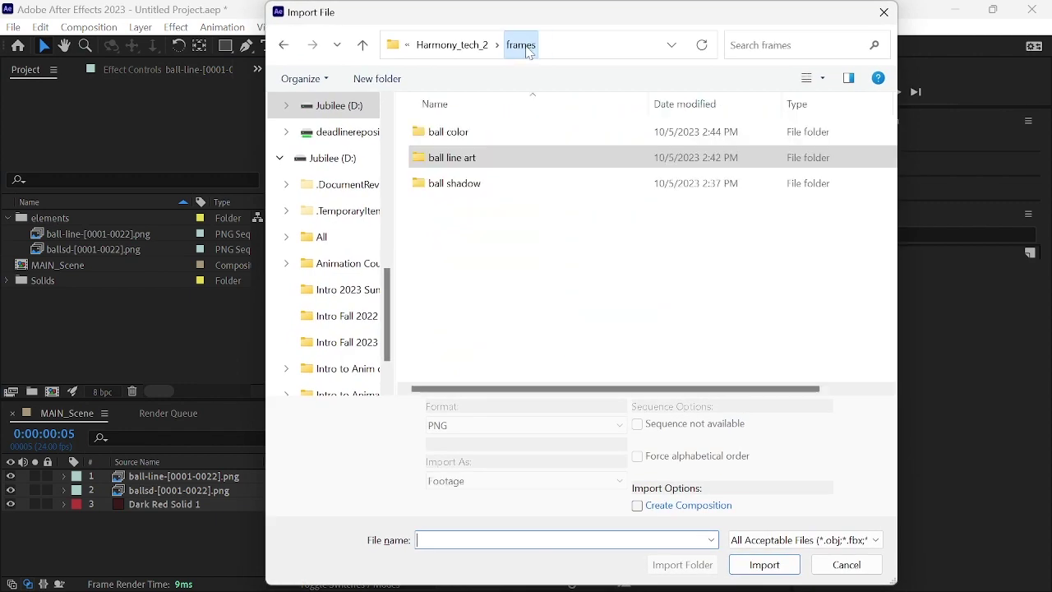
click(475, 140)
double_click(431, 133)
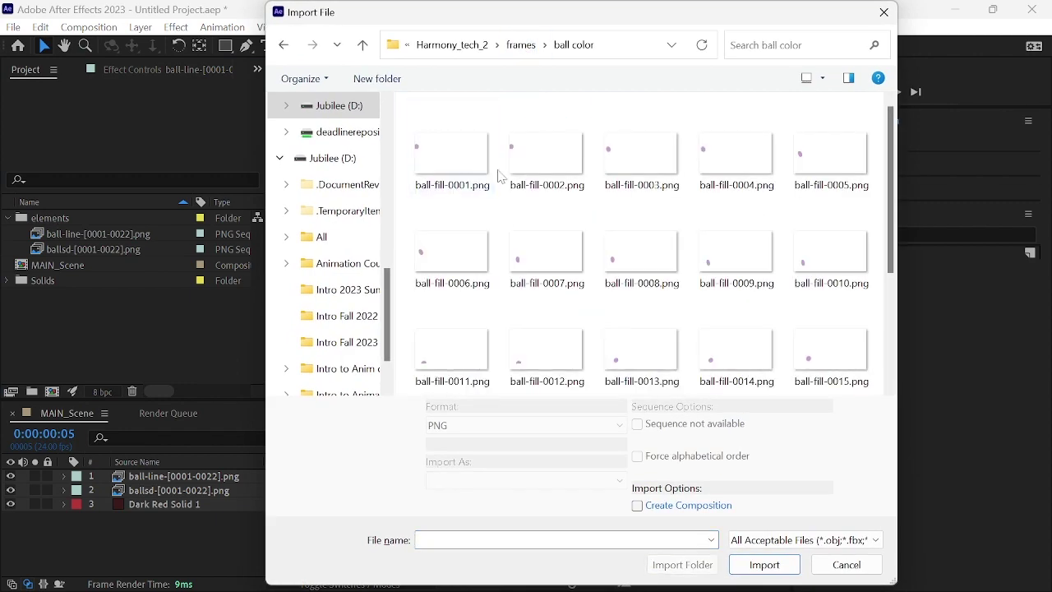
click(458, 162)
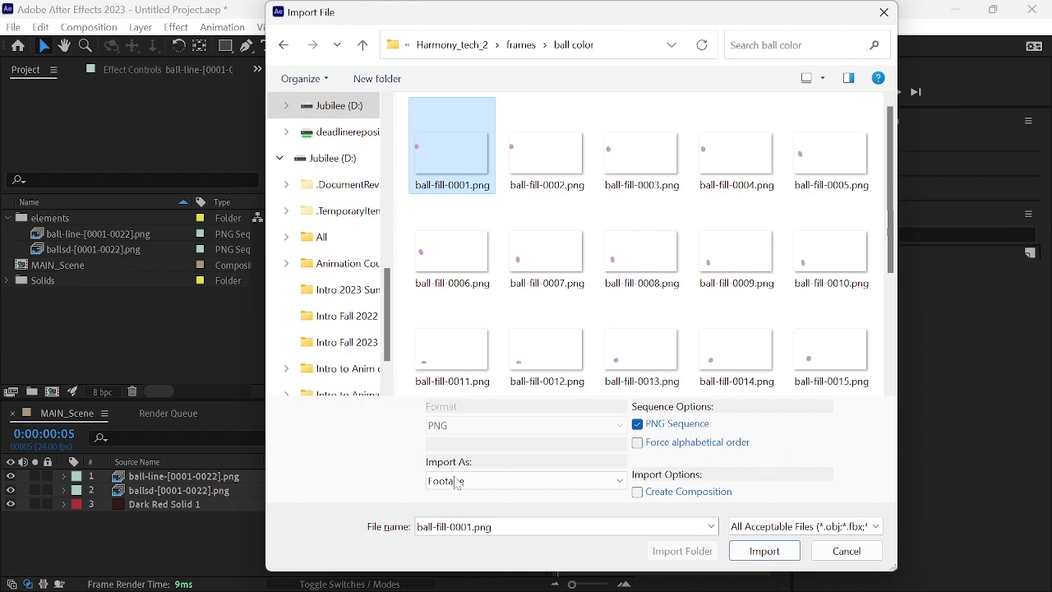
click(765, 551)
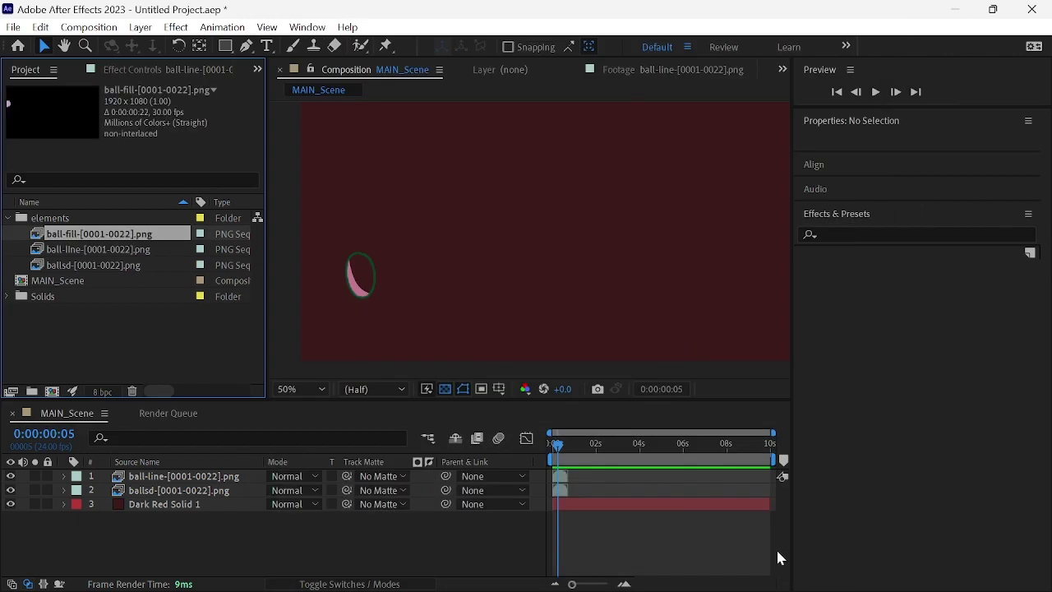
Step: Preview the ball-fill footage, place it in MAIN_Scene between ballsd and Dark Red Solid 1, and scrub through the composited ball animation
double_click(41, 235)
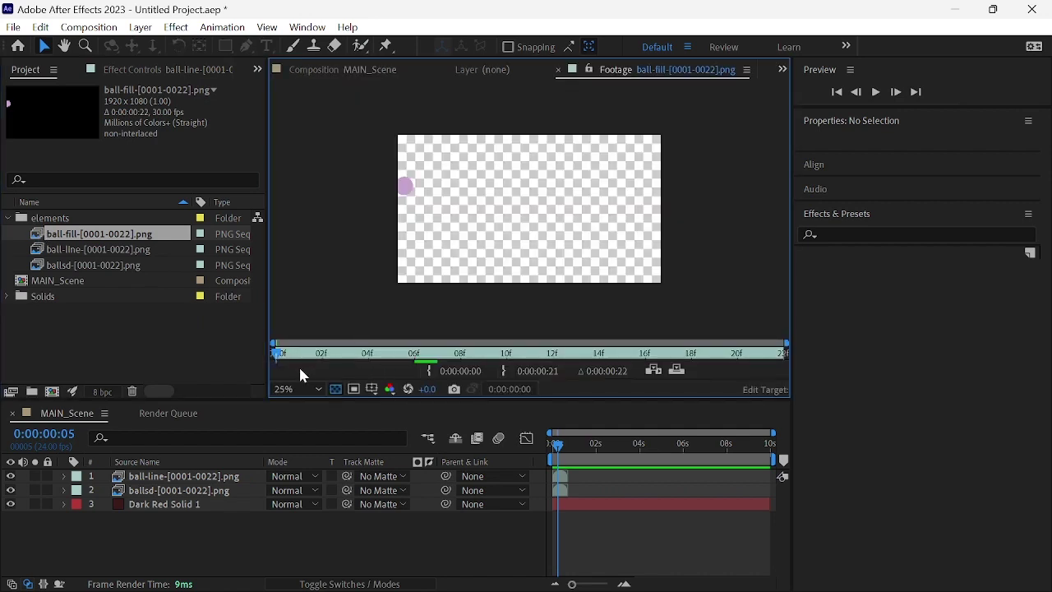
key(space)
drag(62, 236, 161, 506)
click(565, 448)
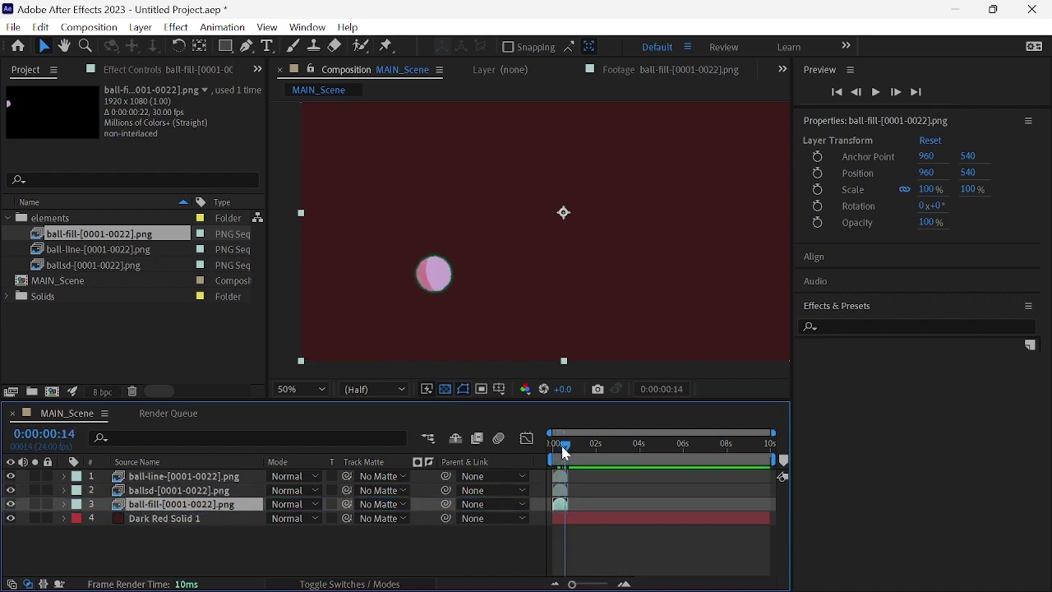
mouse_move(565, 452)
mouse_down()
mouse_move(553, 452)
mouse_move(568, 446)
mouse_up()
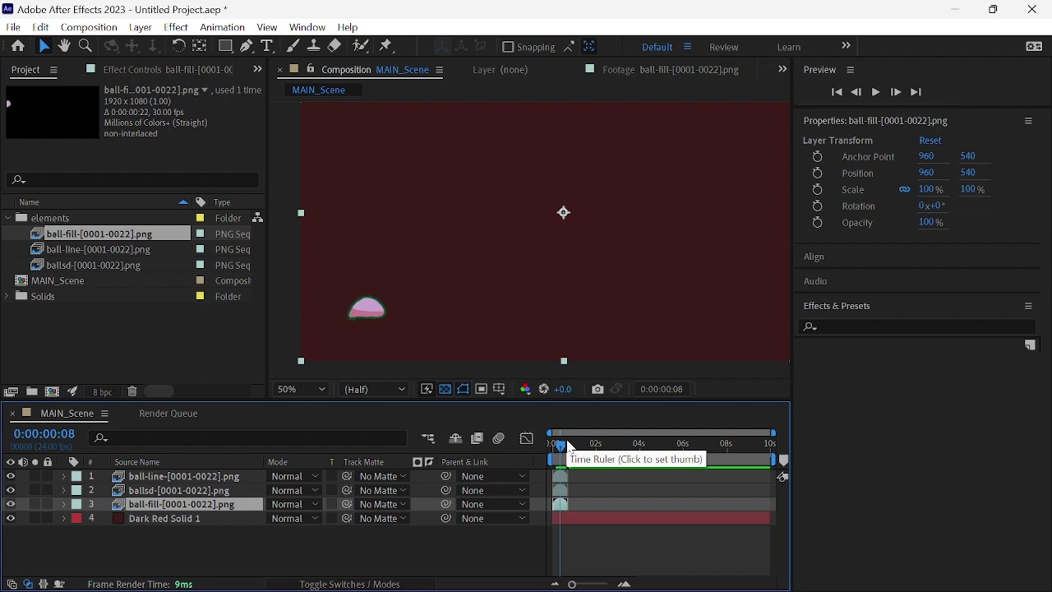
Step: Select the ballsd shadow layer and examine its edge against the ball fill at close range, soloing it briefly
click(216, 491)
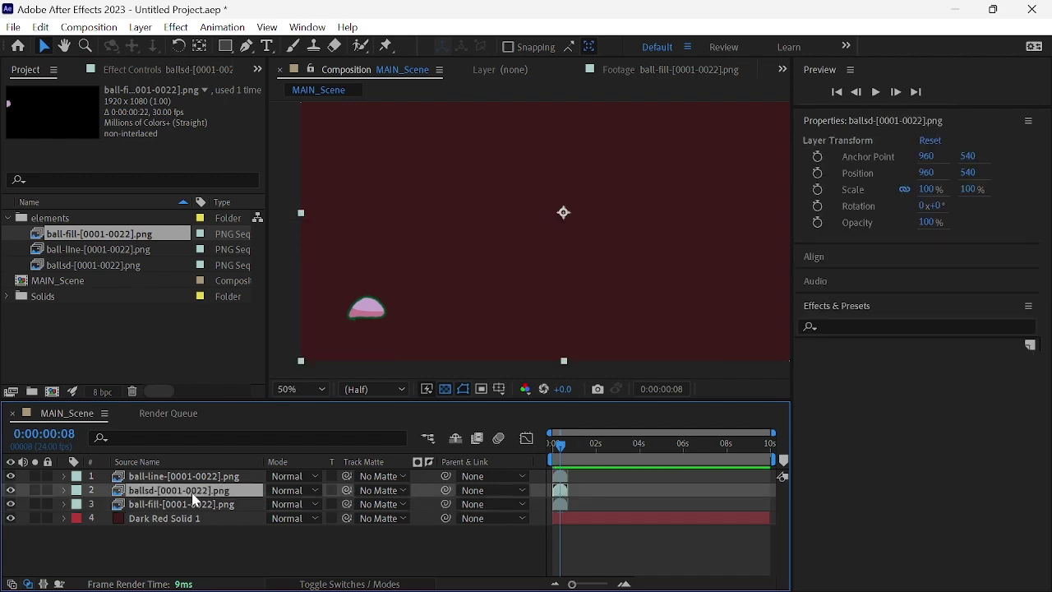
key(period)
key(period)
key(period)
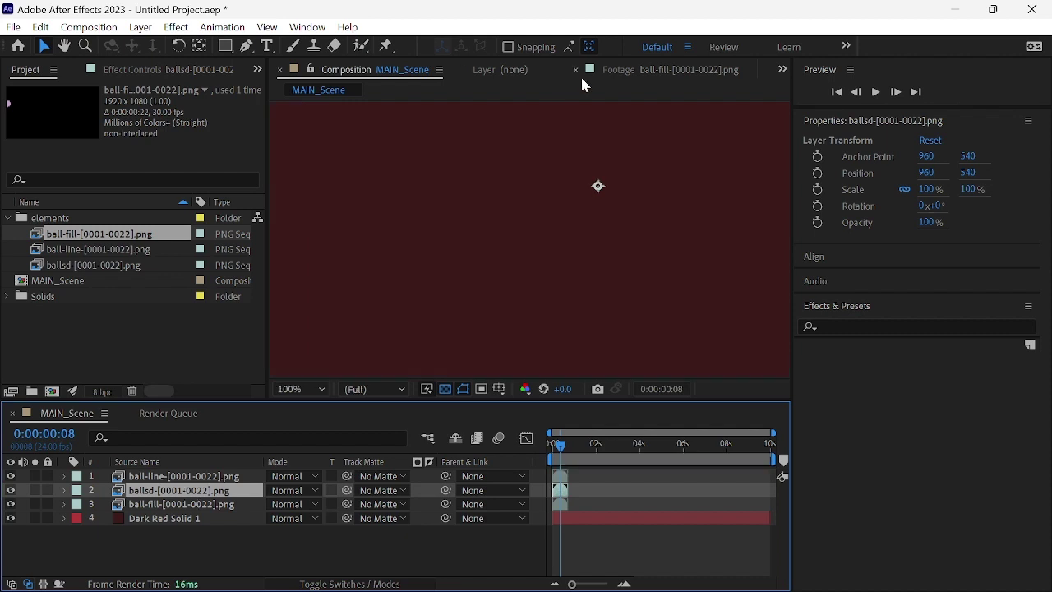
key(h)
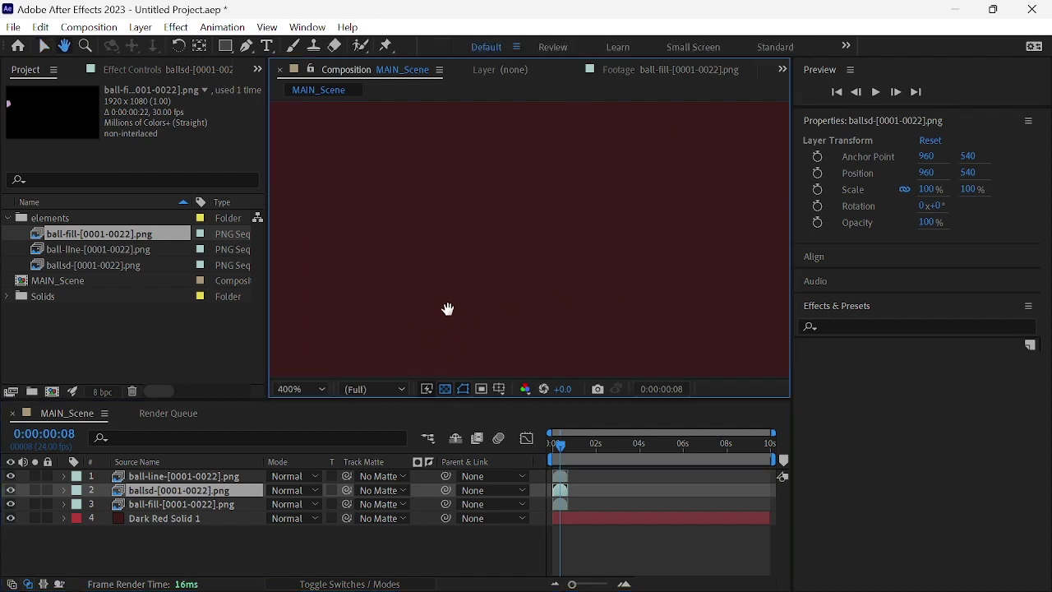
drag(536, 272, 599, 165)
key(v)
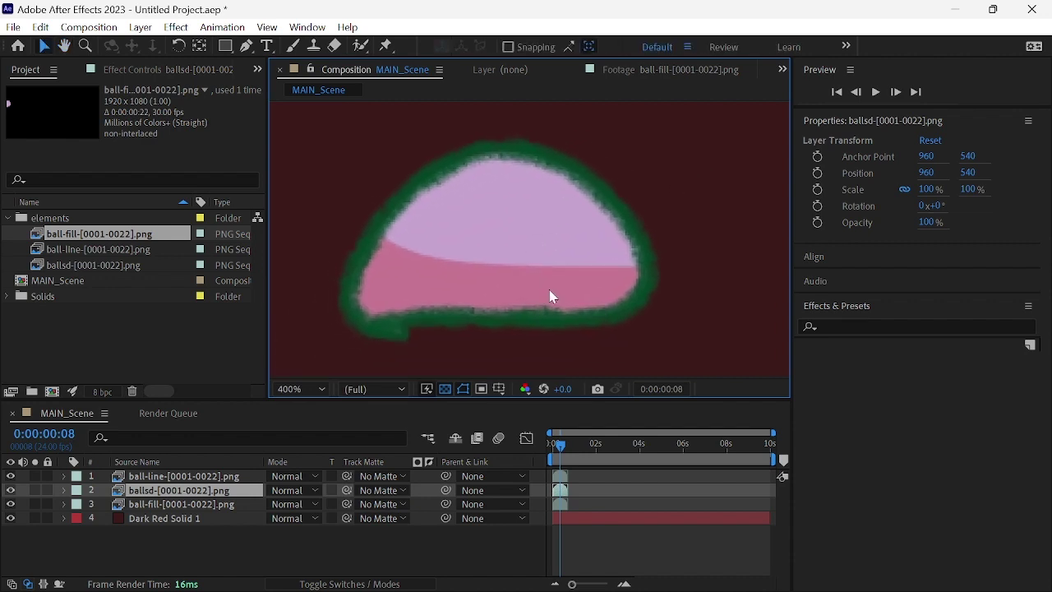
key(comma)
key(comma)
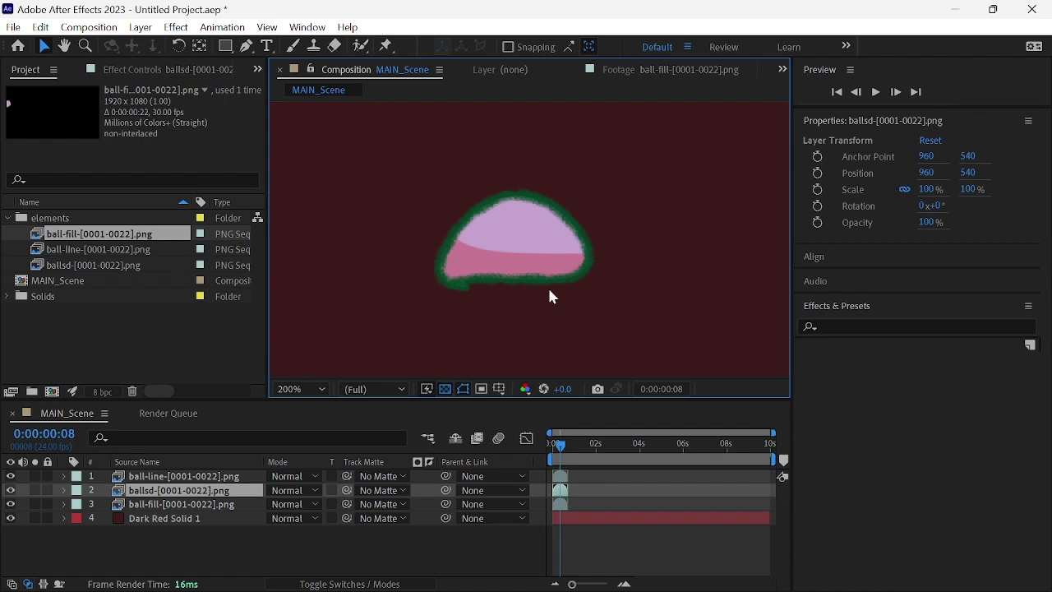
key(comma)
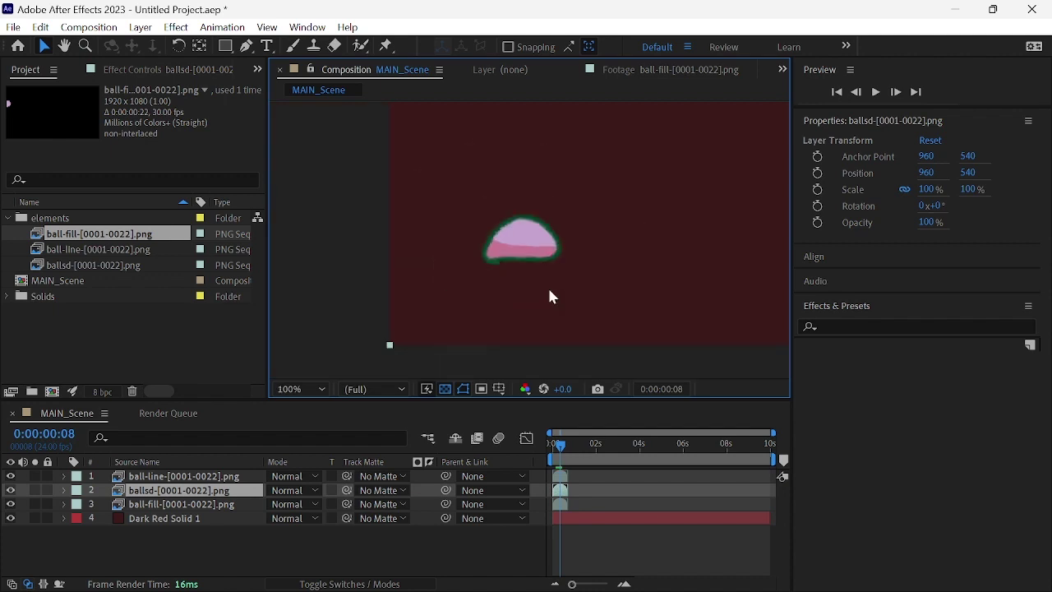
key(period)
key(period)
key(comma)
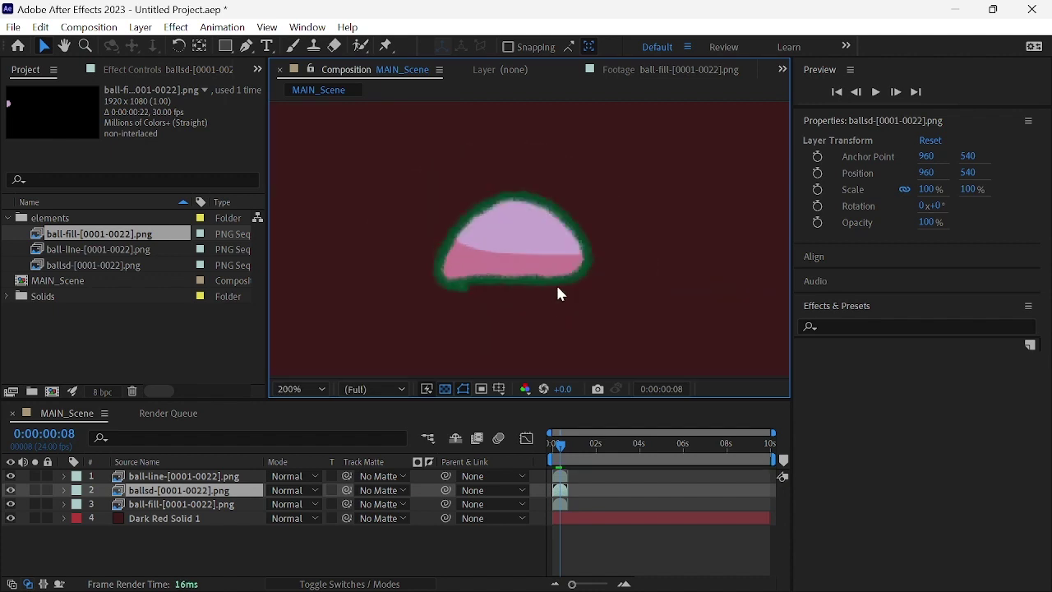
click(35, 490)
click(35, 490)
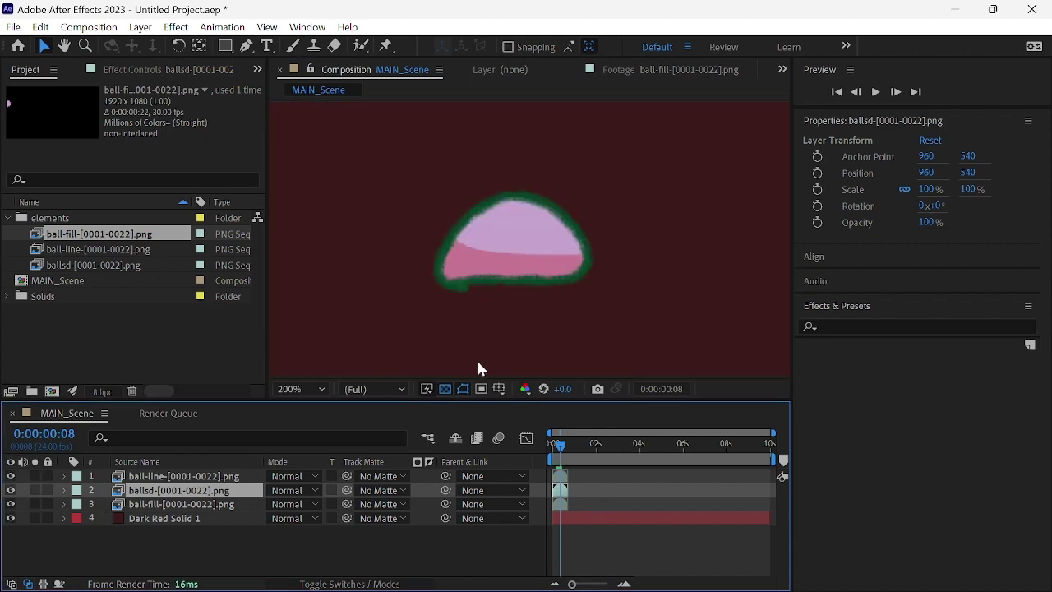
Step: Try a Smart Blur with radius 13.5 and threshold 32.6 on the ballsd layer, and remove the effect
click(177, 28)
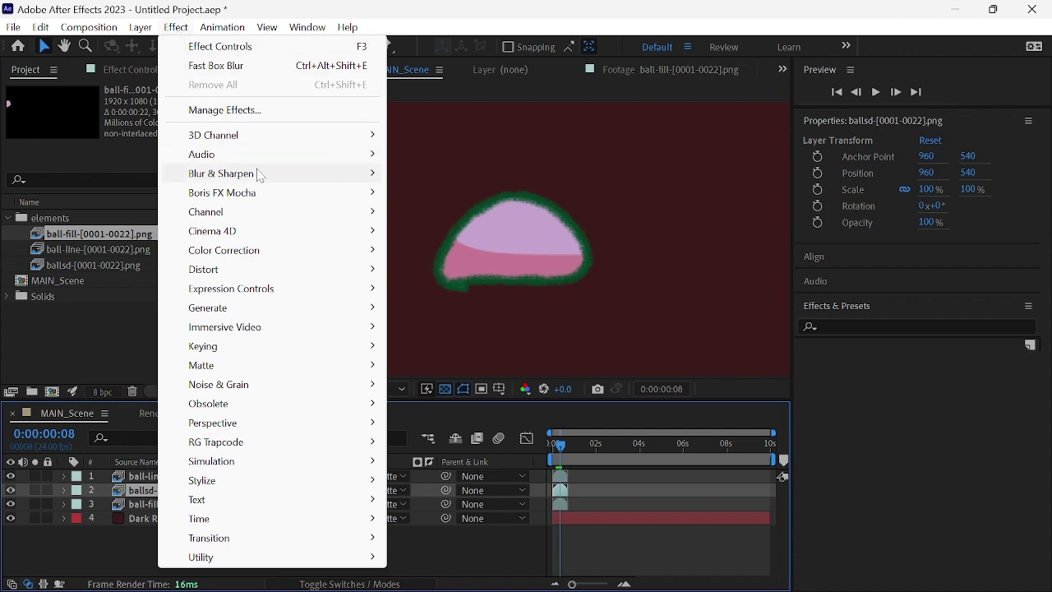
mouse_move(322, 173)
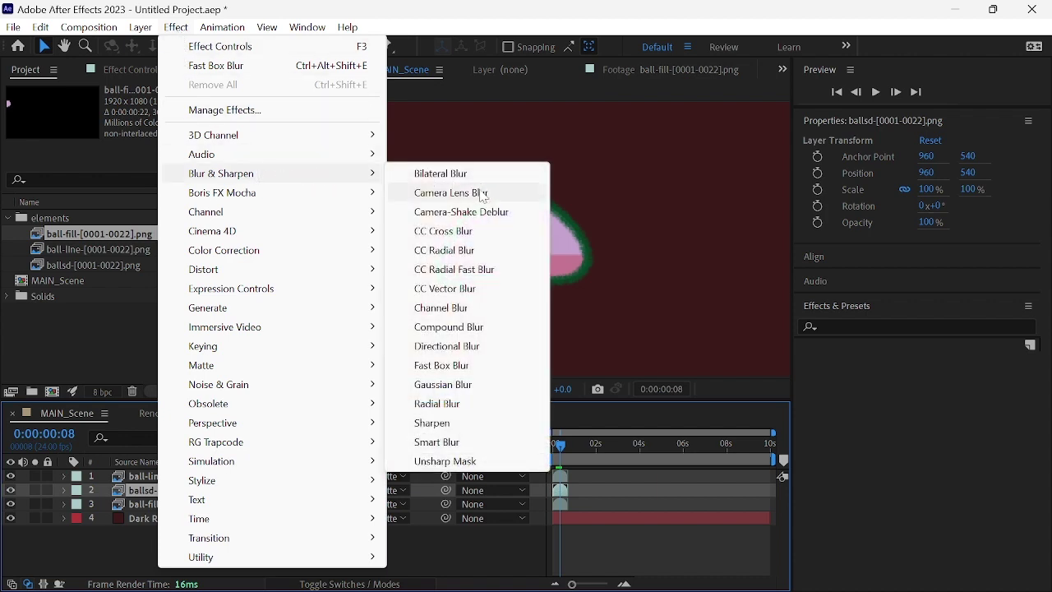
click(482, 444)
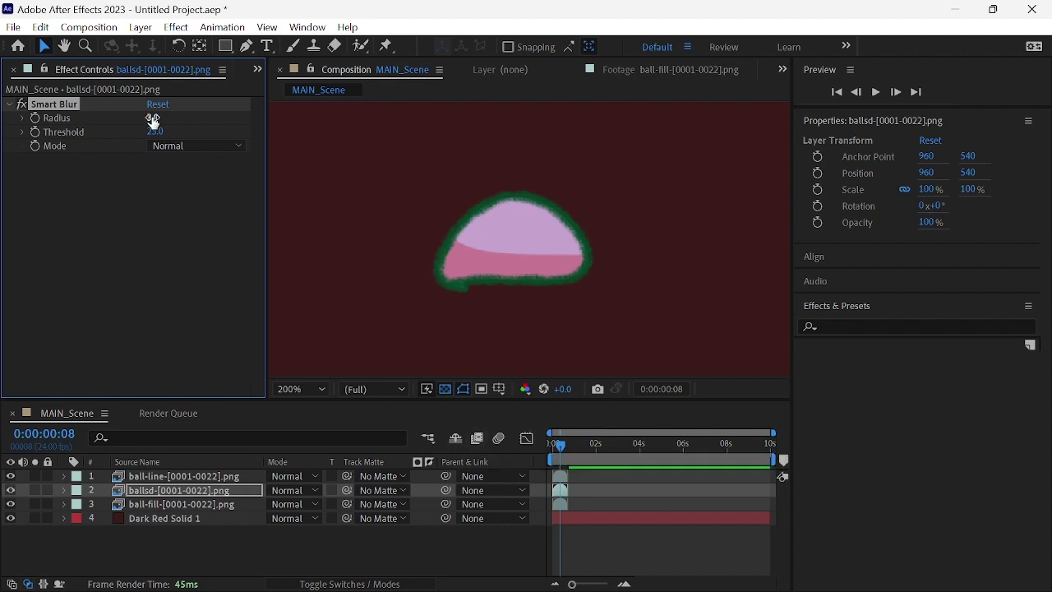
drag(152, 119, 181, 109)
key(comma)
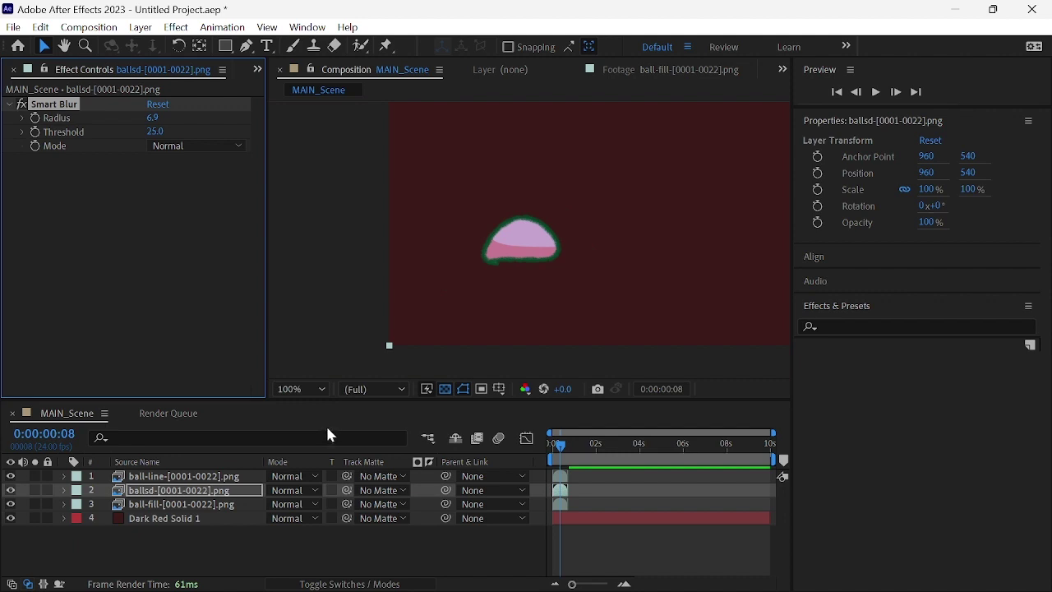
drag(156, 119, 218, 132)
click(34, 490)
click(34, 490)
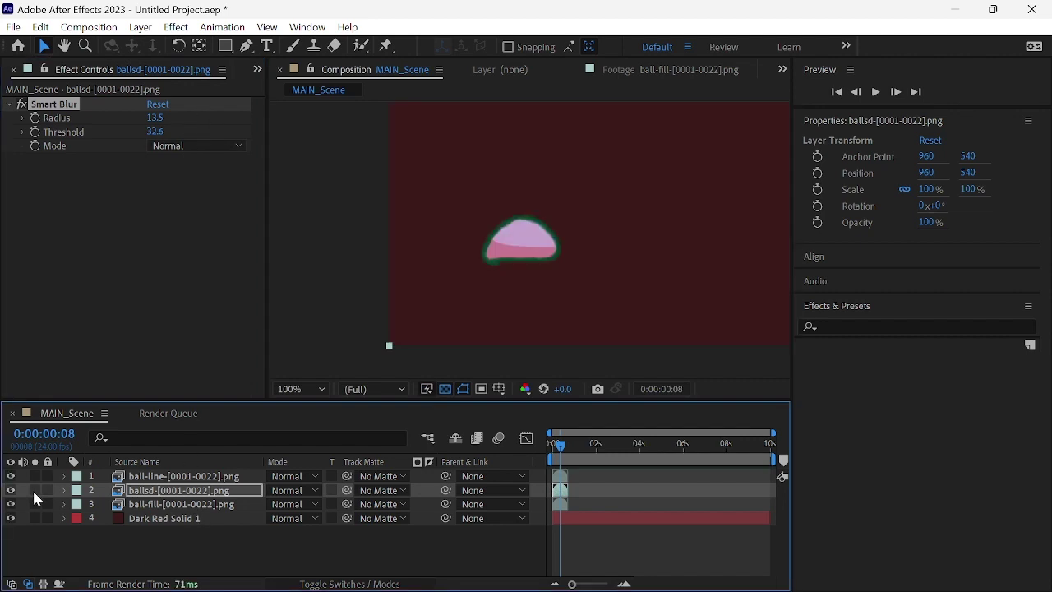
click(68, 106)
key(Delete)
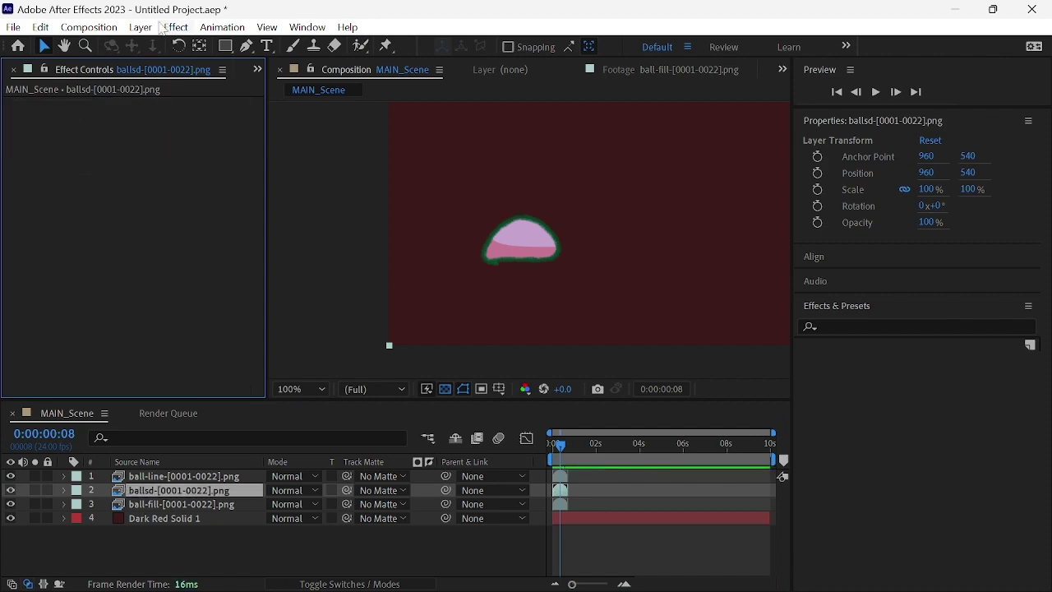
Step: Apply a Gaussian Blur to the ballsd shadow layer with a blurriness of 15.2
click(175, 27)
mouse_move(370, 174)
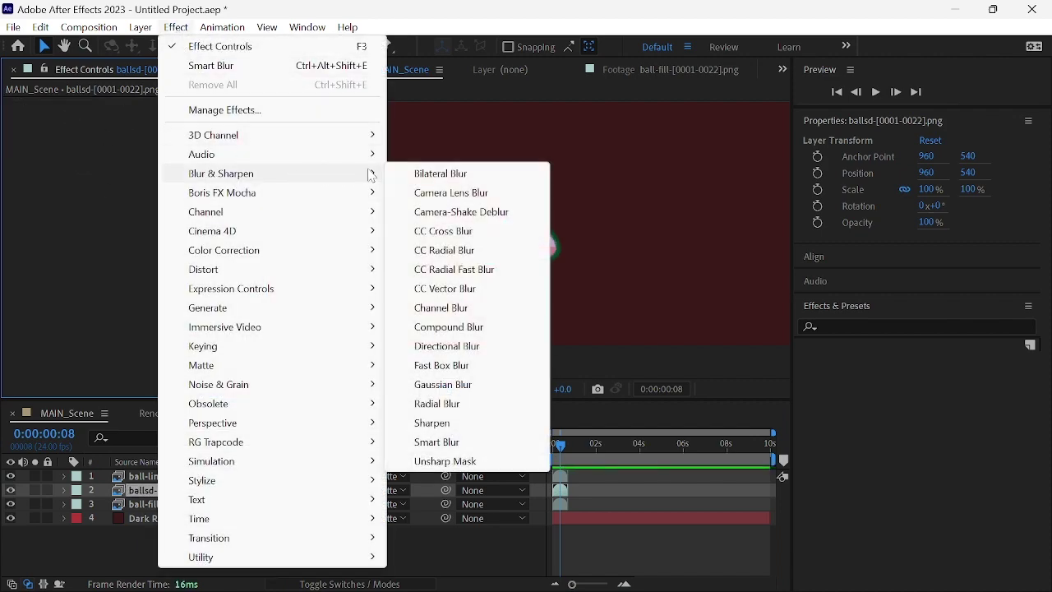
click(482, 389)
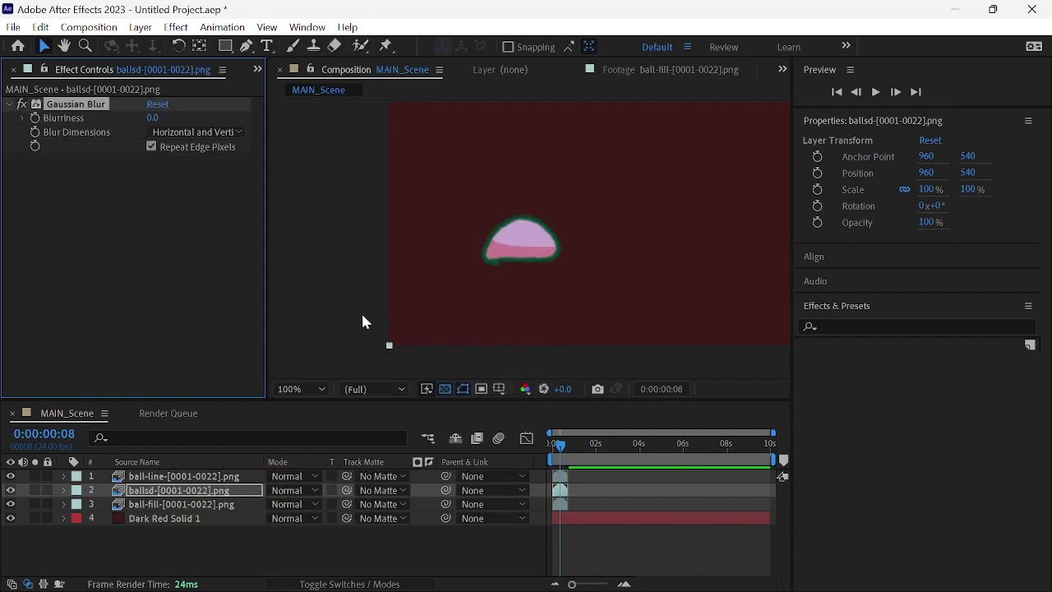
drag(153, 116, 207, 124)
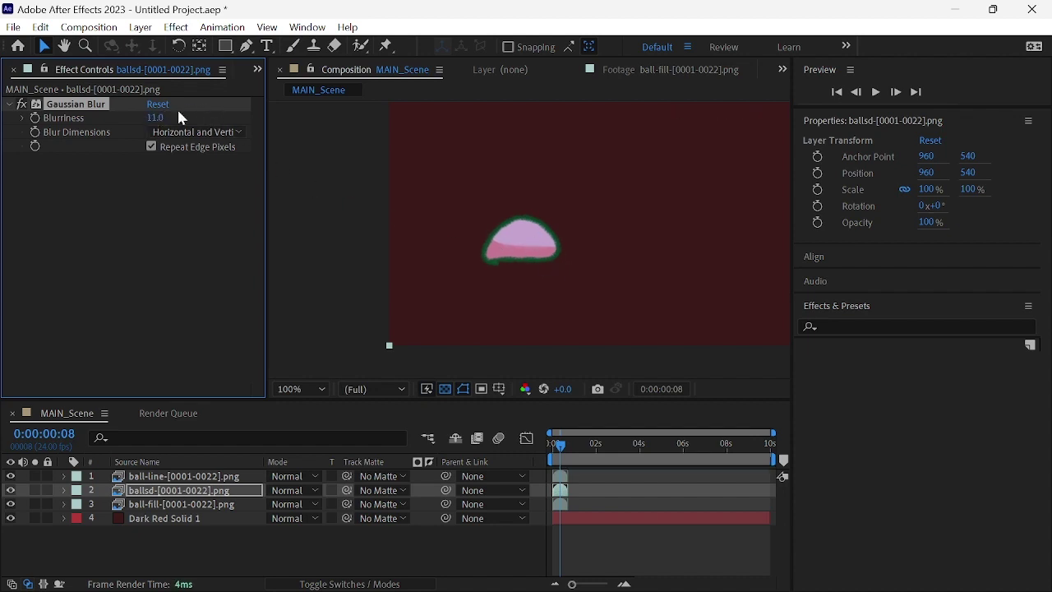
drag(155, 116, 183, 106)
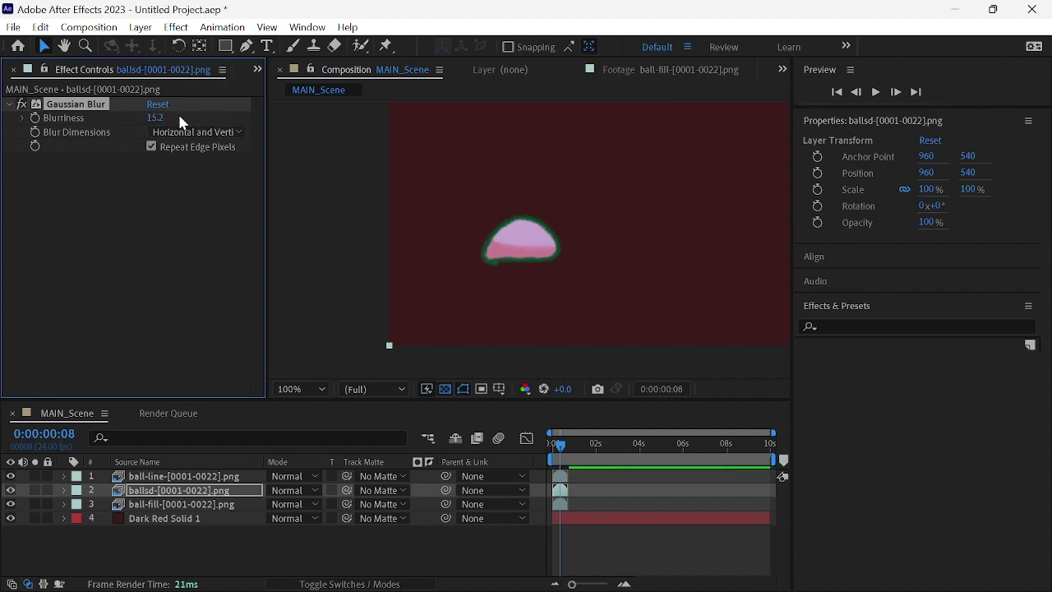
Step: Reveal the ballsd shadow layer's opacity and set it to 80%
click(161, 492)
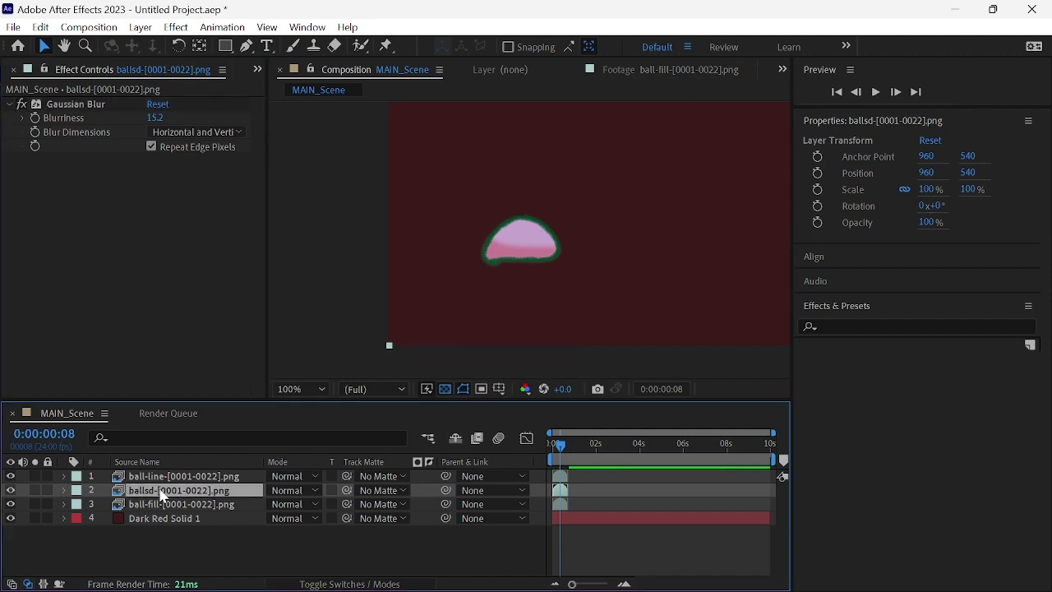
key(t)
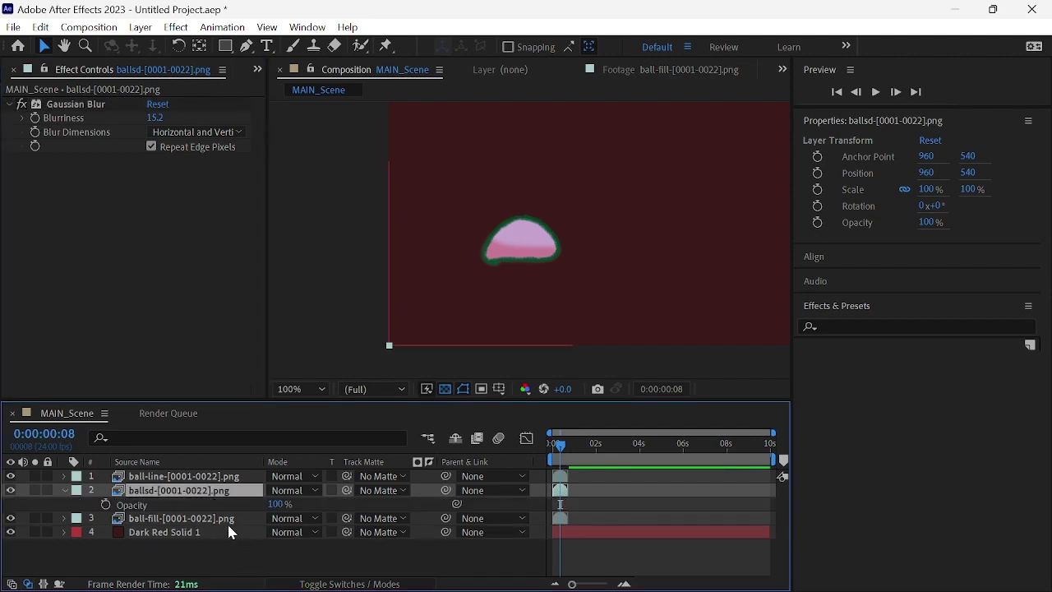
mouse_move(274, 504)
mouse_down()
mouse_move(252, 504)
mouse_move(270, 504)
mouse_up()
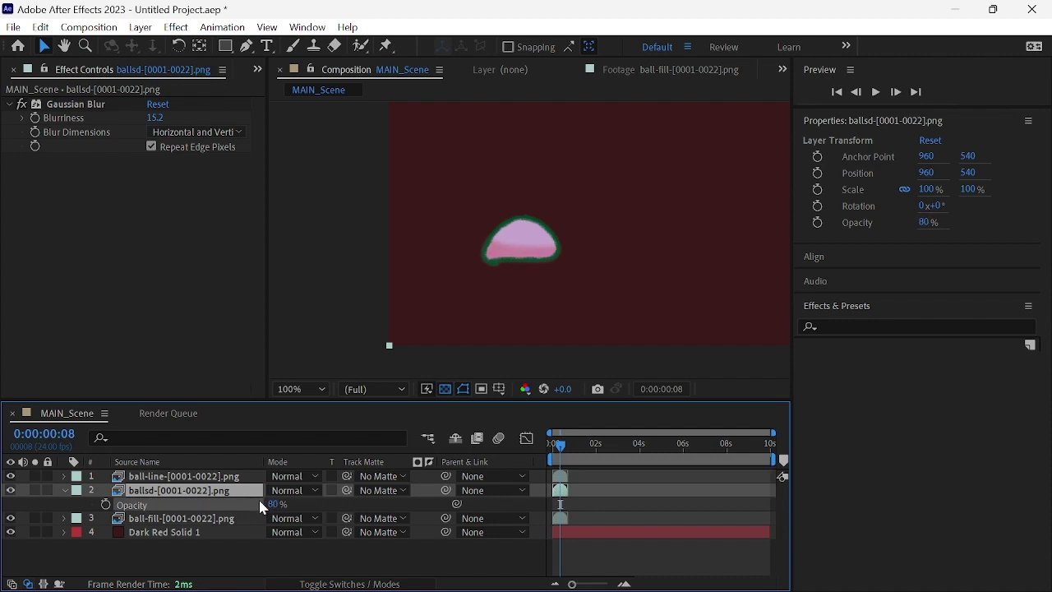
Step: Set the ballsd shadow layer's blending mode to Multiply and lower its opacity to 68%
click(356, 583)
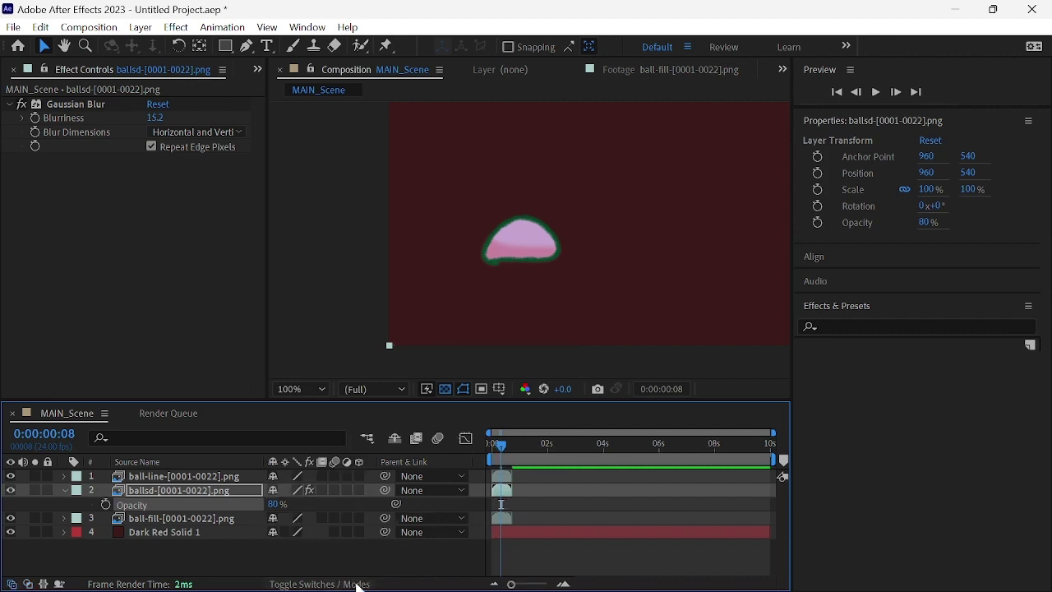
click(346, 584)
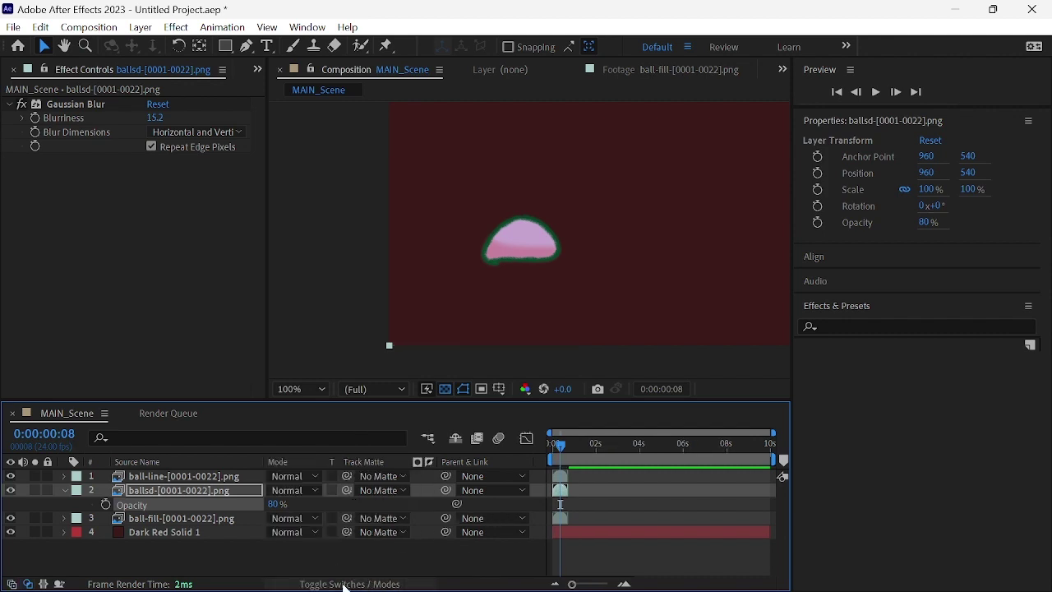
click(310, 488)
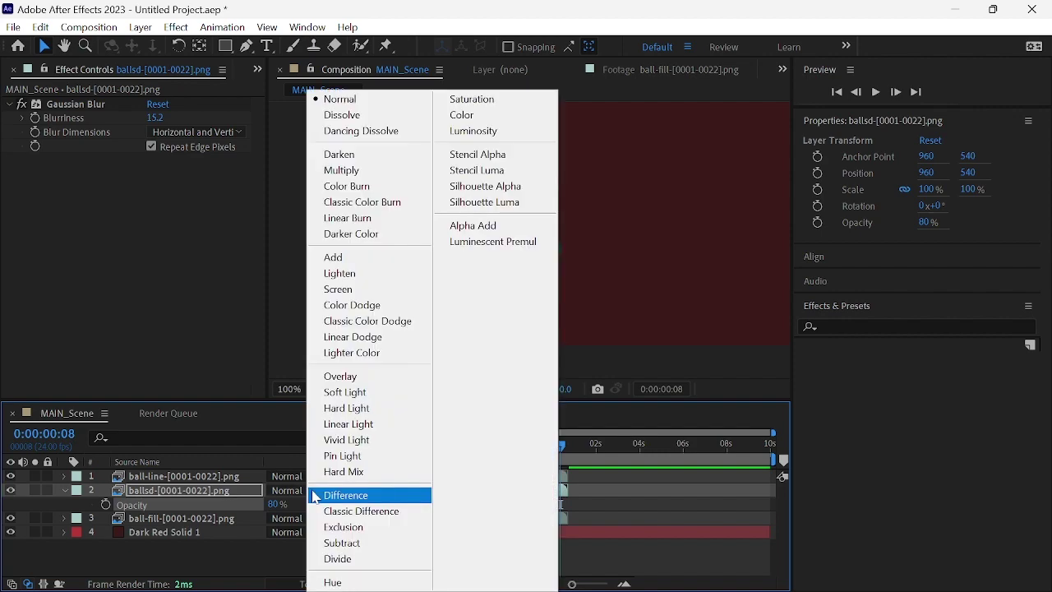
click(353, 170)
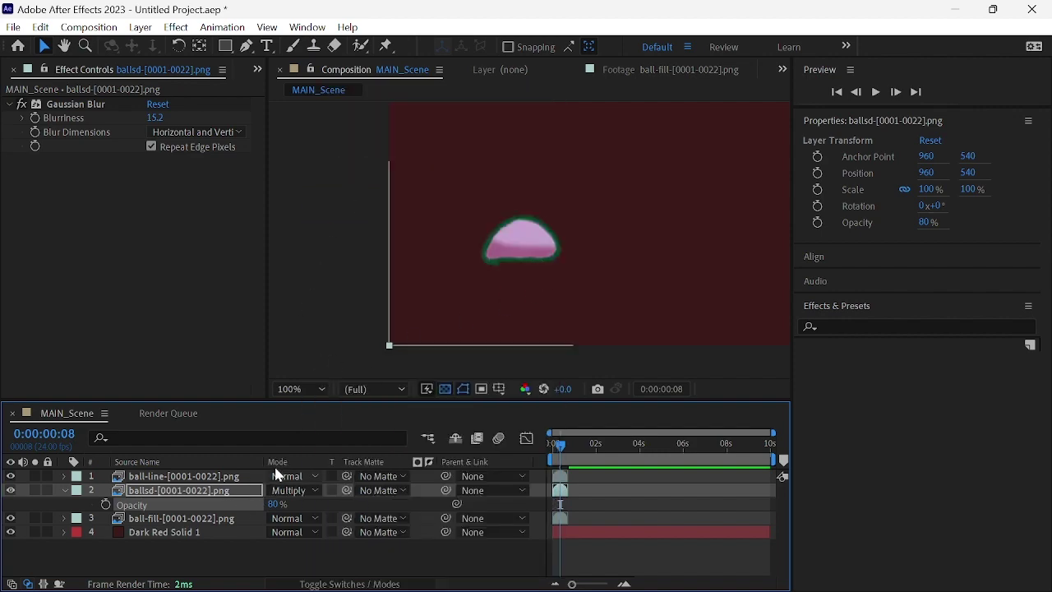
drag(273, 504, 261, 503)
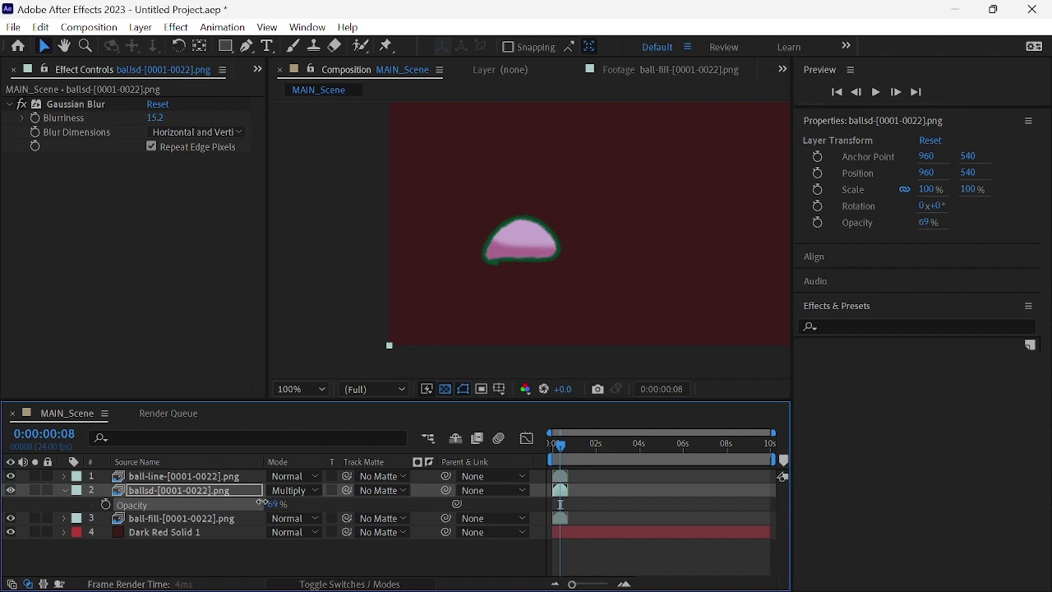
click(209, 547)
Step: Find the Glow effect and apply it to the ball-line layer
click(203, 477)
drag(561, 445, 564, 452)
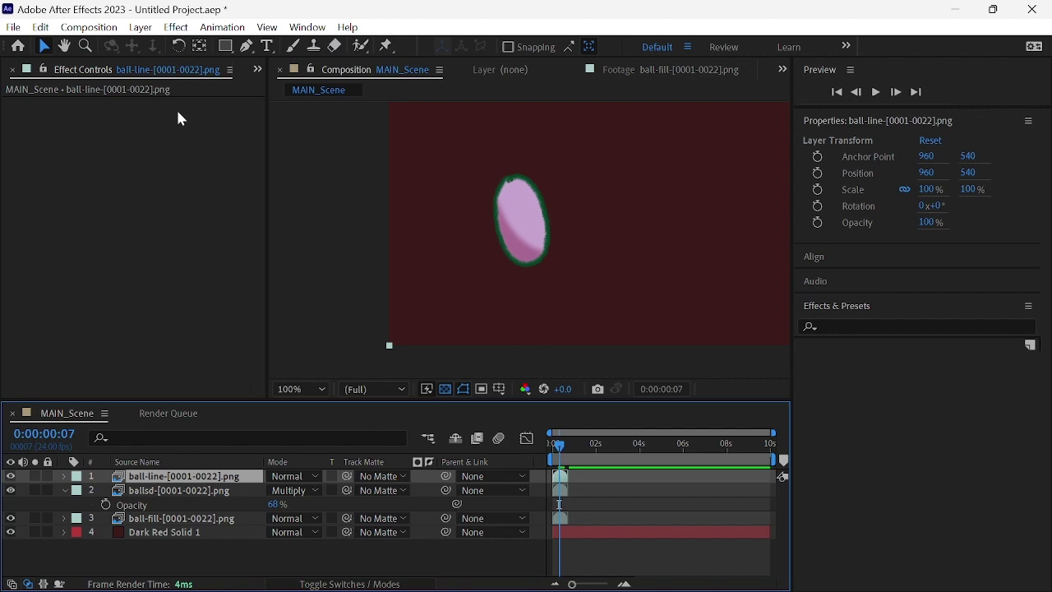
click(176, 27)
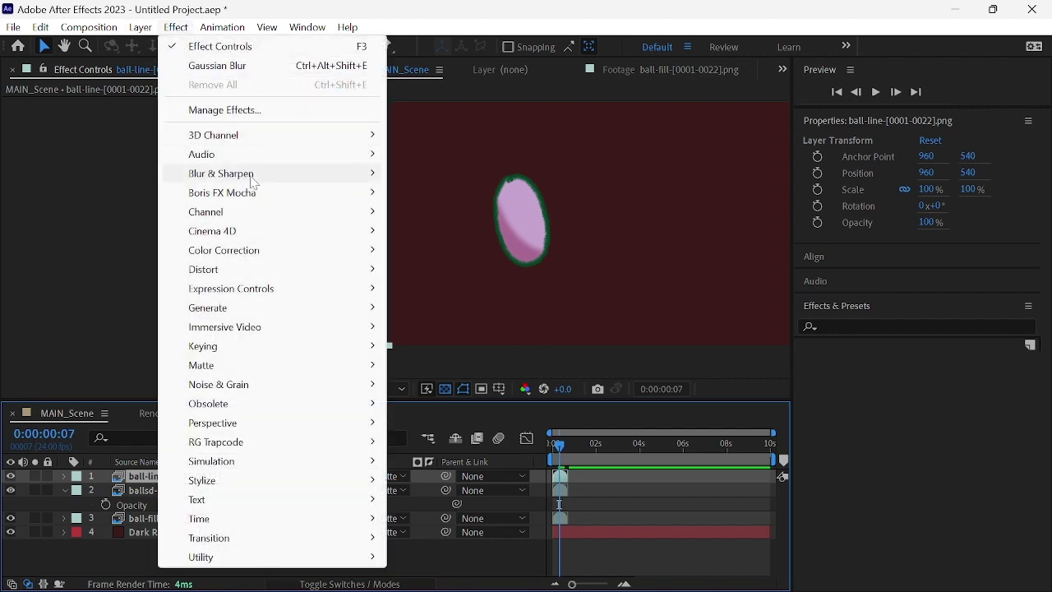
mouse_move(300, 182)
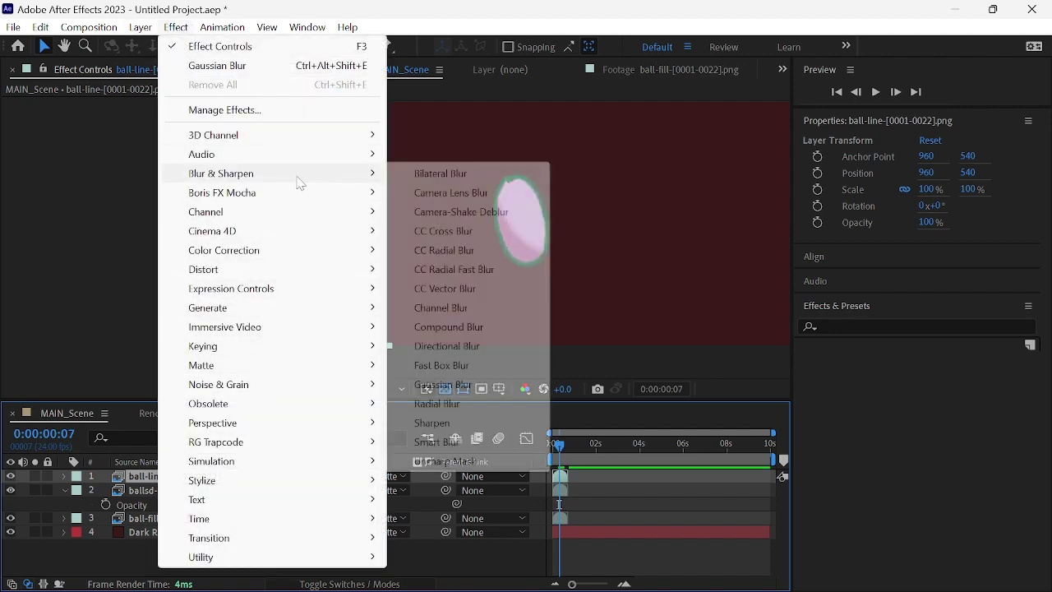
click(121, 191)
click(867, 322)
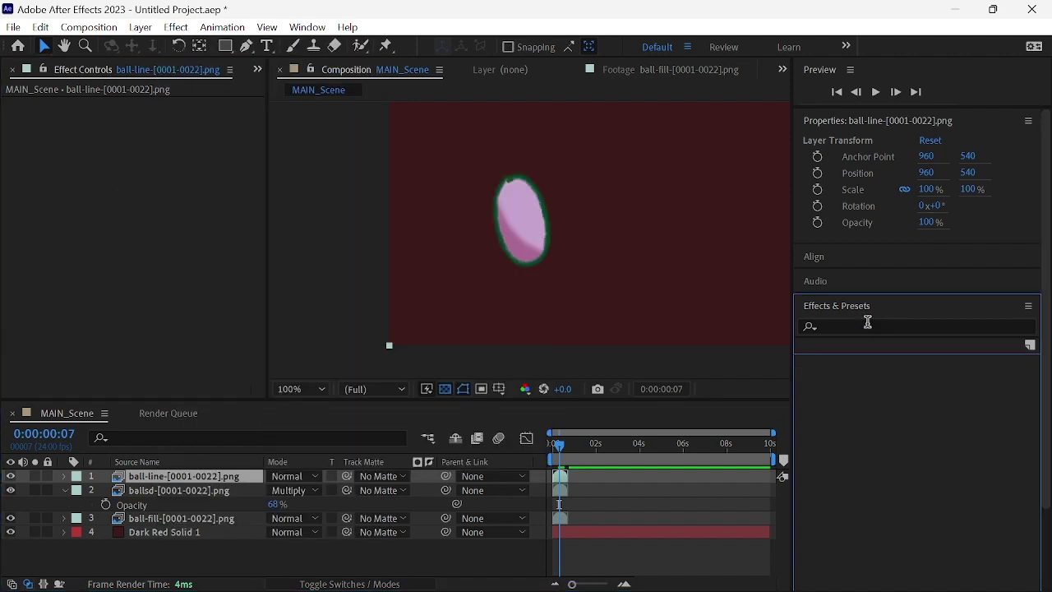
click(838, 324)
text(glow)
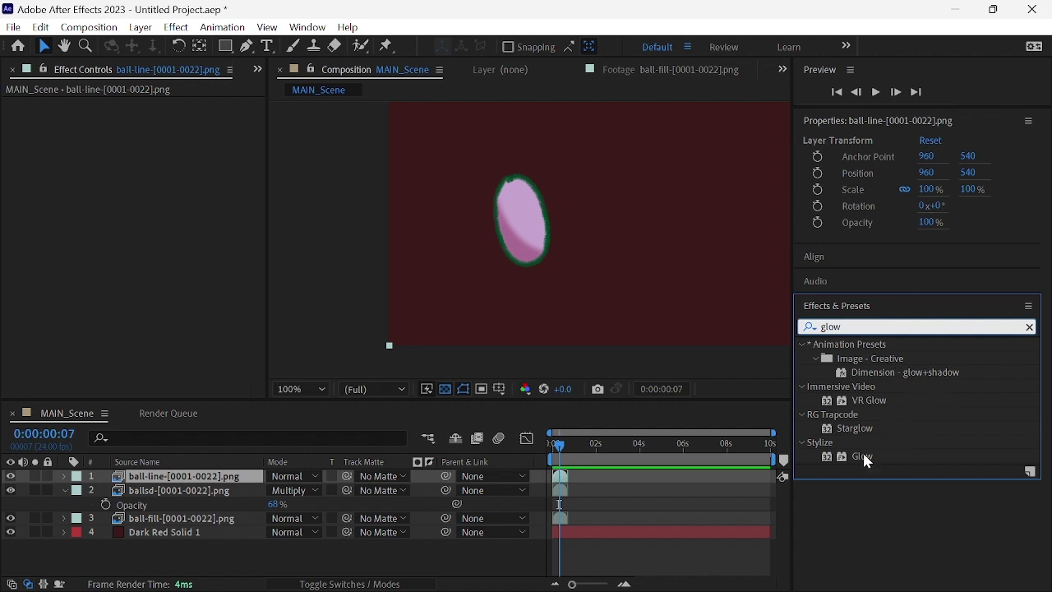
drag(865, 462, 563, 483)
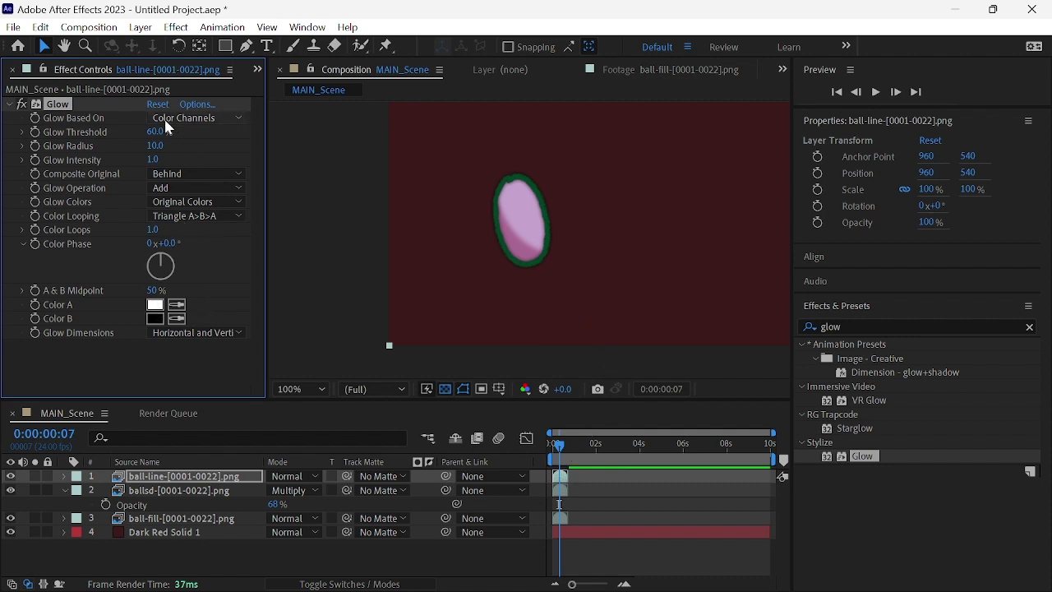
Step: Set the ball-line Glow's threshold to 63.5% and radius to 36, and make Color A yellow (F1E255)
drag(156, 132, 168, 145)
click(155, 305)
click(575, 379)
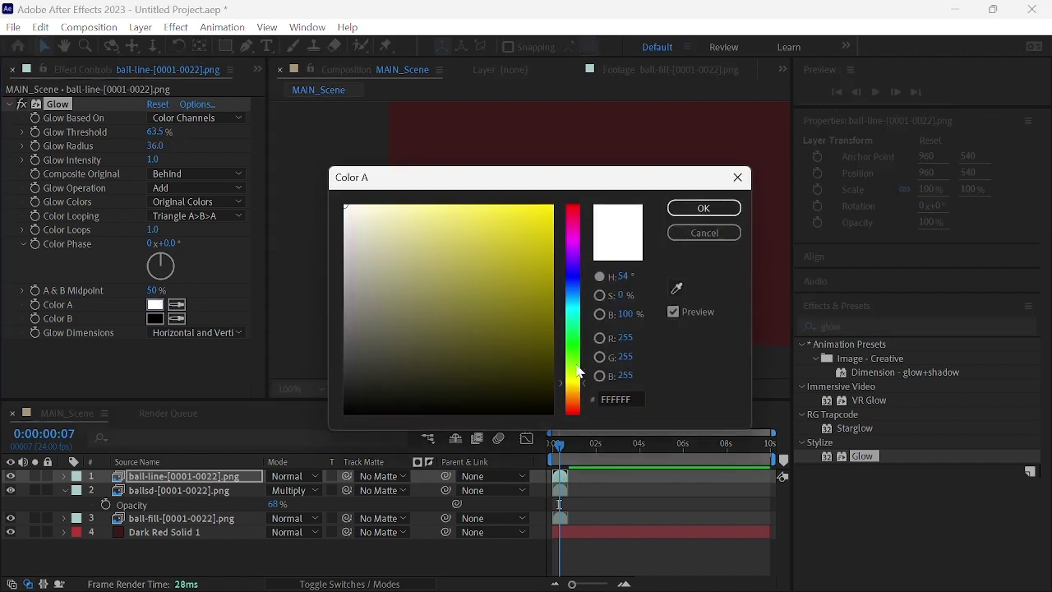
mouse_move(511, 310)
mouse_down()
mouse_move(510, 263)
mouse_move(453, 237)
mouse_move(478, 216)
mouse_up()
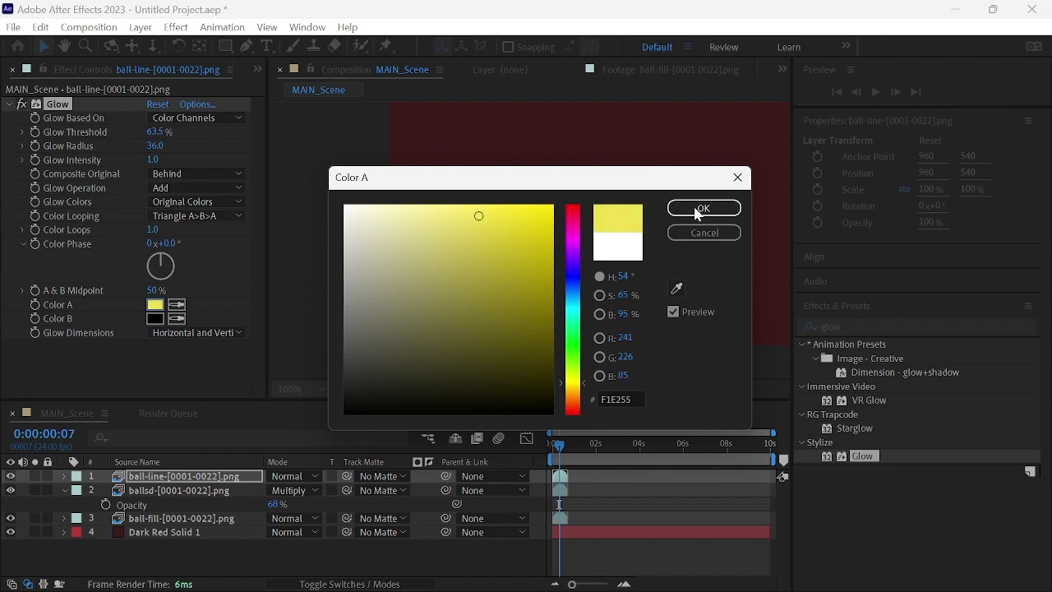
click(702, 208)
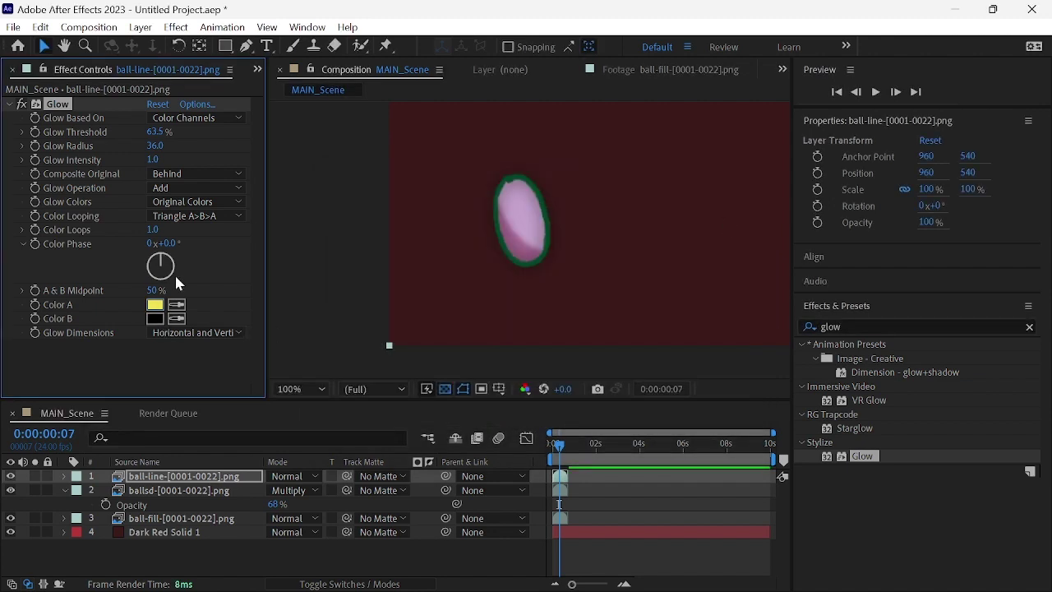
Step: Composite the original on top in the ball-line Glow and, after trying other blend operations, set the glow operation to Overlay
click(206, 175)
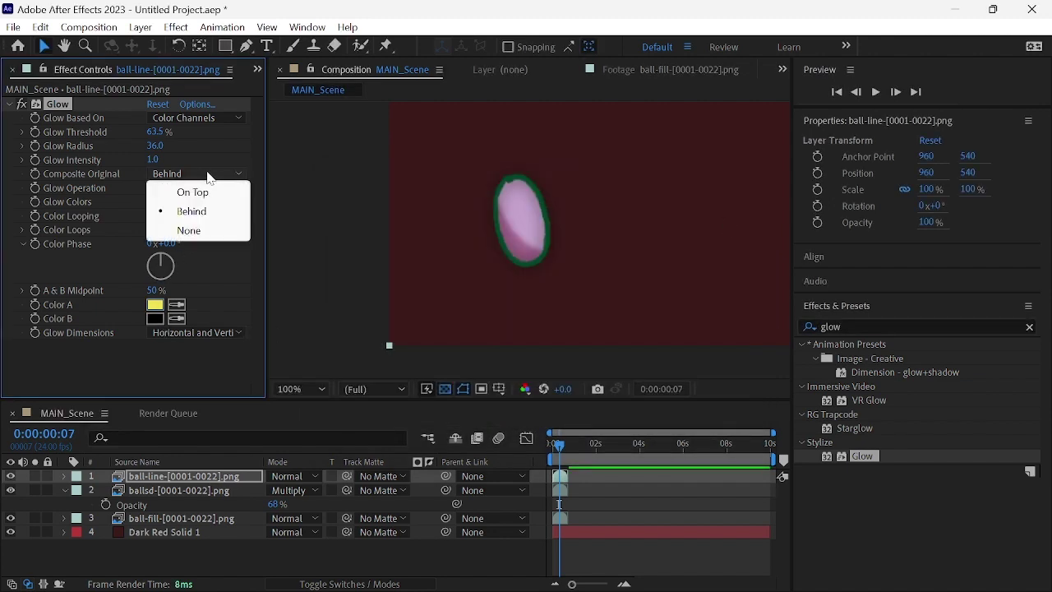
click(201, 194)
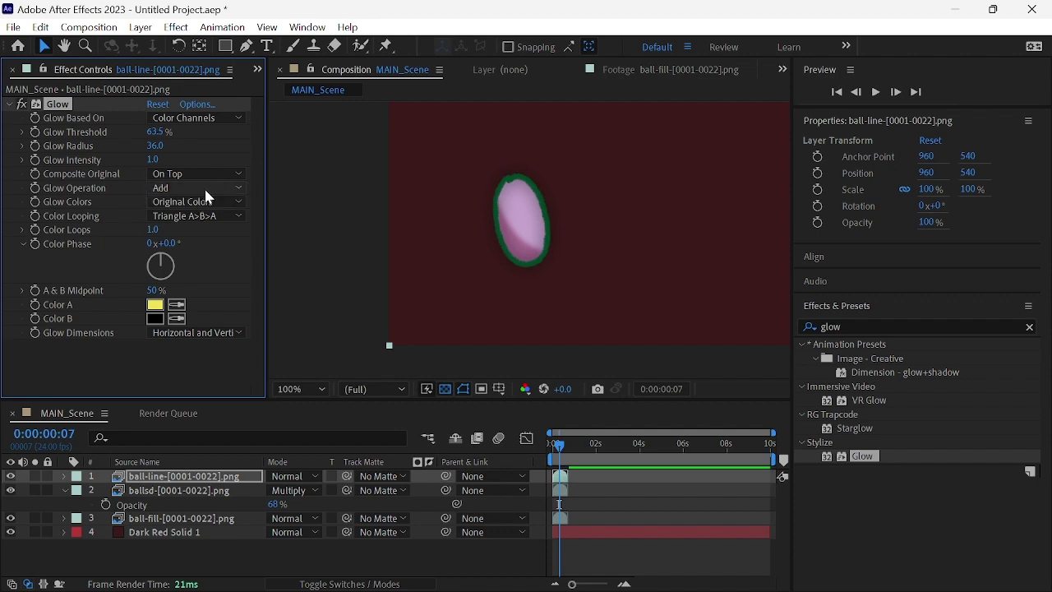
scroll(205, 189, down, 2)
click(207, 189)
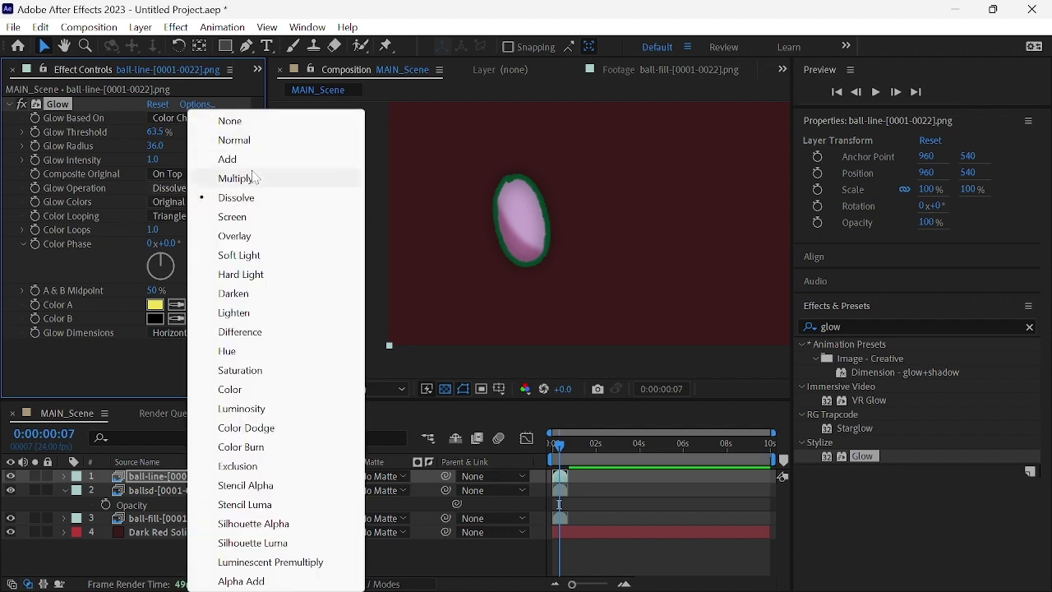
click(253, 177)
click(216, 189)
click(239, 255)
key(ctrl+z)
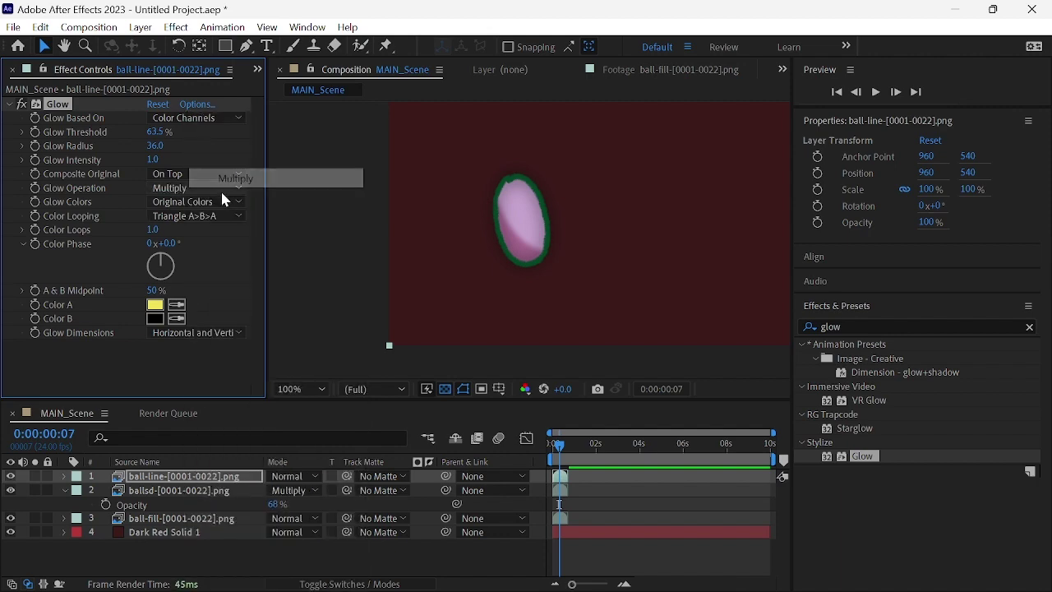
click(212, 188)
click(267, 235)
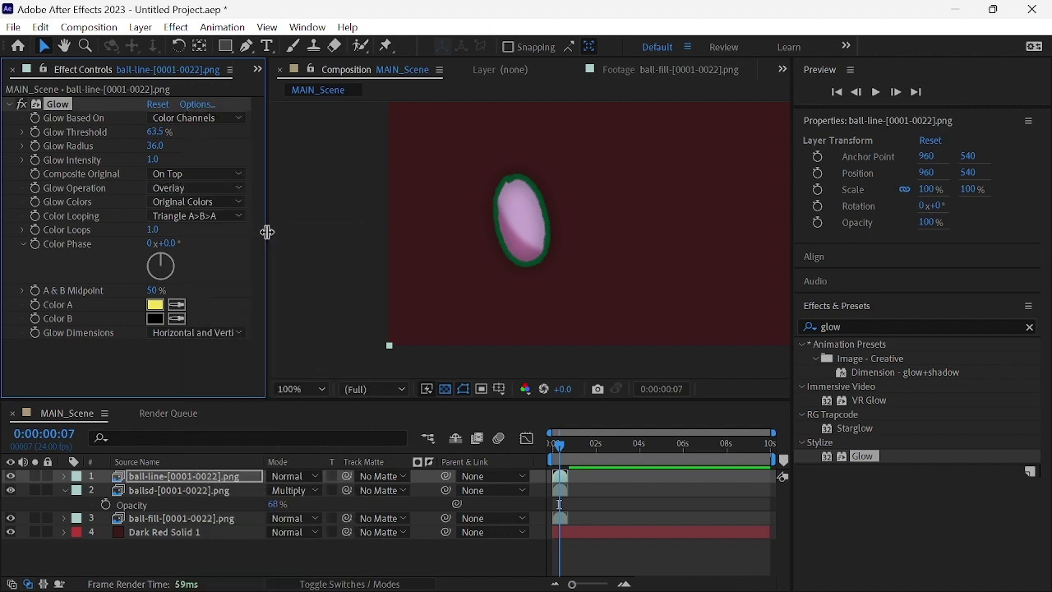
Step: Change the Glow's Color A to pale cream (F2EEC9) and Color B to a light red of about EA6F6F
click(156, 307)
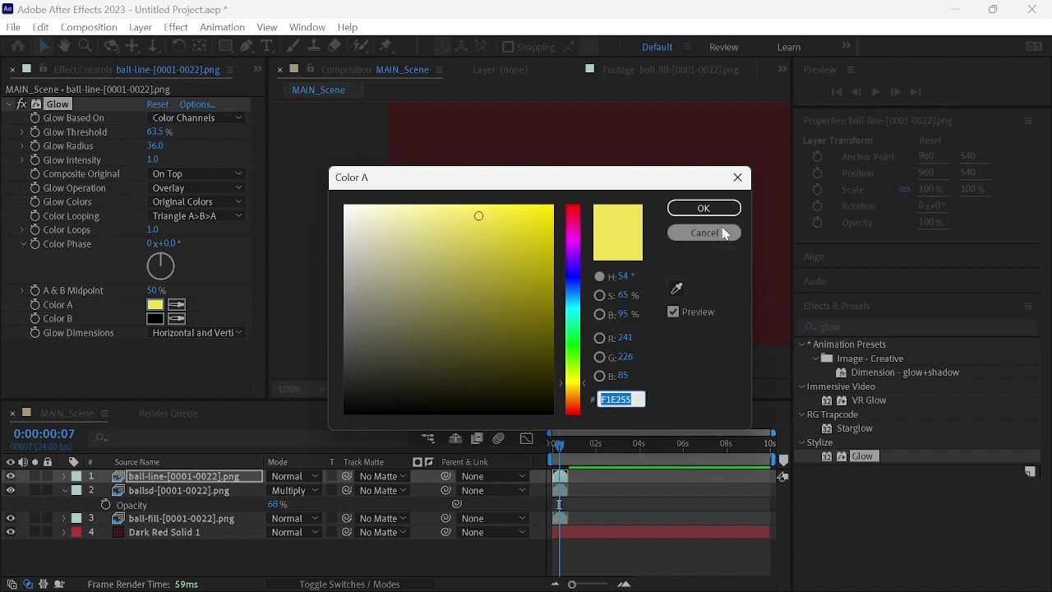
drag(494, 212, 378, 215)
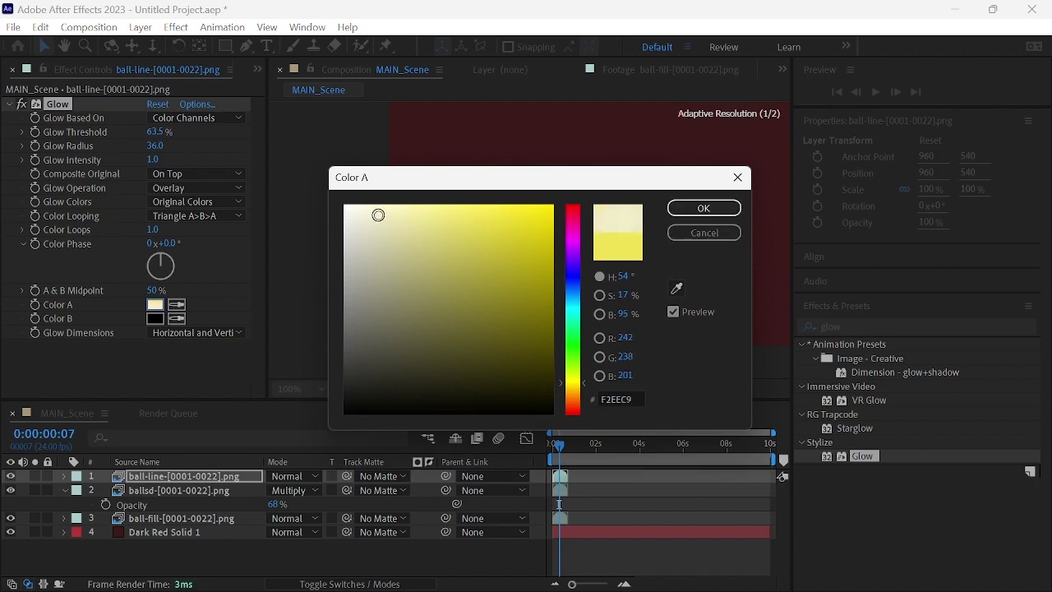
click(704, 208)
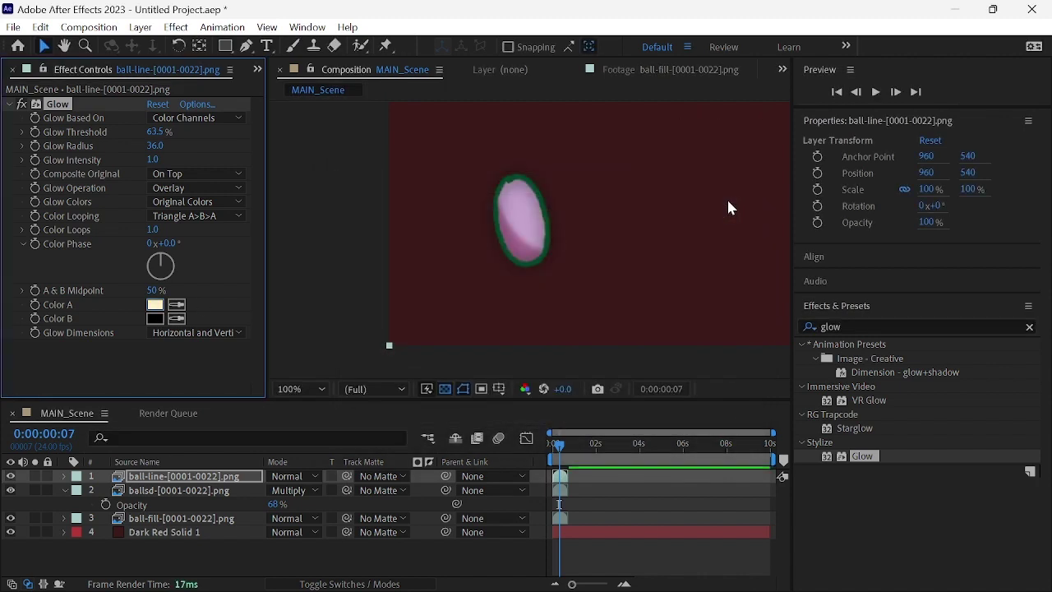
click(156, 318)
drag(452, 238, 461, 214)
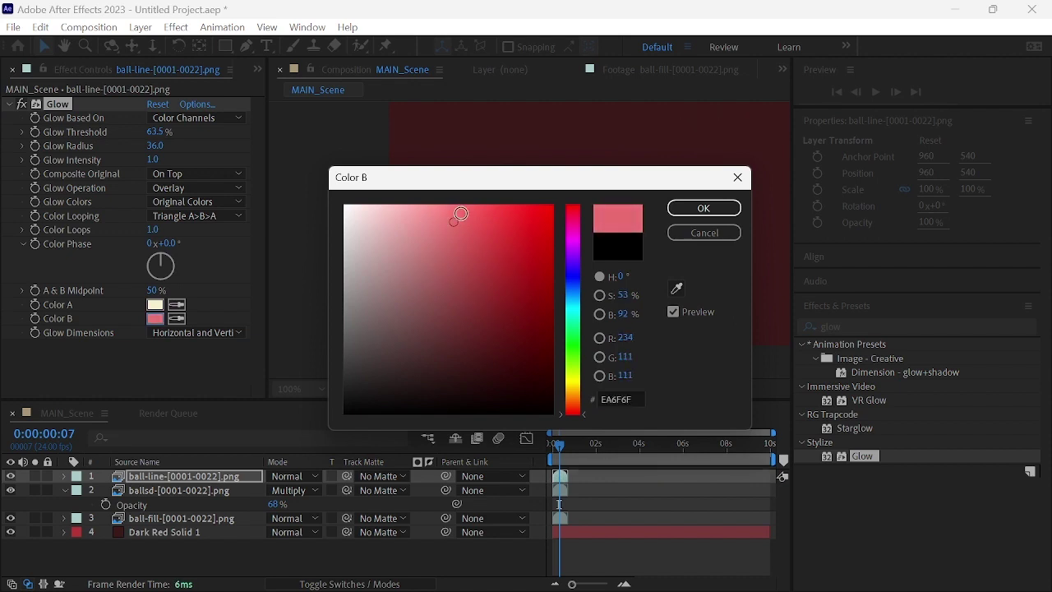
click(704, 208)
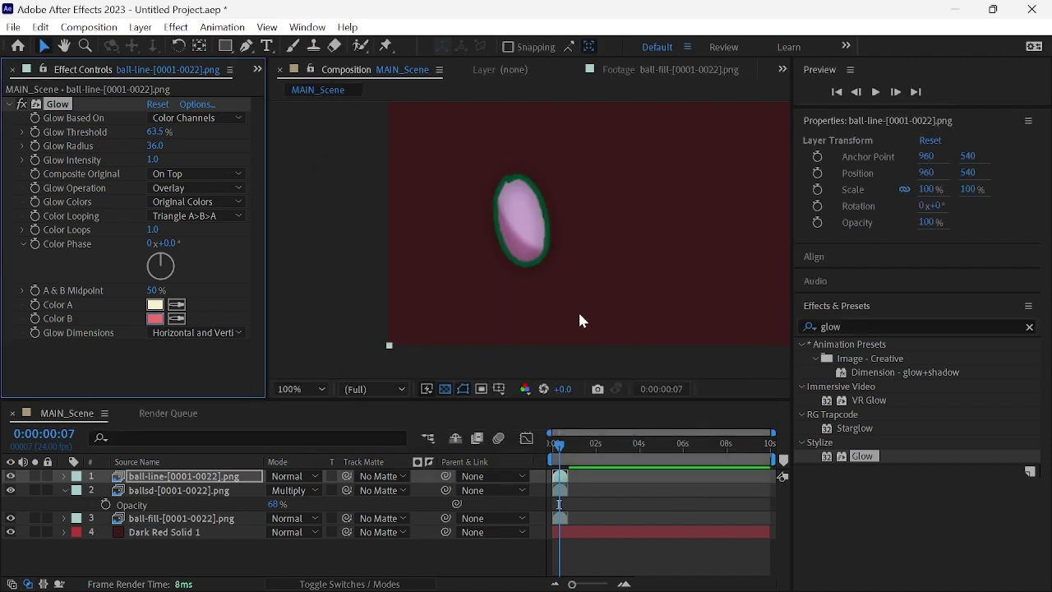
Step: Hide the Dark Red Solid 1 background and inspect the ball's glow over the transparency grid on different frames
click(559, 96)
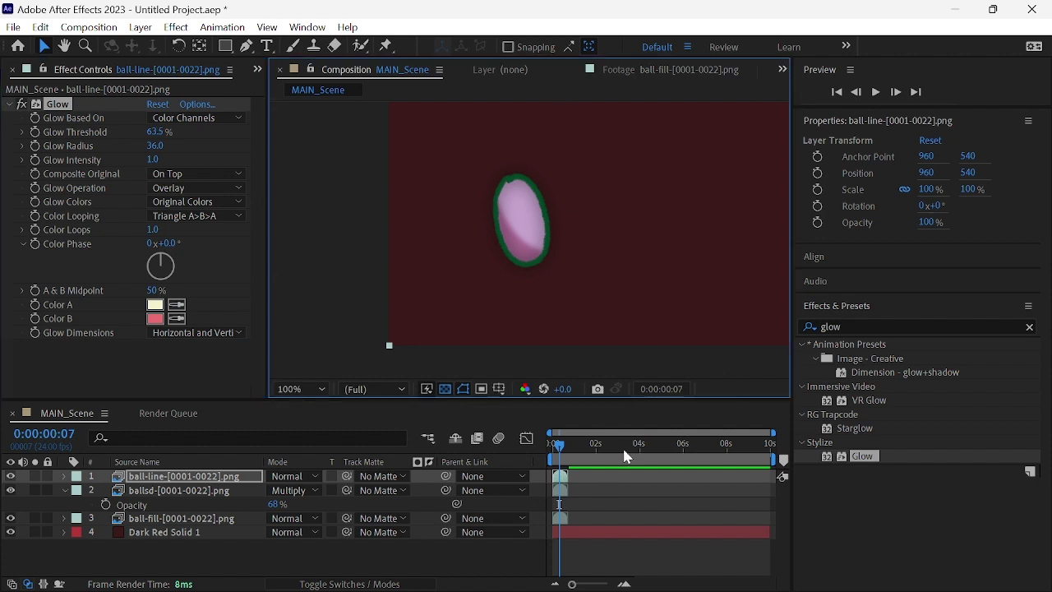
mouse_move(569, 459)
mouse_down()
mouse_move(554, 451)
mouse_move(567, 454)
mouse_up()
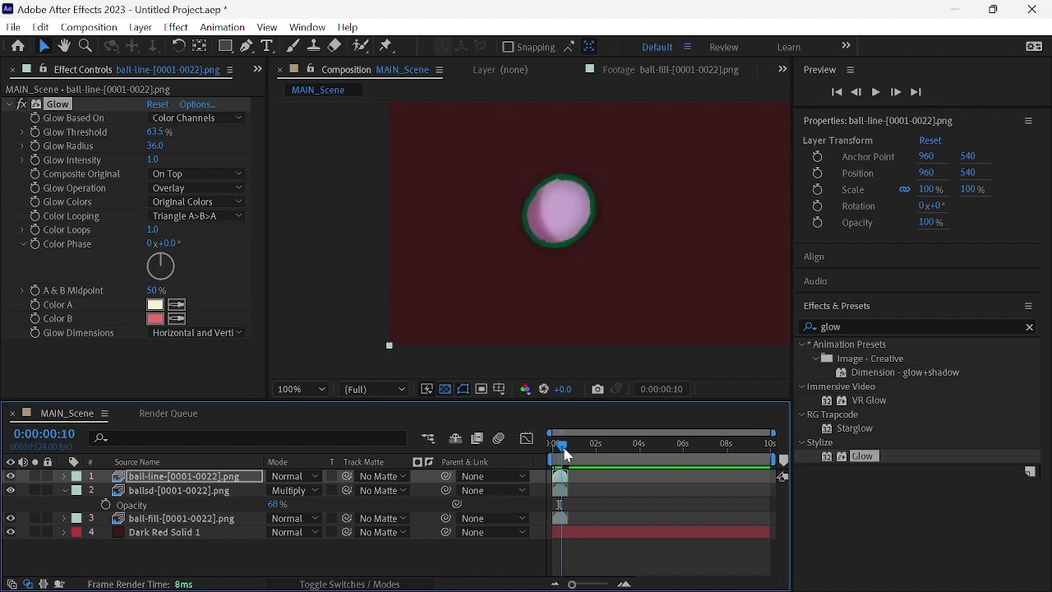
click(444, 391)
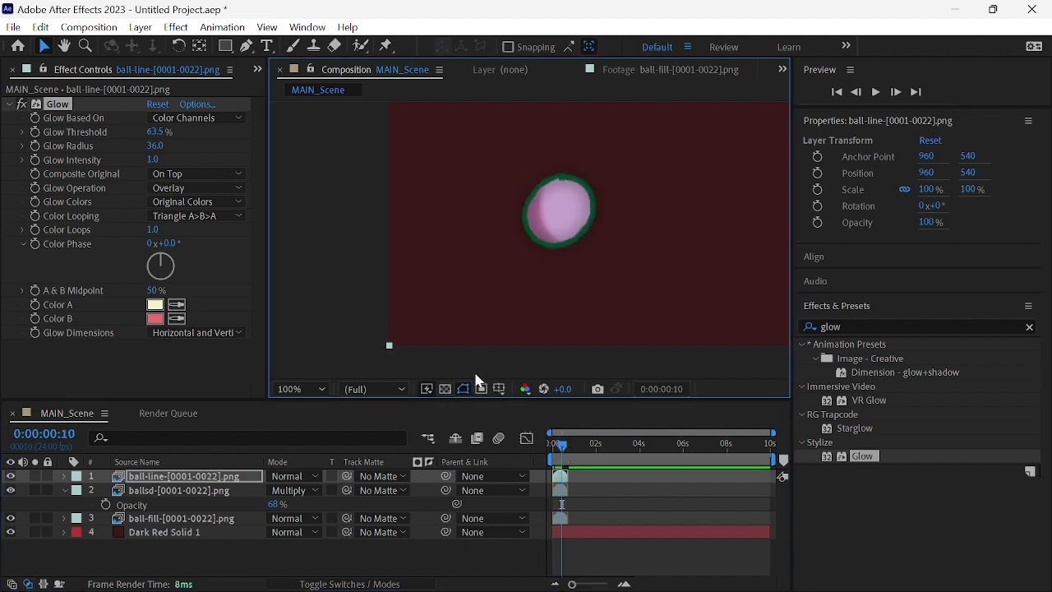
click(11, 532)
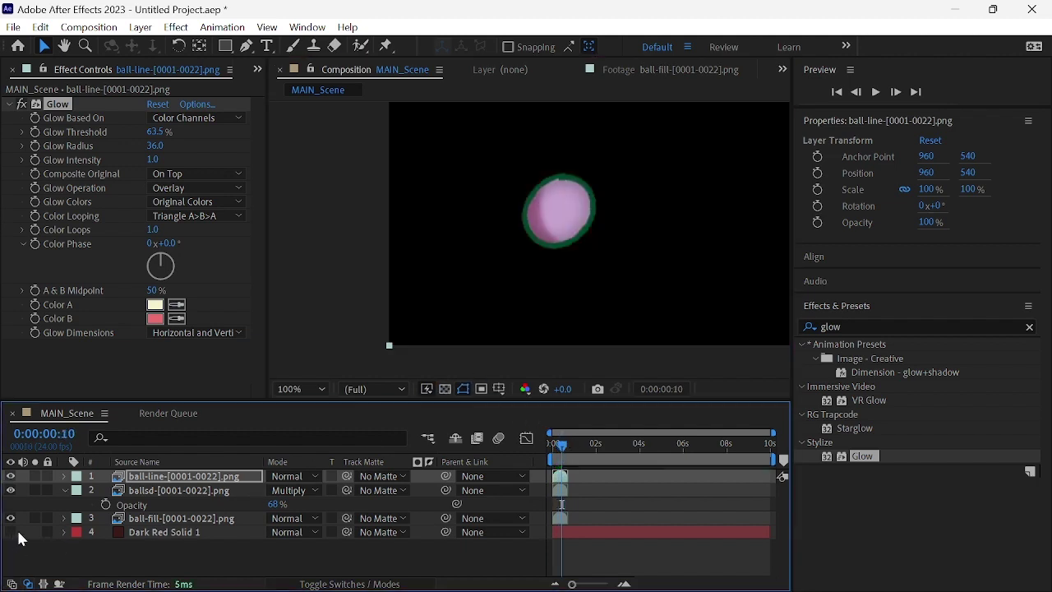
click(446, 390)
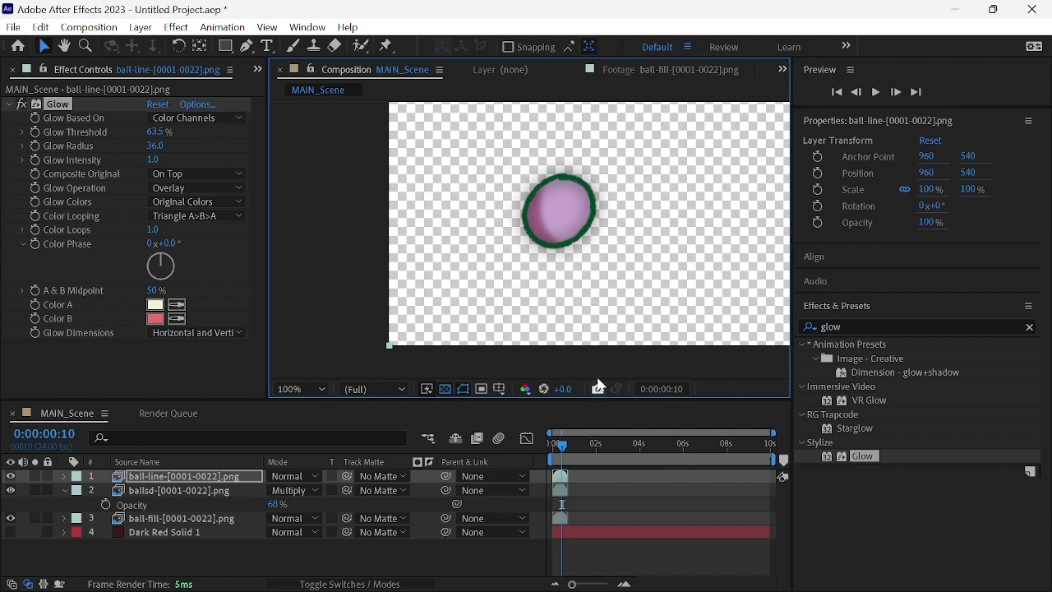
drag(567, 454, 561, 455)
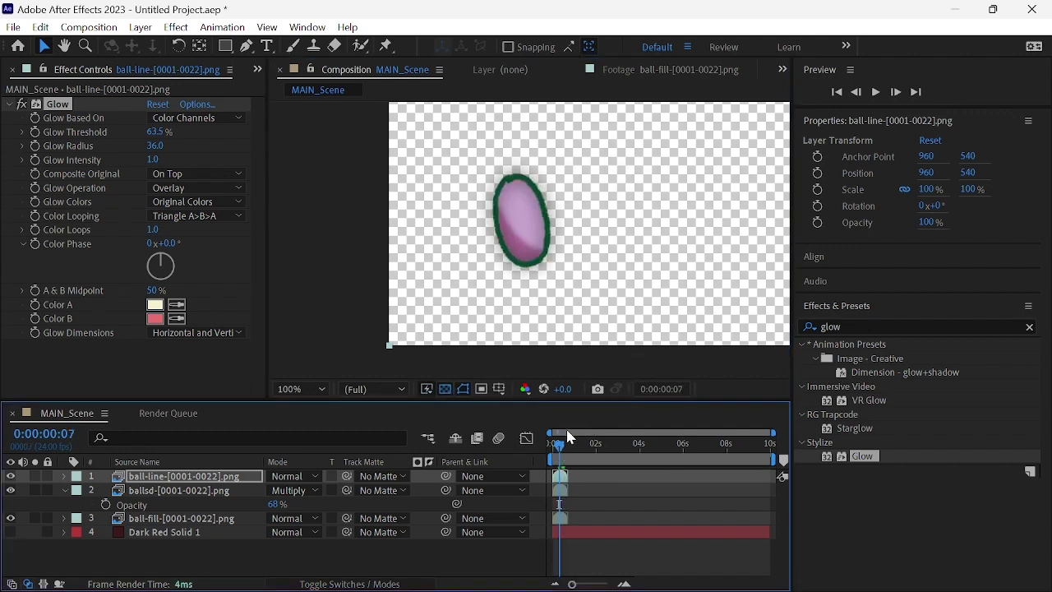
scroll(589, 402, down, 3)
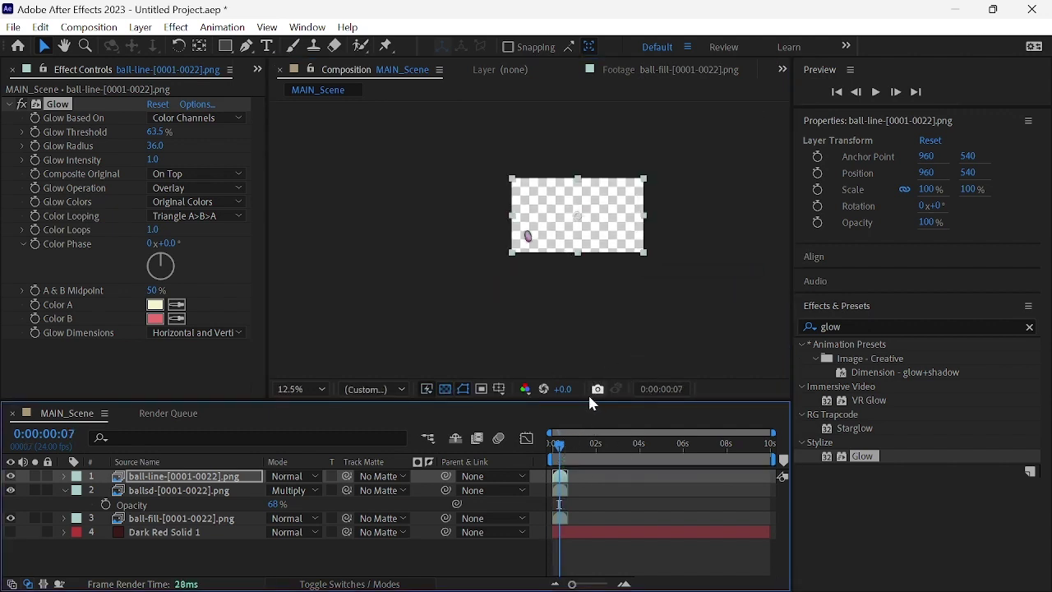
scroll(588, 402, up, 3)
drag(605, 309, 512, 321)
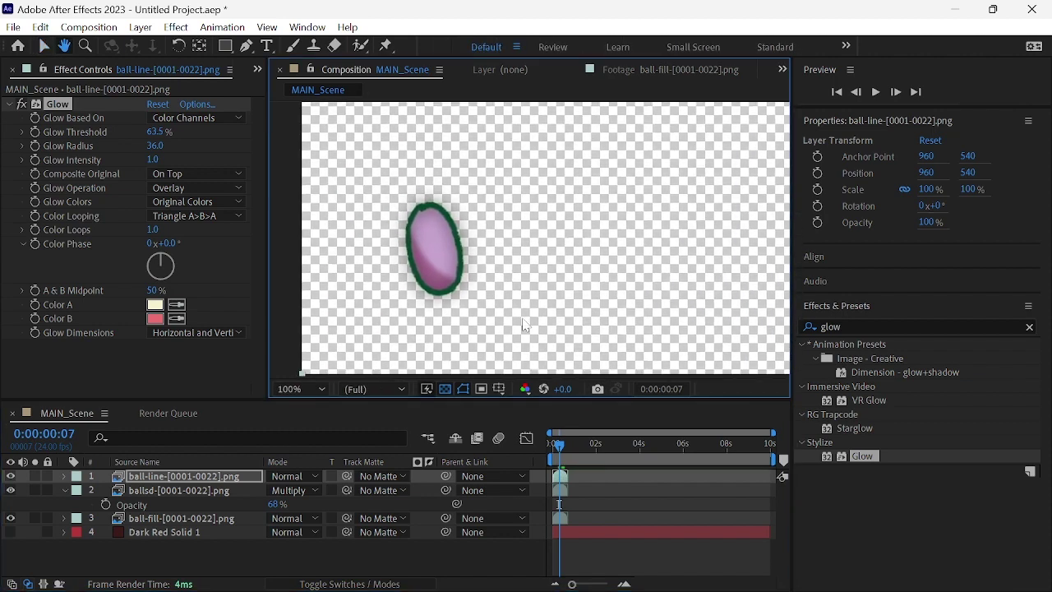
key(v)
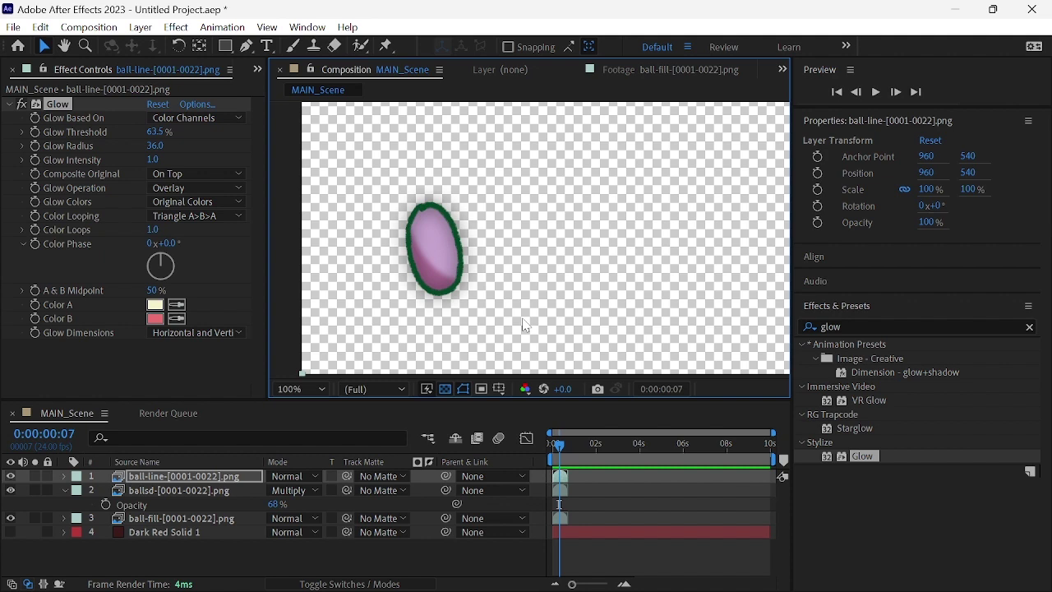
Step: Select the ballsd shadow layer and collapse its revealed opacity property
click(123, 490)
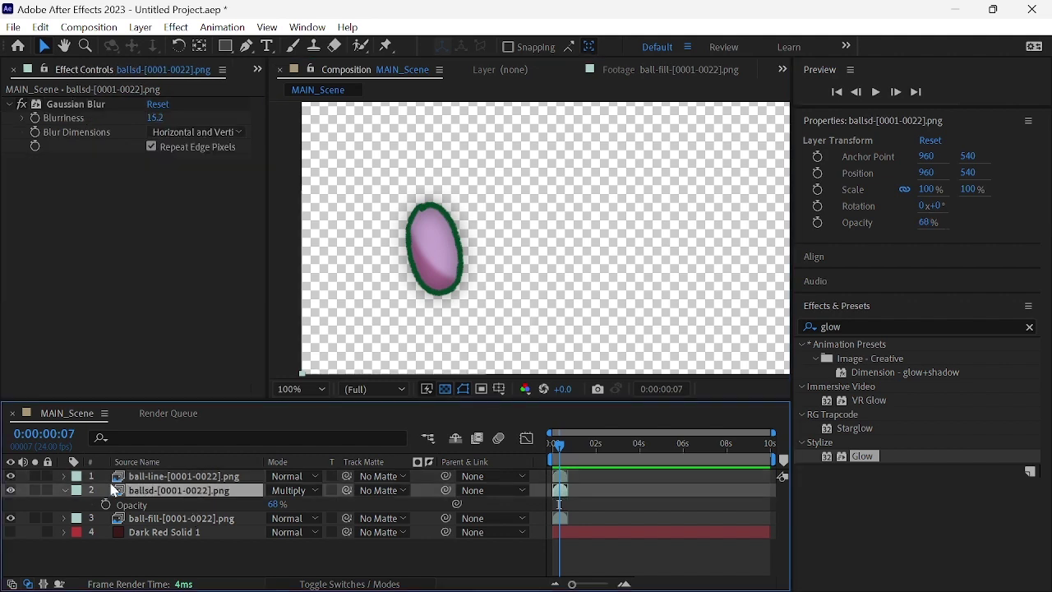
click(65, 490)
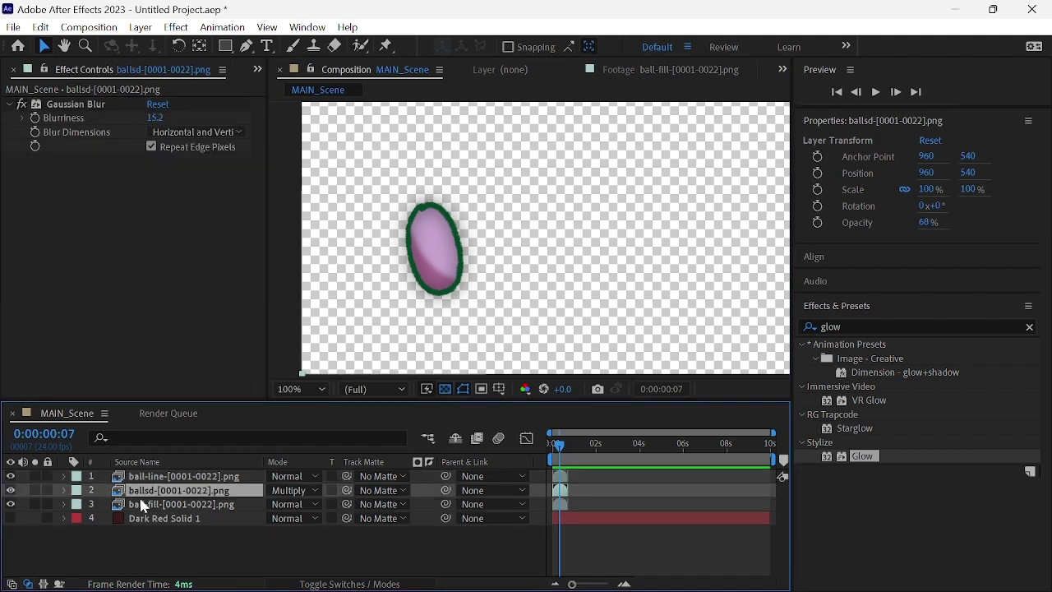
Step: Examine the ball-line, ballsd and ball-fill layers in turn, including their effects, and inspect the composited ball on several frames
click(191, 500)
click(191, 491)
click(189, 482)
click(187, 491)
click(189, 503)
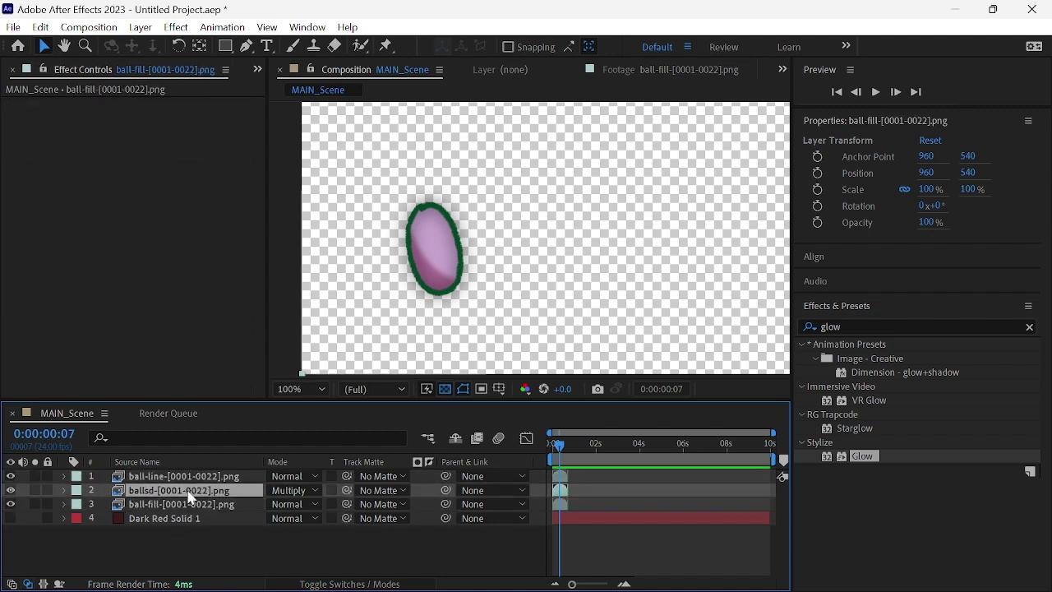
click(187, 477)
click(189, 490)
click(191, 502)
click(192, 491)
click(195, 478)
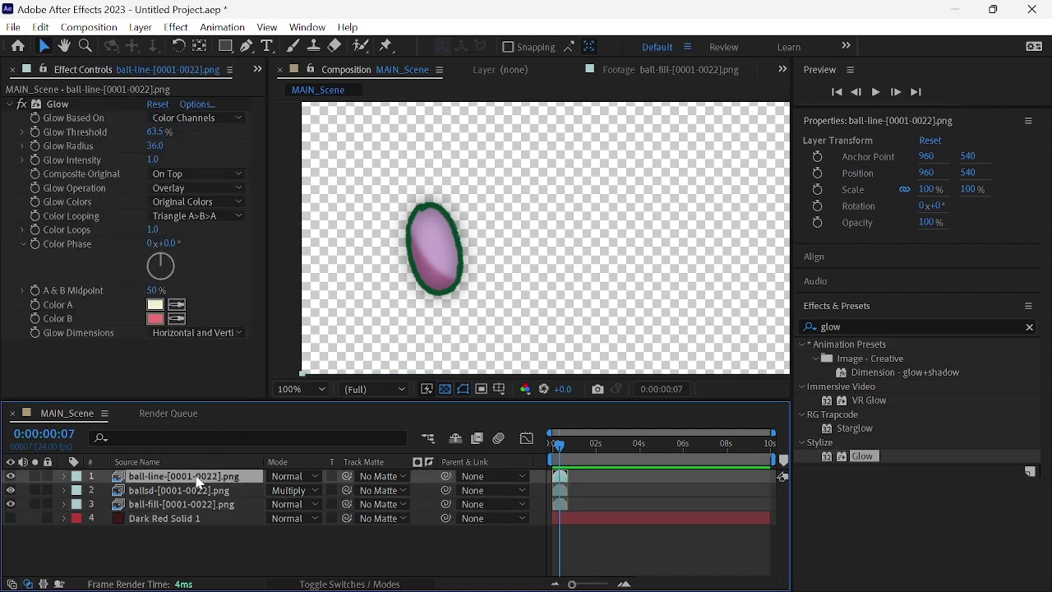
mouse_move(563, 448)
mouse_down()
mouse_move(563, 457)
mouse_move(560, 449)
mouse_up()
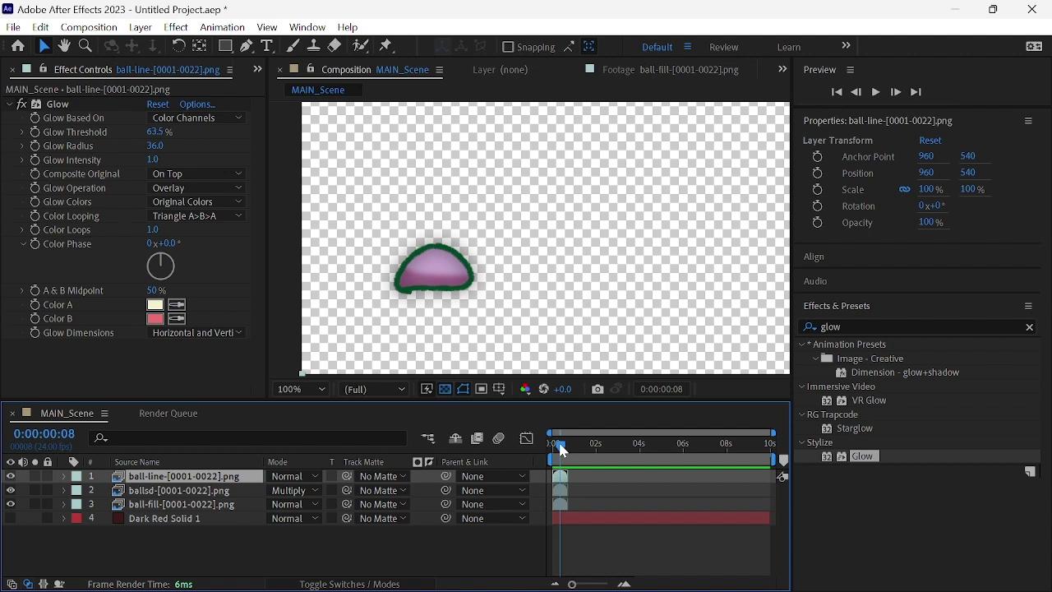
drag(561, 450, 557, 449)
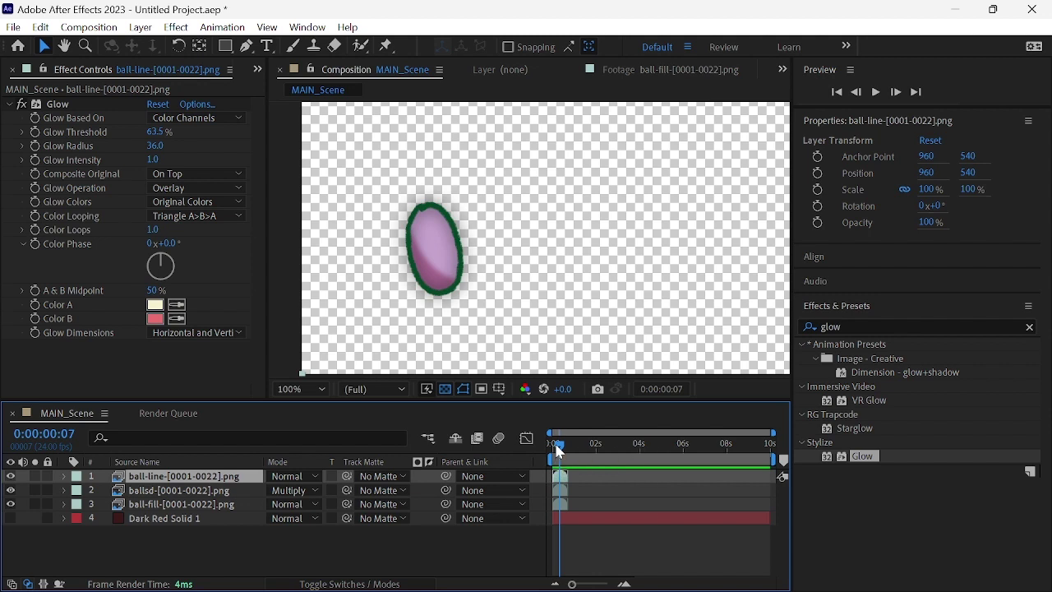
drag(558, 450, 569, 455)
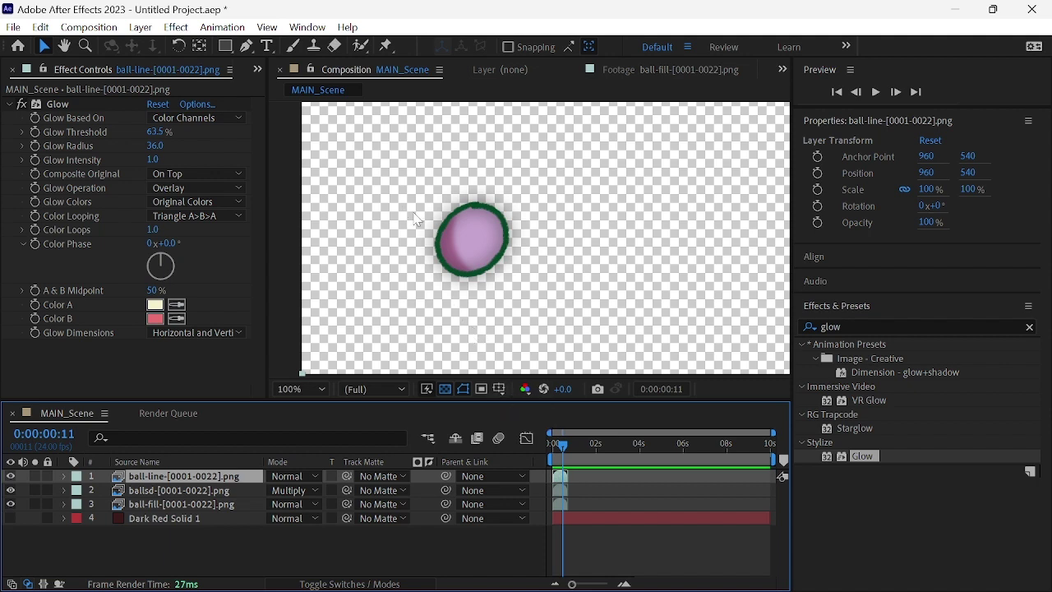
Step: Switch to Toon Boom Harmony and detach the Layer-Selector node so that Ball_color connects straight to the Composite
key(alt+Tab)
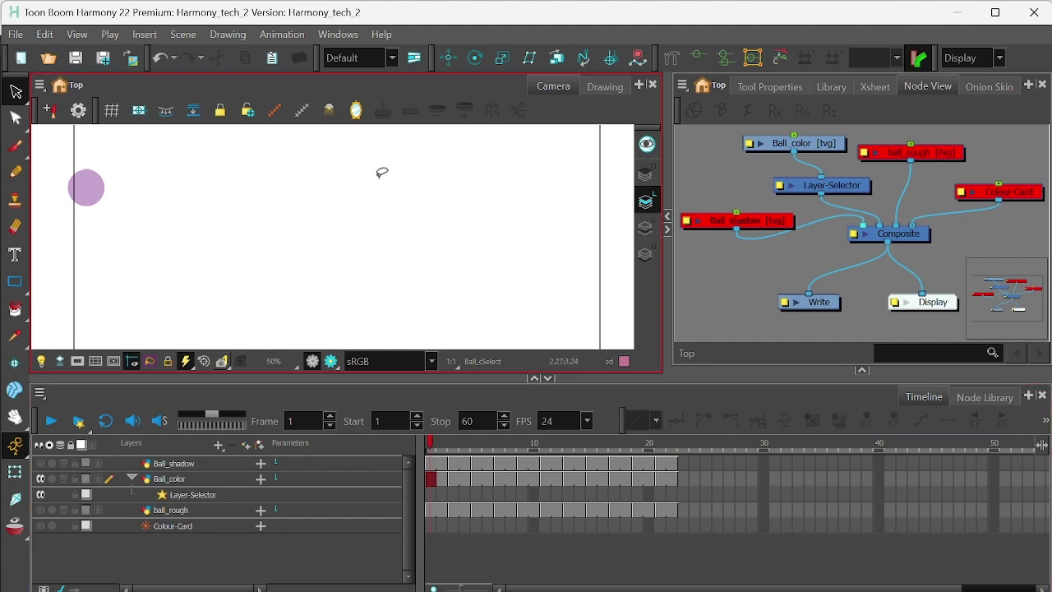
drag(849, 189, 764, 188)
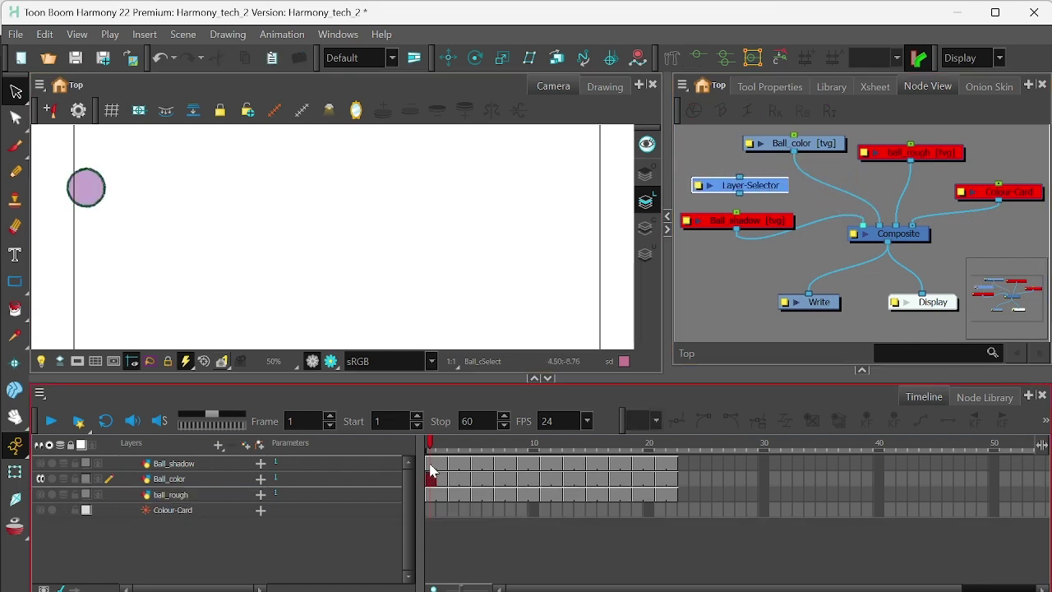
drag(434, 444, 420, 478)
Step: Open the layer properties of the Write node connected to the Composite
click(821, 303)
double_click(793, 306)
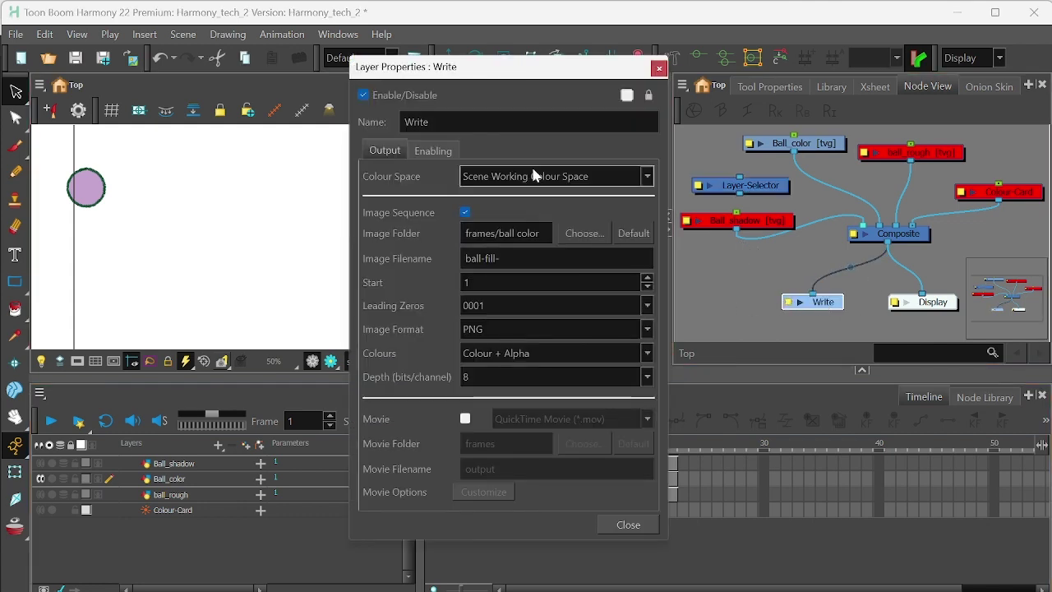